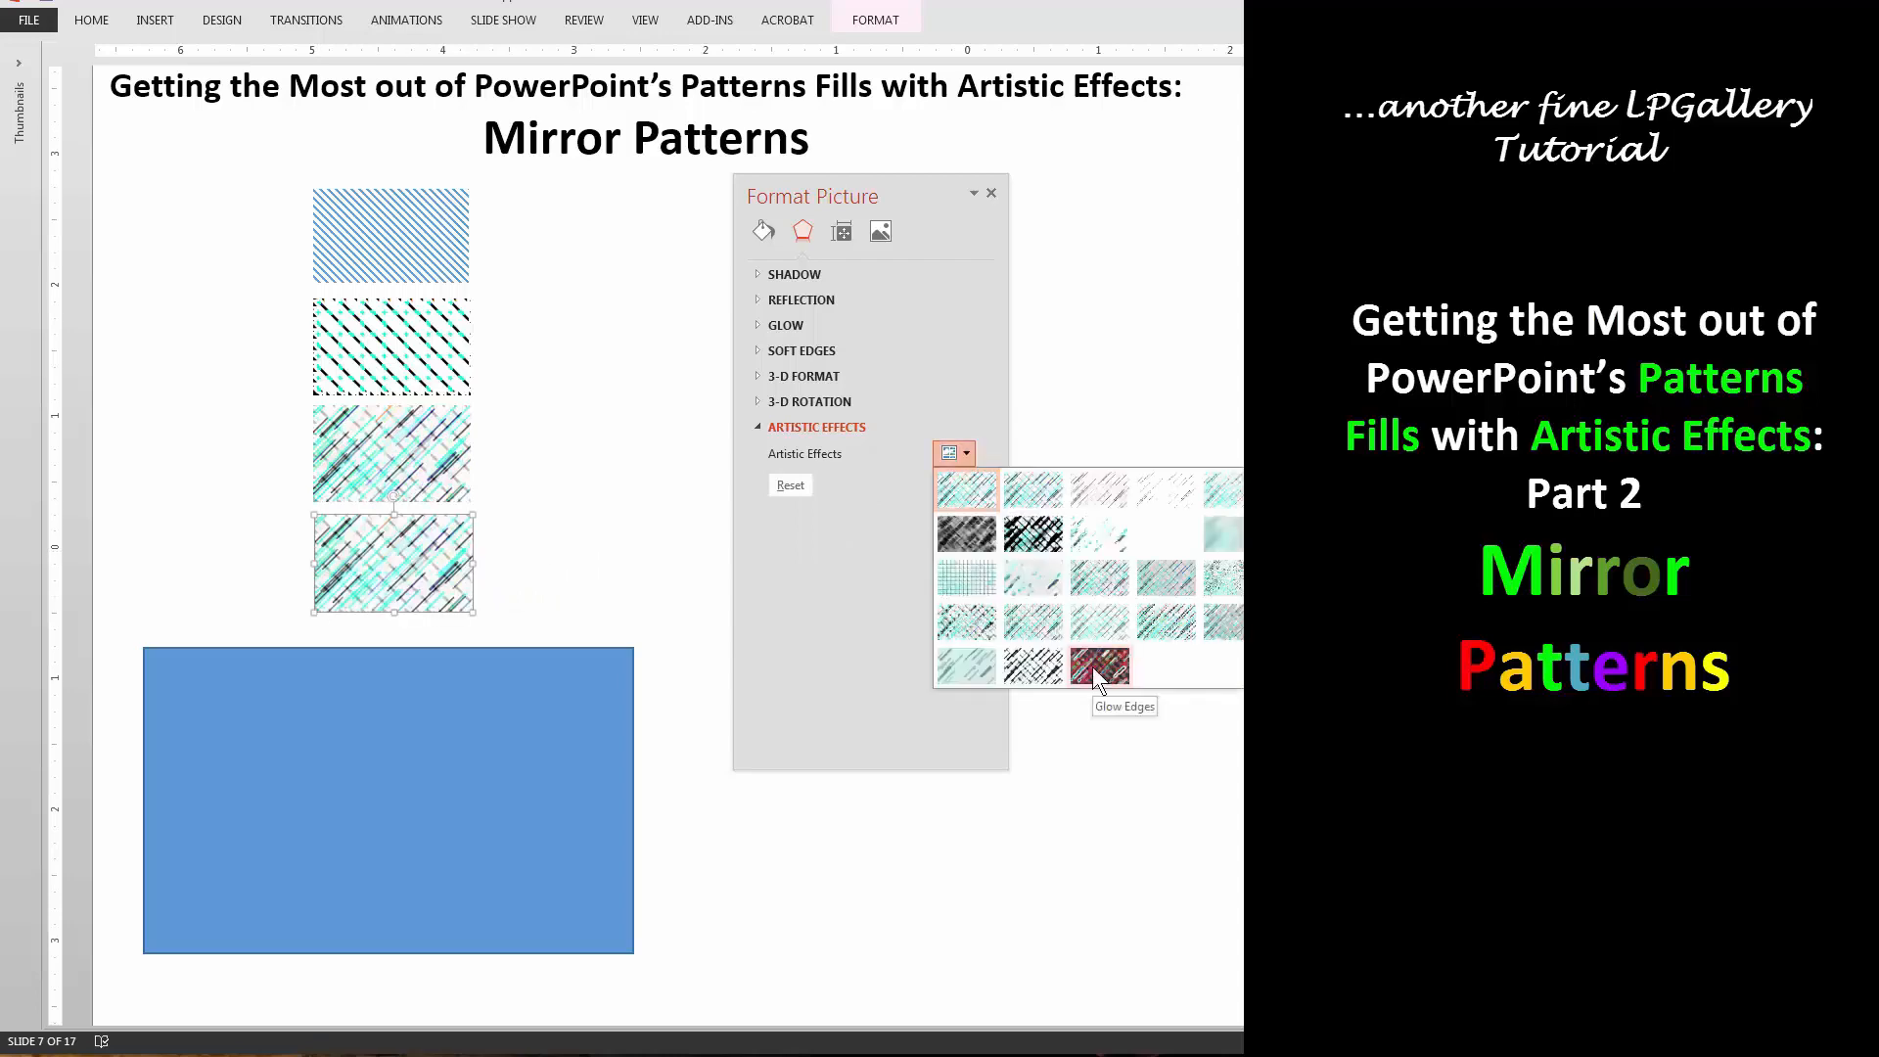
# Apply the Glow Edges artistic effect to the lowest pattern picture and fill the large blue rectangle with it from the clipboard, tiled as texture
pyautogui.click(1090, 676)
pyautogui.click(481, 595)
pyautogui.click(391, 563)
pyautogui.click(861, 496)
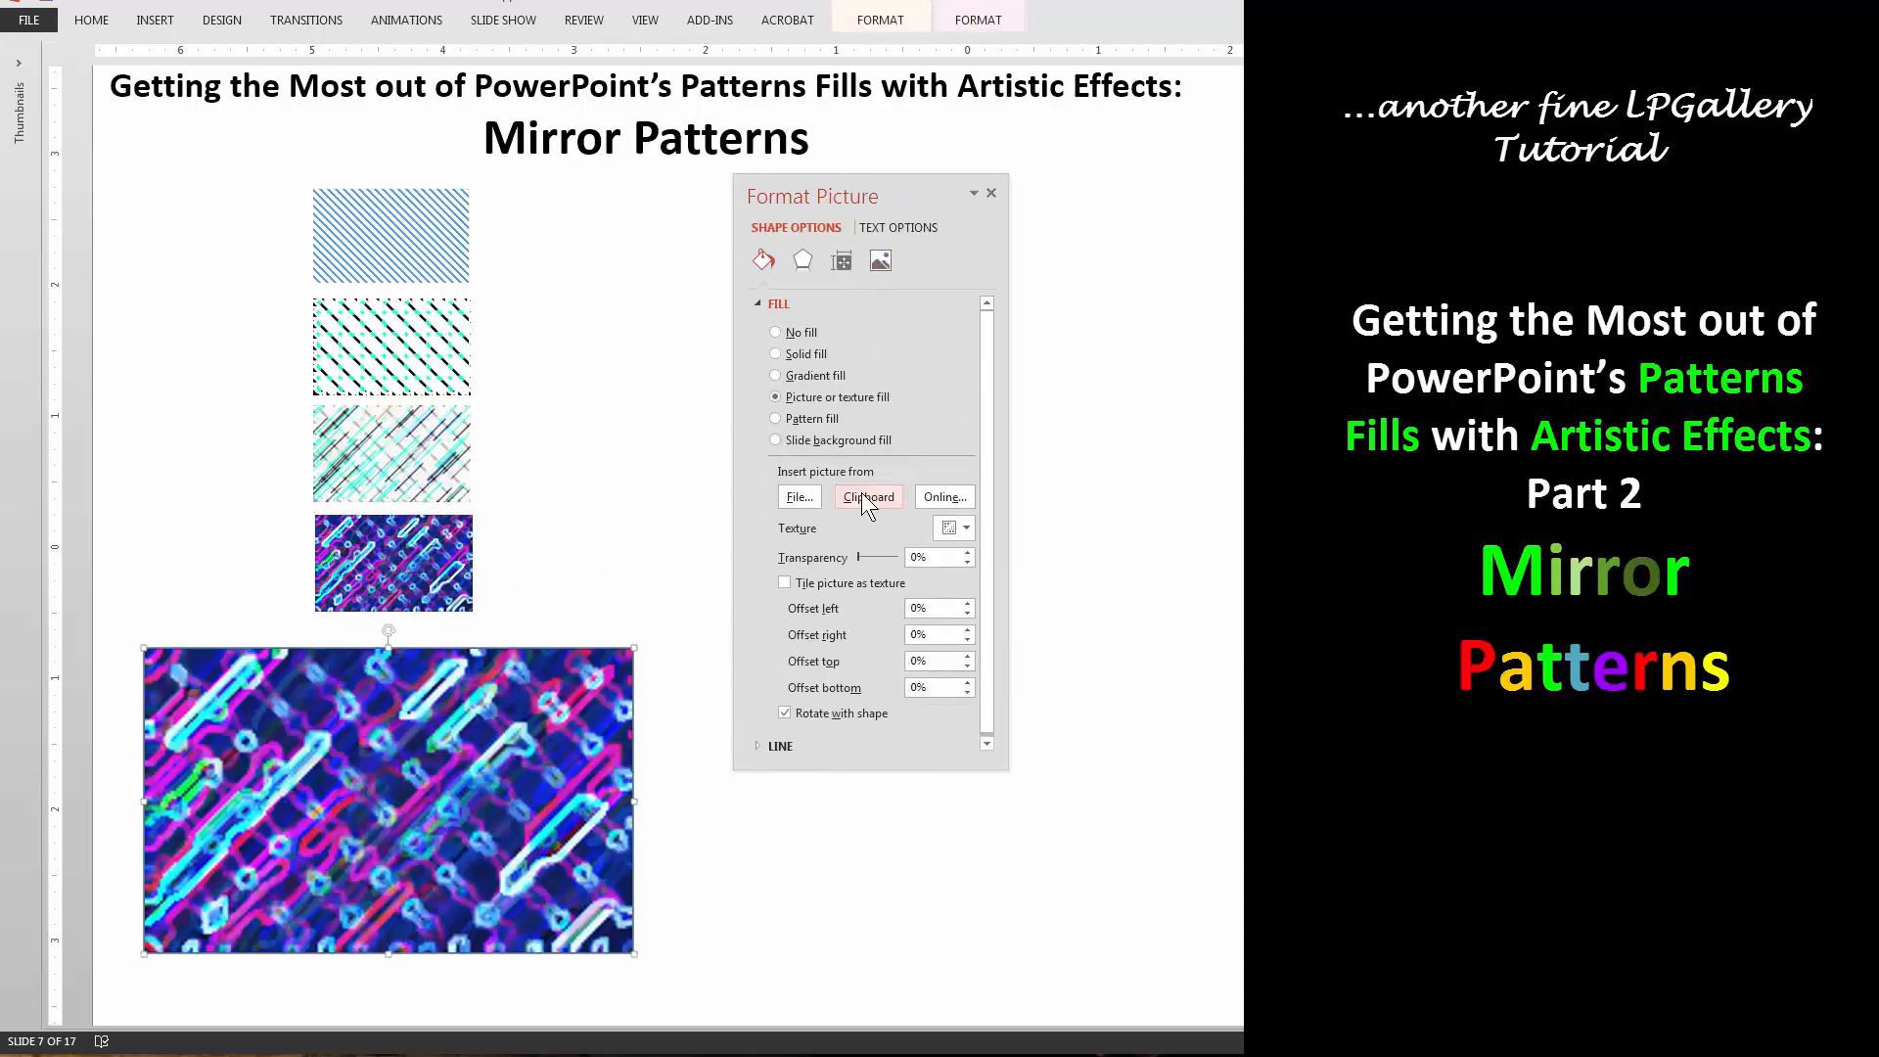
pyautogui.click(785, 583)
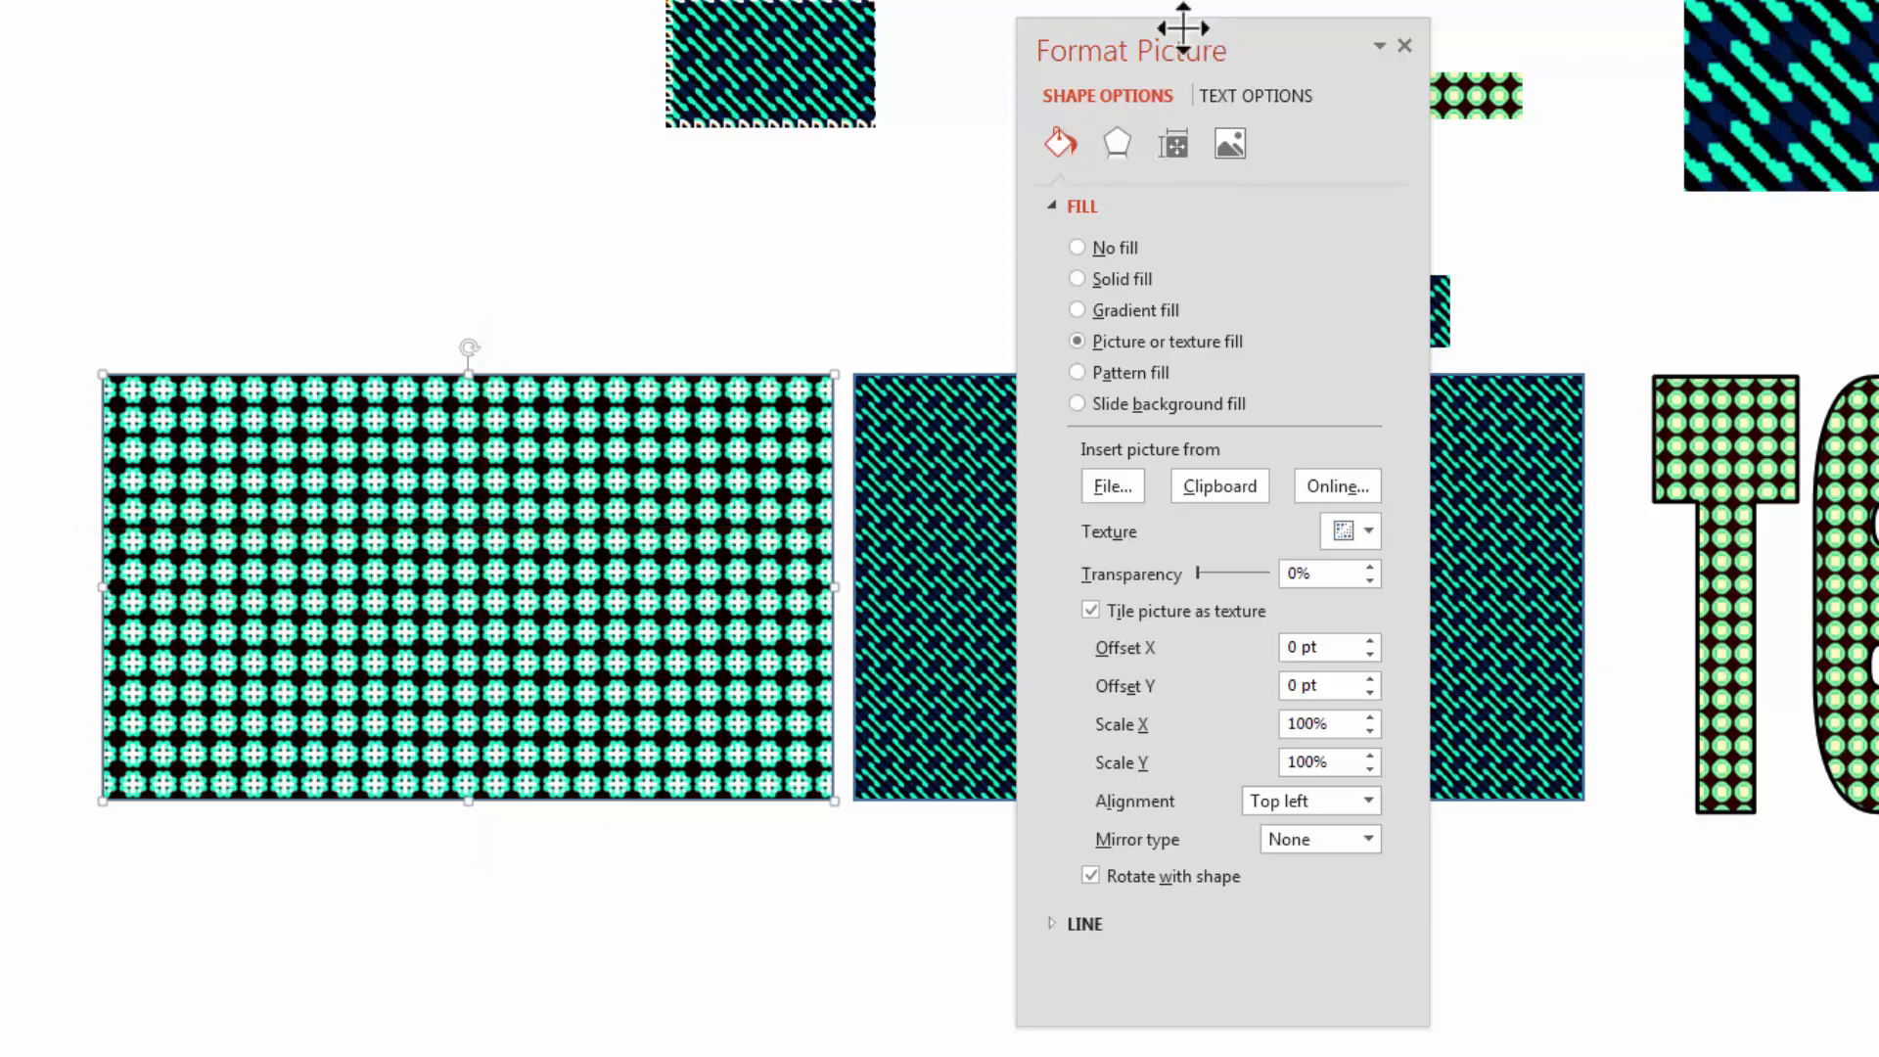
# Try the Horizontal and Vertical mirror types on the green-and-black flower-pattern rectangle's tiled fill, and settle on Both
pyautogui.moveTo(1183, 27); pyautogui.dragTo(1039, 3)
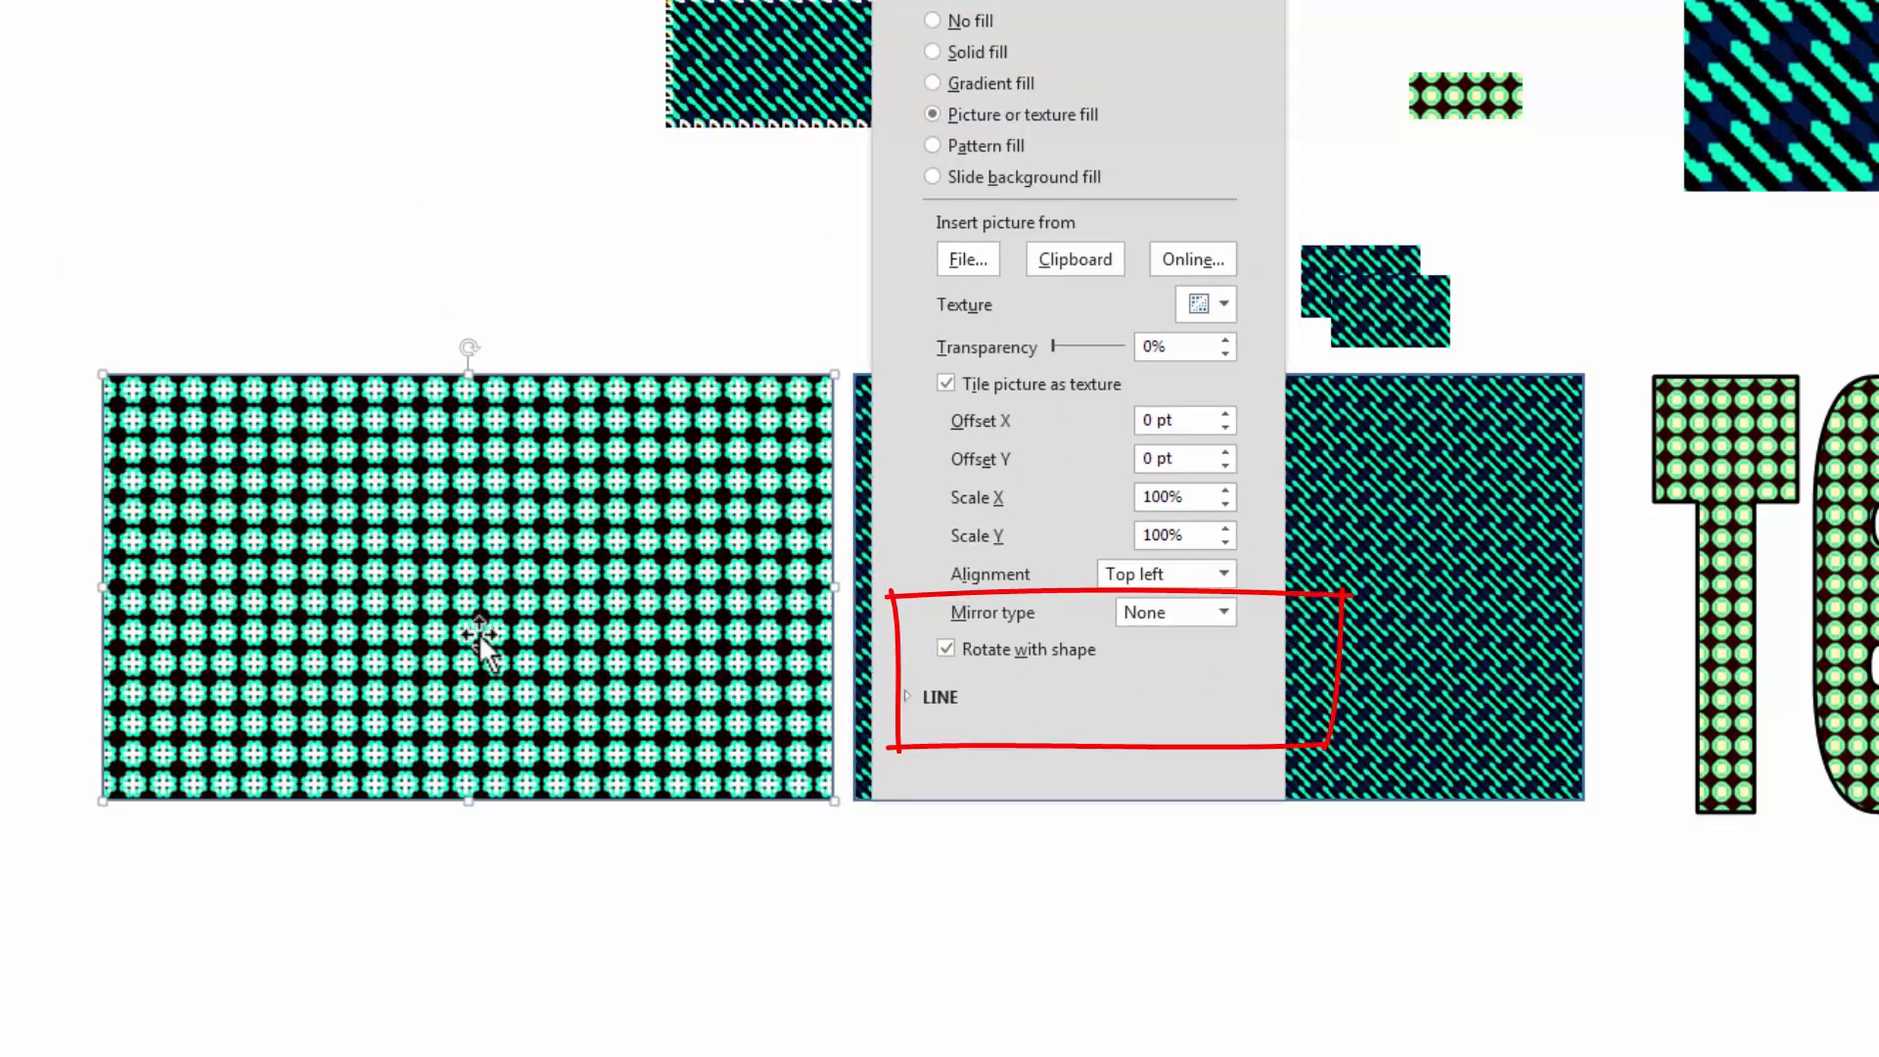
pyautogui.click(1224, 611)
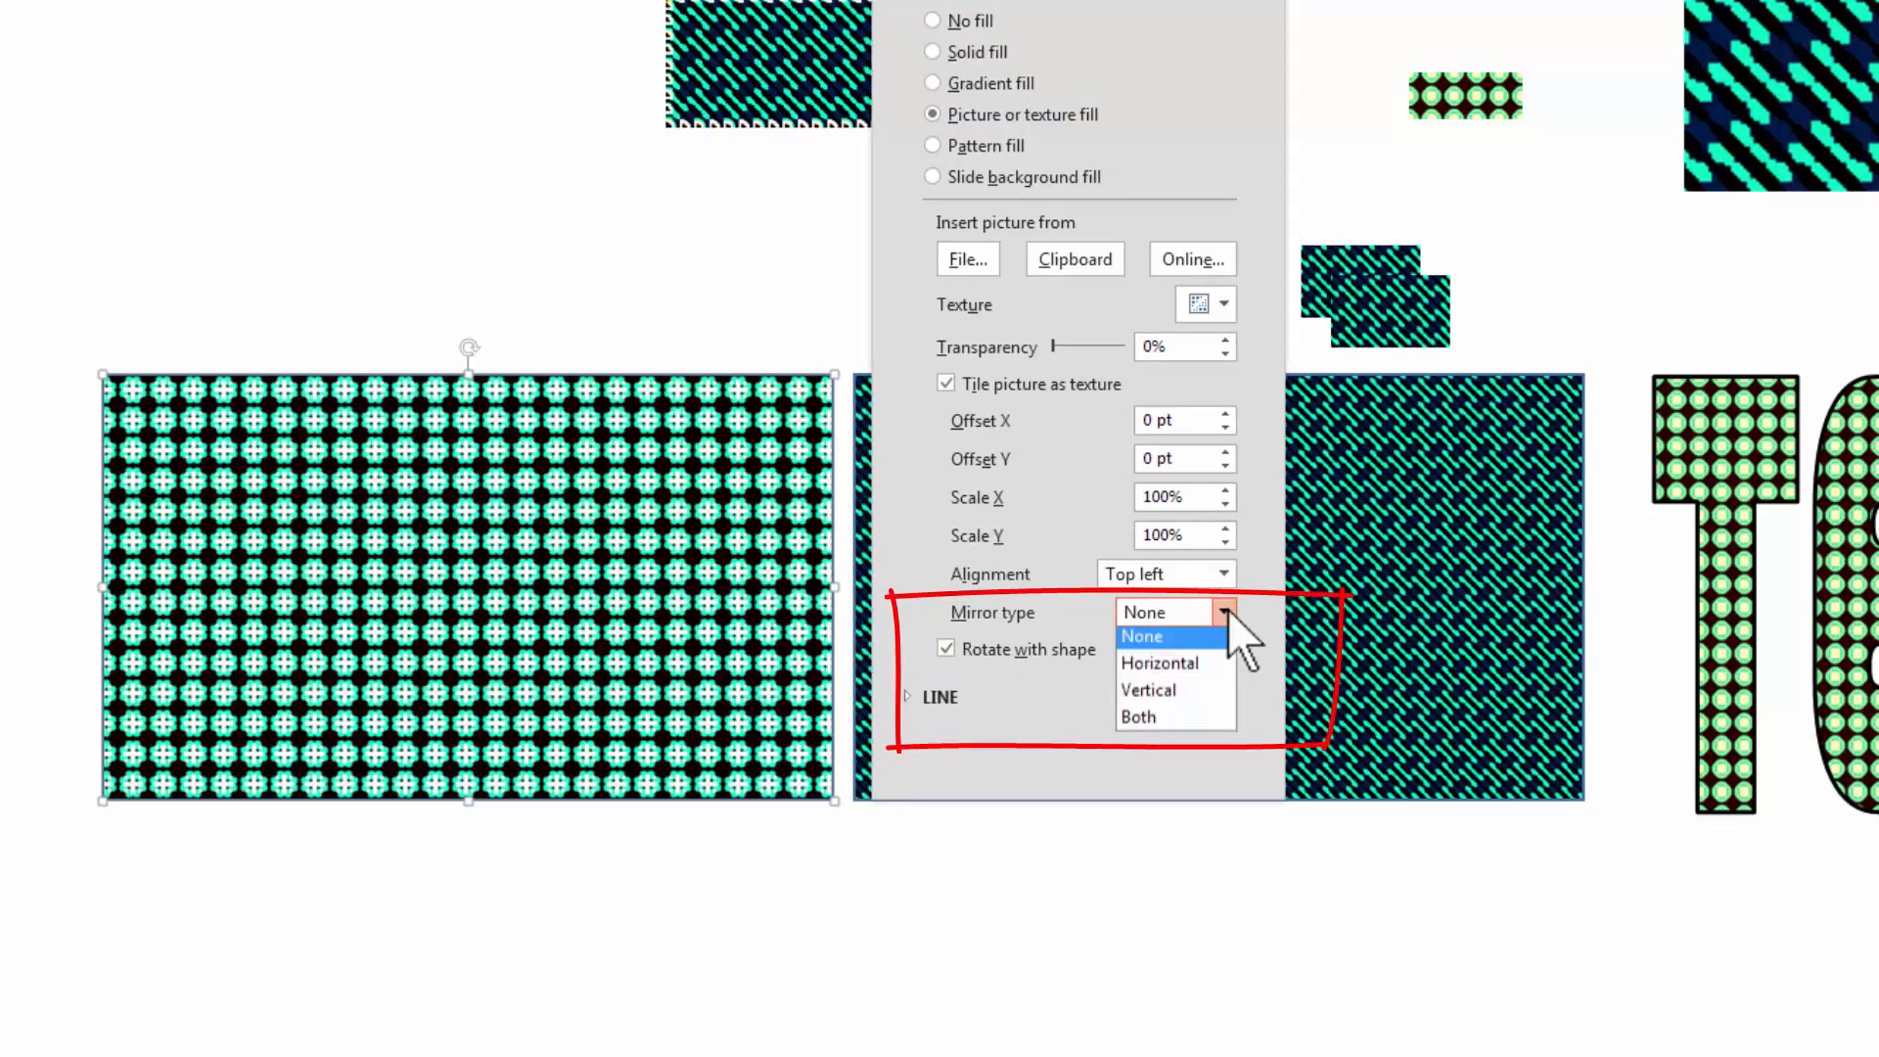
pyautogui.click(1194, 663)
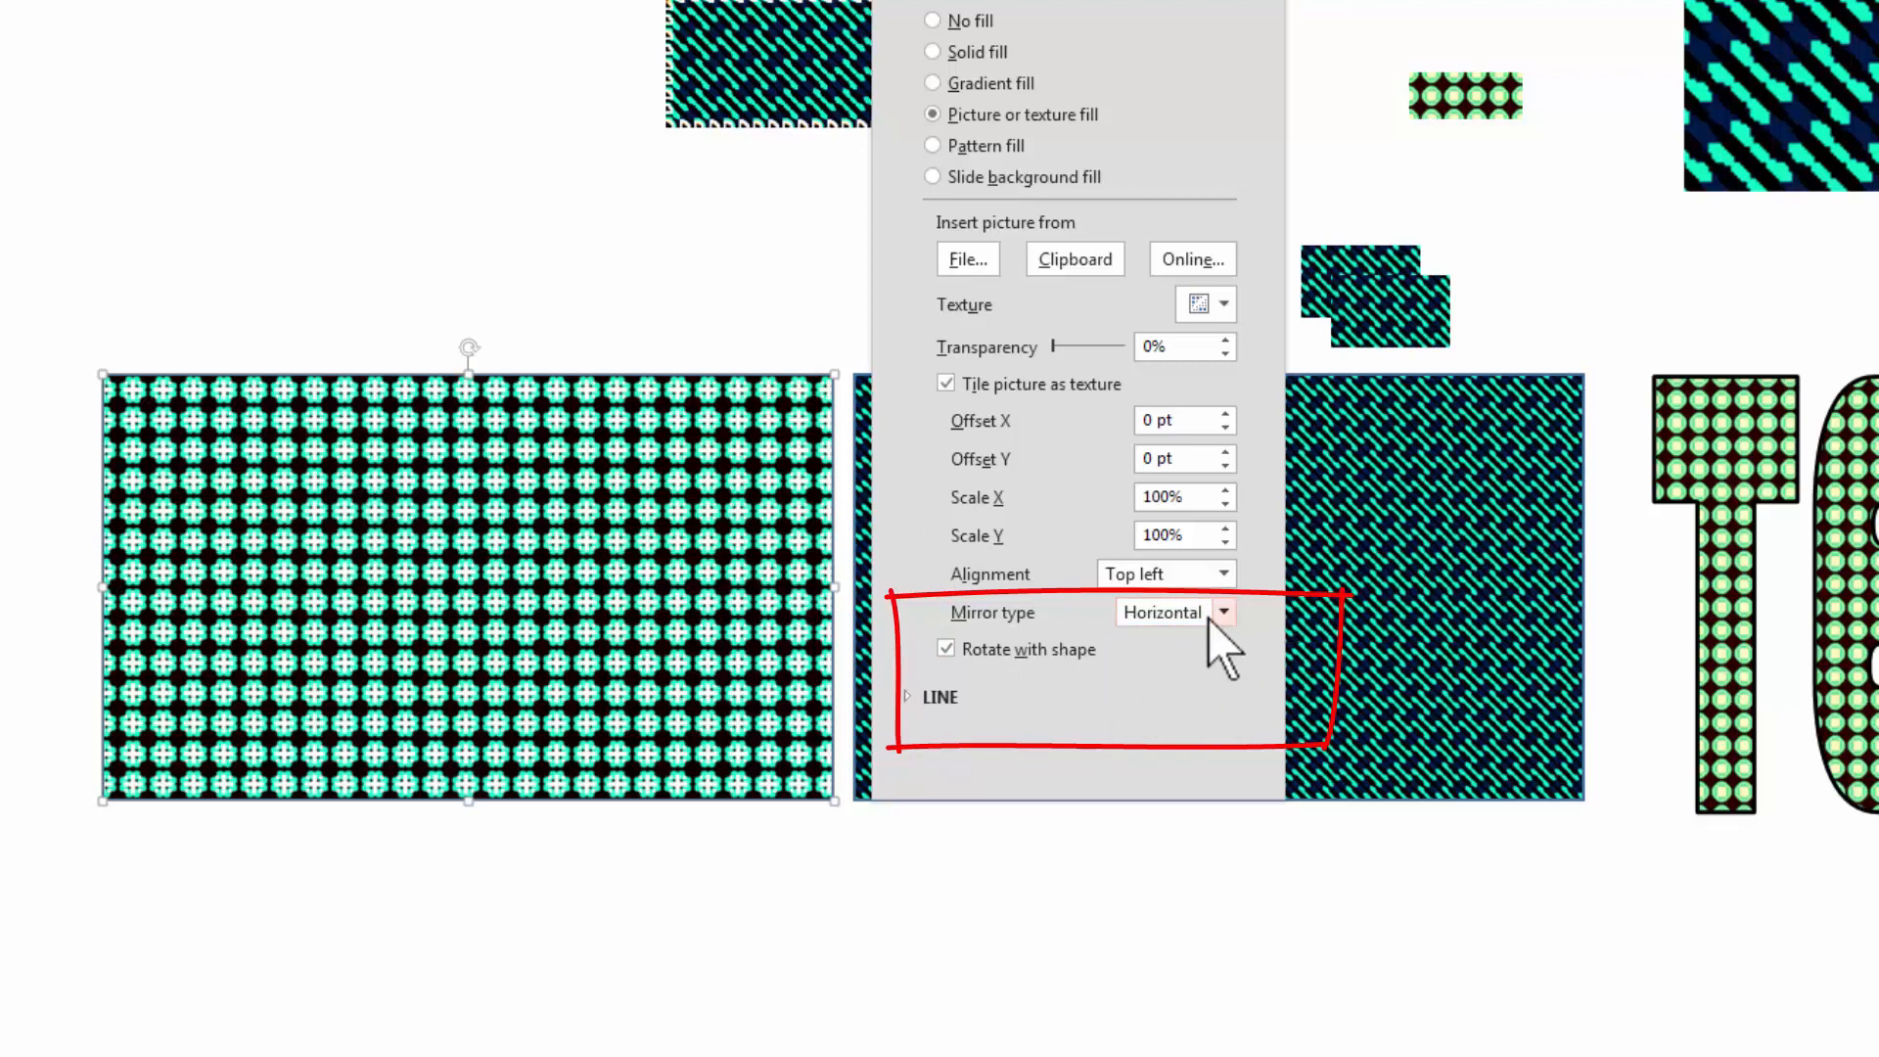
pyautogui.click(1219, 613)
pyautogui.click(1184, 690)
pyautogui.click(1221, 615)
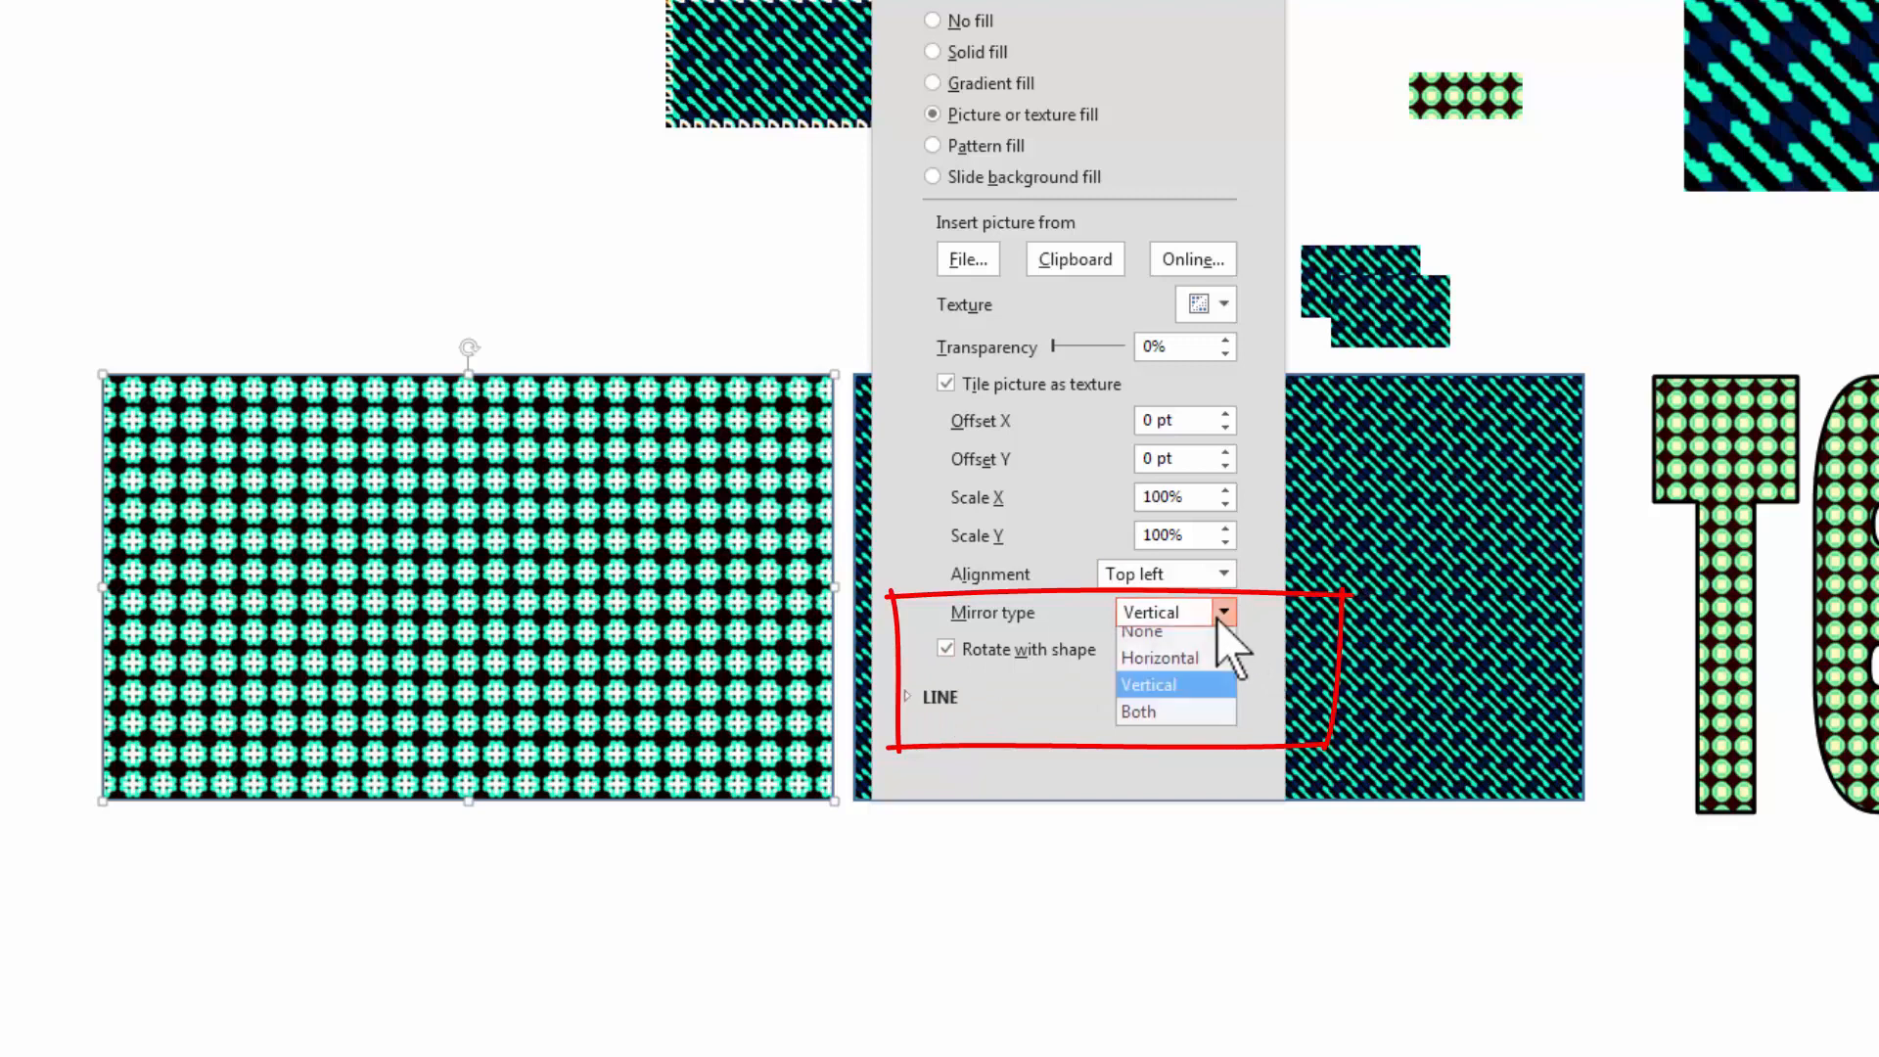
pyautogui.click(1167, 715)
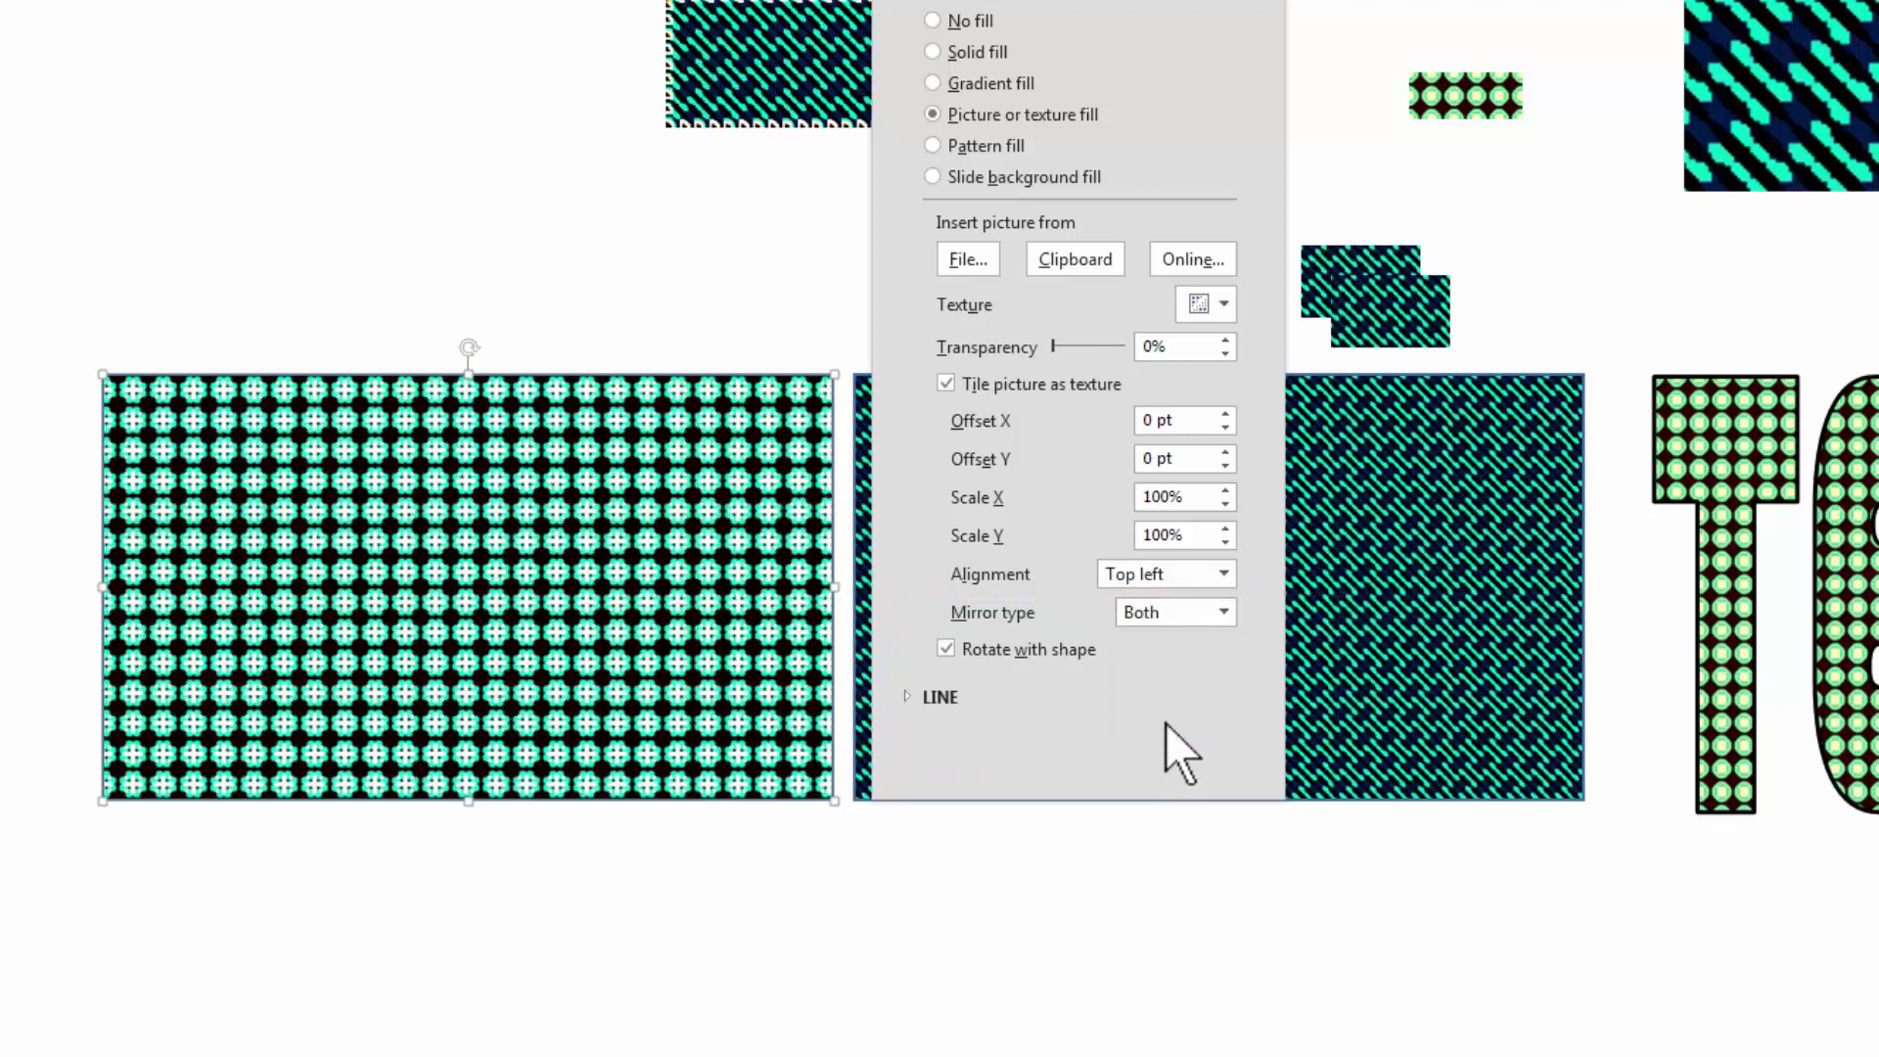
# Try the Horizontal and Vertical mirror types on the dark diagonal-pattern rectangle's tiled fill, and settle on Both
pyautogui.click(1392, 699)
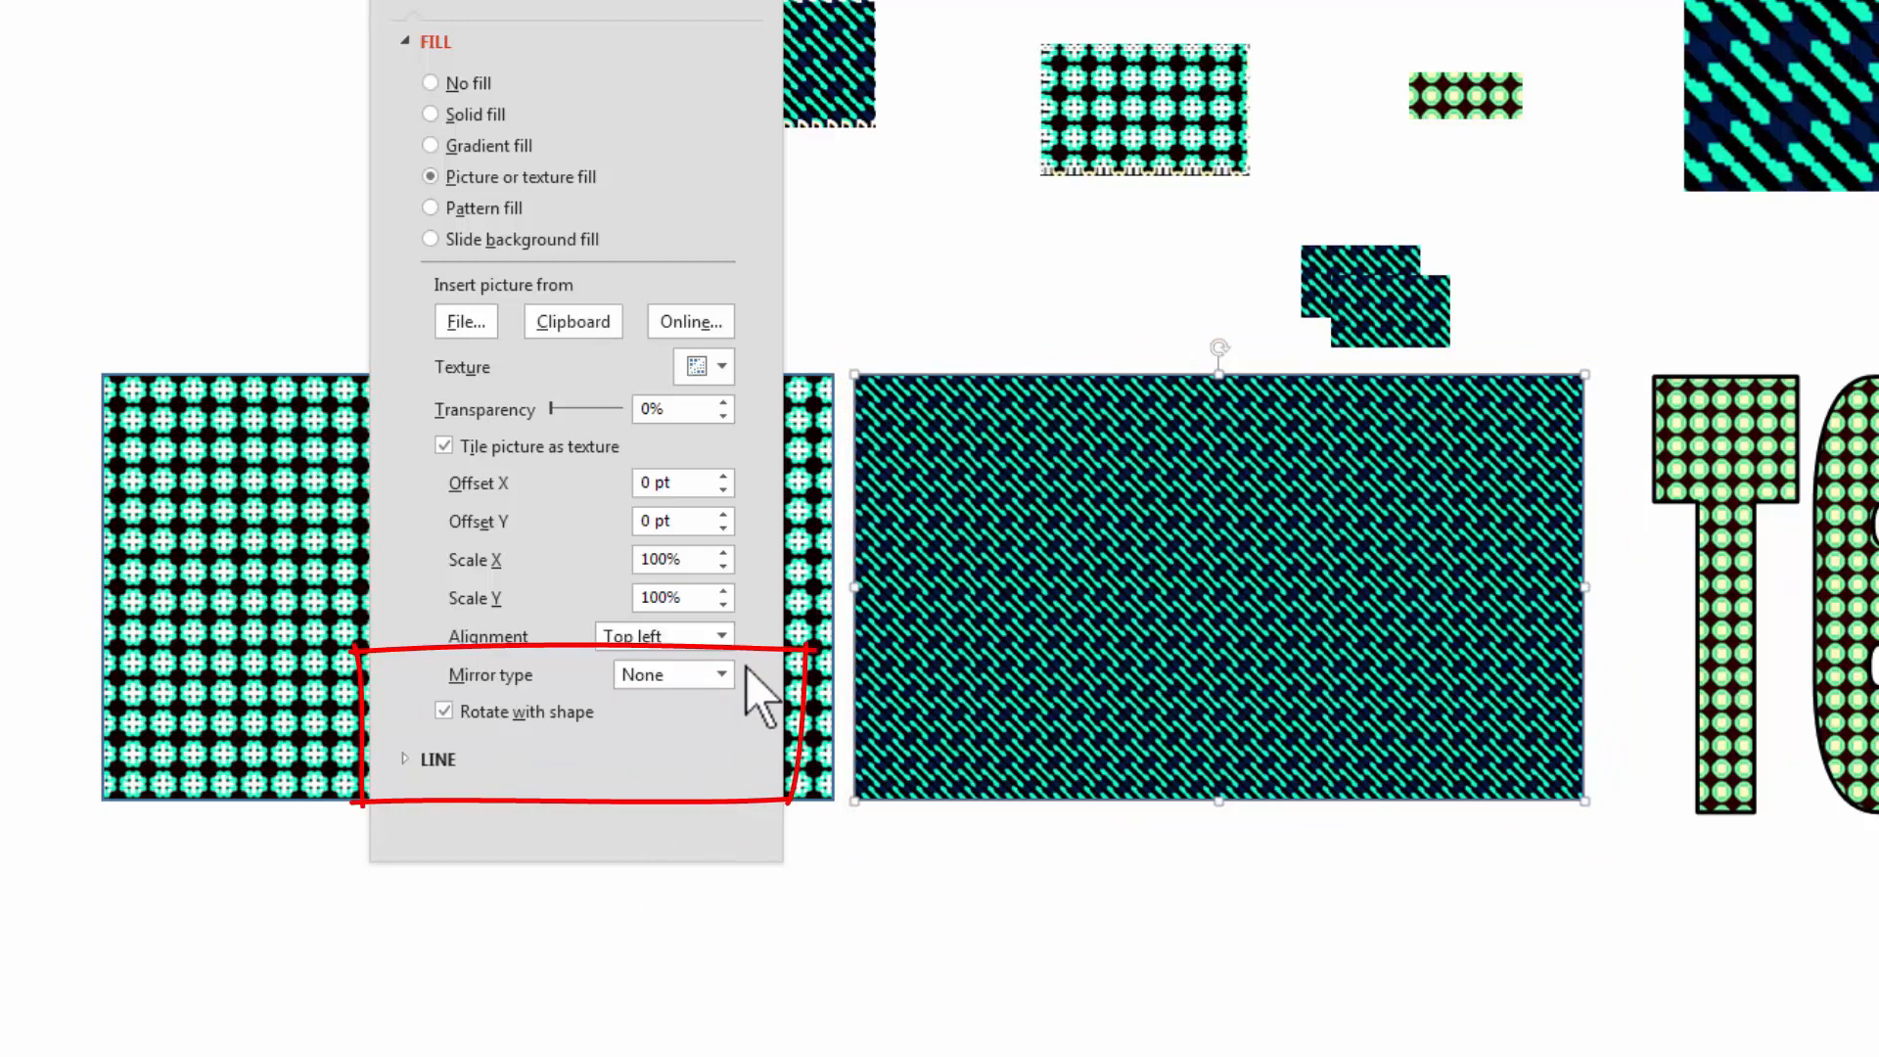
pyautogui.click(721, 674)
pyautogui.click(676, 725)
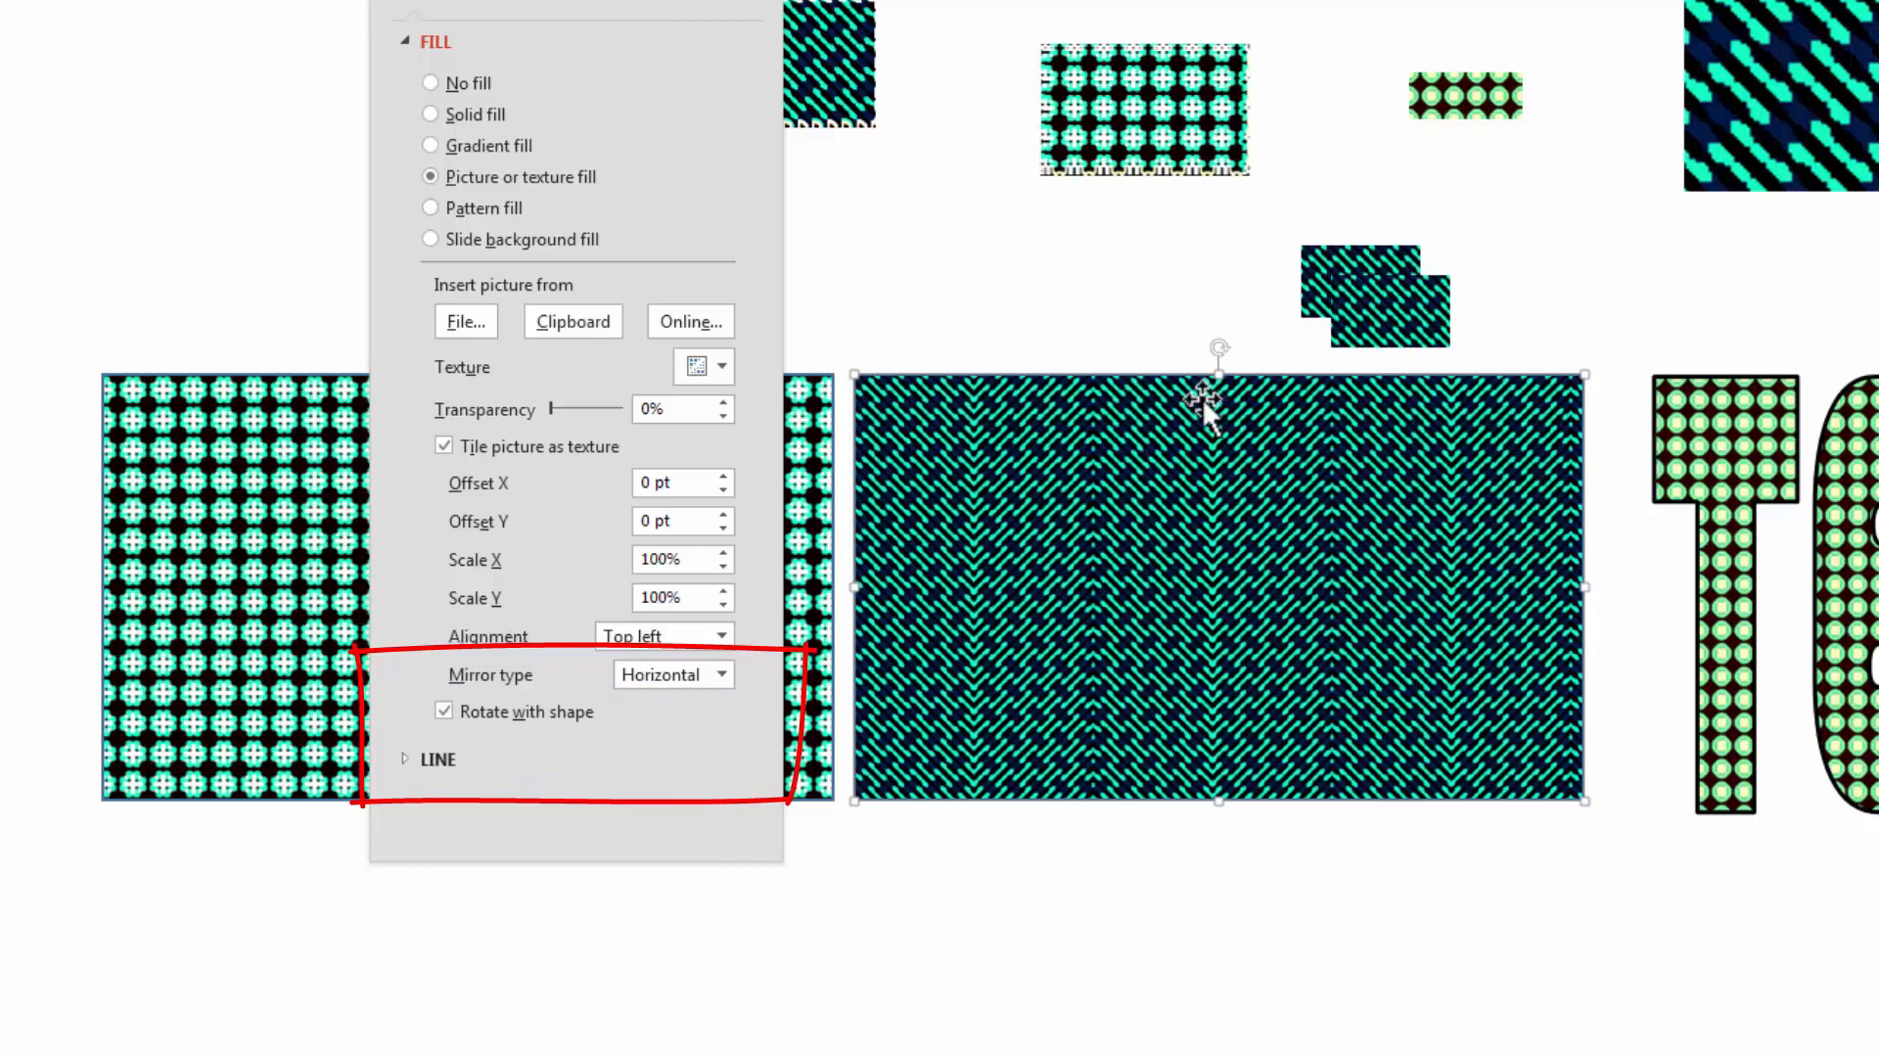
pyautogui.click(721, 674)
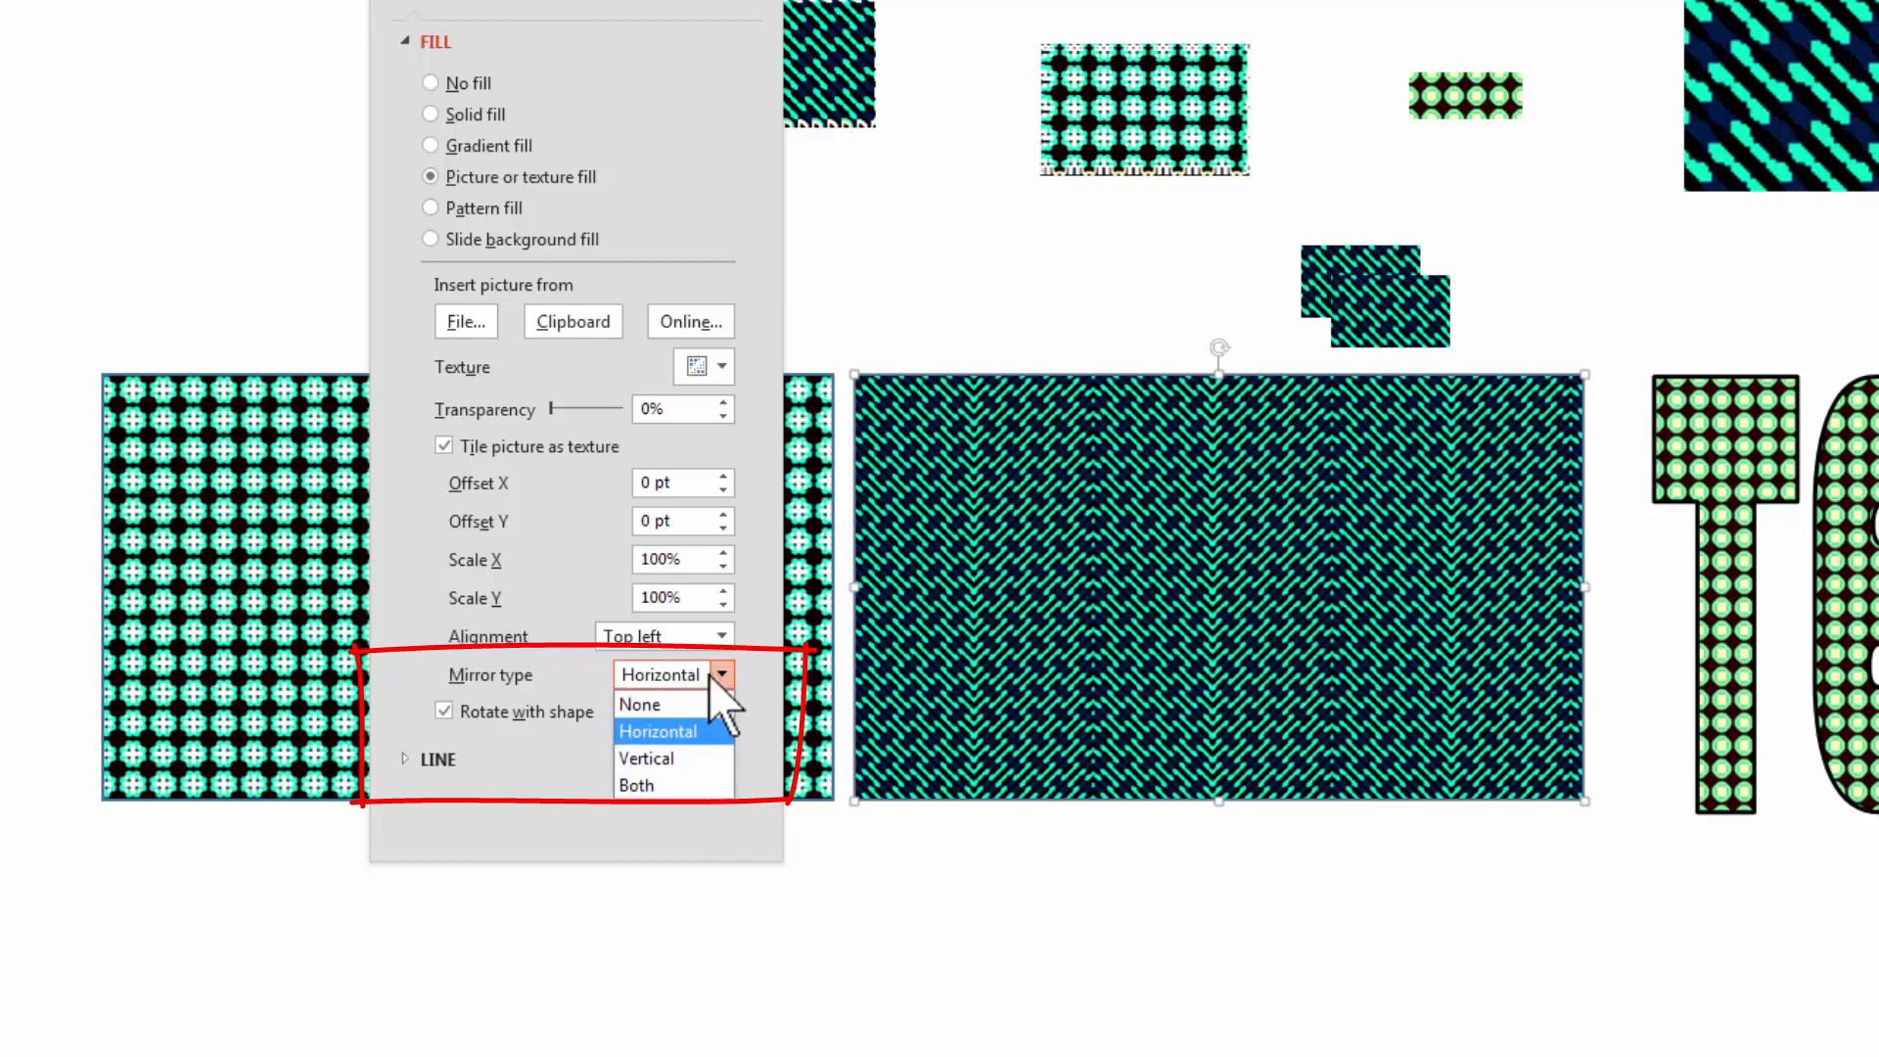
pyautogui.click(685, 757)
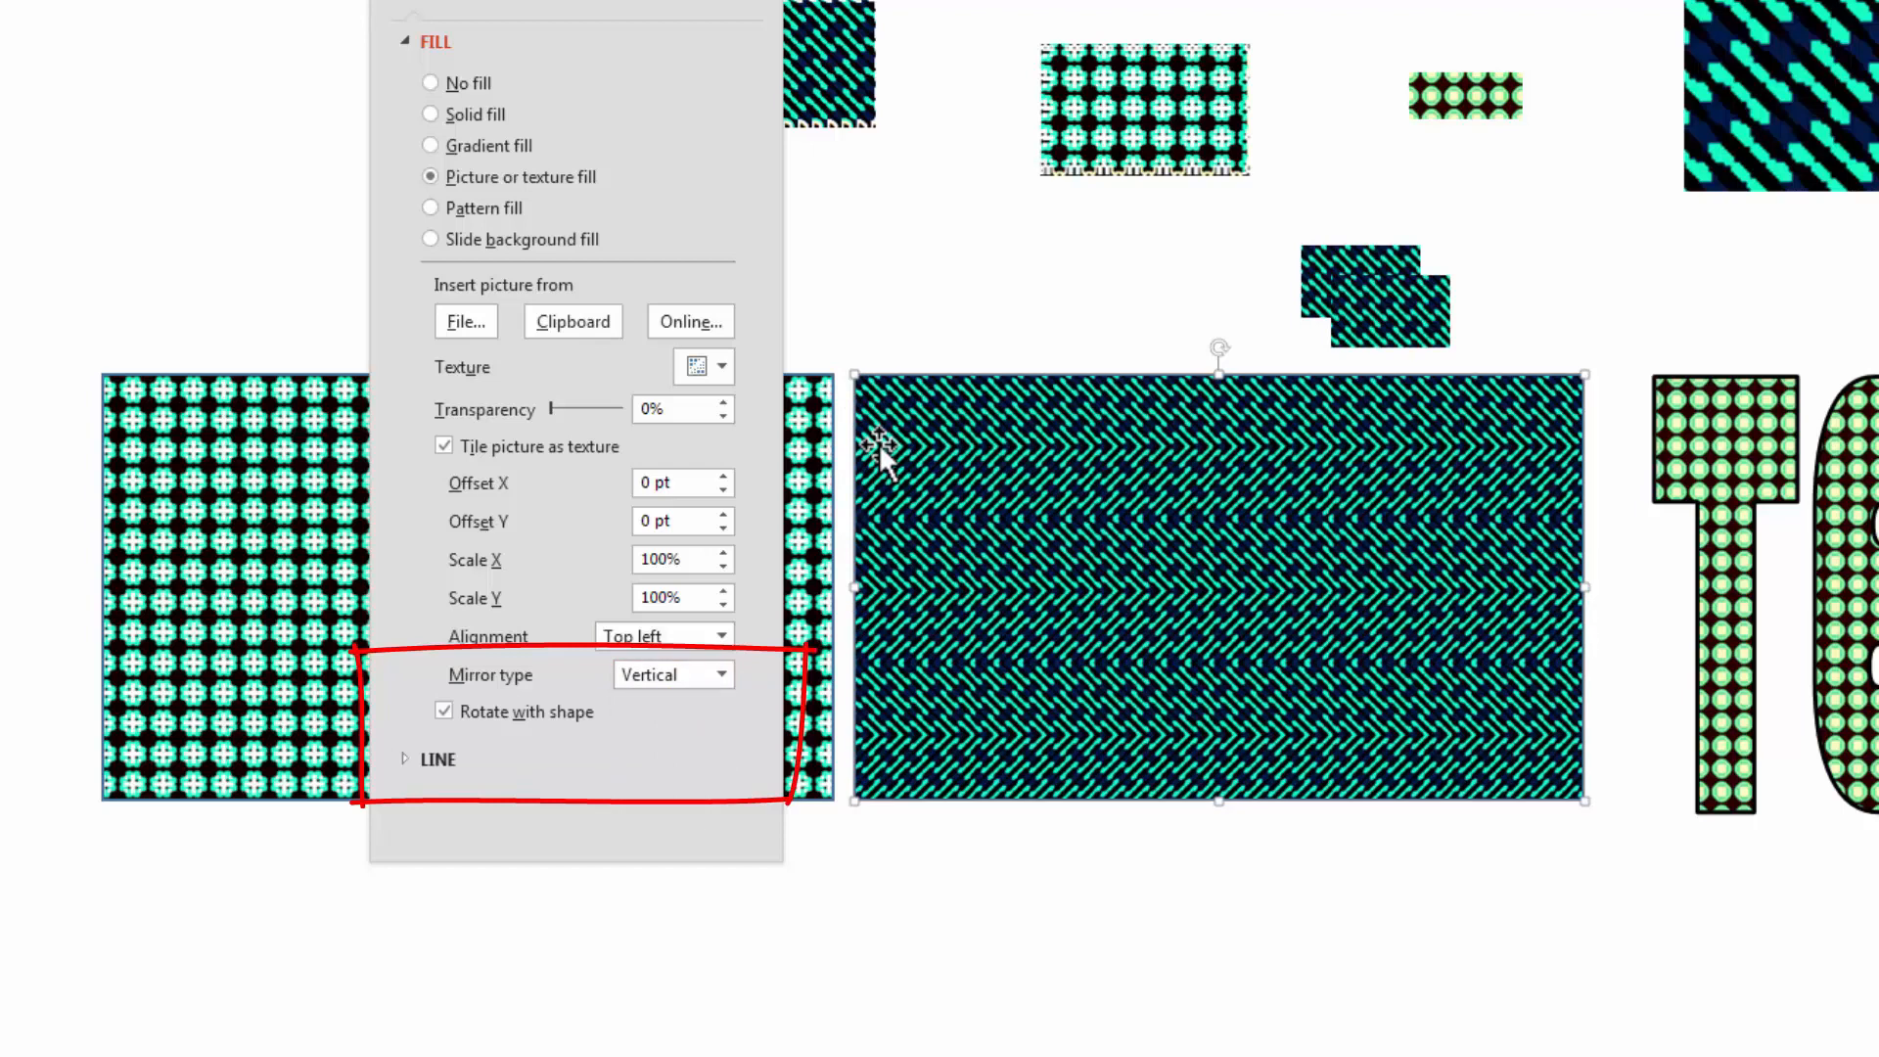
pyautogui.click(721, 675)
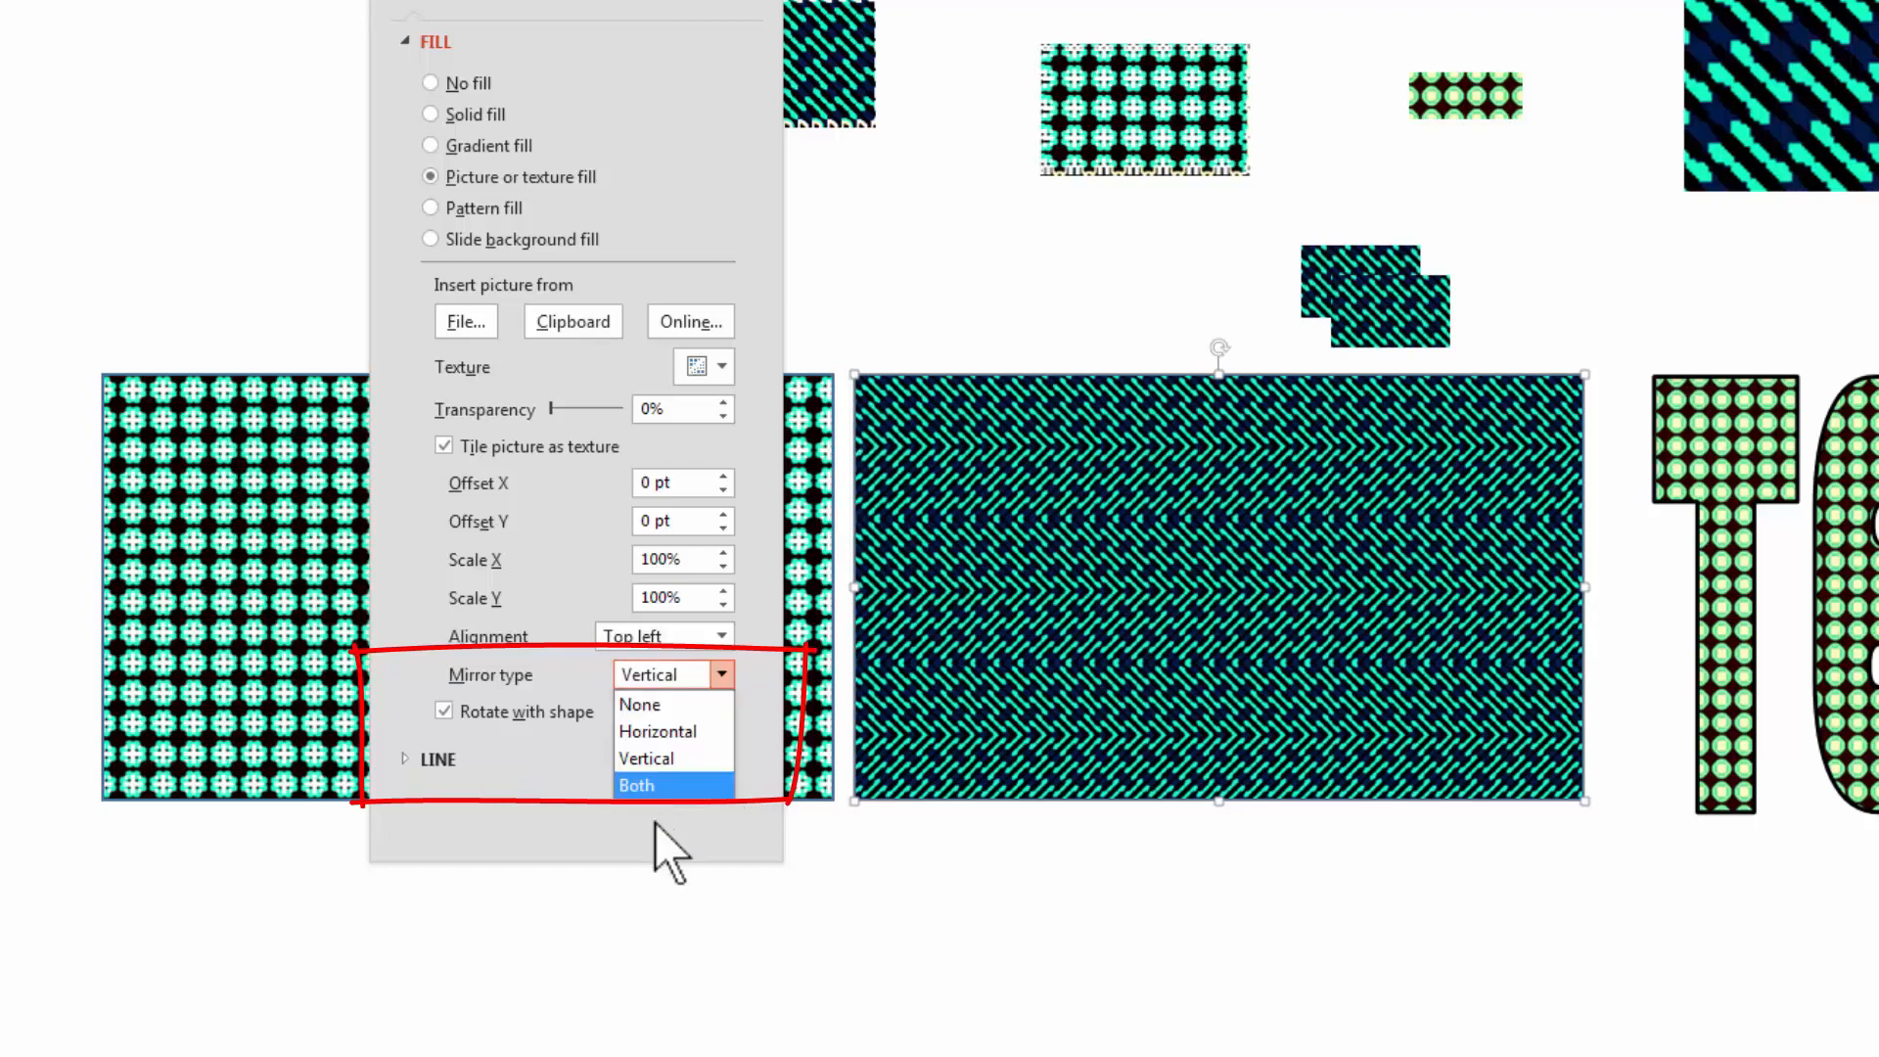
pyautogui.click(665, 786)
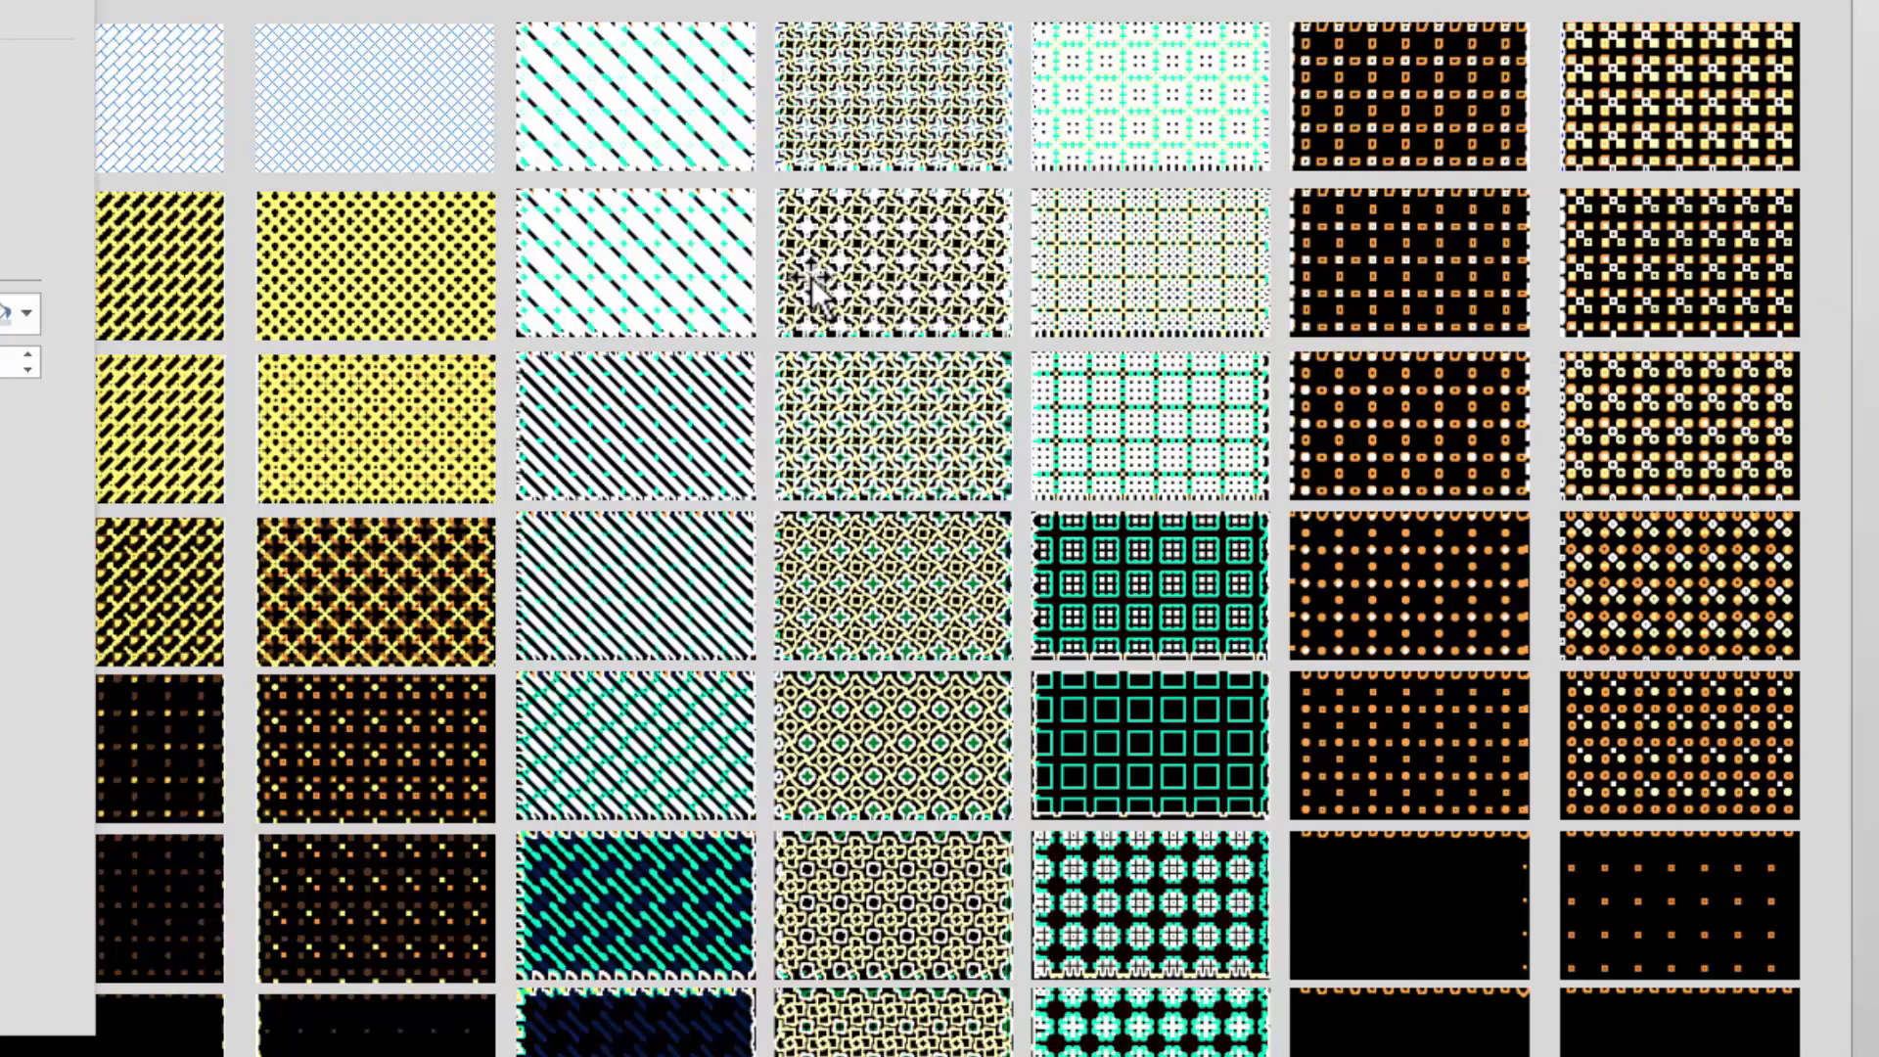
# Copy the second-row strip of pattern swatches, paste it onto the Mirror Patterns slide and place it under the title
pyautogui.click(638, 281)
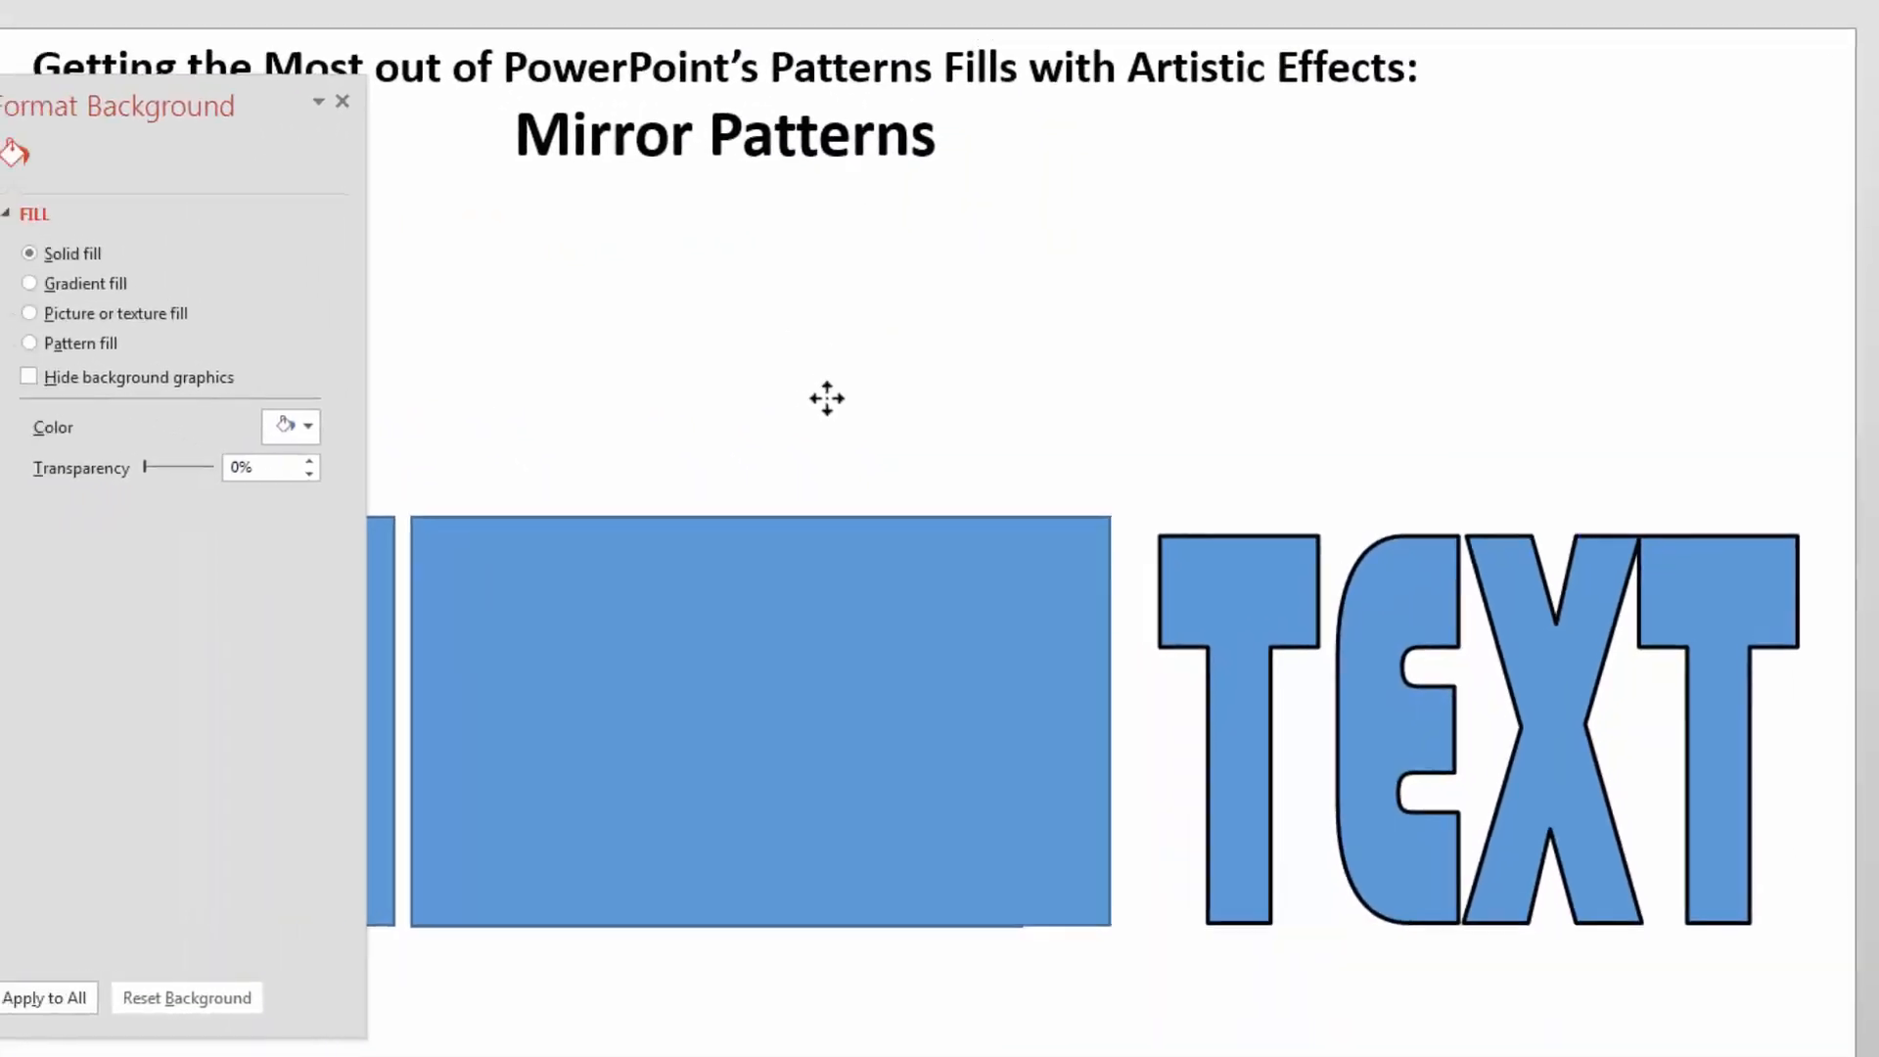
pyautogui.hotkey('ctrl', 'v')
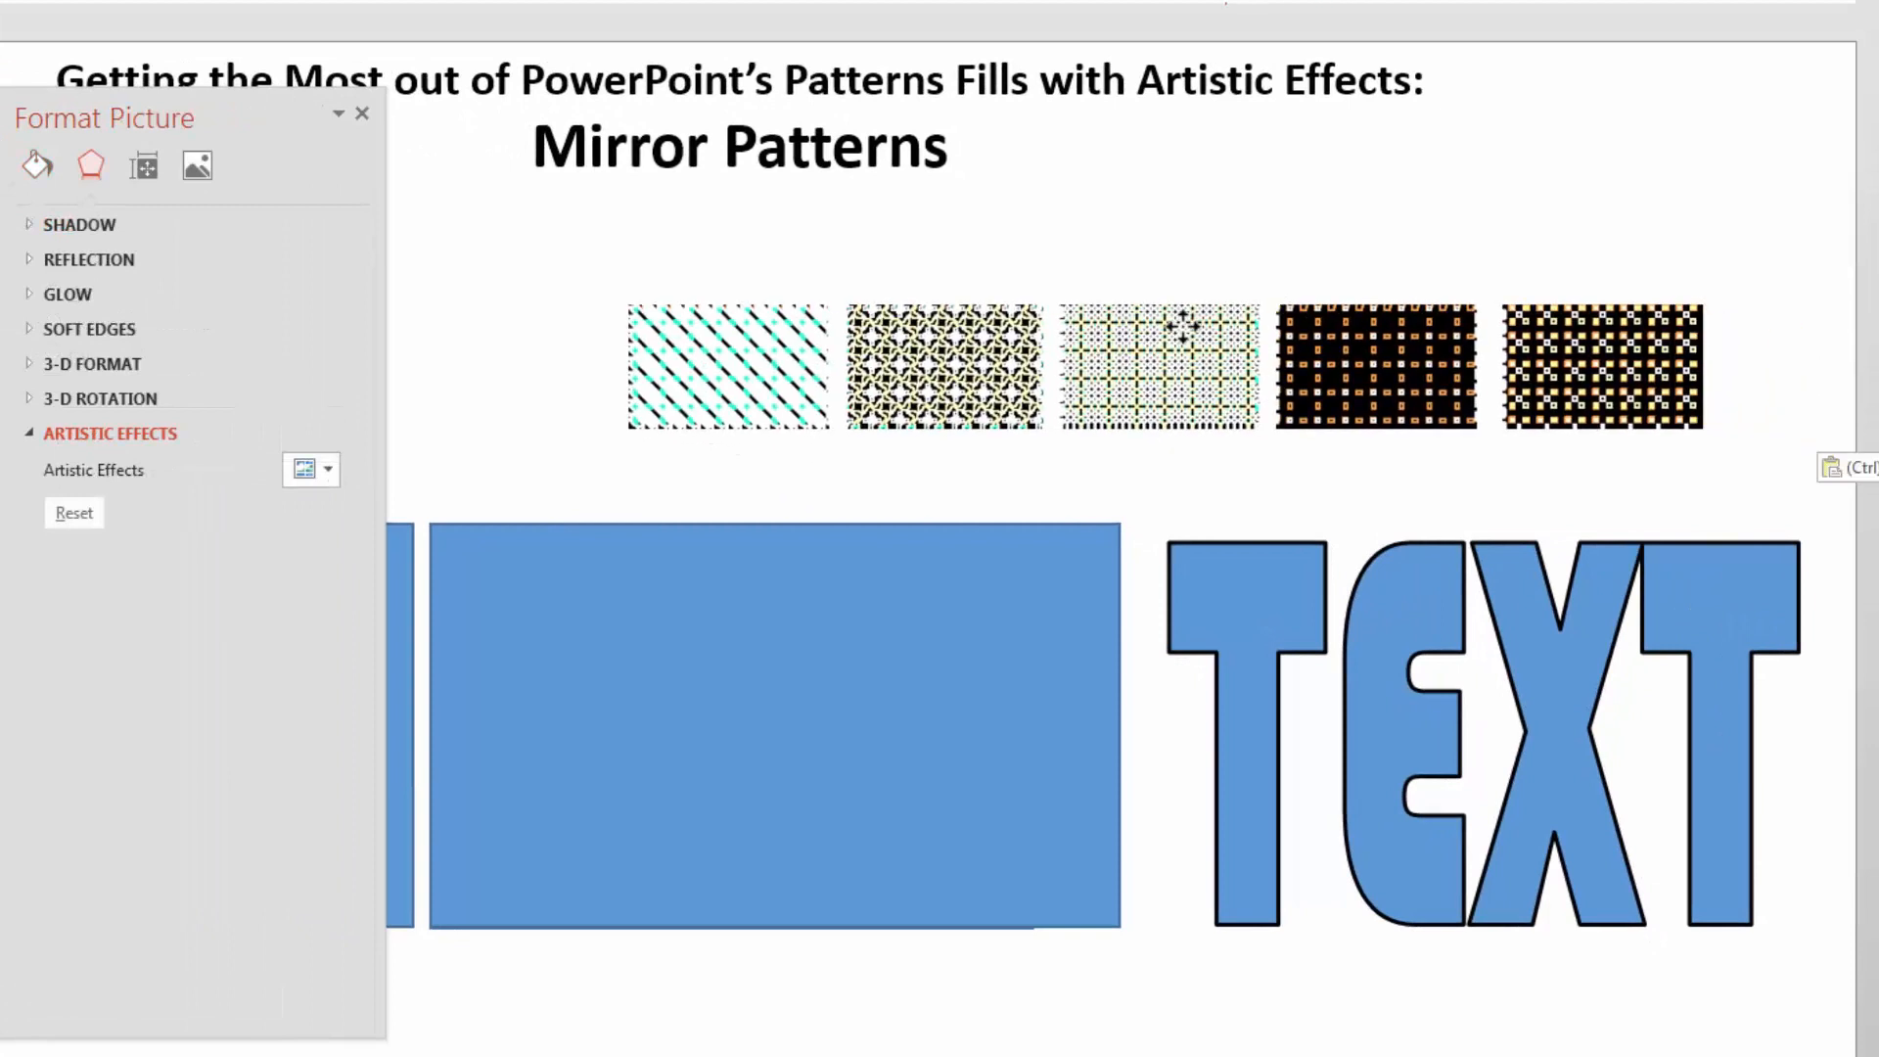
pyautogui.moveTo(1182, 326); pyautogui.dragTo(1056, 266)
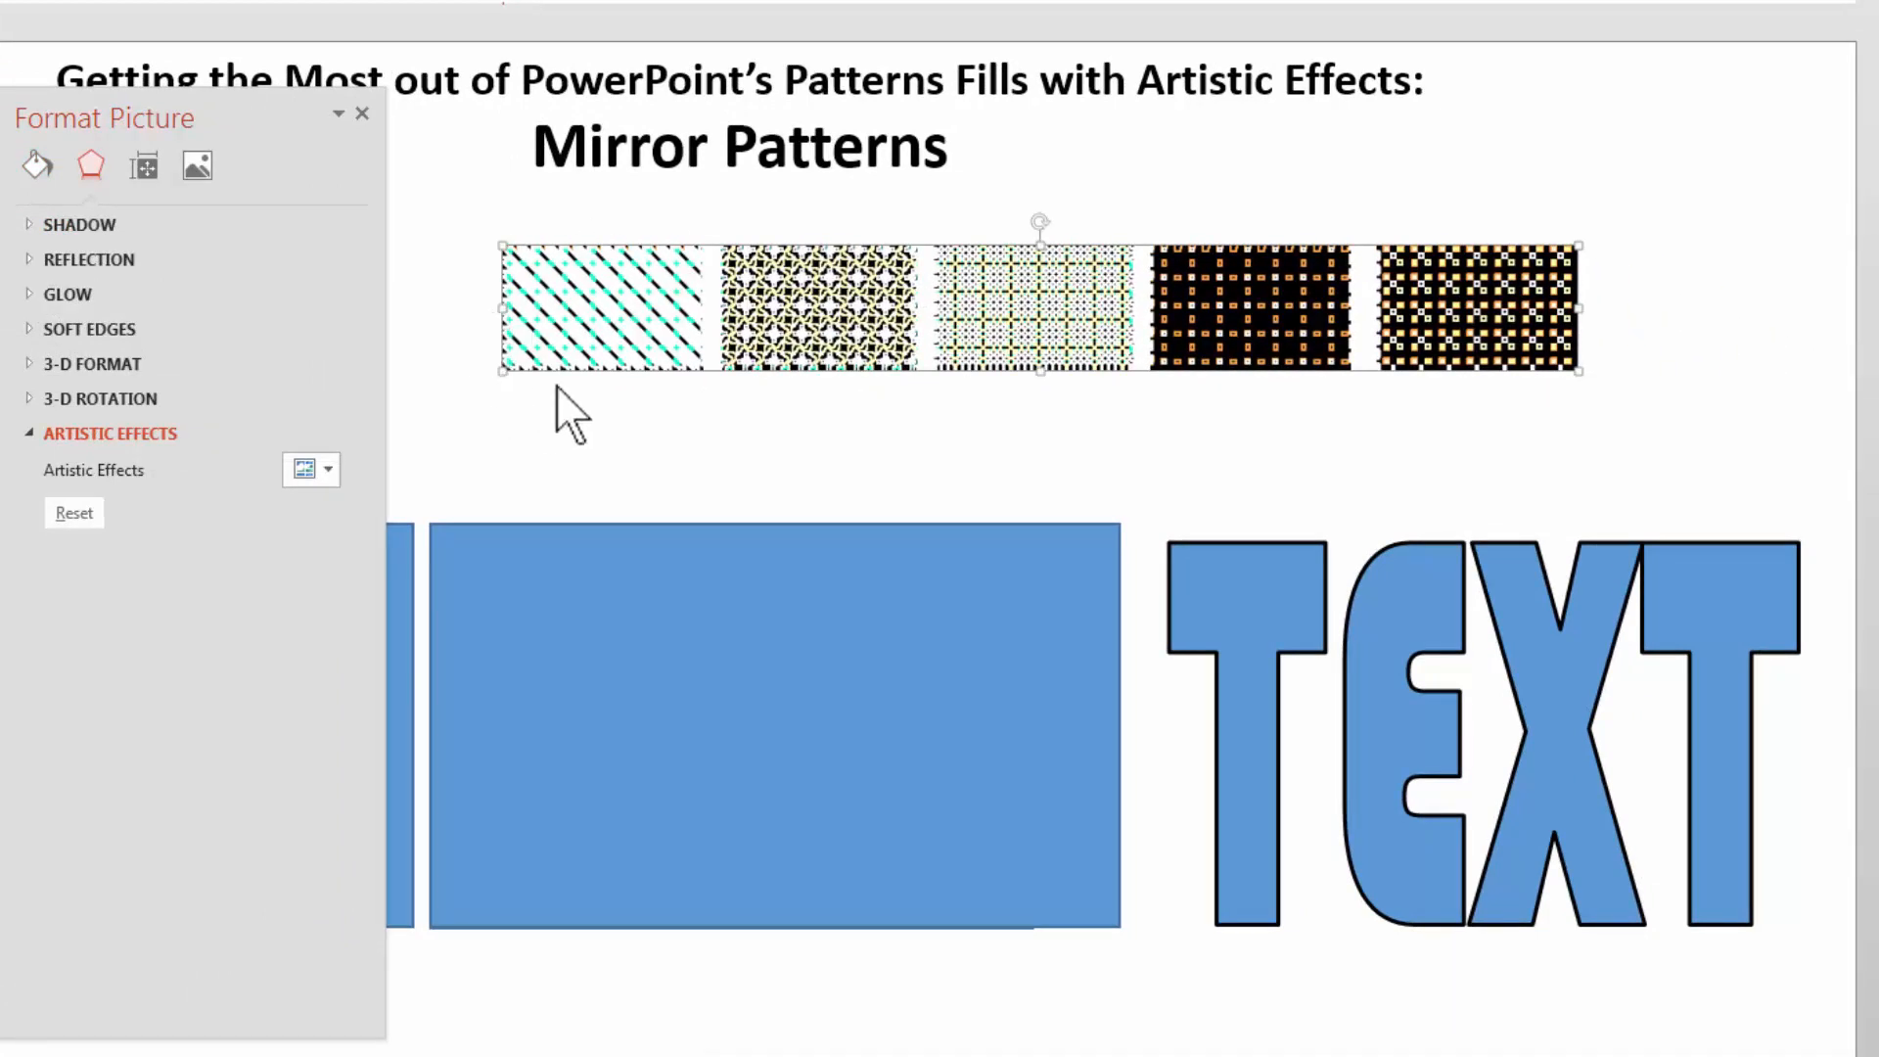
# Crop the pasted strip down to its first swatch, the green-and-black diagonal stripes on white
pyautogui.rightClick(1512, 313)
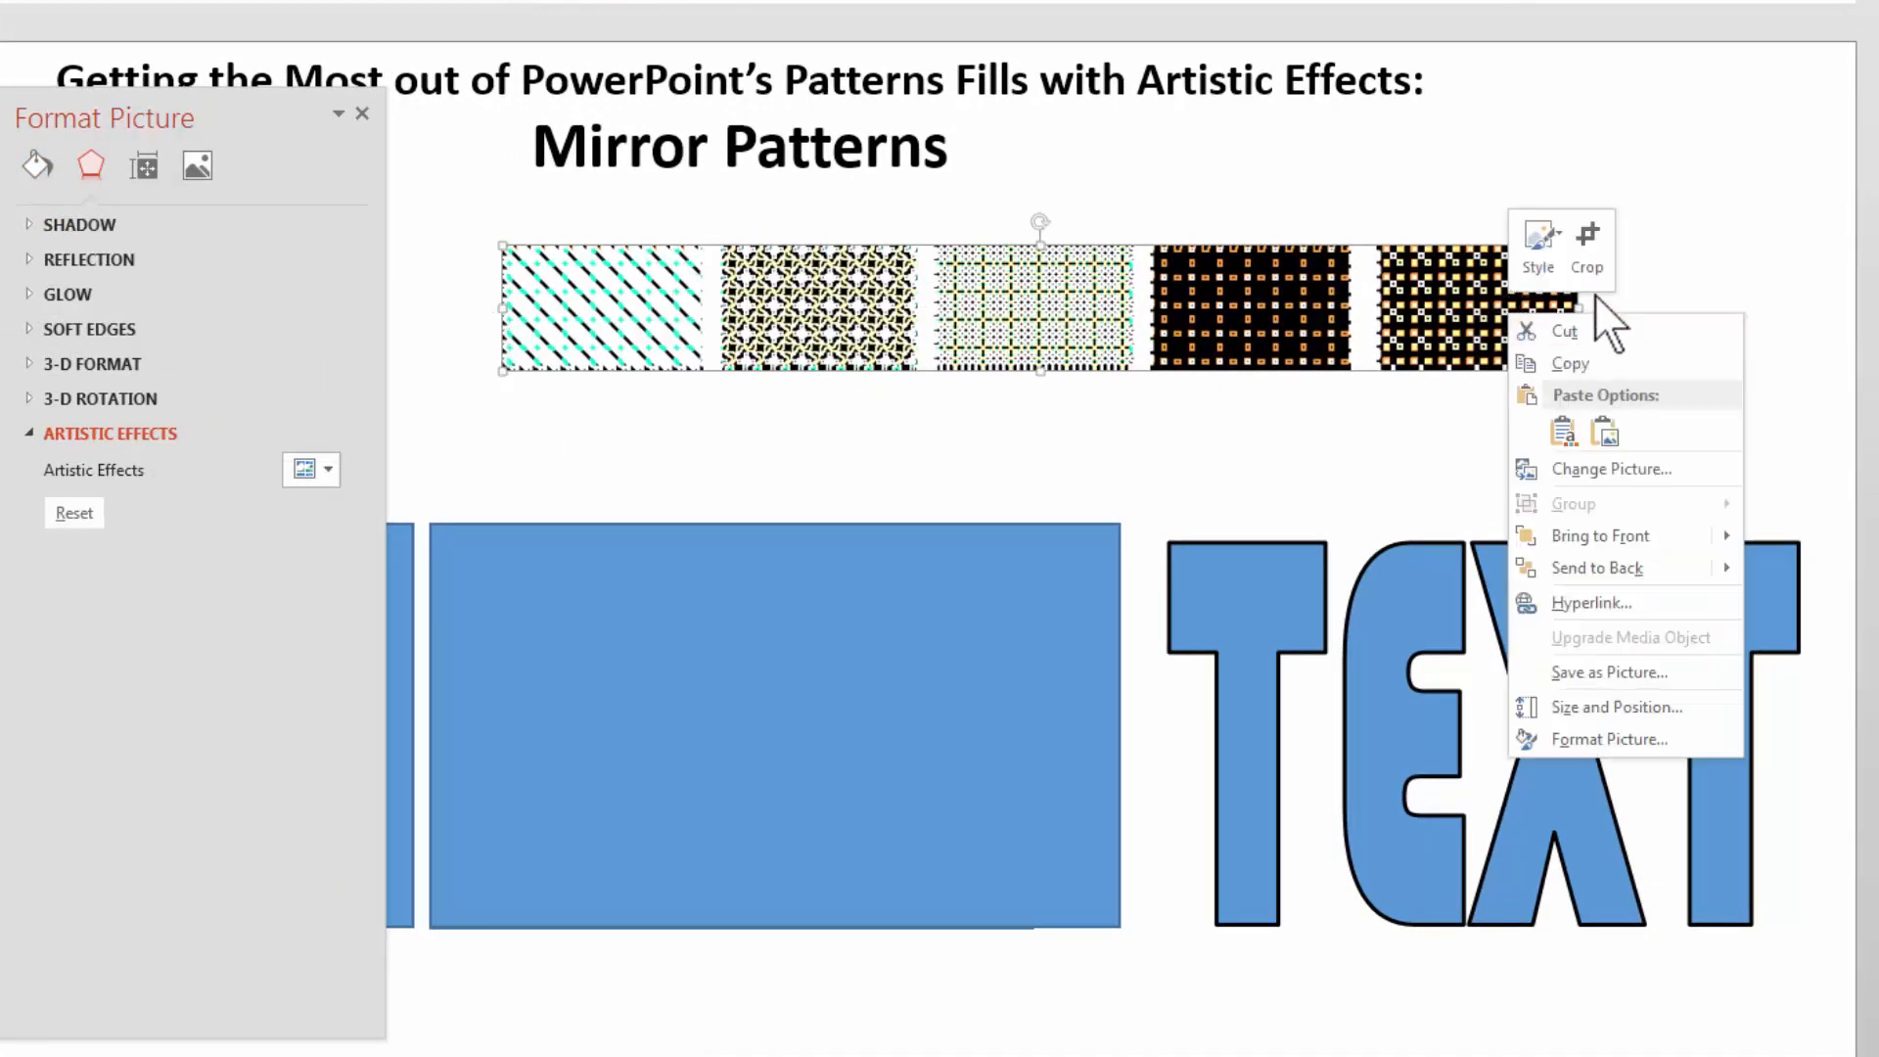
pyautogui.click(1590, 240)
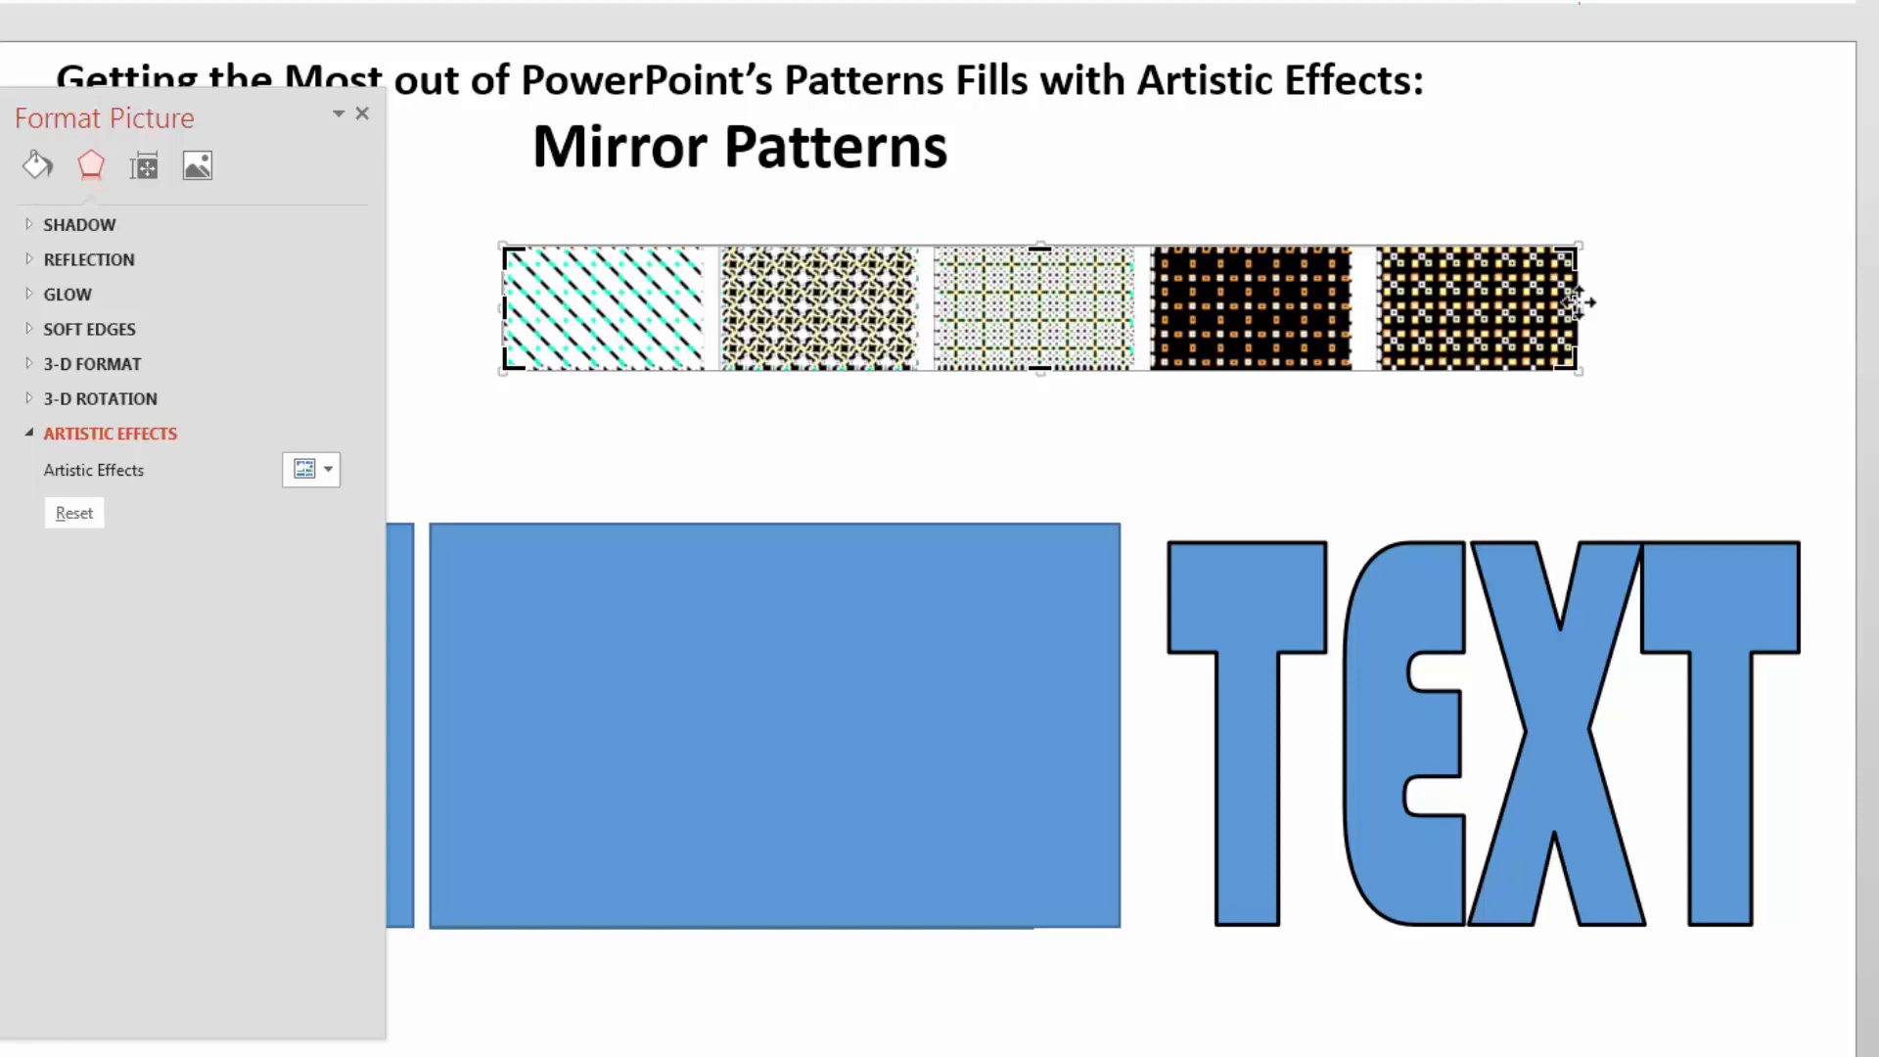
pyautogui.moveTo(1566, 309); pyautogui.dragTo(728, 305)
pyautogui.click(724, 431)
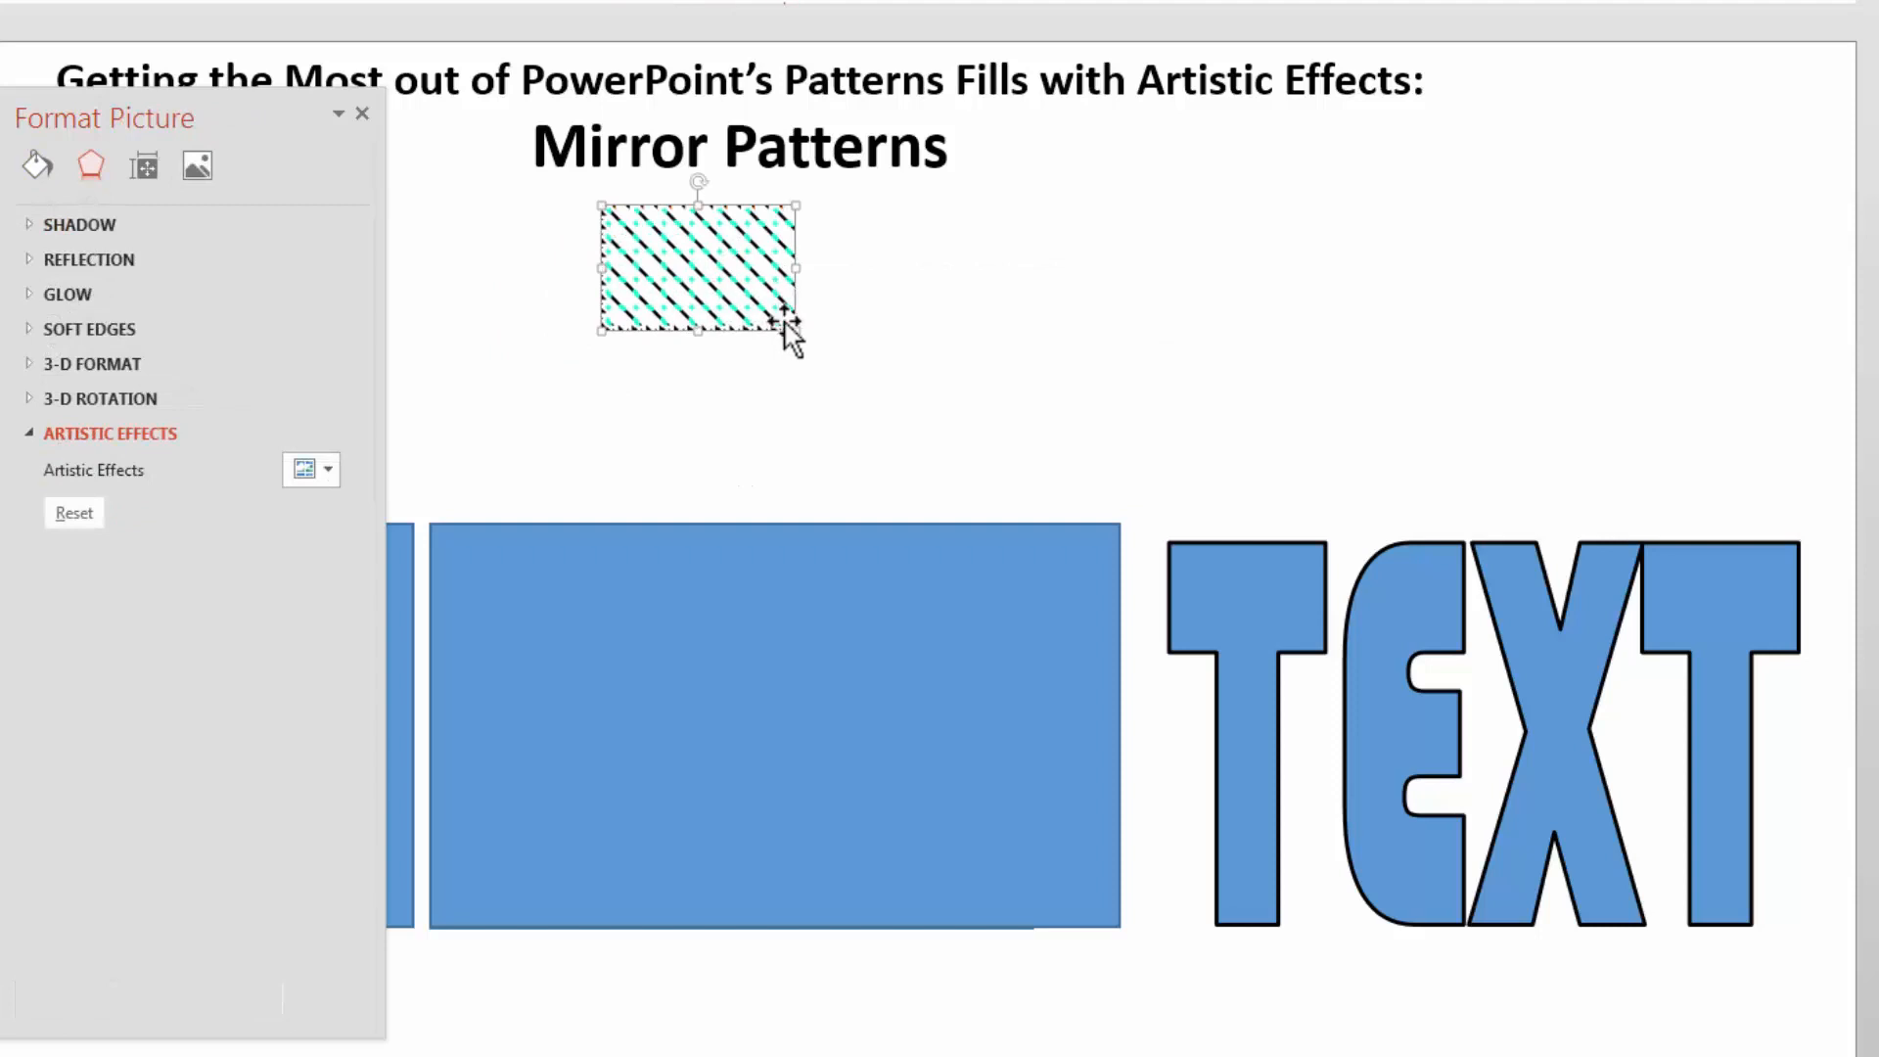
# Duplicate the cropped diagonal swatch, place the copy over the middle blue rectangle and enlarge it to about double size
pyautogui.click(1130, 409)
pyautogui.click(683, 278)
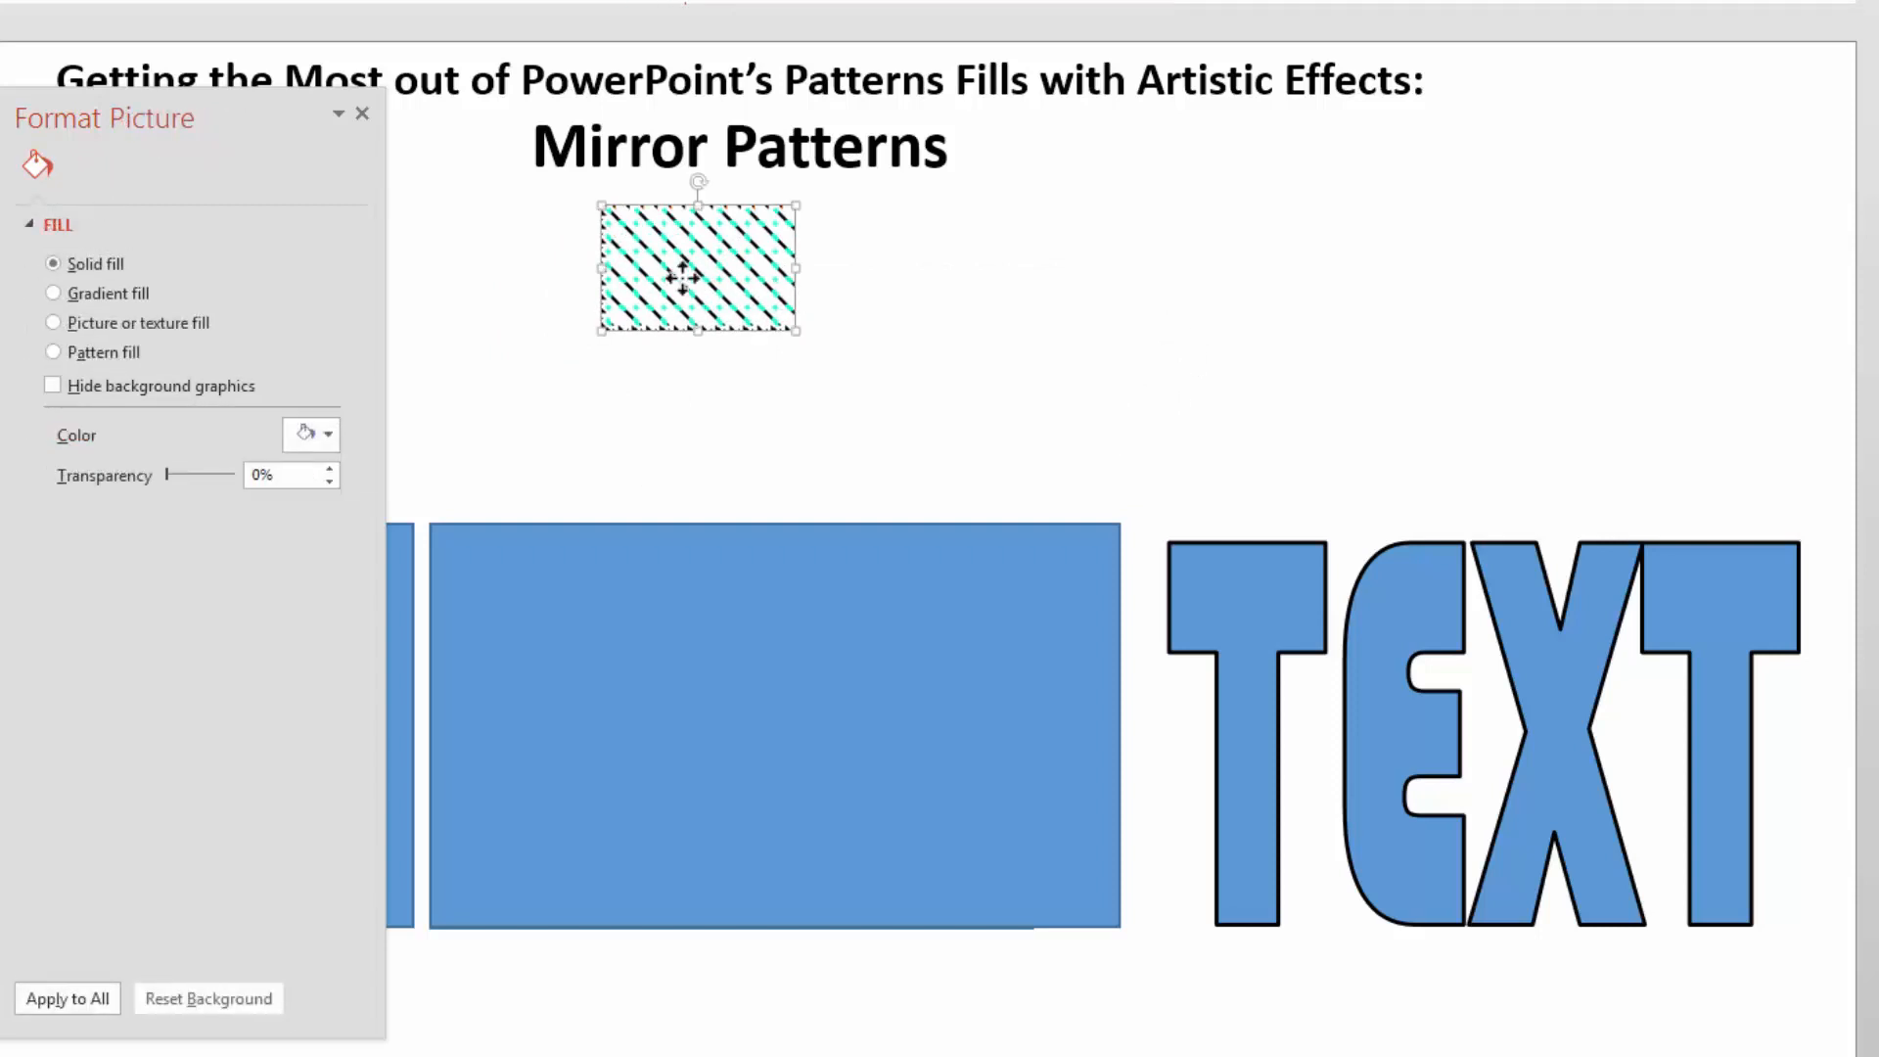
pyautogui.hotkey('ctrl', 'v')
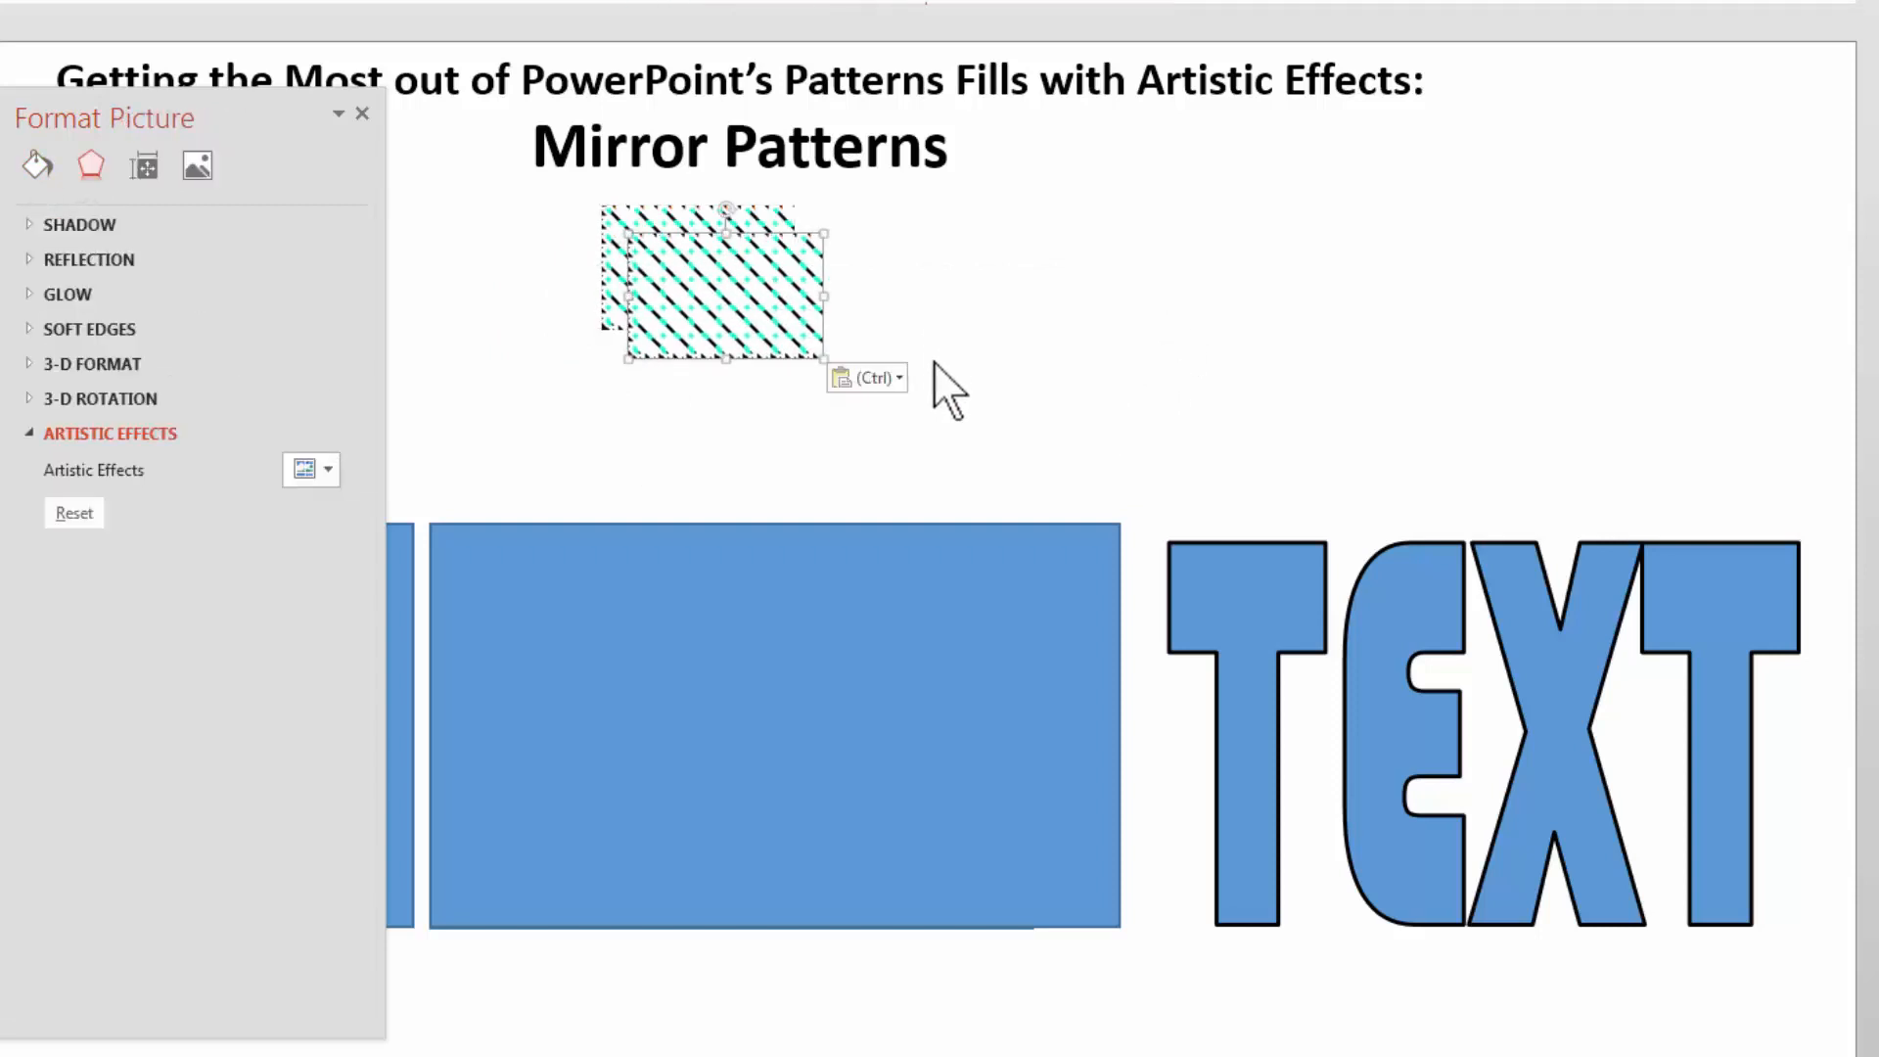
pyautogui.click(891, 384)
pyautogui.moveTo(739, 312); pyautogui.dragTo(597, 708)
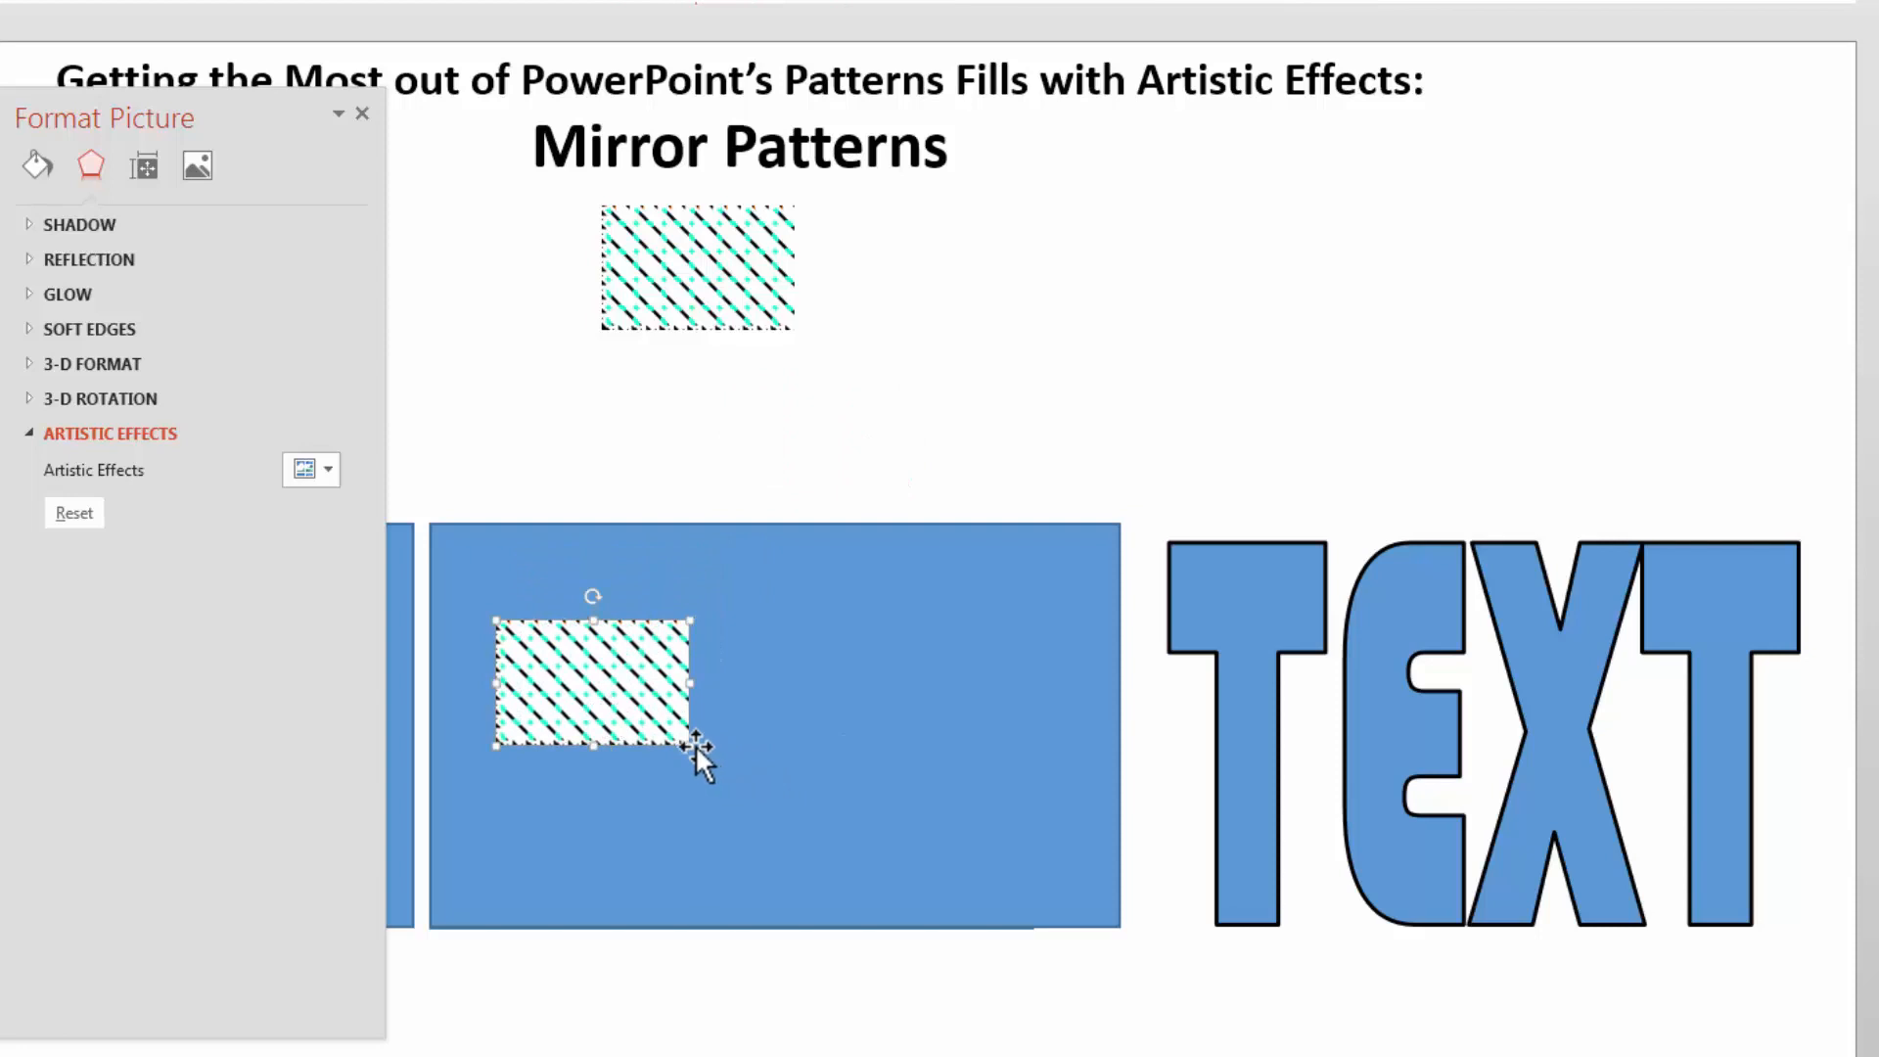
pyautogui.moveTo(691, 746); pyautogui.dragTo(881, 866)
pyautogui.moveTo(705, 783); pyautogui.dragTo(766, 729)
# Crop the ragged dotted borders off all four sides of the enlarged diagonal swatch
pyautogui.rightClick(771, 701)
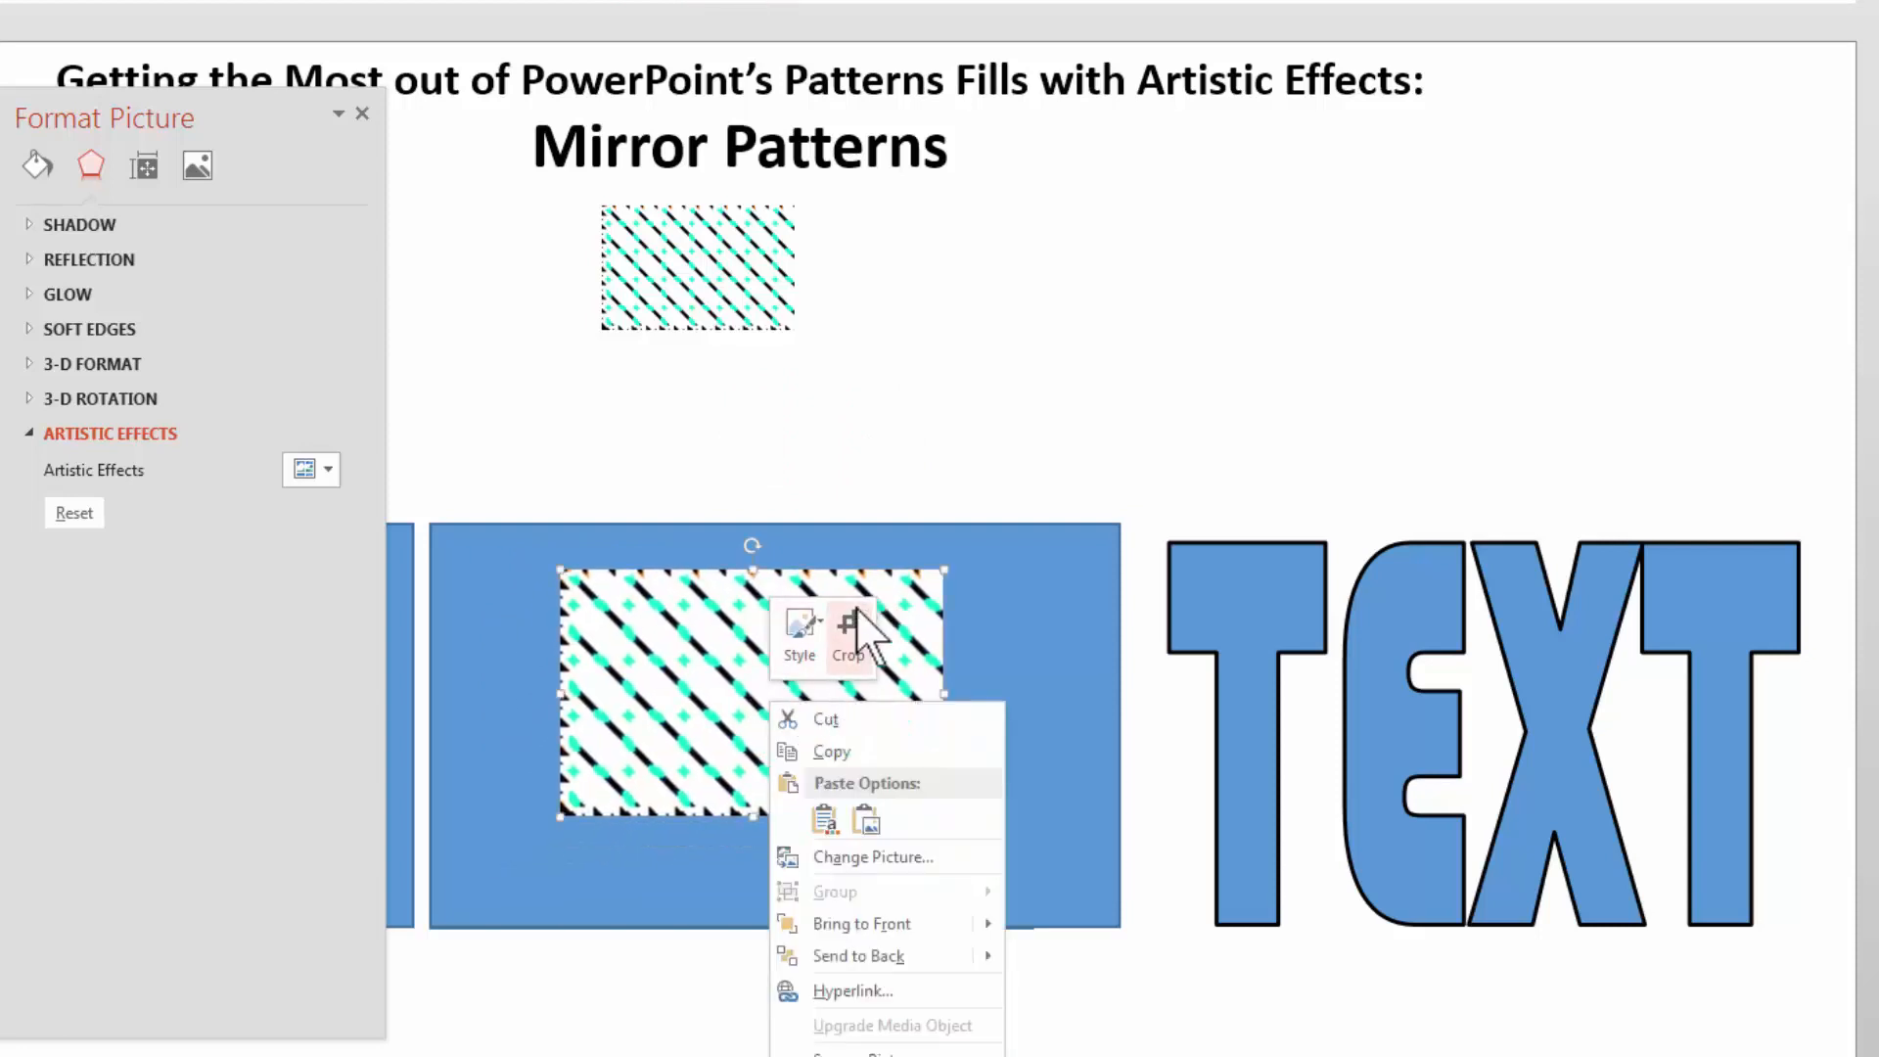
pyautogui.click(850, 637)
pyautogui.moveTo(745, 815); pyautogui.dragTo(747, 791)
pyautogui.moveTo(558, 677); pyautogui.dragTo(575, 676)
pyautogui.moveTo(759, 570); pyautogui.dragTo(759, 585)
pyautogui.moveTo(942, 689); pyautogui.dragTo(923, 690)
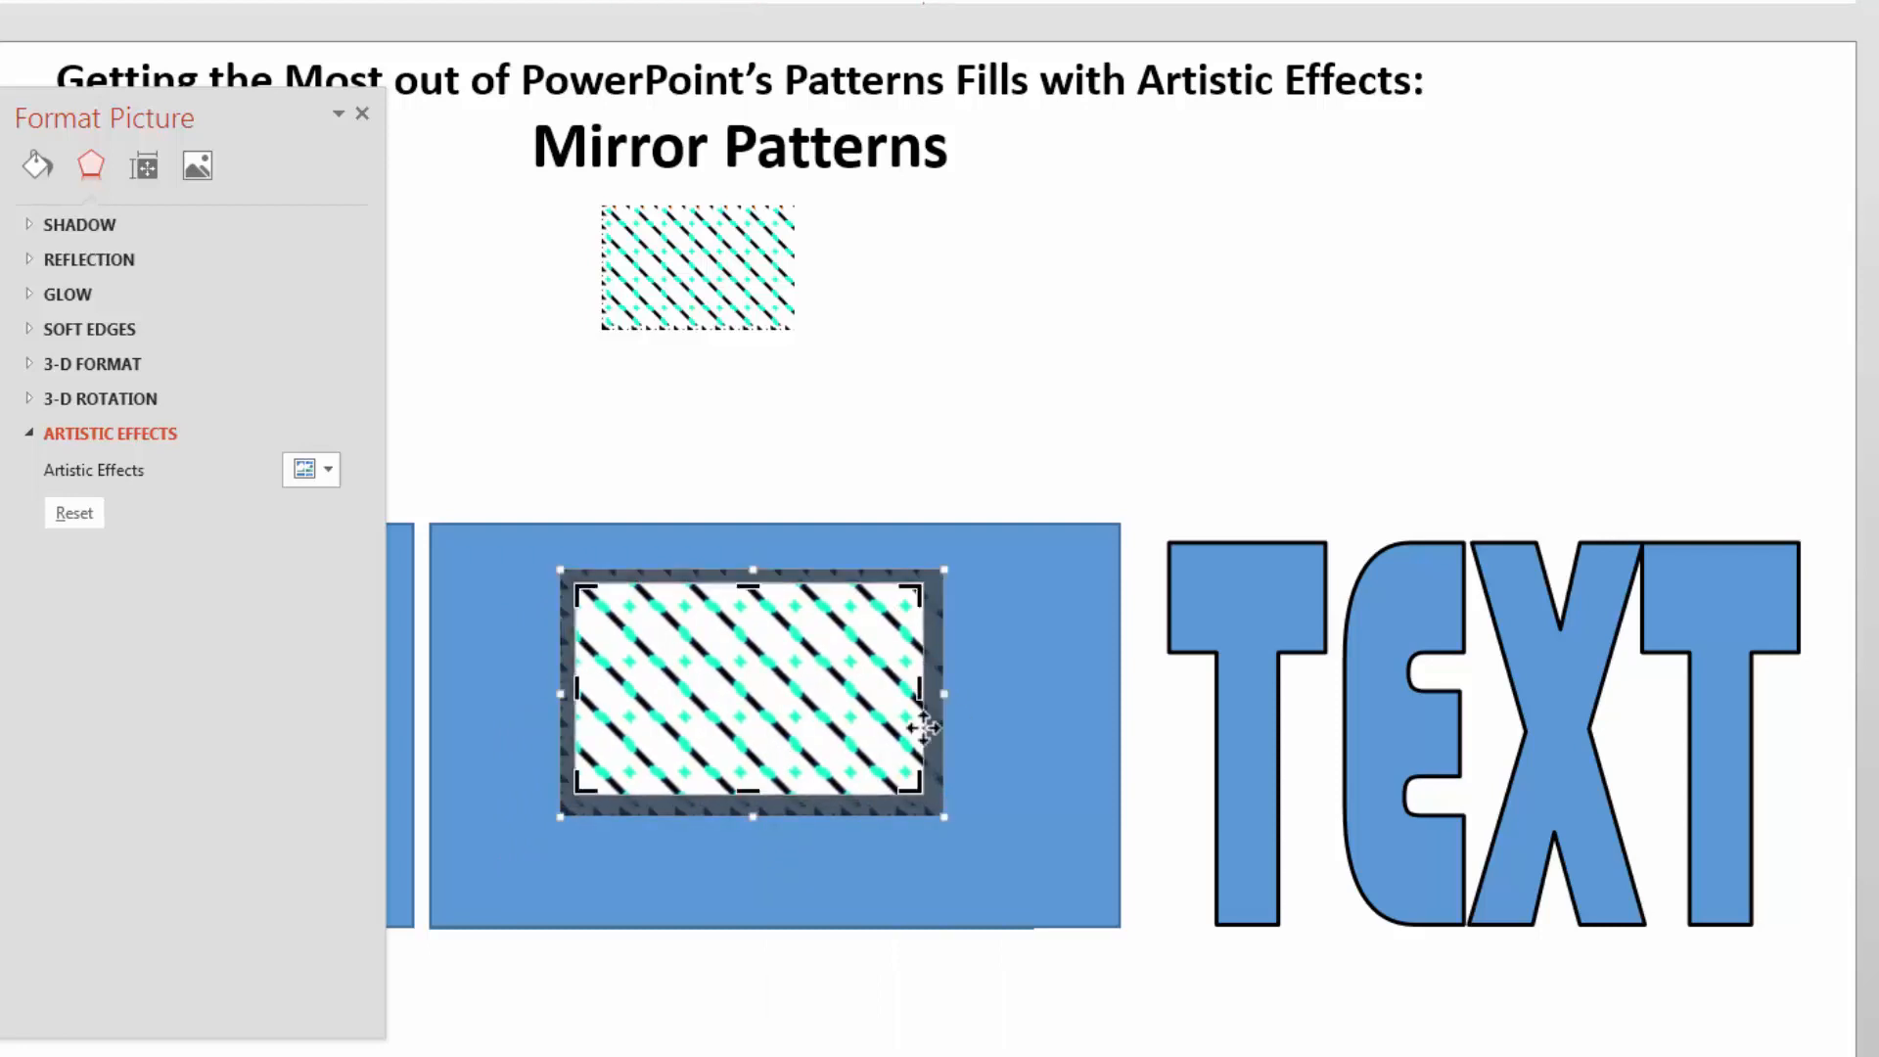
pyautogui.press('Escape')
# Duplicate the cropped swatch directly to its right and nudge the copy left over the original until the diagonal stripes line up
pyautogui.moveTo(767, 675); pyautogui.dragTo(713, 659)
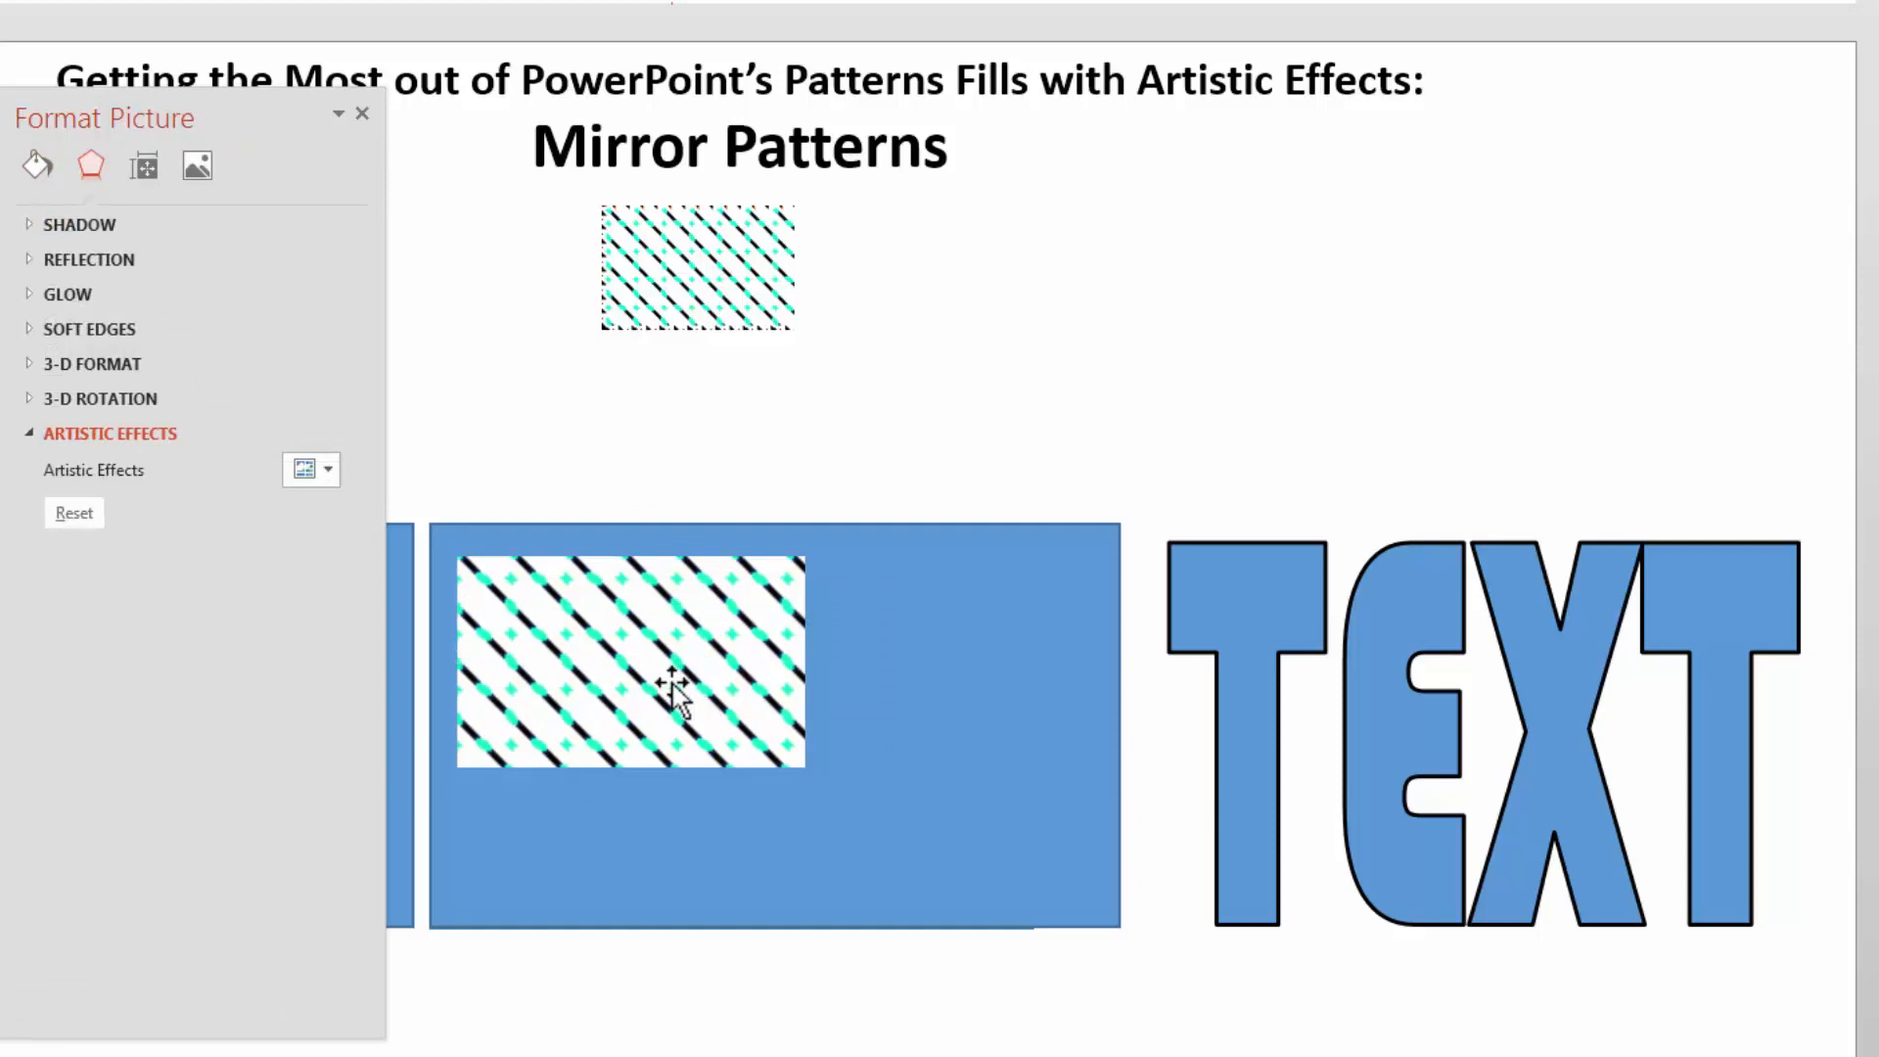
pyautogui.moveTo(674, 690); pyautogui.dragTo(1018, 703)
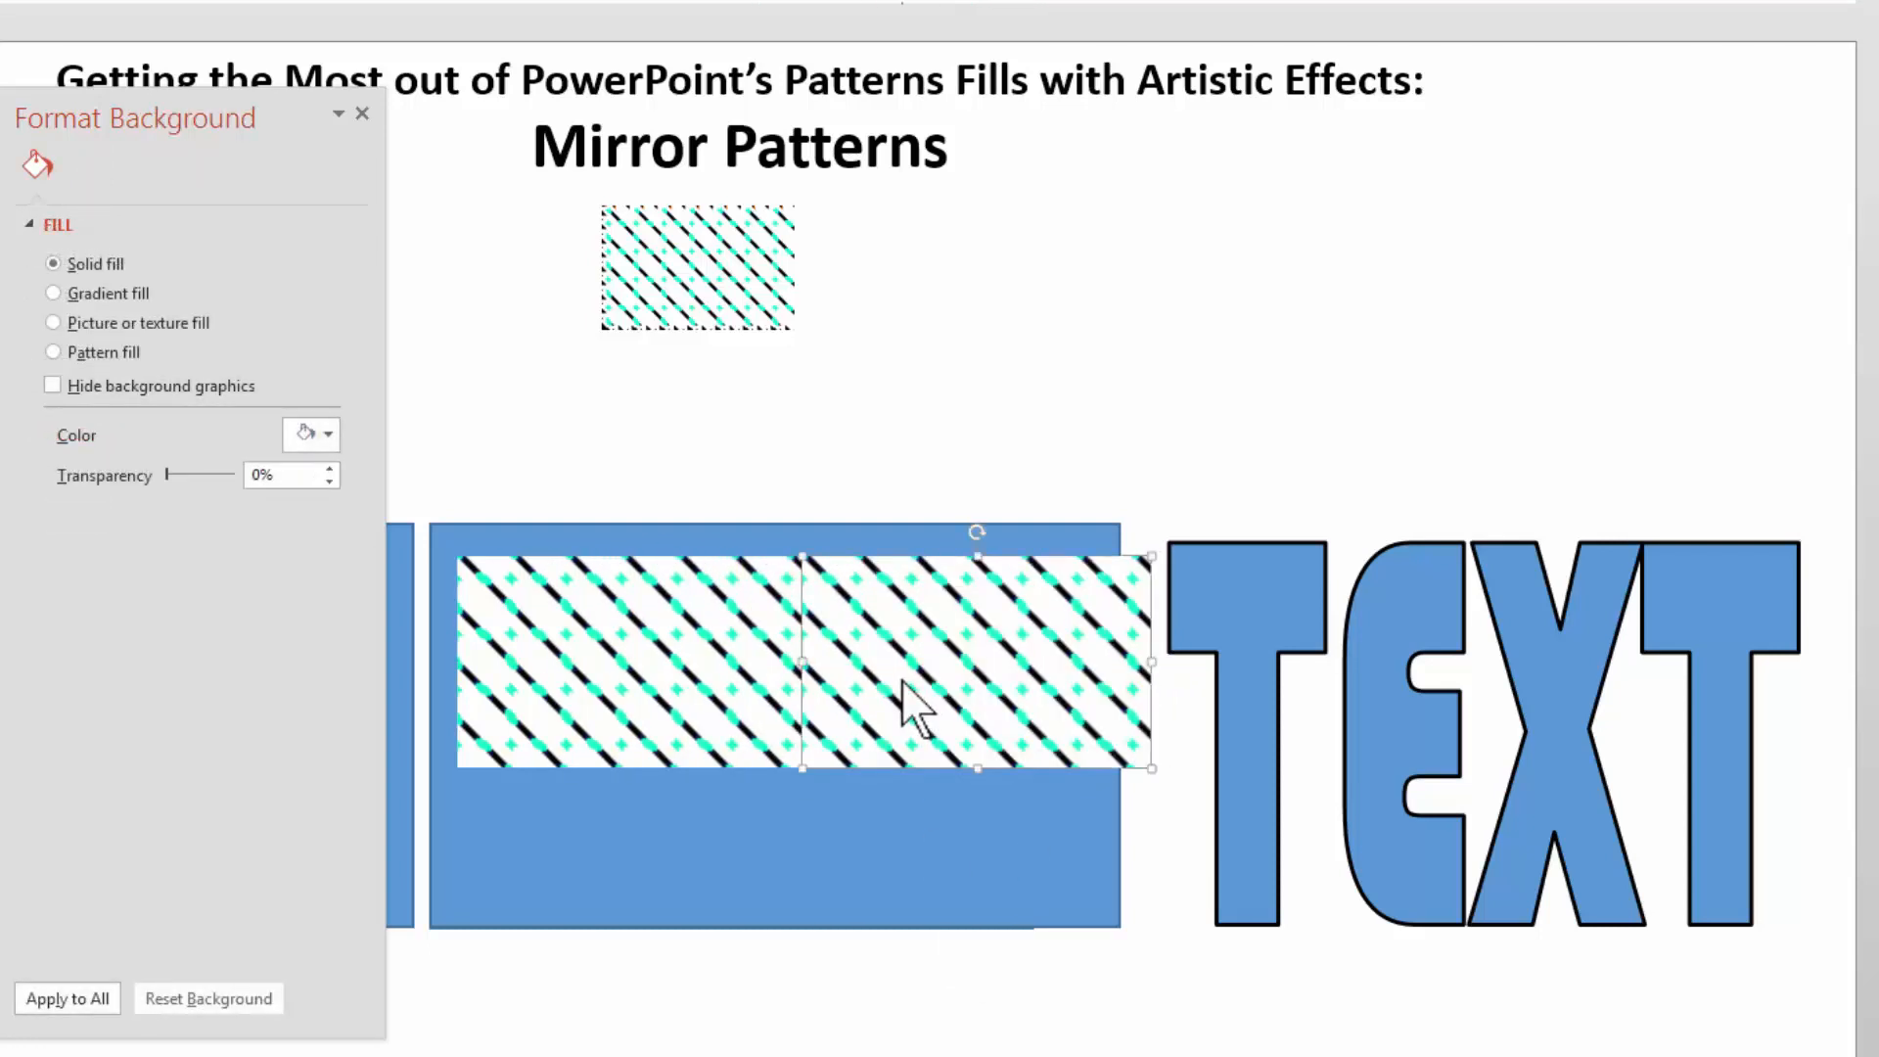
pyautogui.press('Left')
pyautogui.press('Left')
pyautogui.press('Left')
pyautogui.press('Left')
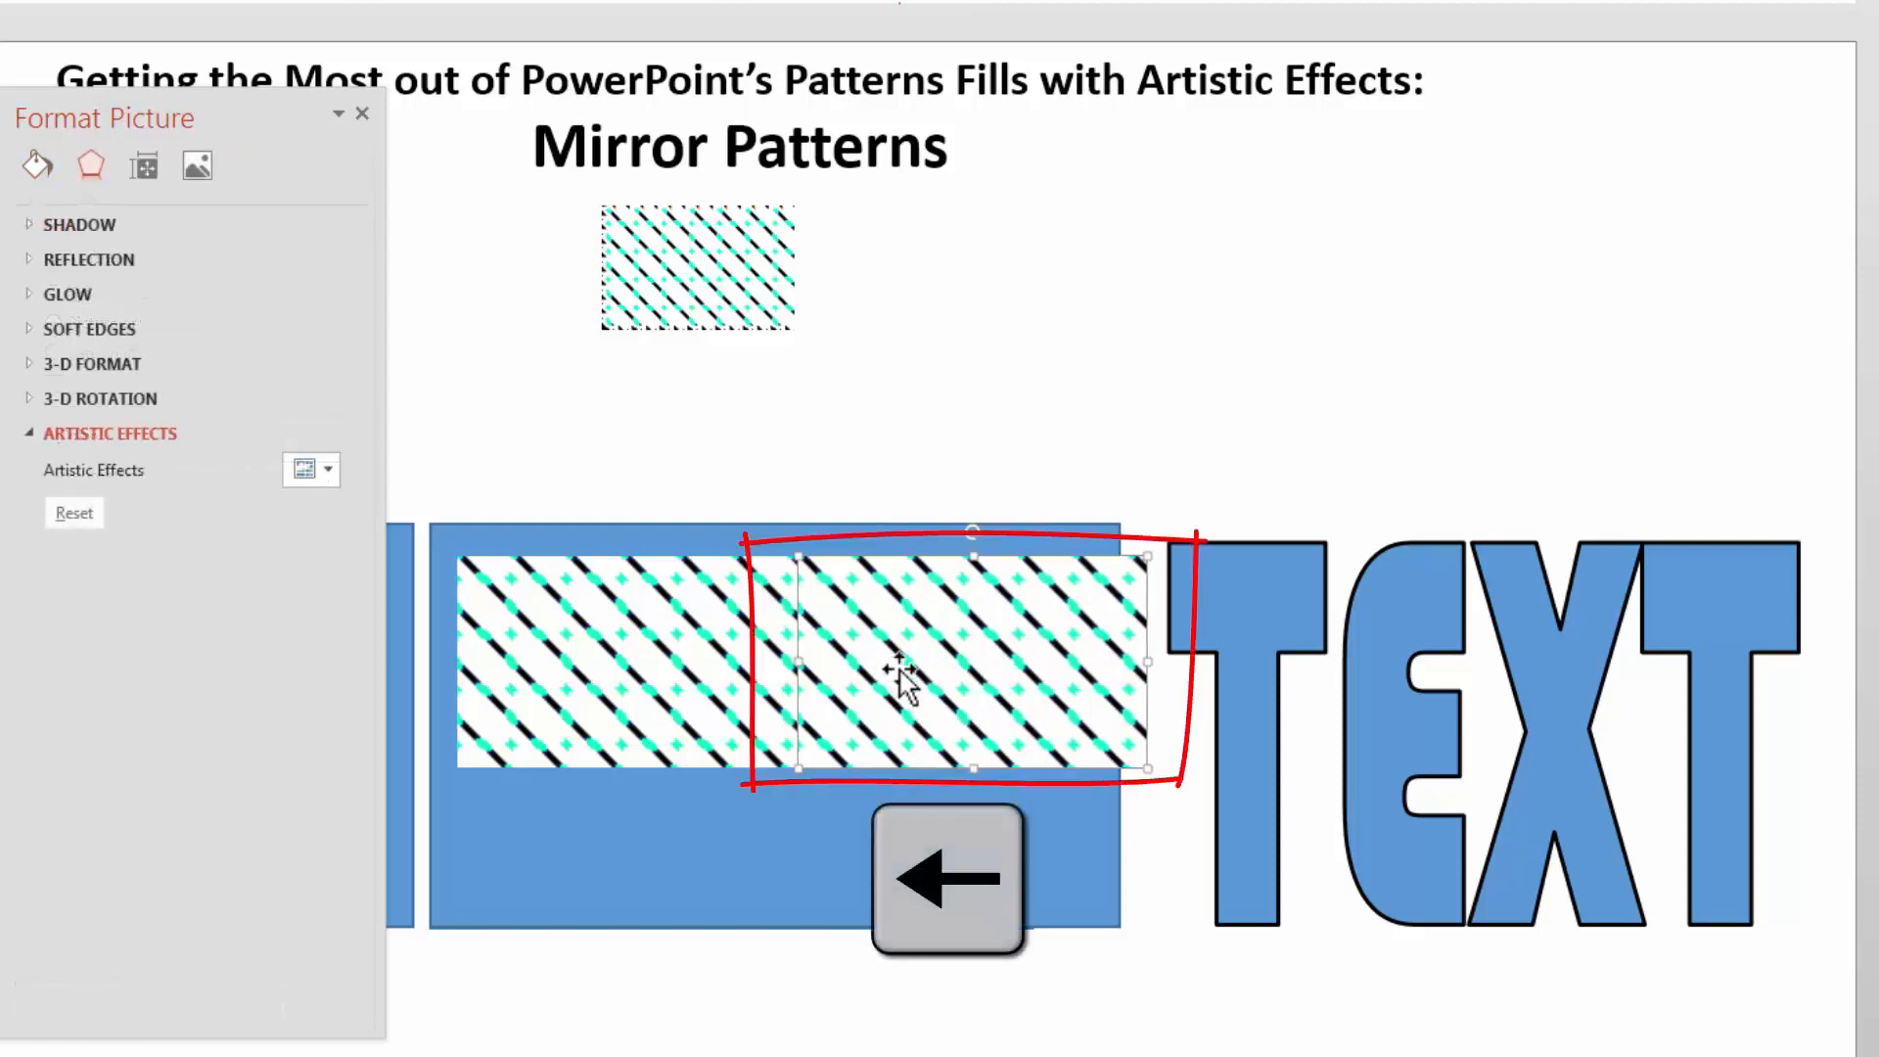
pyautogui.click(1219, 952)
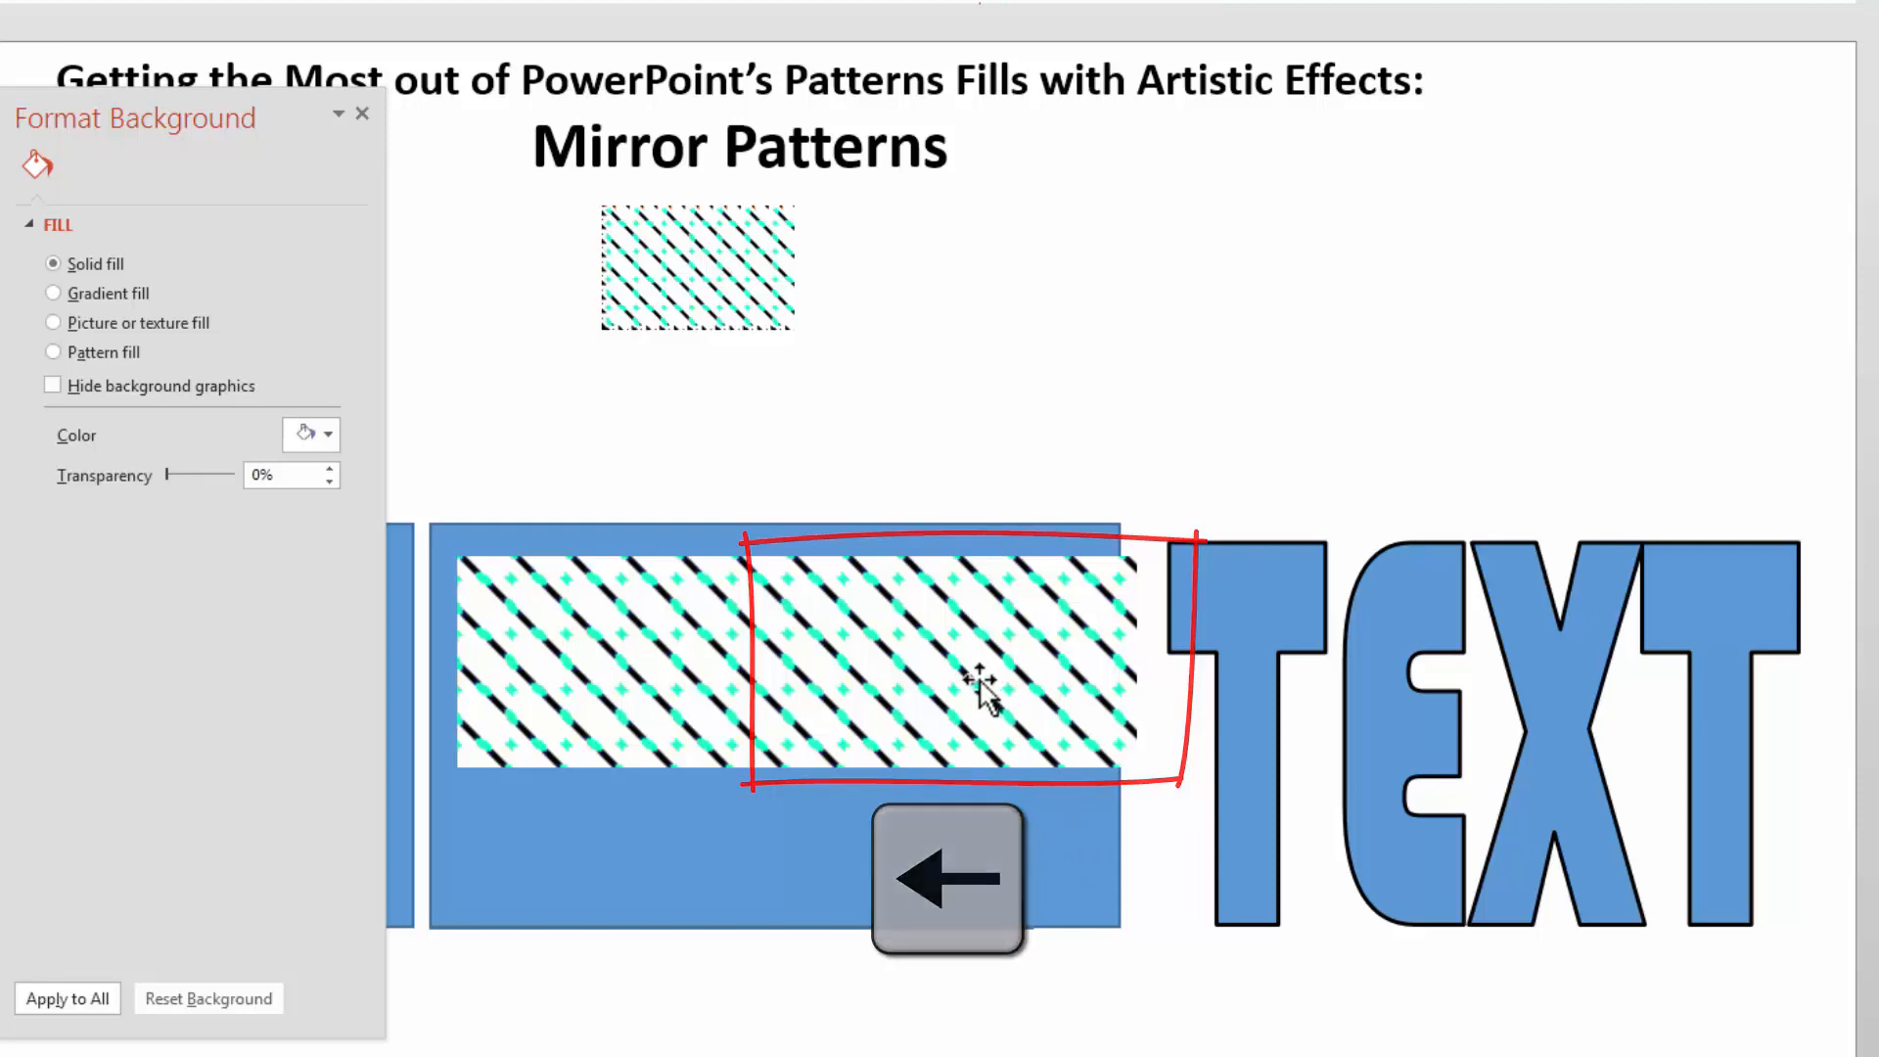
# Crop the overlapping left edge of the right-hand copy so that it meets the right edge of the original swatch
pyautogui.click(945, 670)
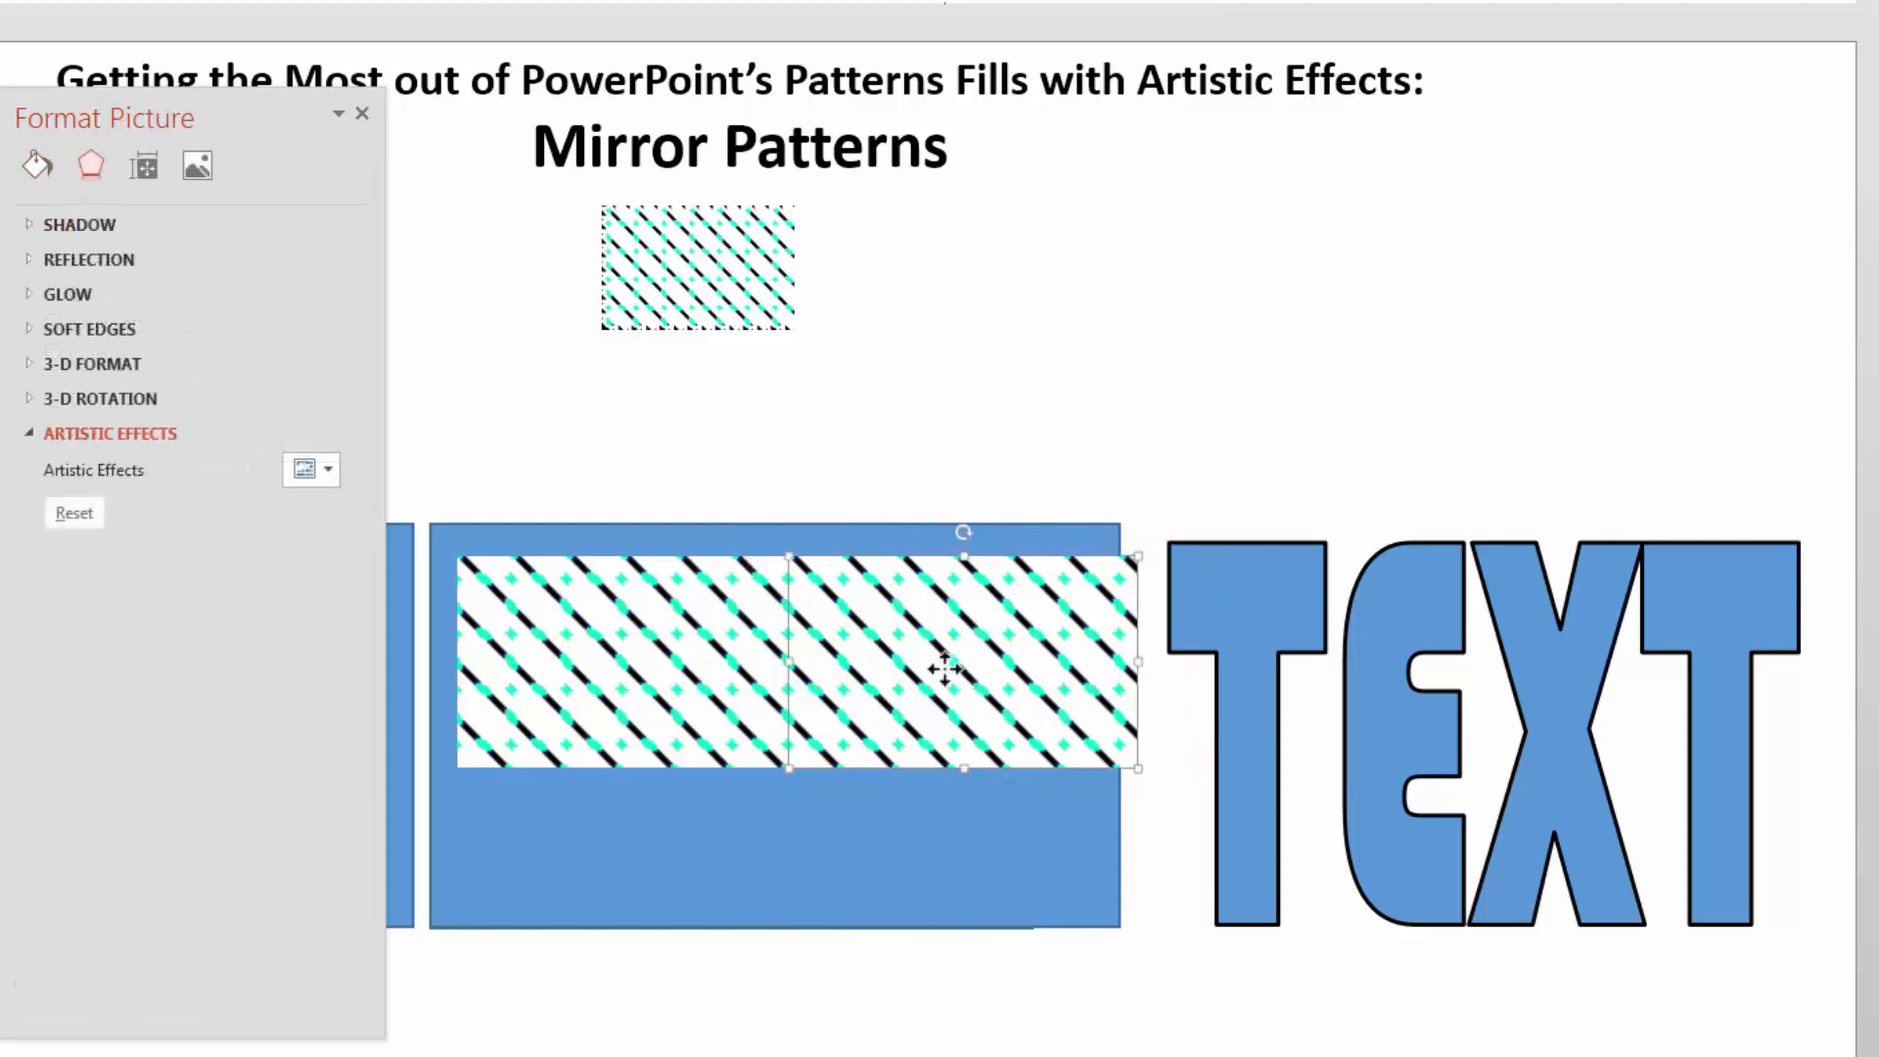
pyautogui.rightClick(941, 672)
pyautogui.click(1027, 599)
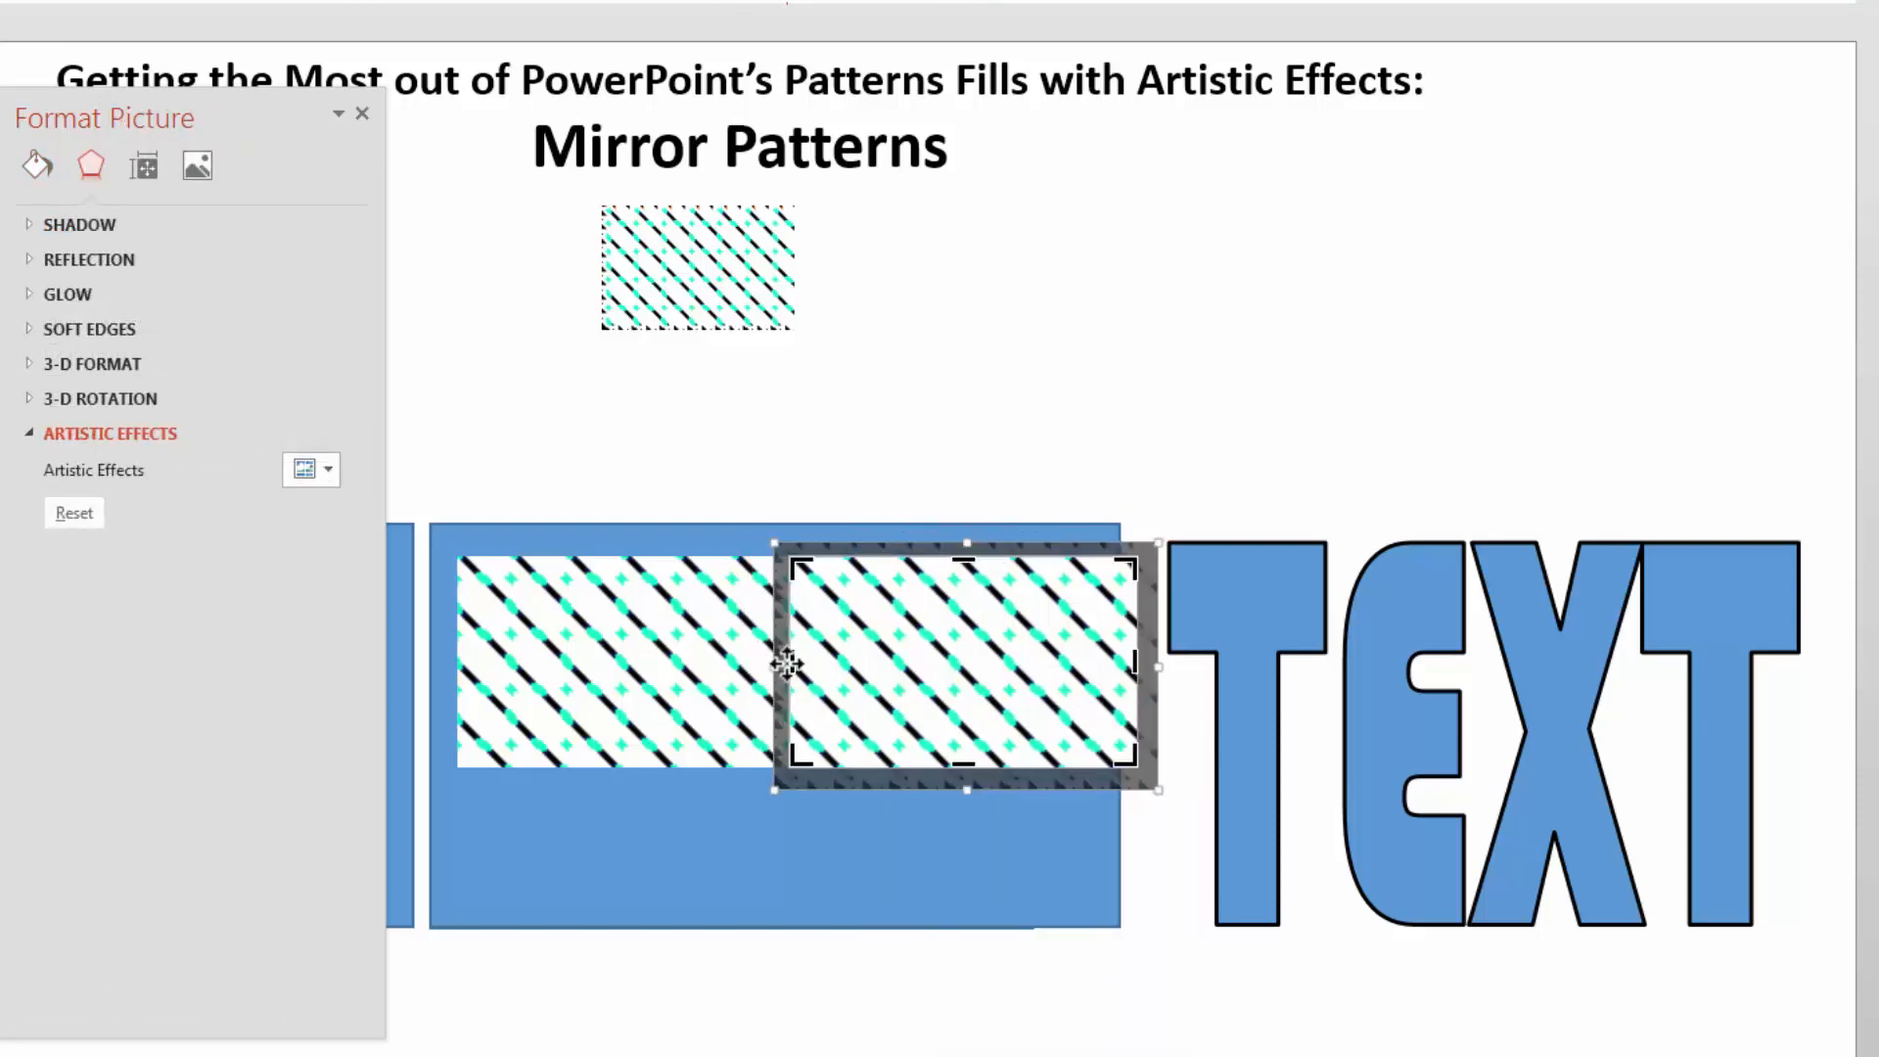
pyautogui.moveTo(788, 665)
pyautogui.mouseDown()
pyautogui.moveTo(861, 663)
pyautogui.moveTo(812, 666)
pyautogui.mouseUp()
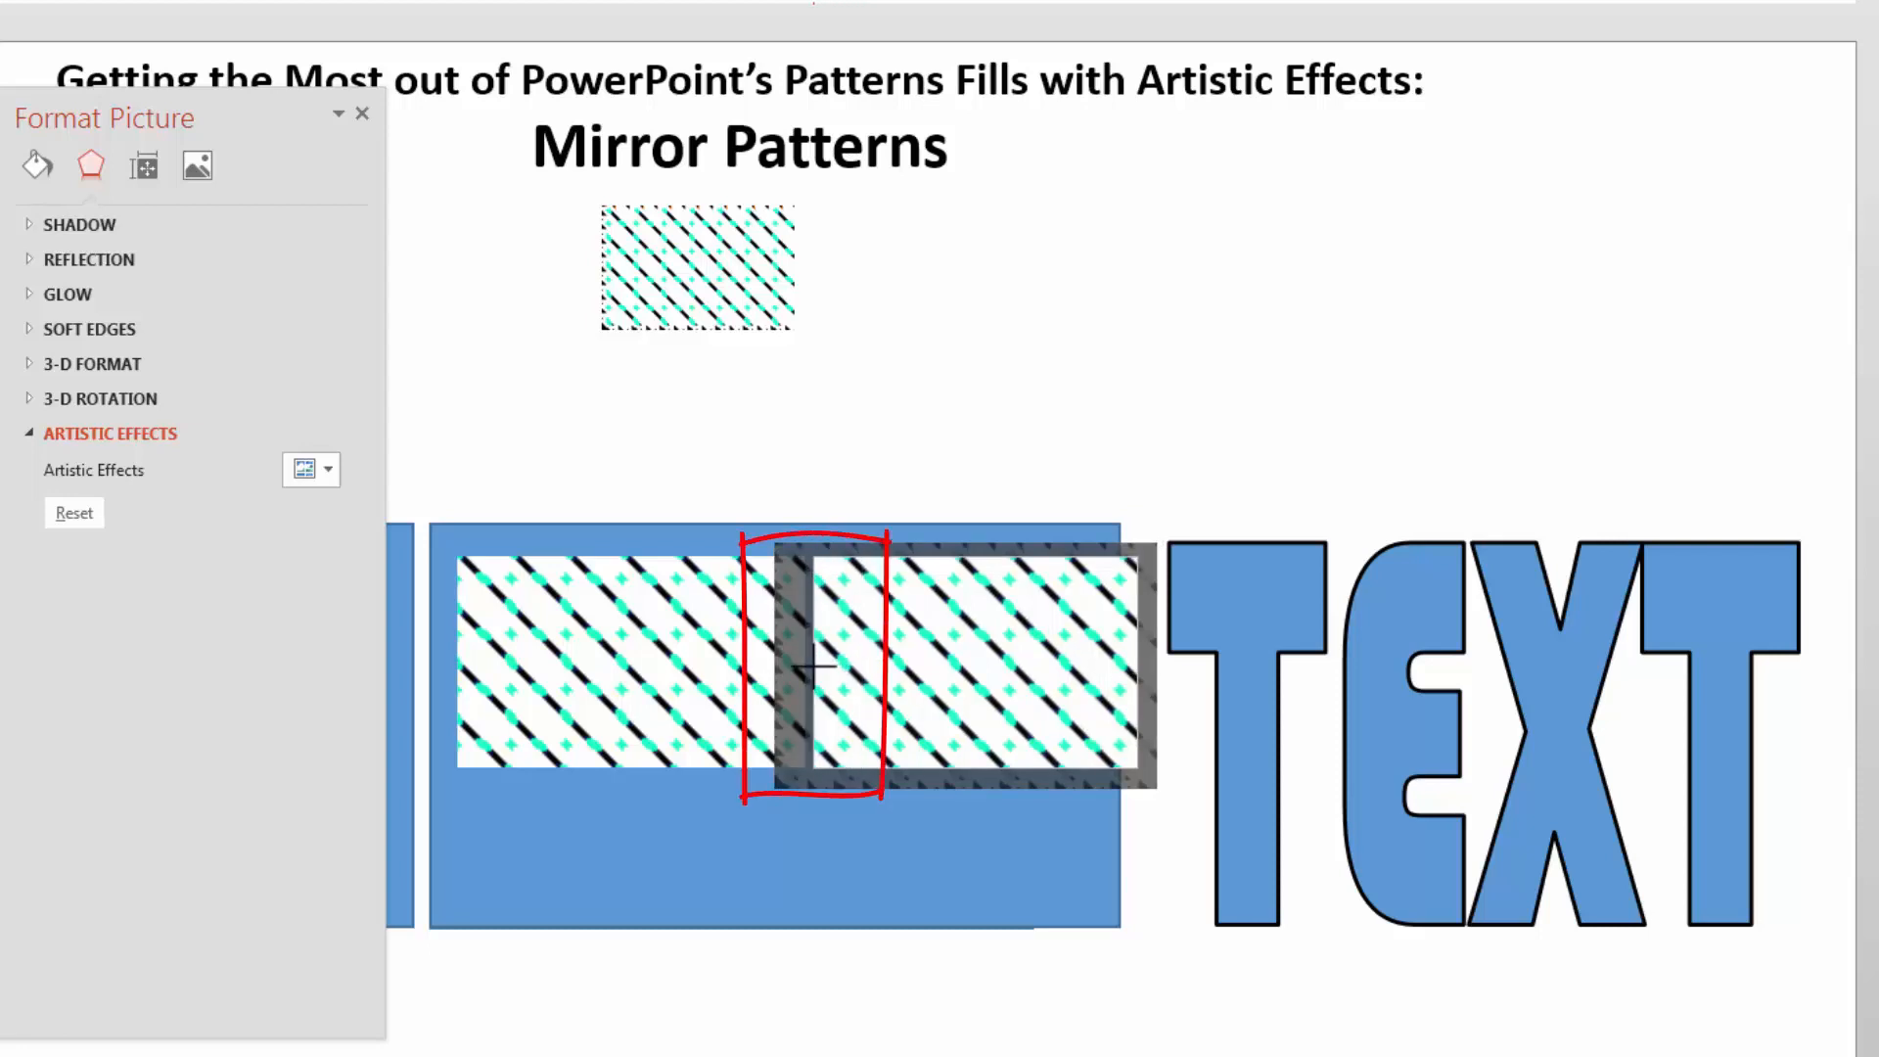
pyautogui.click(811, 1048)
pyautogui.click(850, 637)
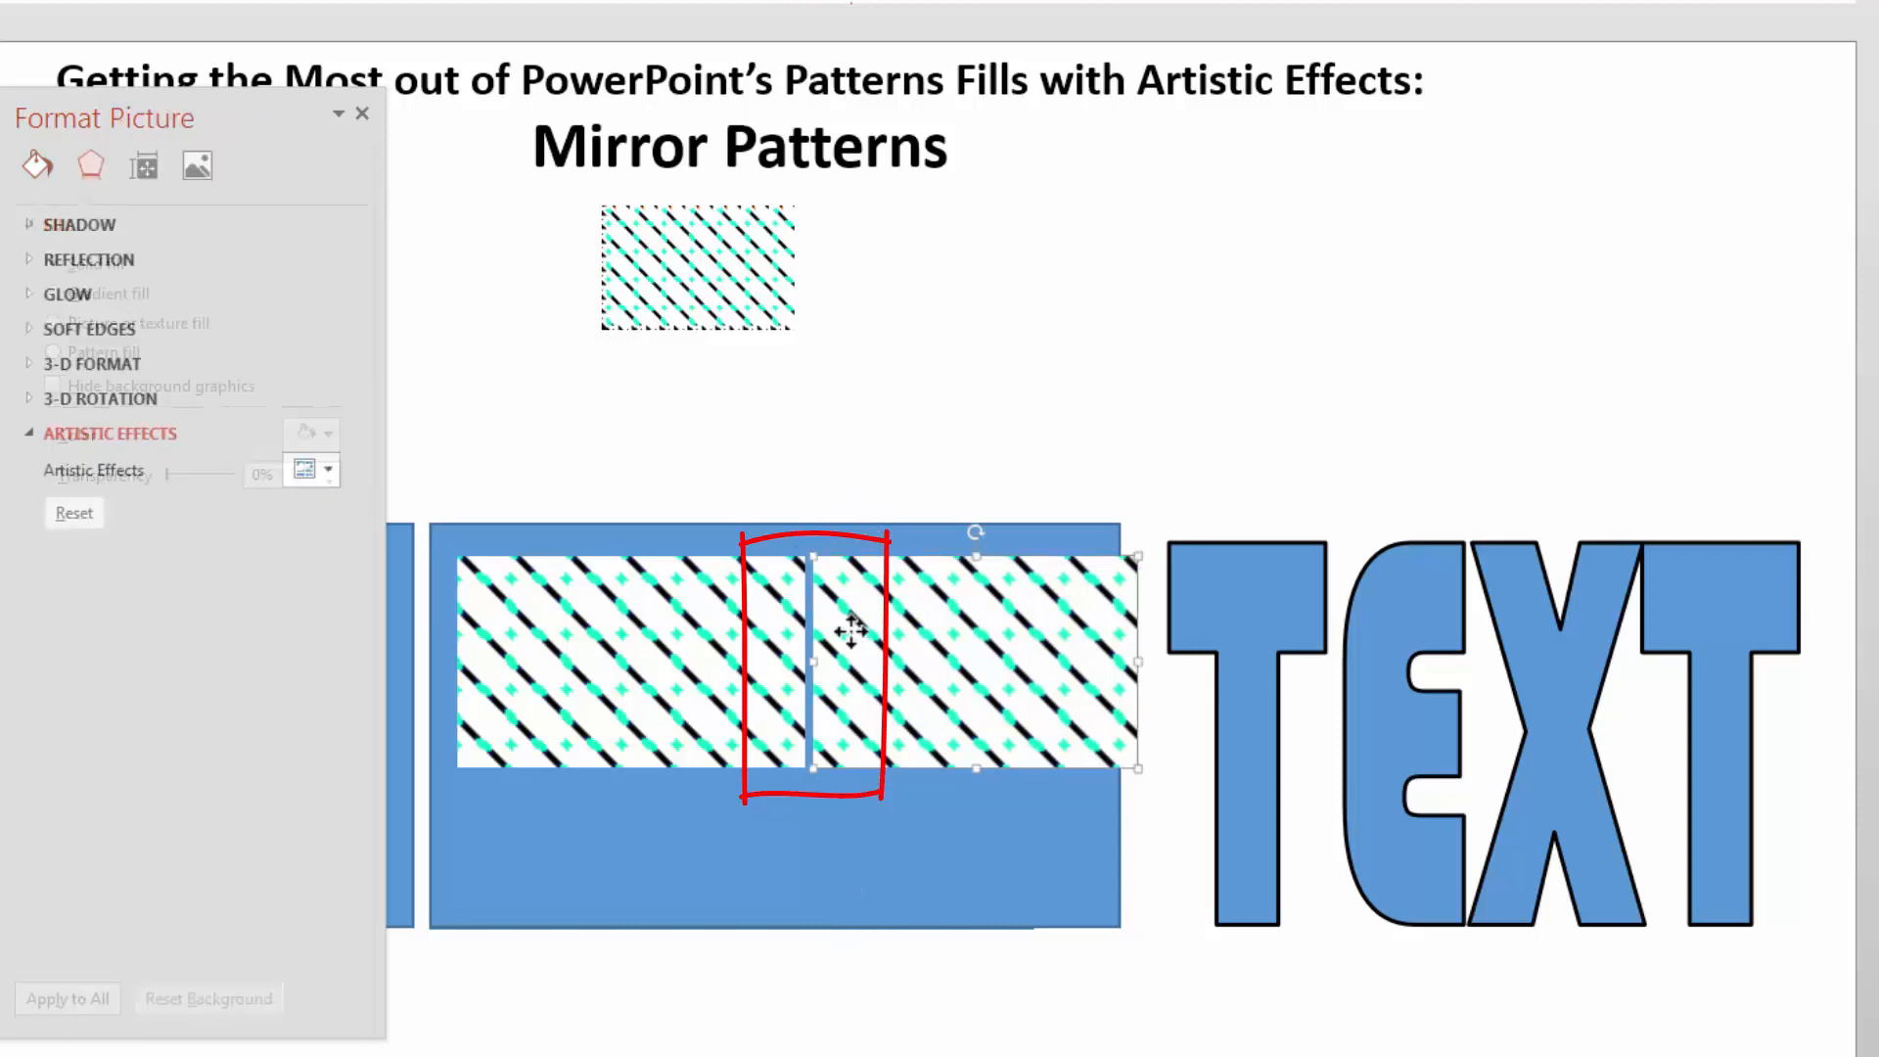
pyautogui.rightClick(858, 654)
pyautogui.click(925, 560)
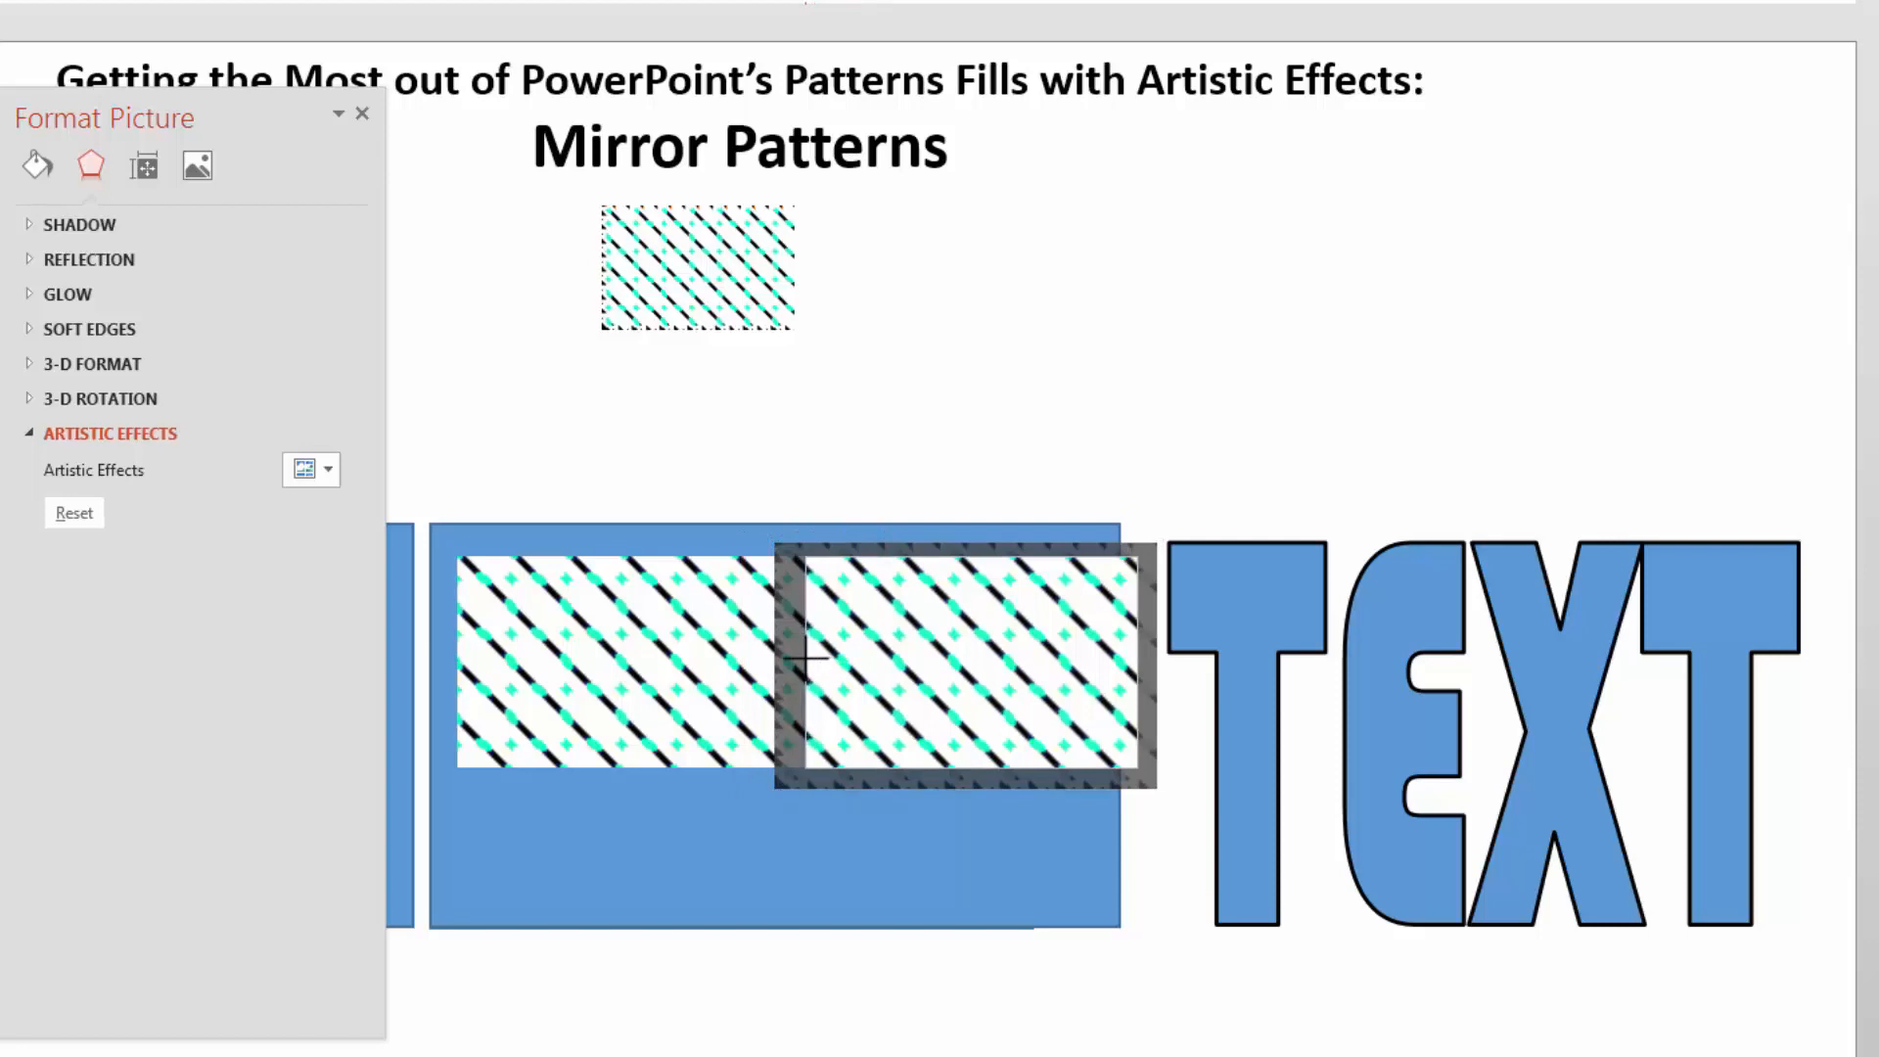
pyautogui.click(819, 911)
# Delete the left swatch and stack the remaining cropped swatch with a duplicate directly below it over the middle rectangle
pyautogui.click(659, 613)
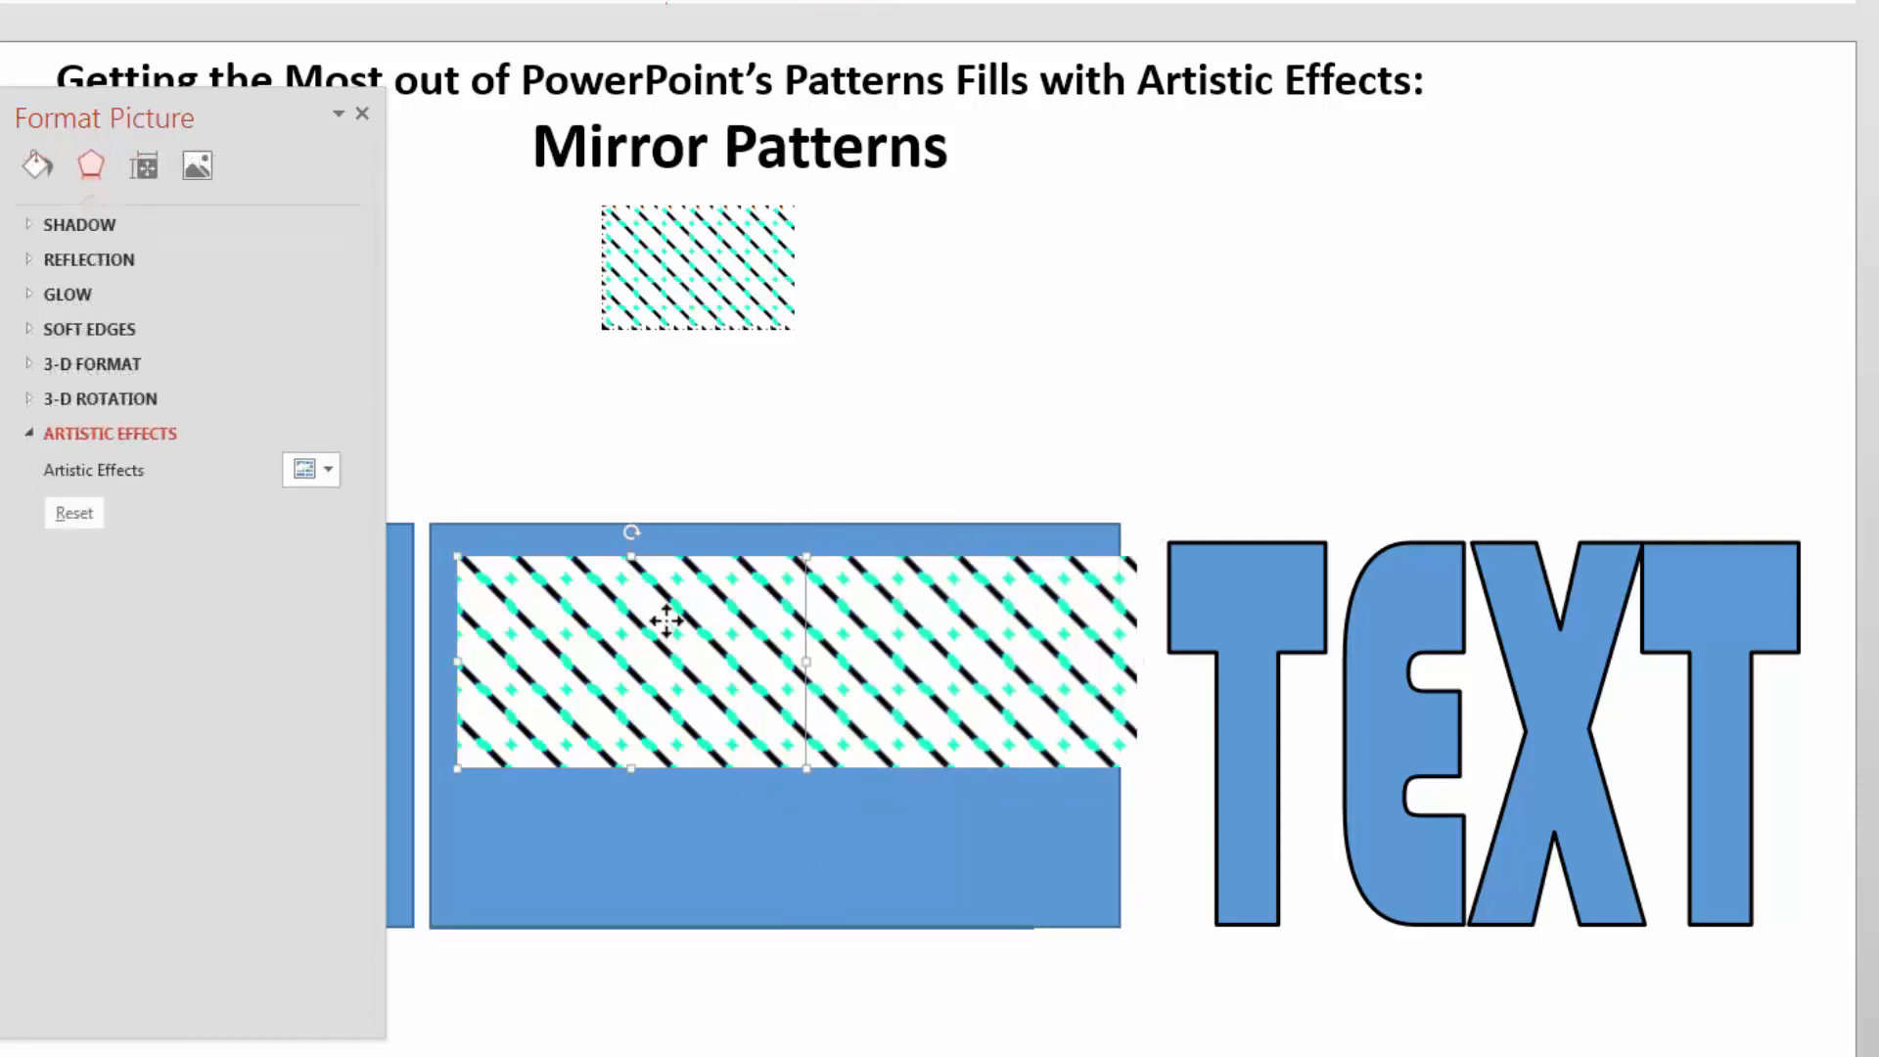
pyautogui.press('Delete')
pyautogui.moveTo(980, 721); pyautogui.dragTo(753, 874)
pyautogui.click(785, 1007)
pyautogui.click(789, 881)
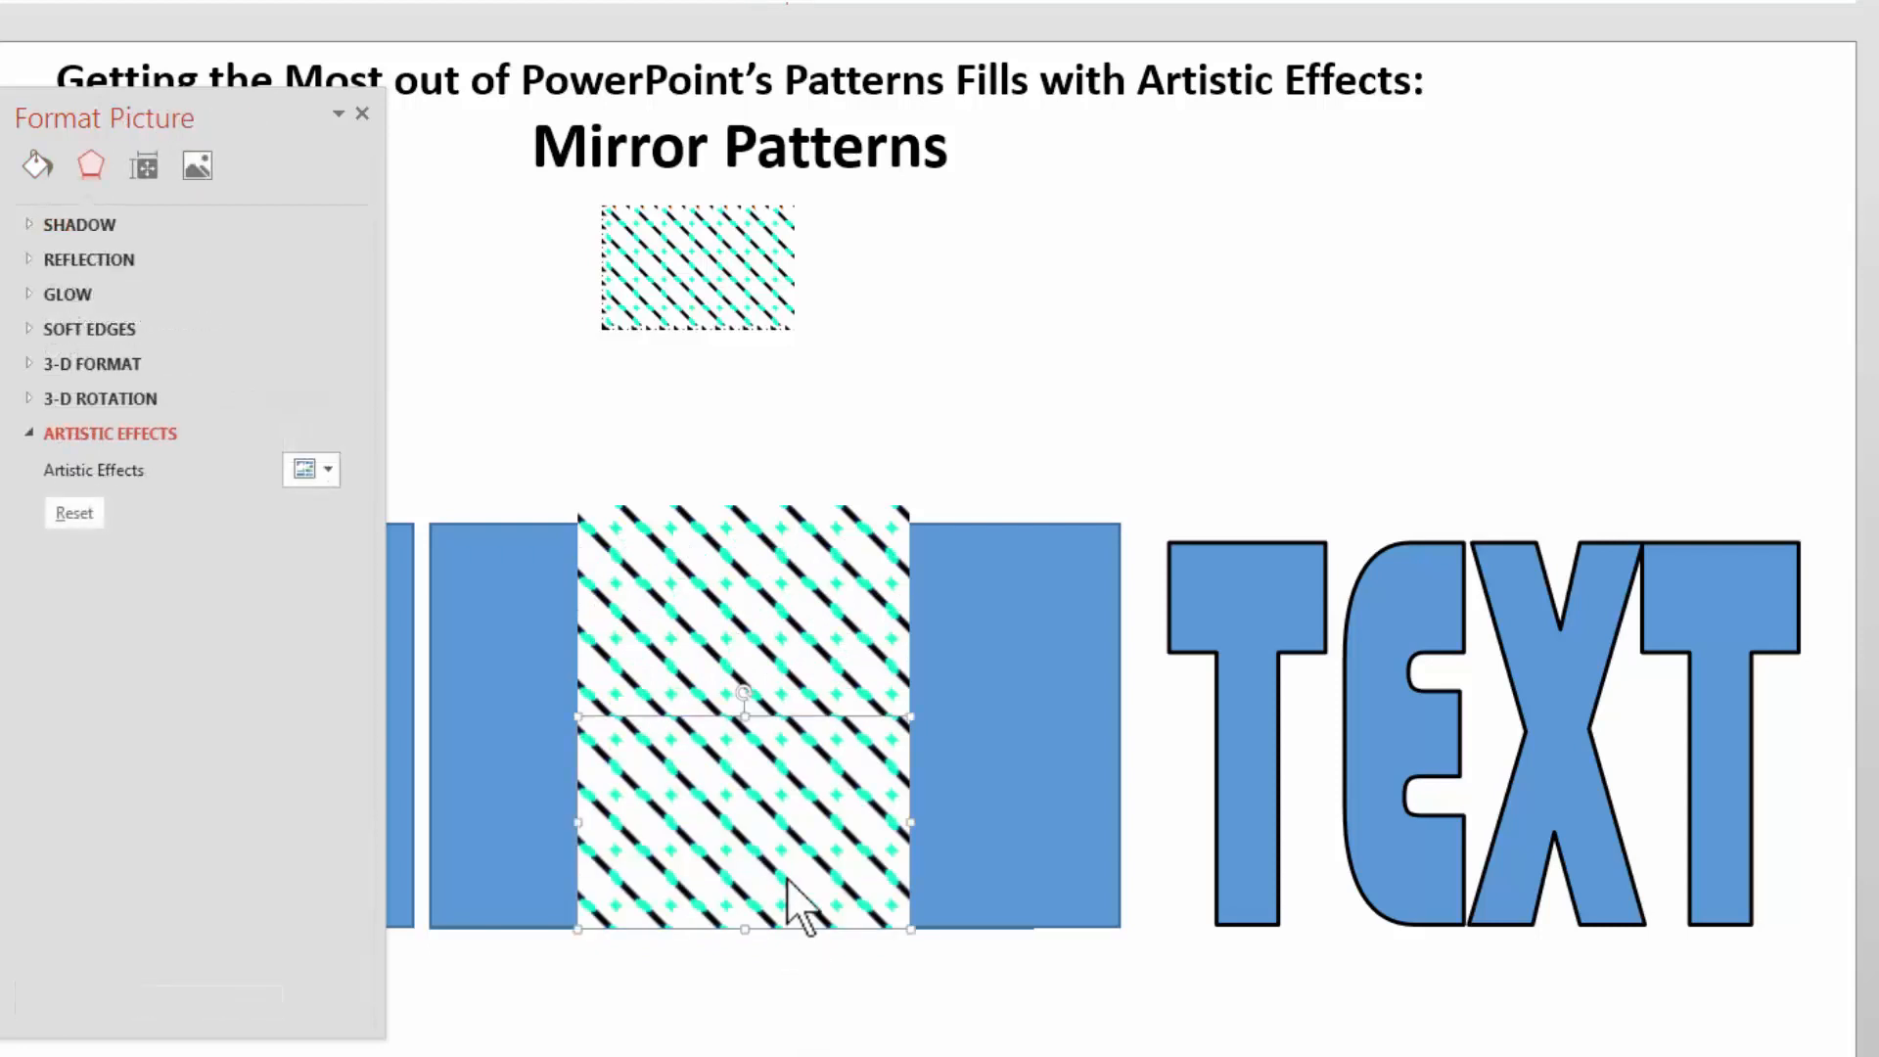
# Nudge the lower swatch copy up over the original until the diagonal stripes line up across the overlap
pyautogui.hotkey('ctrl', 'Up')
pyautogui.hotkey('ctrl', 'Up')
pyautogui.hotkey('ctrl', 'Up')
pyautogui.hotkey('ctrl', 'Up')
pyautogui.hotkey('ctrl', 'Up')
pyautogui.hotkey('ctrl', 'Up')
pyautogui.hotkey('ctrl', 'Up')
pyautogui.hotkey('ctrl', 'Up')
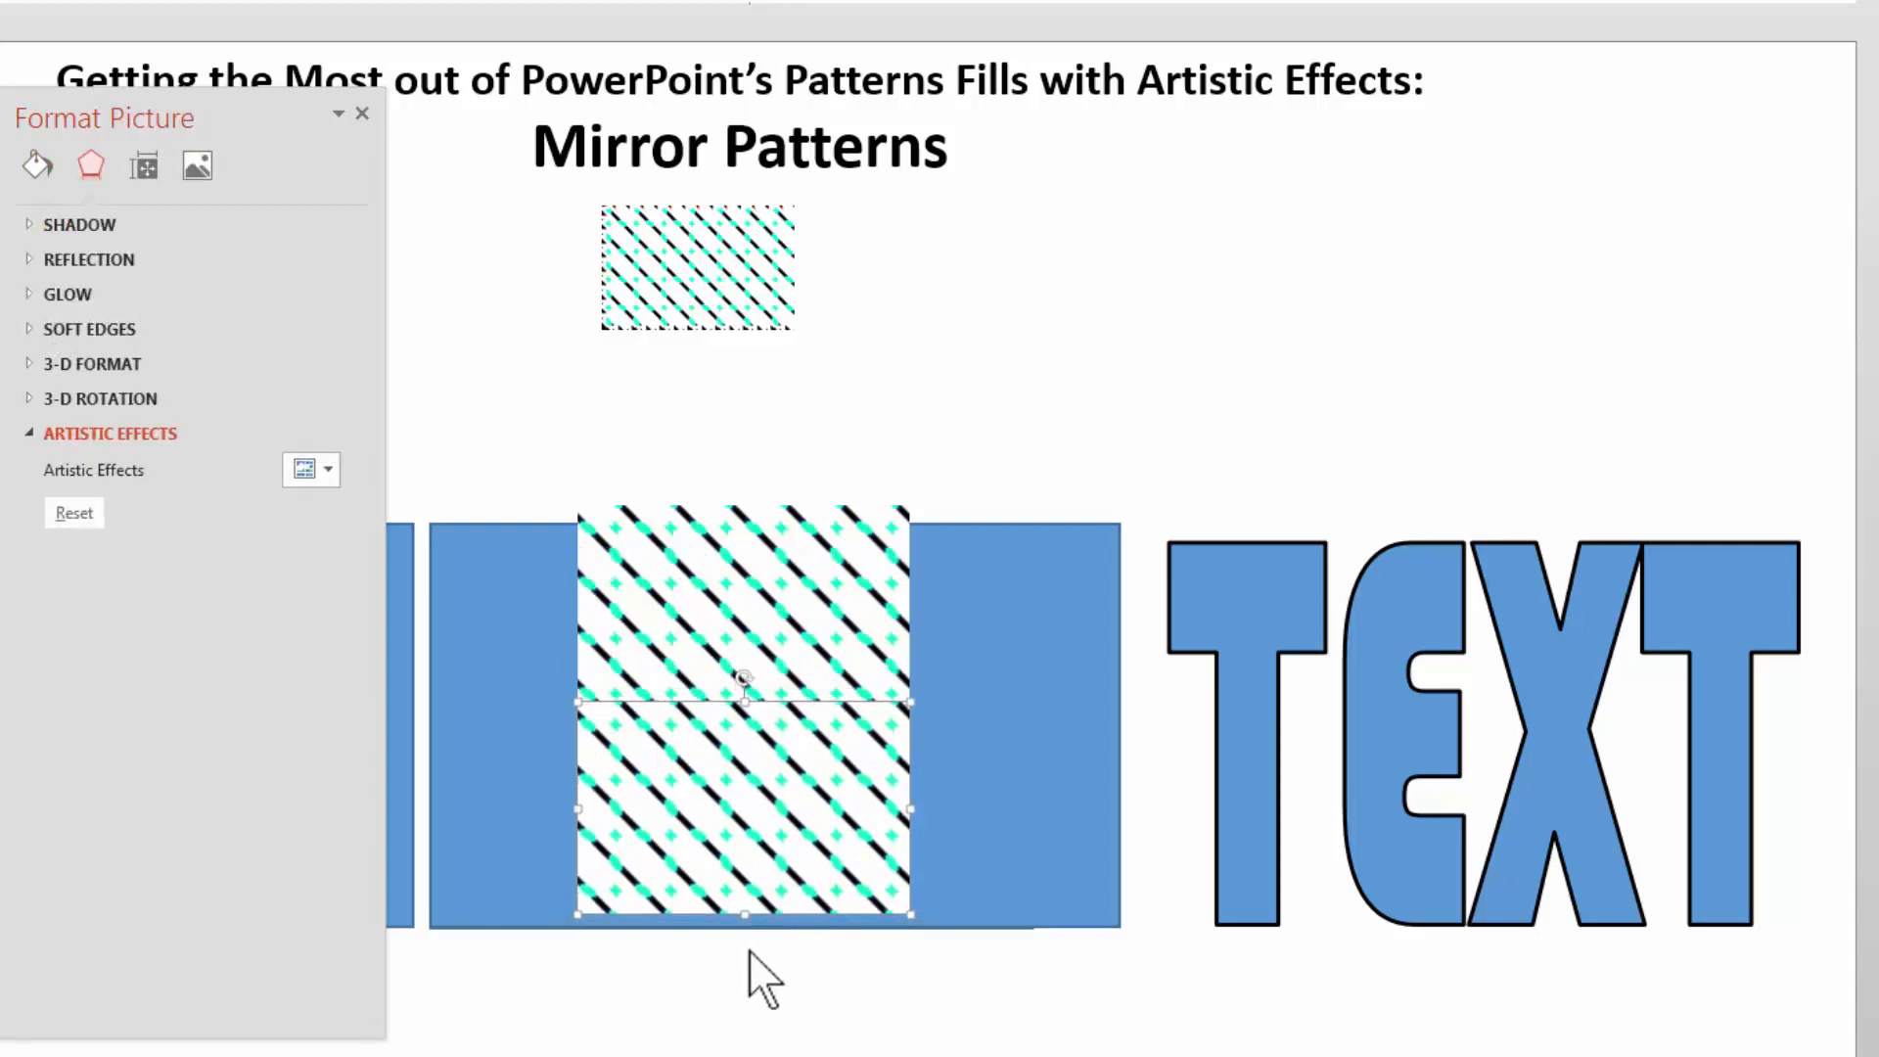
pyautogui.hotkey('ctrl', 'Up')
pyautogui.hotkey('ctrl', 'Up')
pyautogui.hotkey('ctrl', 'Up')
pyautogui.hotkey('ctrl', 'Up')
pyautogui.hotkey('ctrl', 'Up')
pyautogui.hotkey('ctrl', 'Up')
pyautogui.hotkey('ctrl', 'Up')
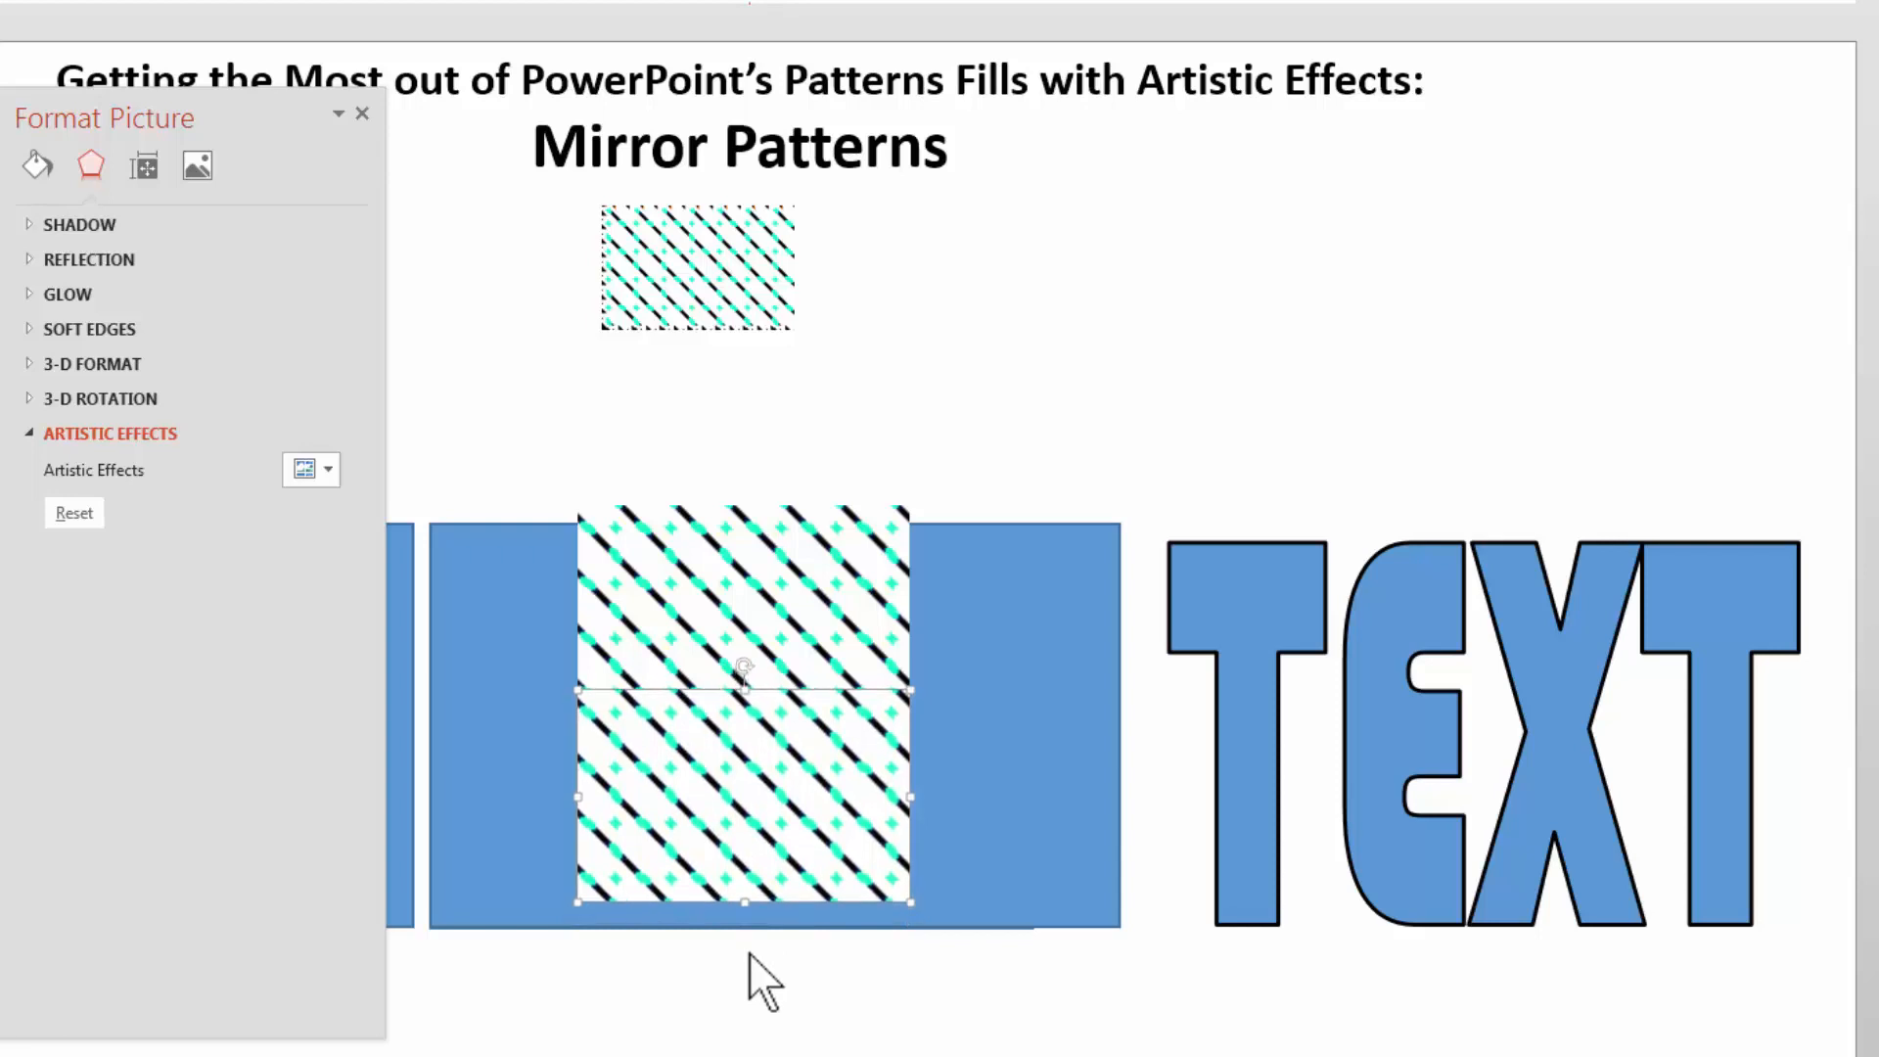
pyautogui.hotkey('ctrl', 'Up')
pyautogui.hotkey('ctrl', 'Up')
pyautogui.hotkey('ctrl', 'Up')
pyautogui.hotkey('ctrl', 'Up')
pyautogui.hotkey('ctrl', 'Up')
pyautogui.hotkey('ctrl', 'Up')
pyautogui.hotkey('ctrl', 'Up')
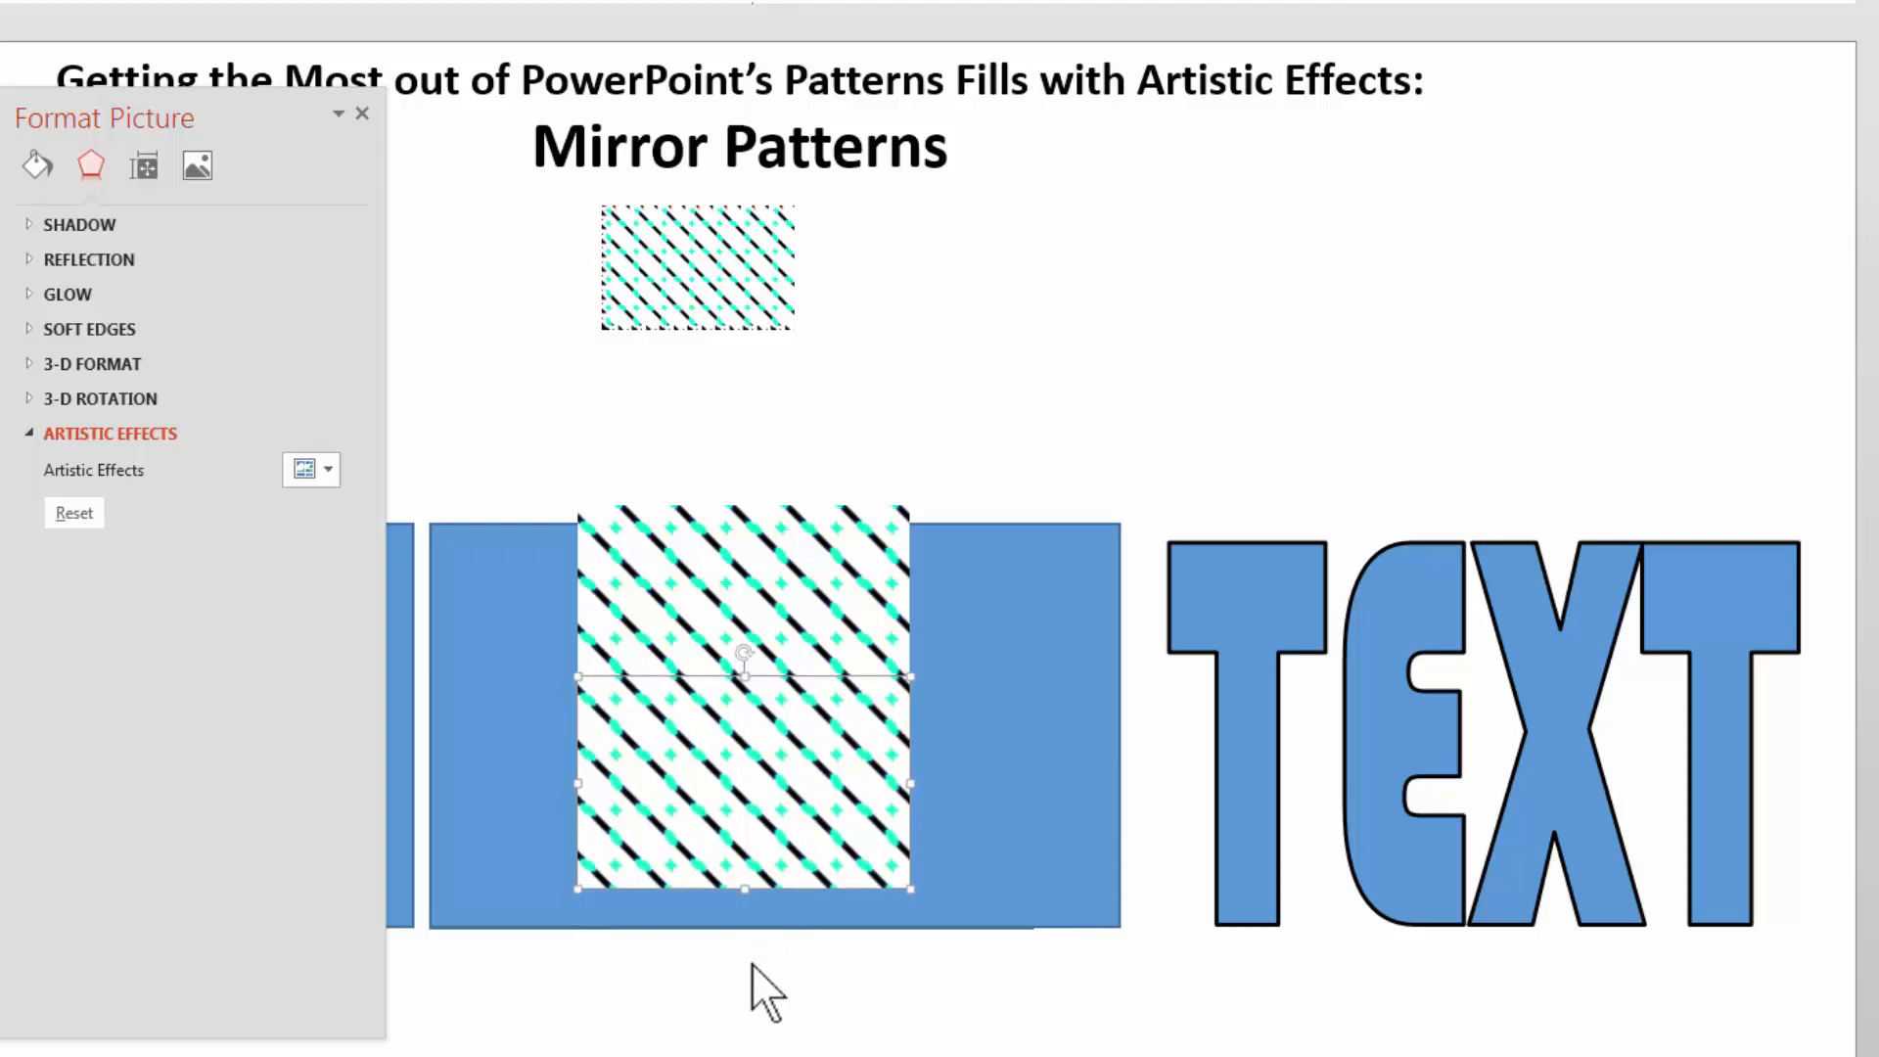
pyautogui.hotkey('ctrl', 'Up')
pyautogui.hotkey('ctrl', 'Up')
pyautogui.hotkey('ctrl', 'Up')
pyautogui.hotkey('ctrl', 'Up')
pyautogui.click(752, 963)
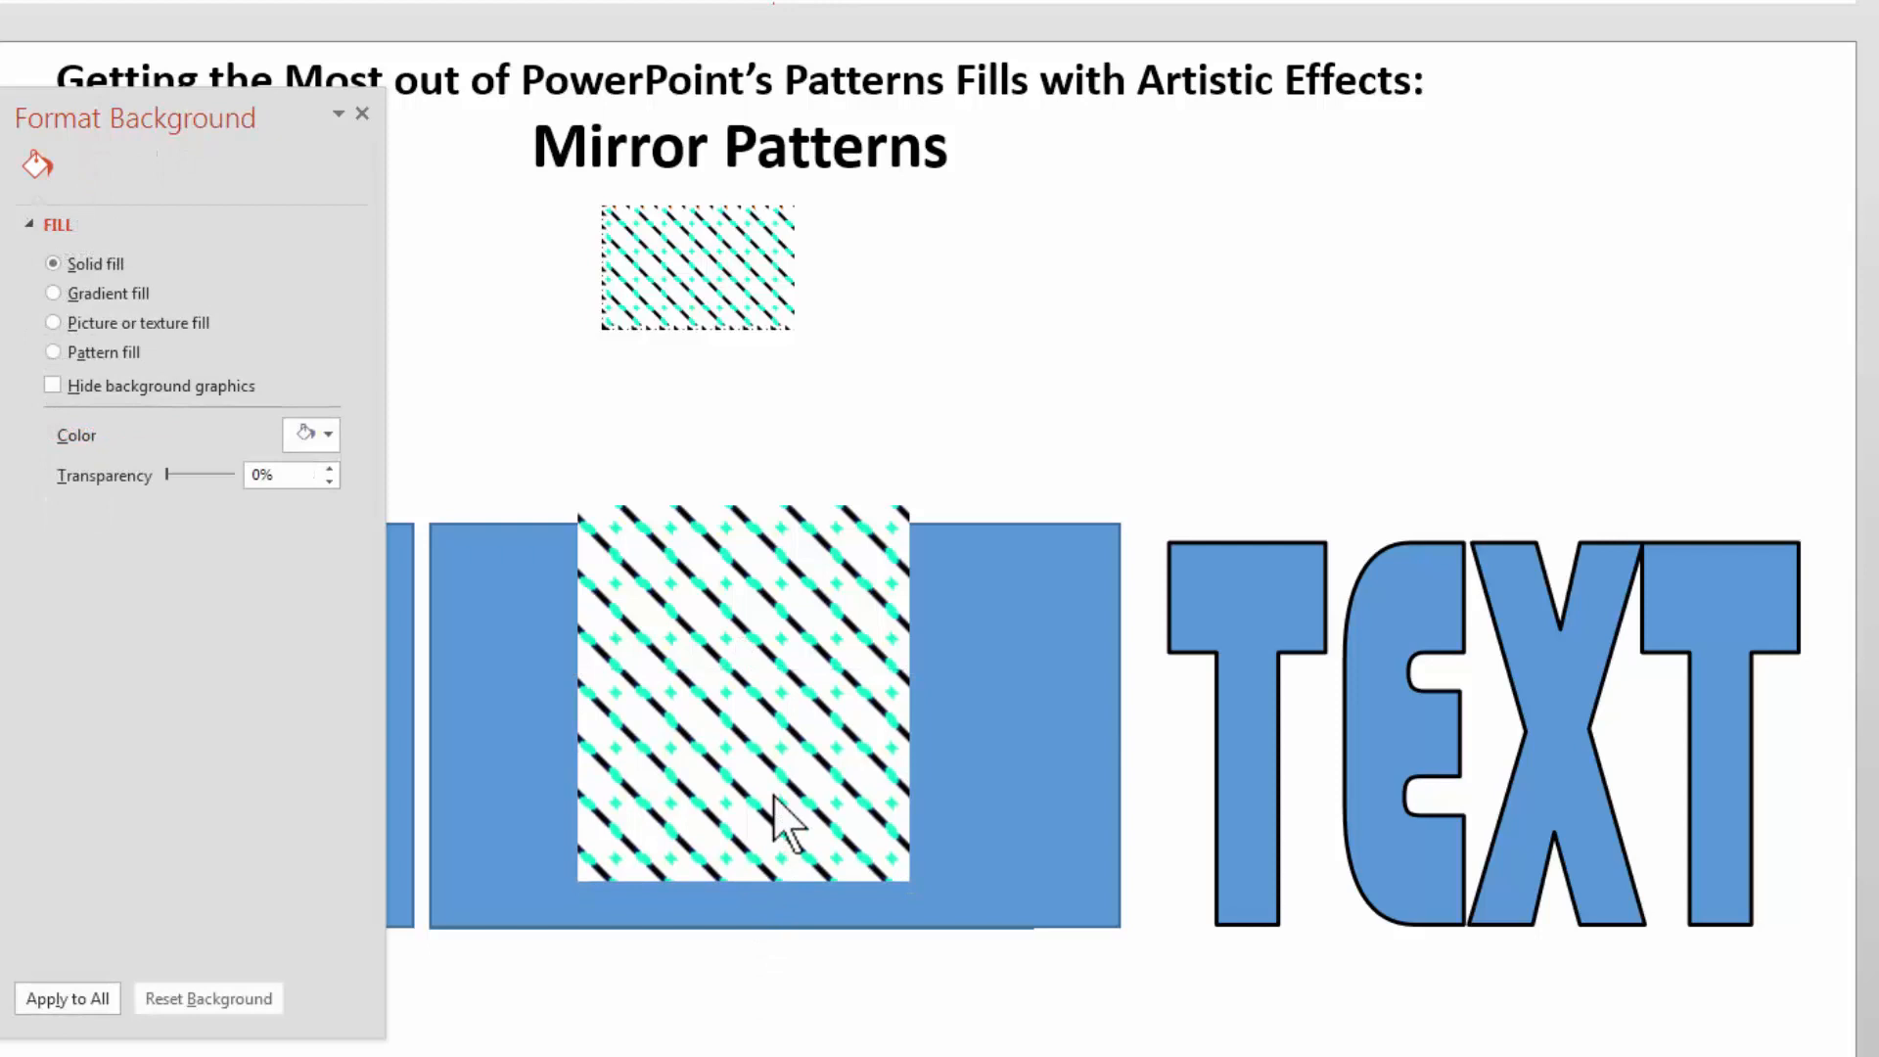
# Crop the overlapping top edge of the lower copy so that it meets the bottom edge of the upper swatch
pyautogui.click(749, 827)
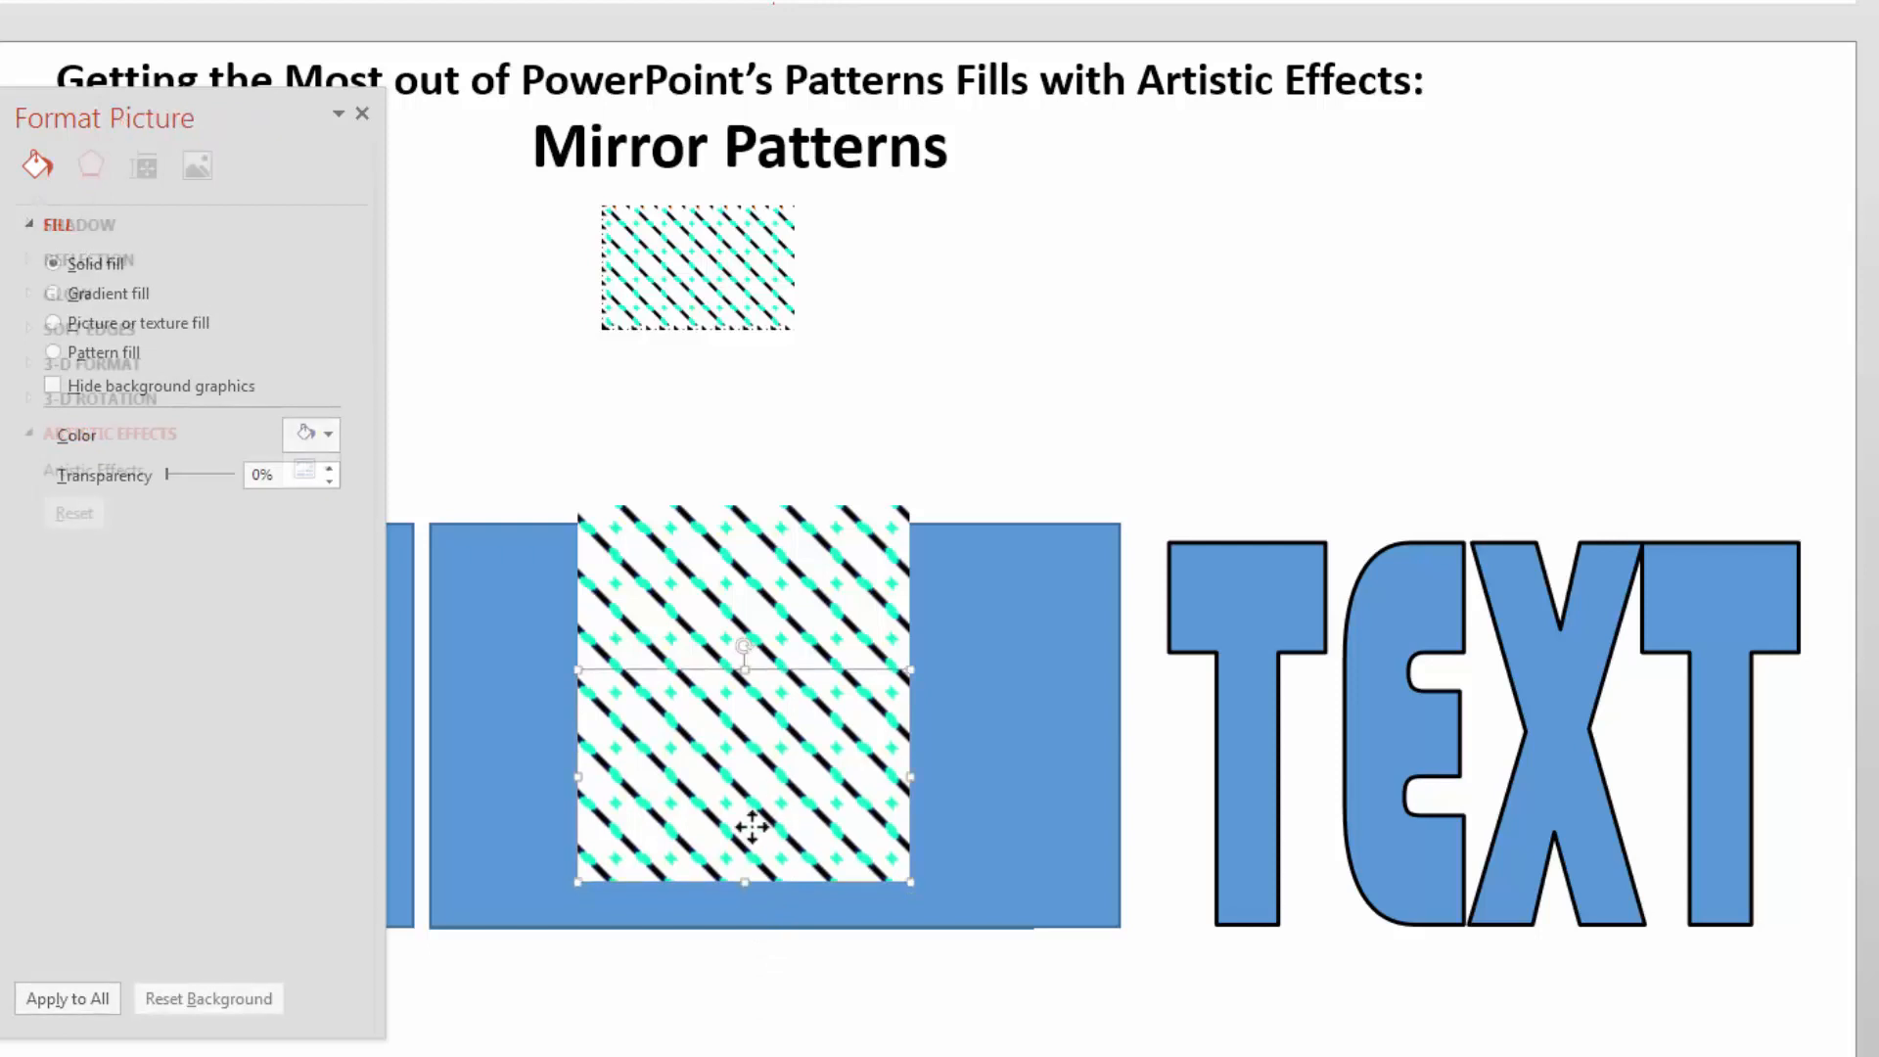
pyautogui.rightClick(754, 828)
pyautogui.click(833, 753)
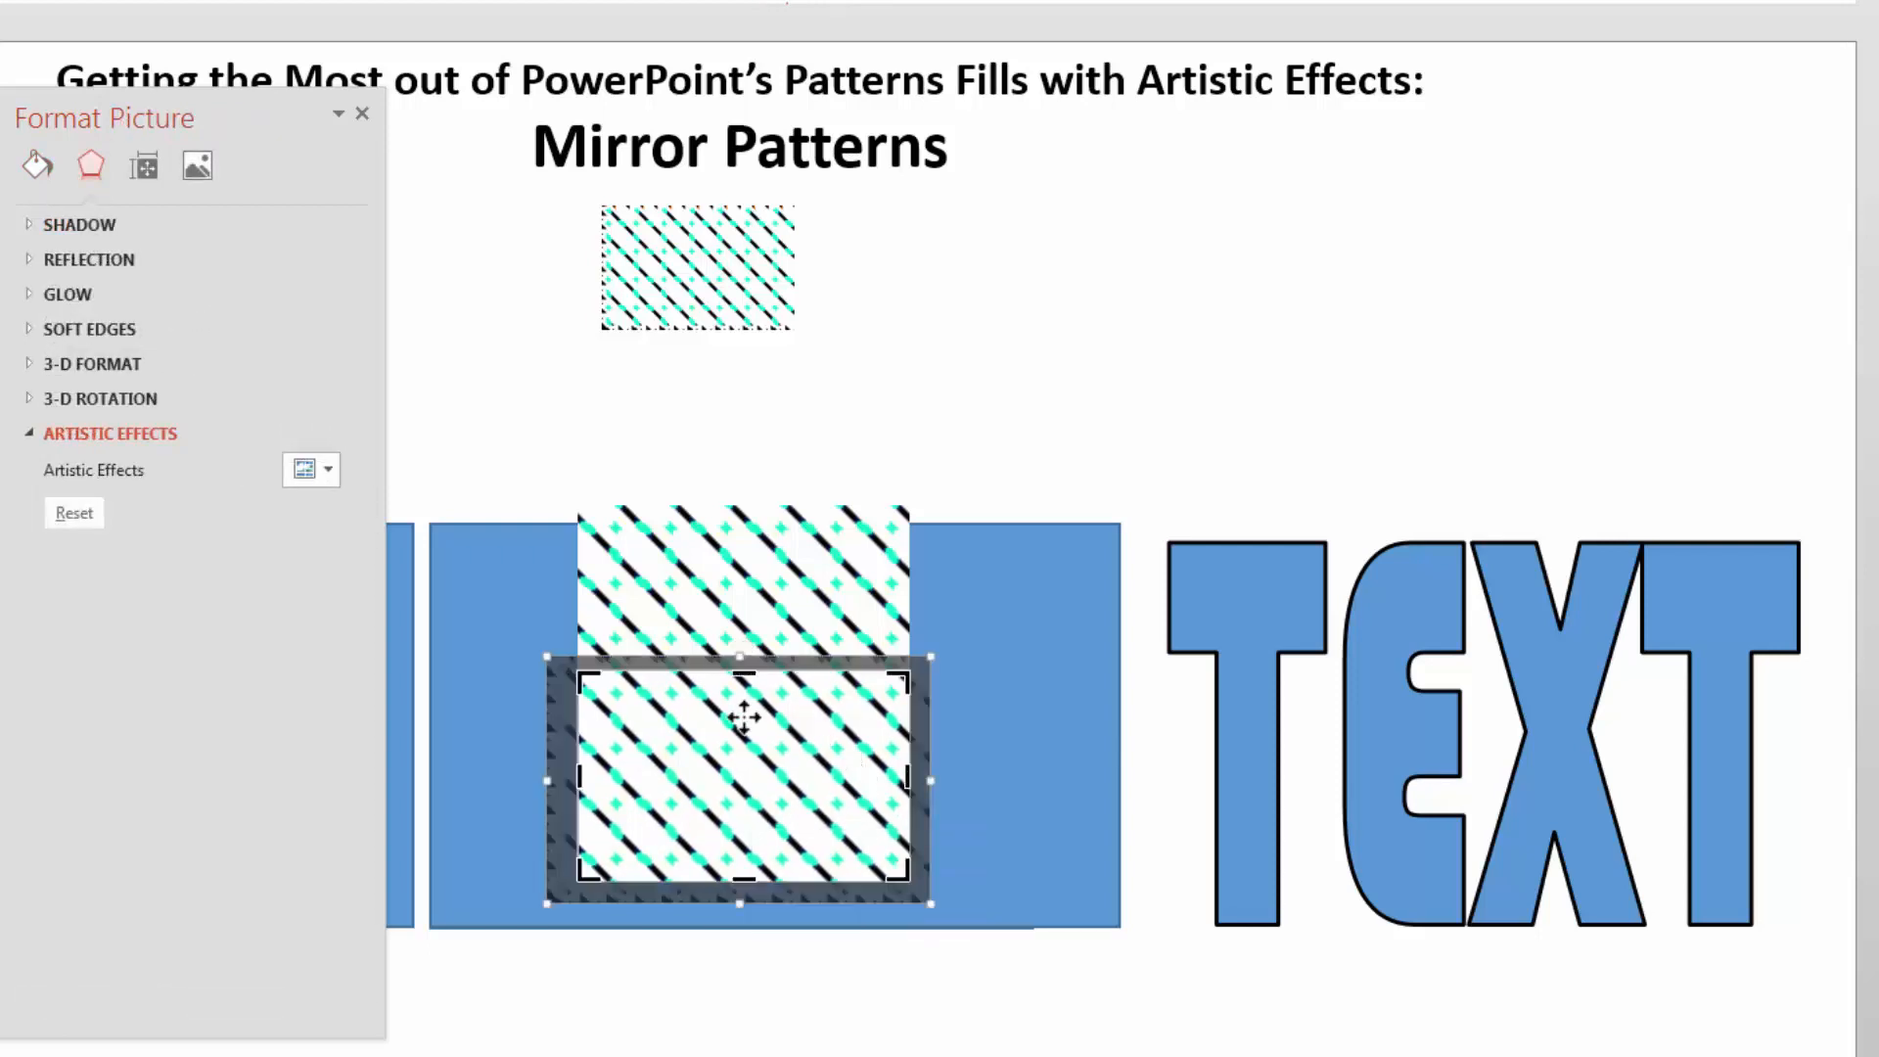
pyautogui.moveTo(739, 668)
pyautogui.mouseDown()
pyautogui.moveTo(730, 768)
pyautogui.moveTo(741, 715)
pyautogui.moveTo(750, 735)
pyautogui.moveTo(759, 716)
pyautogui.mouseUp()
pyautogui.click(789, 714)
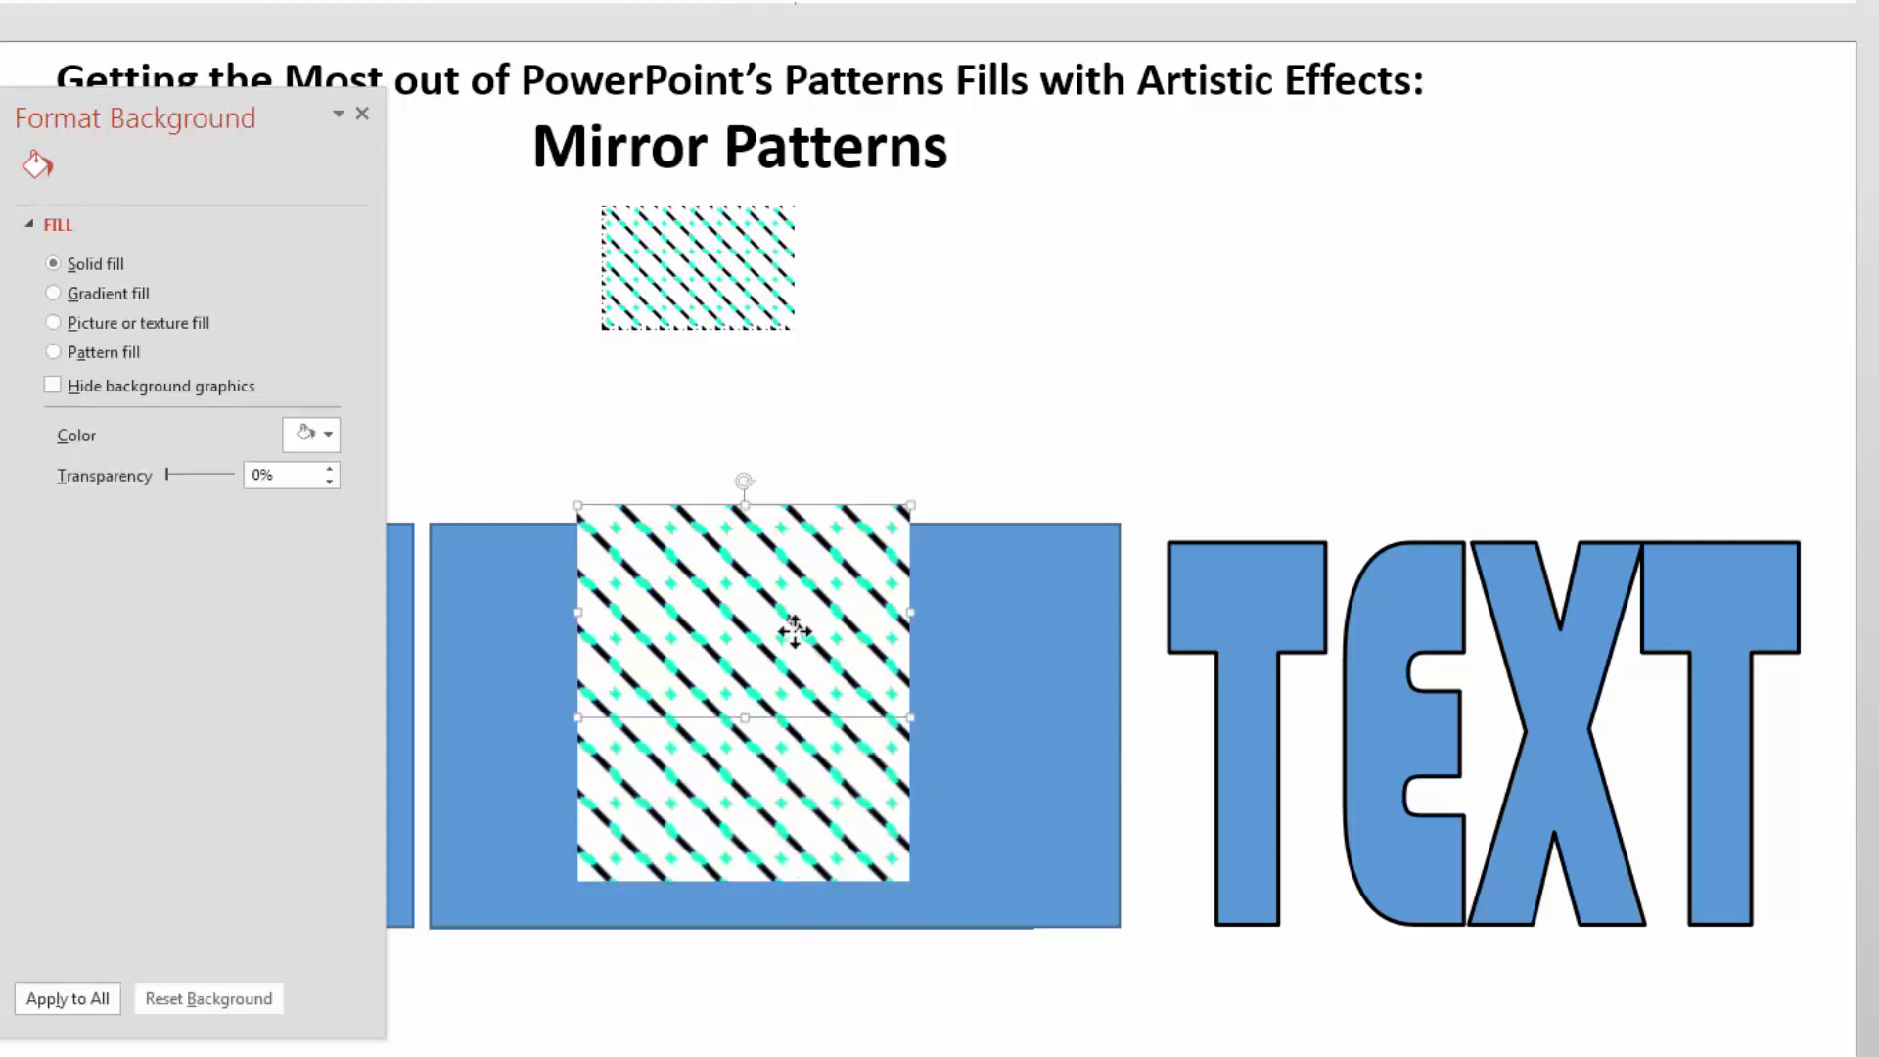
# Delete the upper swatch and place the remaining cropped tile above the middle rectangle, shrunk to 0.96" wide
pyautogui.click(827, 739)
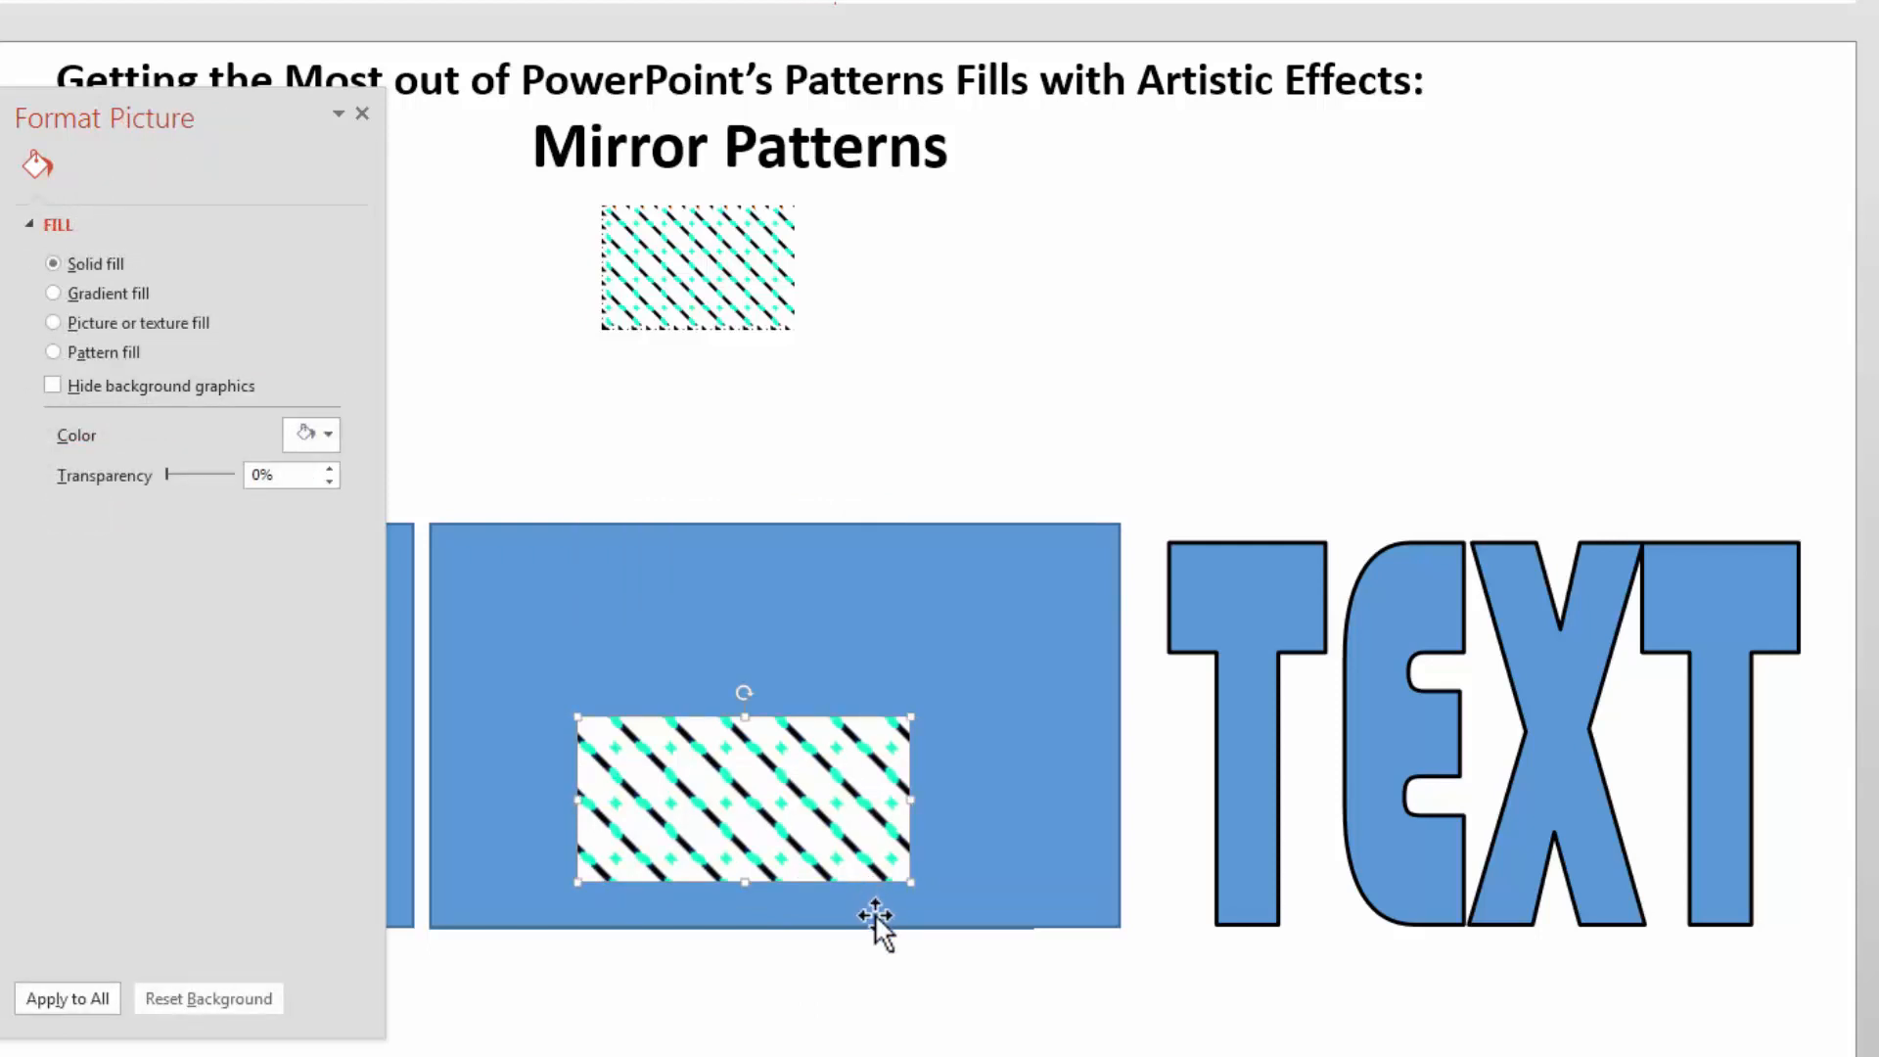
pyautogui.moveTo(907, 877); pyautogui.dragTo(889, 399)
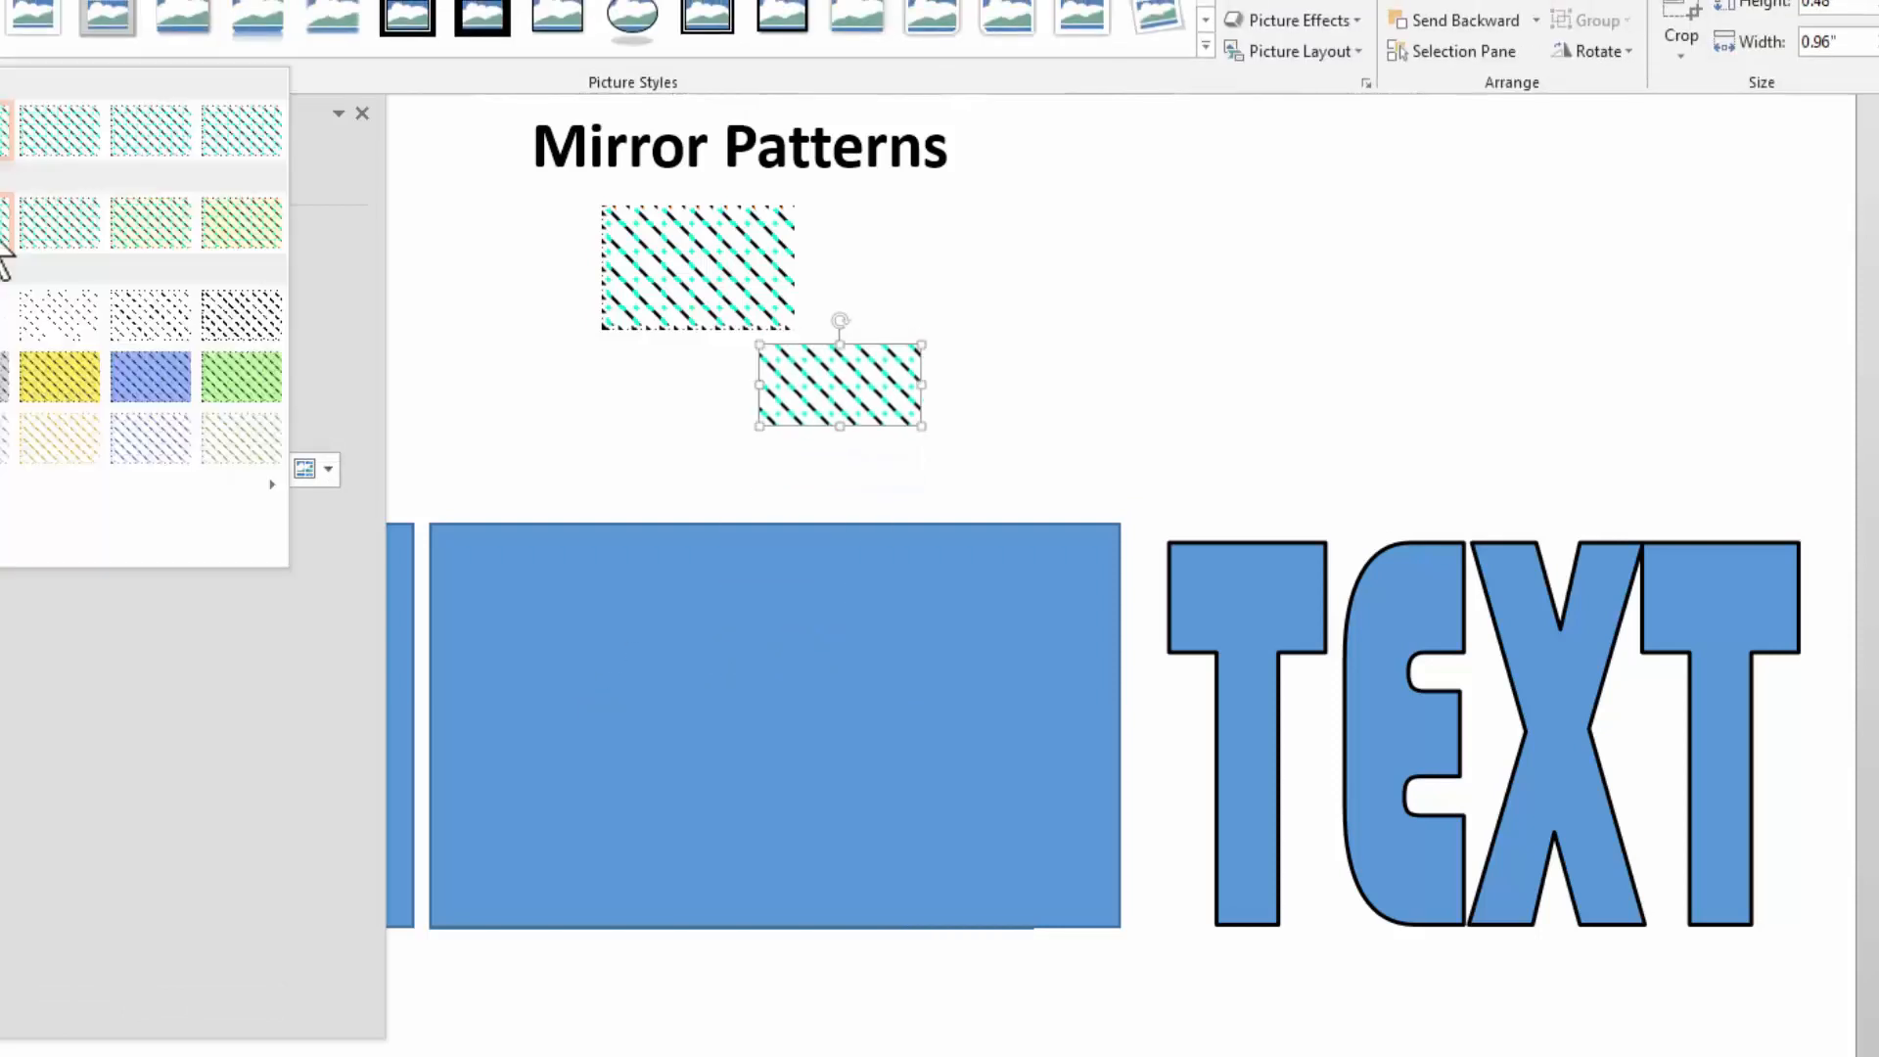
# Recolor the small tile with a pale yellow background variation and move it above the left rectangle
pyautogui.click(237, 208)
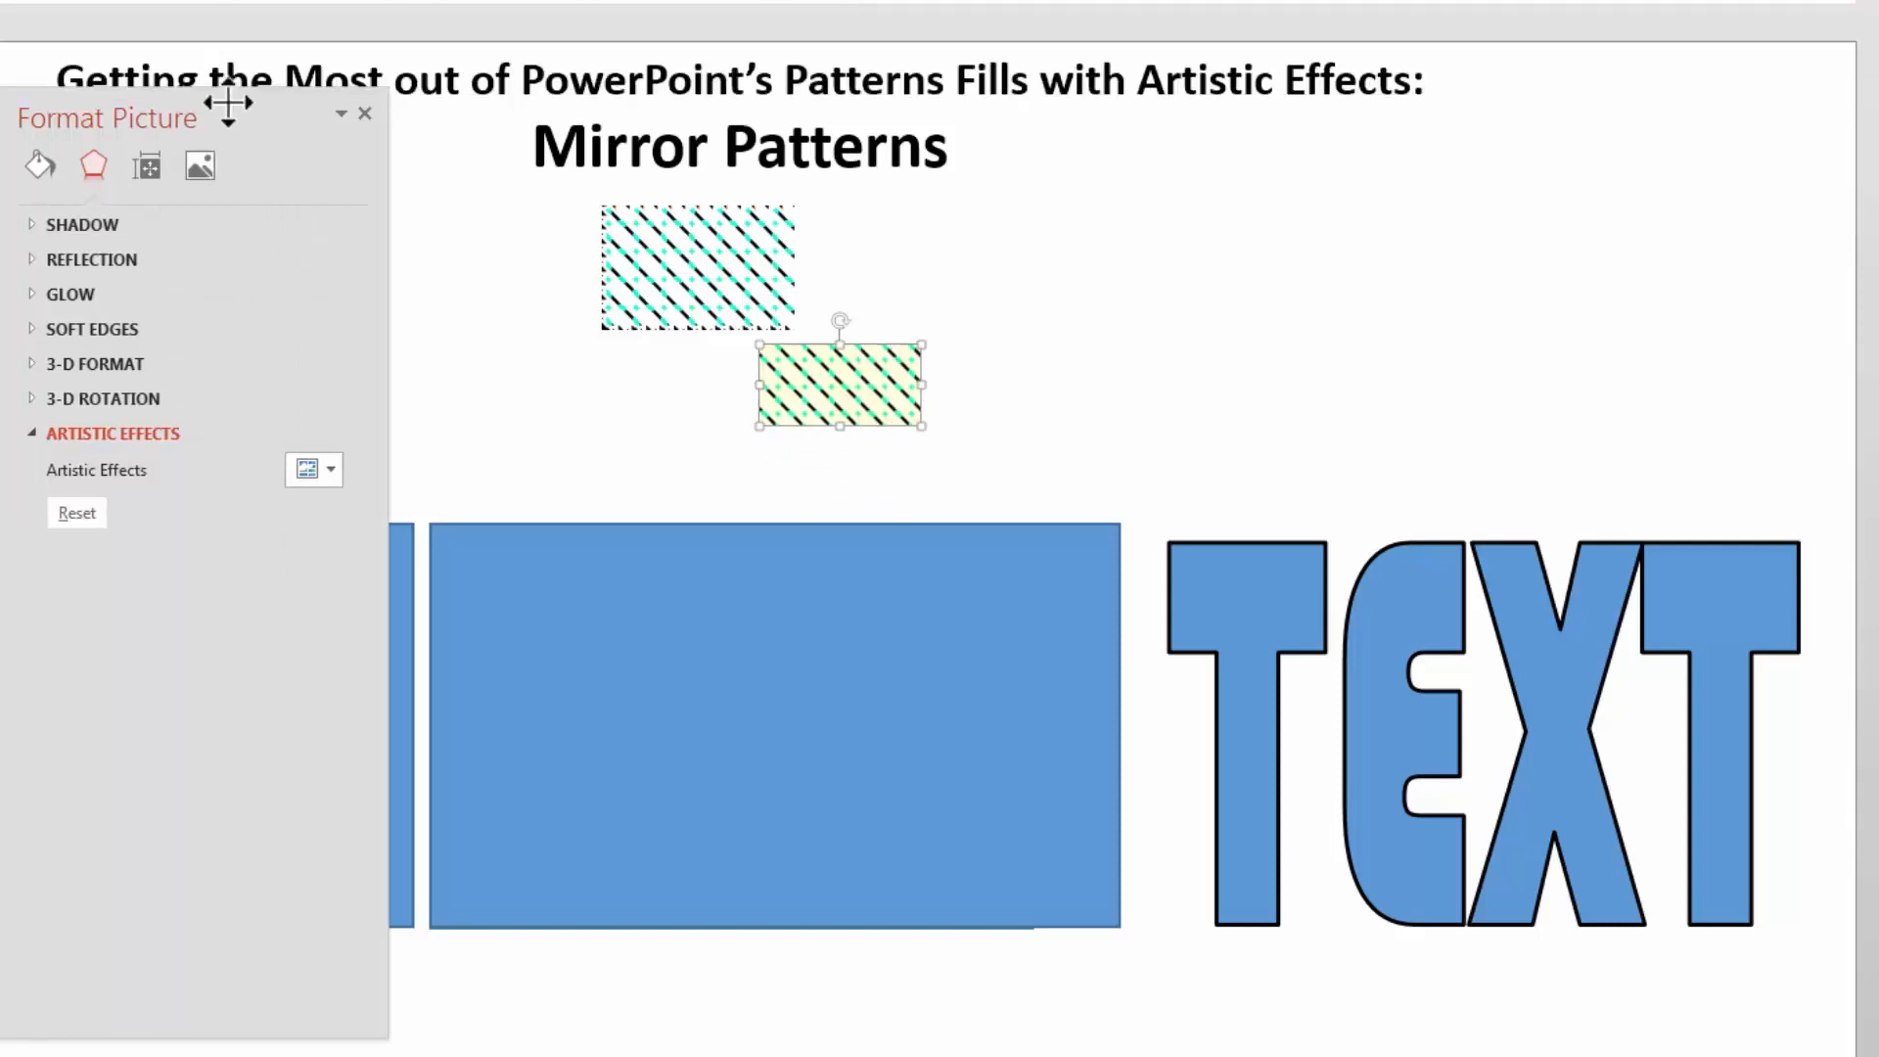
pyautogui.moveTo(219, 90); pyautogui.dragTo(1339, 162)
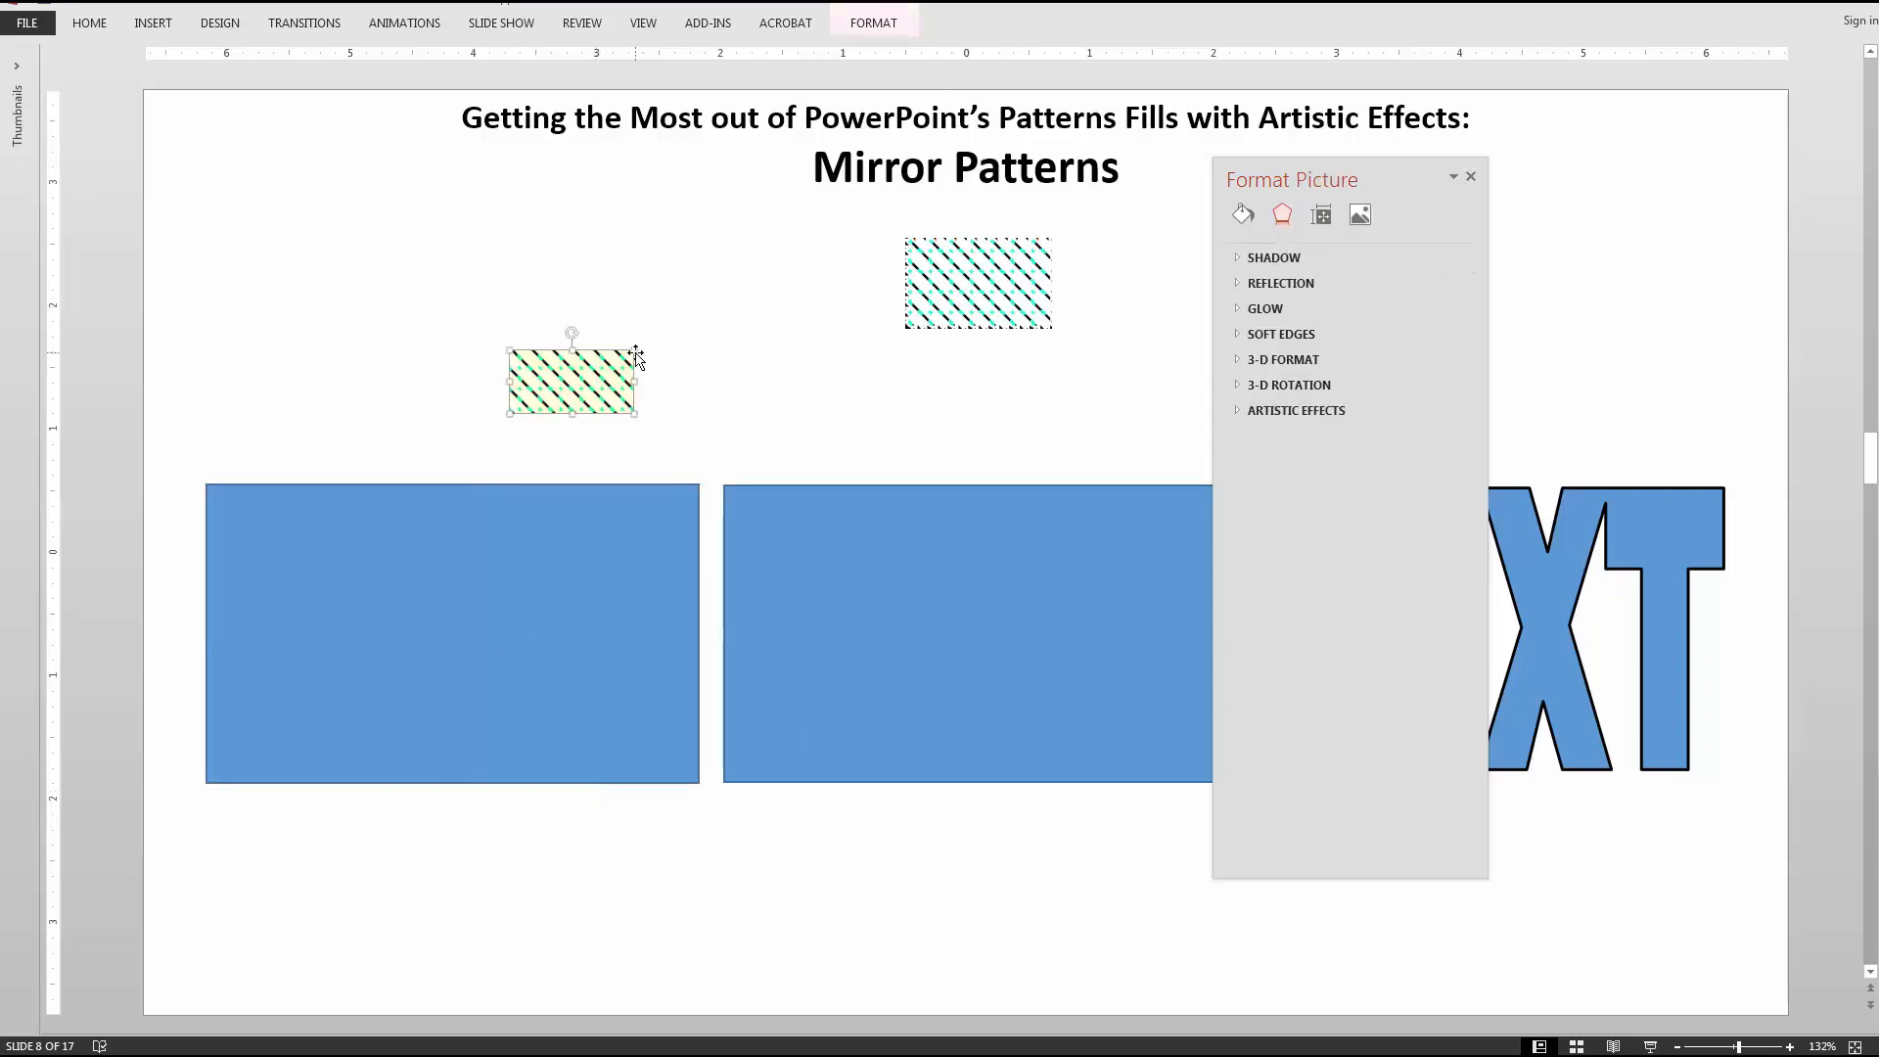
# Fill the left rectangle with the copied tile as a picture fill from the clipboard, tiled as texture
pyautogui.click(532, 620)
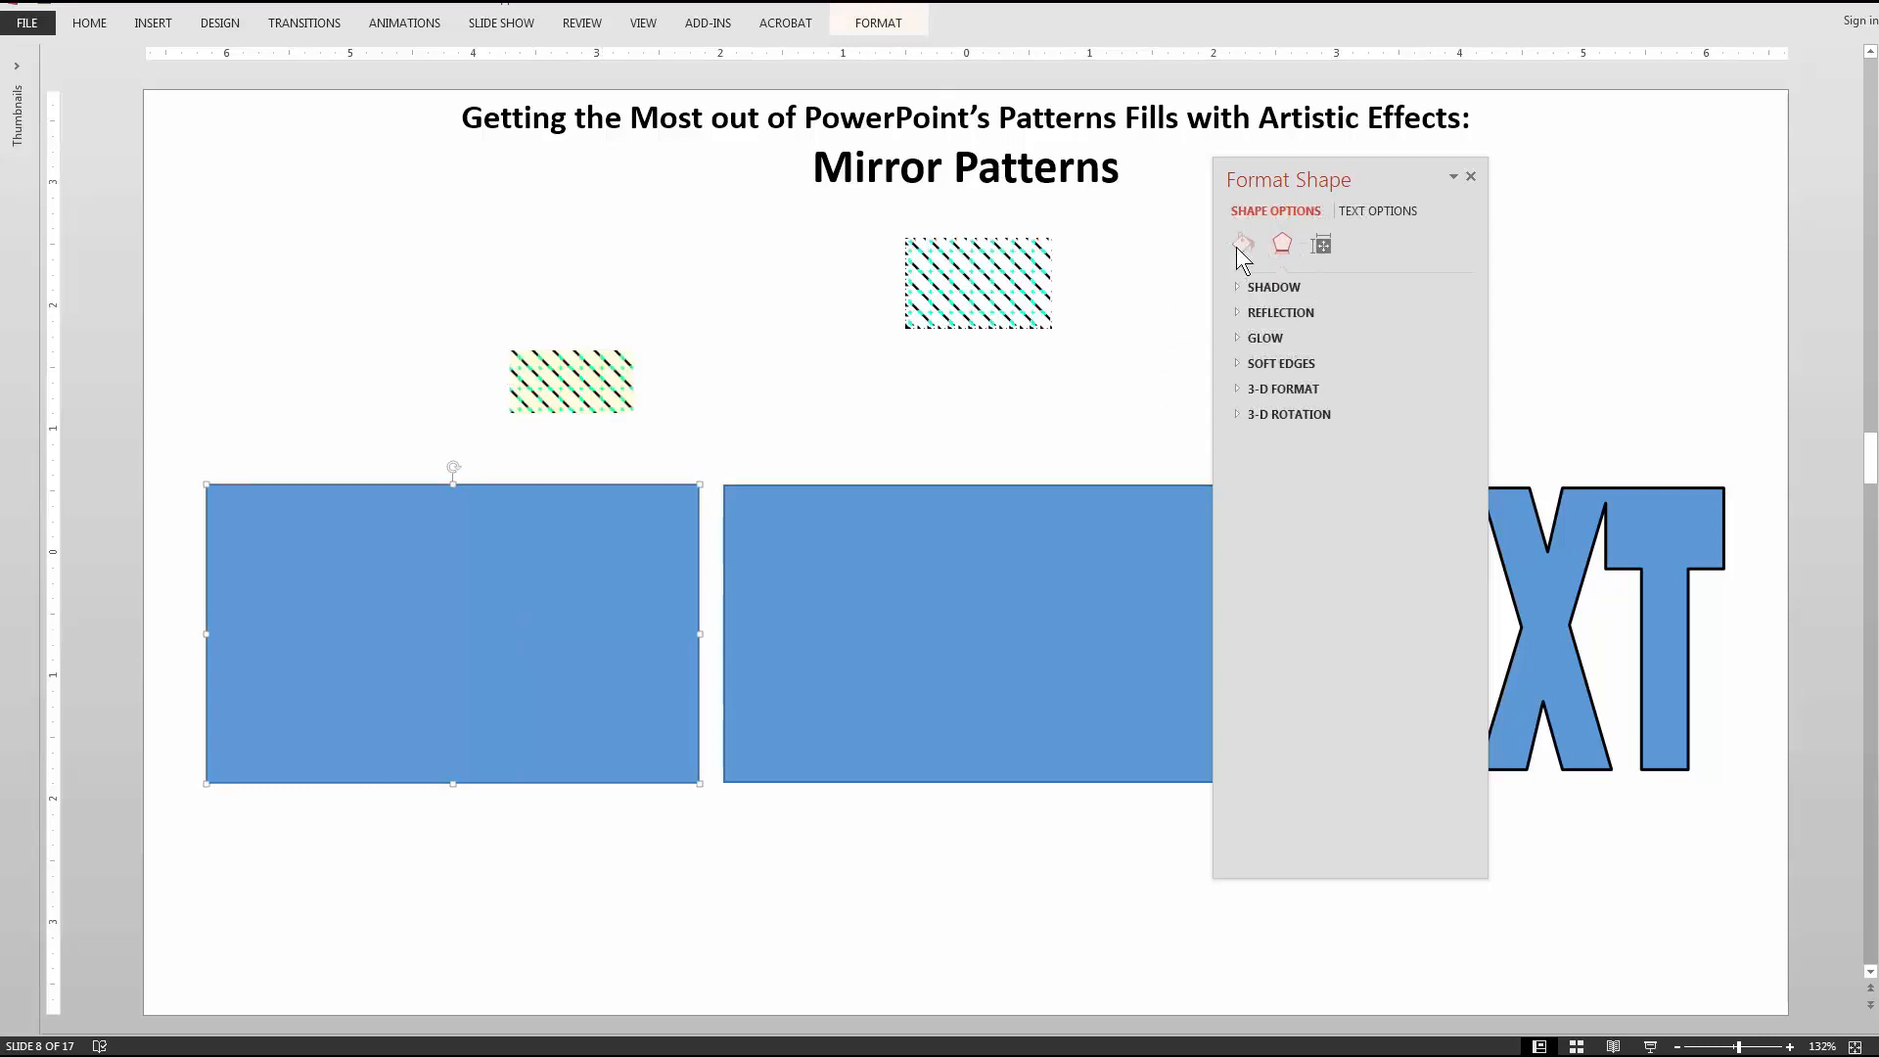
pyautogui.click(1240, 245)
pyautogui.click(1337, 380)
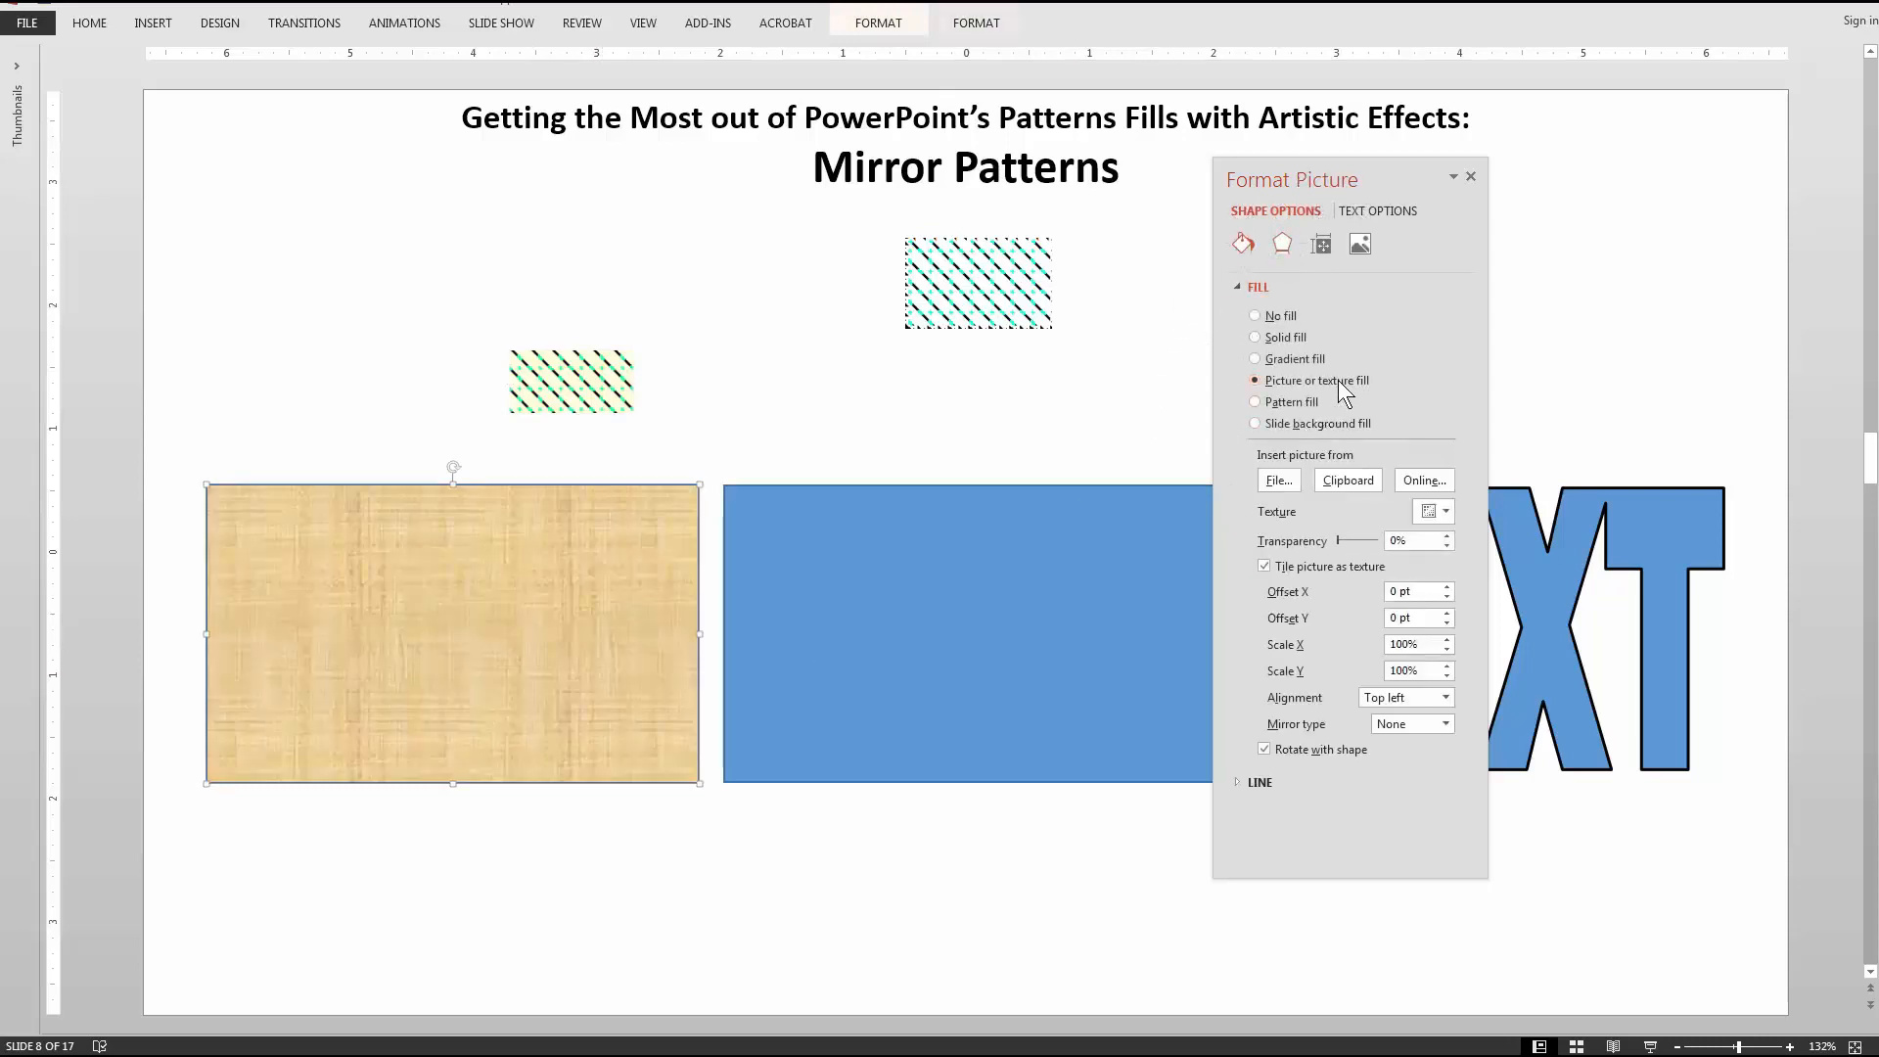
pyautogui.click(1337, 478)
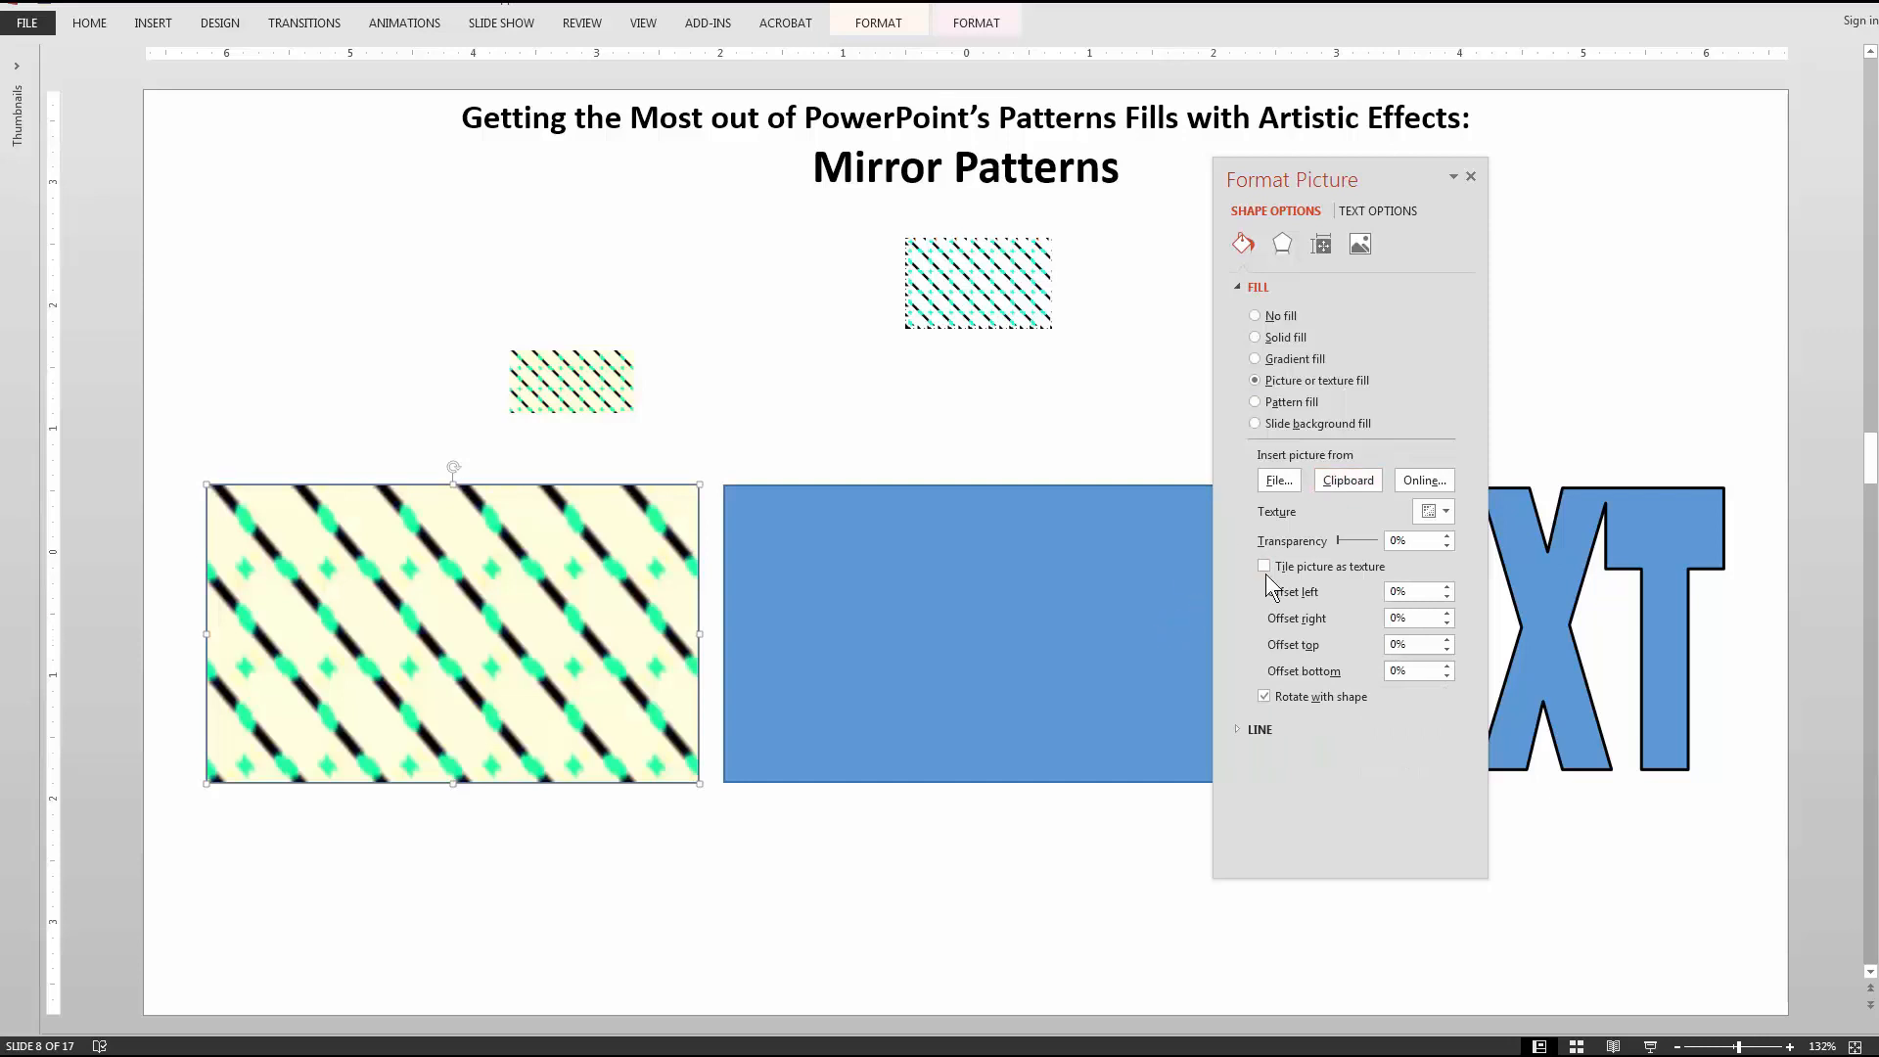
pyautogui.click(1263, 567)
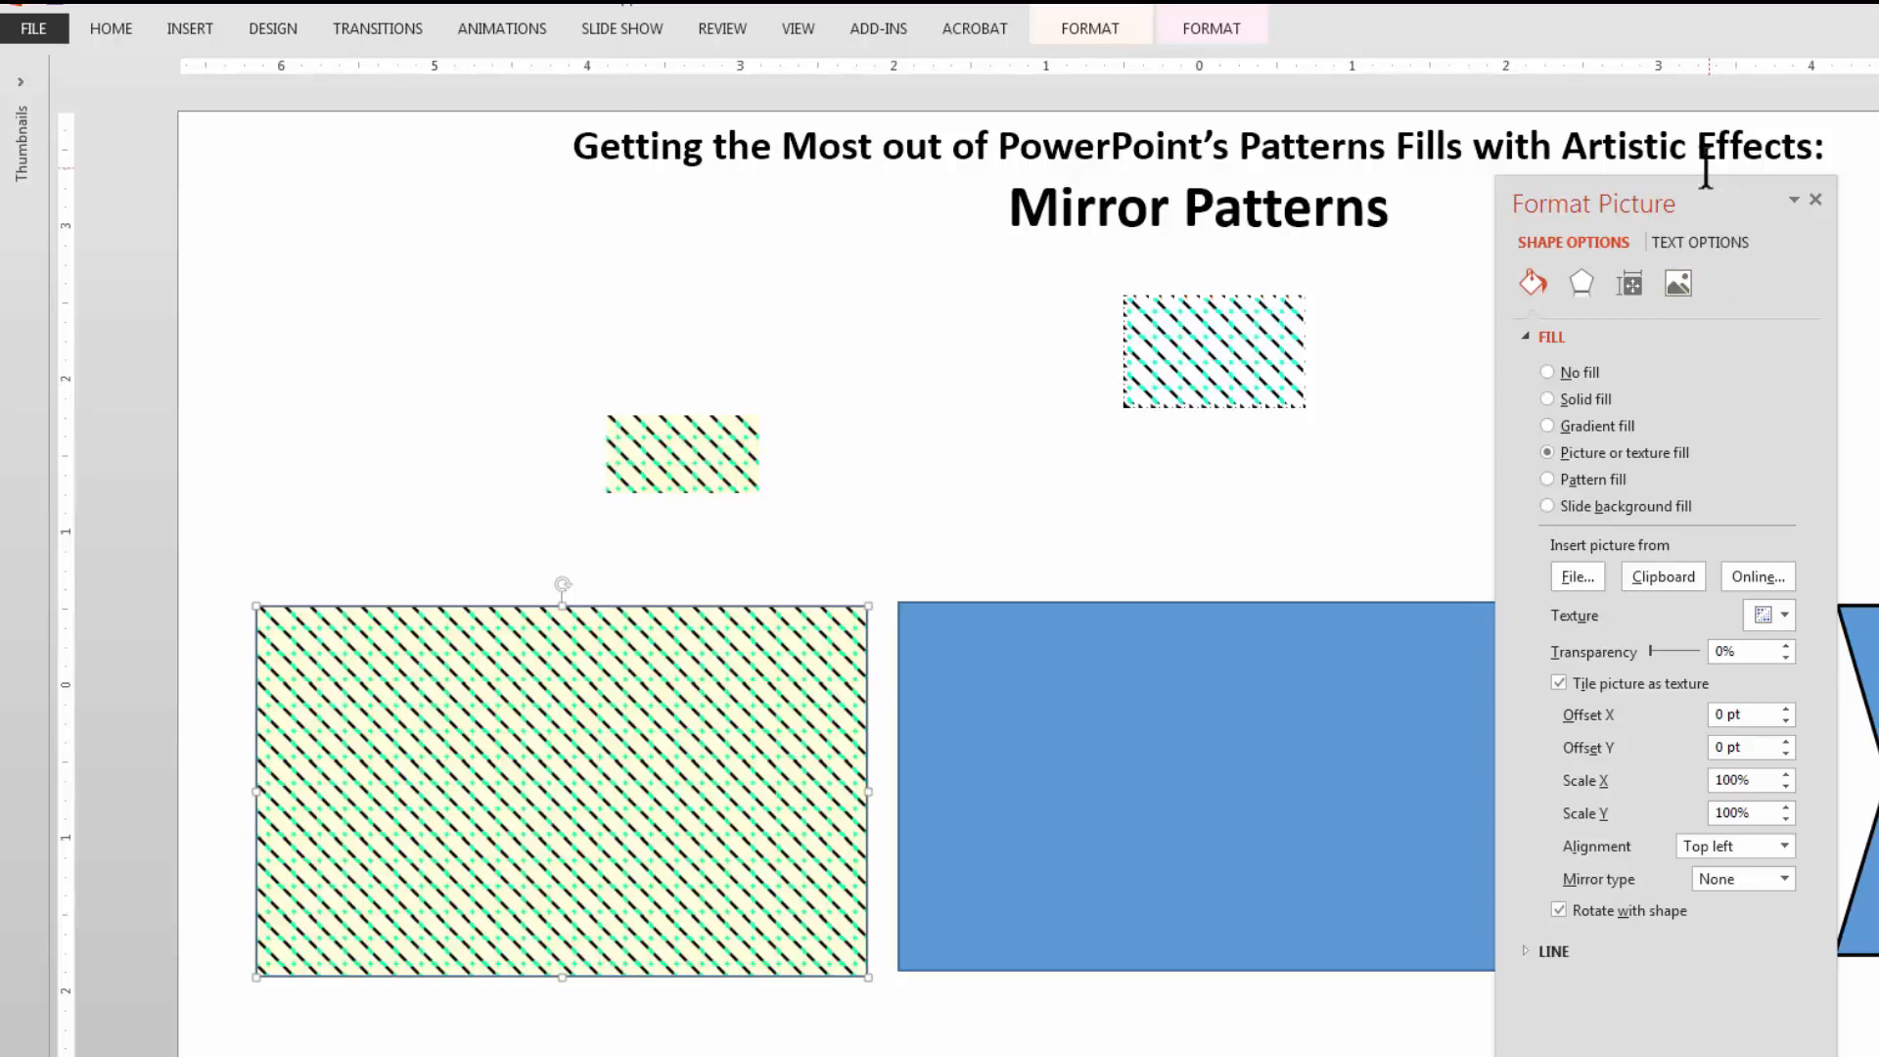
# Check the fill's Top left alignment by overlaying the tile on the left rectangle's upper-left corner, and move the tile back above it
pyautogui.moveTo(1663, 203); pyautogui.dragTo(1081, 203)
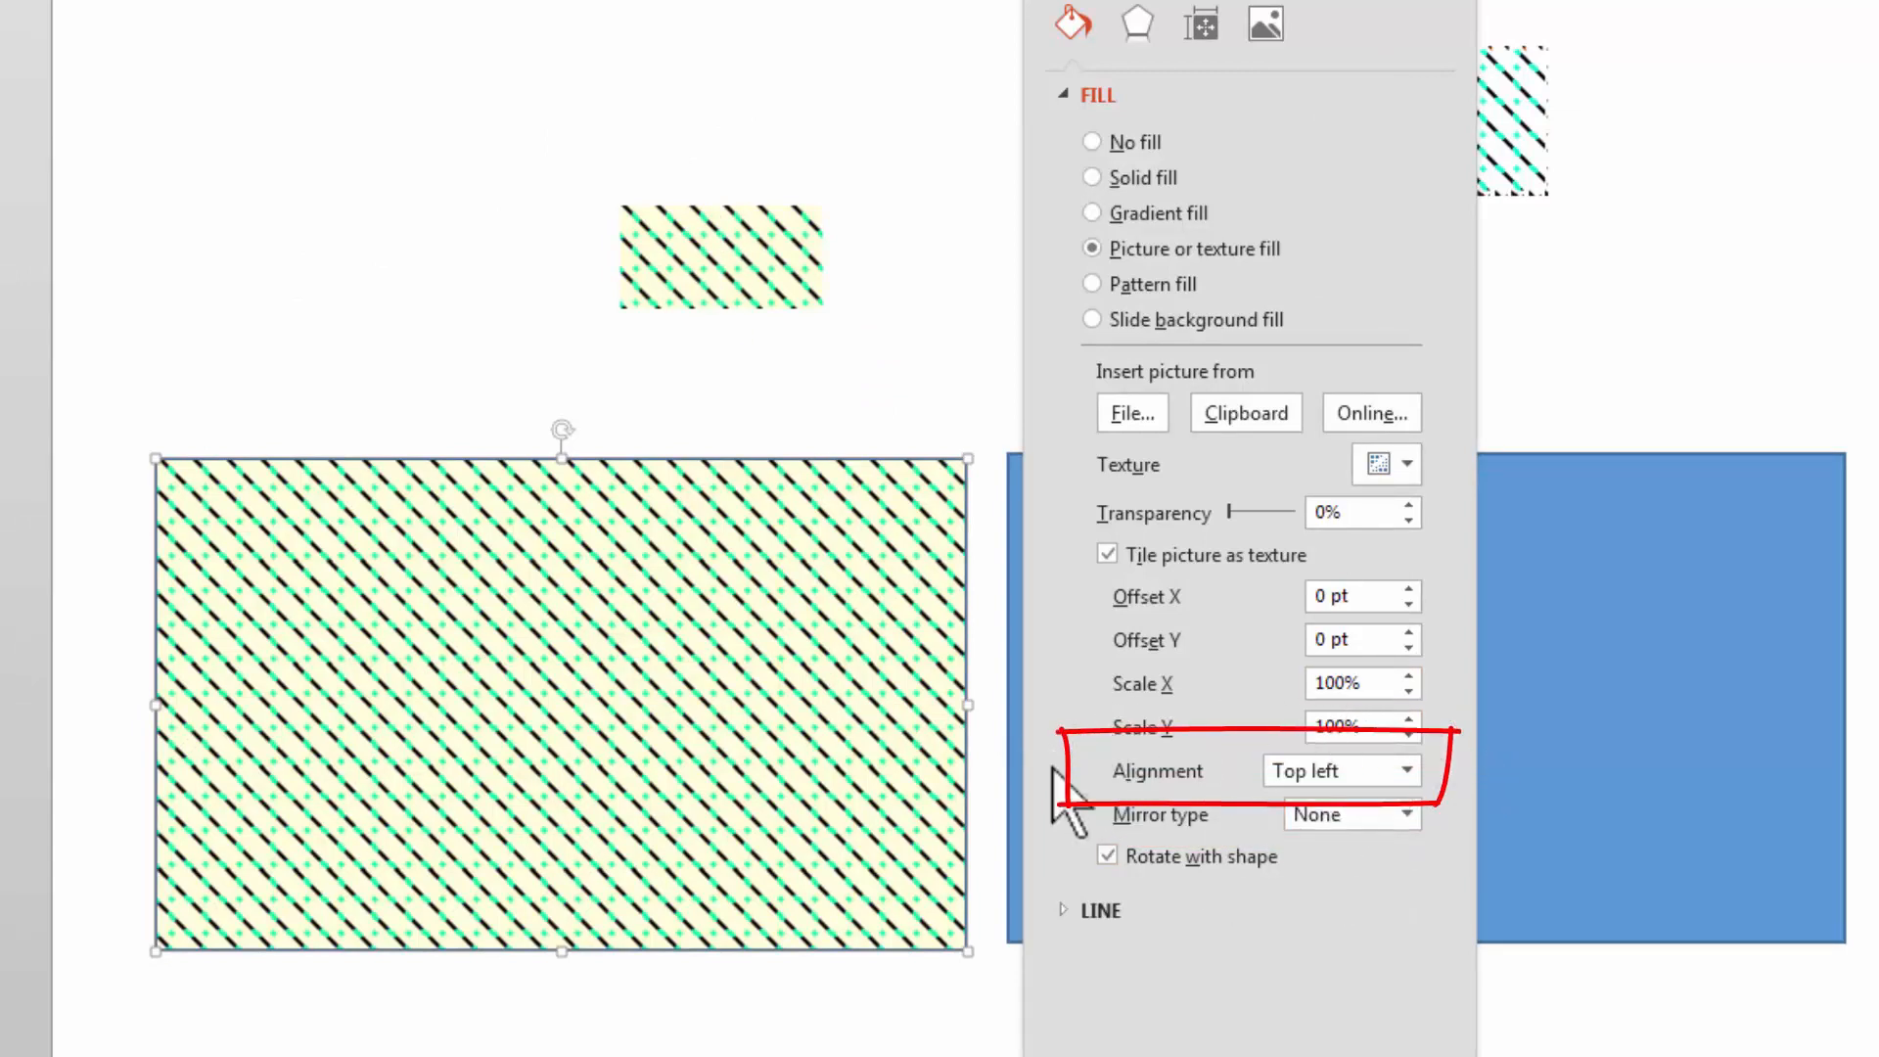
pyautogui.click(1406, 770)
pyautogui.click(1218, 719)
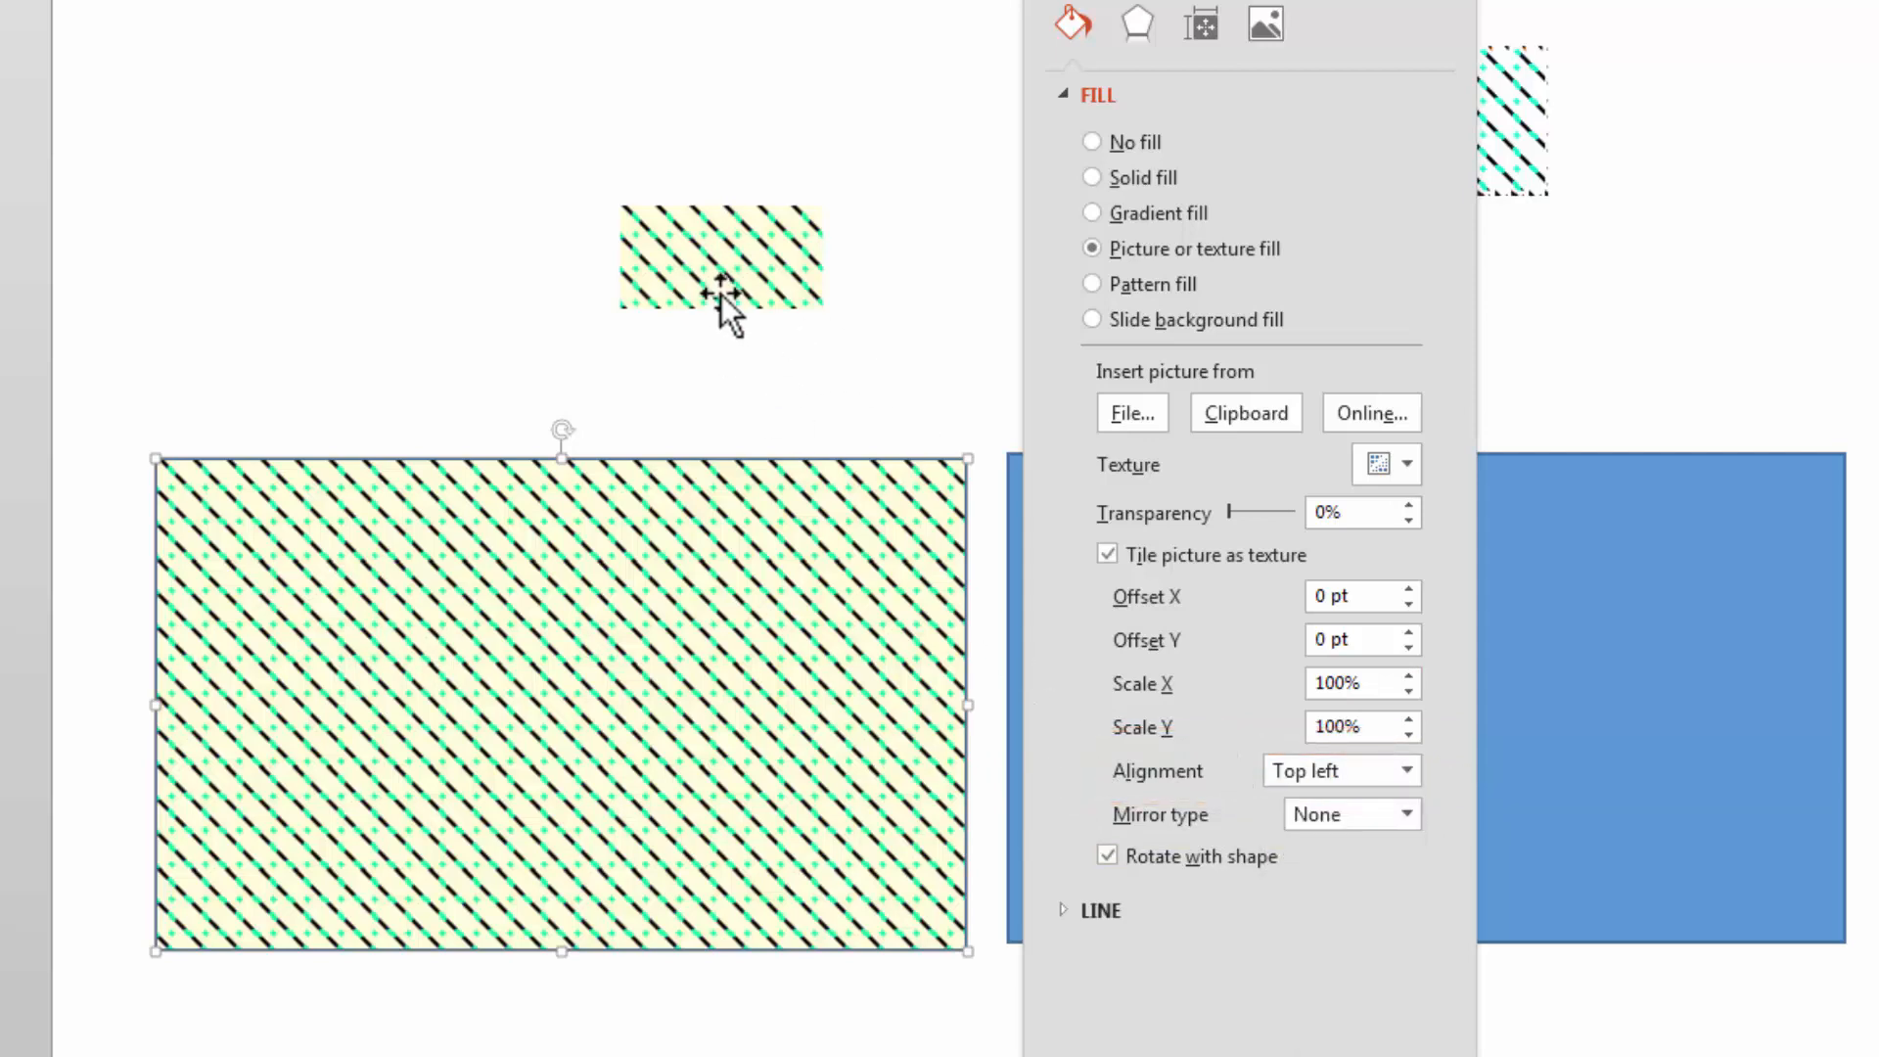
pyautogui.moveTo(723, 293)
pyautogui.mouseDown()
pyautogui.moveTo(721, 273)
pyautogui.moveTo(327, 327)
pyautogui.moveTo(223, 520)
pyautogui.moveTo(249, 519)
pyautogui.mouseUp()
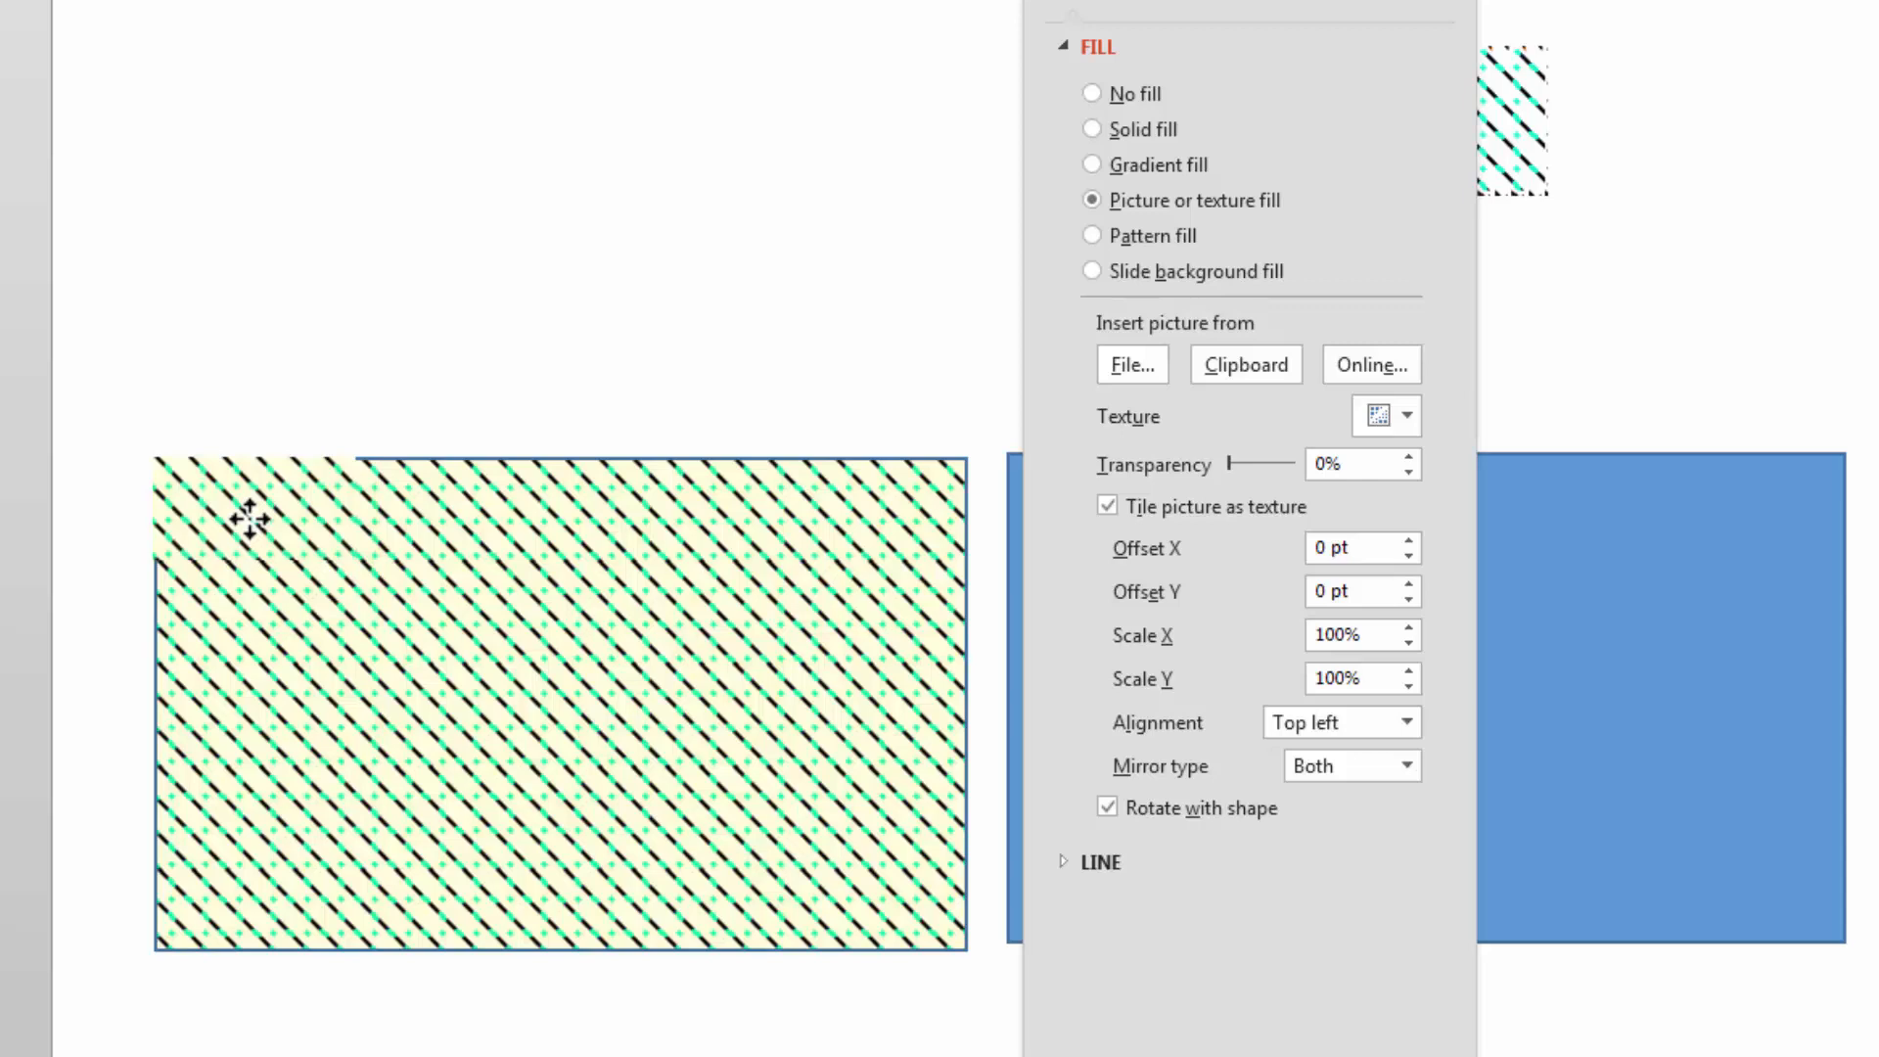
pyautogui.moveTo(251, 520); pyautogui.dragTo(284, 215)
# Set the mirror type of the left rectangle's tiled fill to Horizontal
pyautogui.click(832, 548)
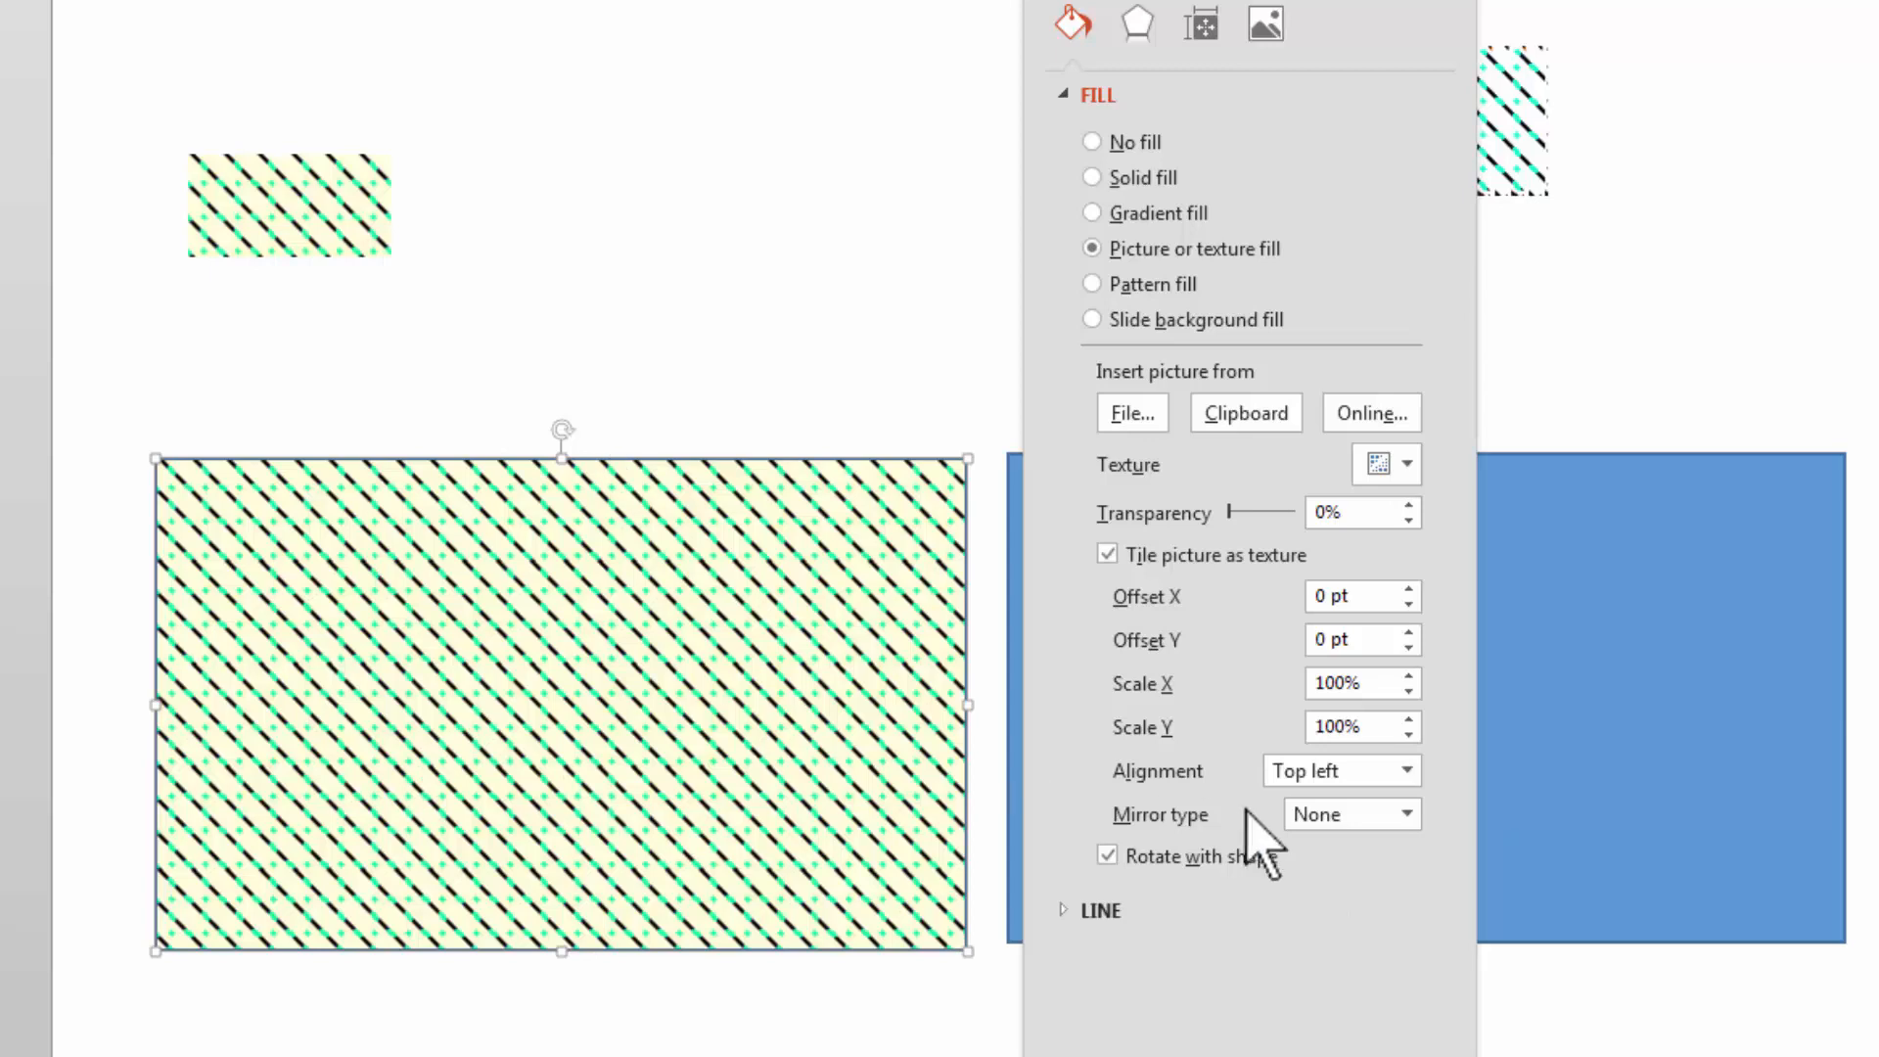
pyautogui.click(1407, 812)
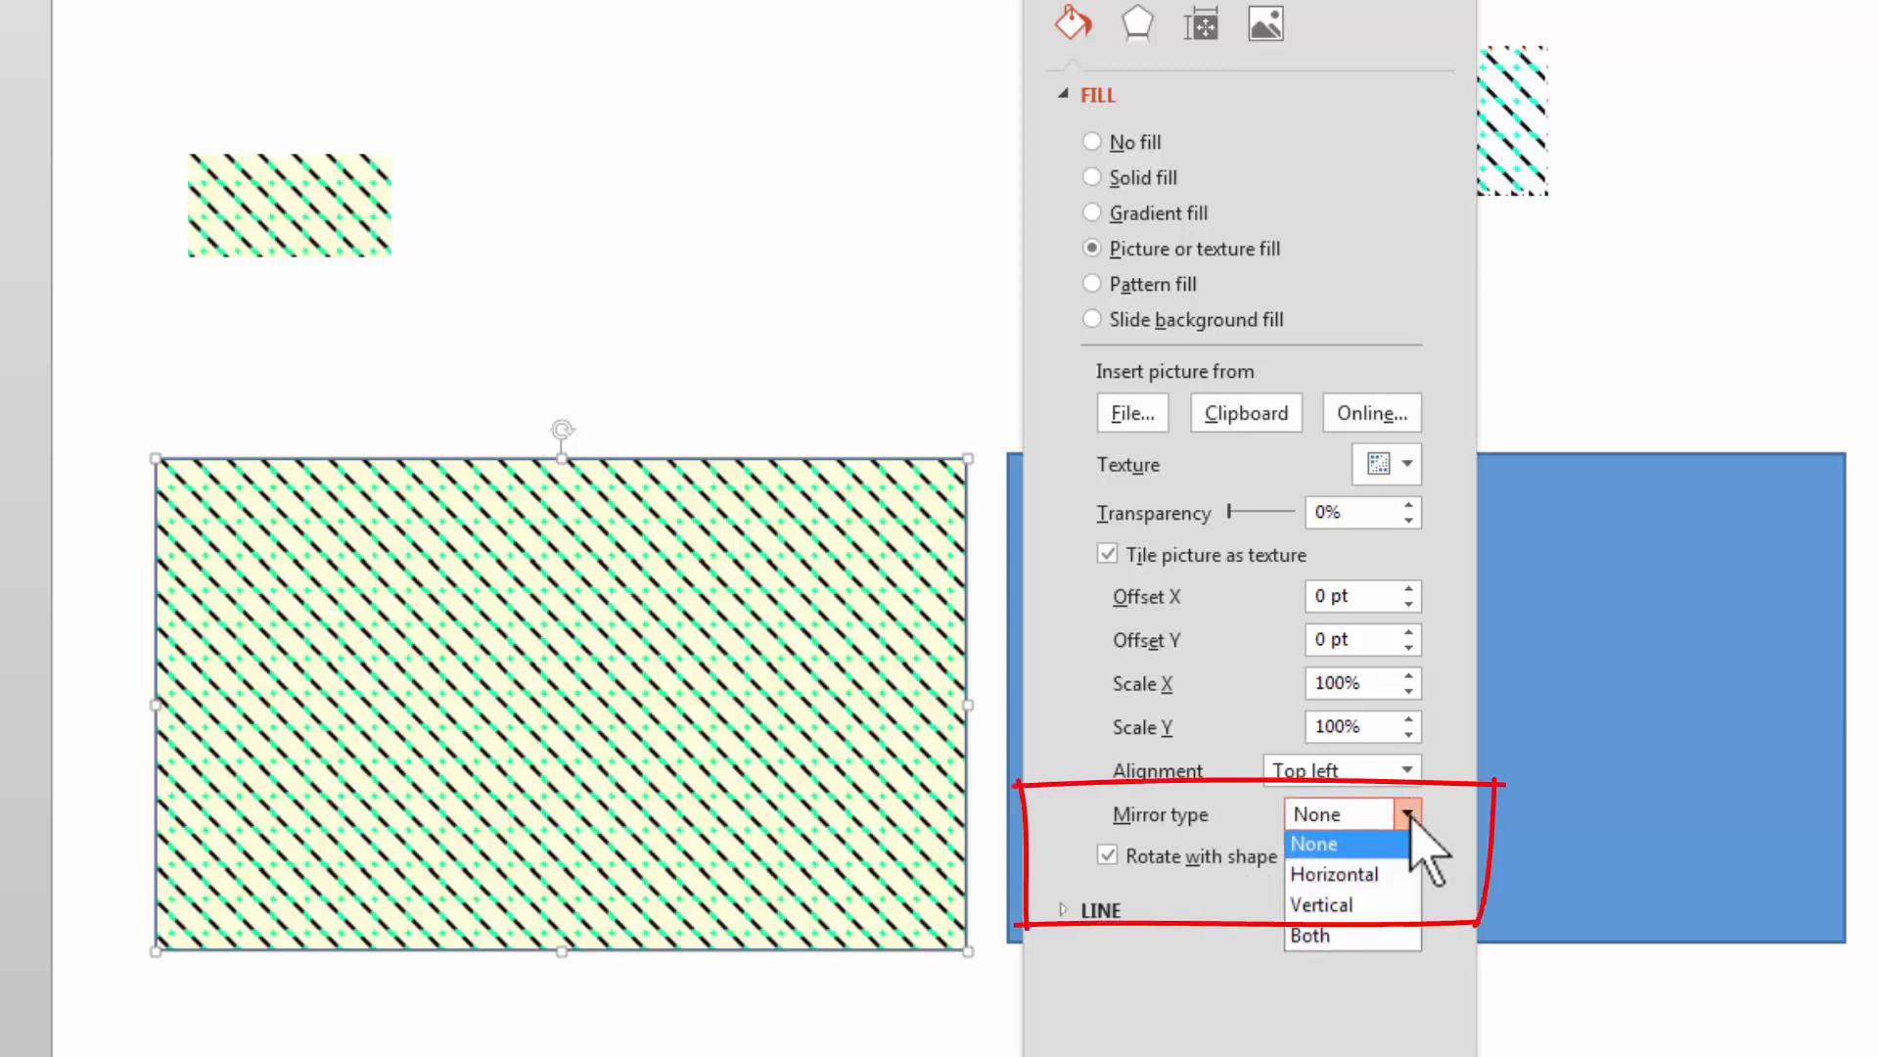
pyautogui.click(1370, 879)
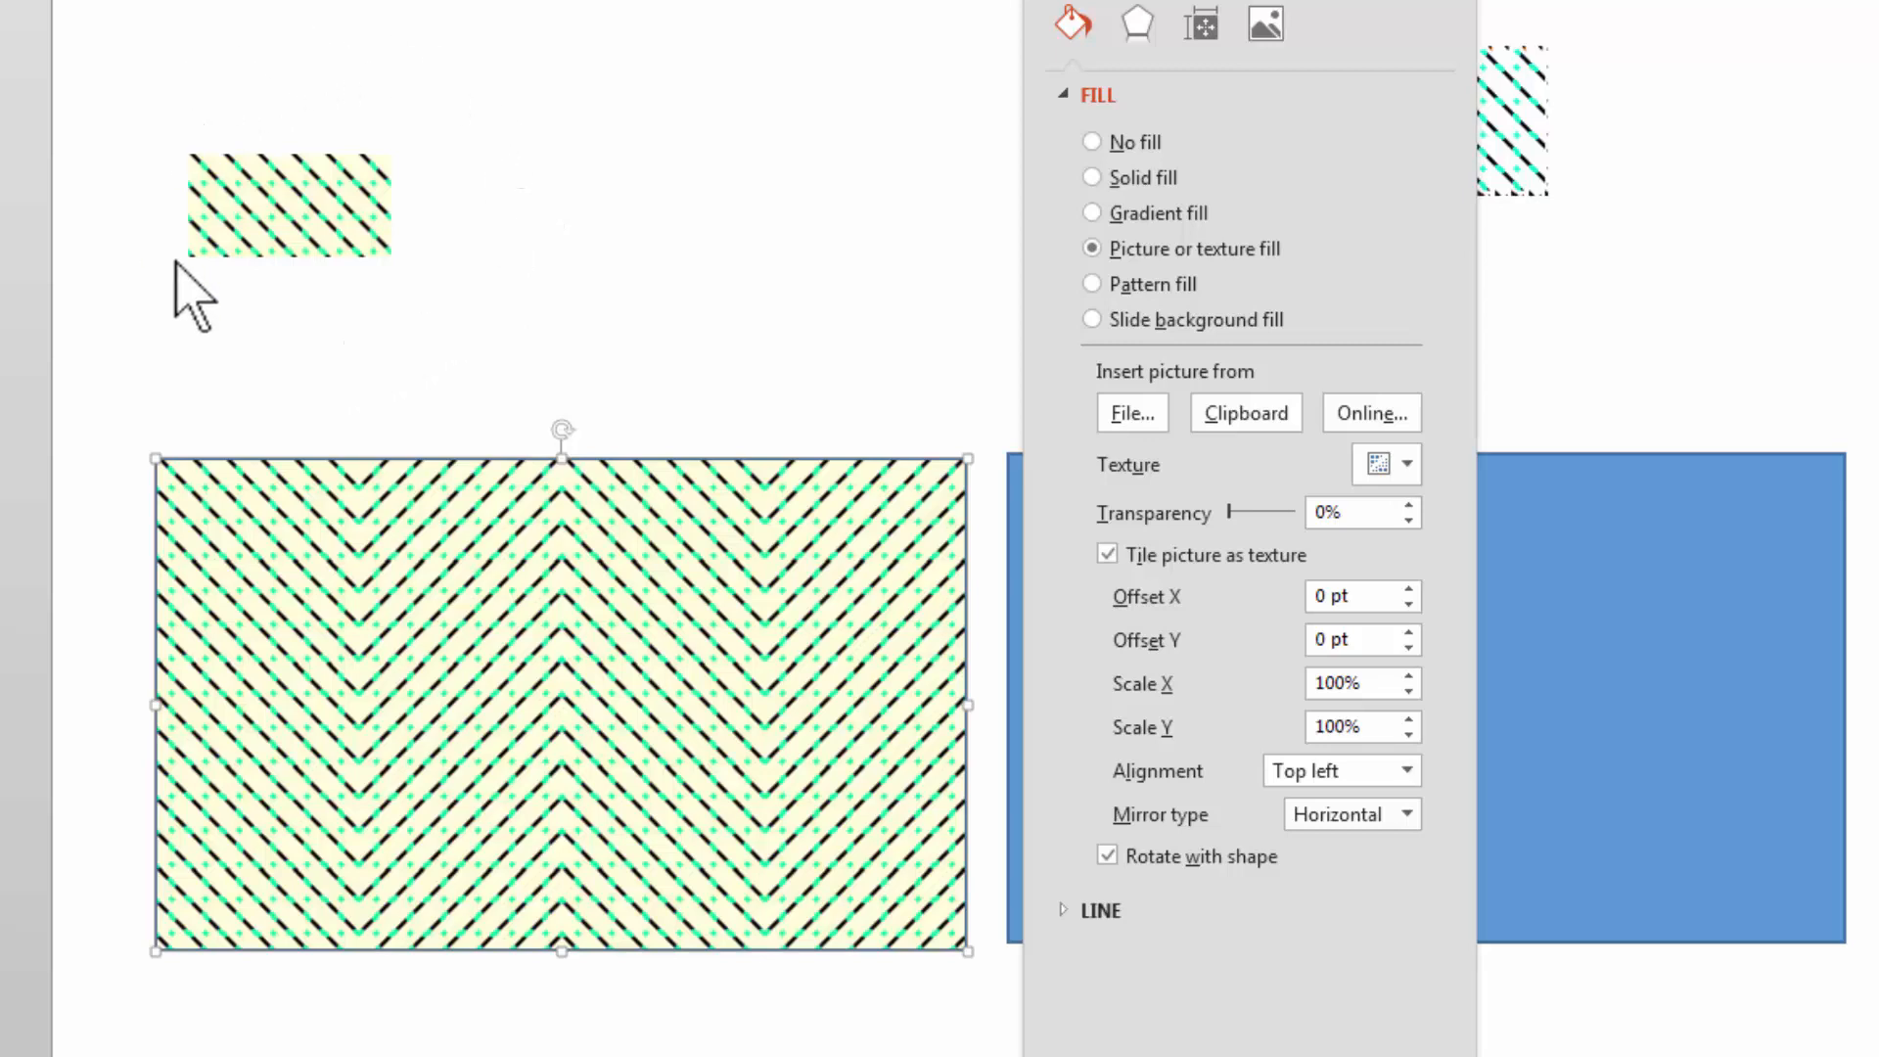
# Duplicate the small tile directly to its right and flip the copy horizontally
pyautogui.click(254, 231)
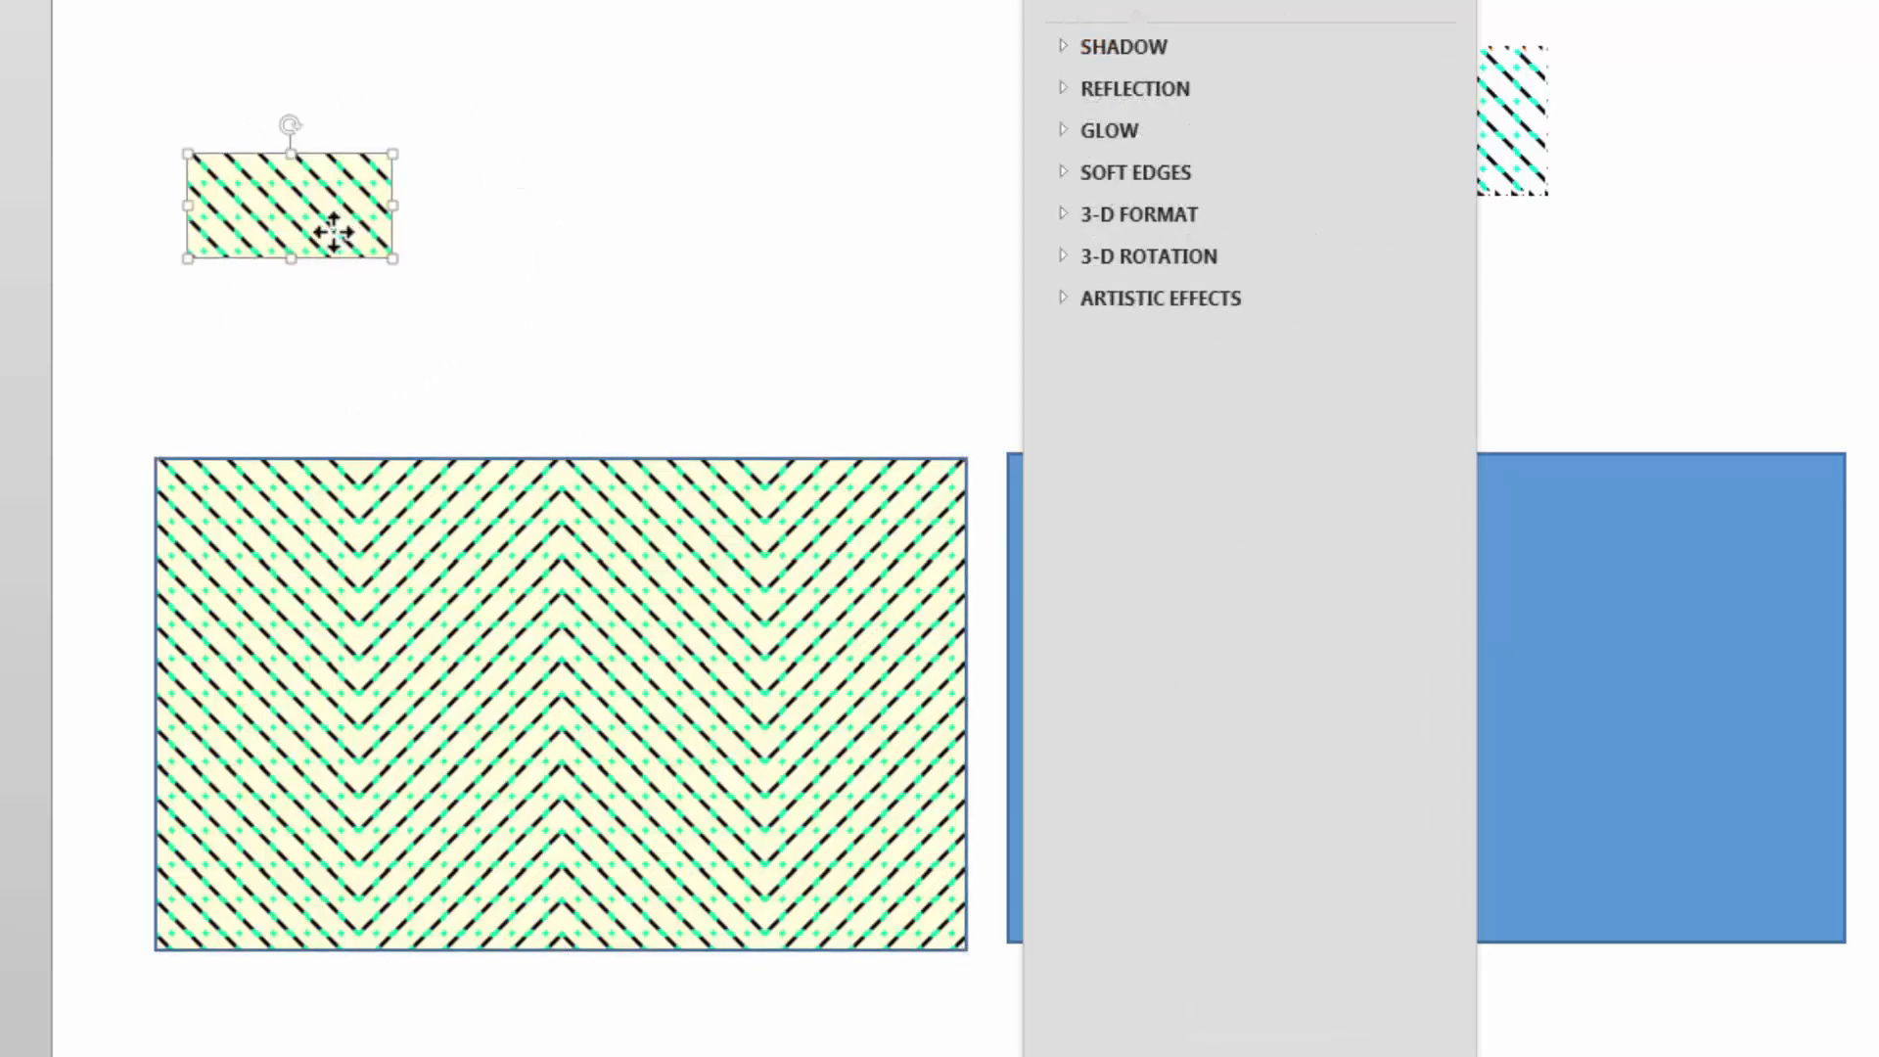
pyautogui.moveTo(333, 232); pyautogui.dragTo(532, 283)
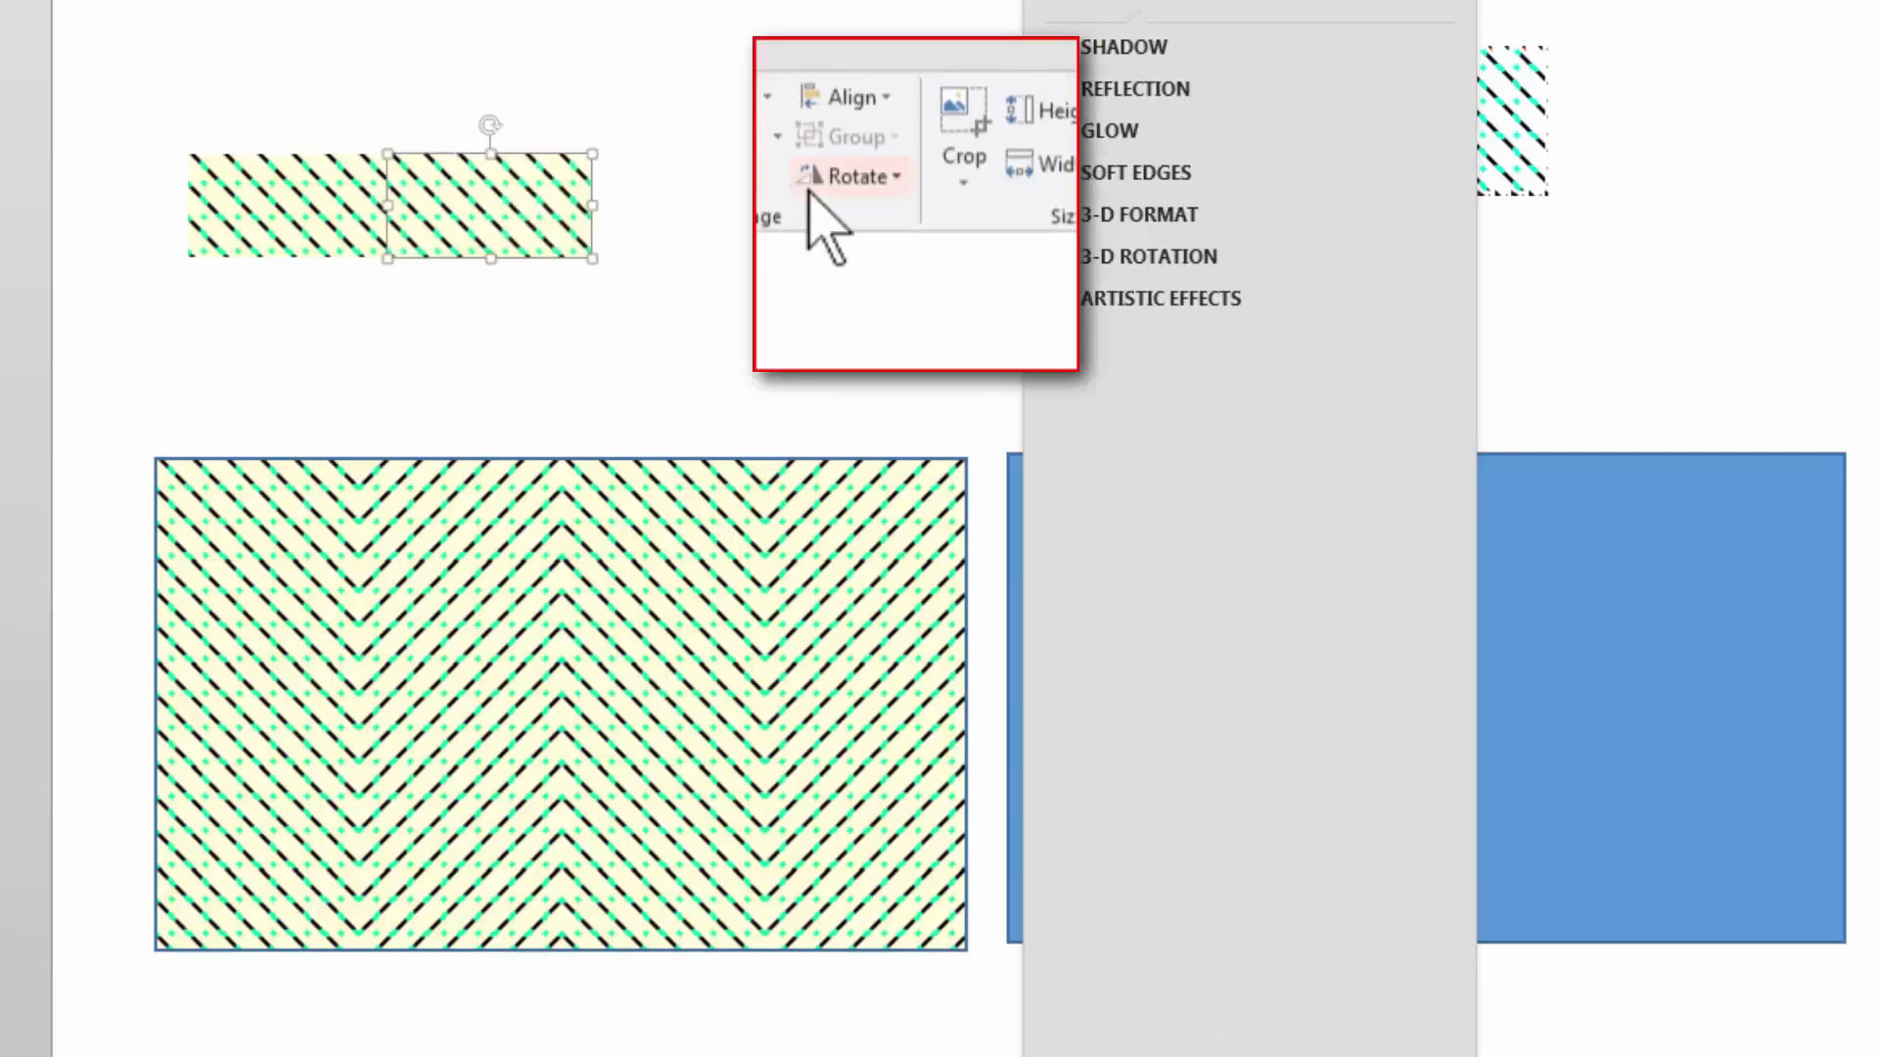
pyautogui.click(832, 178)
pyautogui.click(871, 353)
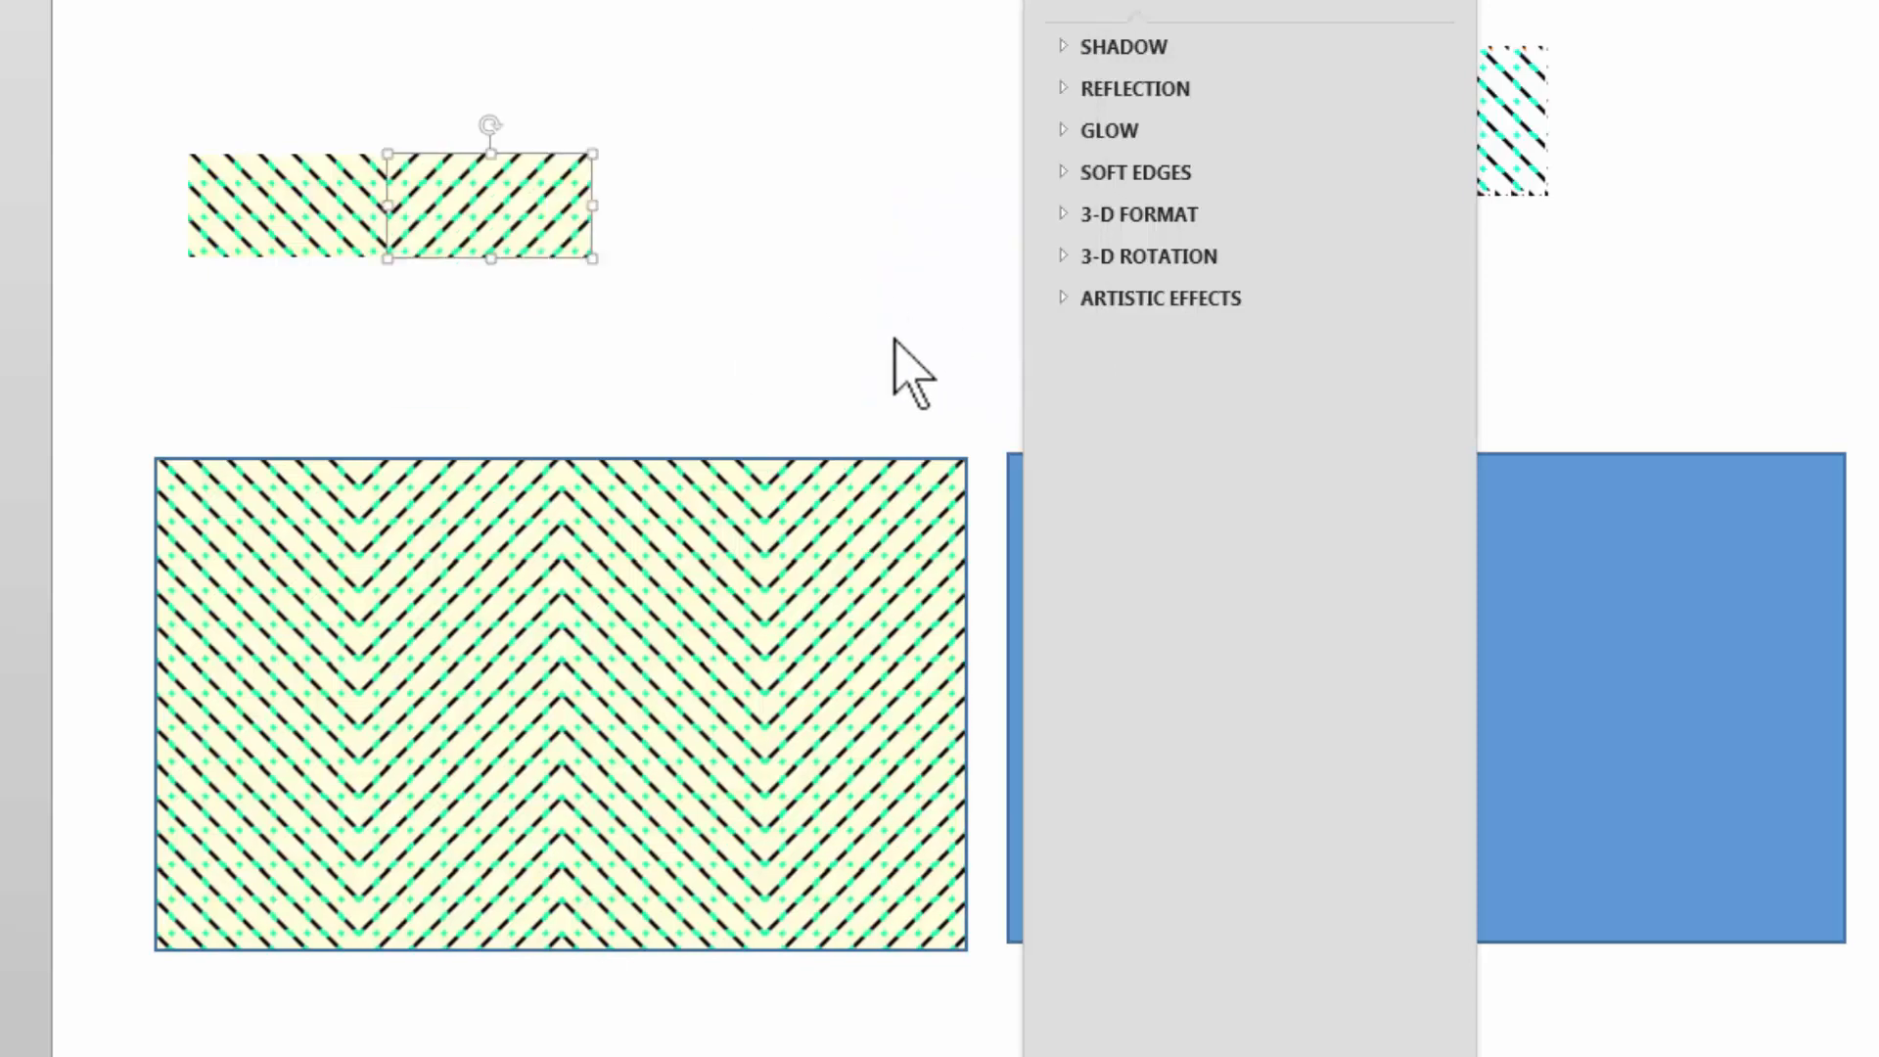
pyautogui.click(752, 338)
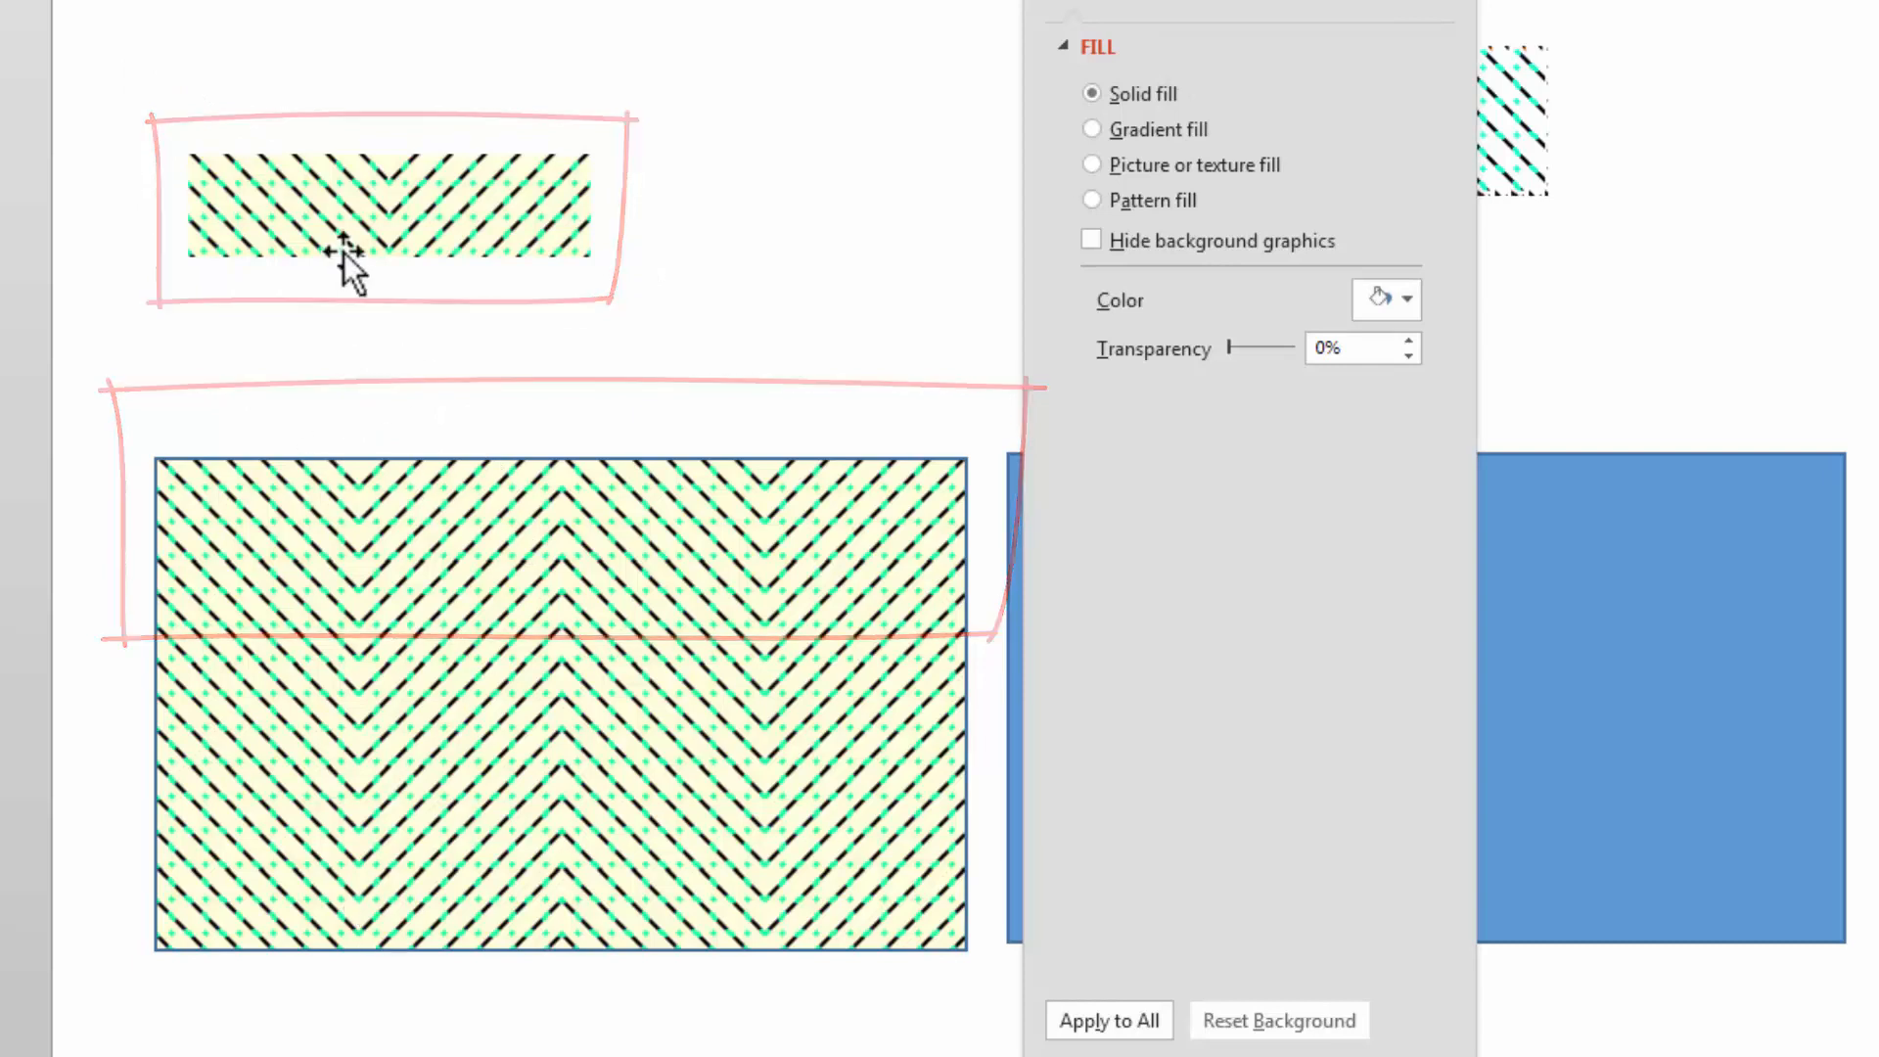
# Set the mirror type of the left rectangle's tiled fill to Vertical
pyautogui.click(260, 566)
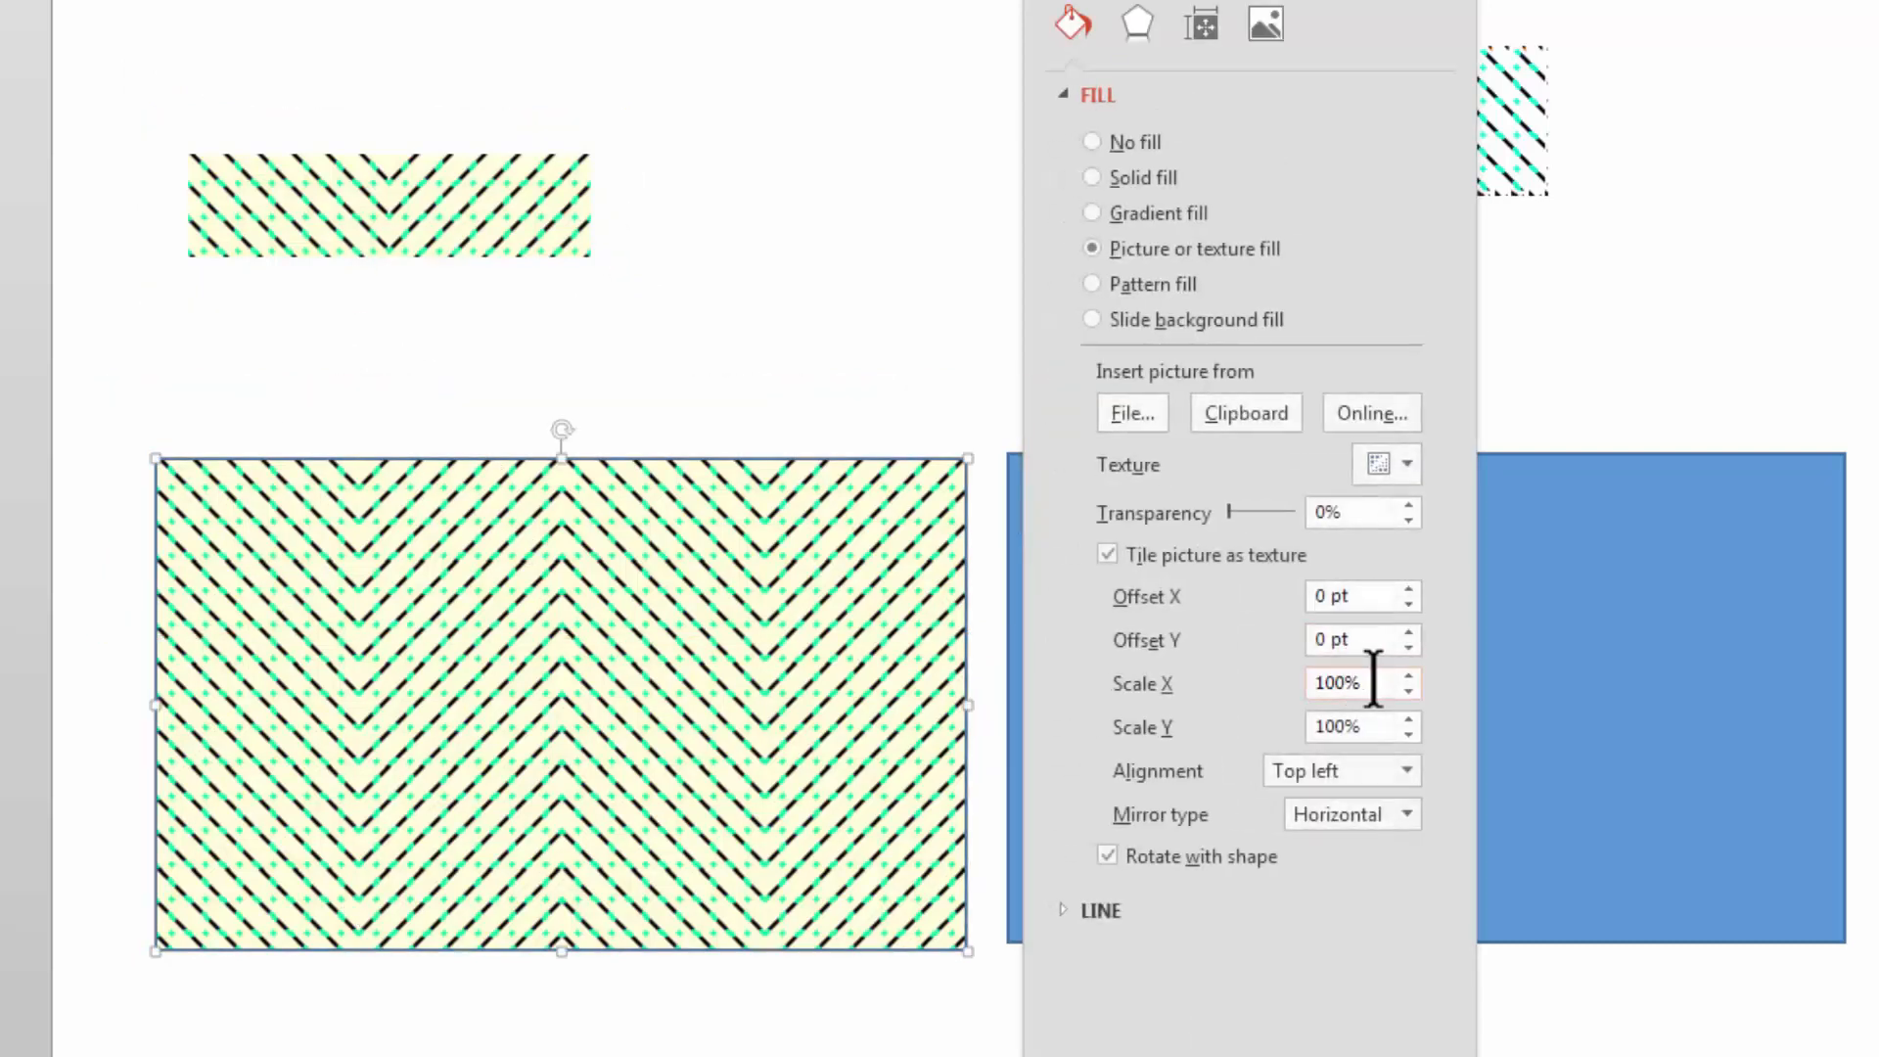
pyautogui.click(1406, 814)
pyautogui.click(1342, 908)
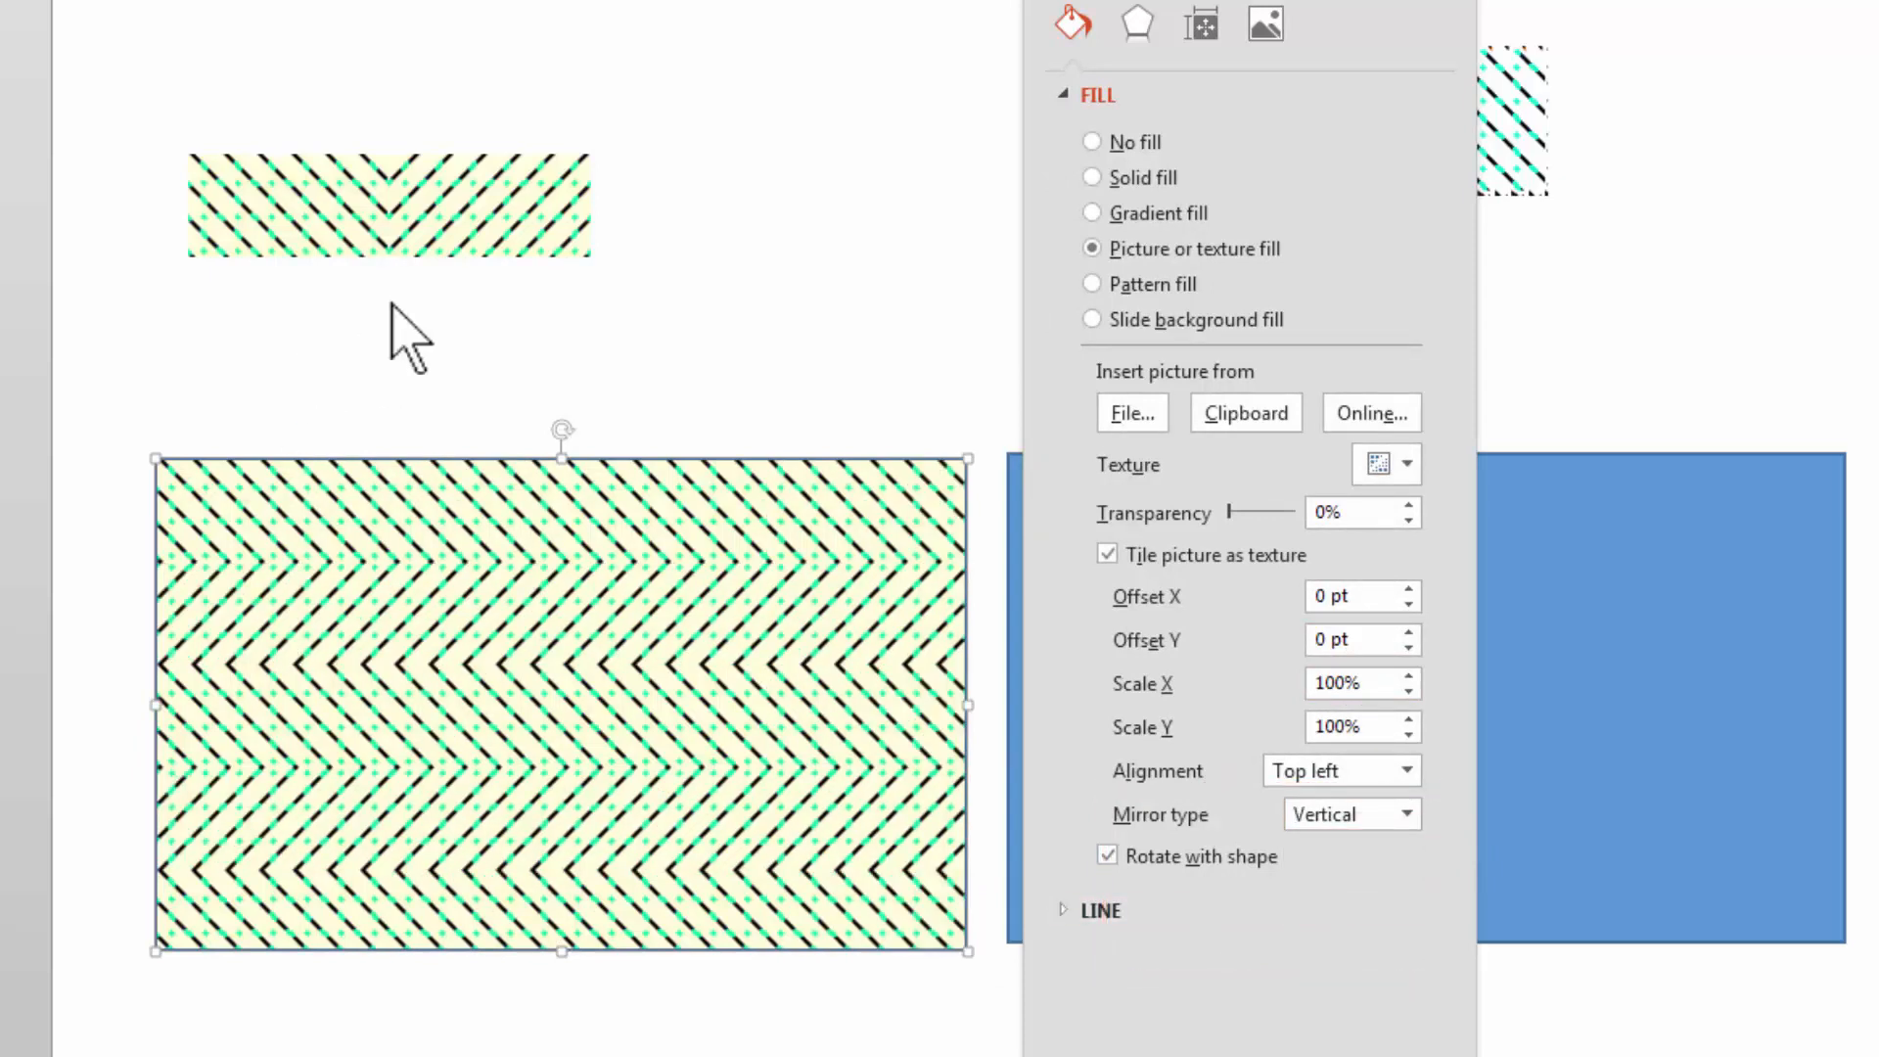
# Duplicate the original small tile directly below itself and flip the copy vertically
pyautogui.click(329, 333)
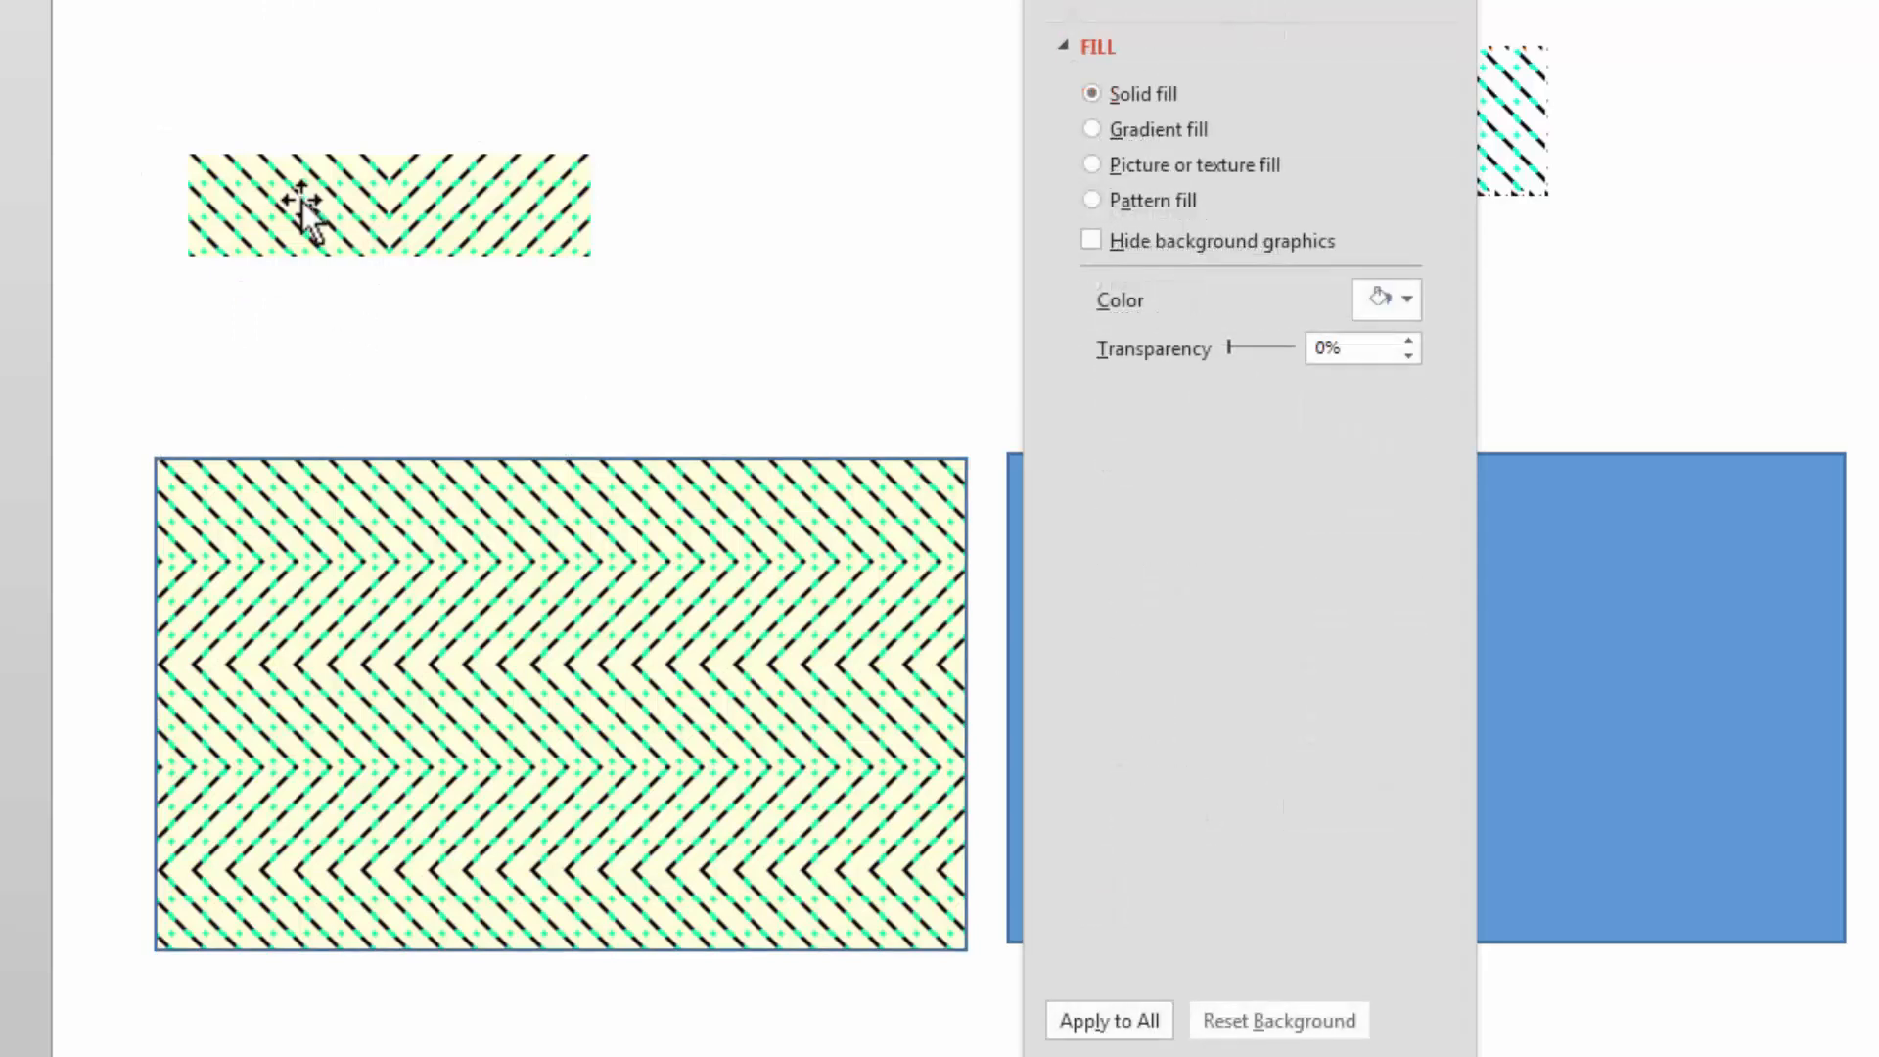
pyautogui.click(302, 202)
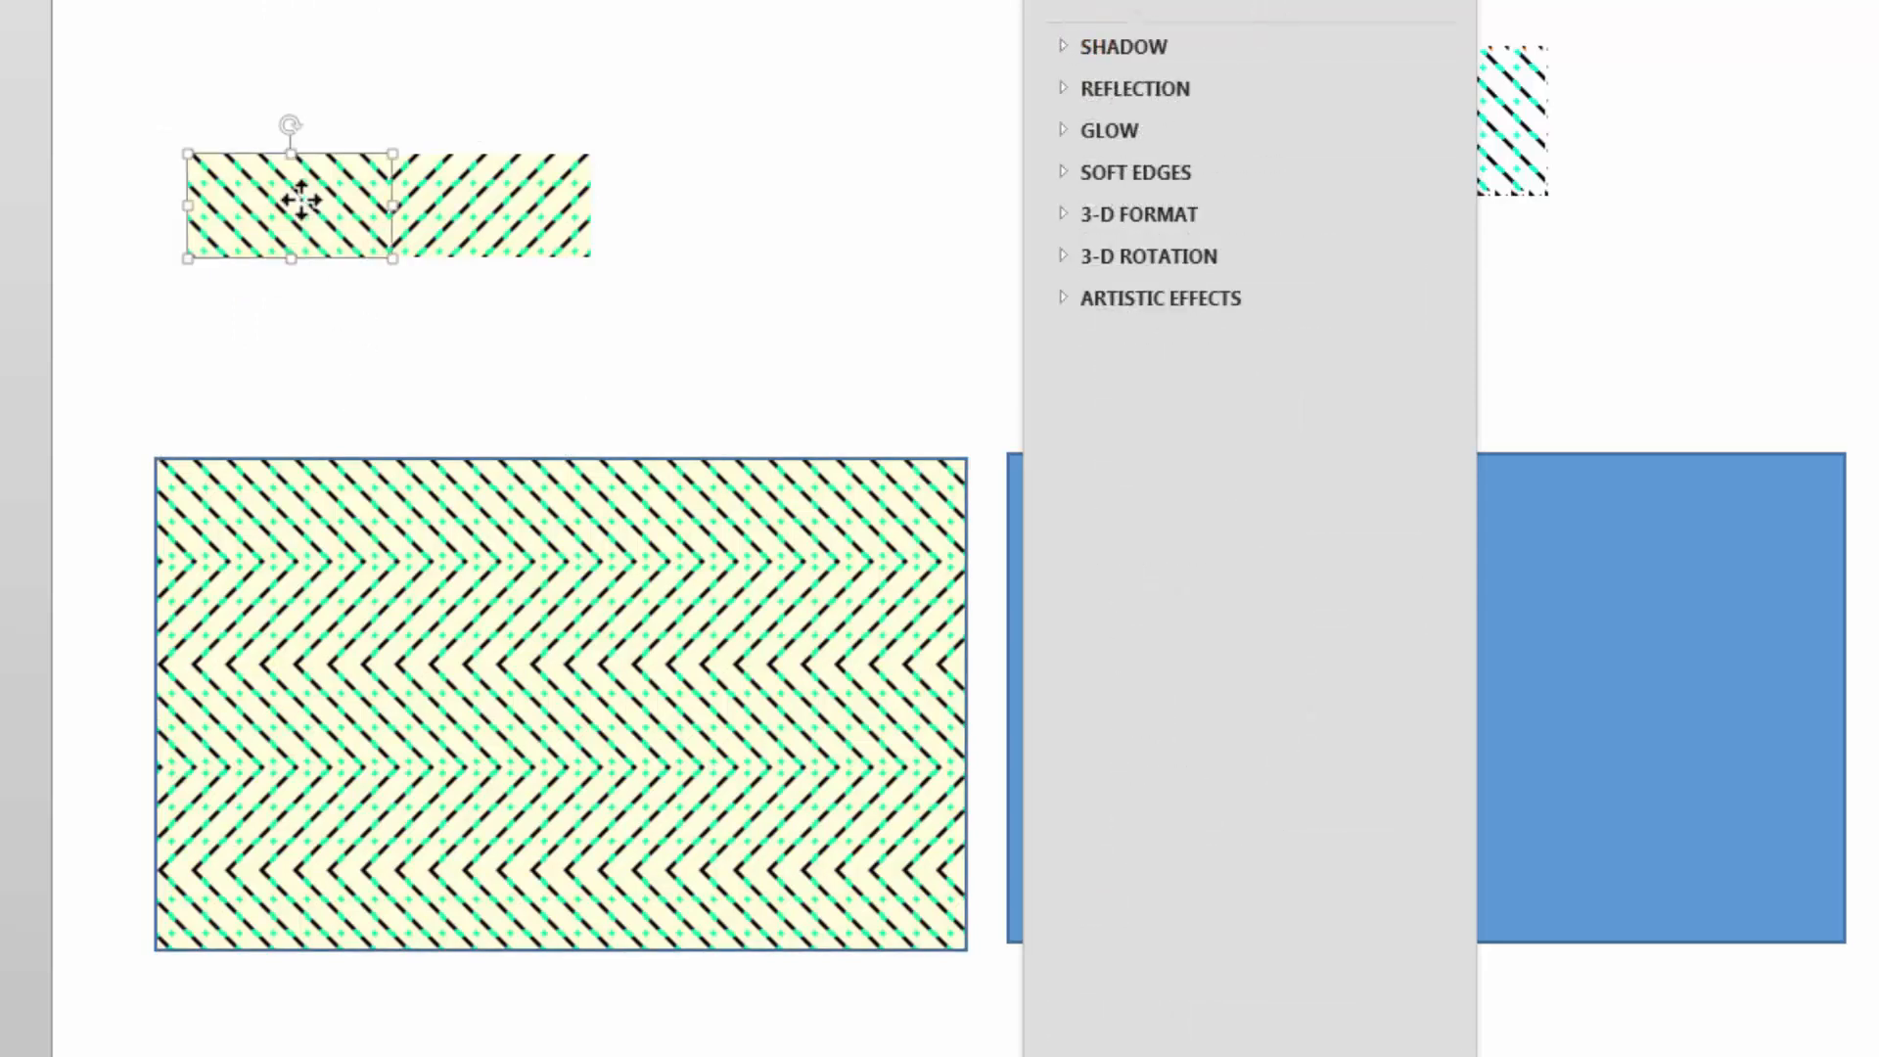
pyautogui.moveTo(301, 202); pyautogui.dragTo(309, 300)
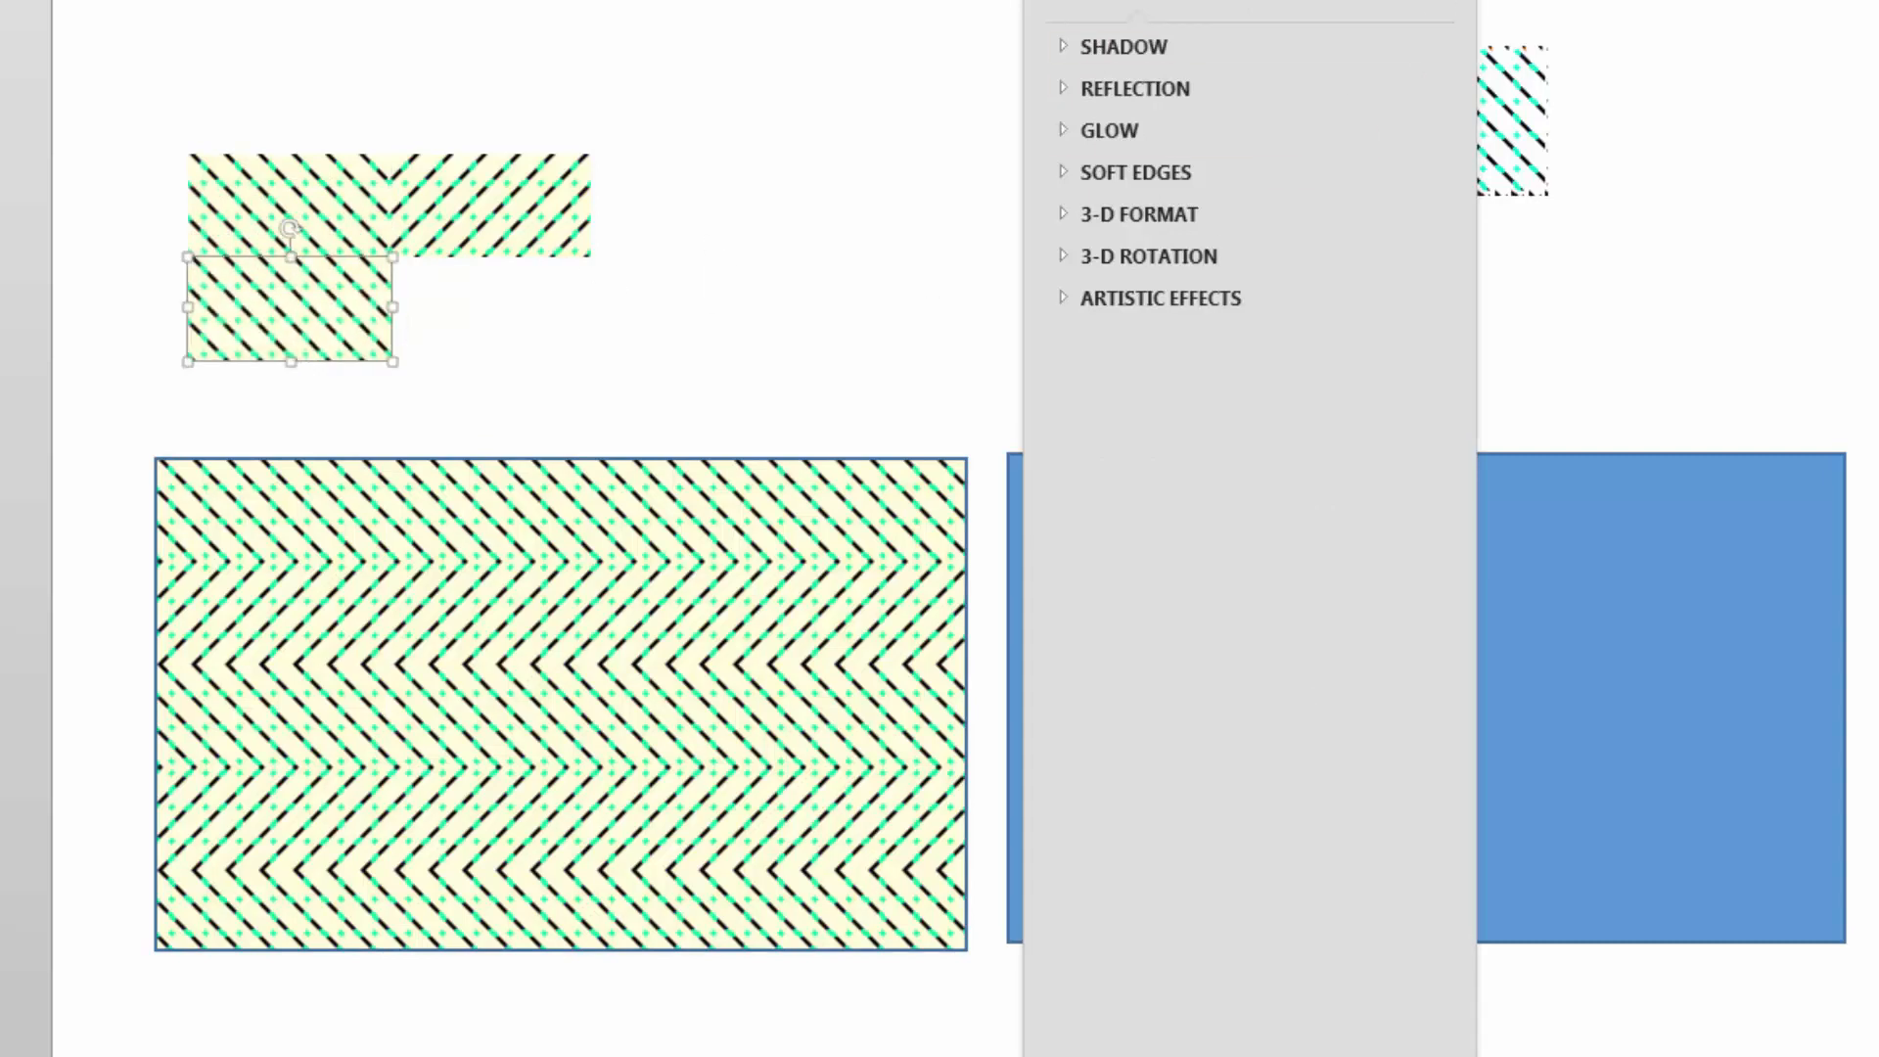
pyautogui.click(1184, 217)
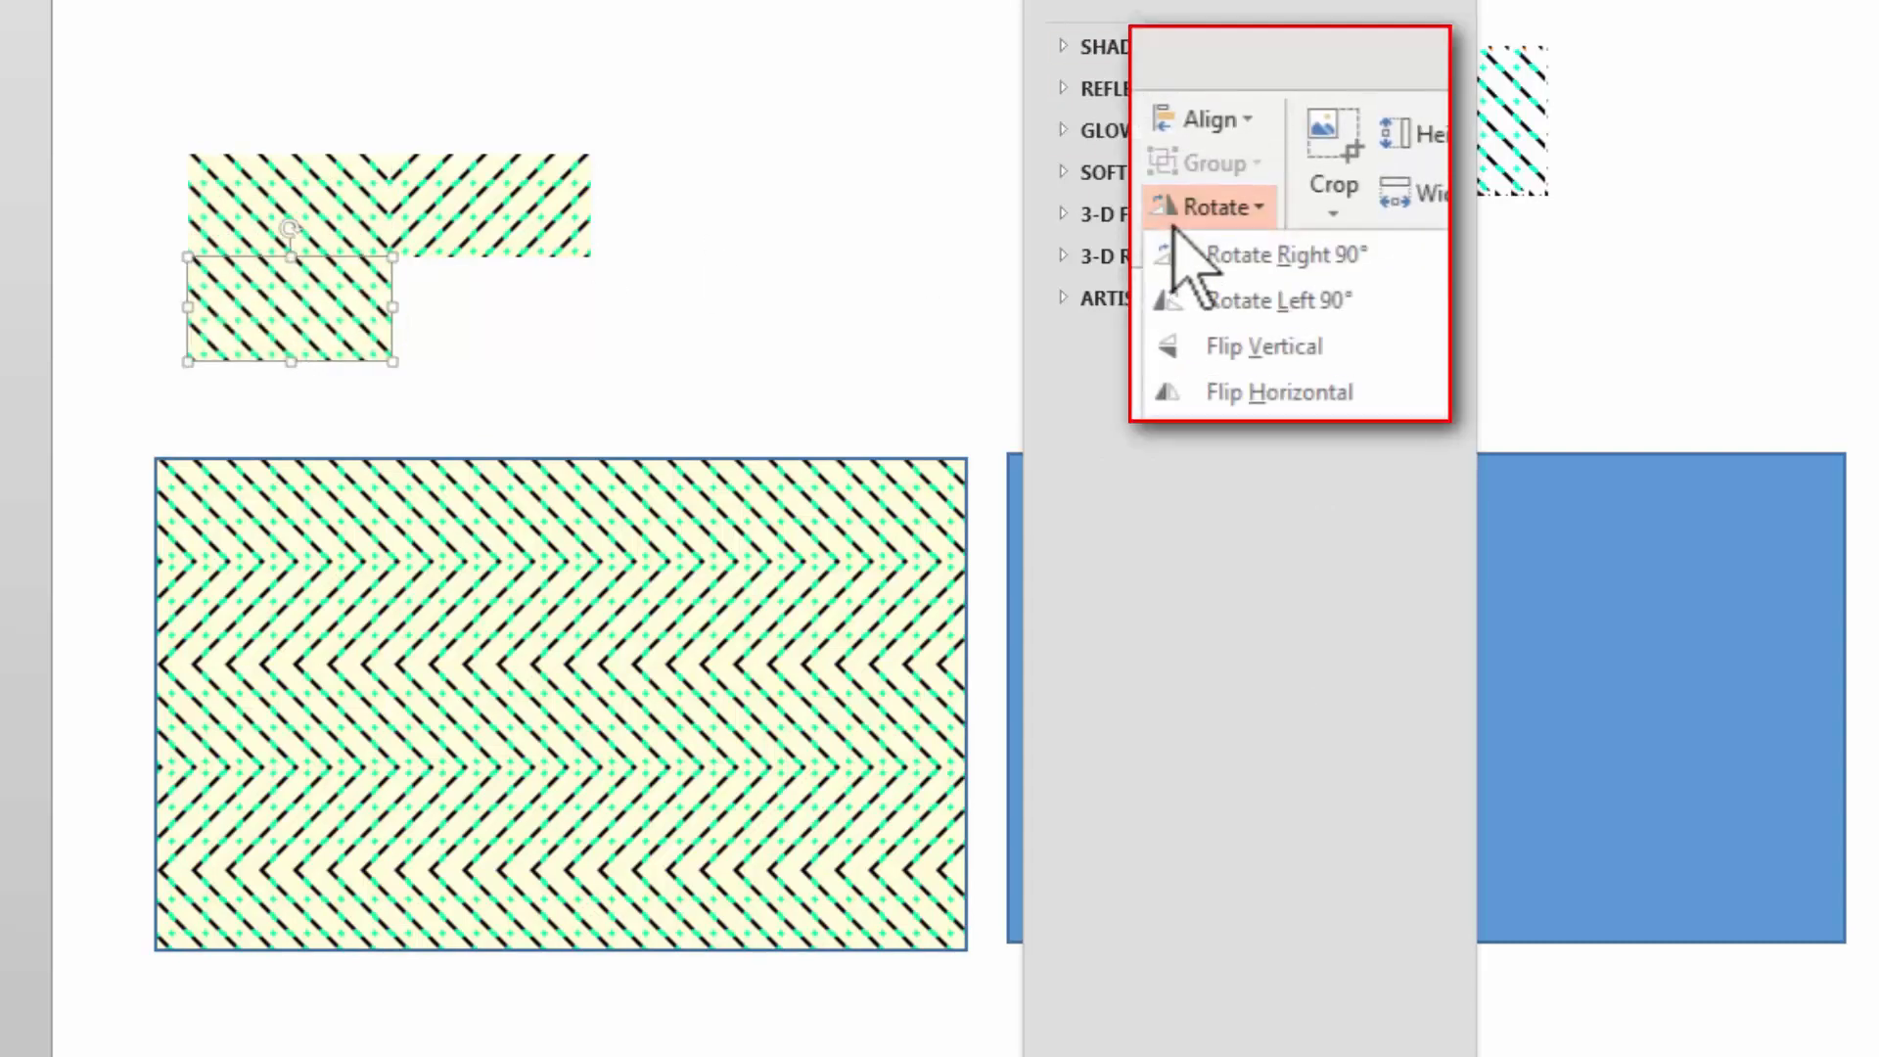
pyautogui.click(1228, 347)
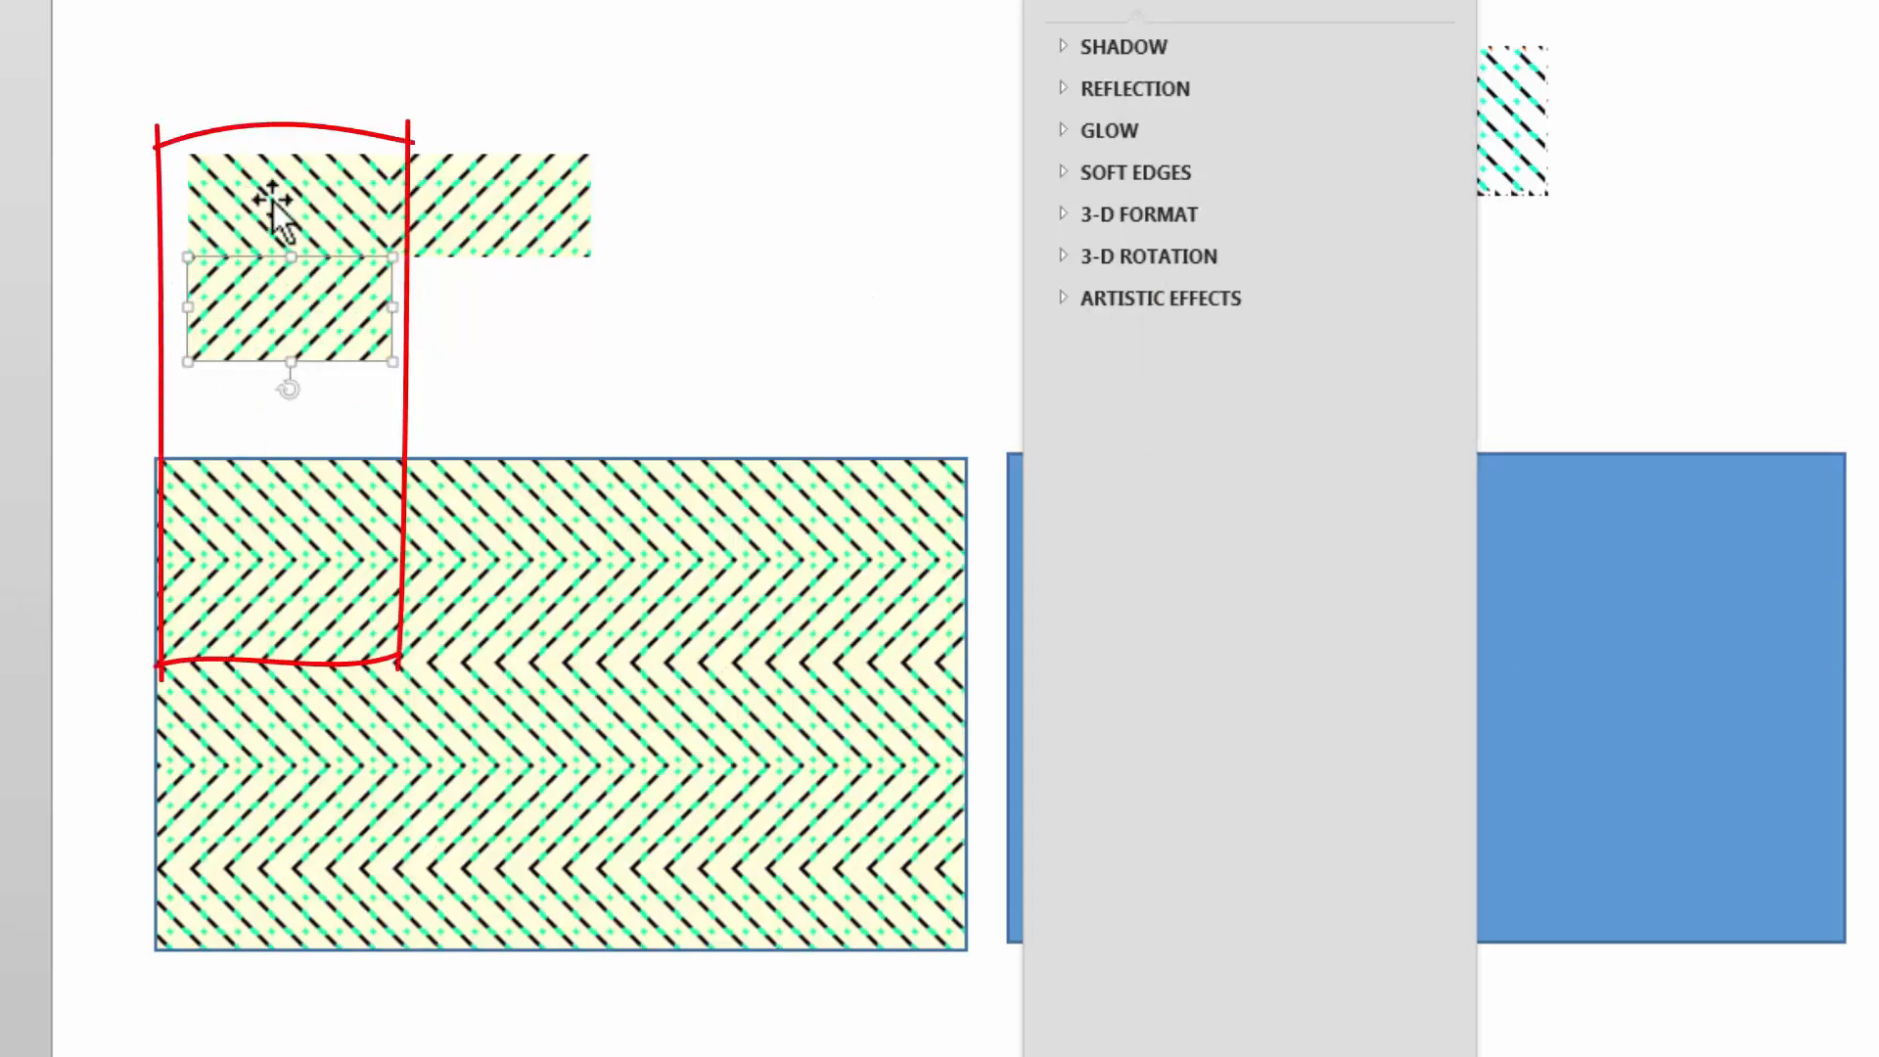
# Set the mirror type of the left rectangle's tiled fill to Both
pyautogui.click(256, 719)
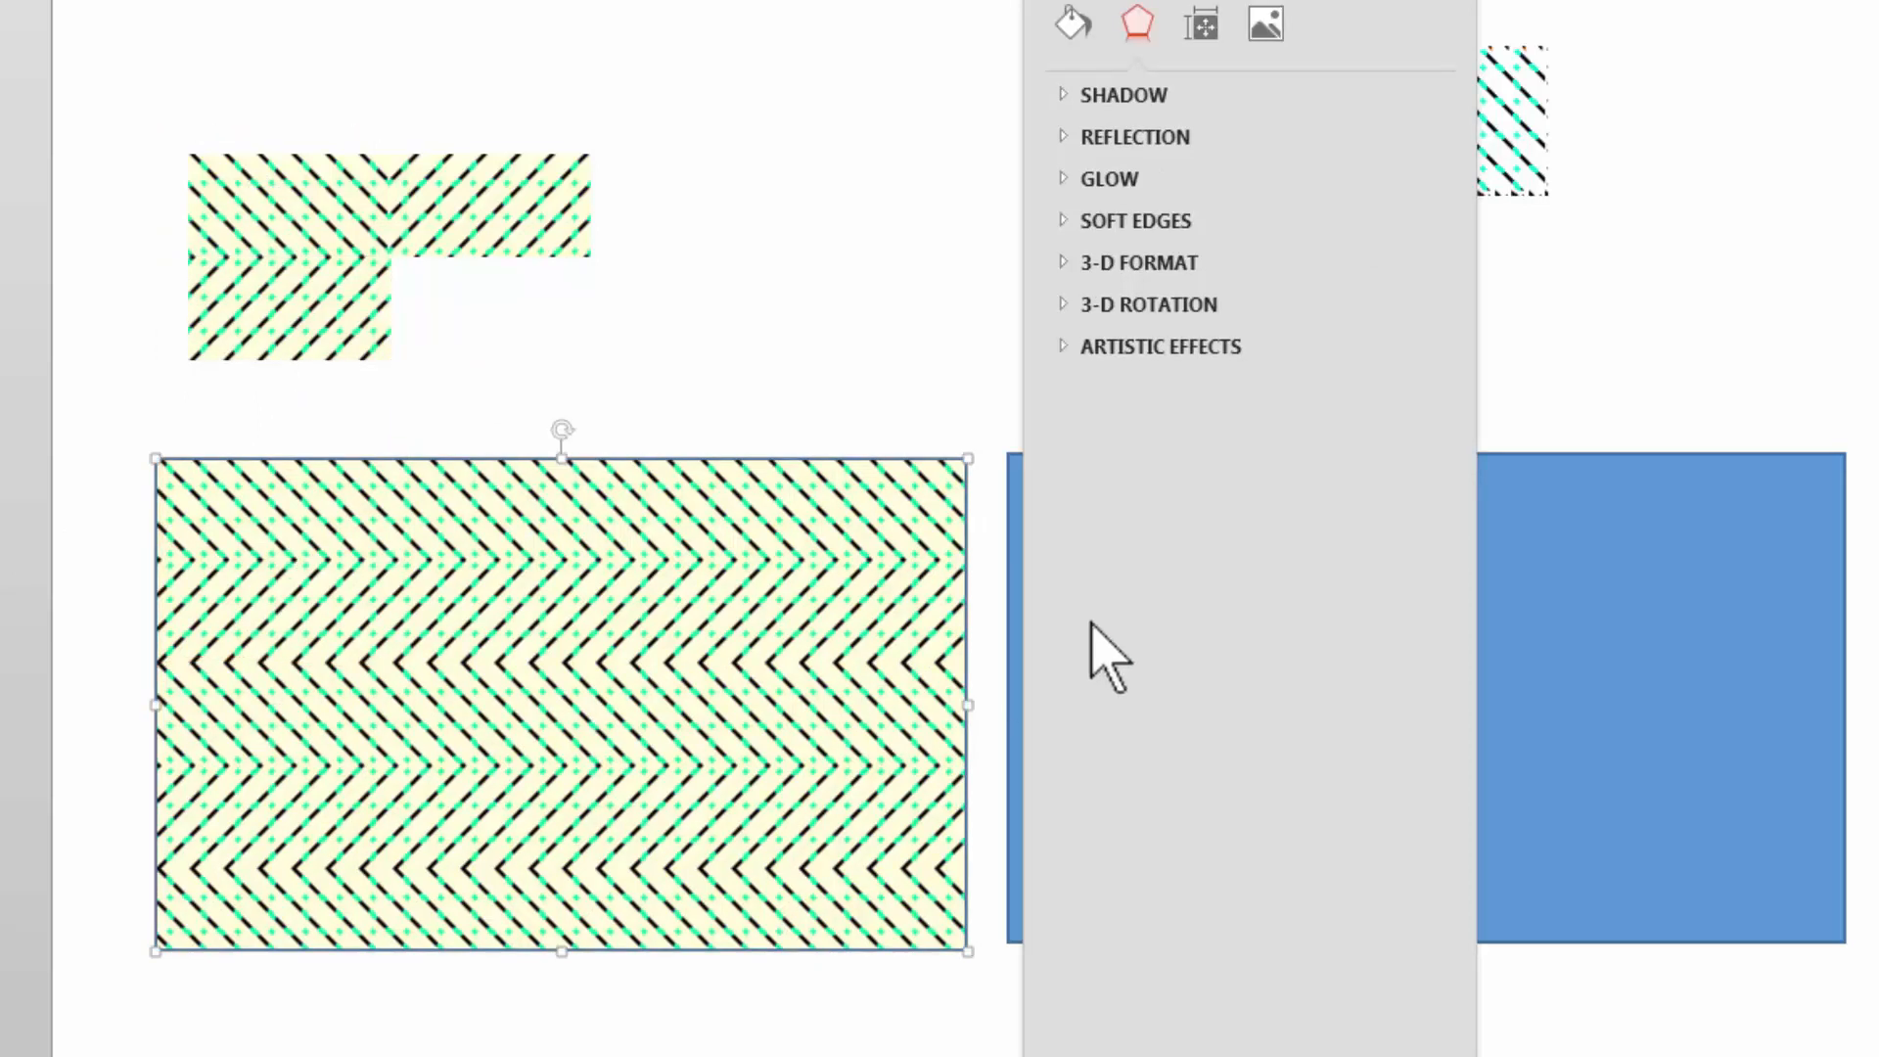
pyautogui.click(1074, 24)
pyautogui.click(1406, 814)
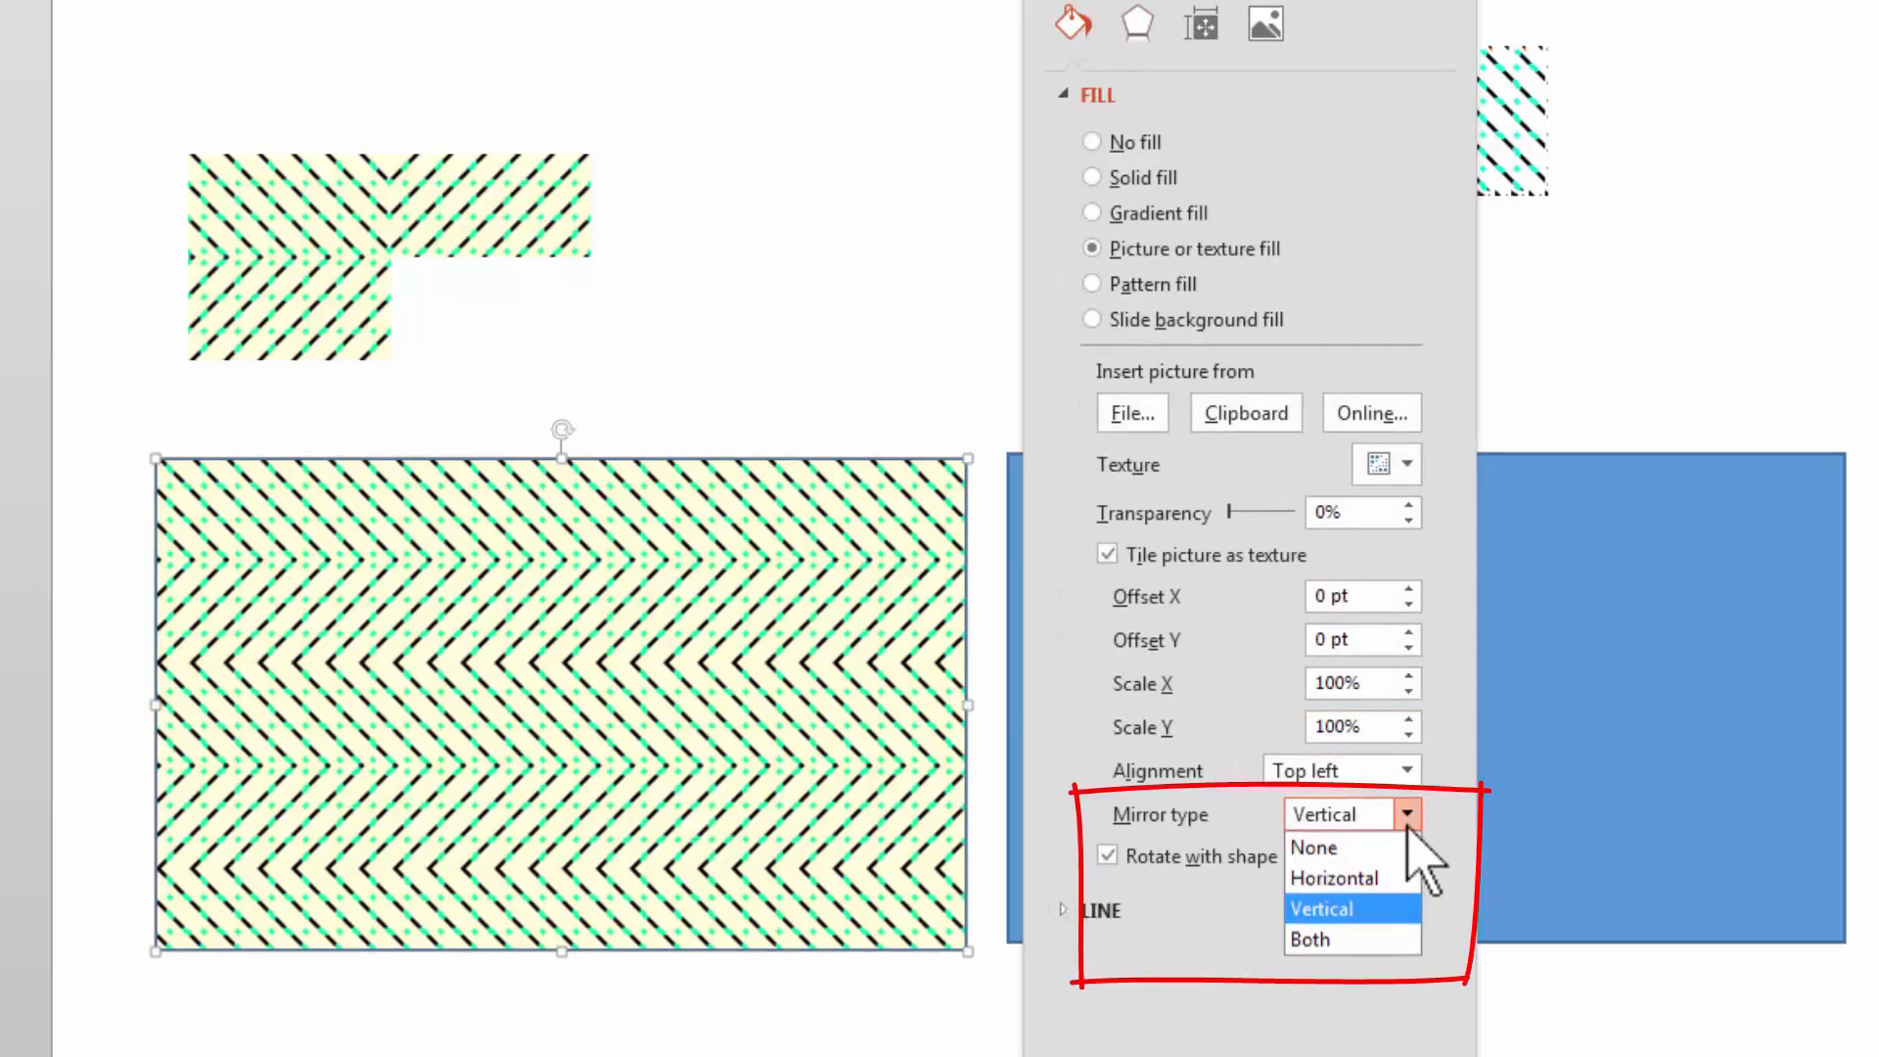
pyautogui.click(1313, 942)
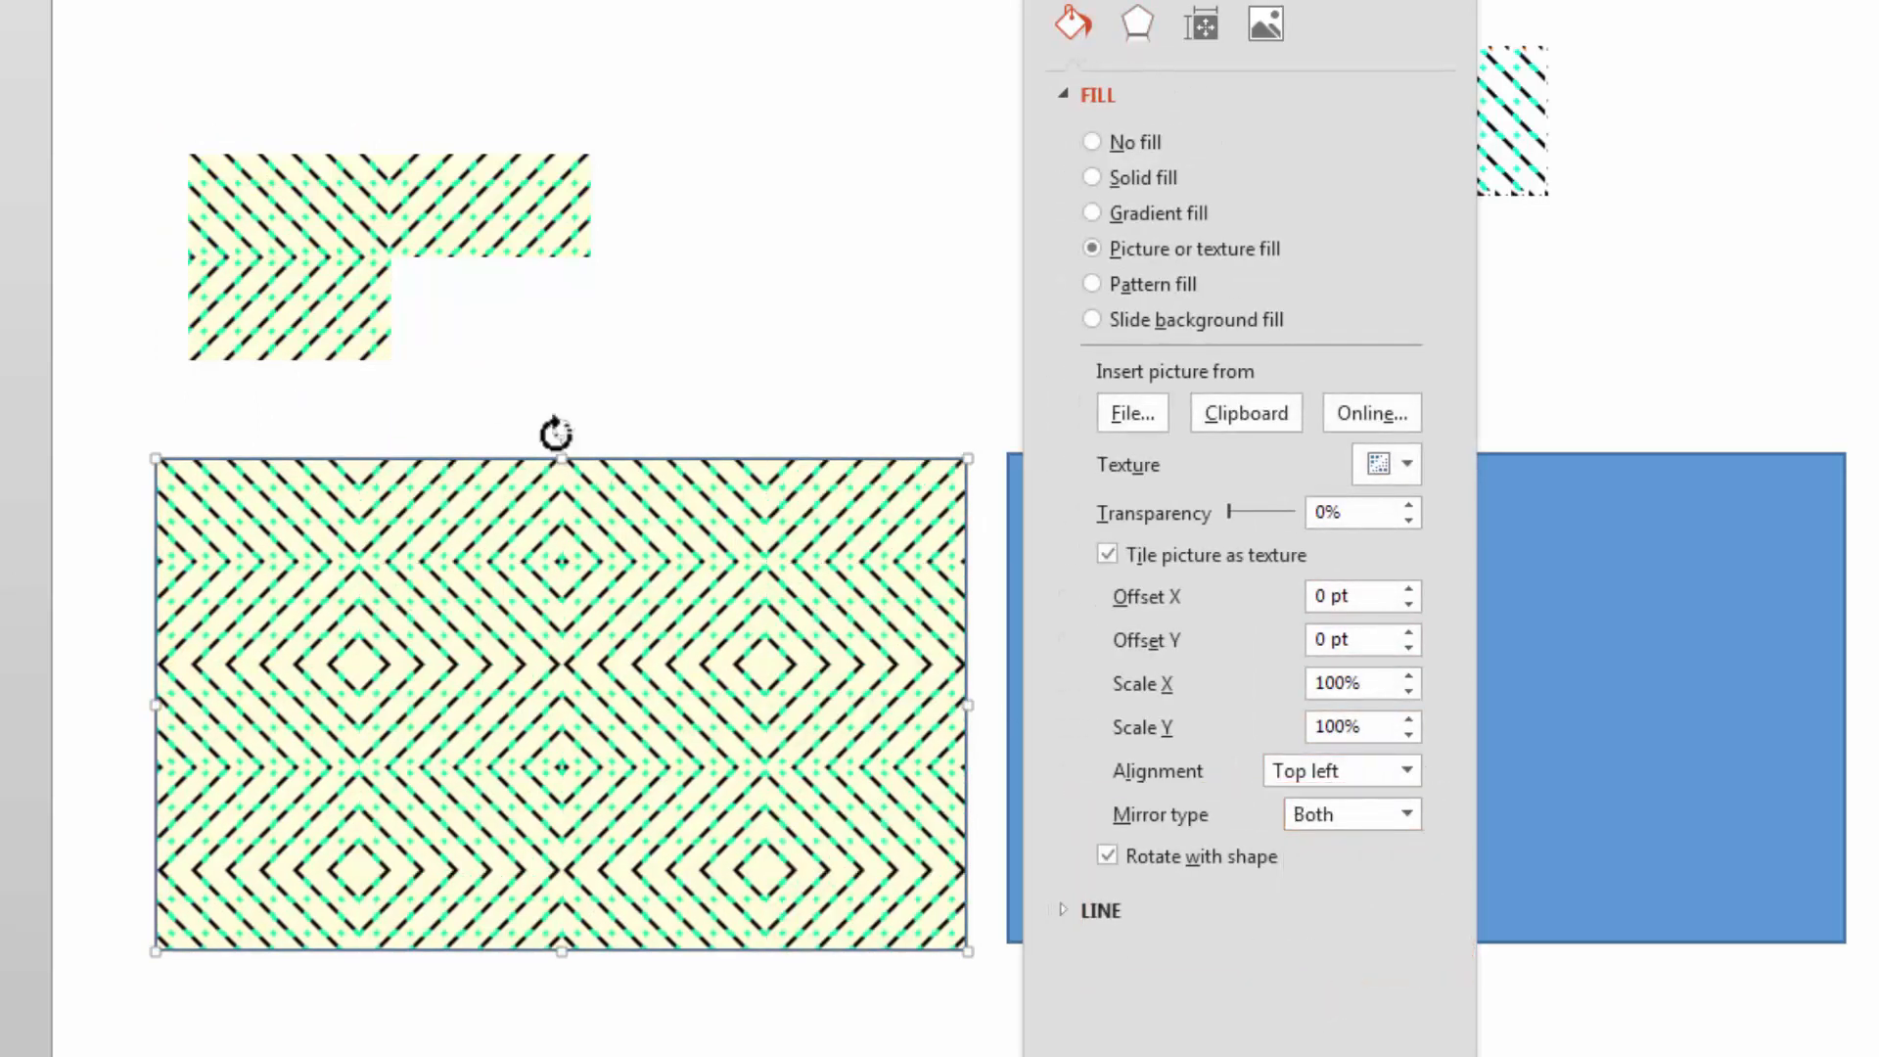
# Duplicate the vertically flipped tile directly to its right and flip the copy horizontally, completing a two-by-two block
pyautogui.click(431, 364)
pyautogui.click(302, 321)
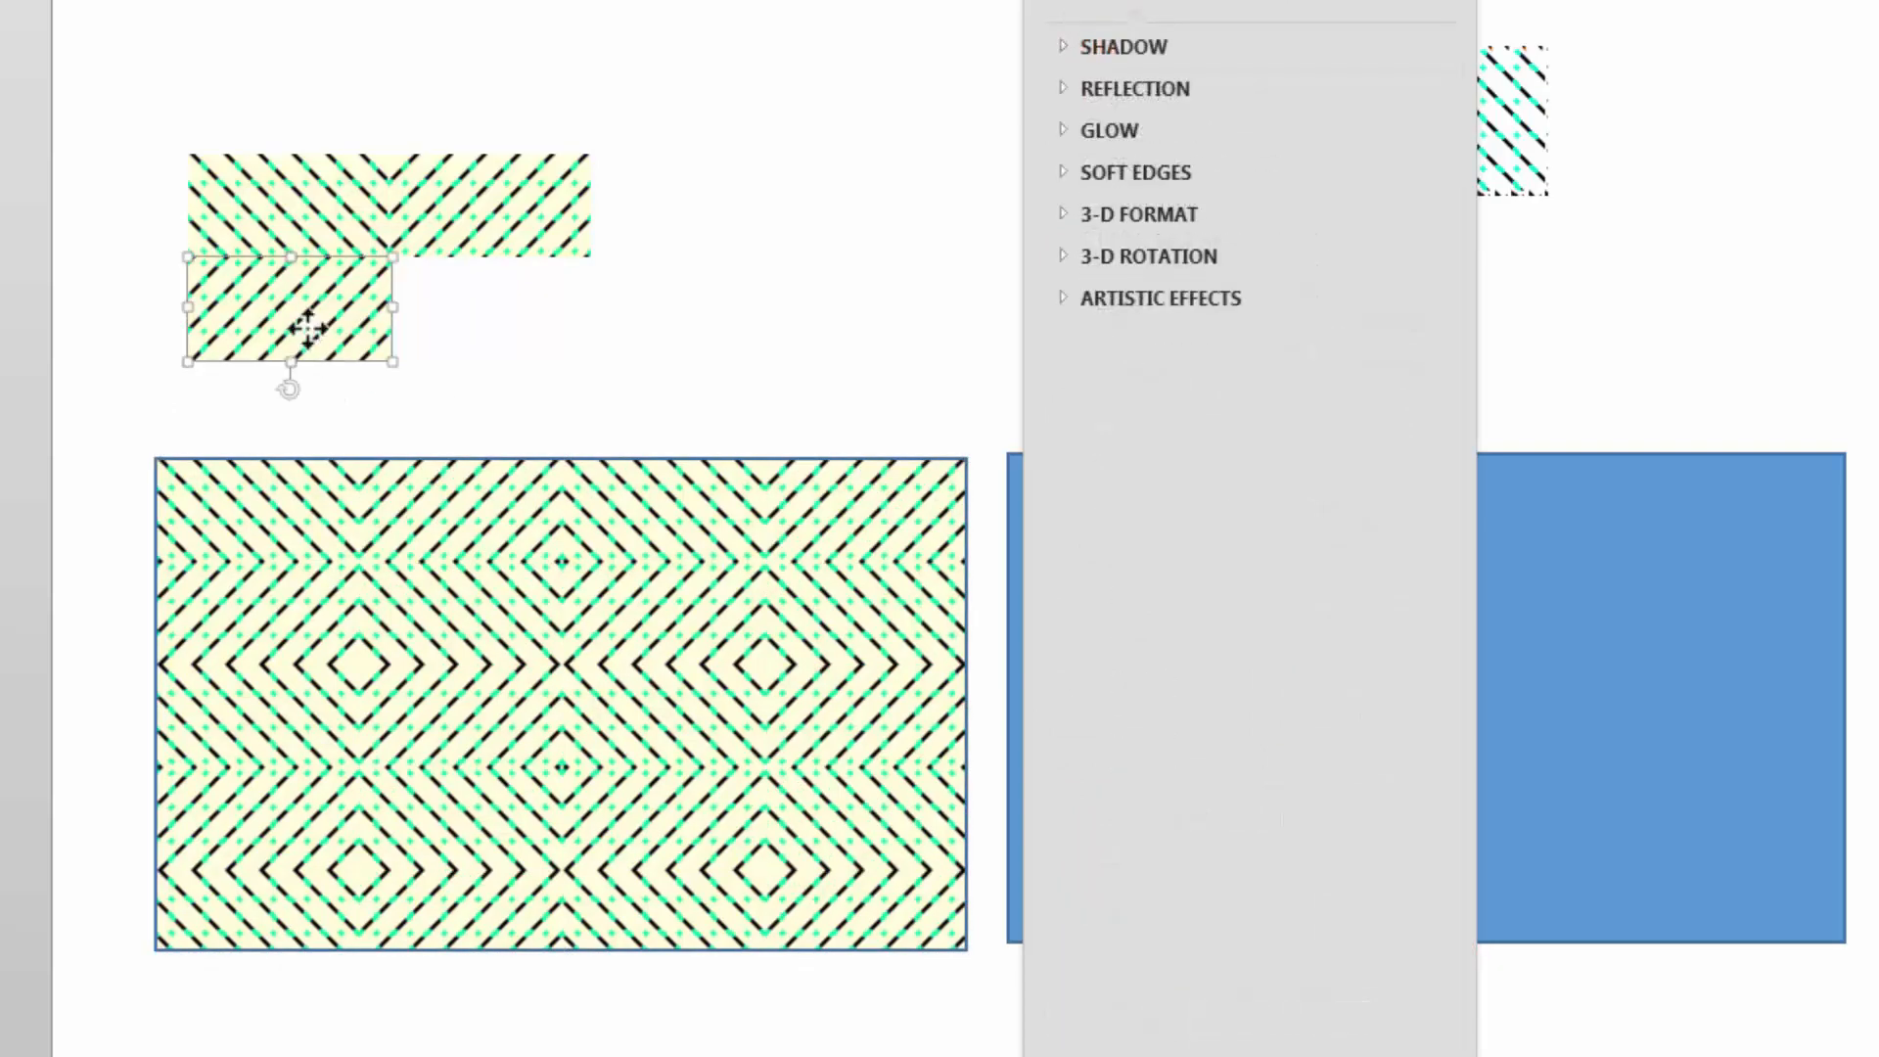
pyautogui.moveTo(308, 325); pyautogui.dragTo(513, 383)
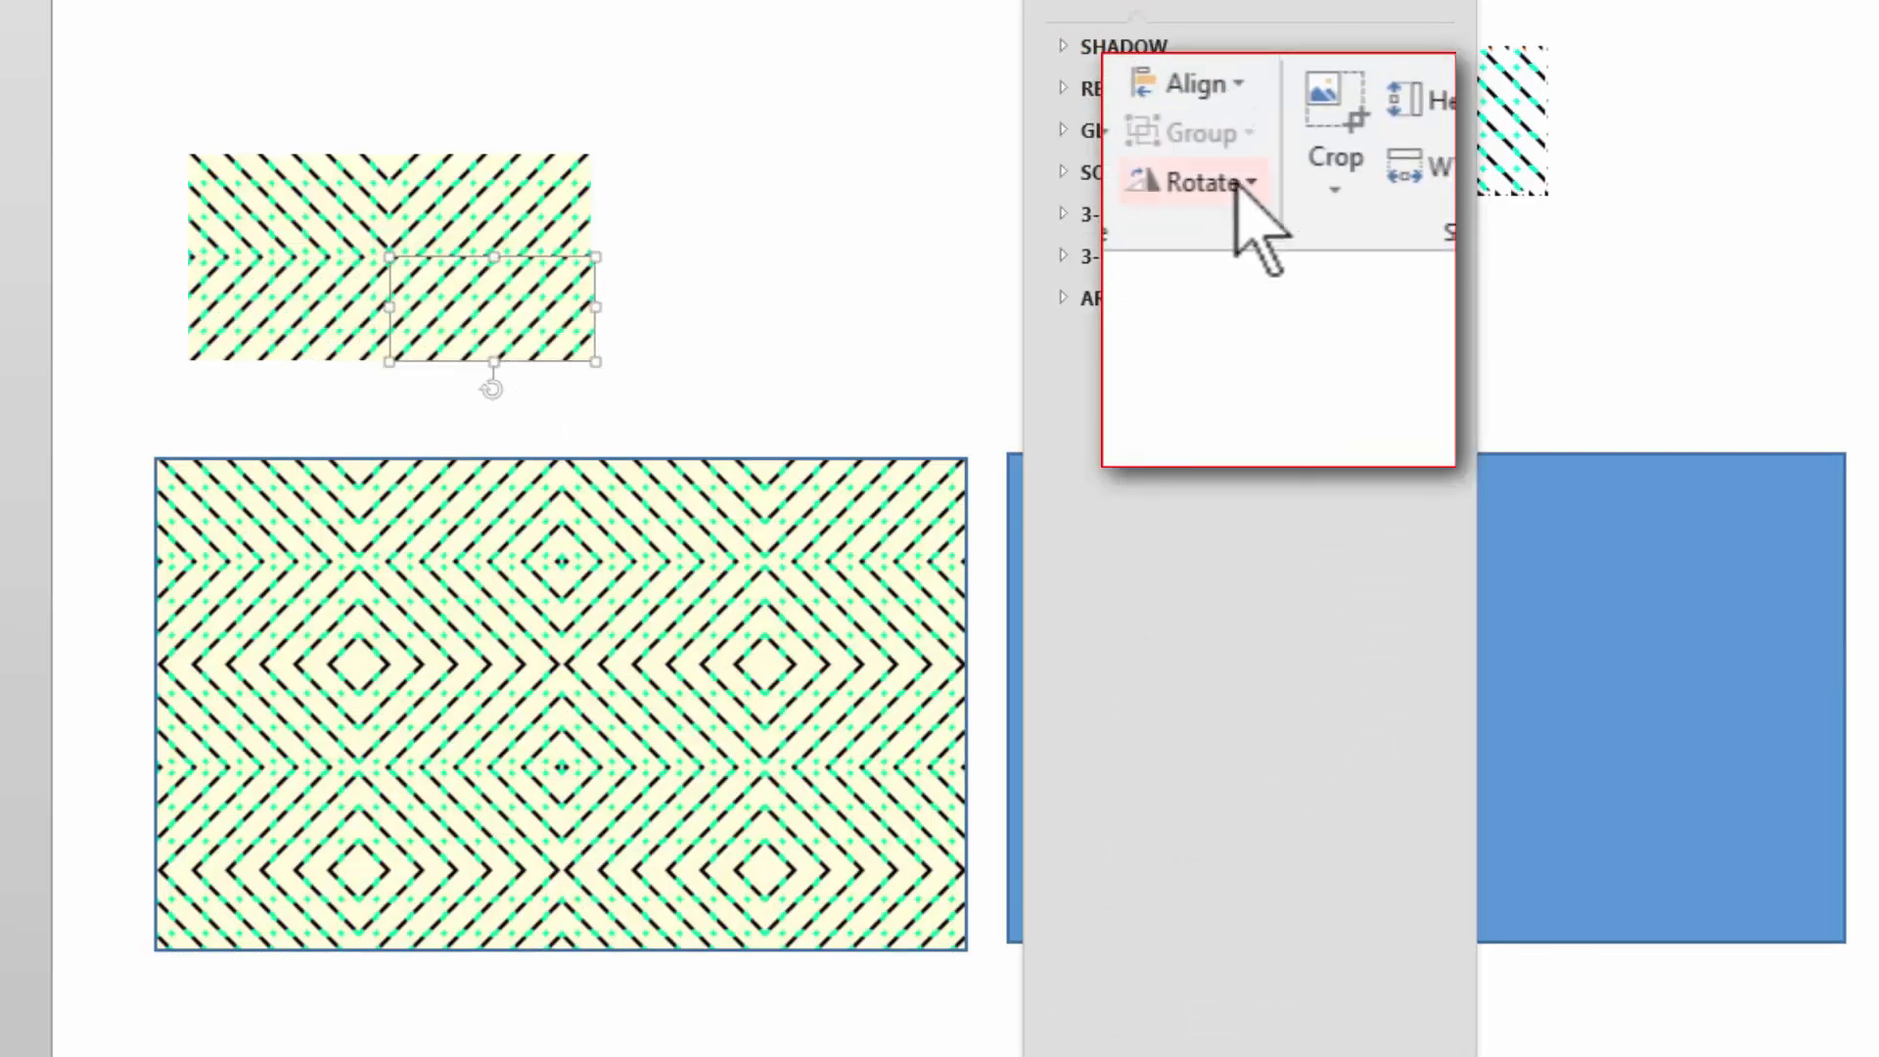
pyautogui.click(1206, 182)
pyautogui.click(1197, 342)
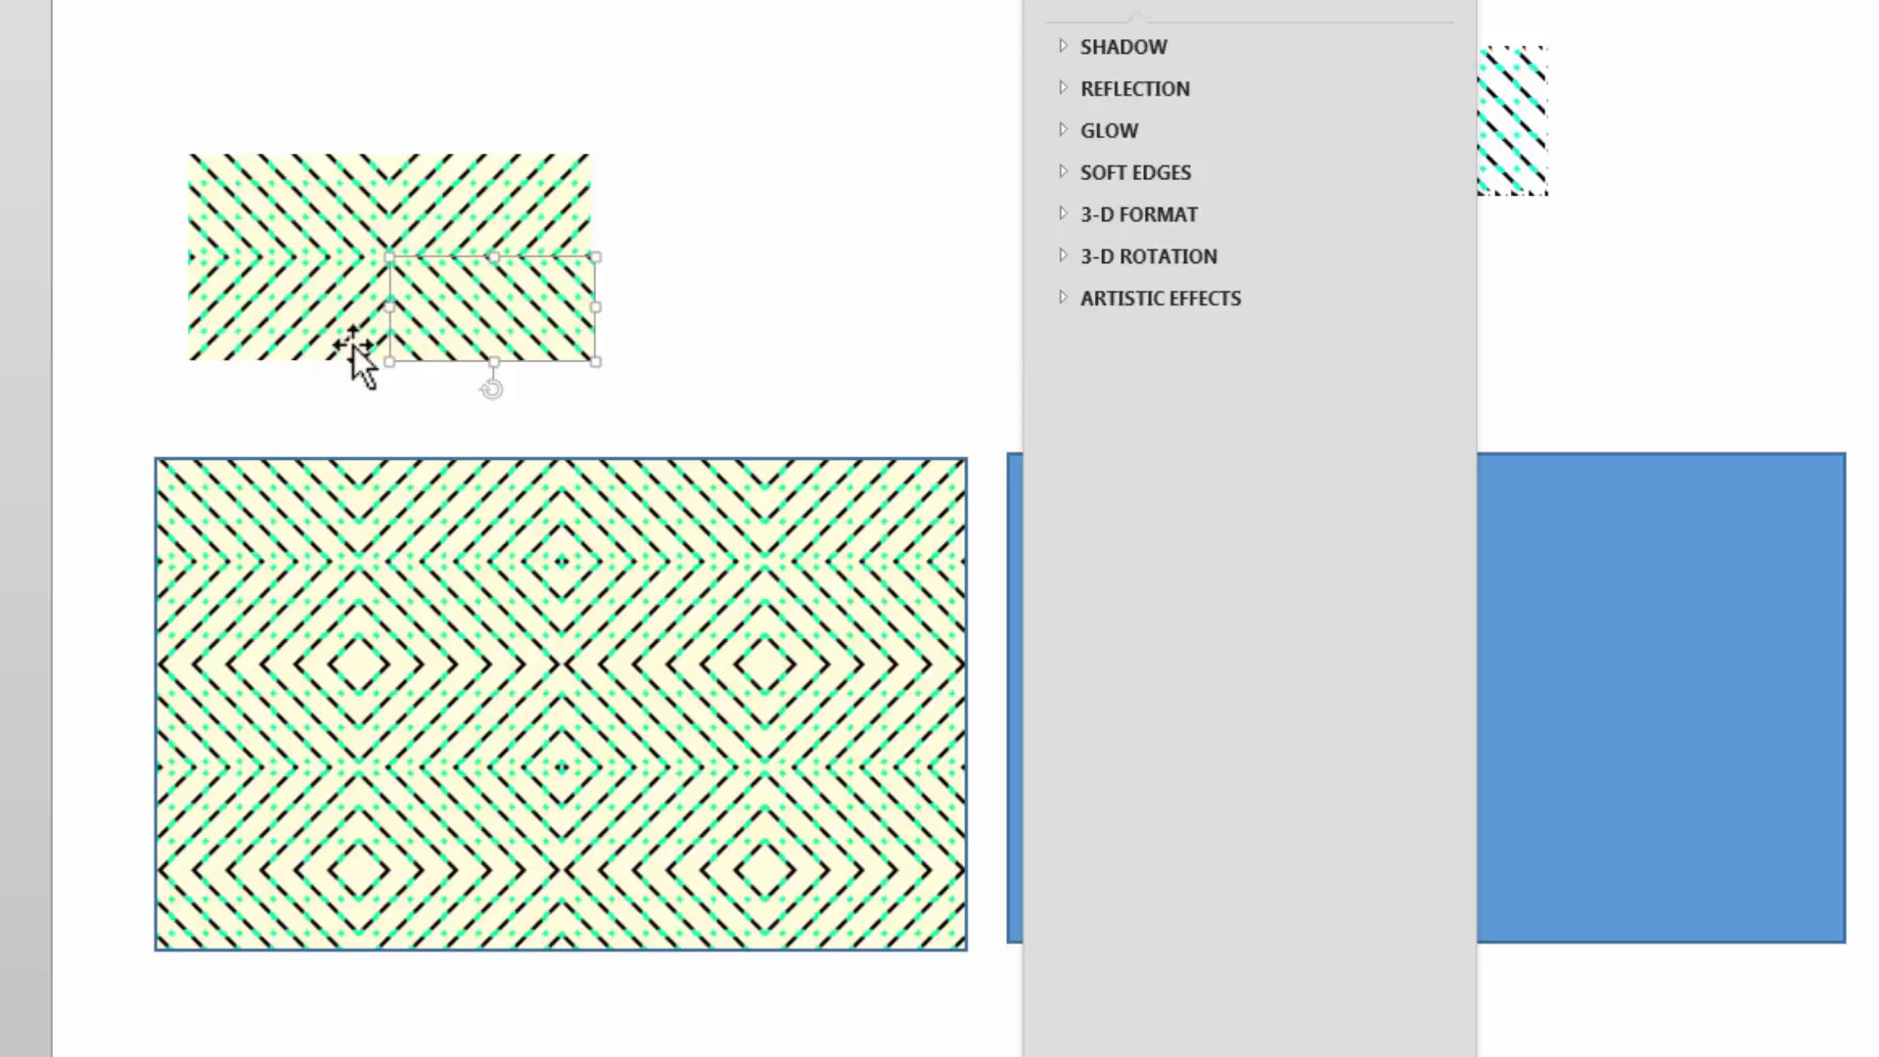
pyautogui.click(760, 240)
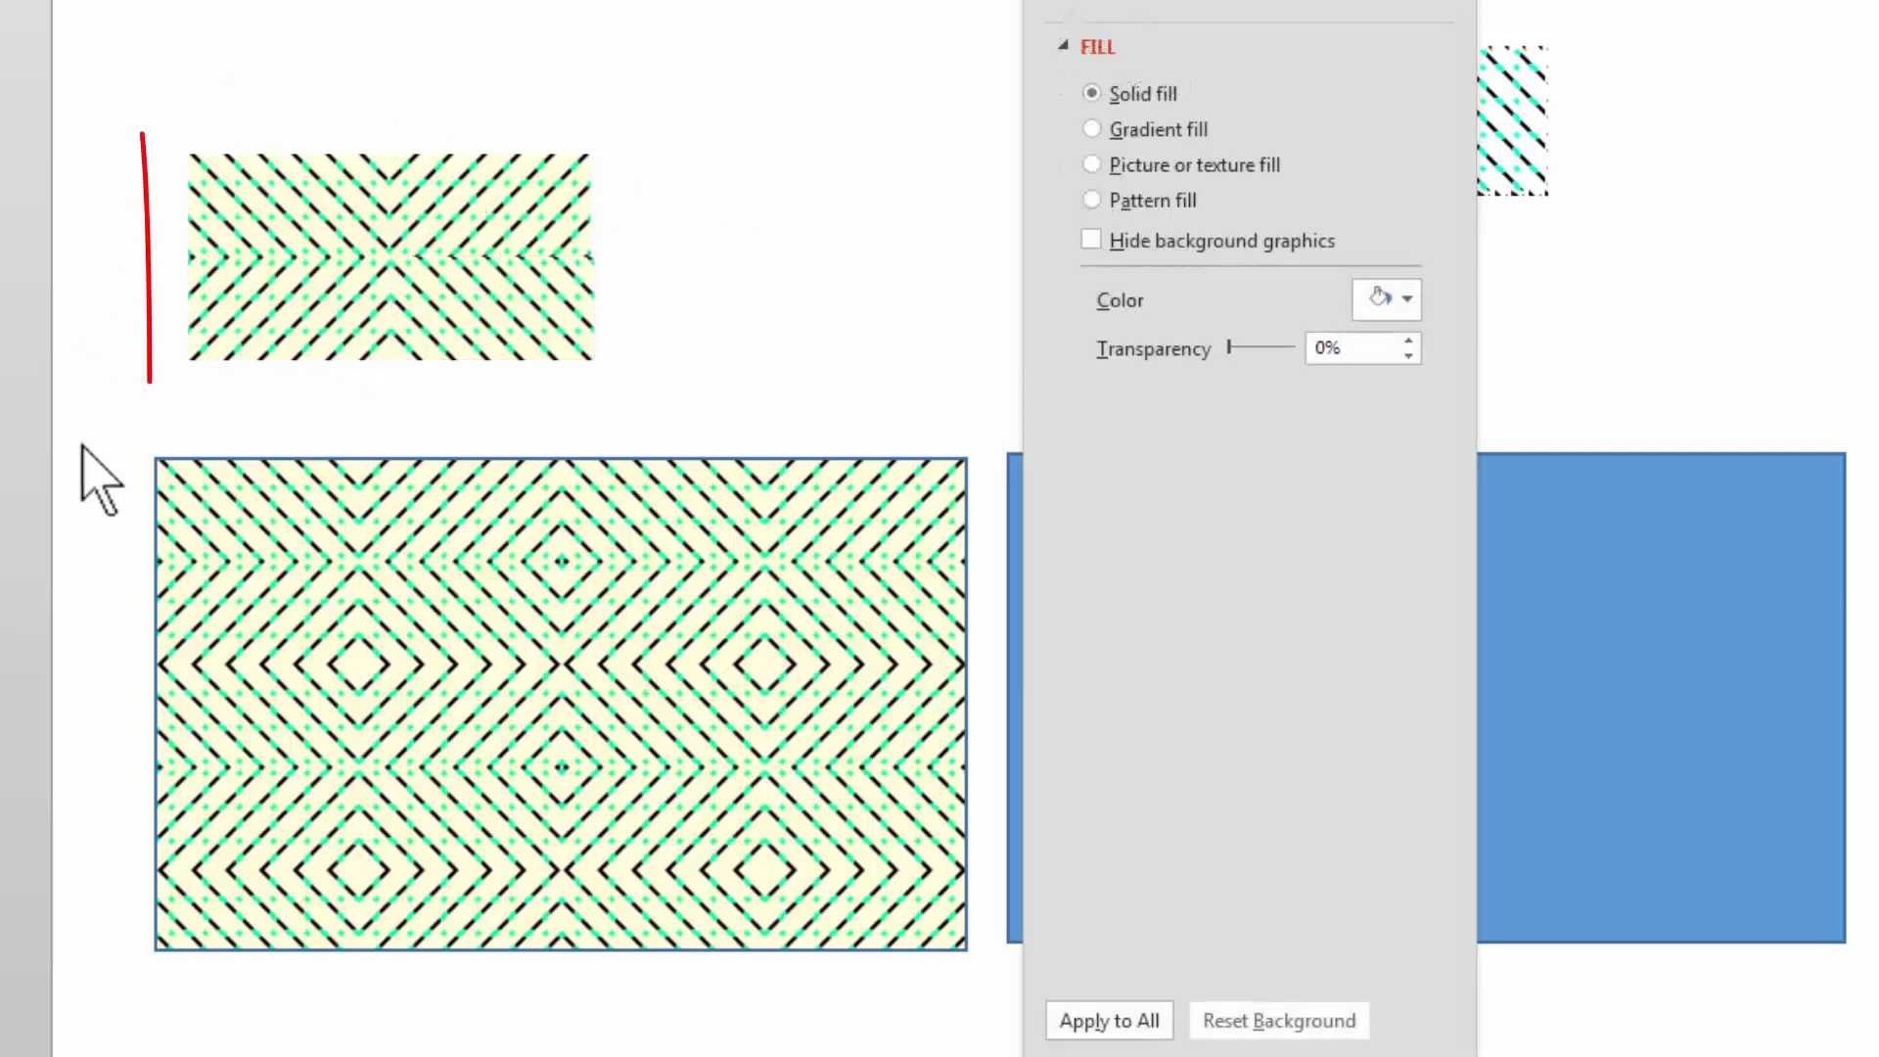
# Select all four small tiles together and move the block slightly up and to the left, away from the left rectangle
pyautogui.moveTo(763, 59)
pyautogui.mouseDown()
pyautogui.moveTo(461, 440)
pyautogui.moveTo(54, 463)
pyautogui.mouseUp()
pyautogui.moveTo(343, 357); pyautogui.dragTo(306, 253)
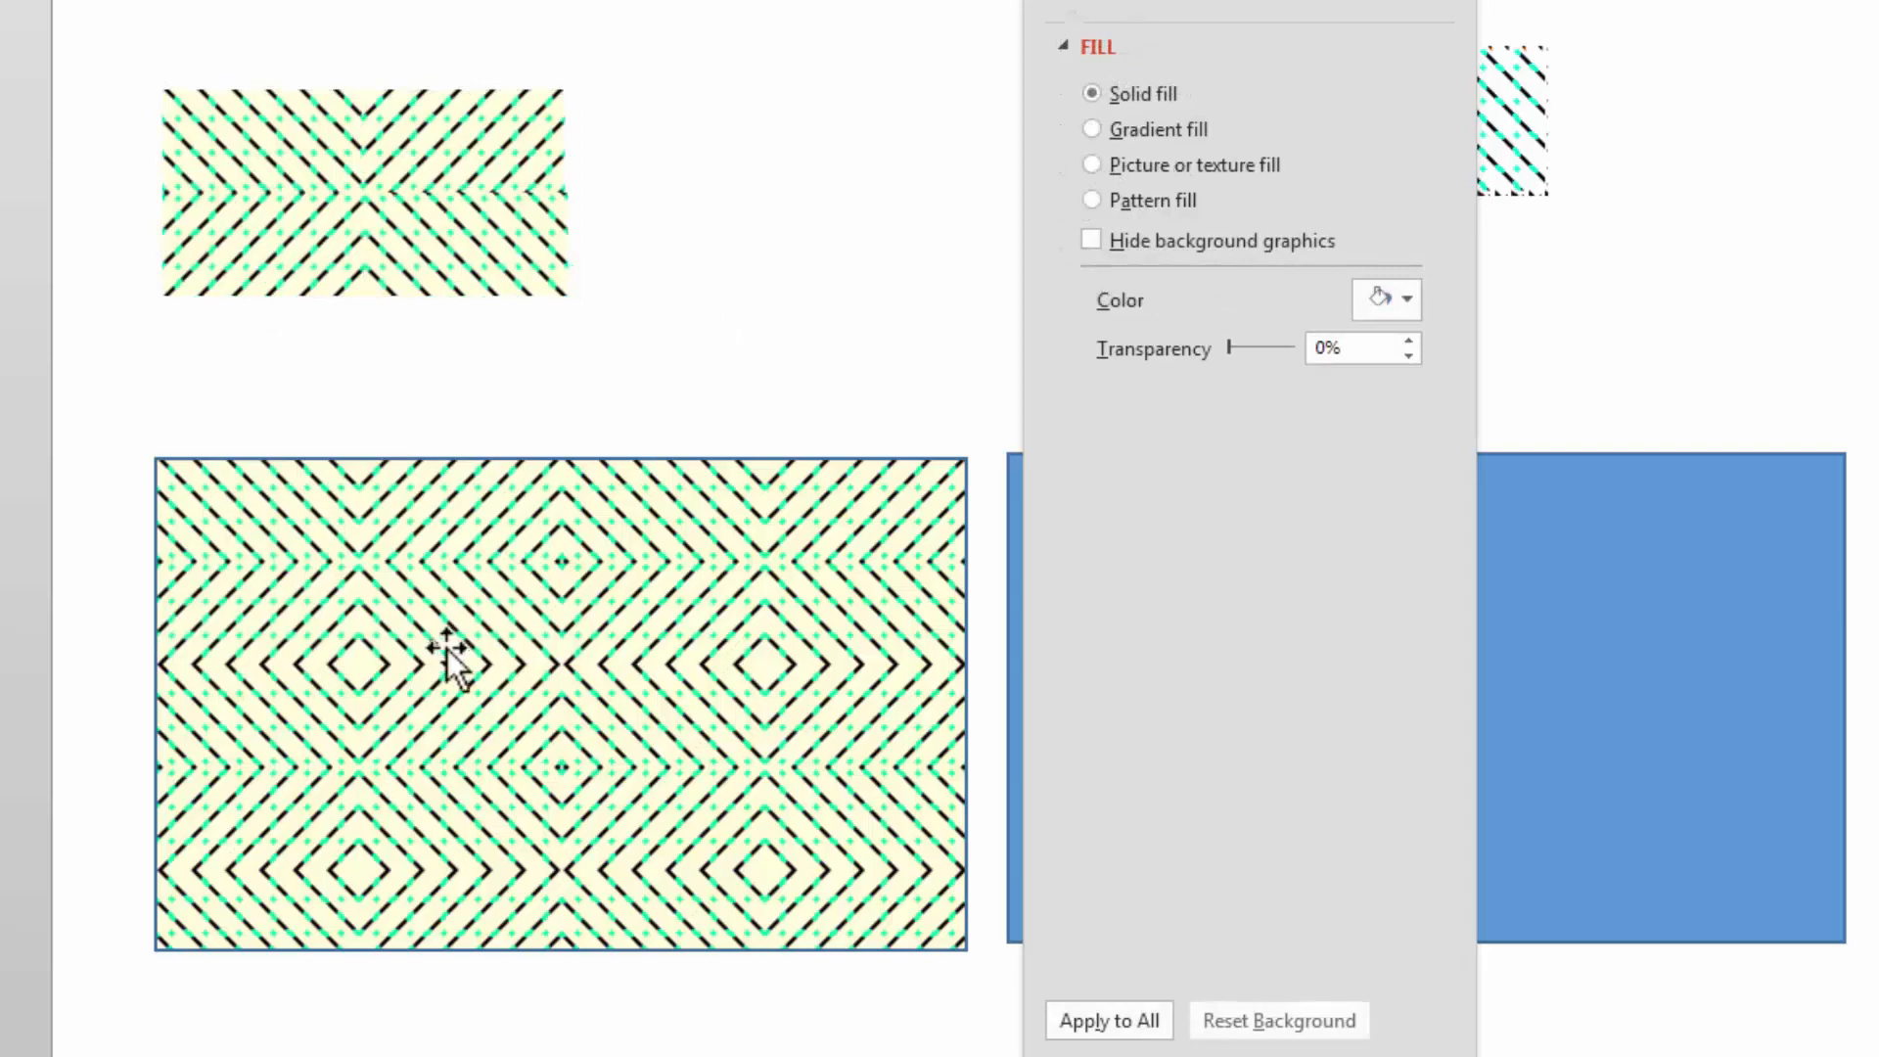
pyautogui.click(553, 612)
pyautogui.click(683, 342)
# Delete the three flipped tile copies, keeping only the original small tile
pyautogui.click(488, 259)
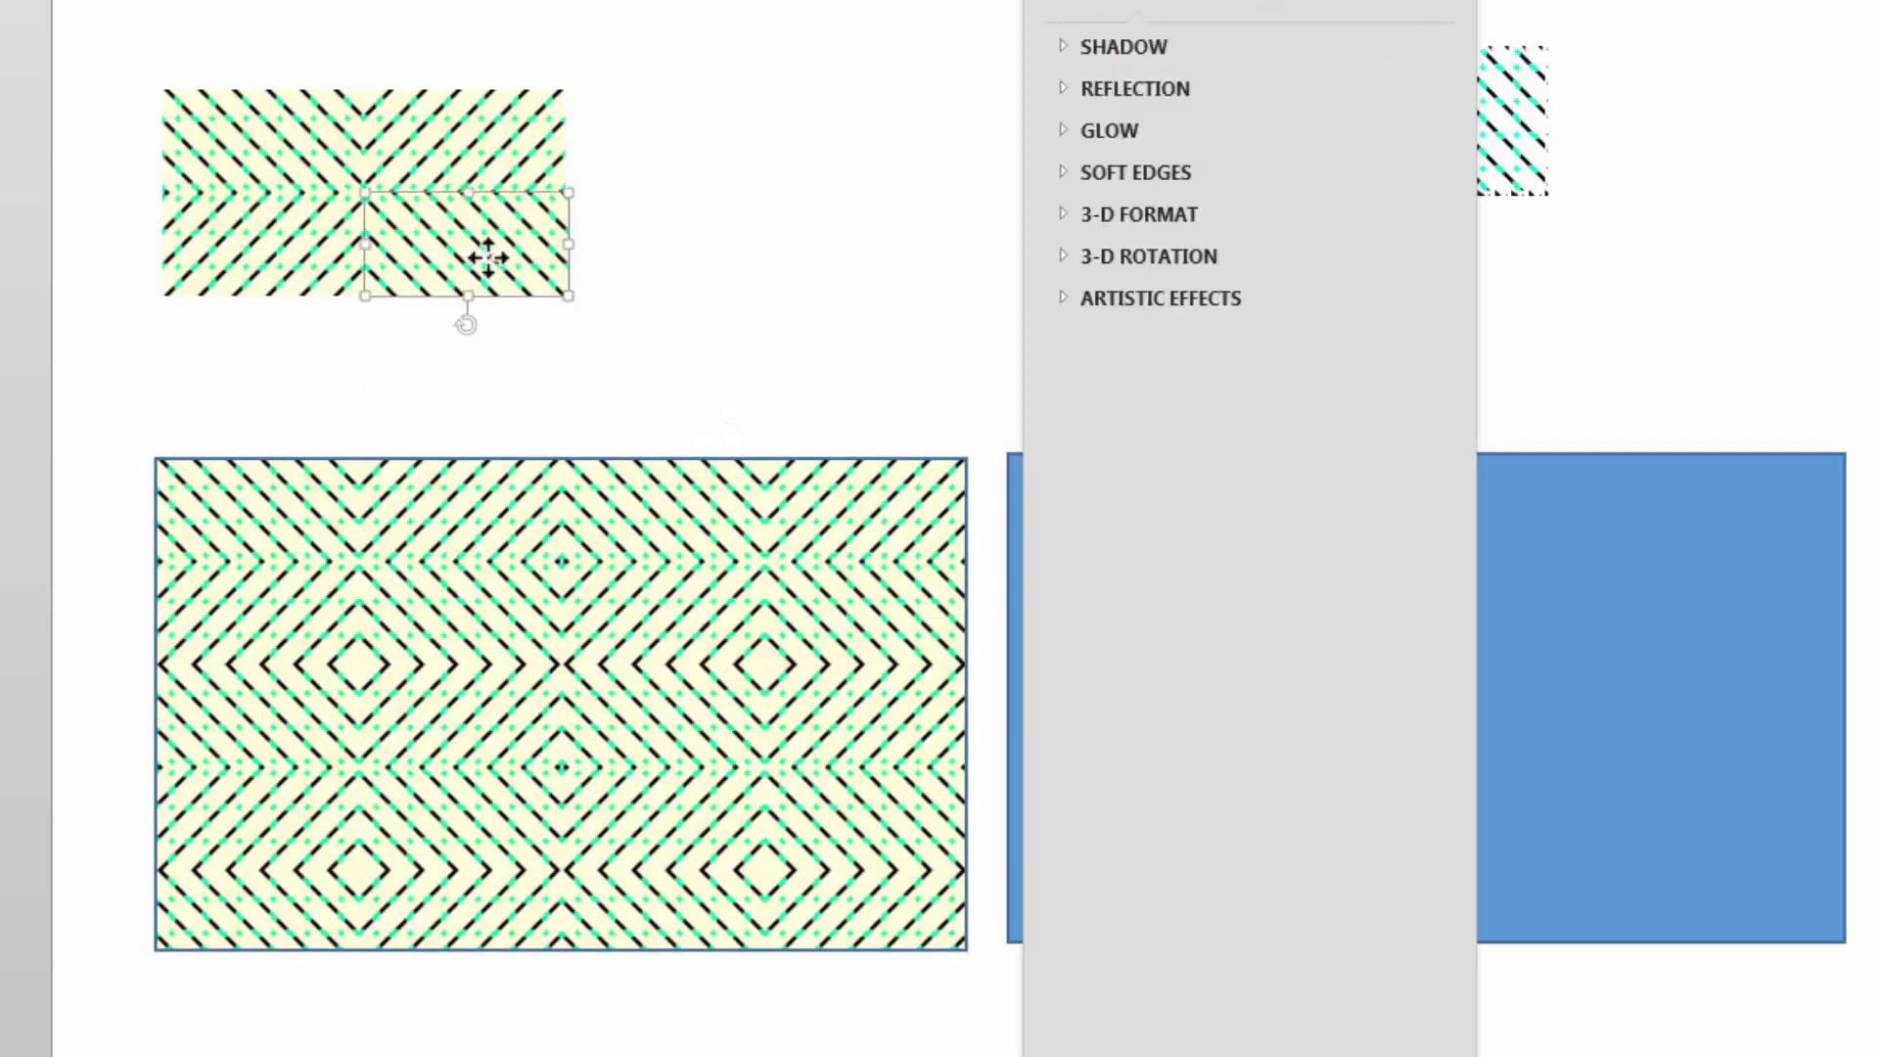
pyautogui.press('Delete')
pyautogui.click(235, 282)
pyautogui.moveTo(235, 281); pyautogui.dragTo(437, 166)
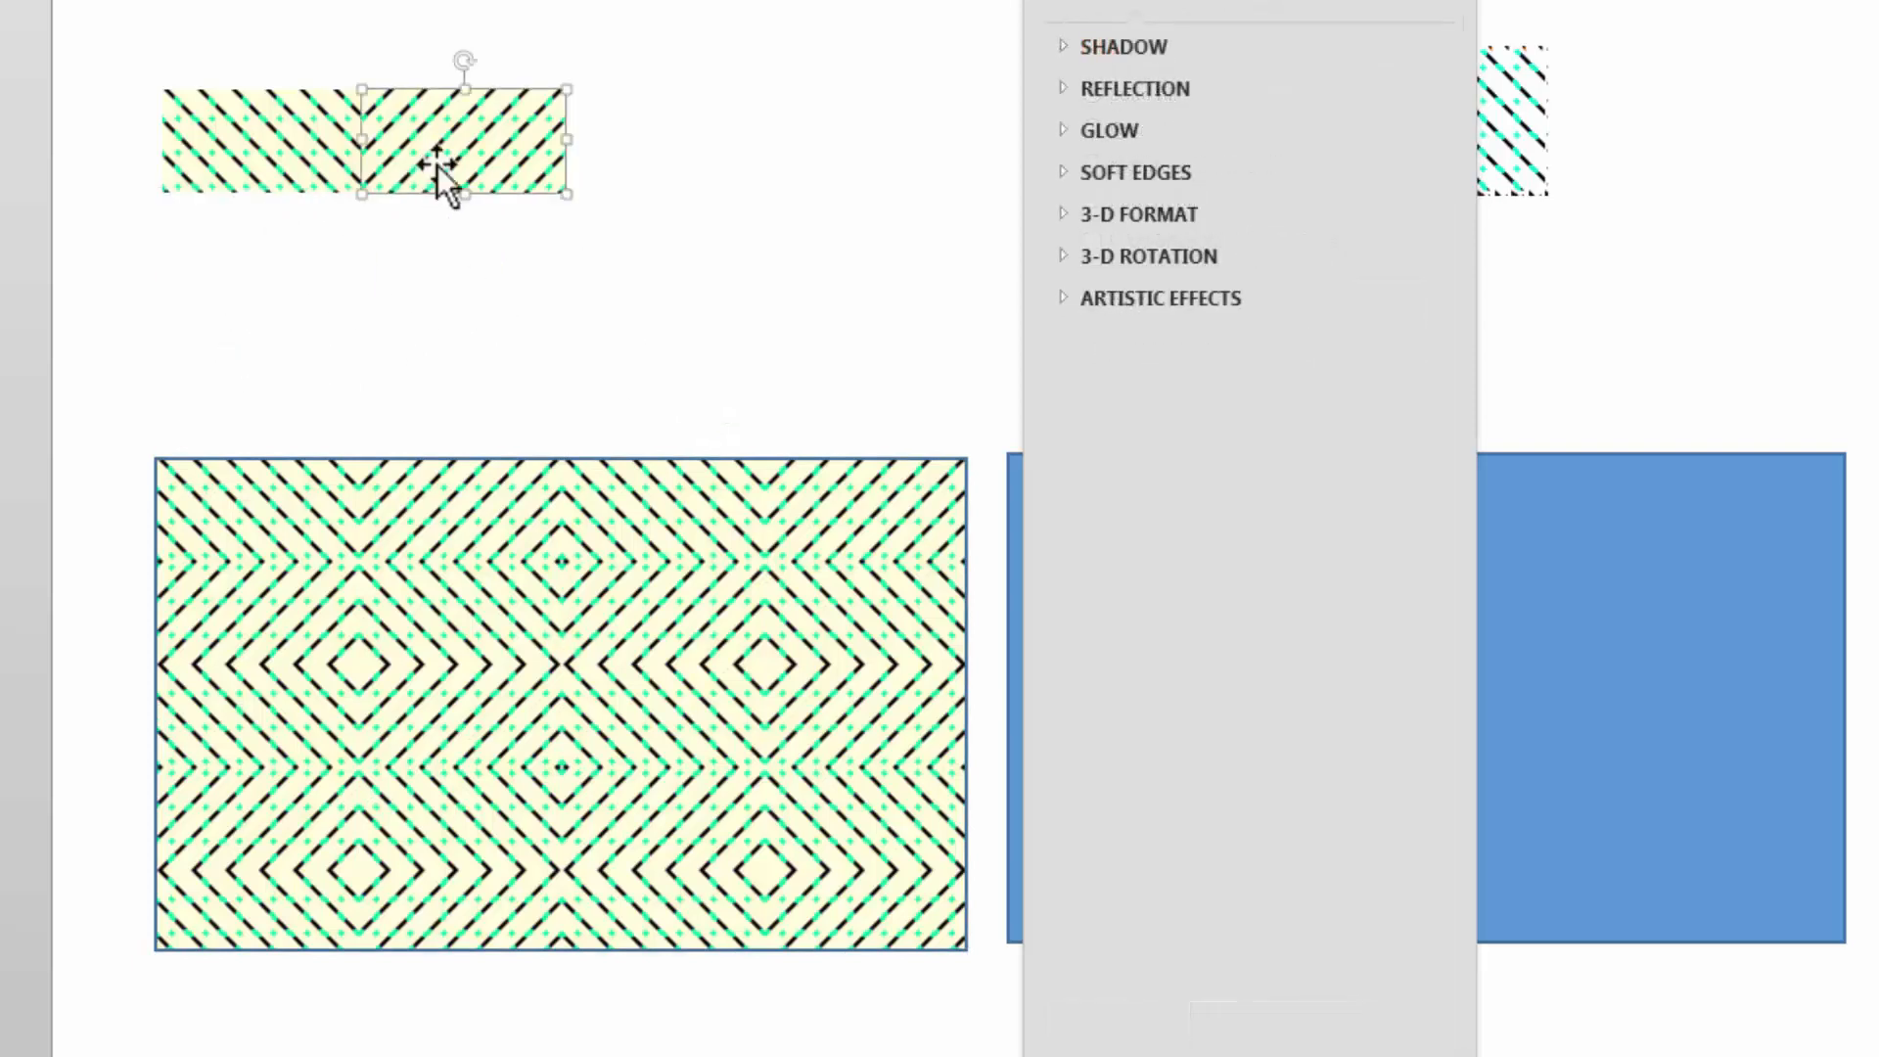
pyautogui.press('Delete')
# Apply a picture or texture fill with the small tile pattern to the letters of TEXT
pyautogui.click(265, 159)
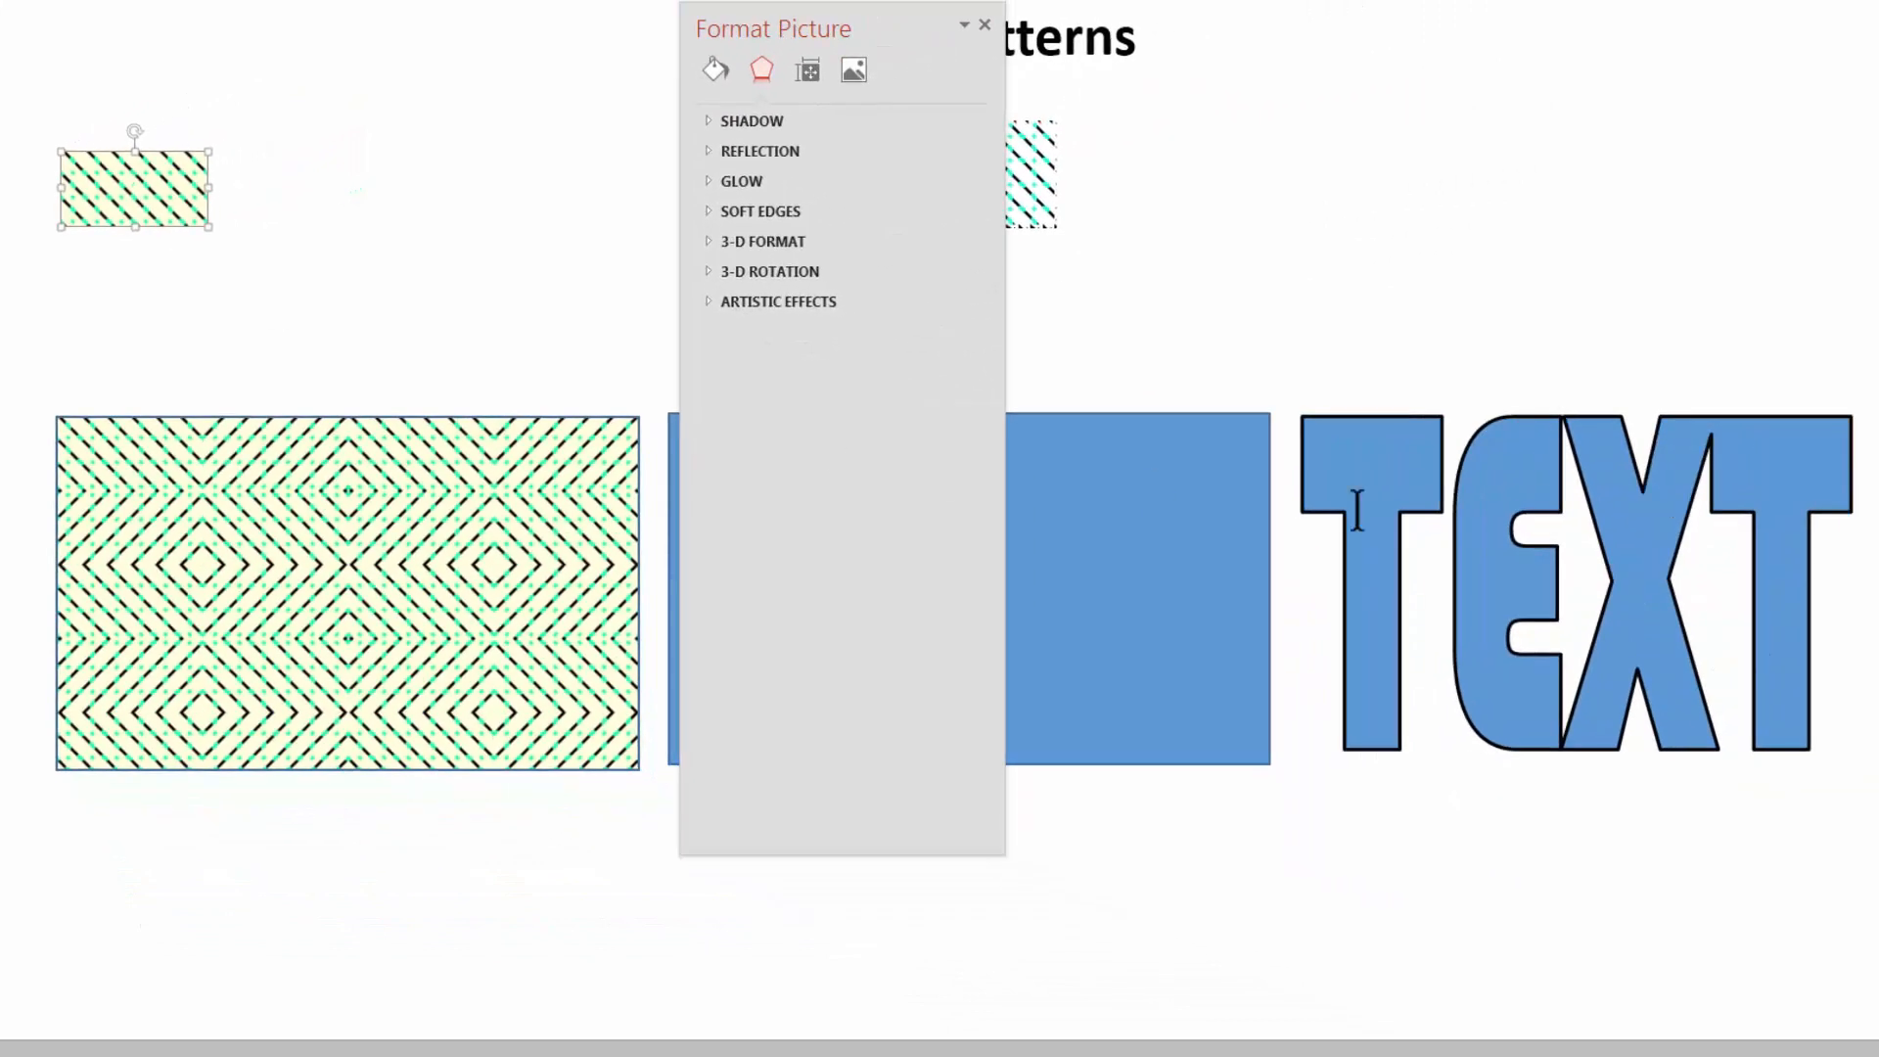
pyautogui.click(1441, 475)
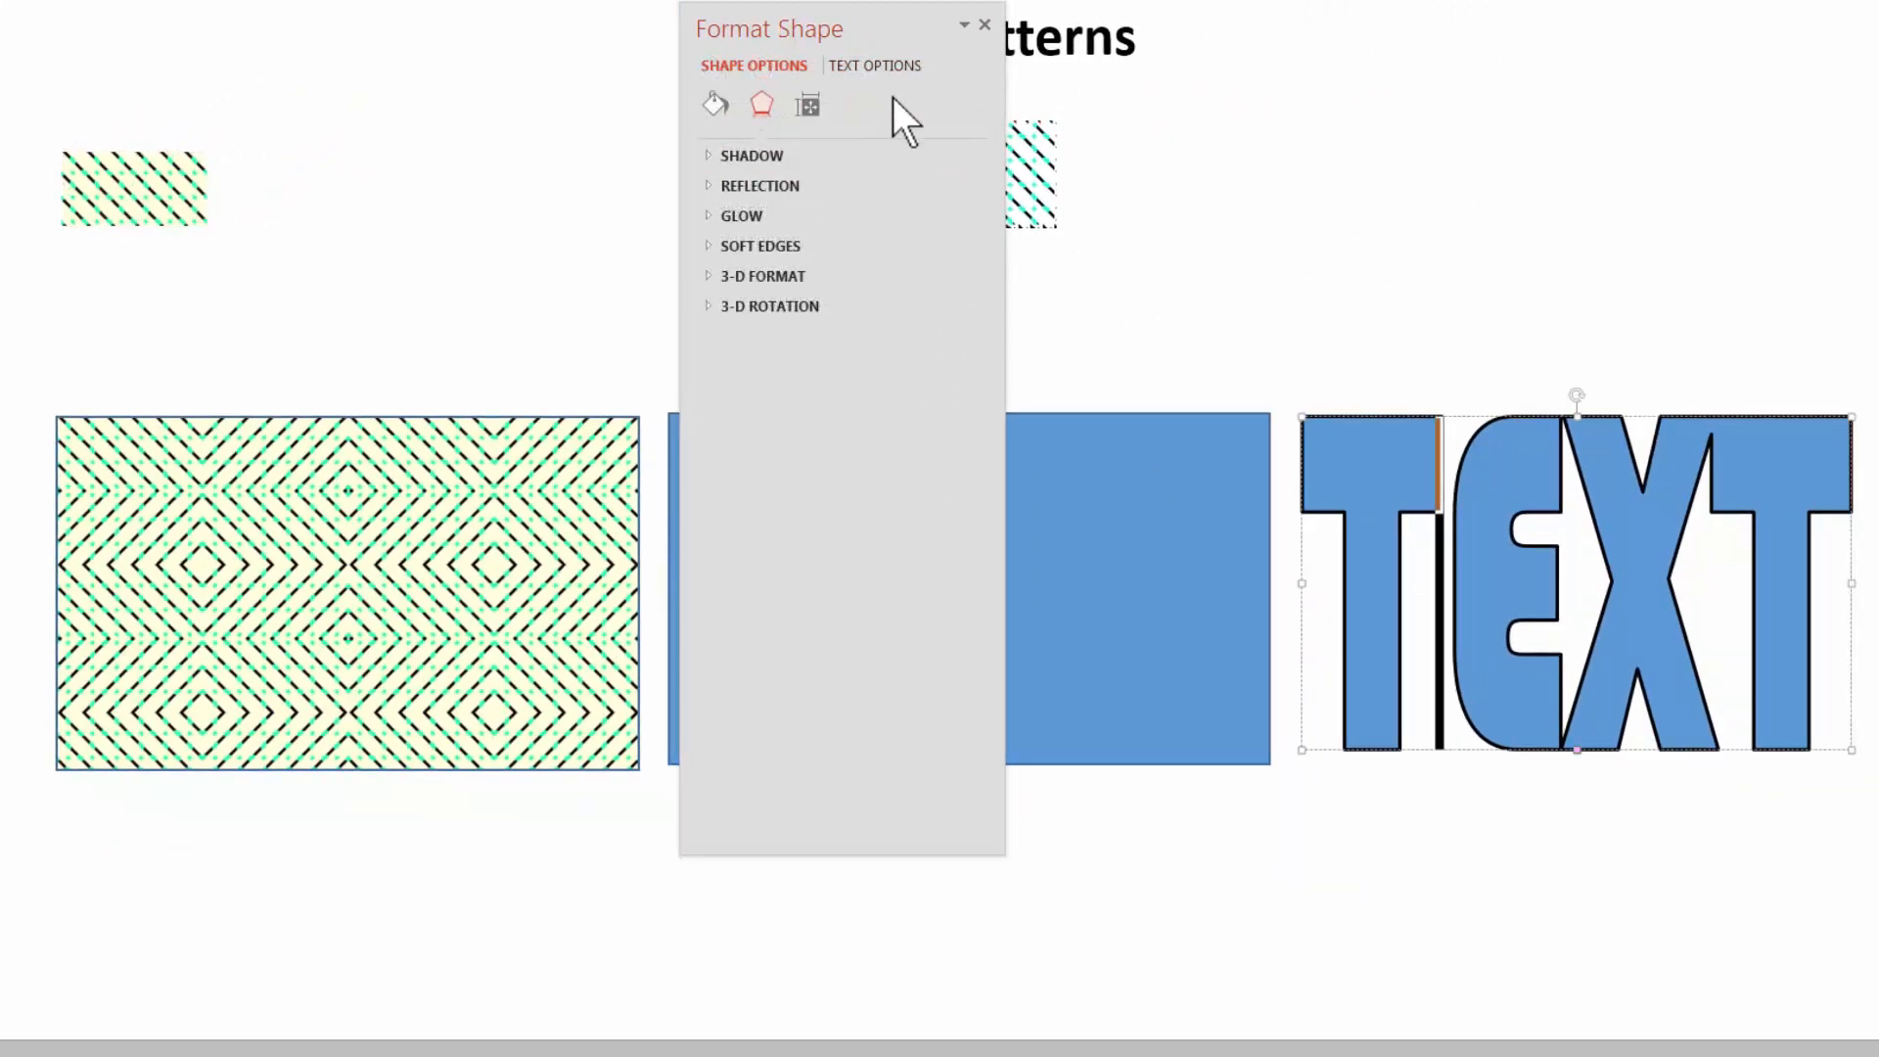
pyautogui.click(895, 69)
pyautogui.click(720, 105)
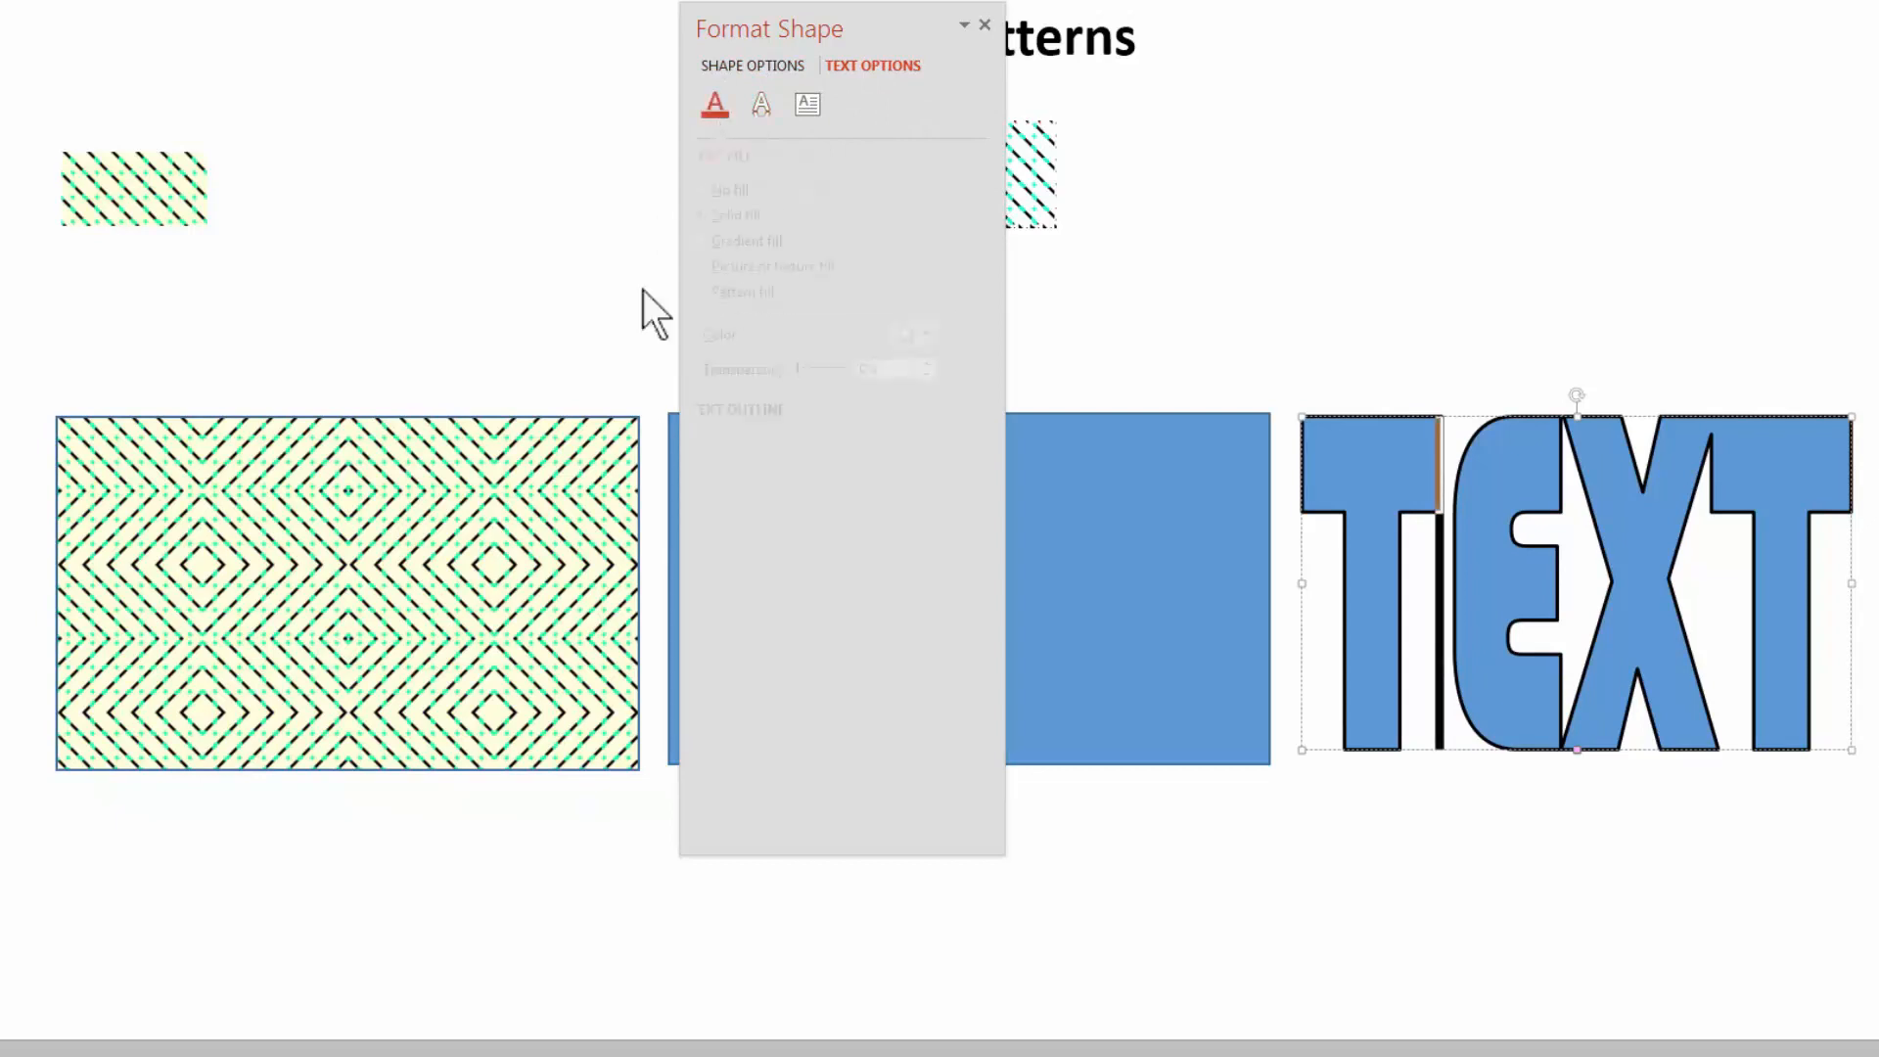
pyautogui.click(777, 271)
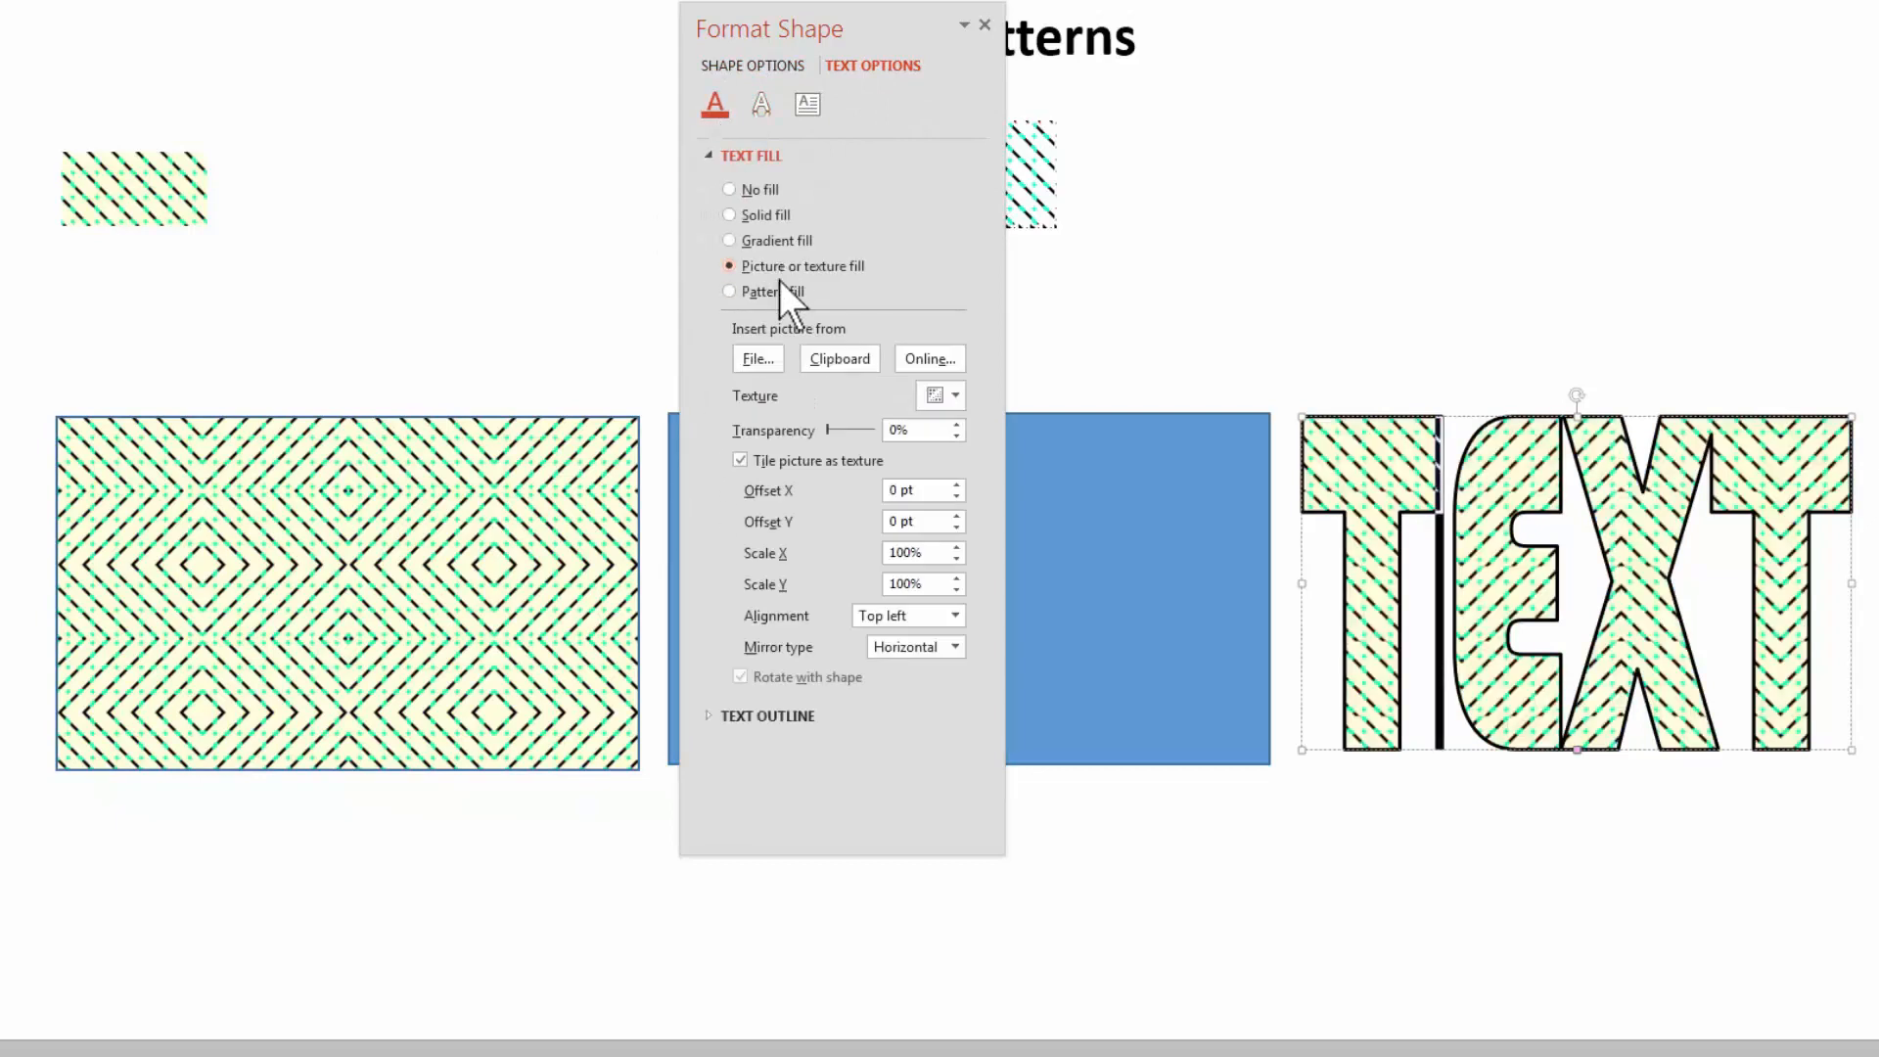
# Try the Both and Vertical mirror types on the TEXT fill, ending with Horizontal
pyautogui.click(949, 646)
pyautogui.click(932, 730)
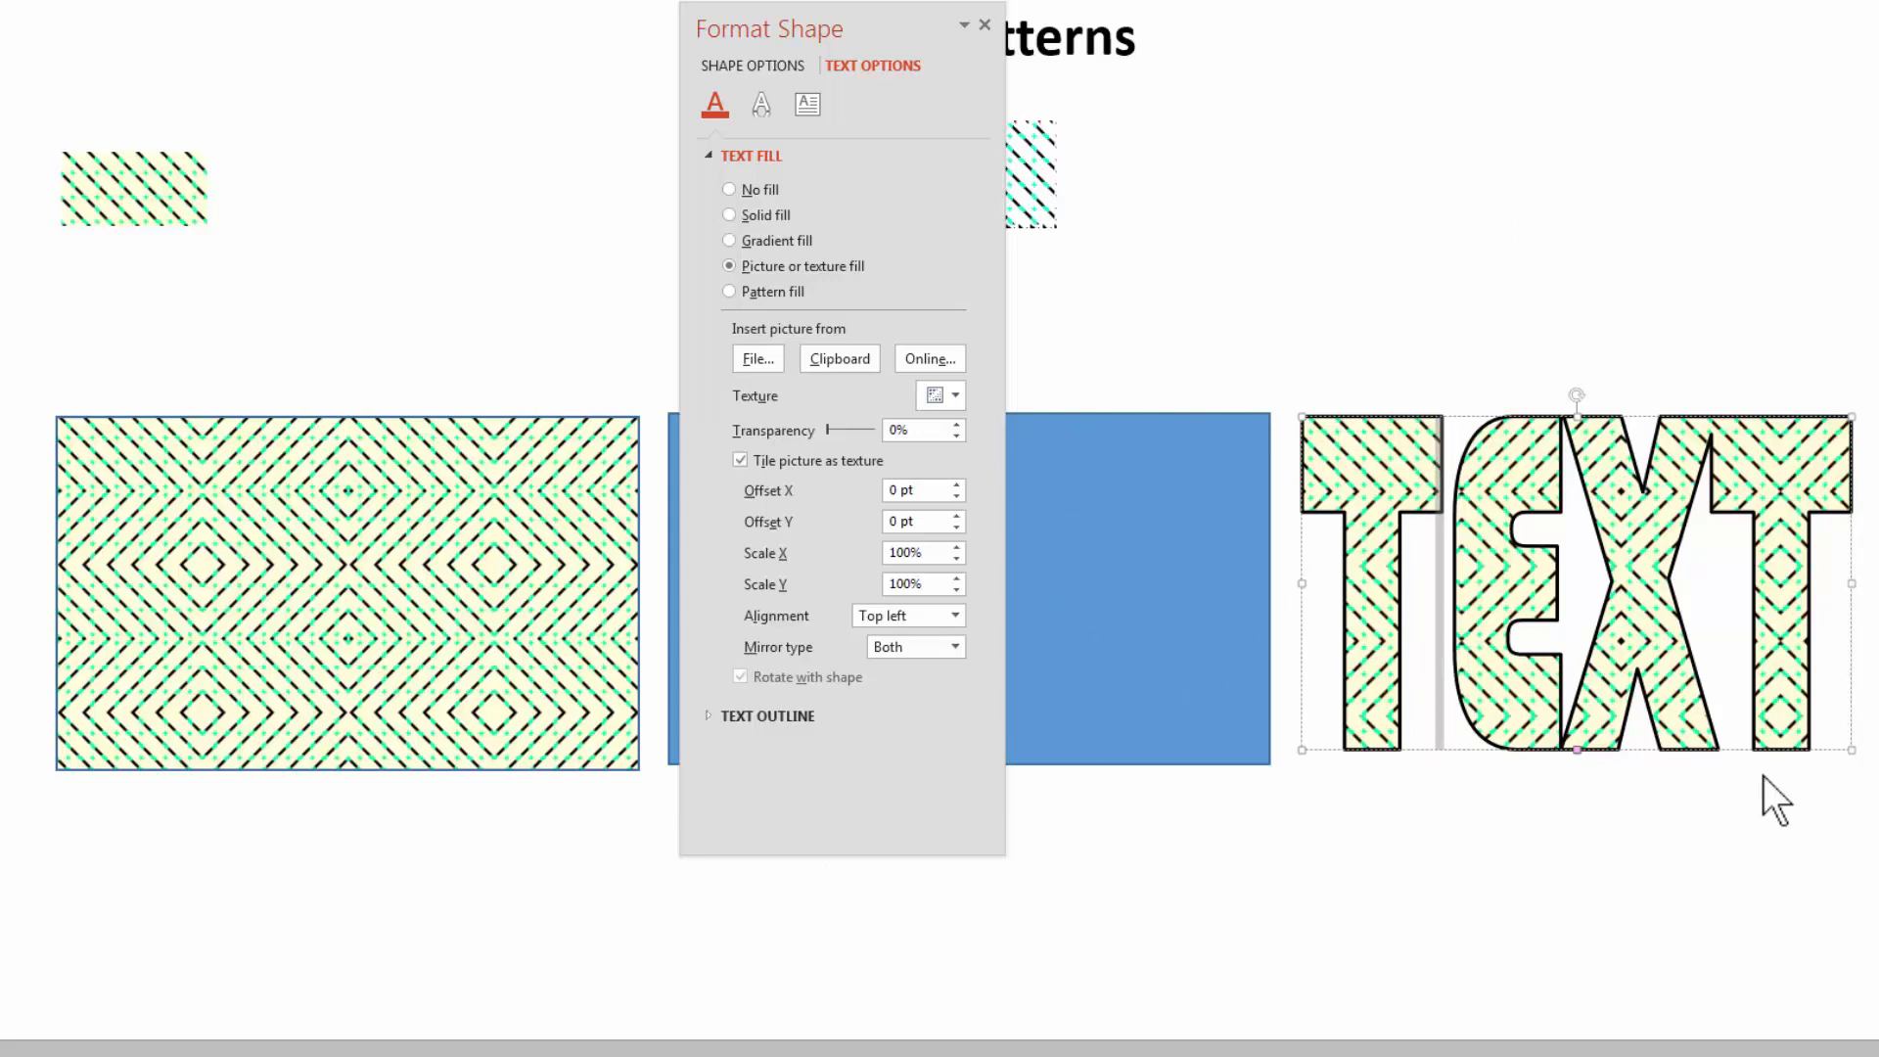
pyautogui.click(952, 648)
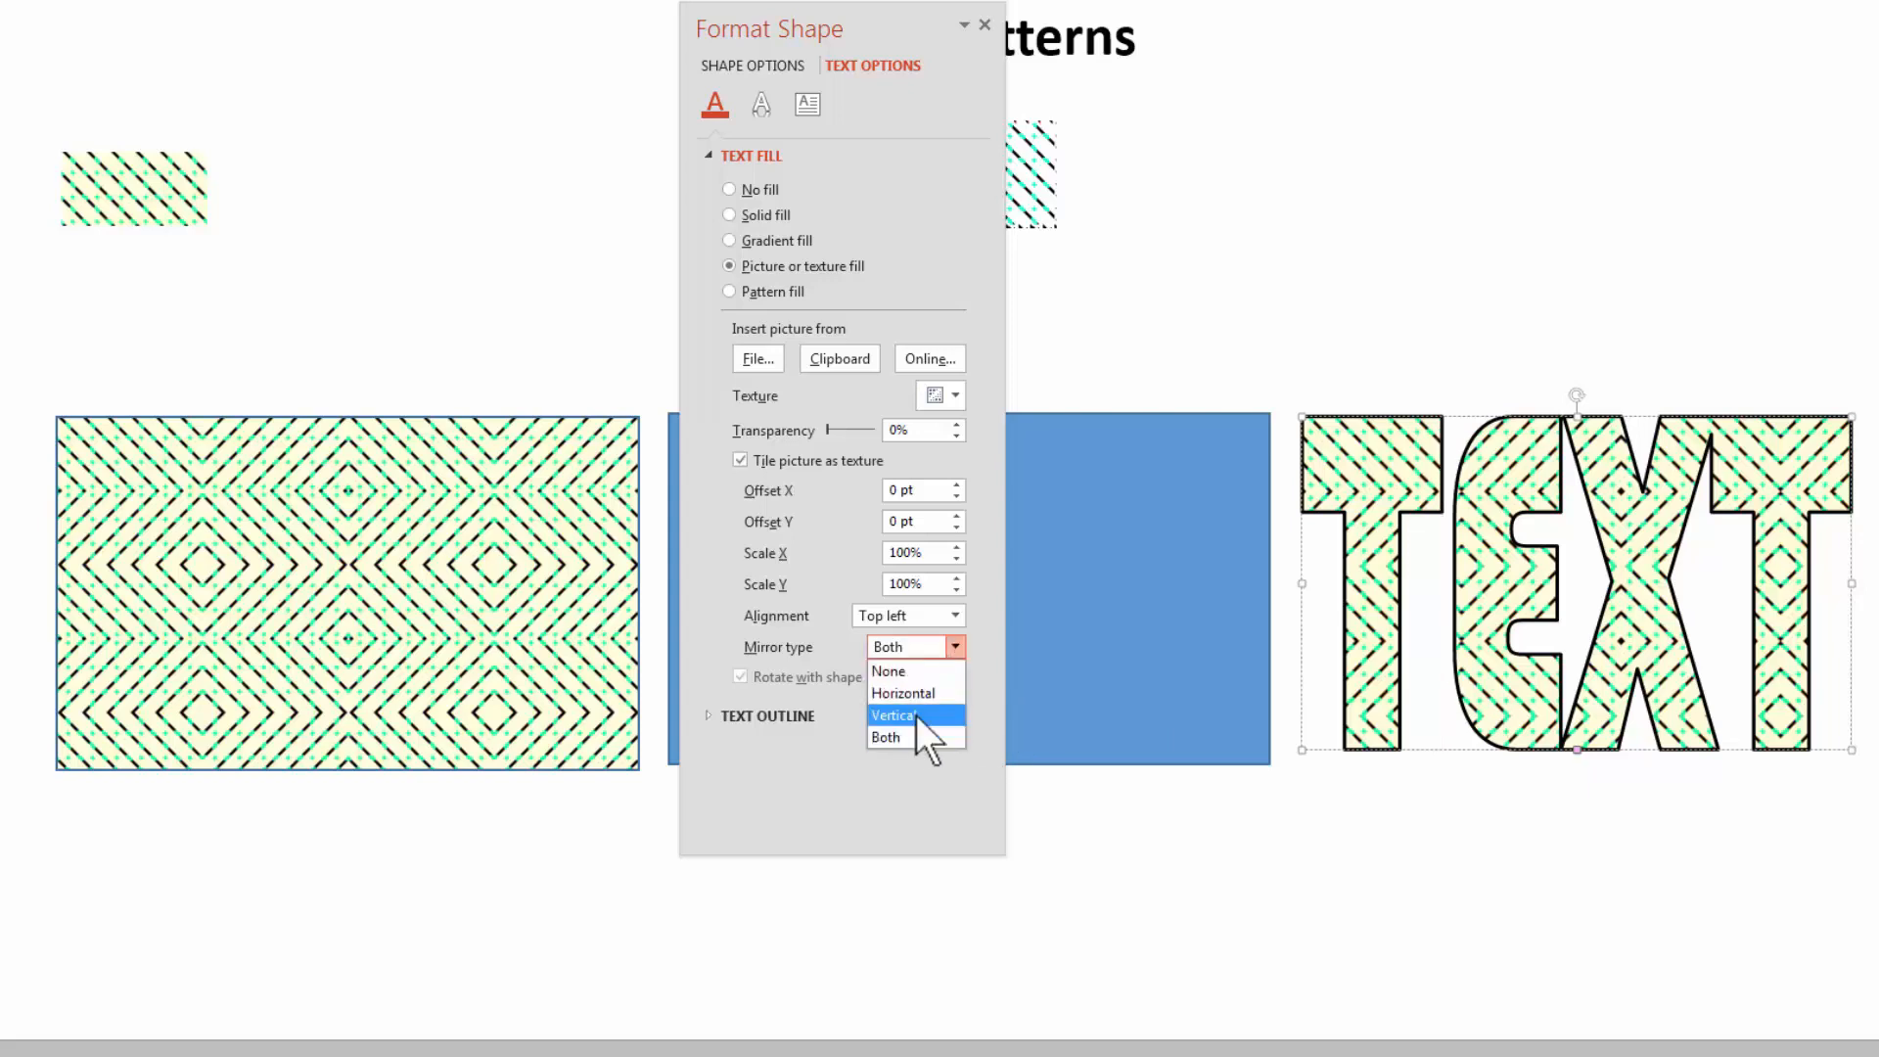
pyautogui.click(916, 714)
pyautogui.click(955, 650)
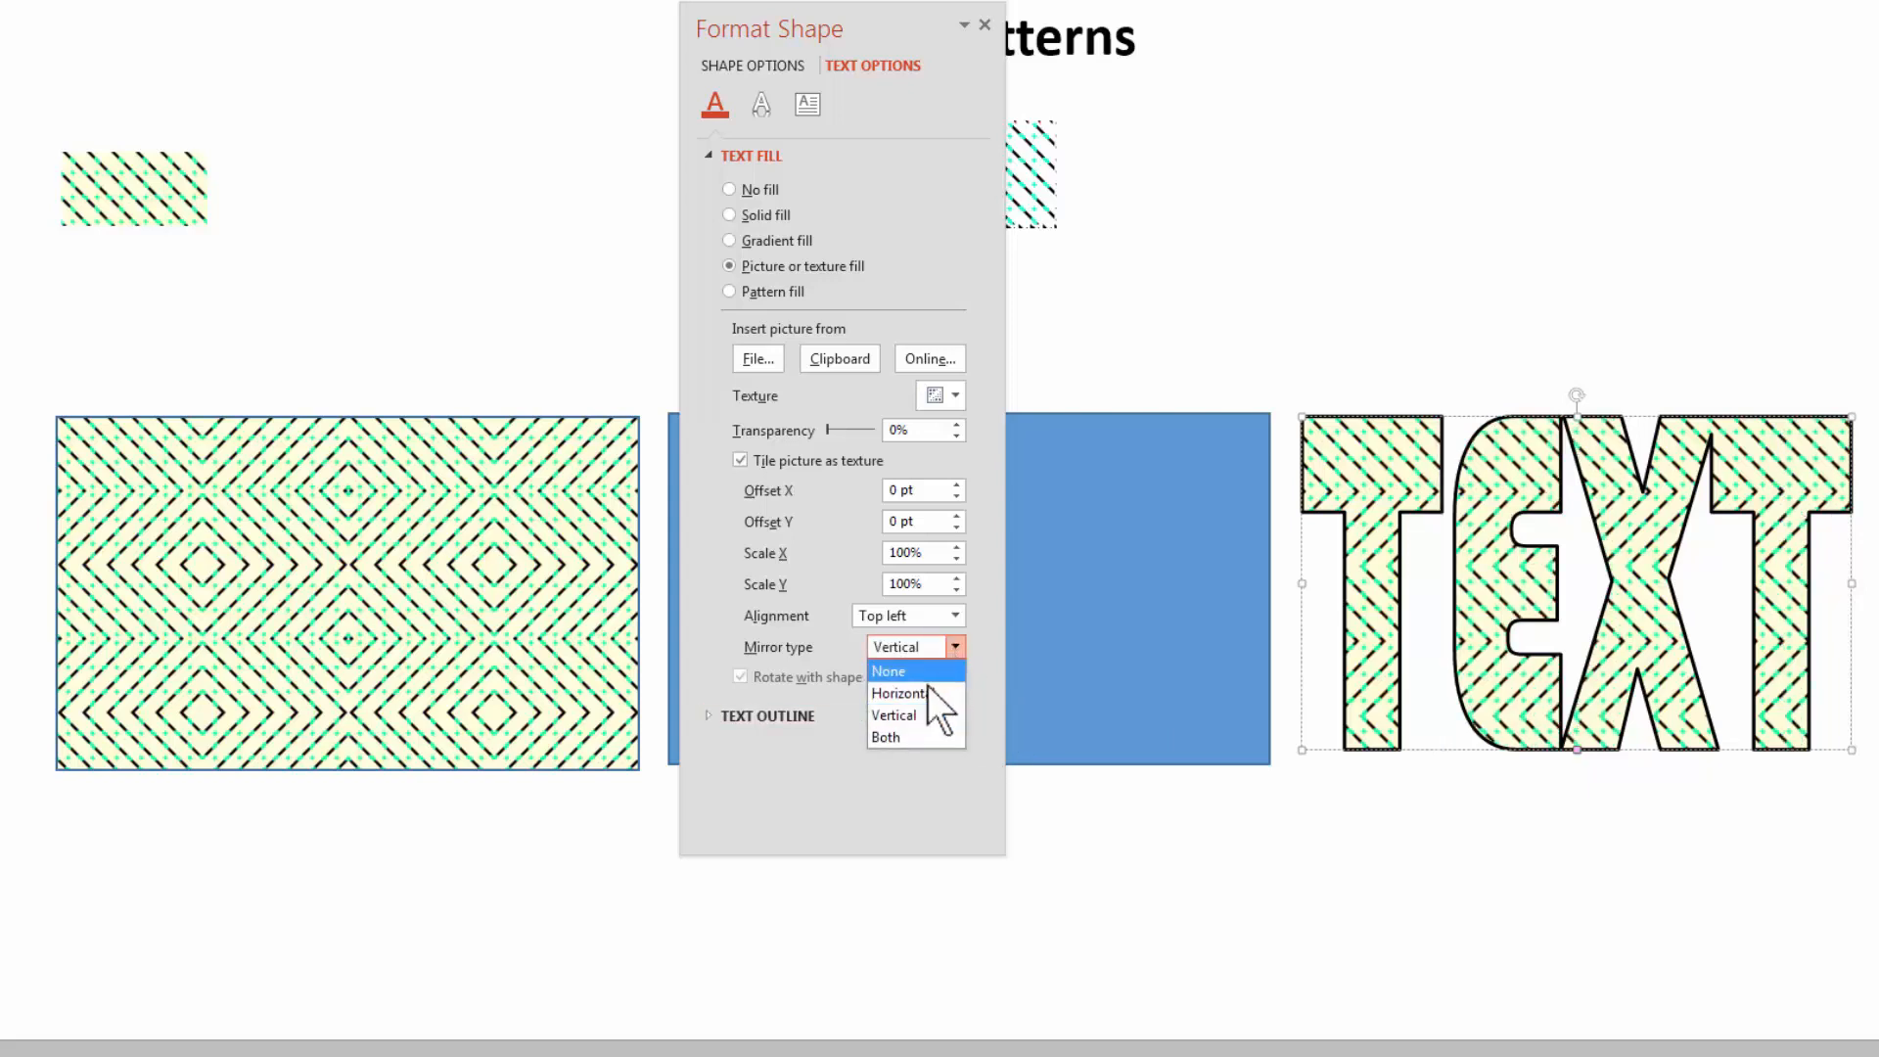
pyautogui.click(922, 695)
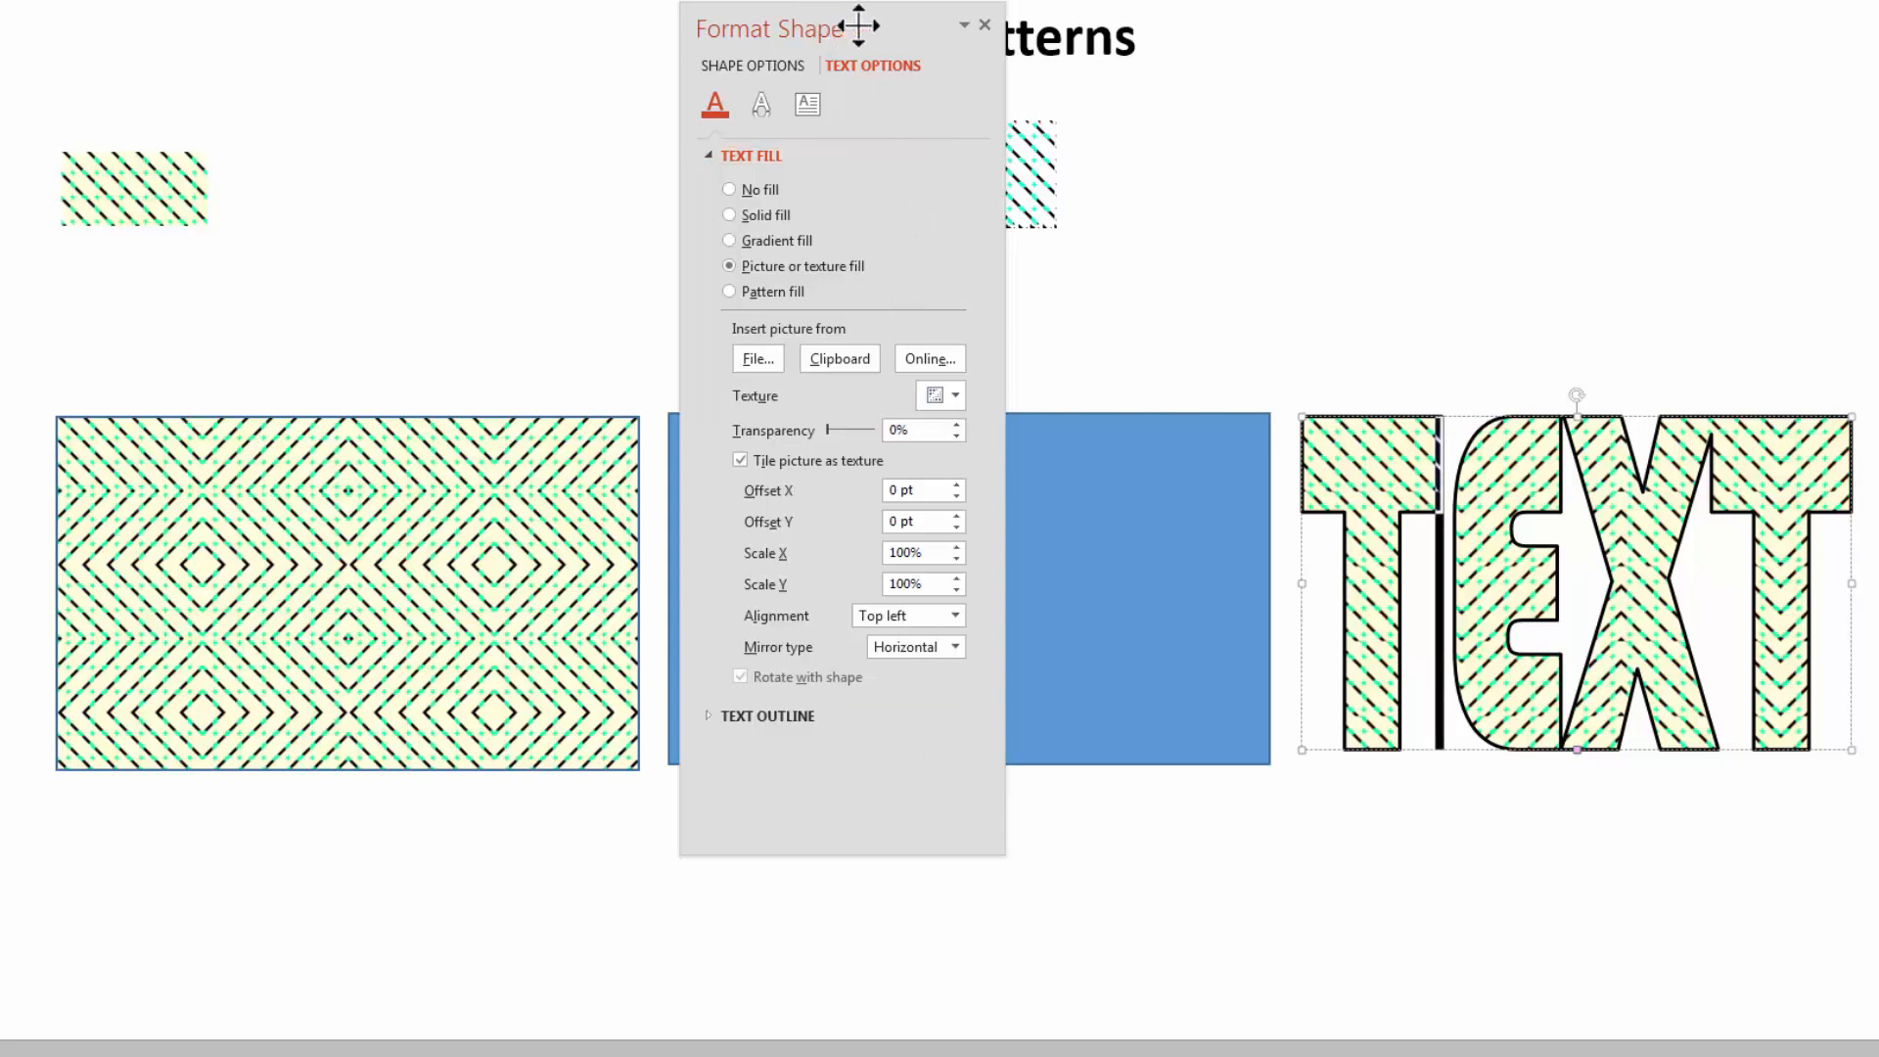
# Move the small tile over toward the larger swatch beneath the title and place a duplicate just below it
pyautogui.moveTo(839, 21); pyautogui.dragTo(1275, 70)
pyautogui.moveTo(162, 188); pyautogui.dragTo(658, 170)
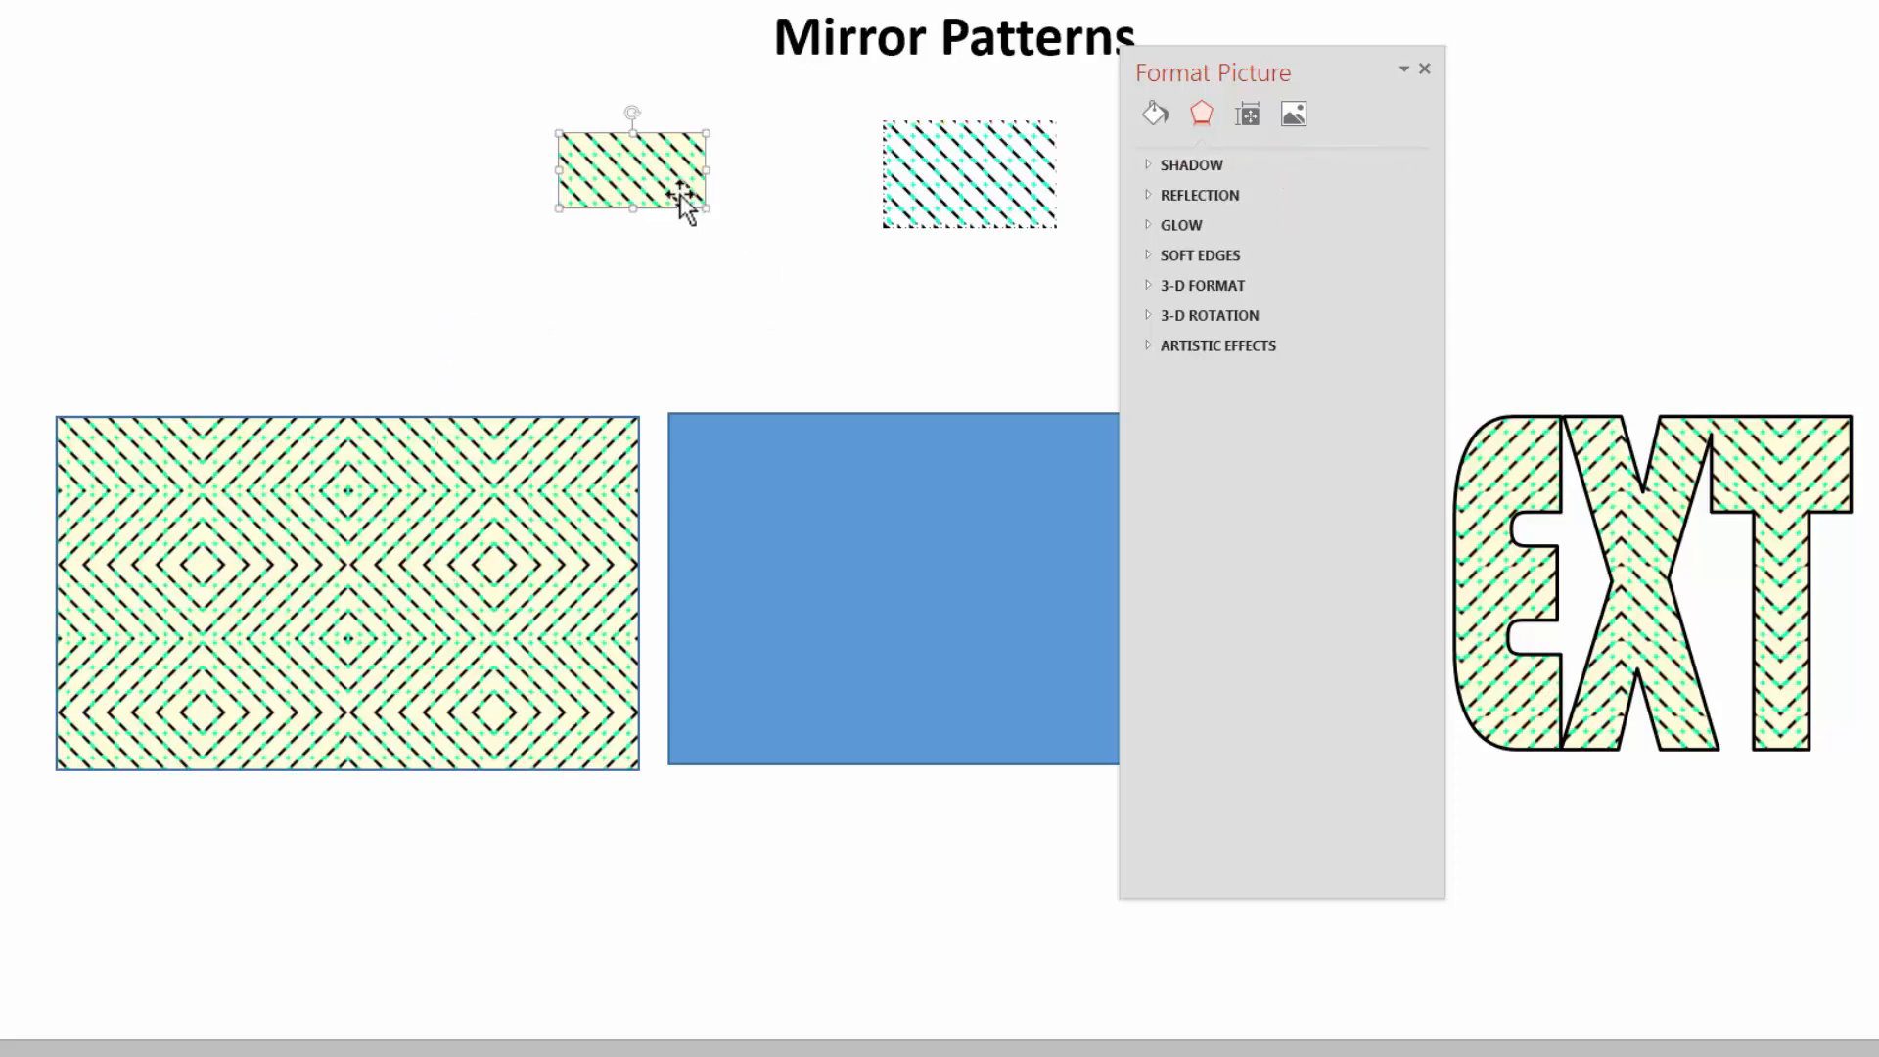
pyautogui.moveTo(658, 172); pyautogui.dragTo(729, 277)
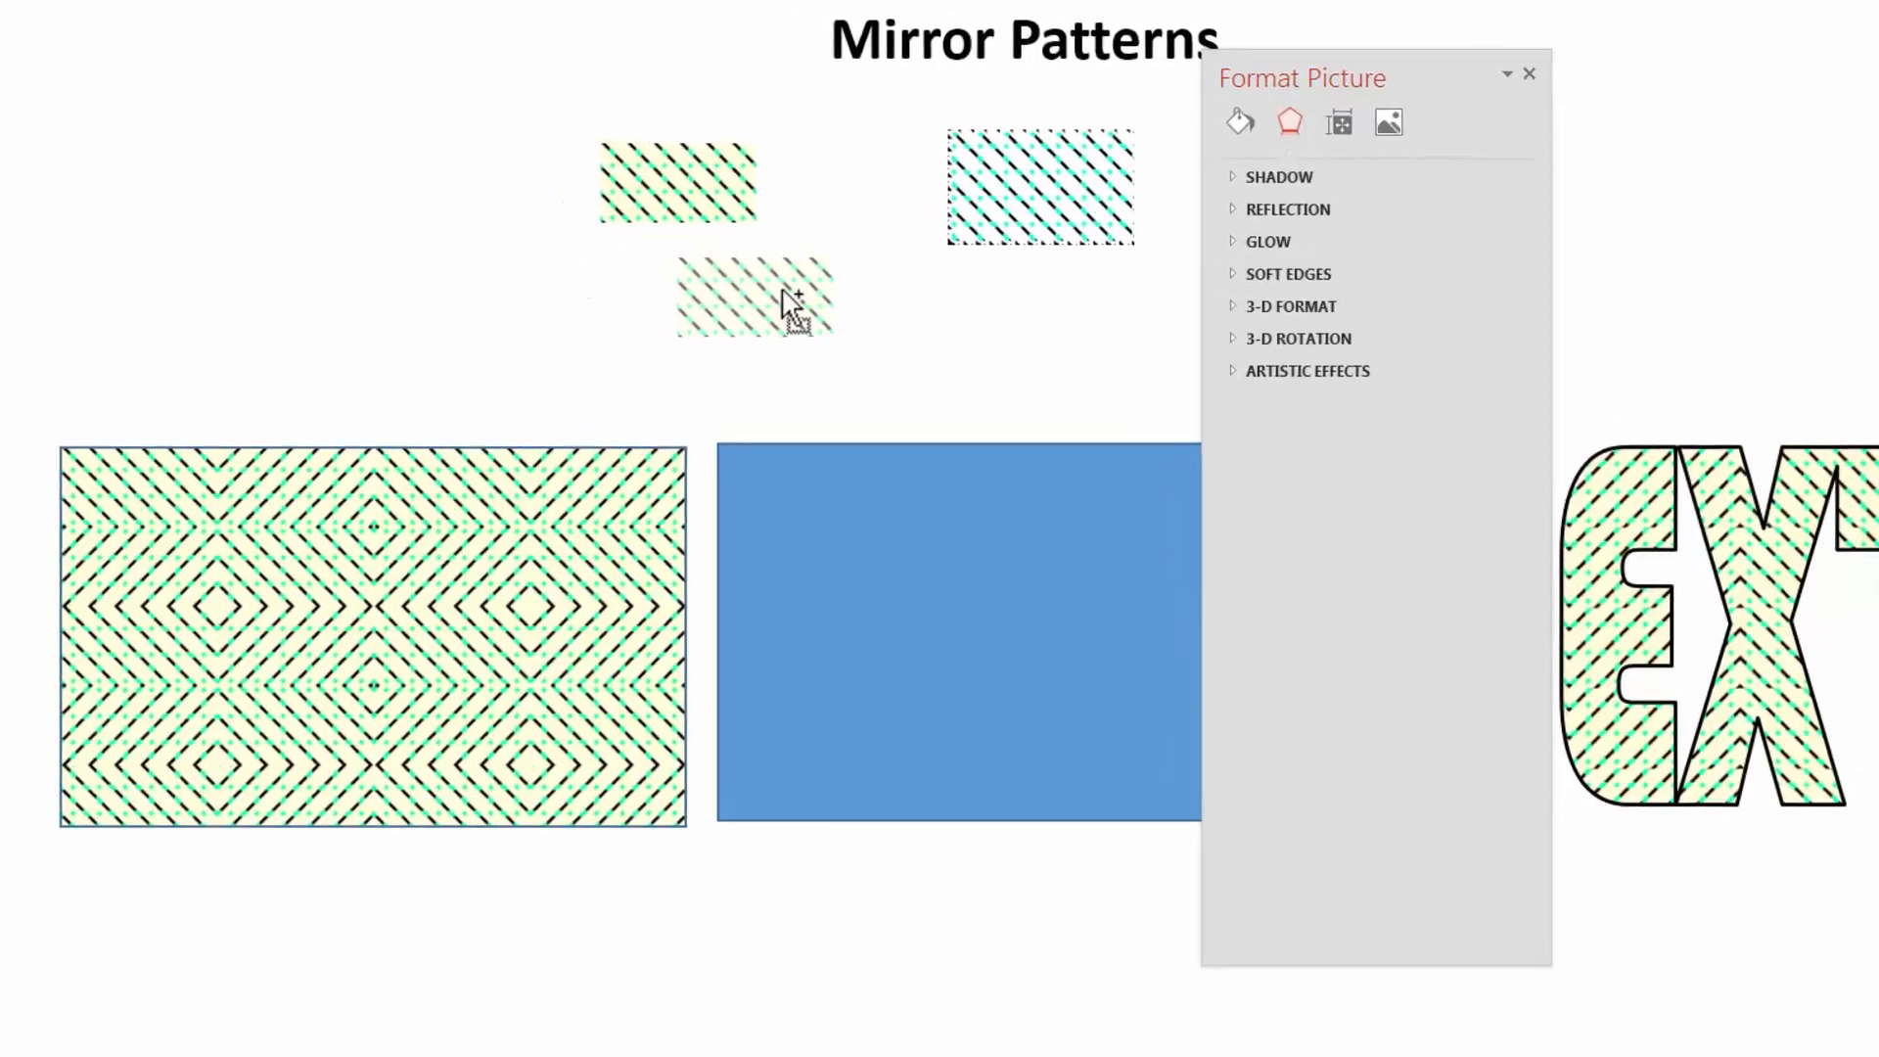
pyautogui.moveTo(1269, 59)
pyautogui.mouseDown()
pyautogui.moveTo(1064, 42)
pyautogui.moveTo(1264, 53)
pyautogui.mouseUp()
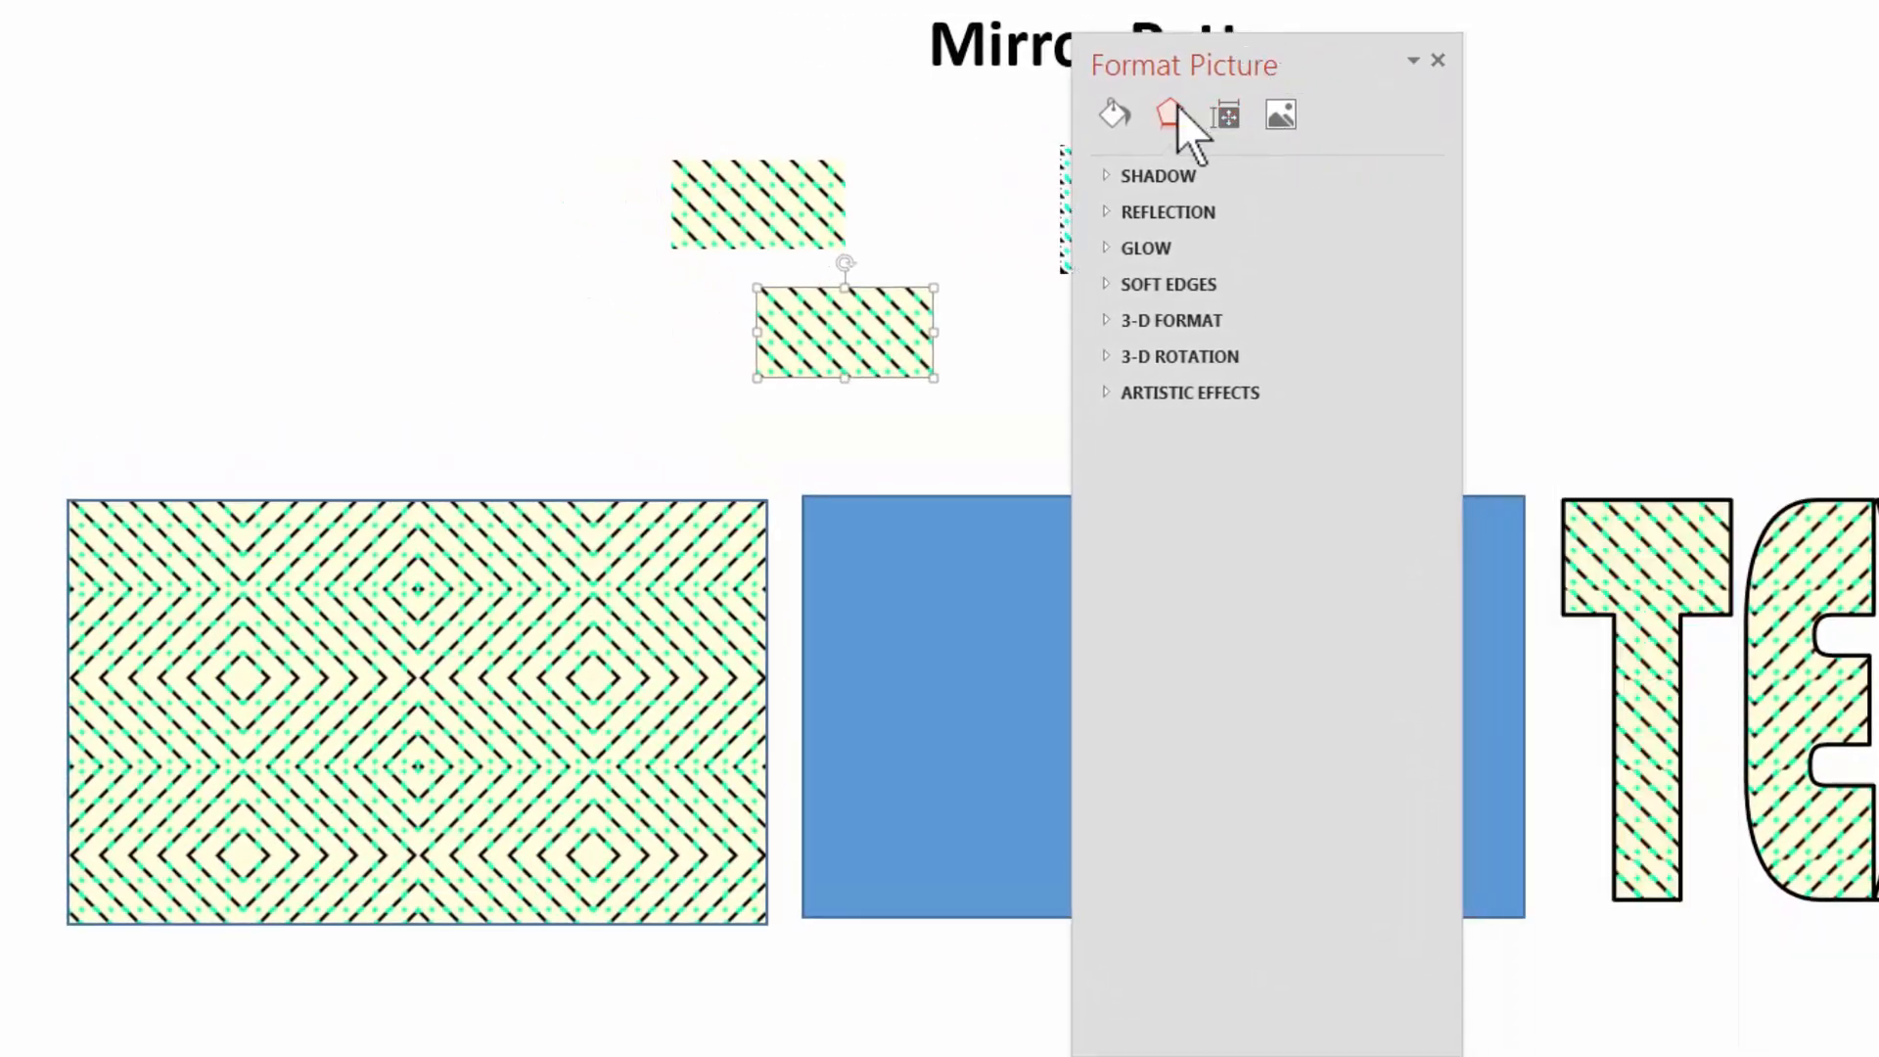
# Apply the Line Drawing artistic effect to the duplicated tile with a pencil size of 100
pyautogui.click(1102, 392)
pyautogui.click(1406, 422)
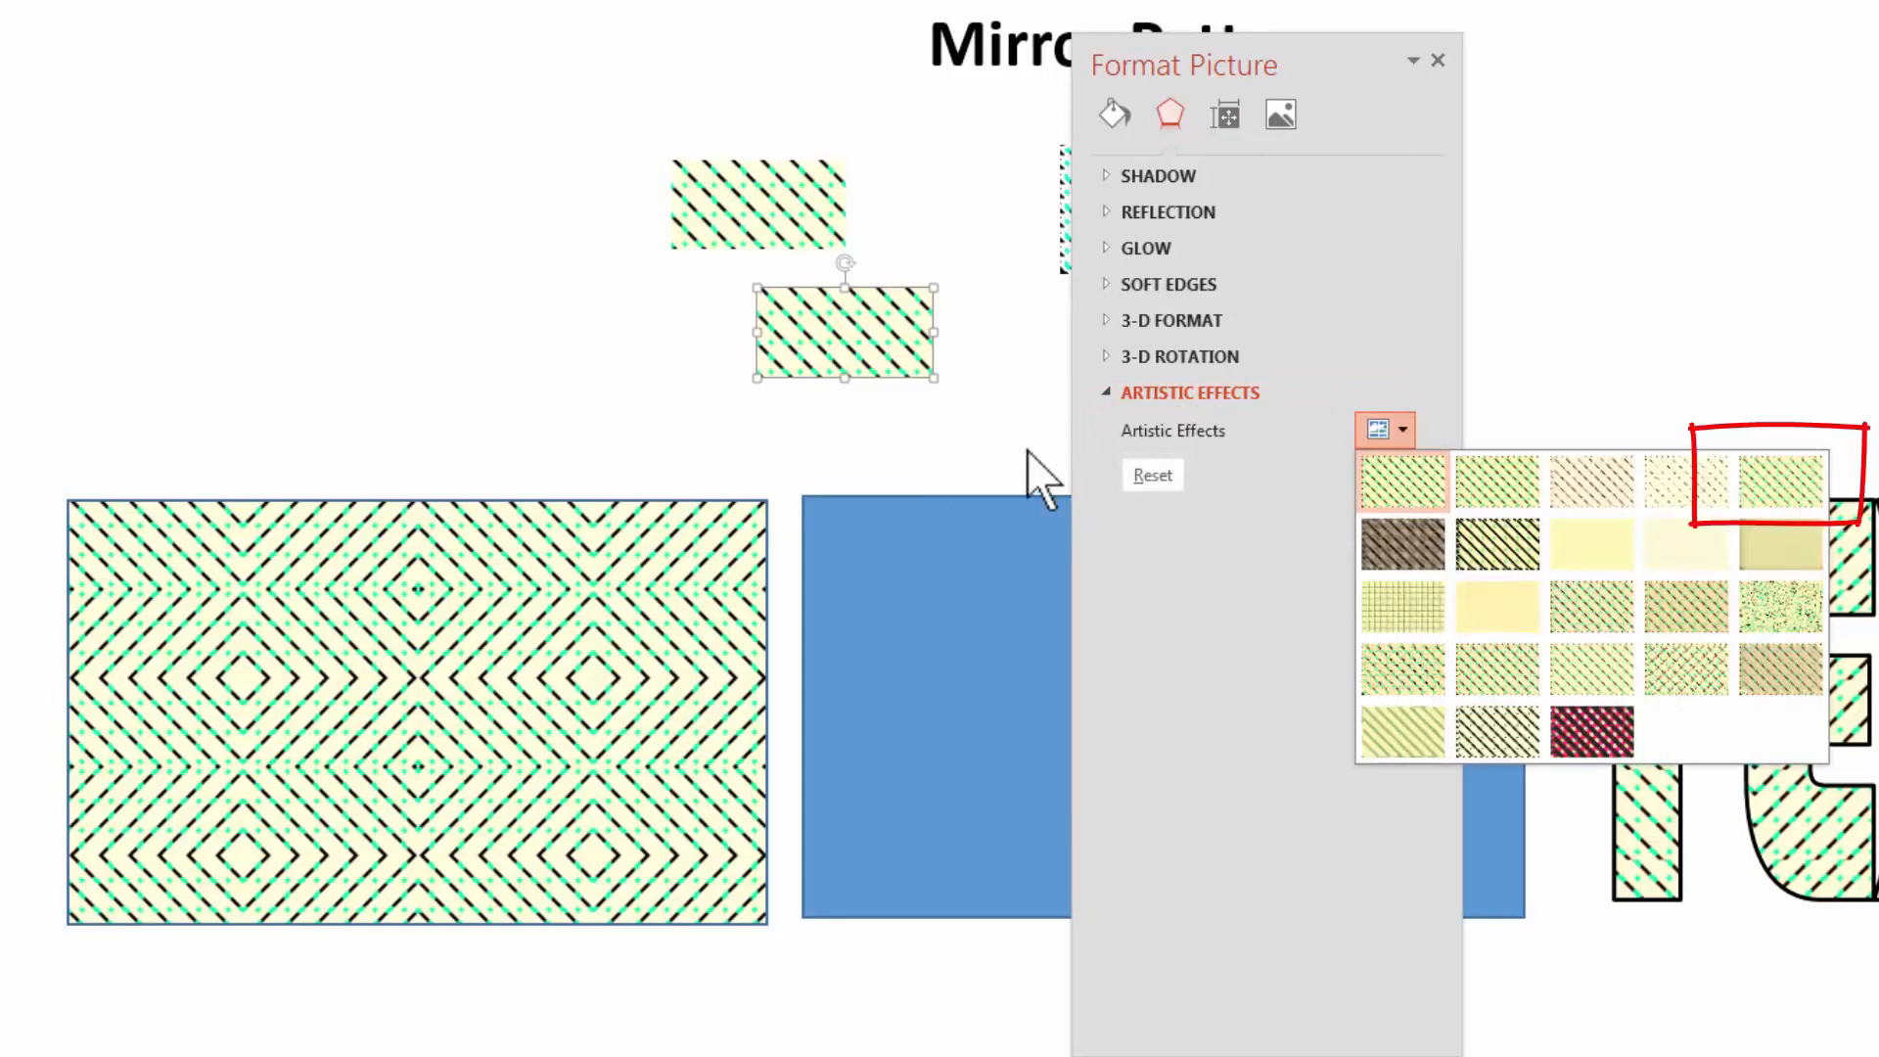
pyautogui.click(1781, 509)
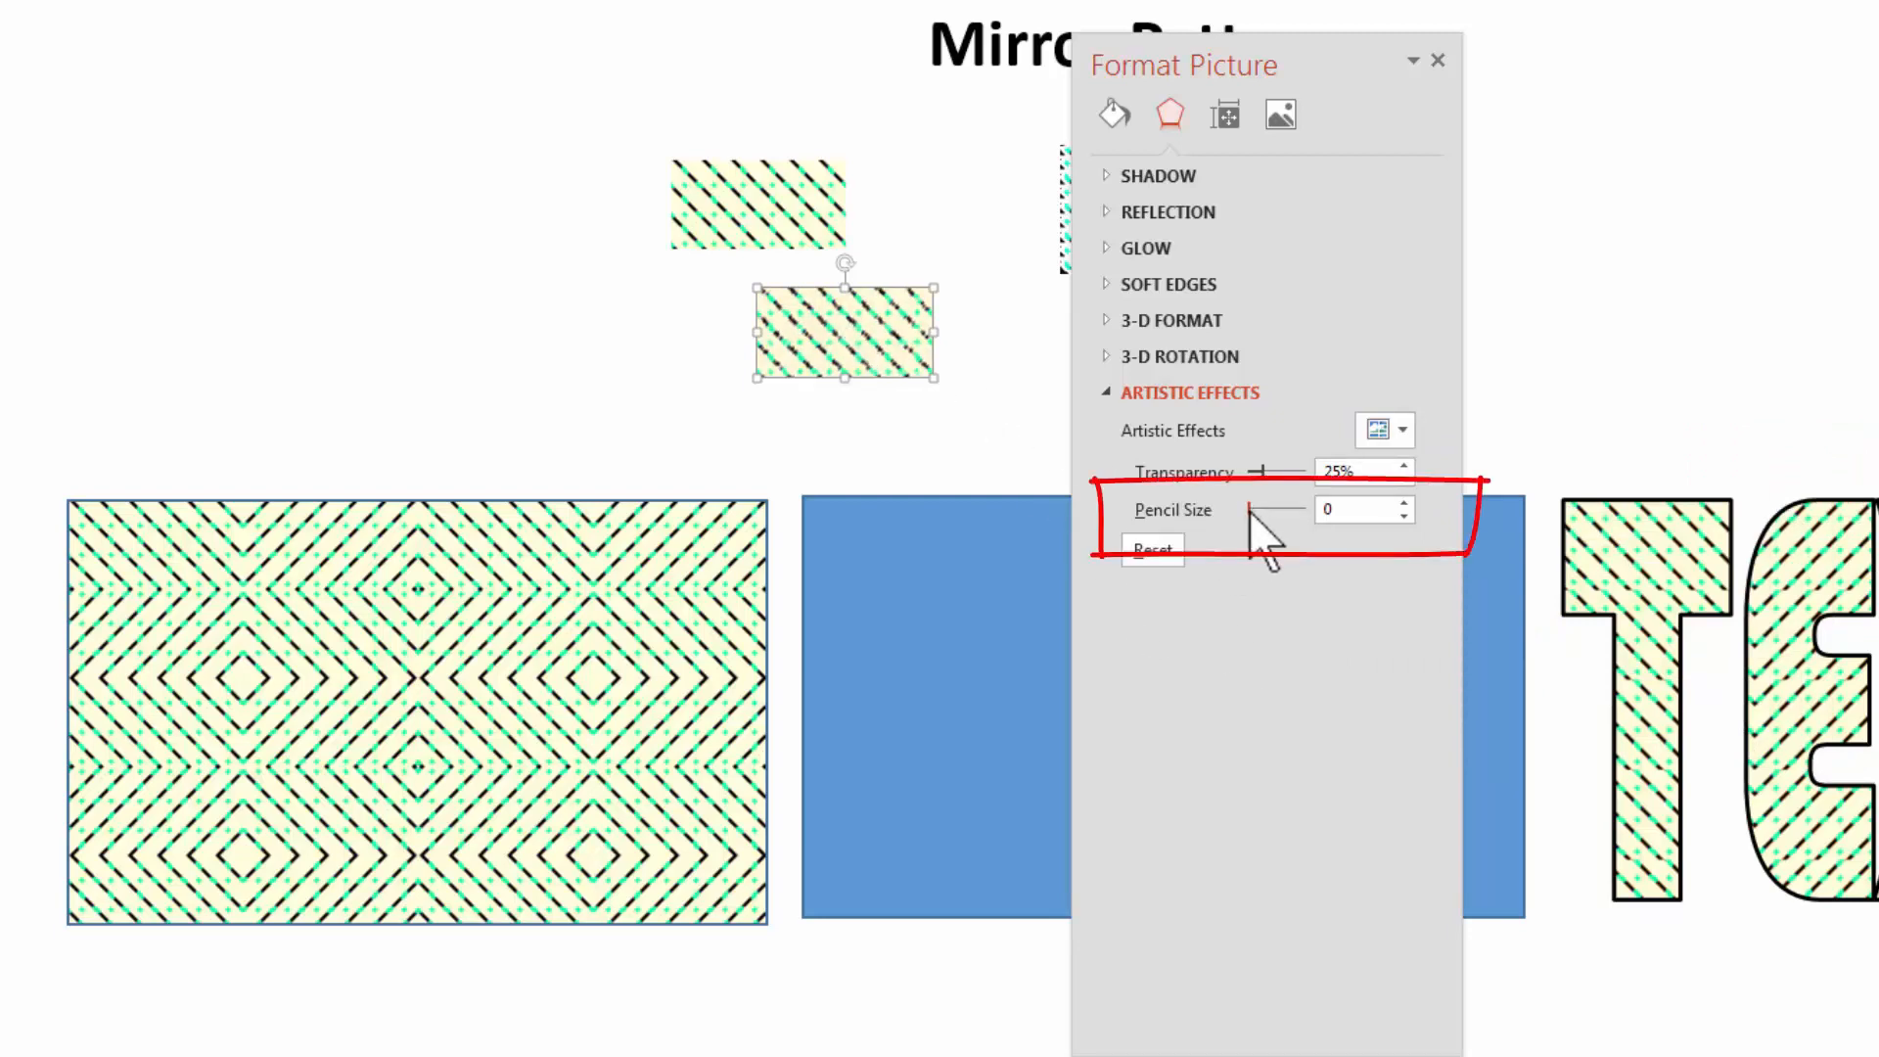
pyautogui.moveTo(1250, 510); pyautogui.dragTo(1384, 508)
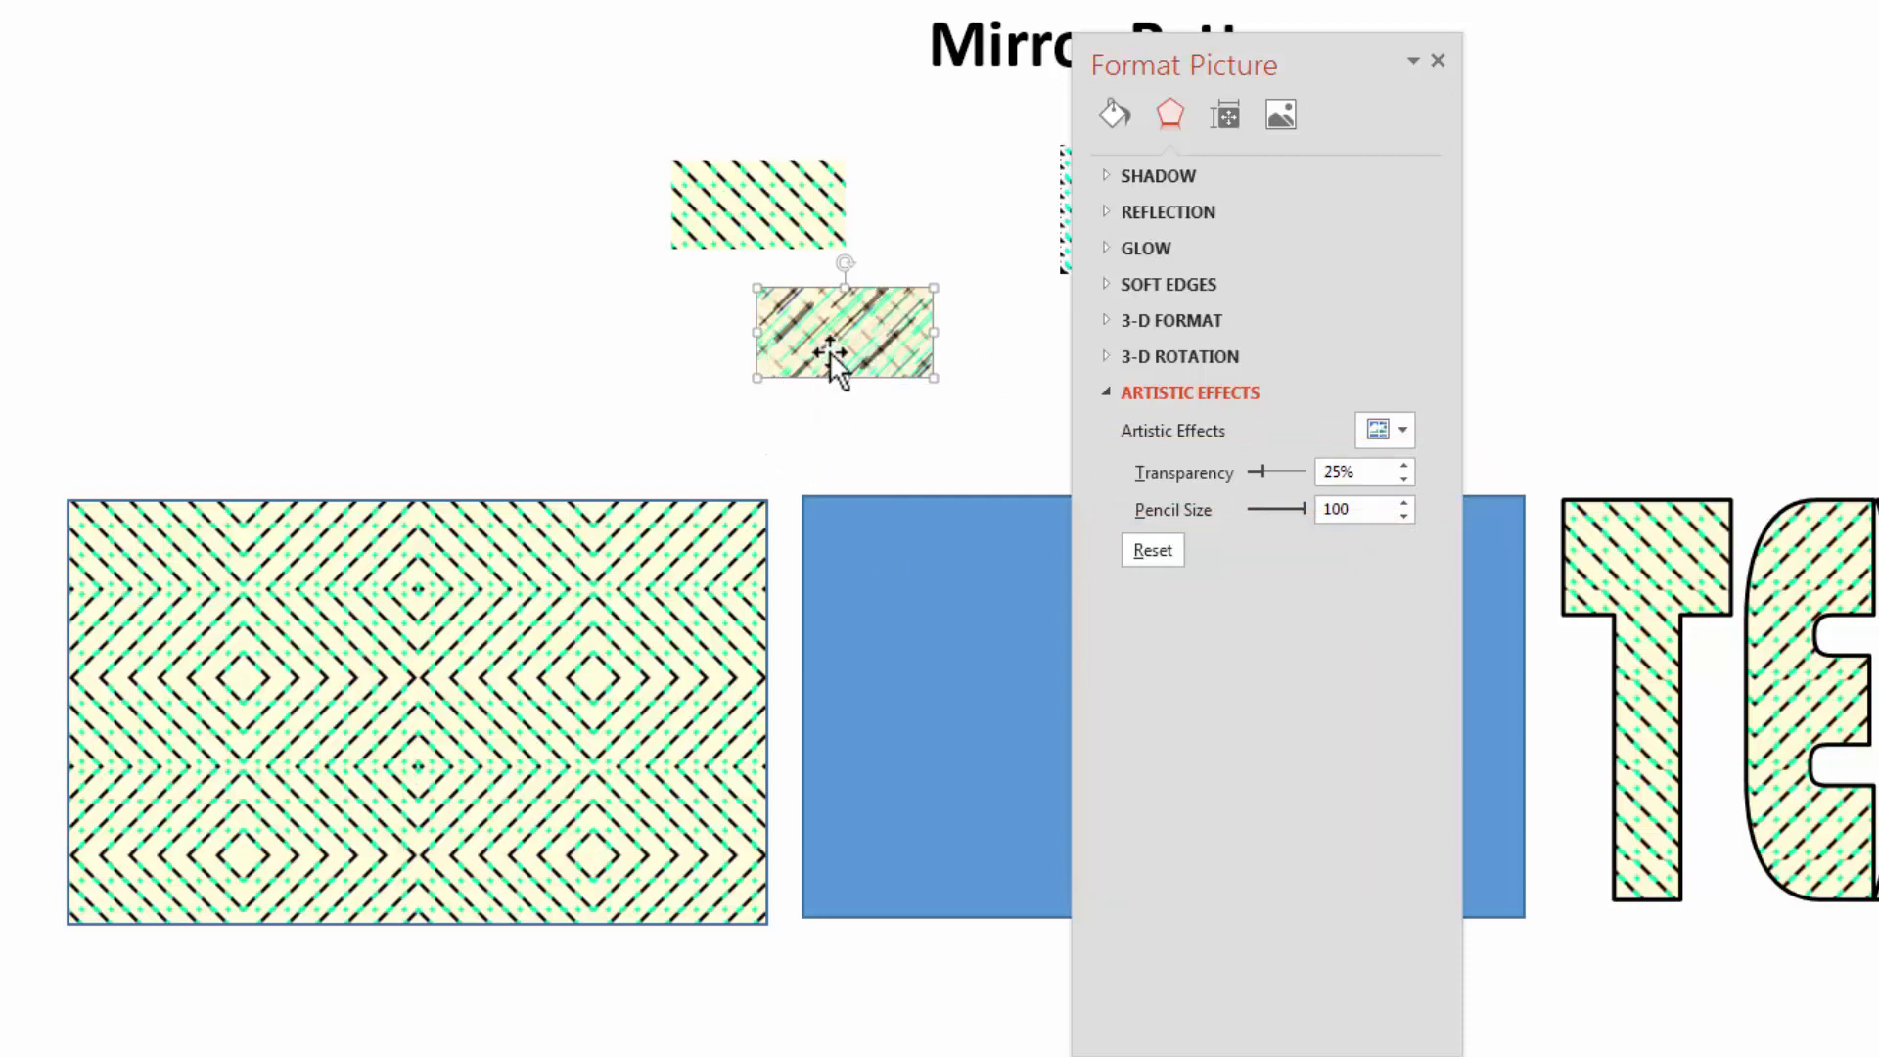
pyautogui.moveTo(830, 352); pyautogui.dragTo(841, 366)
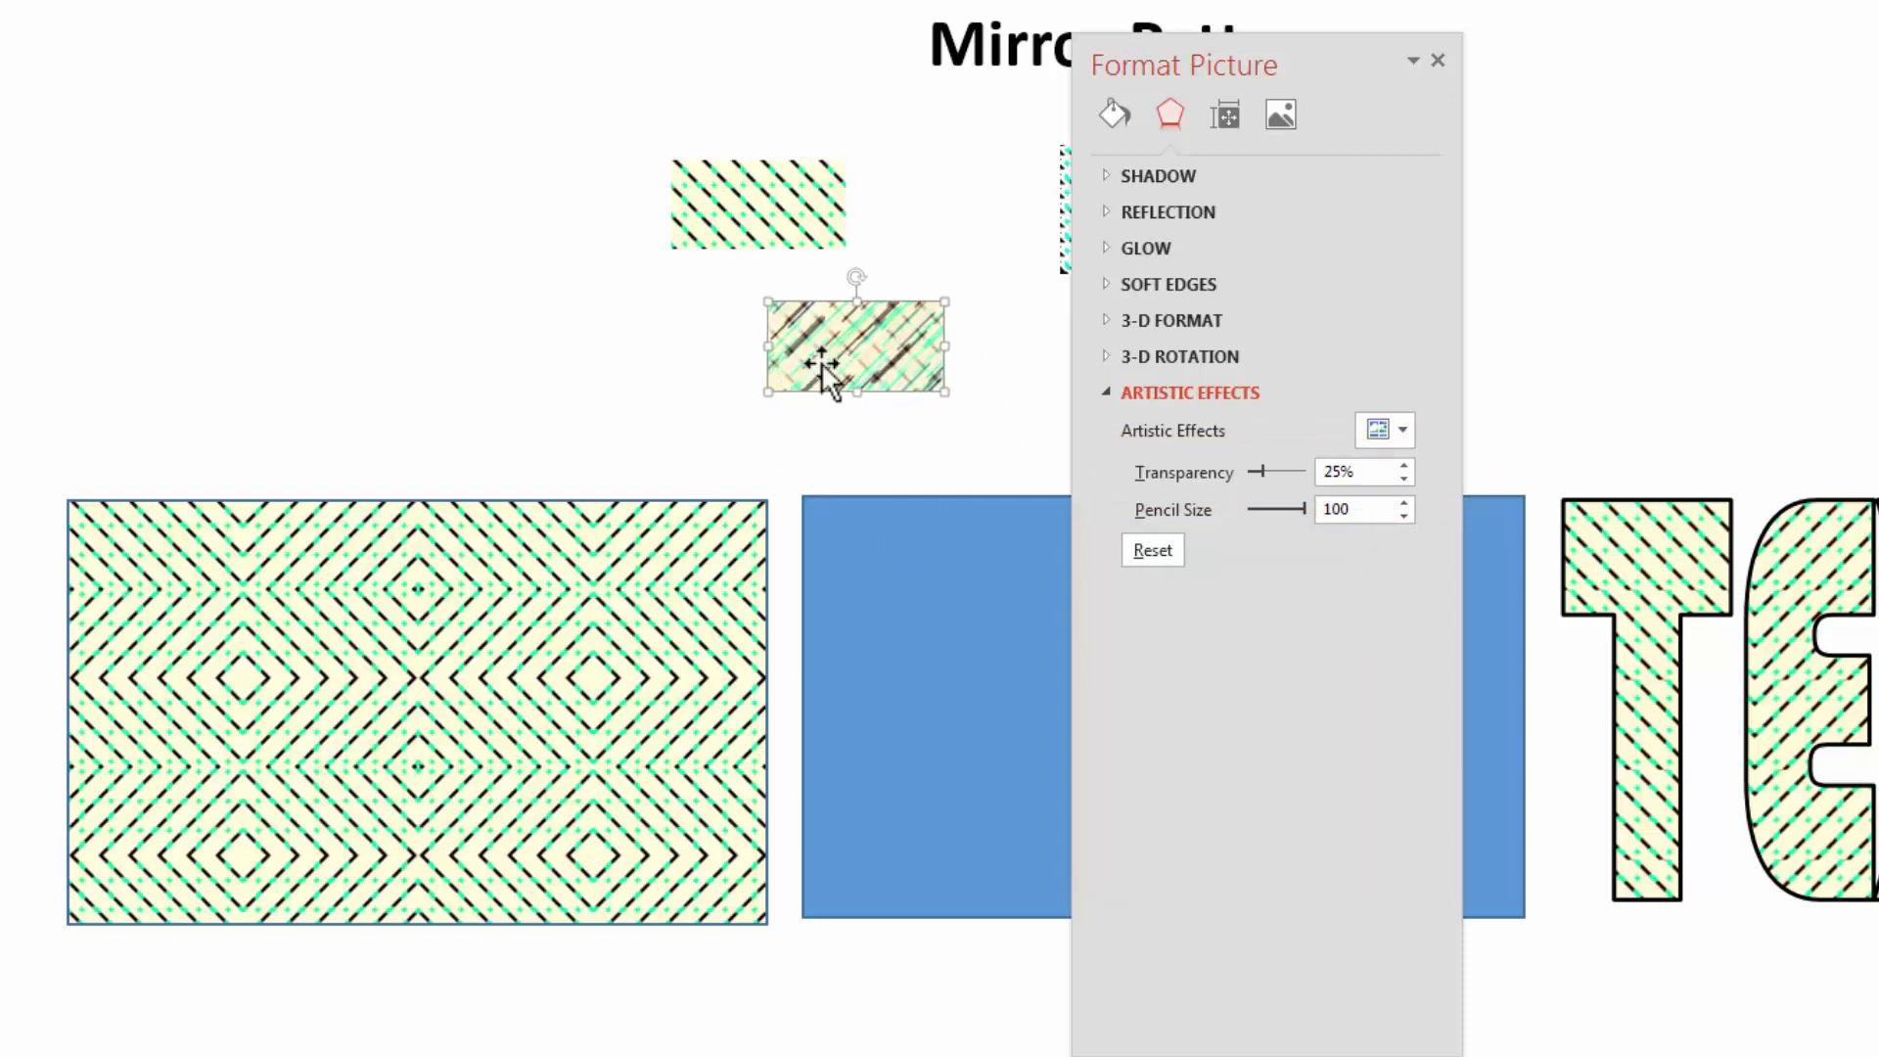
# Replace the left rectangle's fill with the line-drawing tile from the clipboard and tile it as texture
pyautogui.click(500, 739)
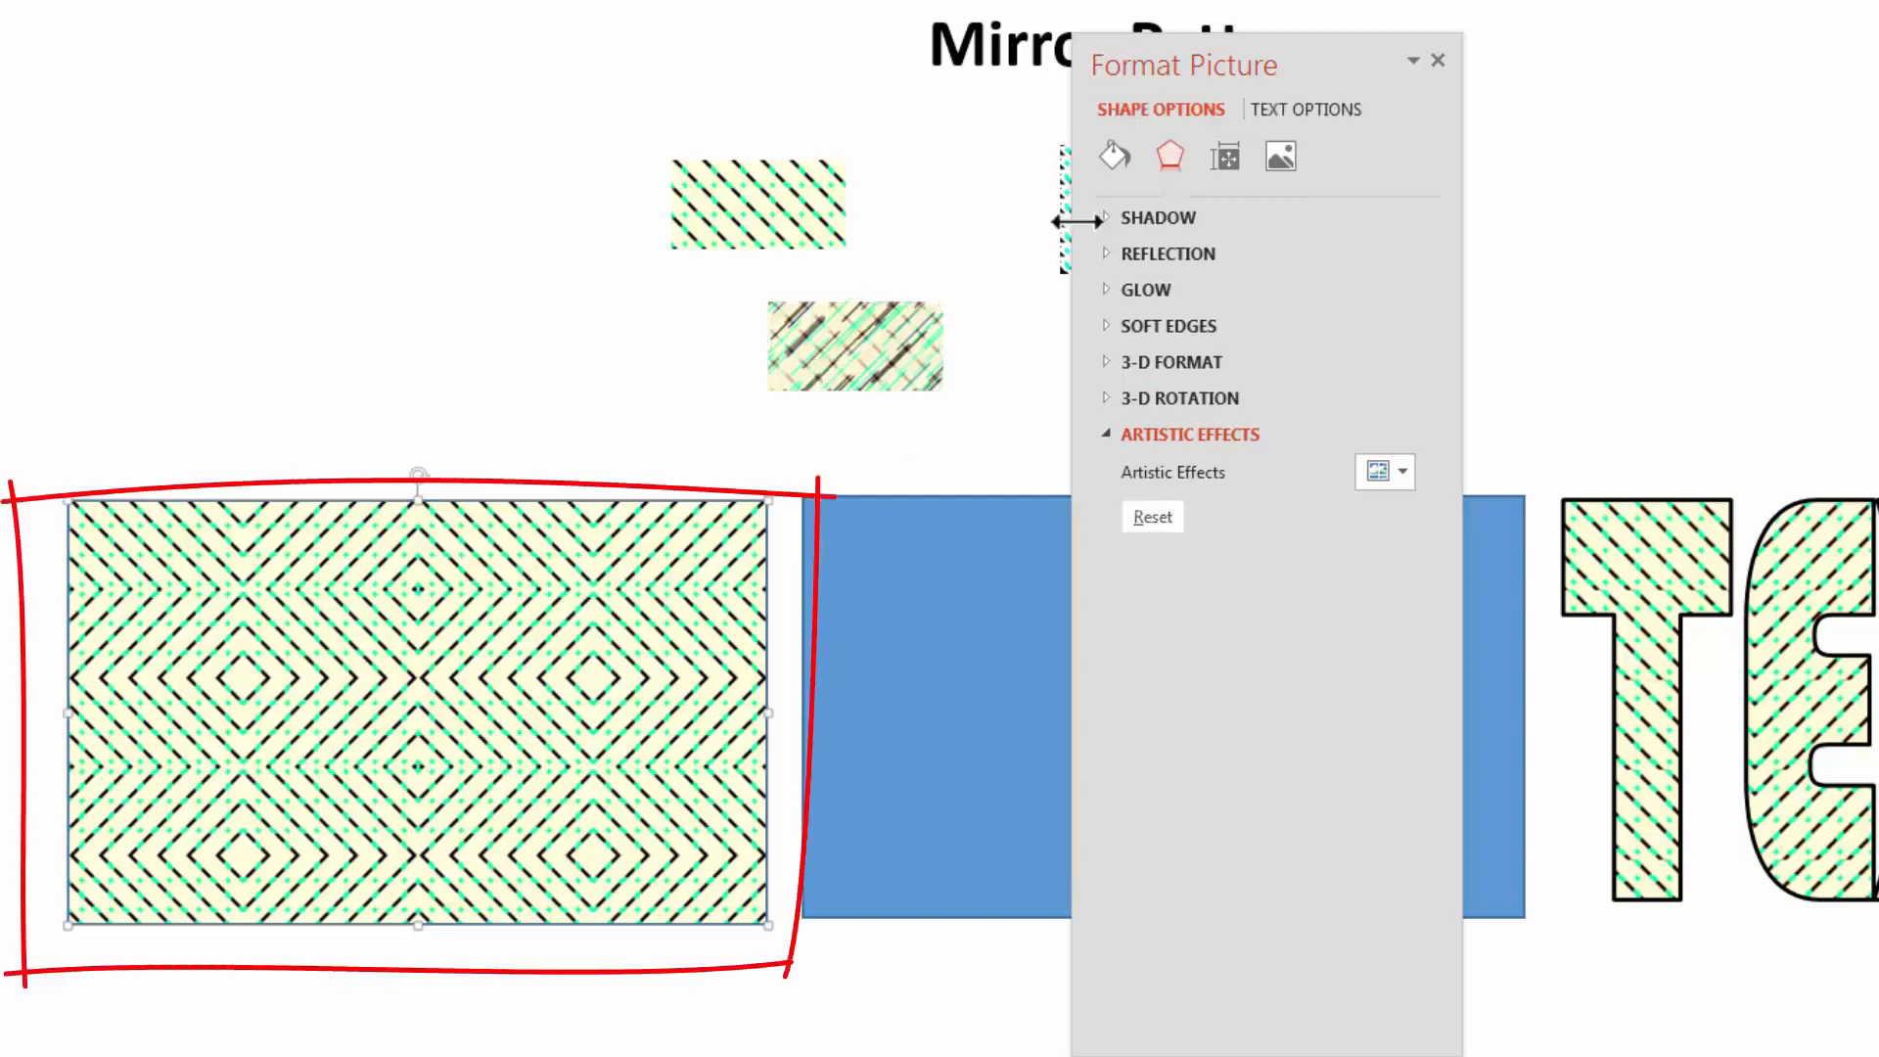
pyautogui.click(1115, 156)
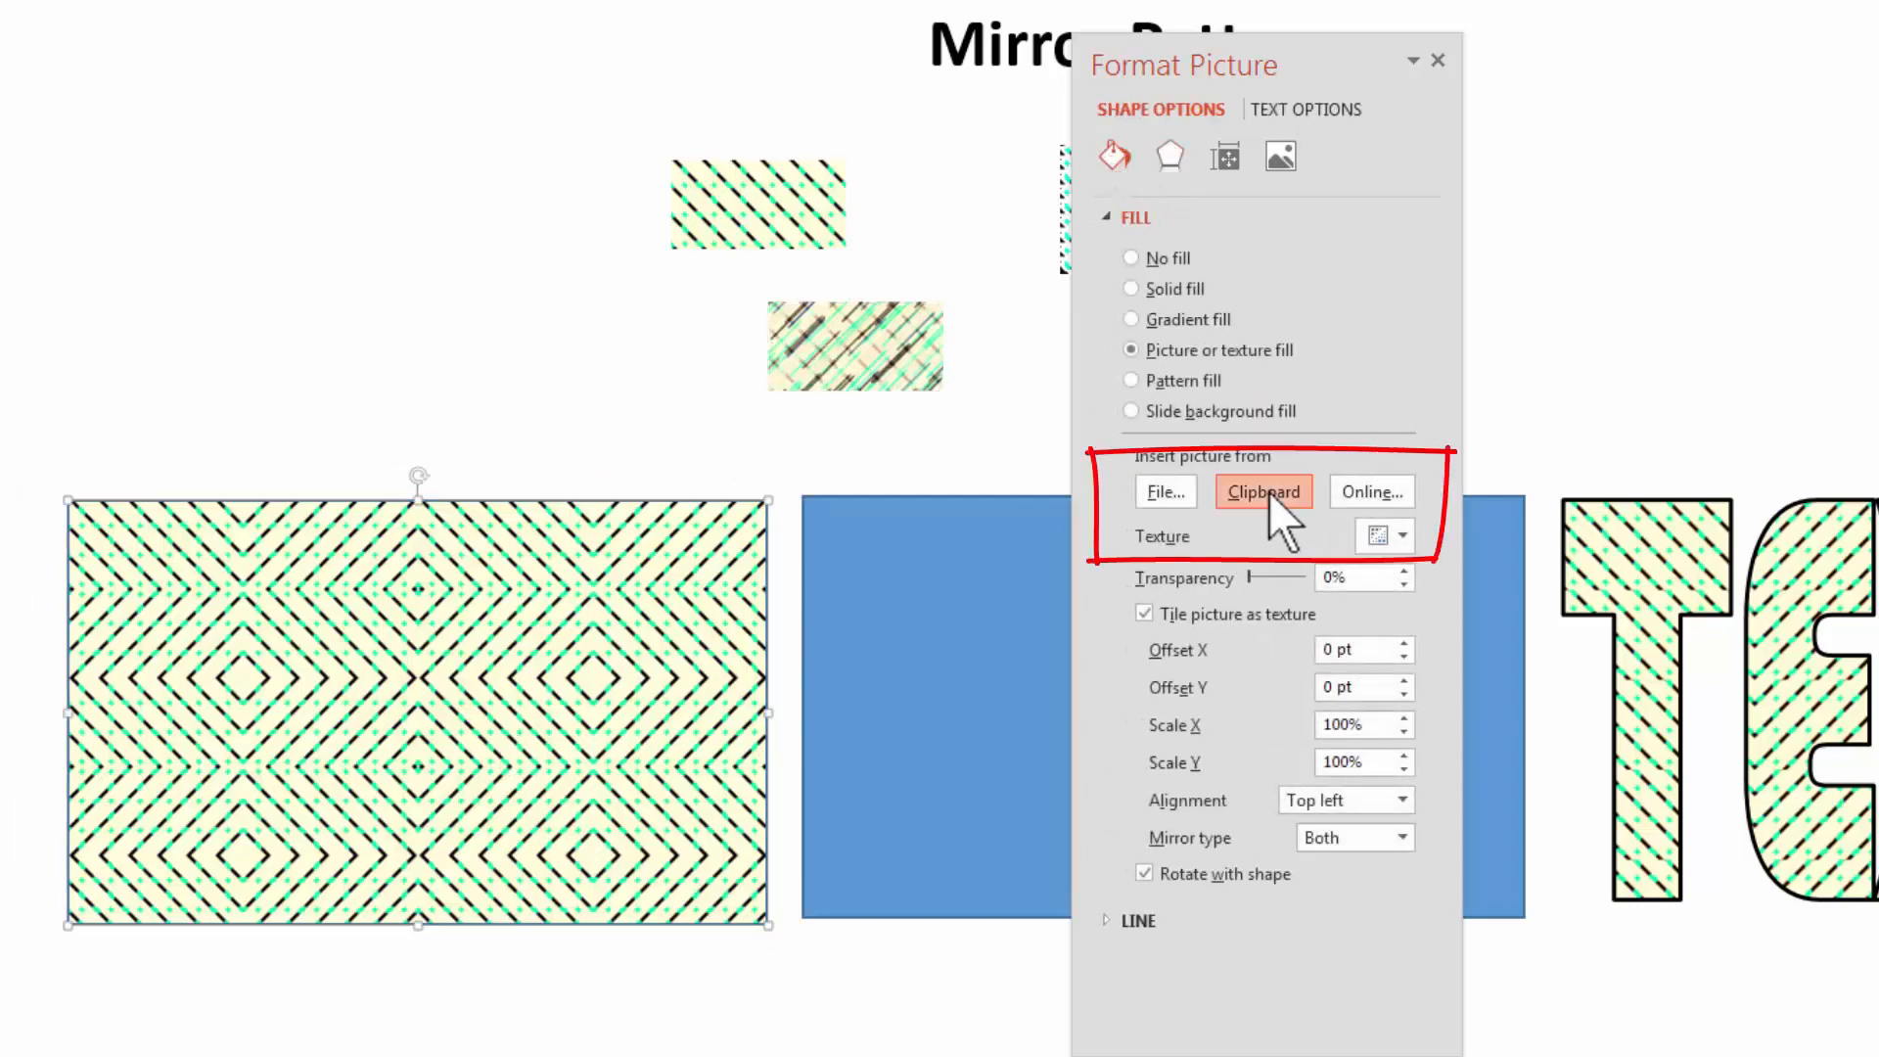
pyautogui.click(1264, 491)
pyautogui.click(1144, 614)
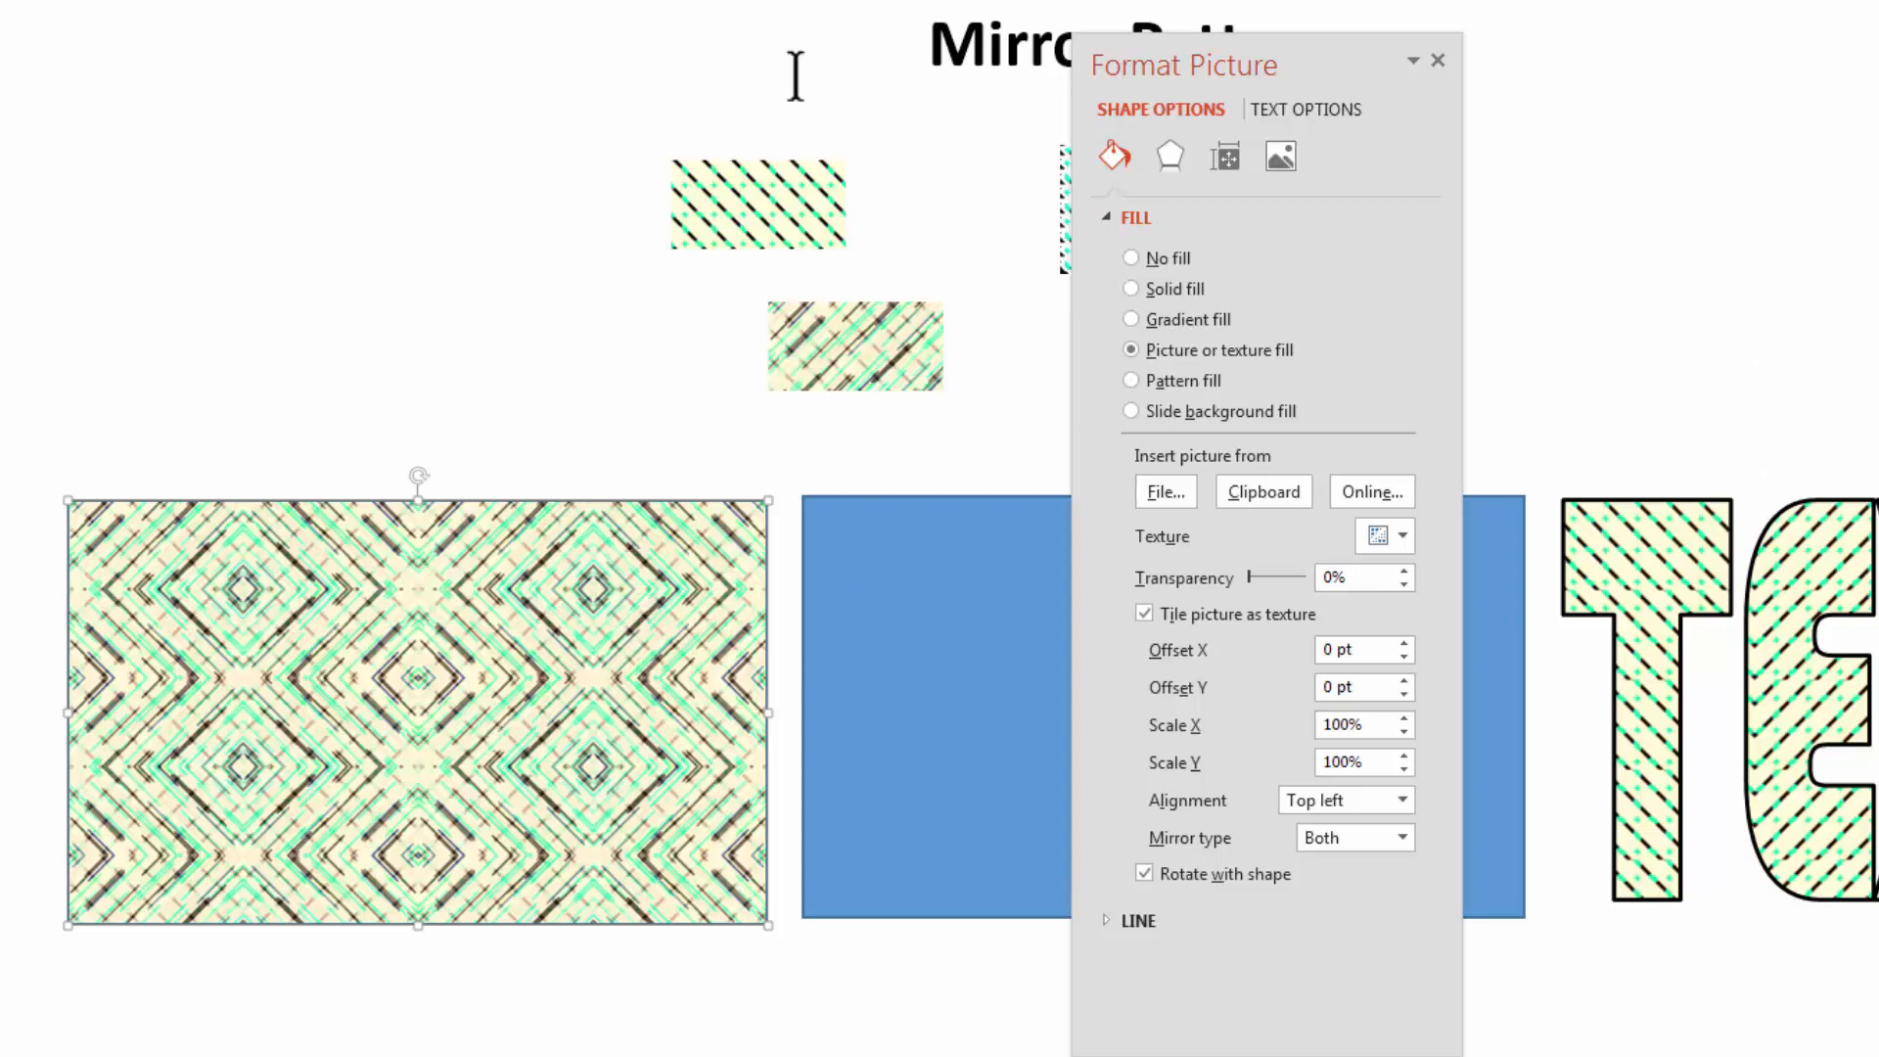
# Set the mirror type of the TEXT fill to Both and replace its picture with the line-drawing tile from the clipboard, tiled as texture
pyautogui.click(834, 382)
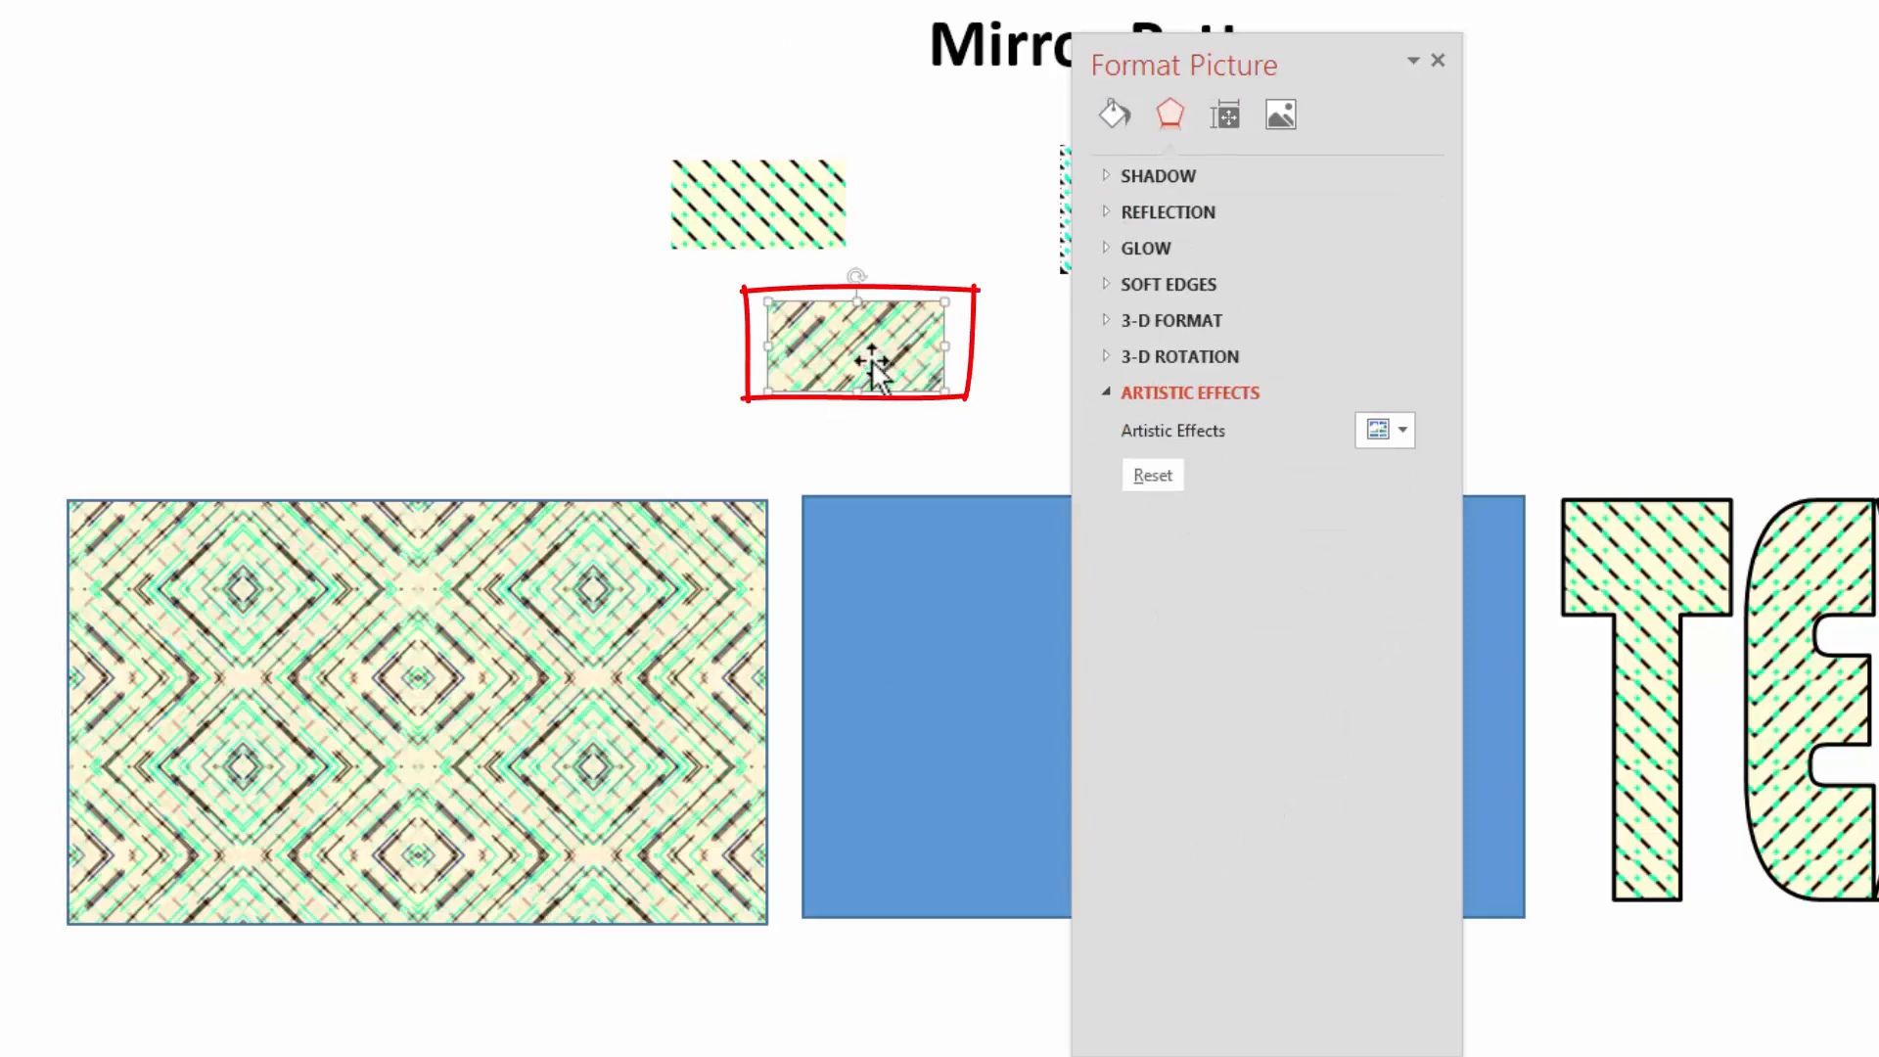
pyautogui.click(1752, 547)
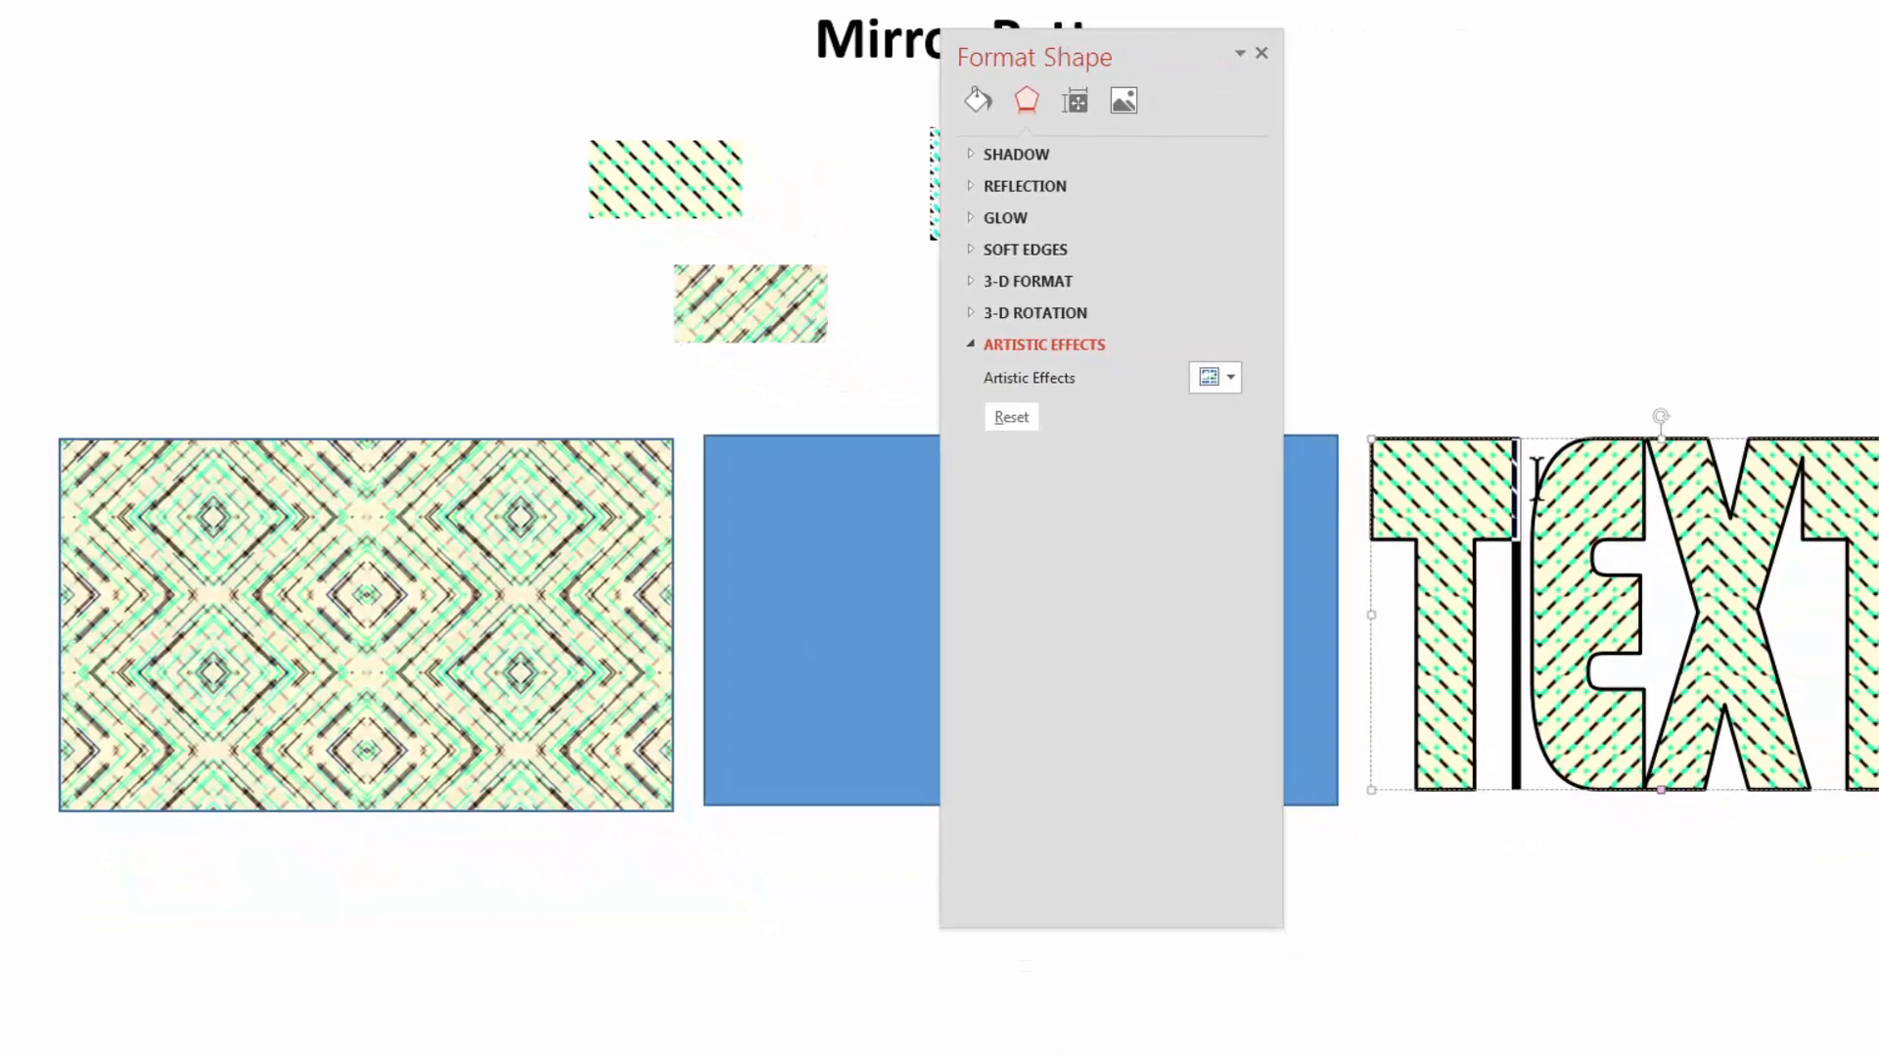
pyautogui.click(1145, 98)
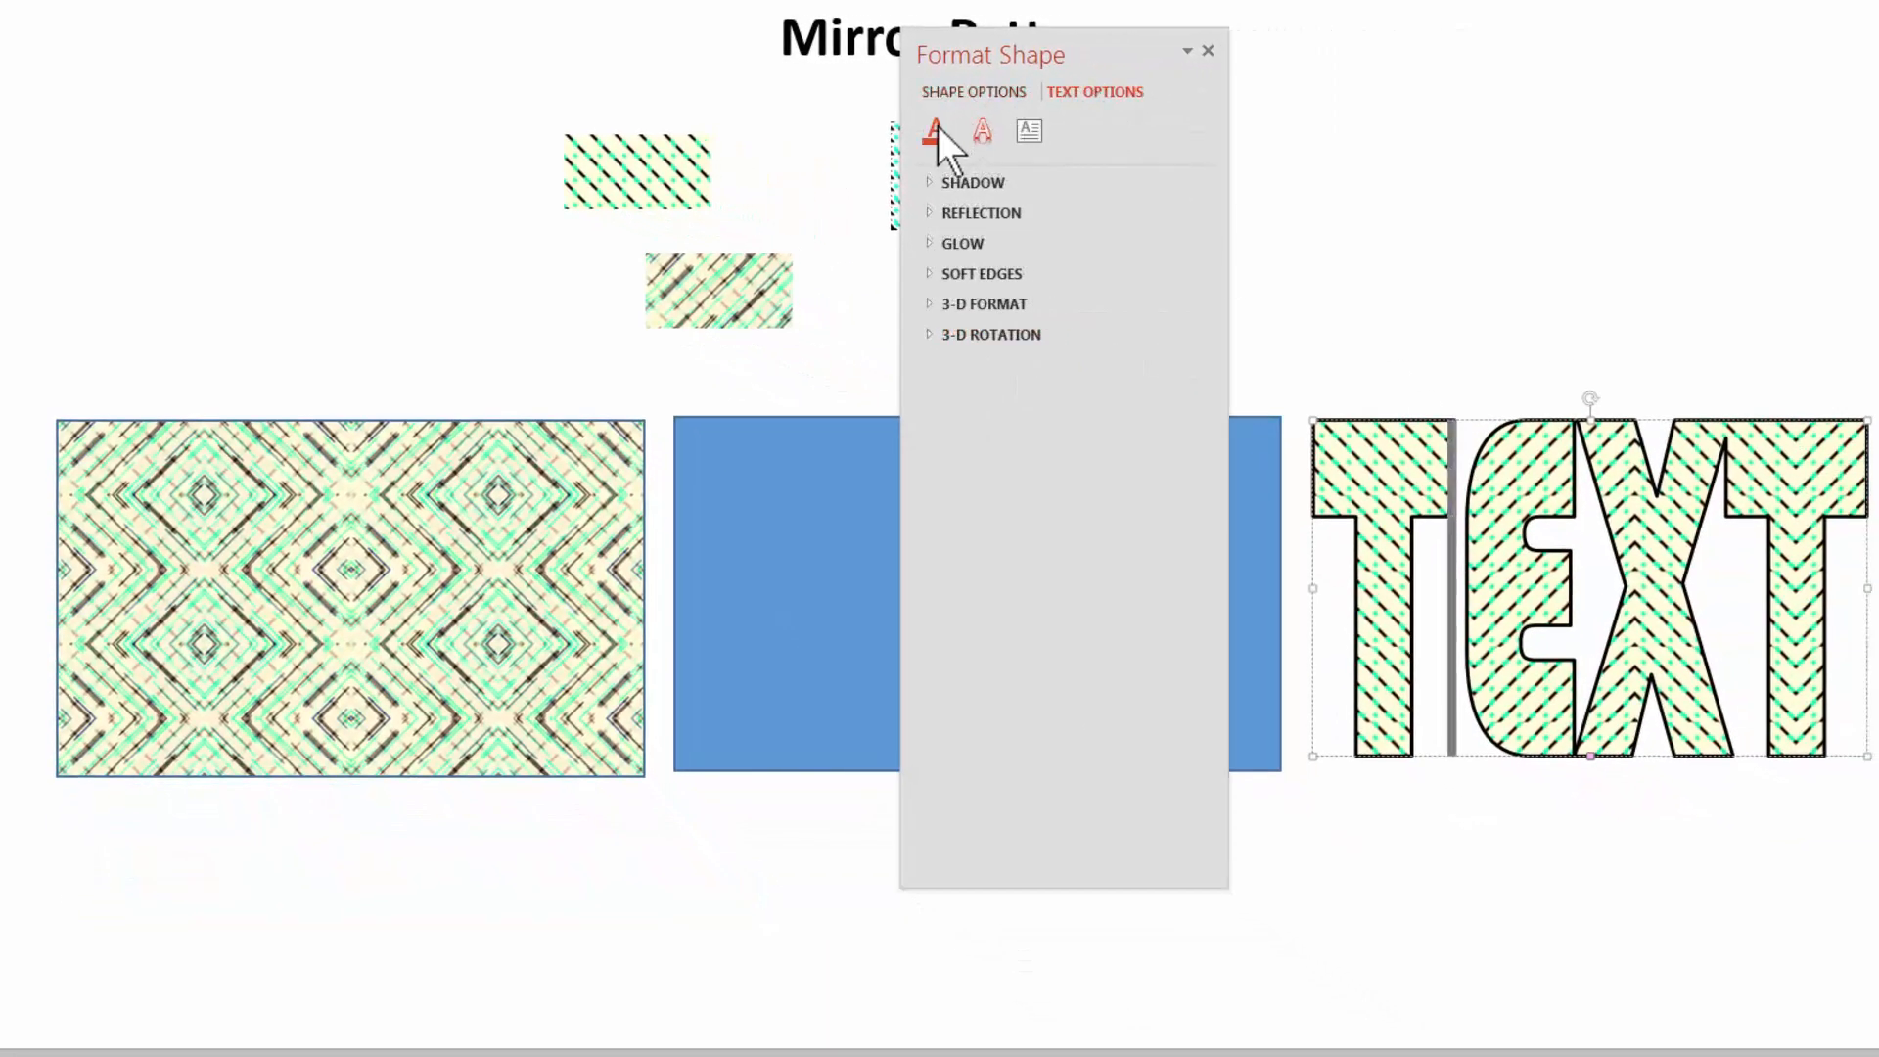
pyautogui.click(979, 132)
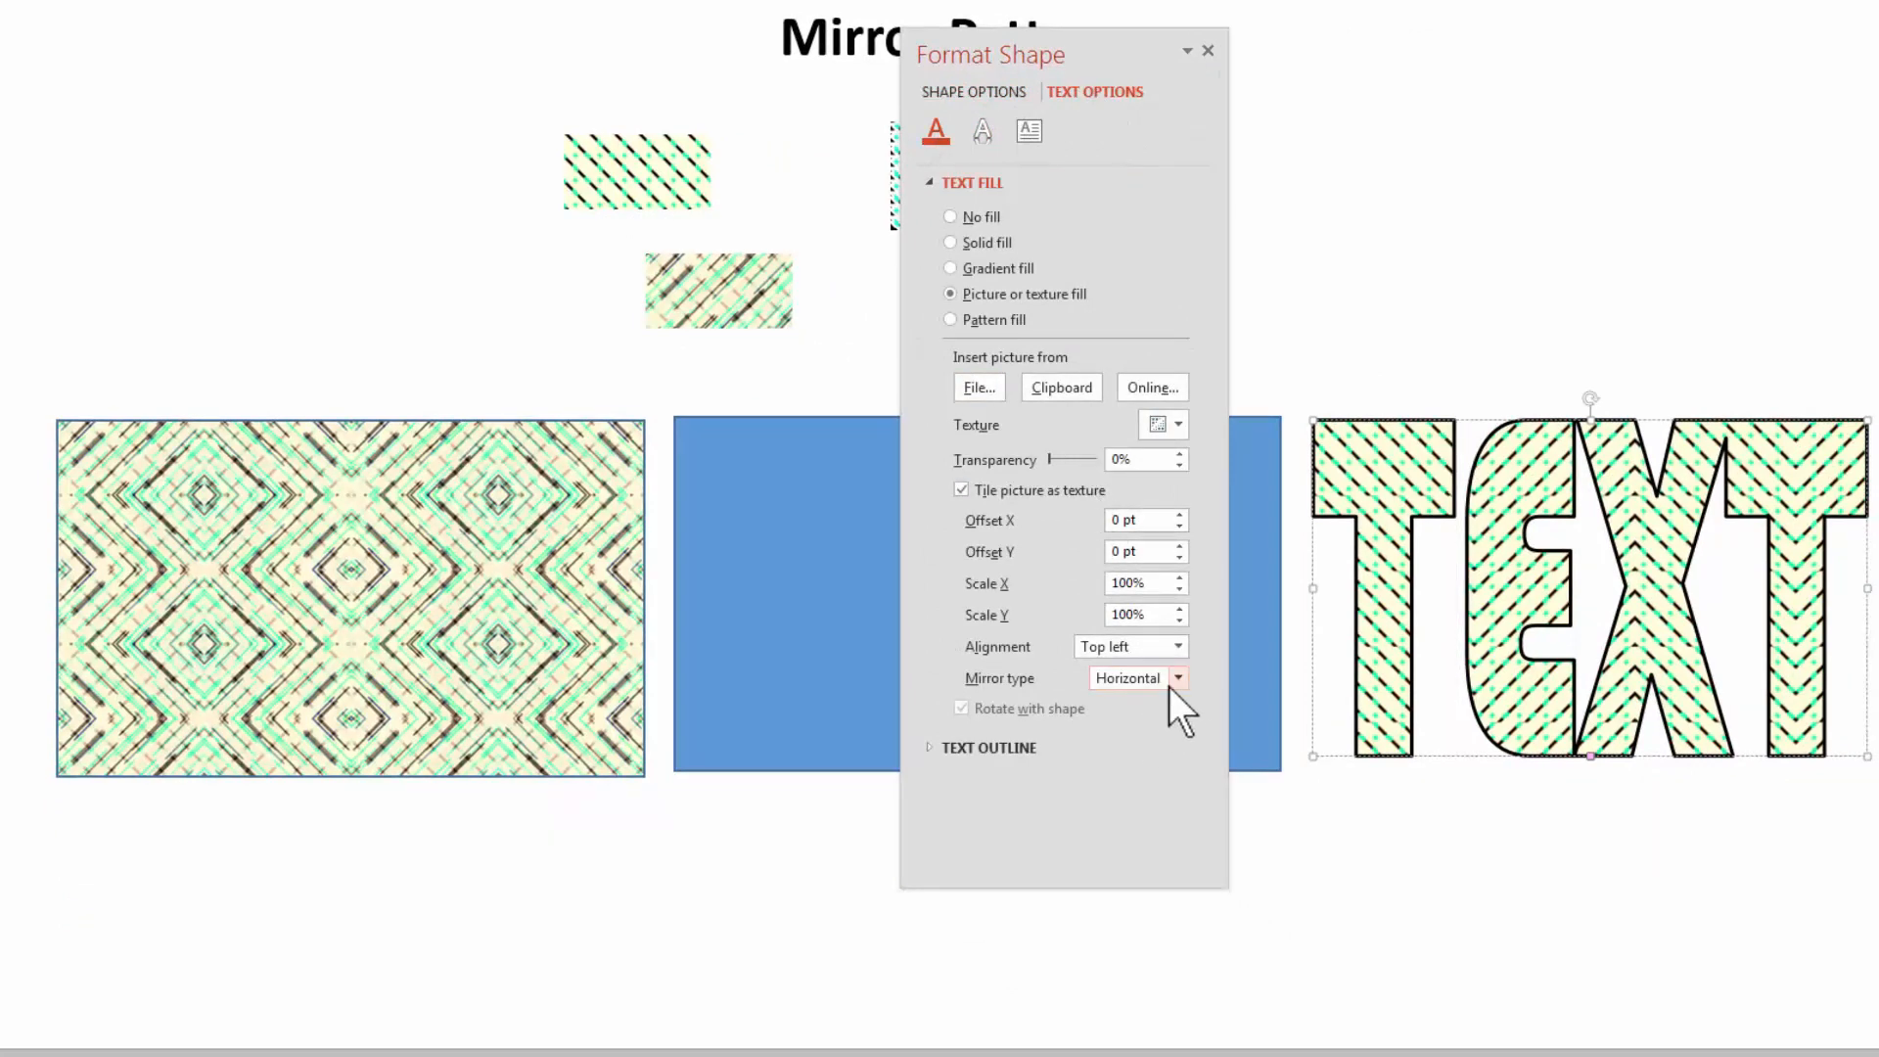
pyautogui.click(1175, 681)
pyautogui.click(1133, 767)
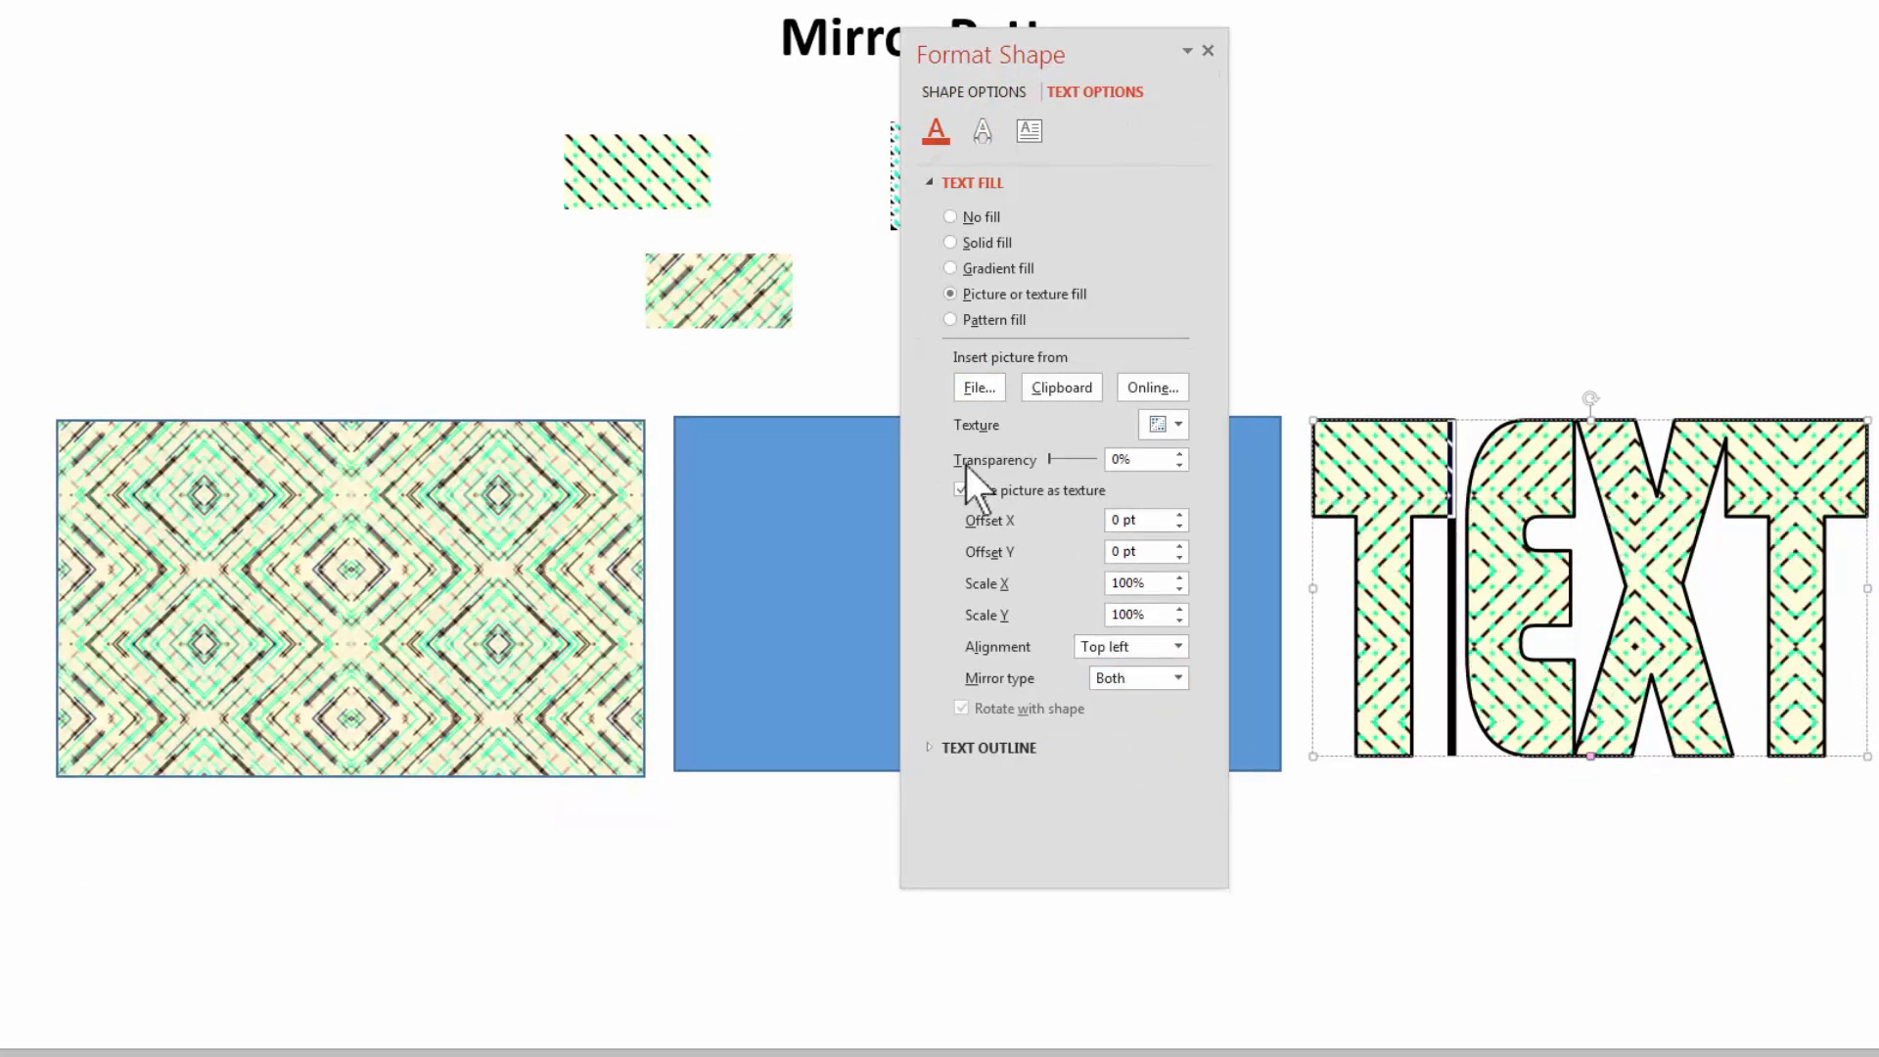
pyautogui.click(961, 490)
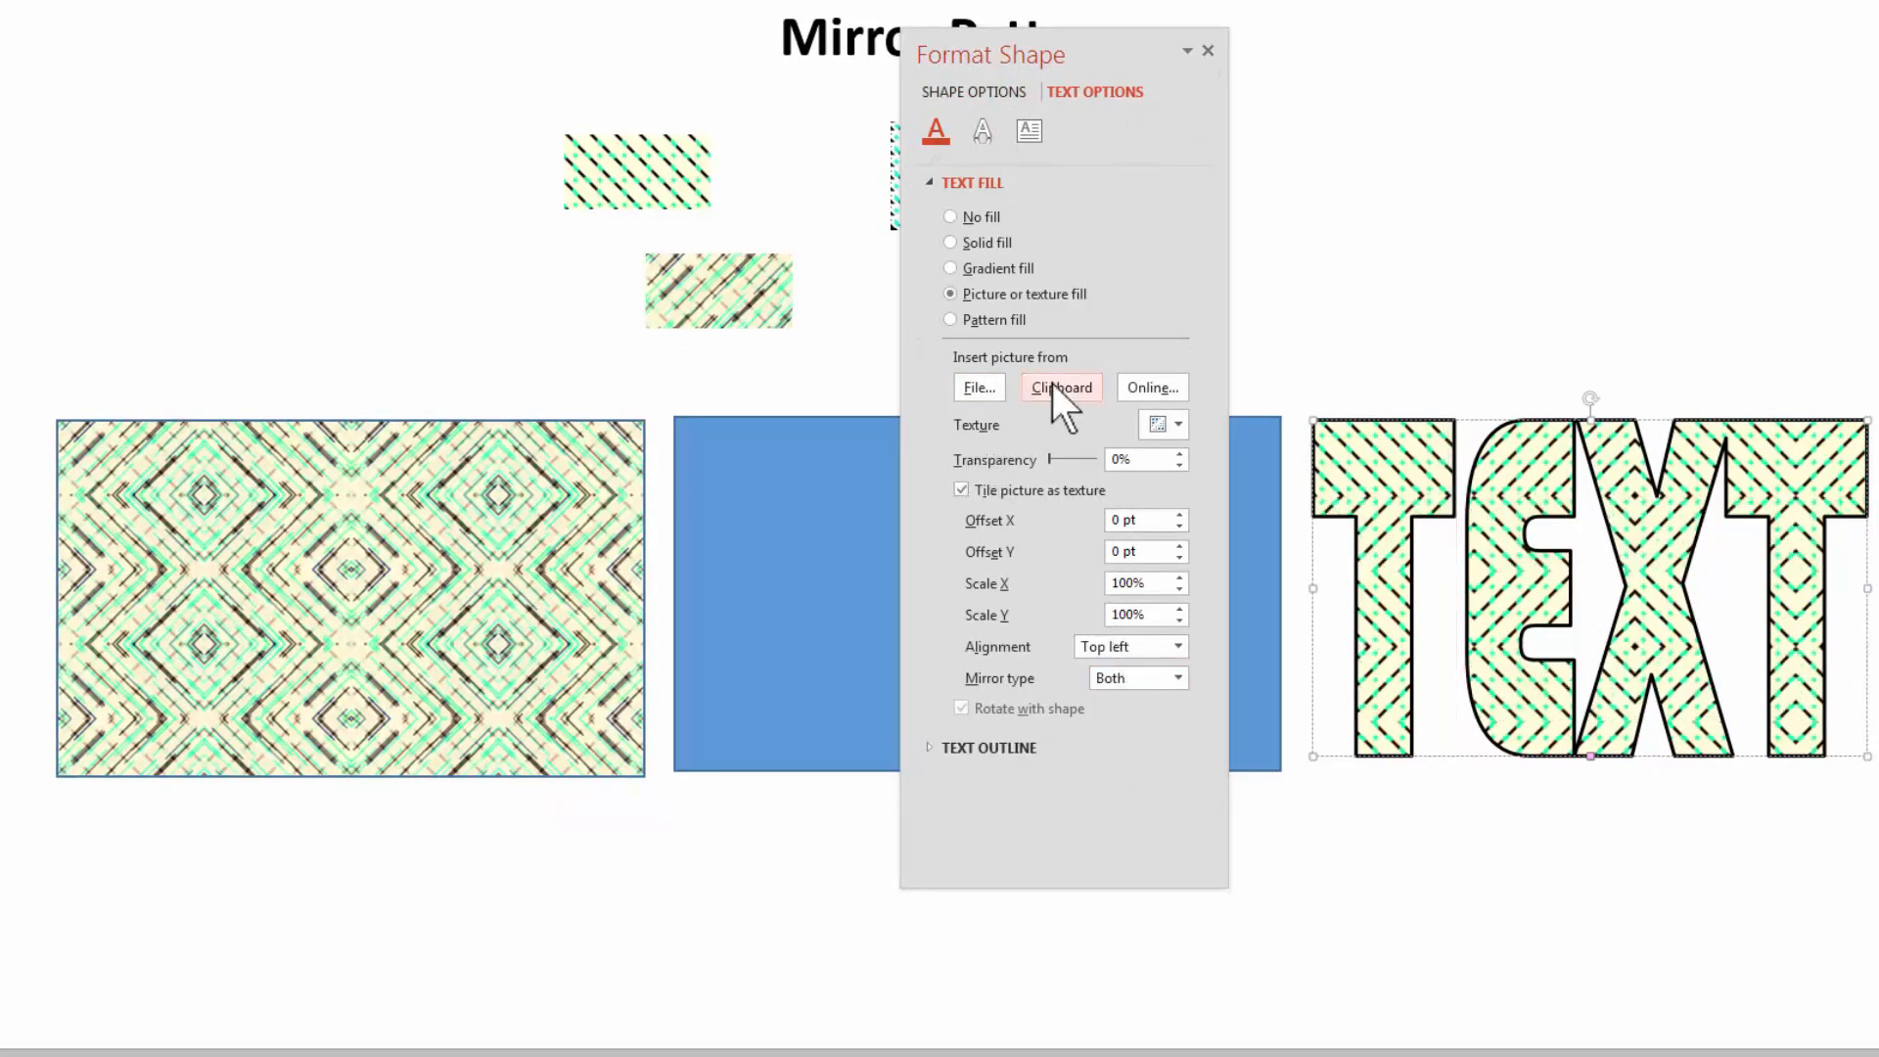
pyautogui.click(961, 490)
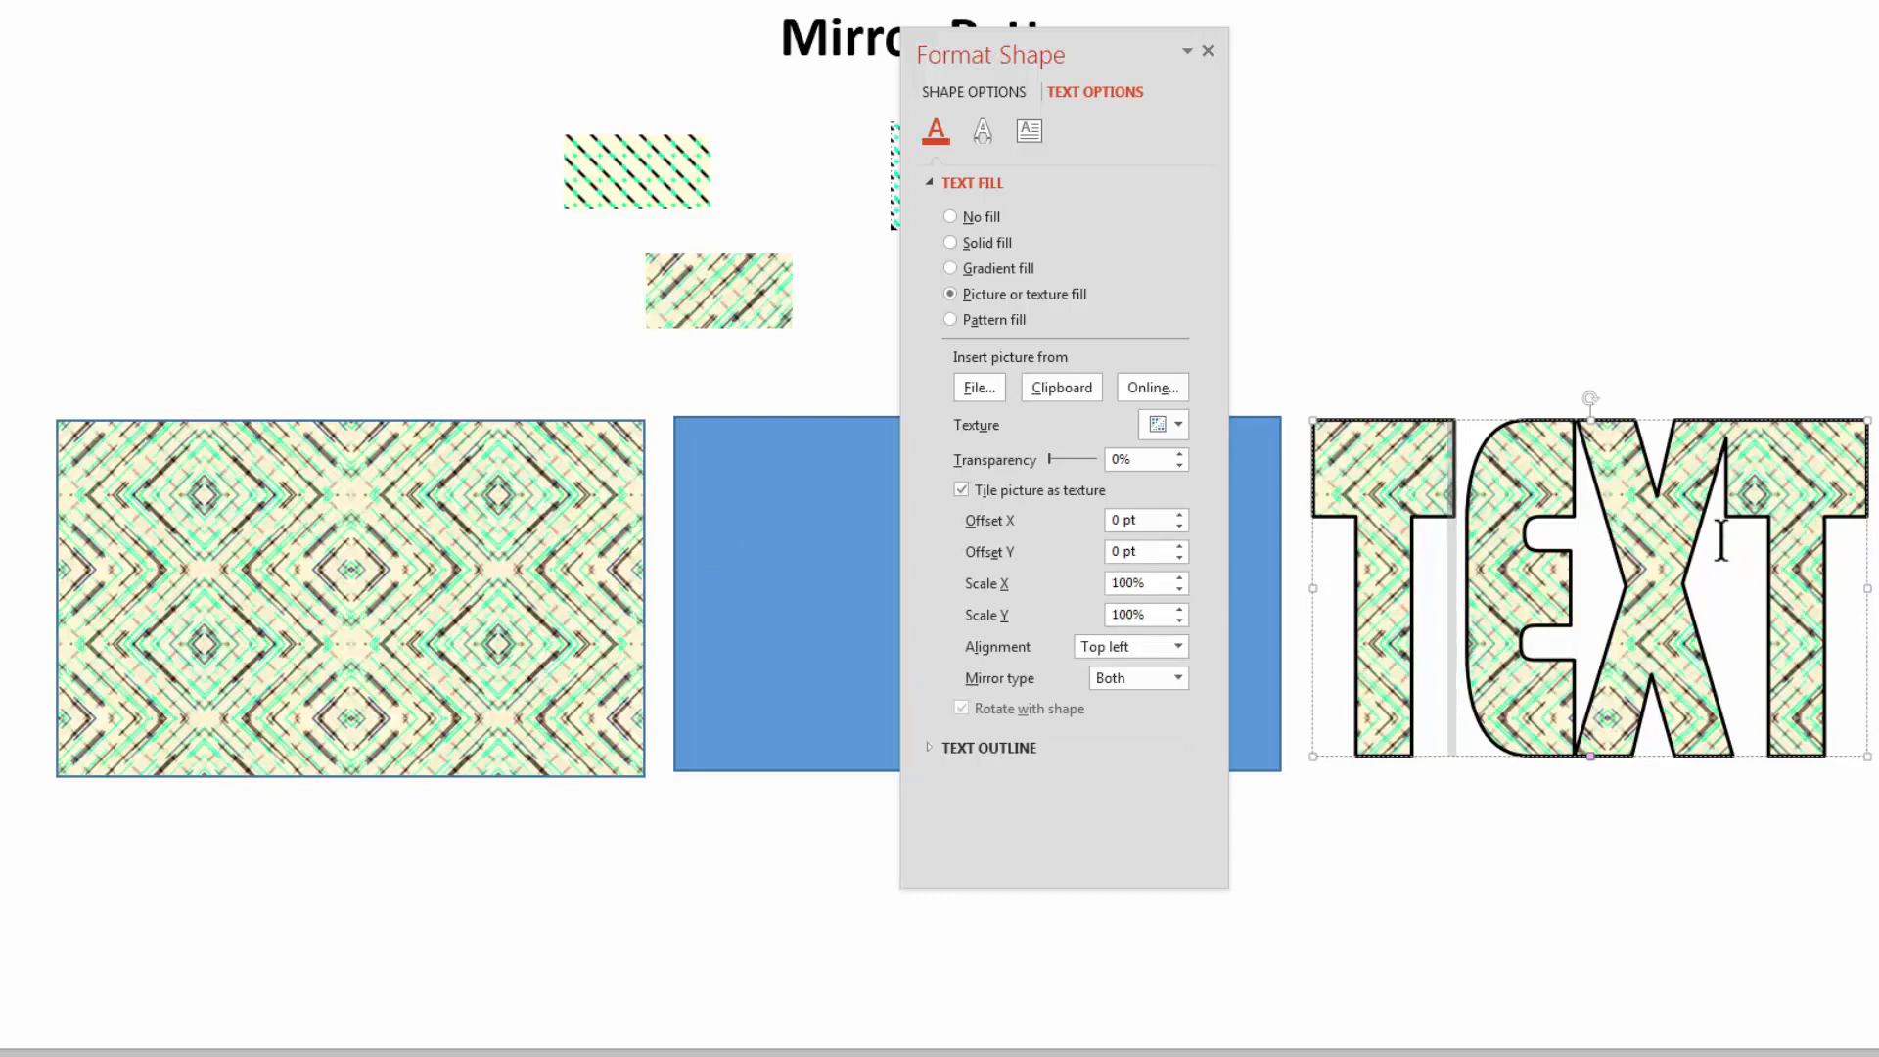
# Move the line-drawing tile closer beneath the original tile and check which effect options the left rectangle and TEXT each offer
pyautogui.moveTo(709, 320); pyautogui.dragTo(658, 298)
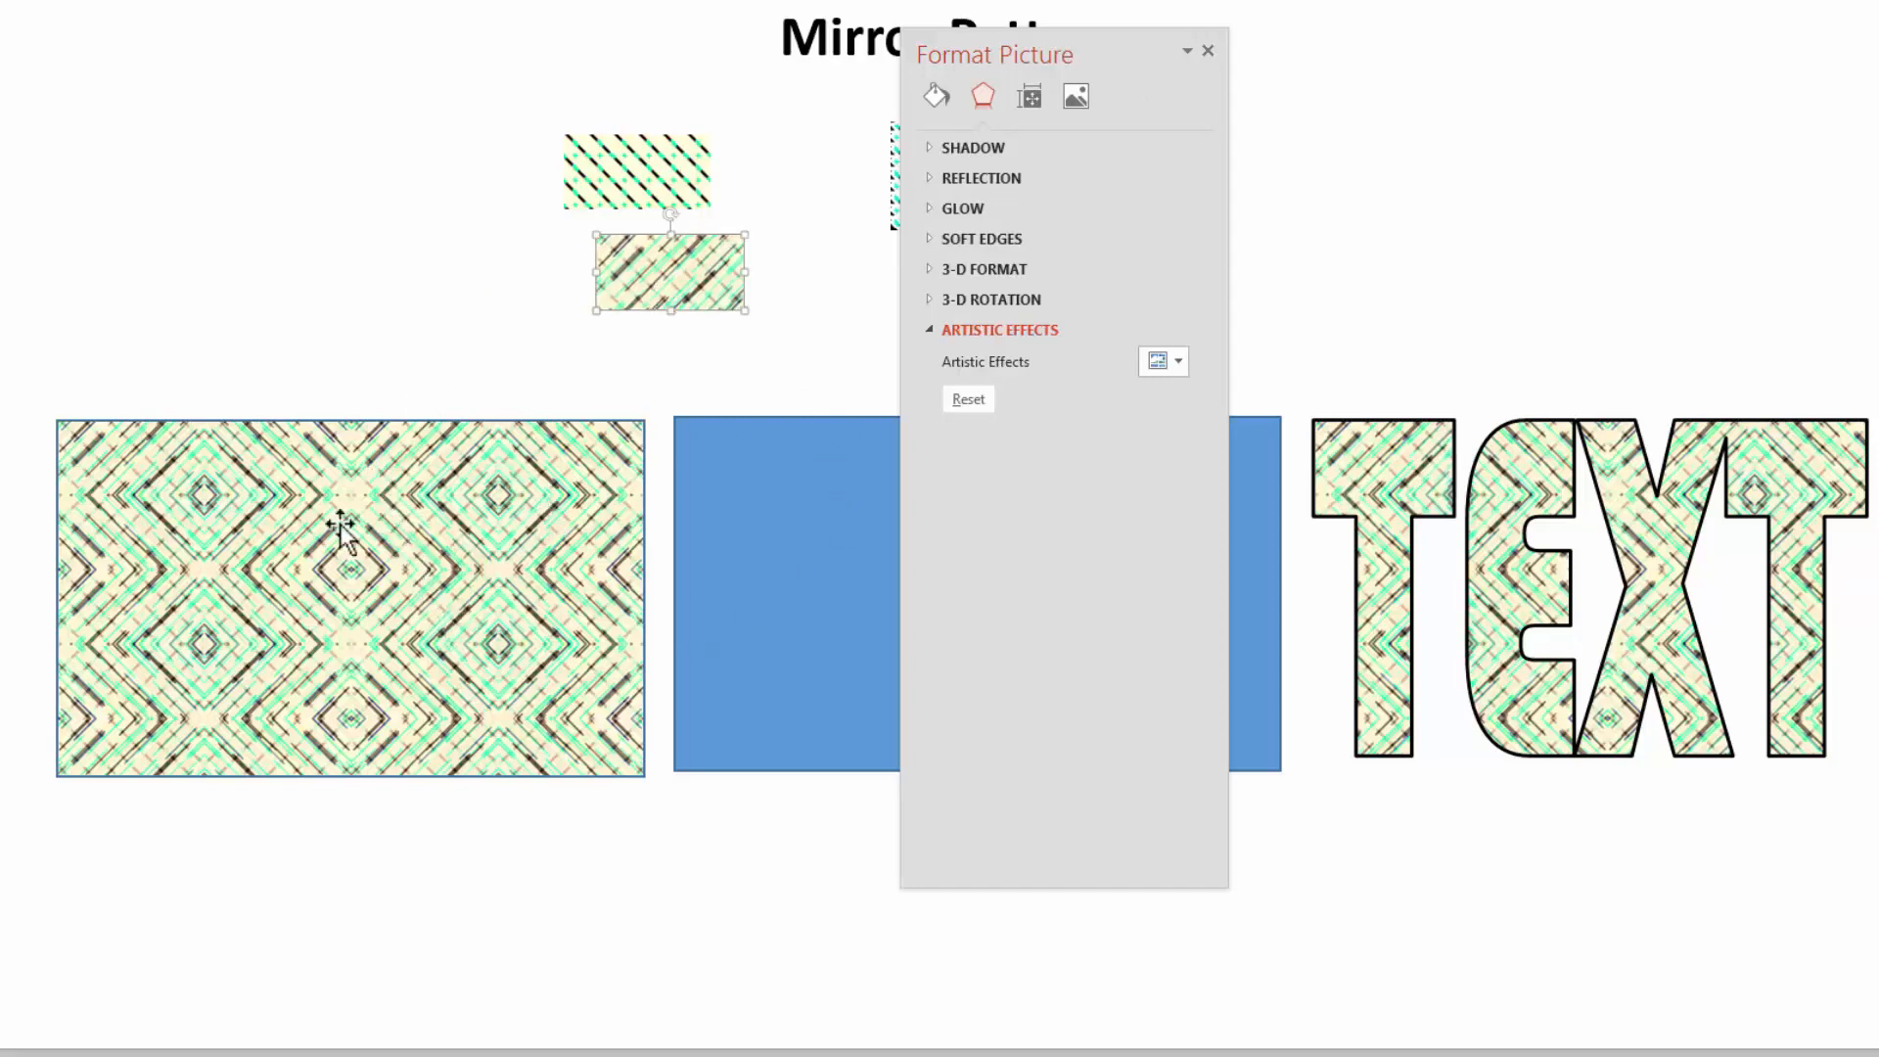
pyautogui.click(485, 764)
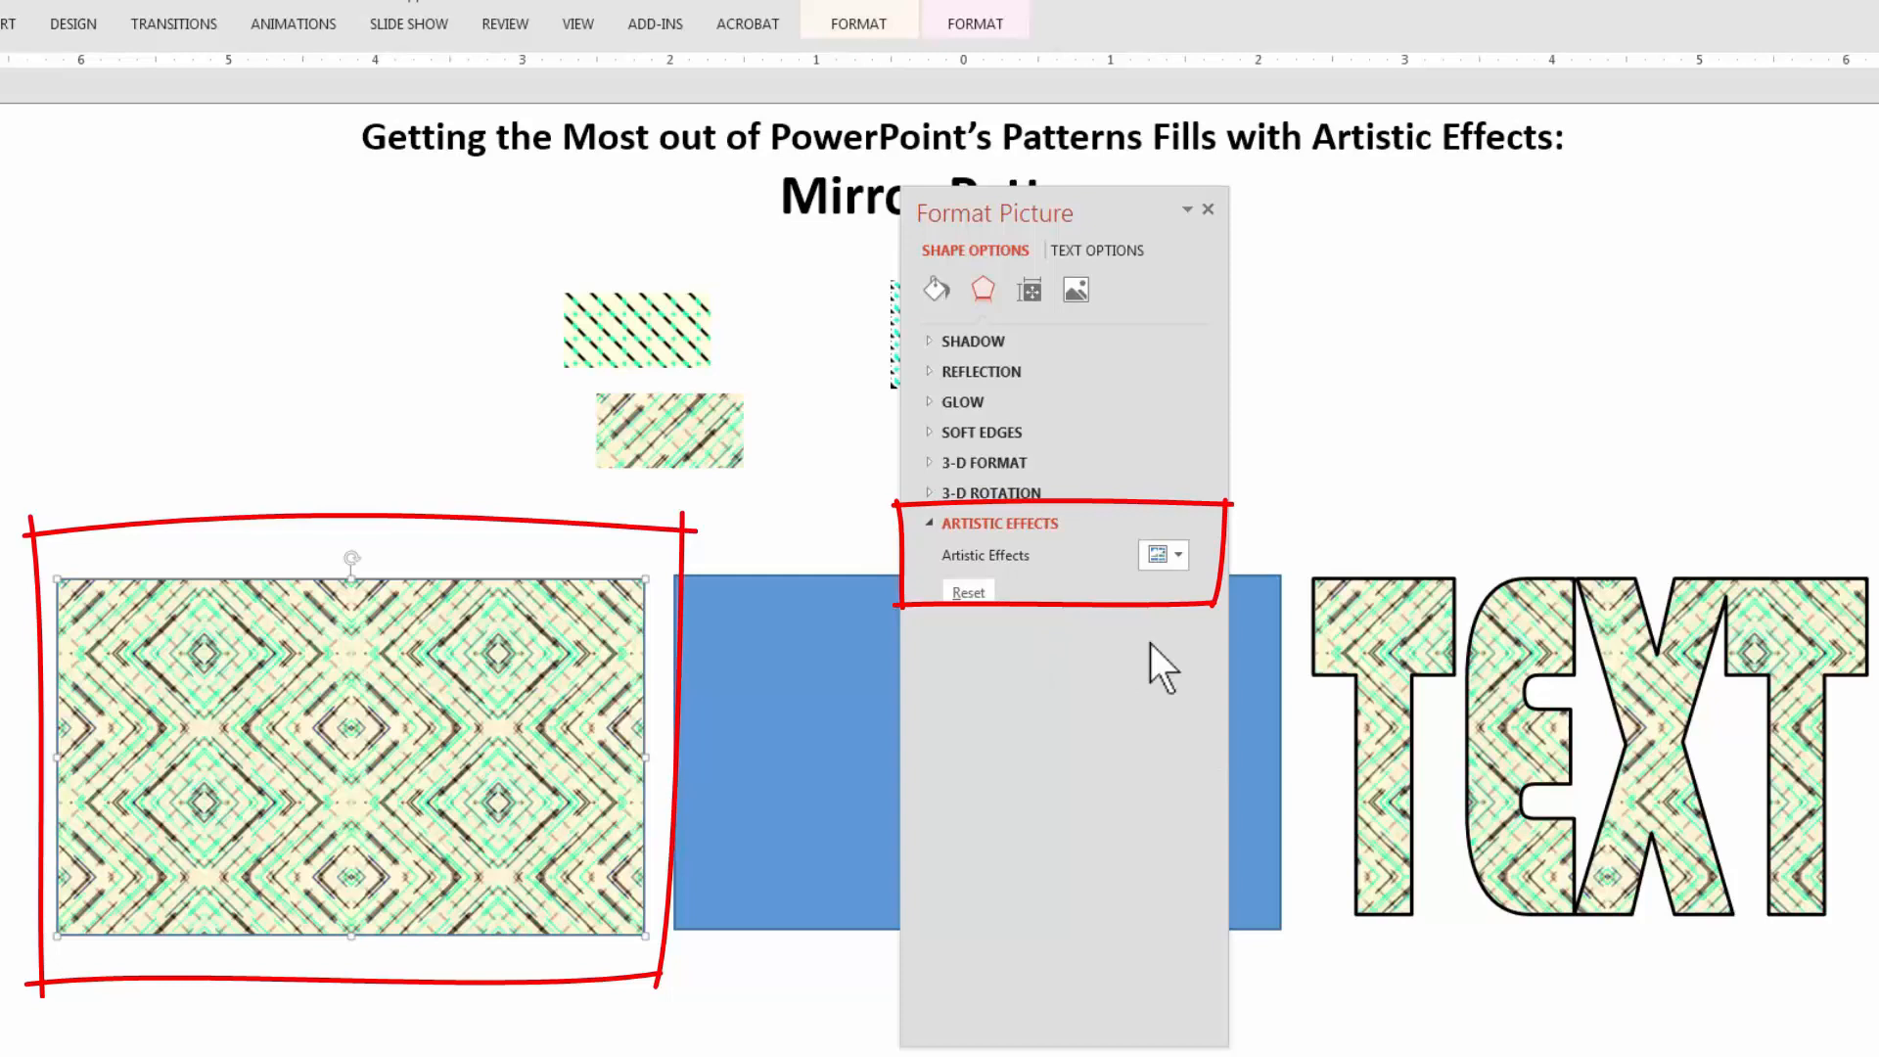
pyautogui.click(1456, 724)
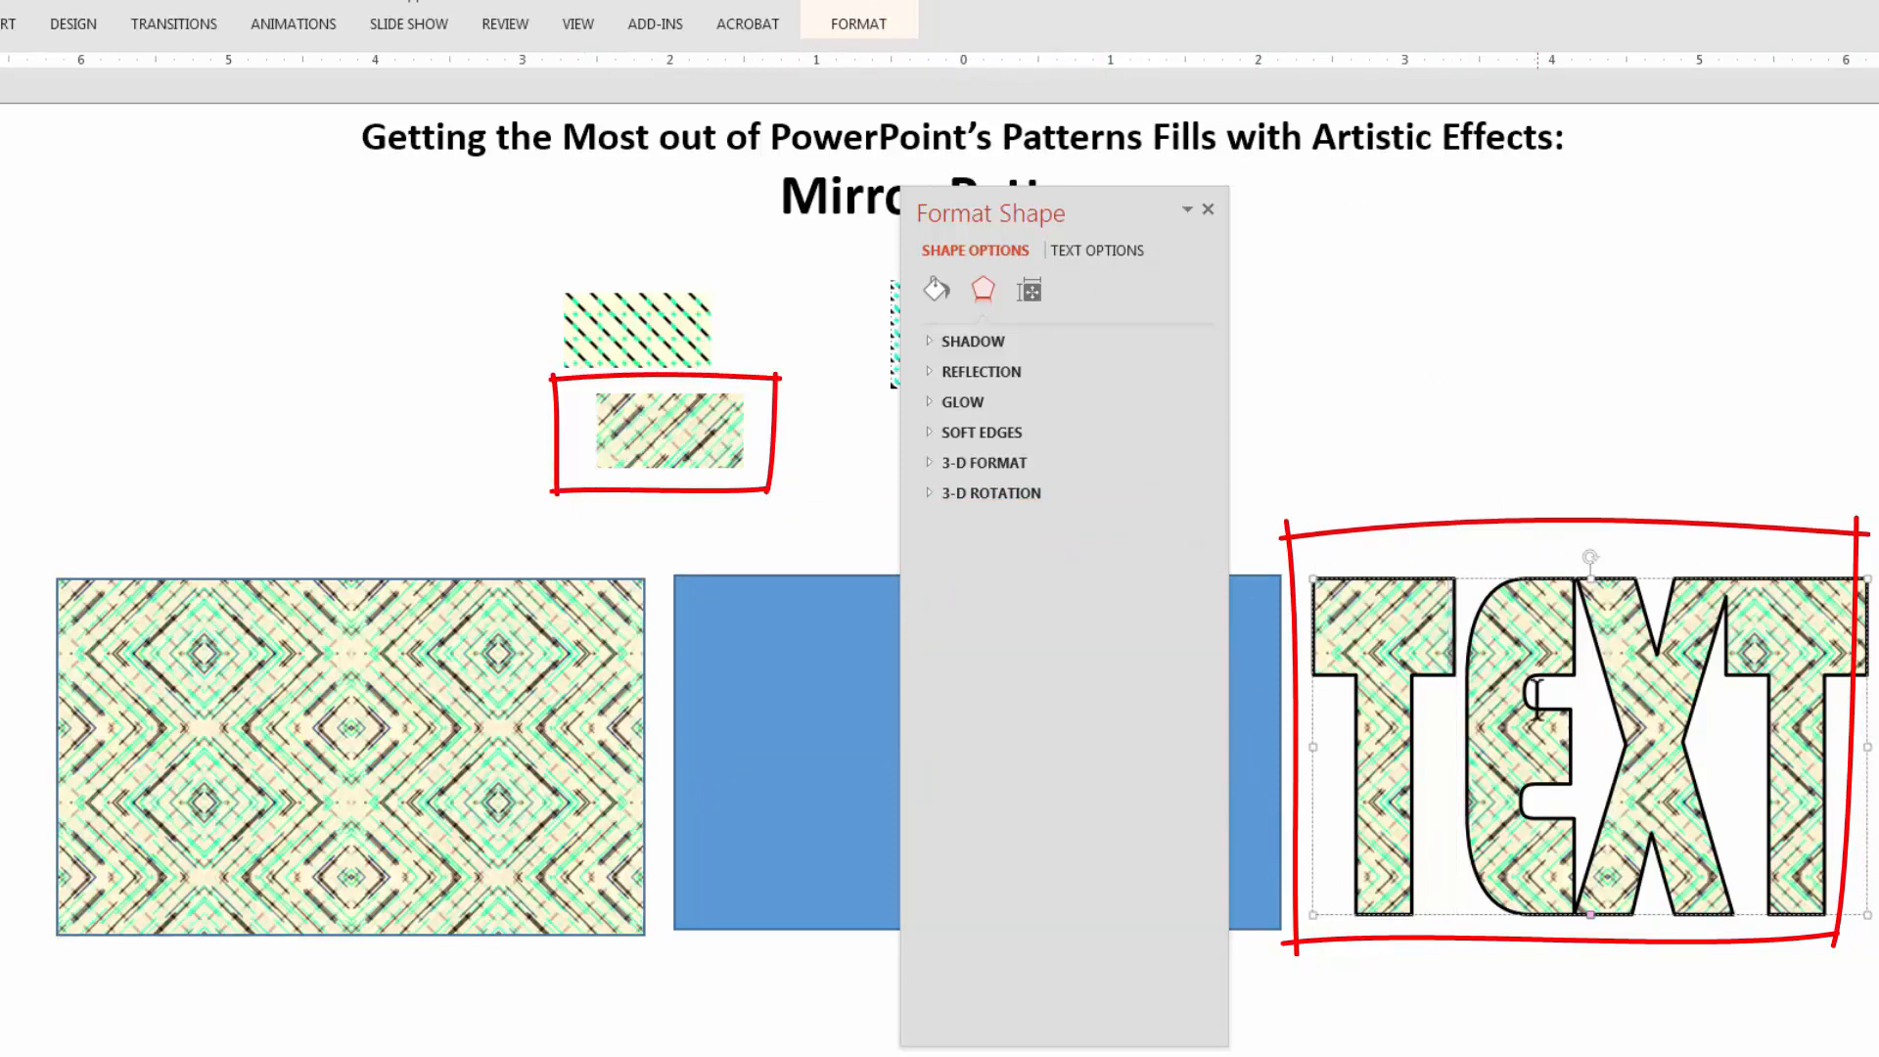
# Try the Paint Strokes artistic effect on the left rectangle, followed by Watercolor Sponge with a brush size of 1
pyautogui.click(575, 692)
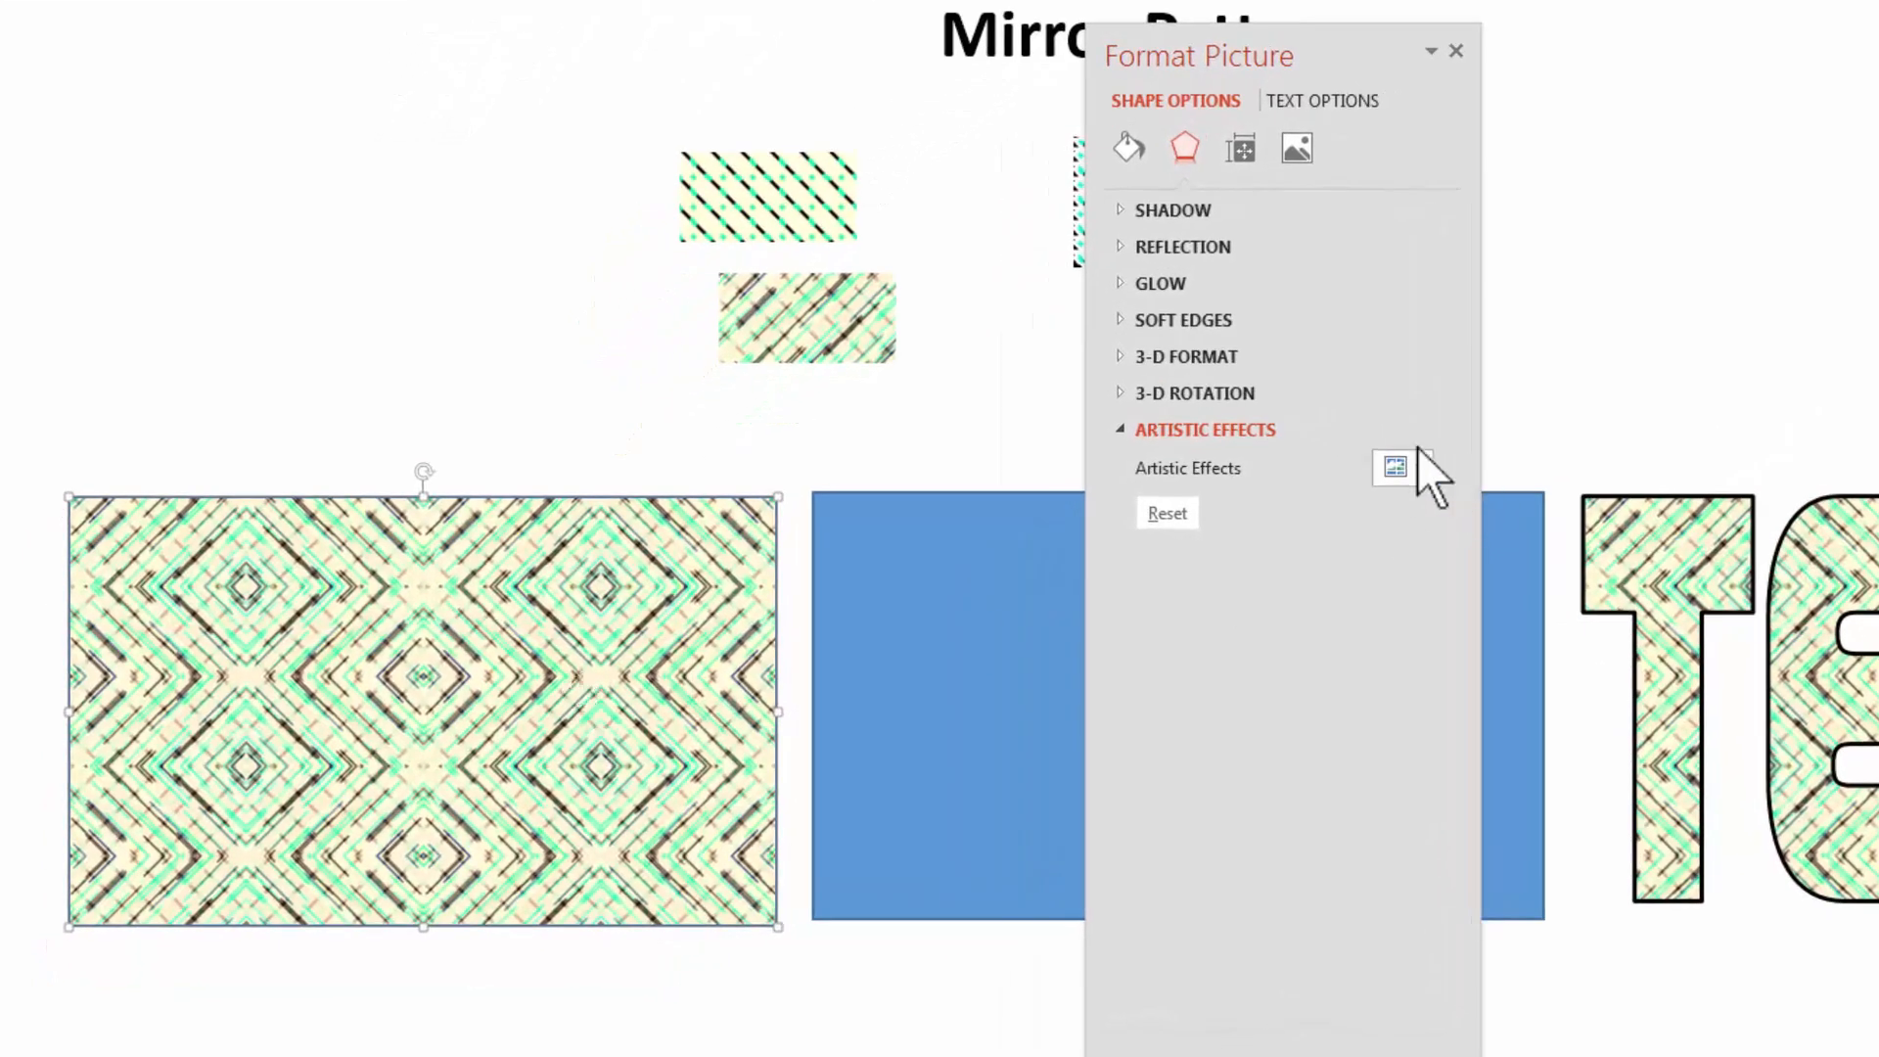
pyautogui.click(1419, 465)
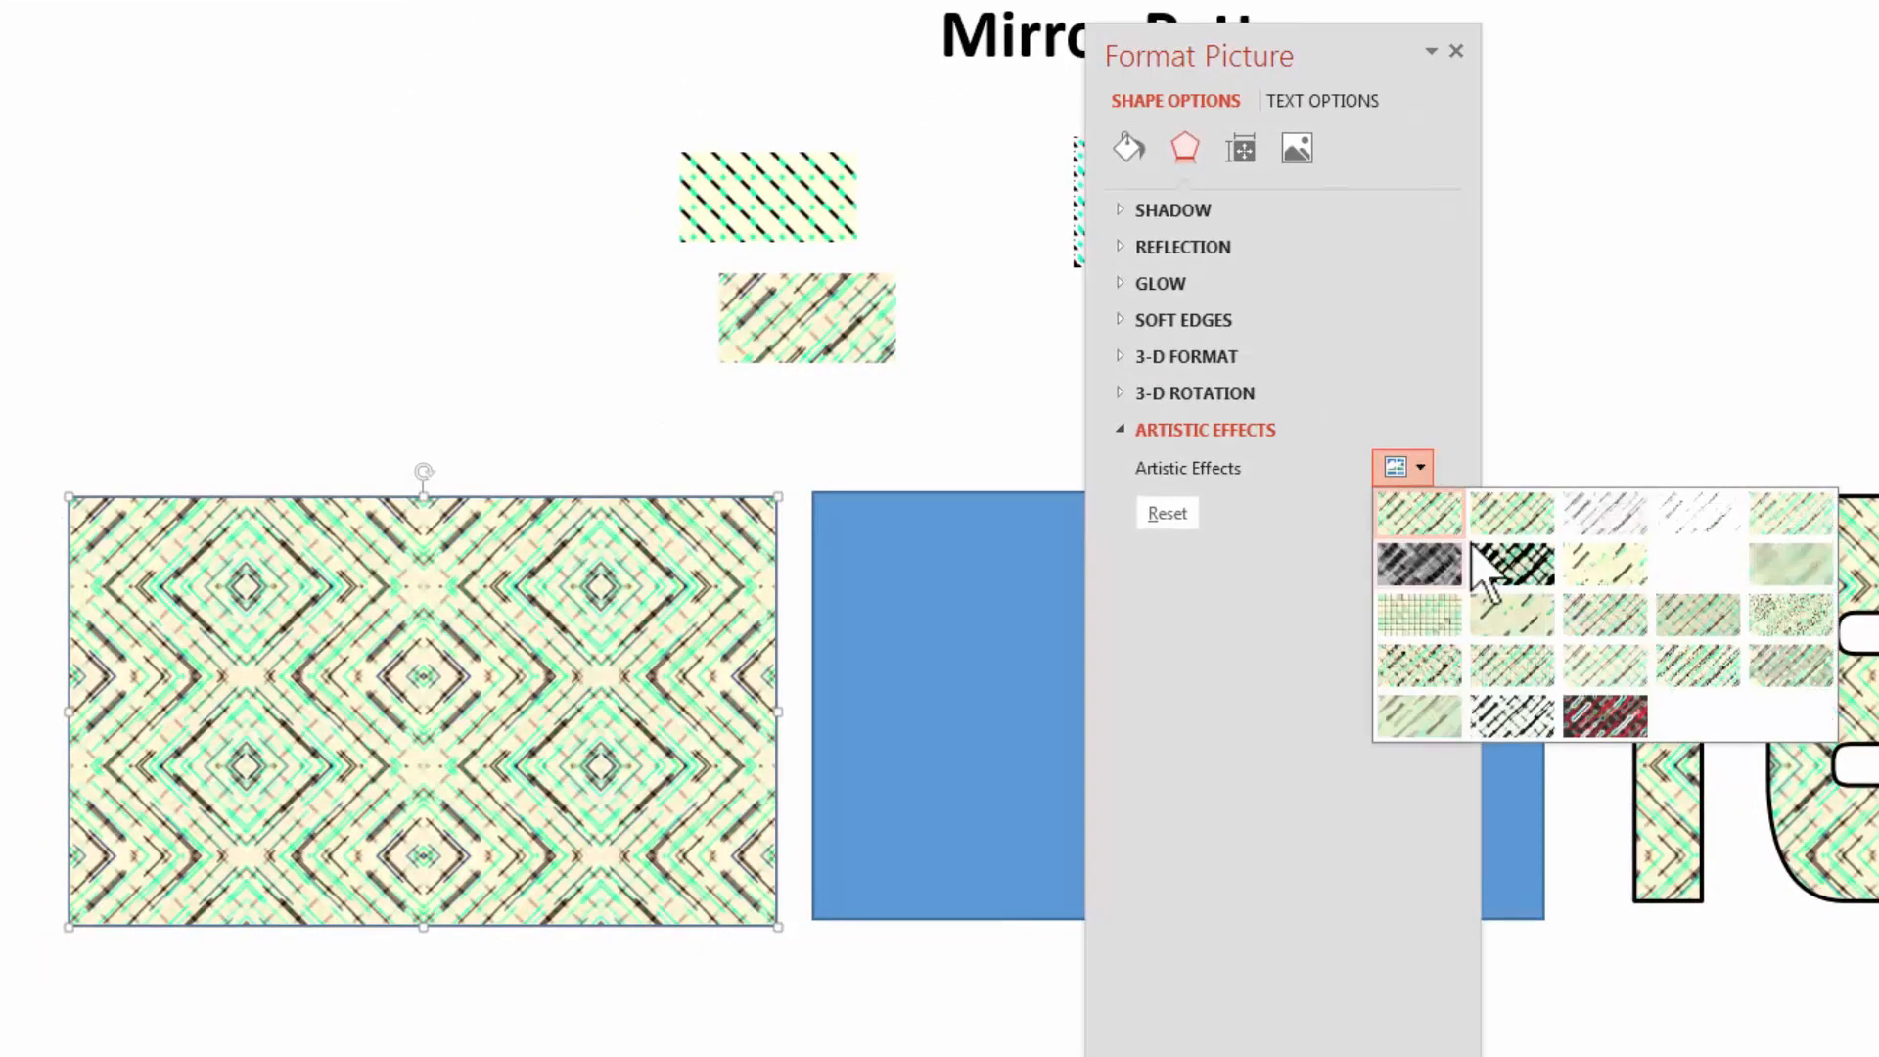
pyautogui.click(1495, 568)
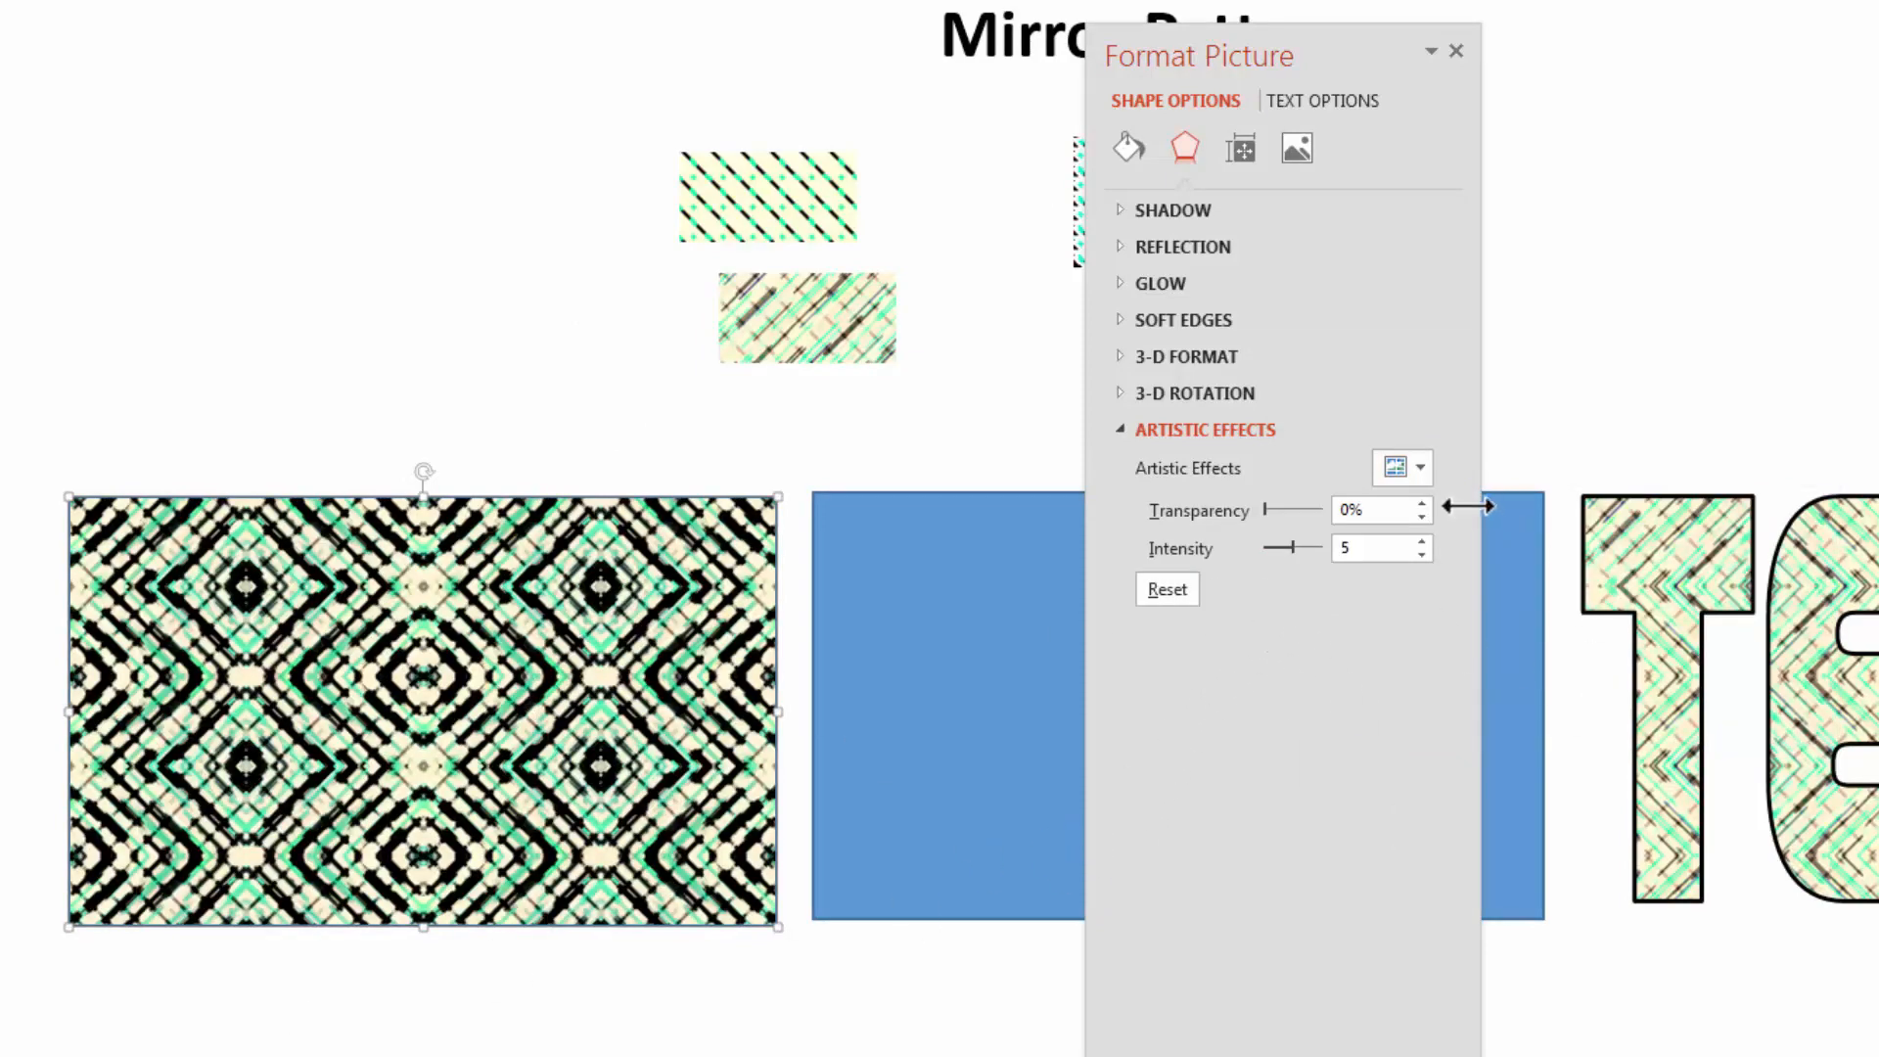
pyautogui.click(1414, 459)
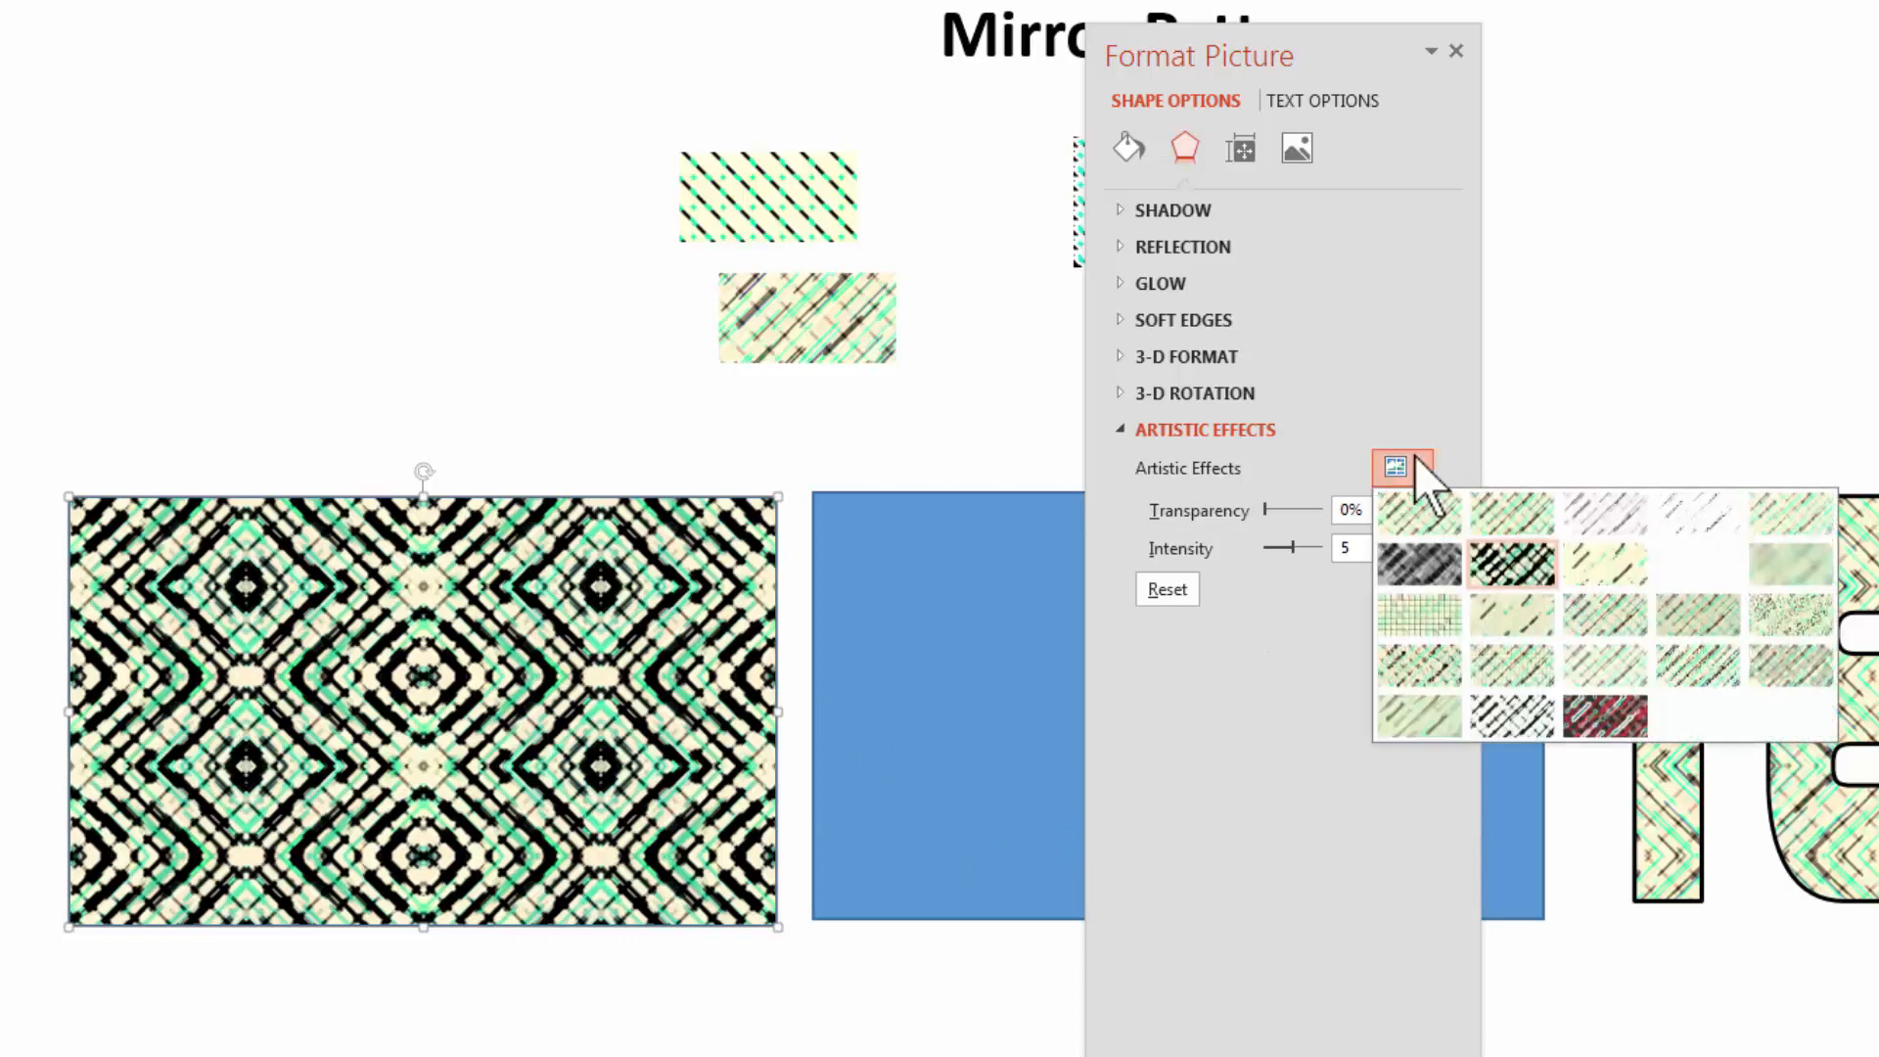
pyautogui.click(1515, 618)
pyautogui.moveTo(1272, 546); pyautogui.dragTo(1229, 549)
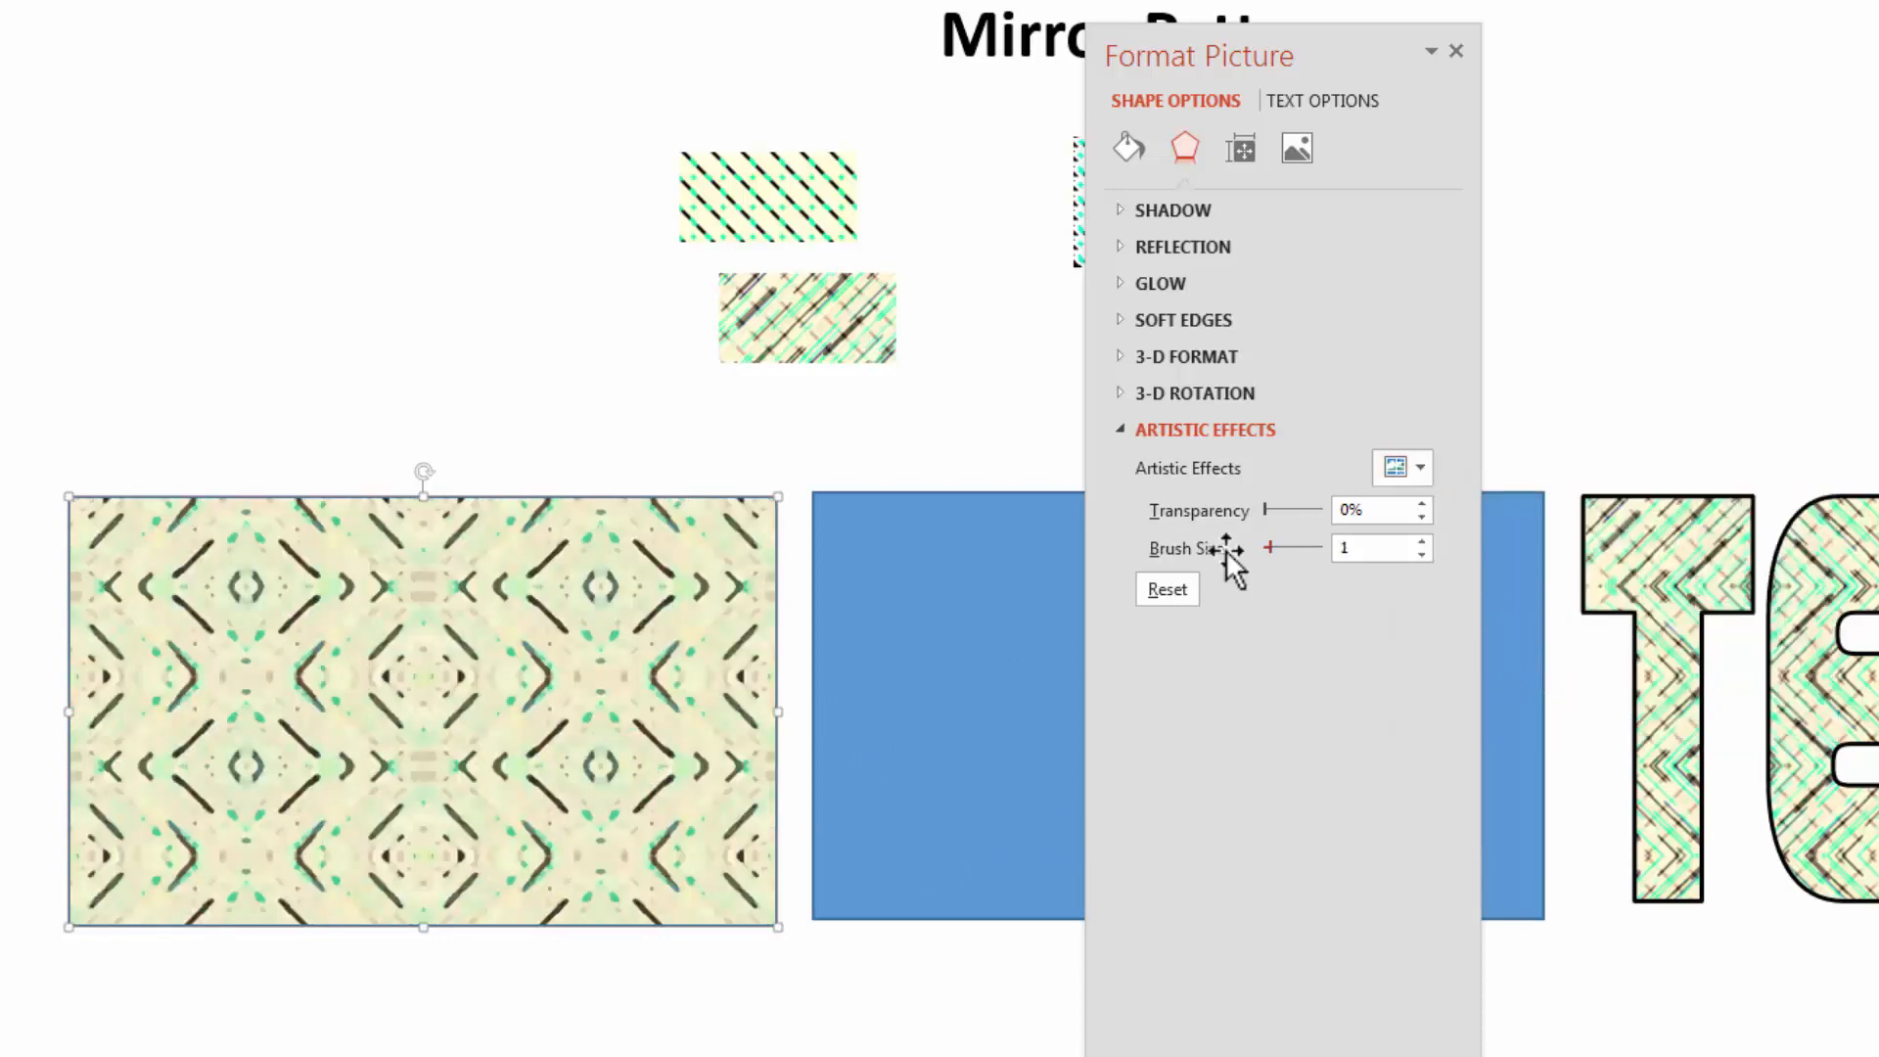
# Apply the Glow Edges artistic effect to the left rectangle
pyautogui.click(1413, 477)
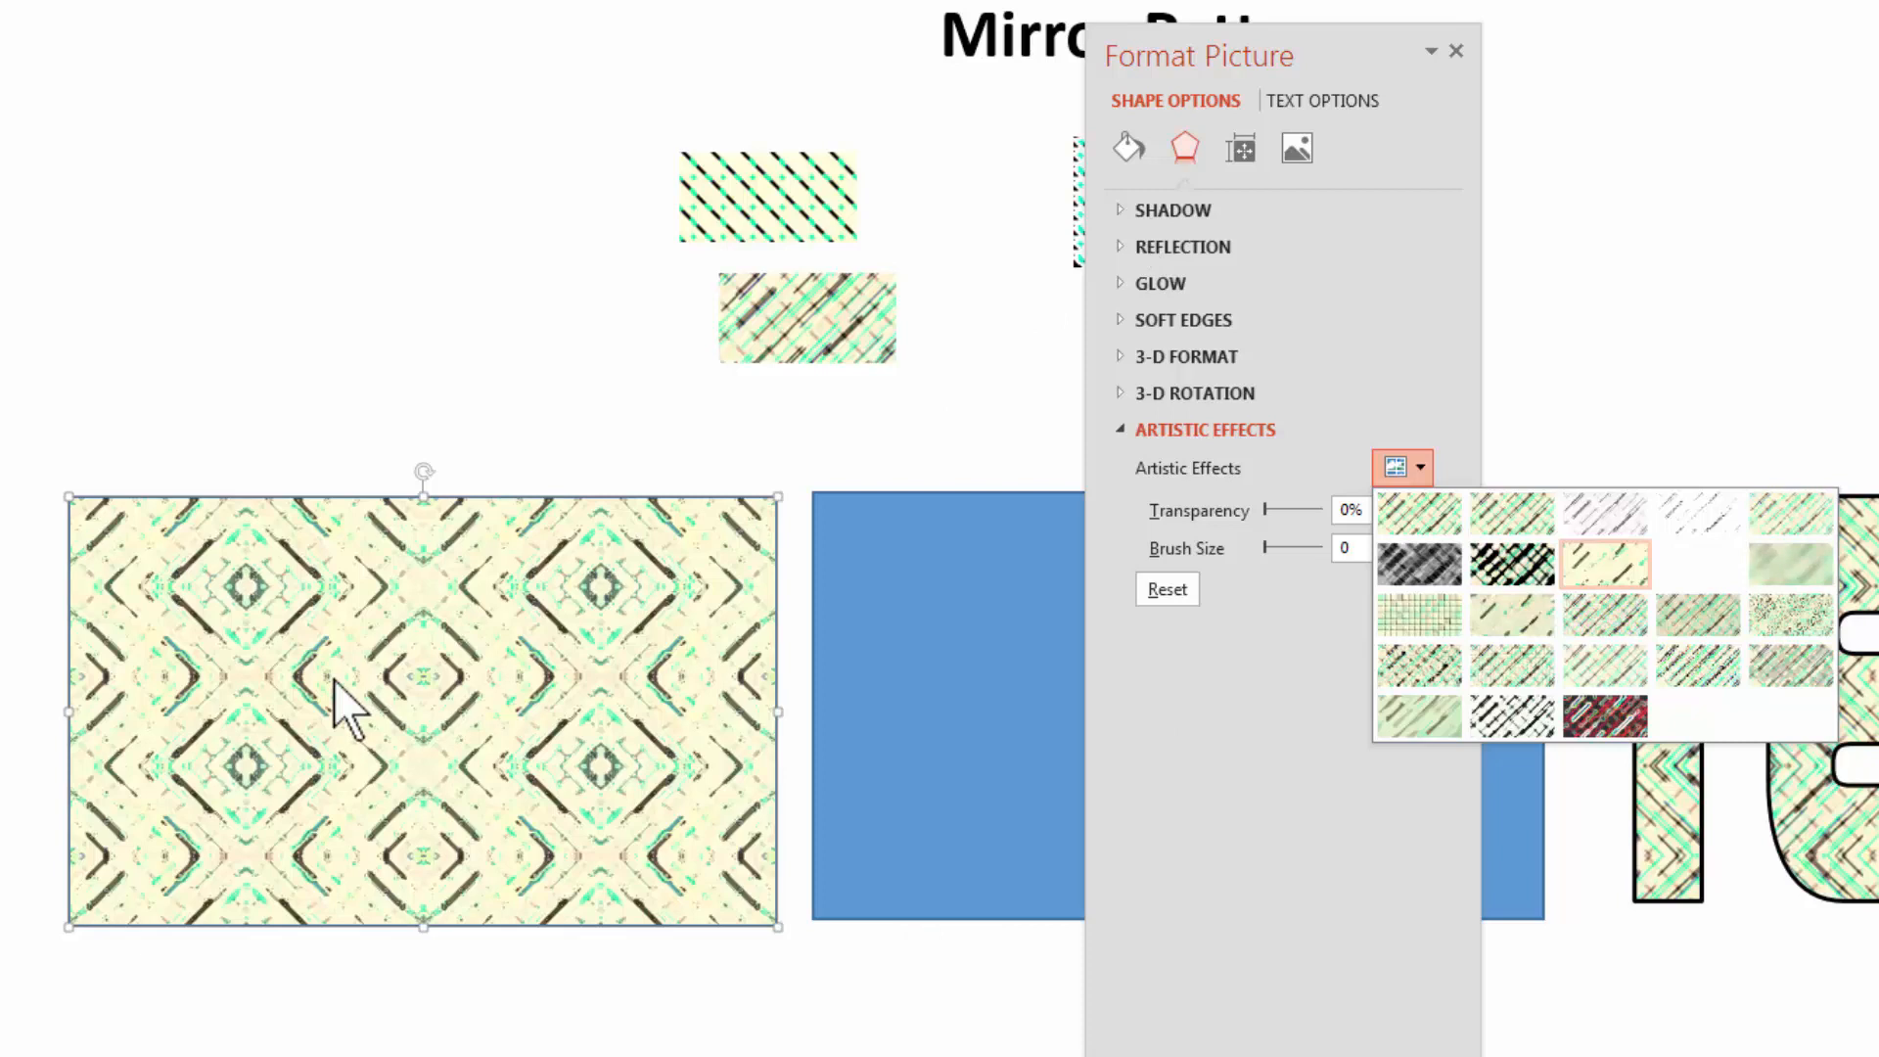
pyautogui.click(1594, 724)
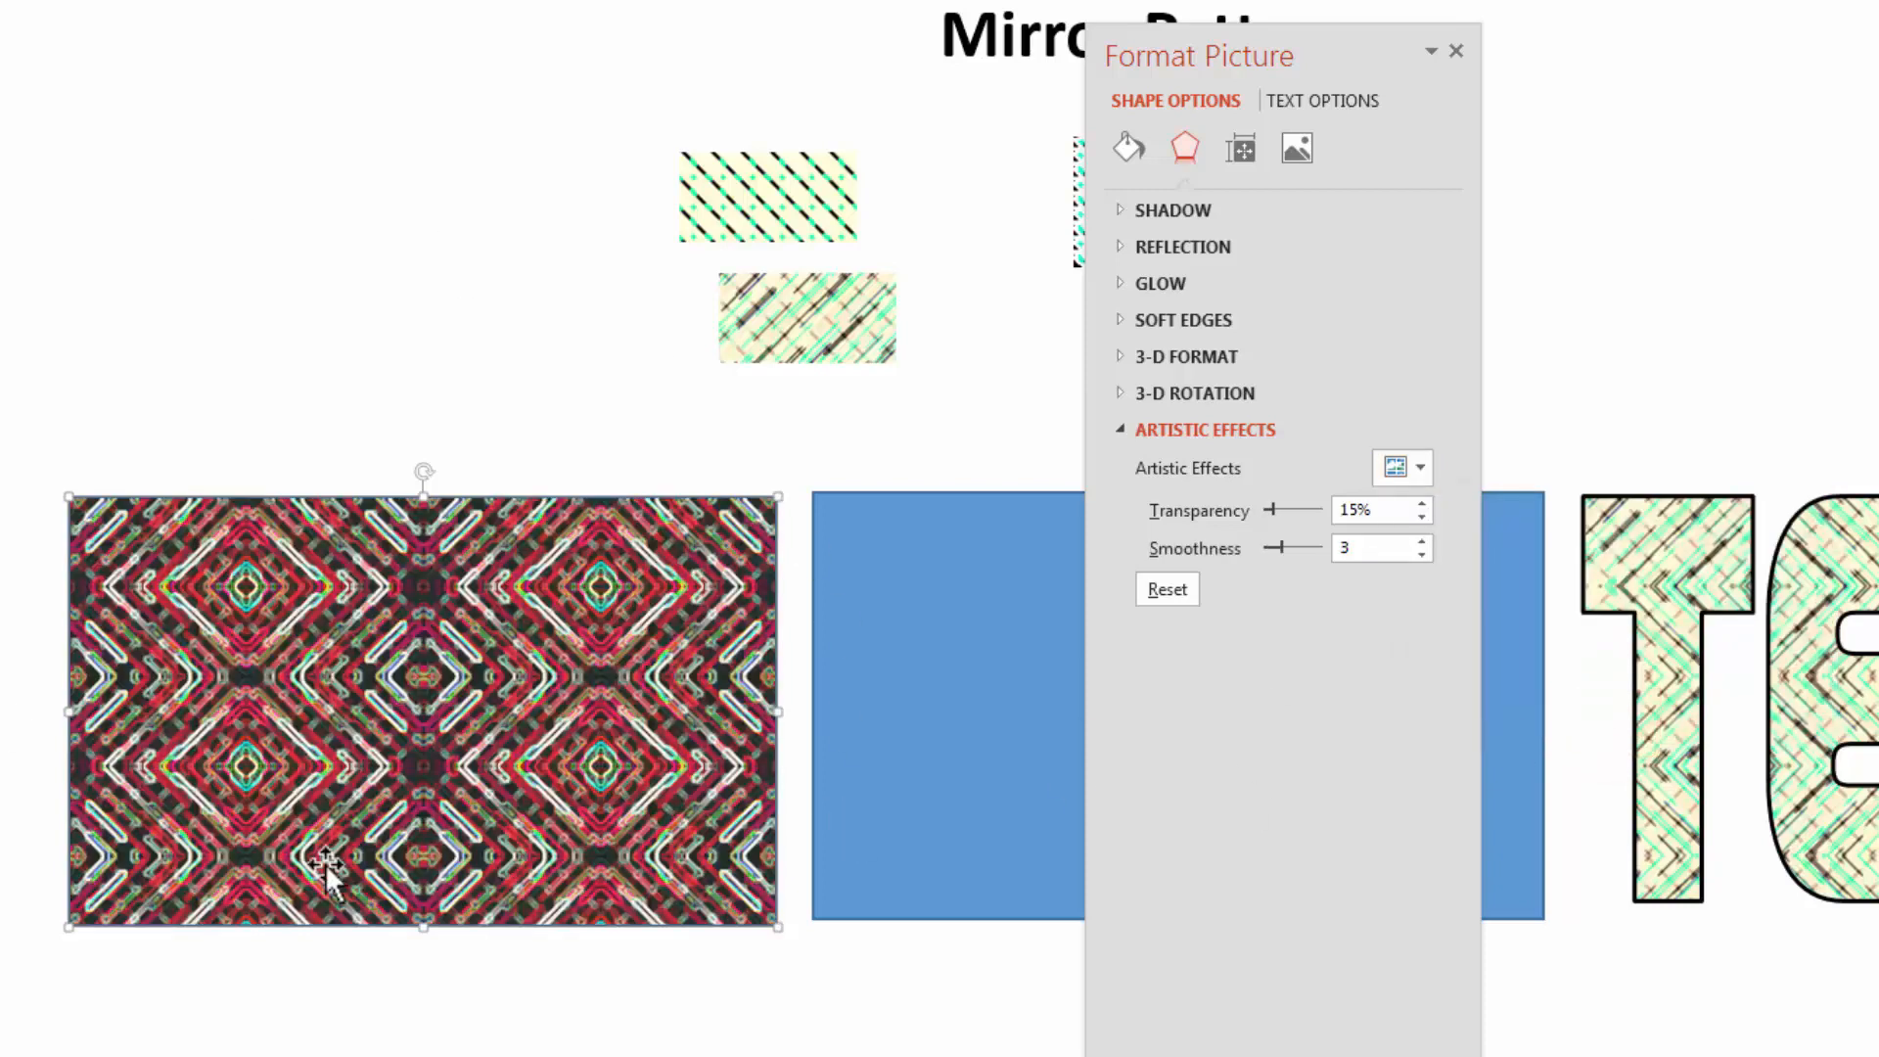
# Fill the plain blue middle rectangle with the line-drawing tile from the clipboard and tile it as texture
pyautogui.click(783, 318)
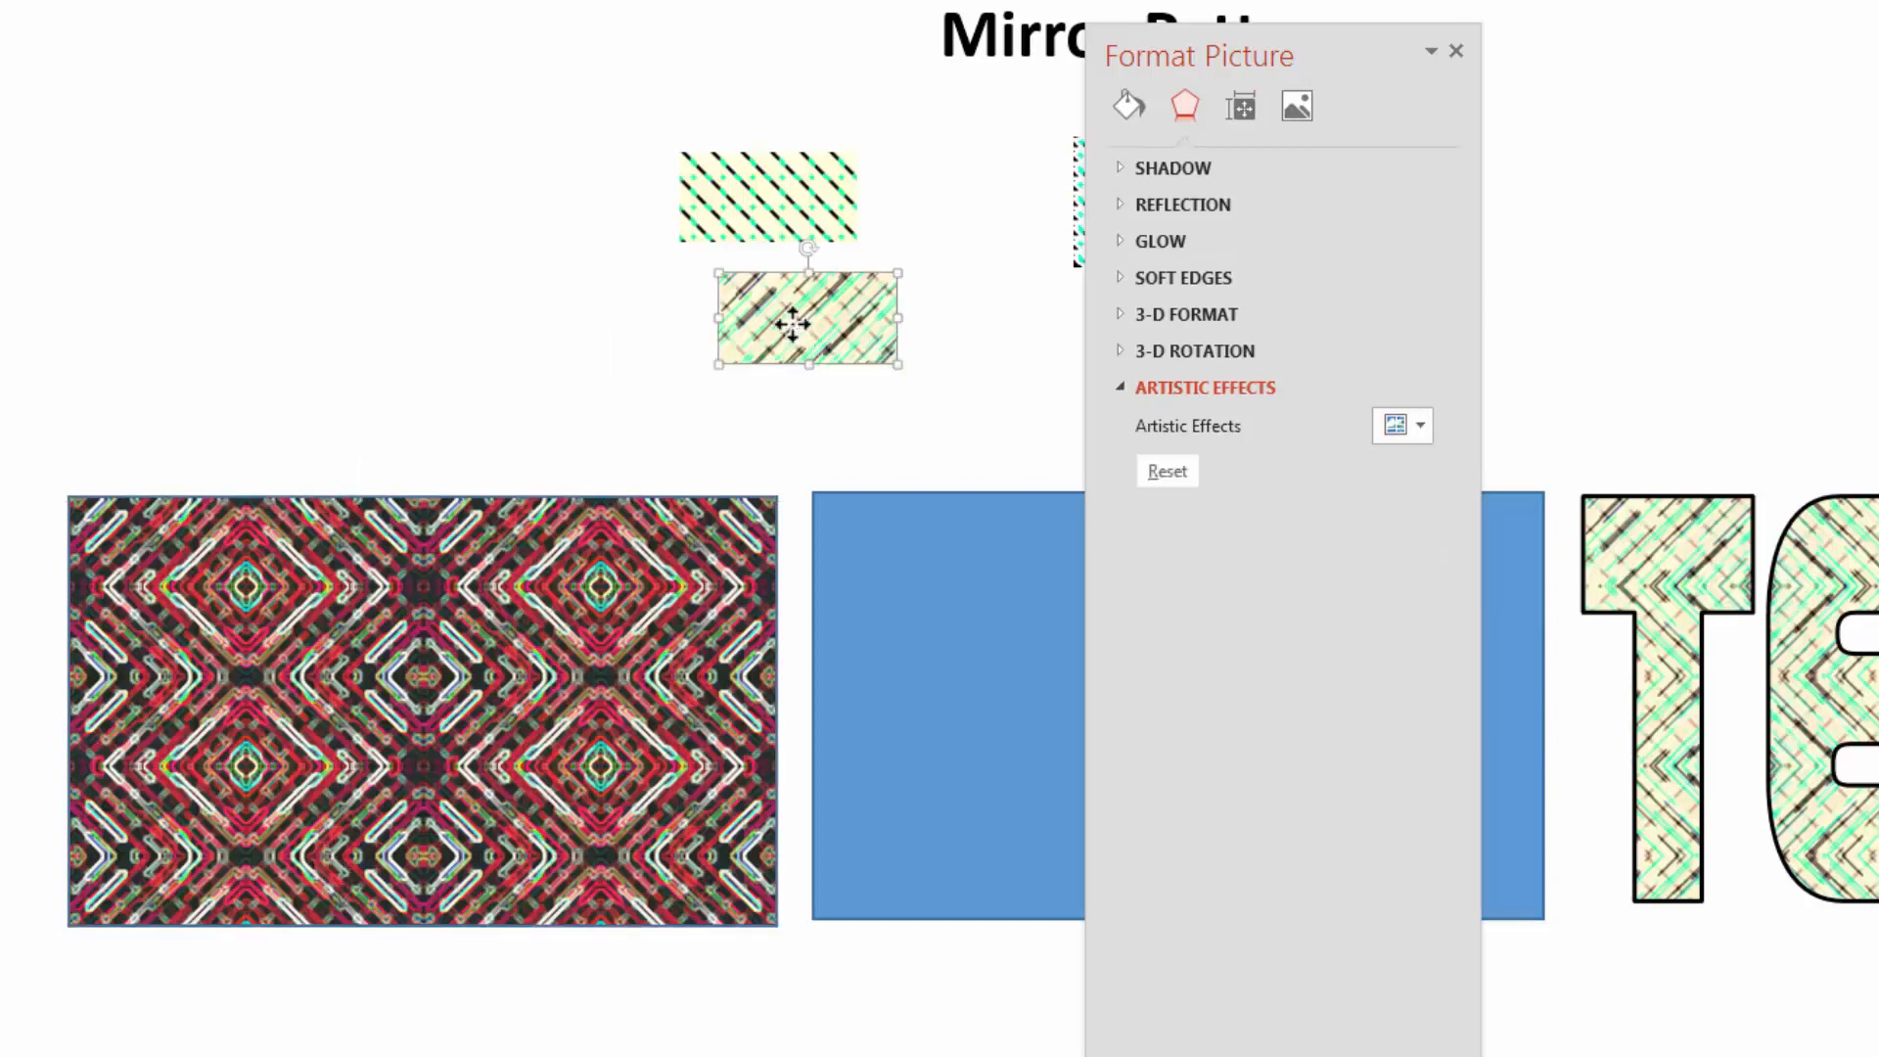
pyautogui.click(972, 734)
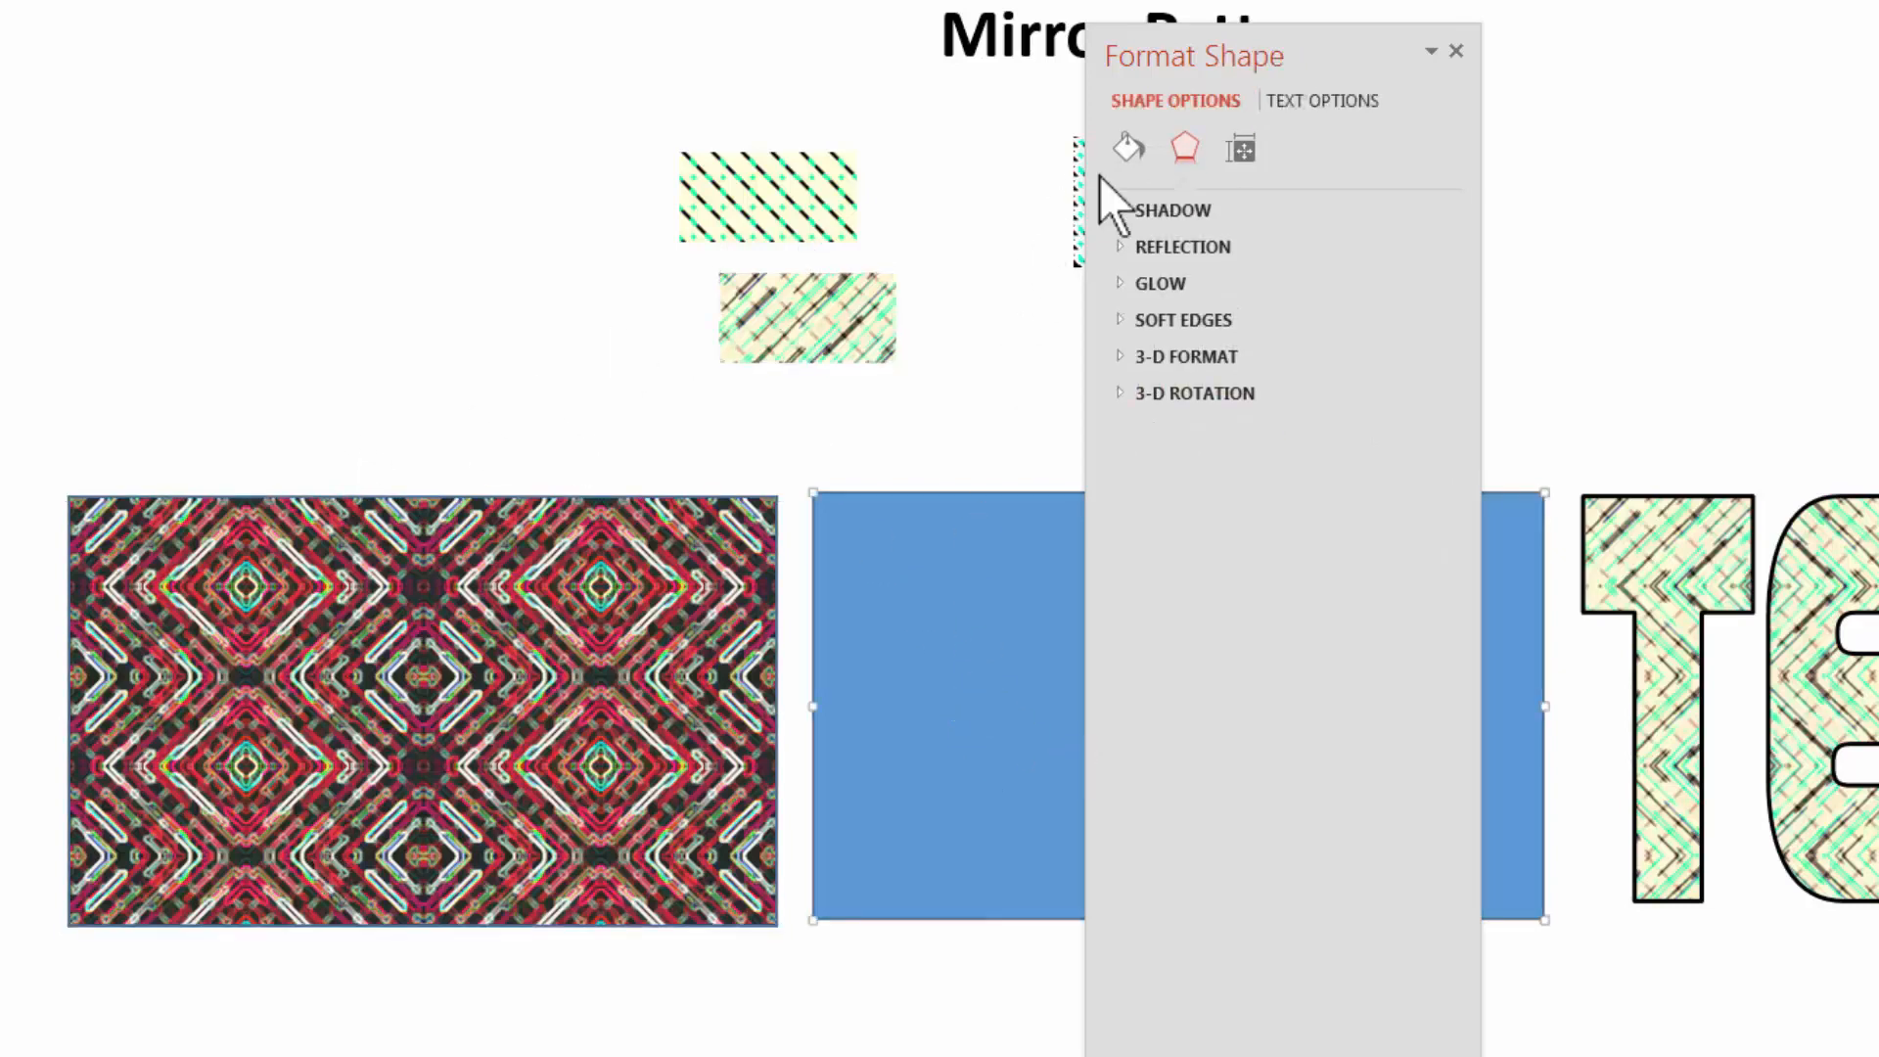
pyautogui.click(1131, 149)
pyautogui.click(1235, 344)
pyautogui.click(1266, 489)
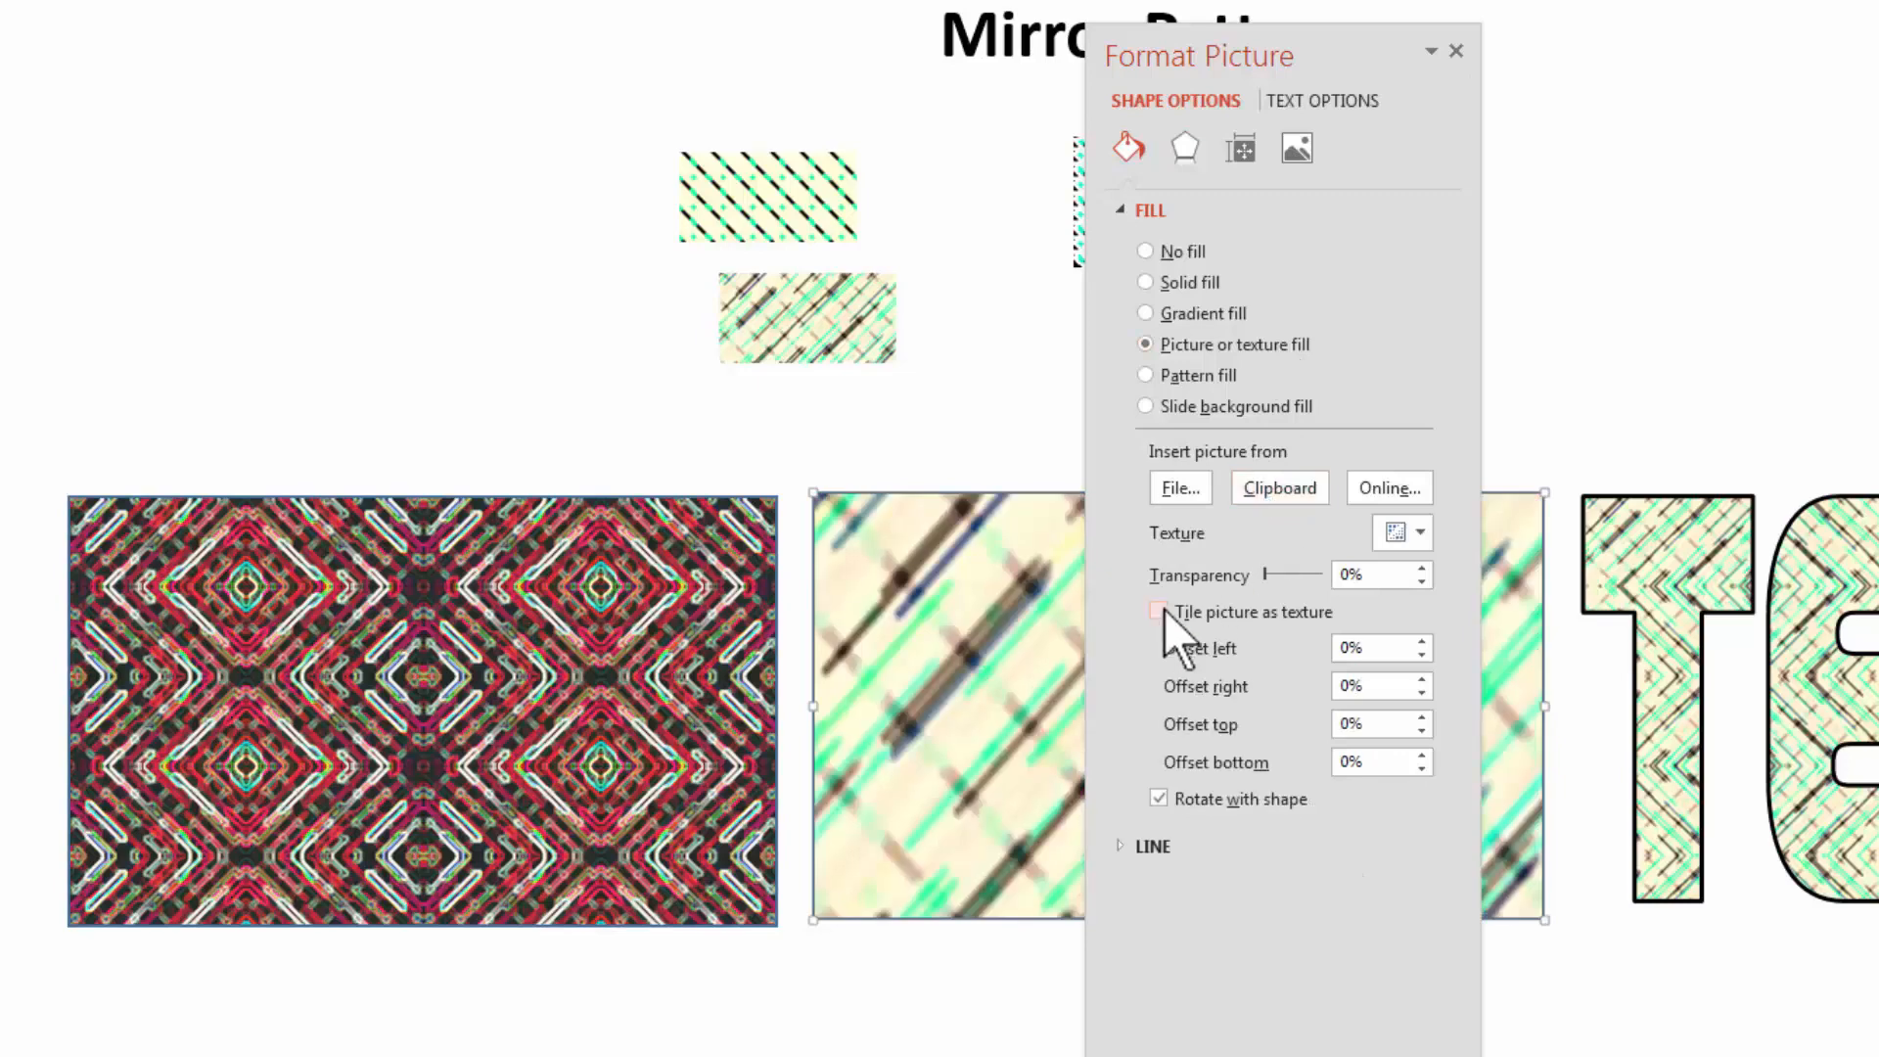
pyautogui.click(1160, 610)
pyautogui.moveTo(1269, 49); pyautogui.dragTo(1878, 73)
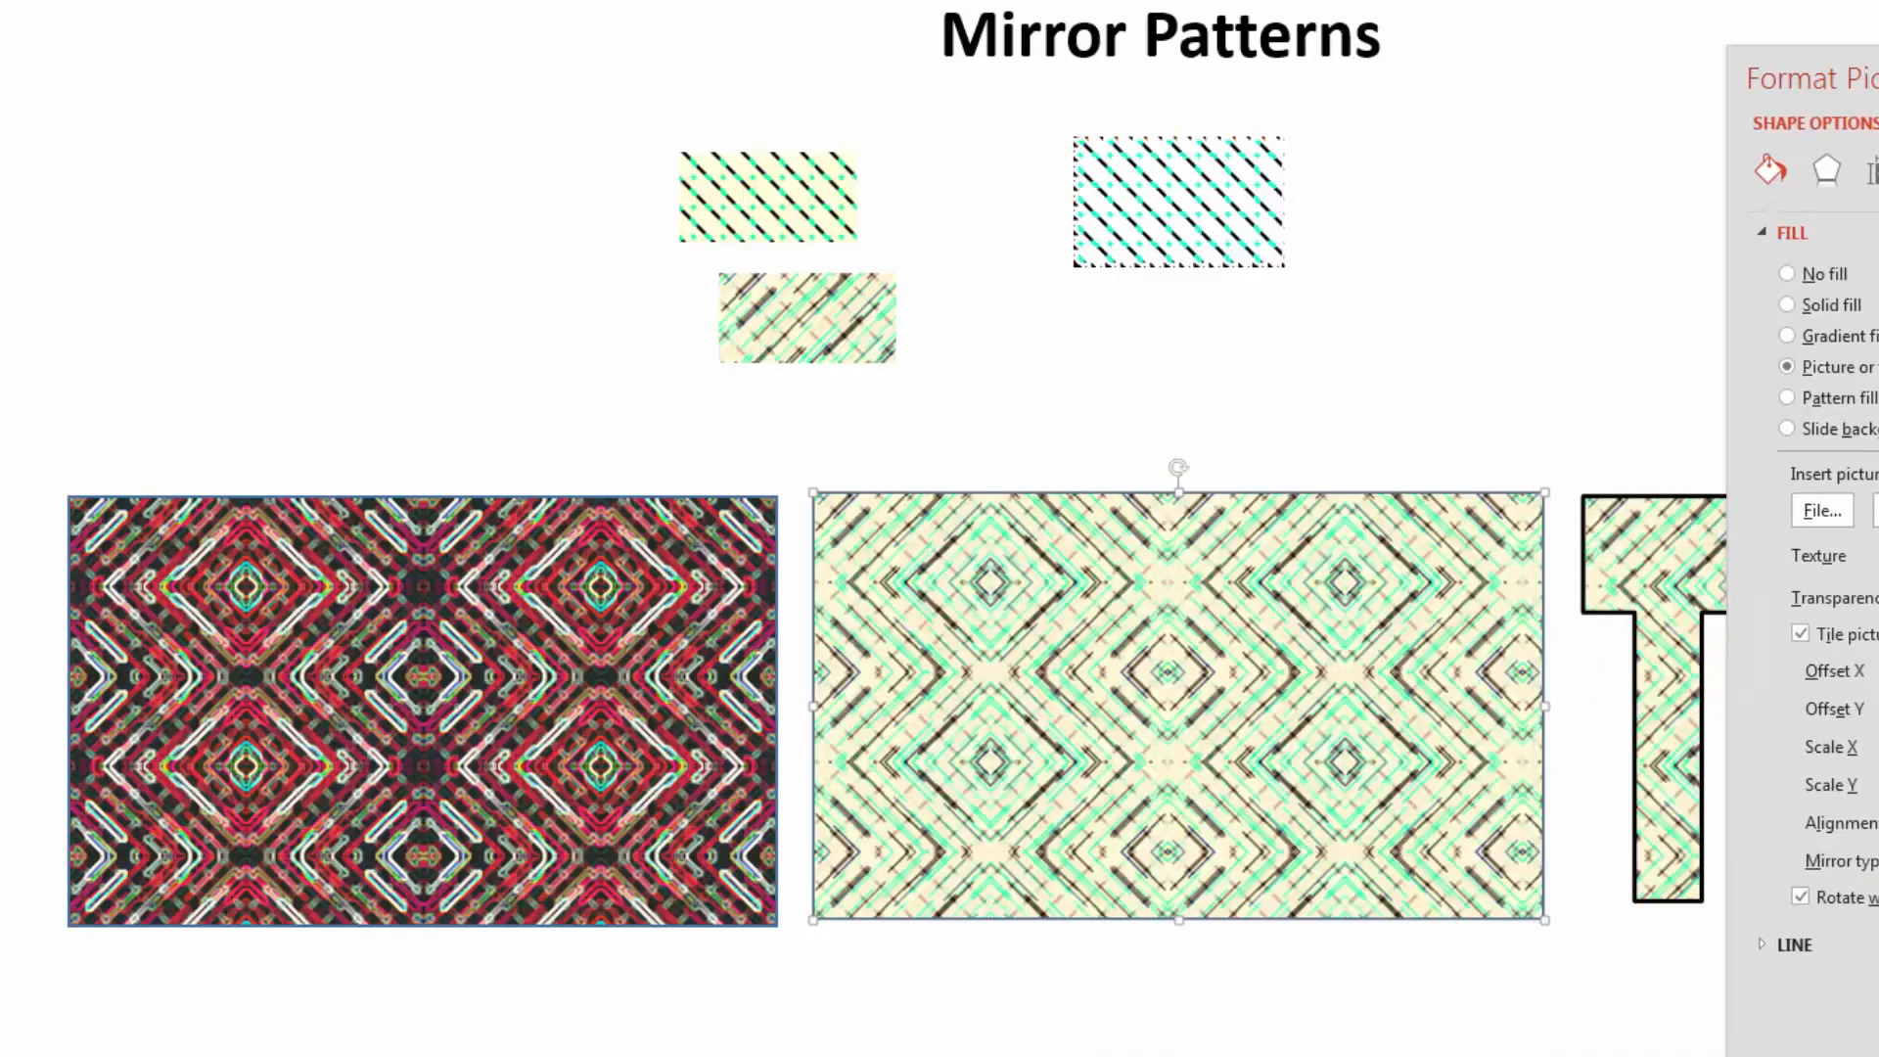
# Raise the smoothness of the left rectangle's Glow Edges effect to 8
pyautogui.moveTo(1850, 83); pyautogui.dragTo(1269, 83)
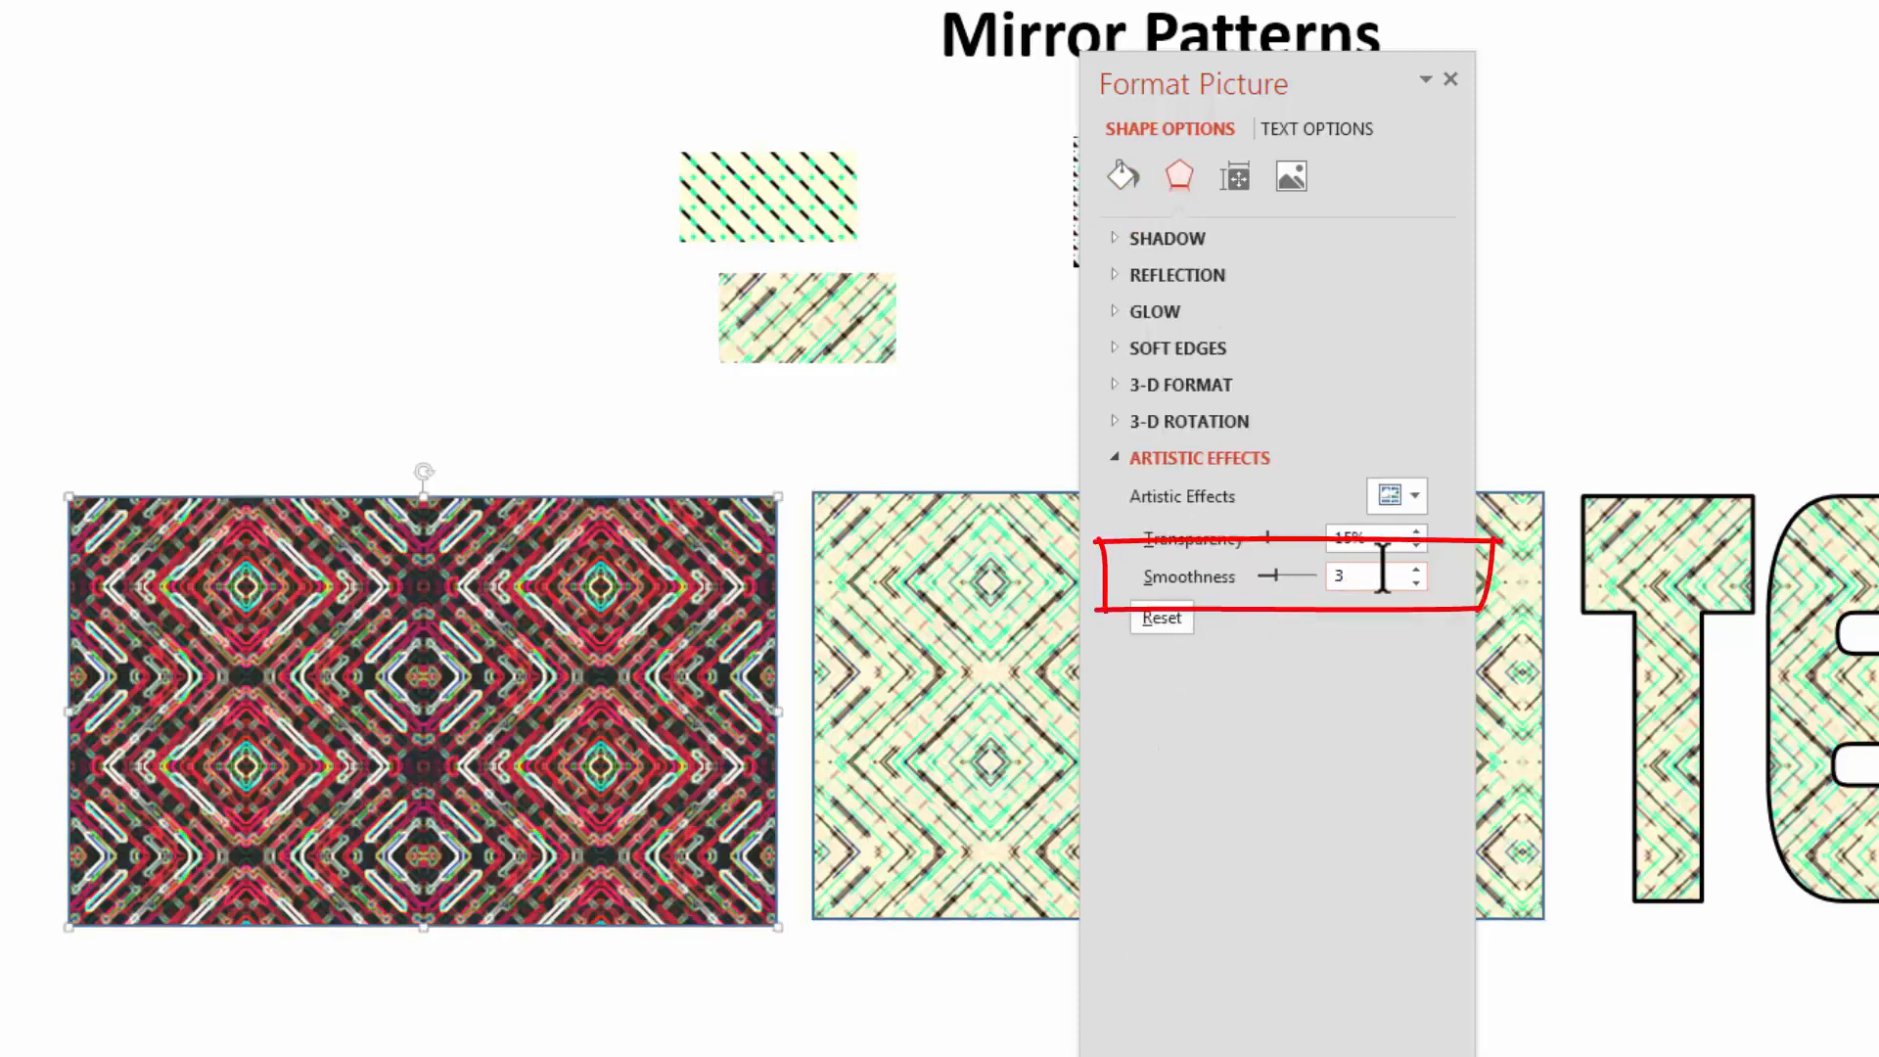
pyautogui.click(1415, 569)
pyautogui.click(1415, 570)
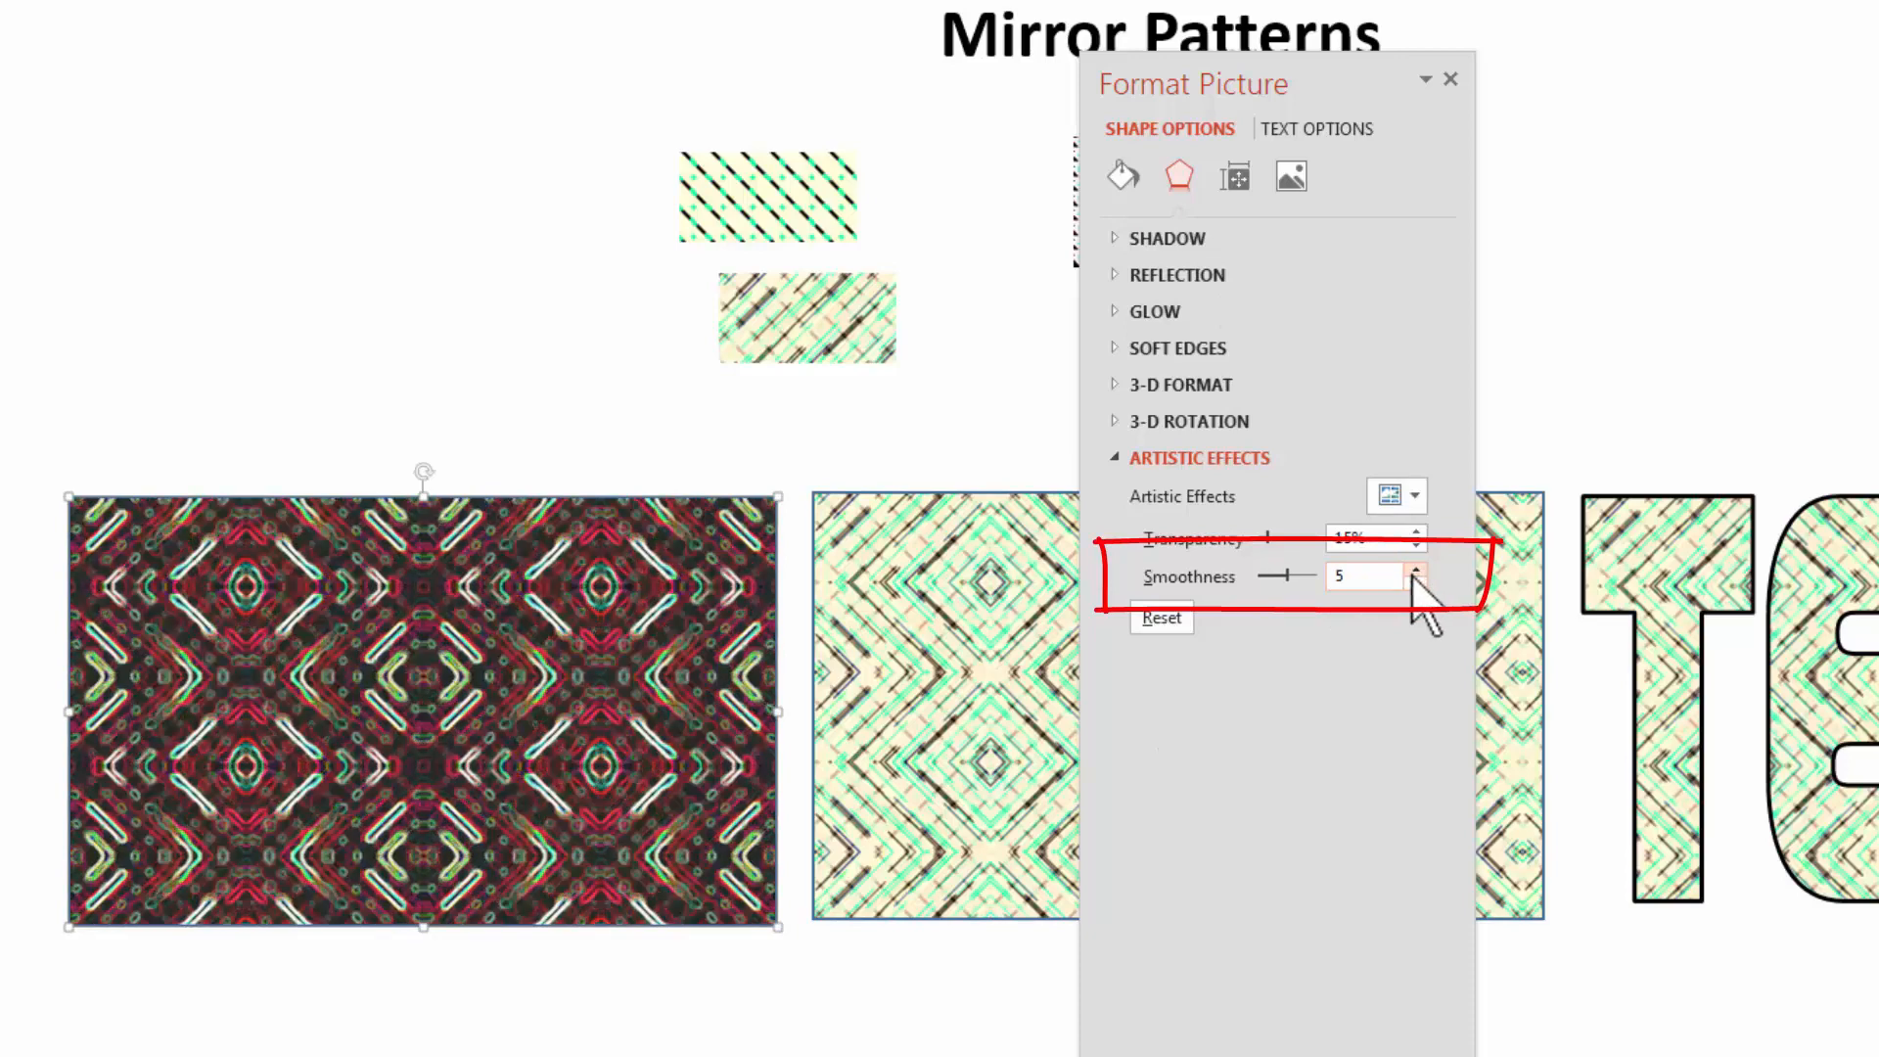
pyautogui.click(1415, 570)
pyautogui.click(1415, 570)
pyautogui.click(1415, 571)
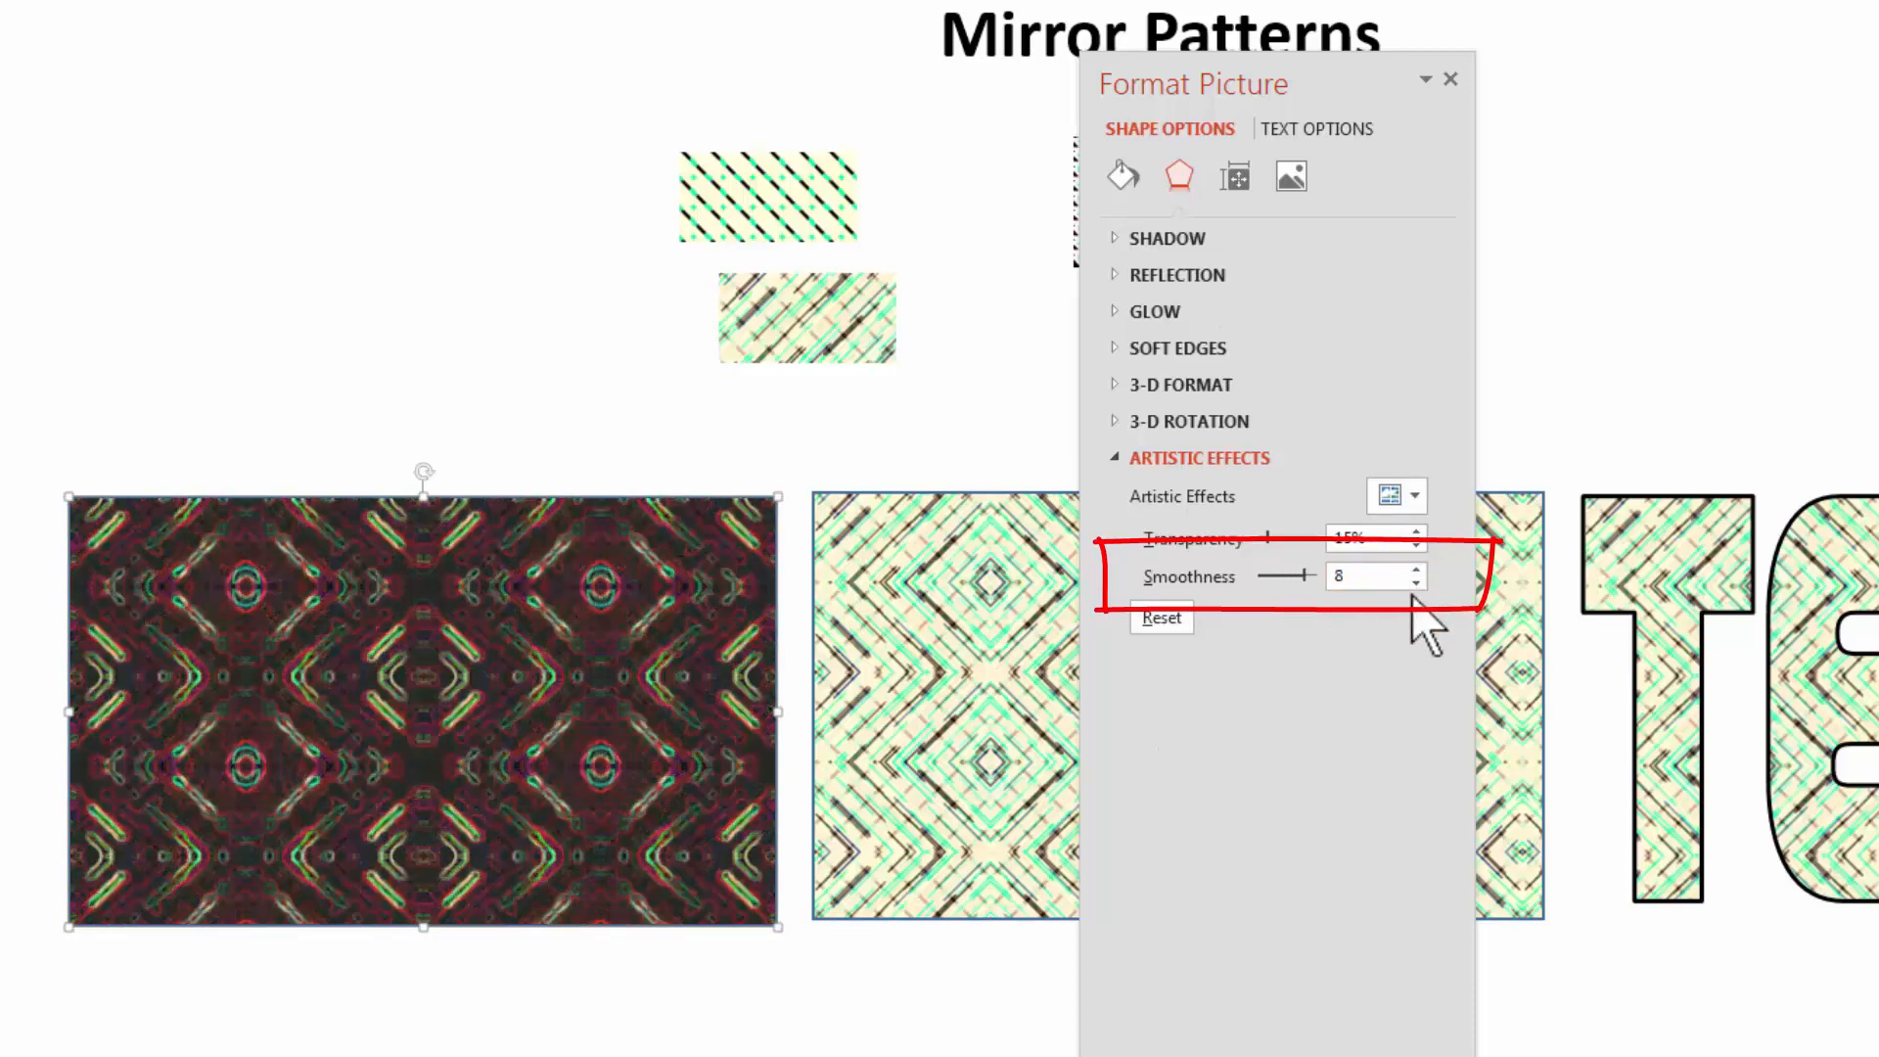
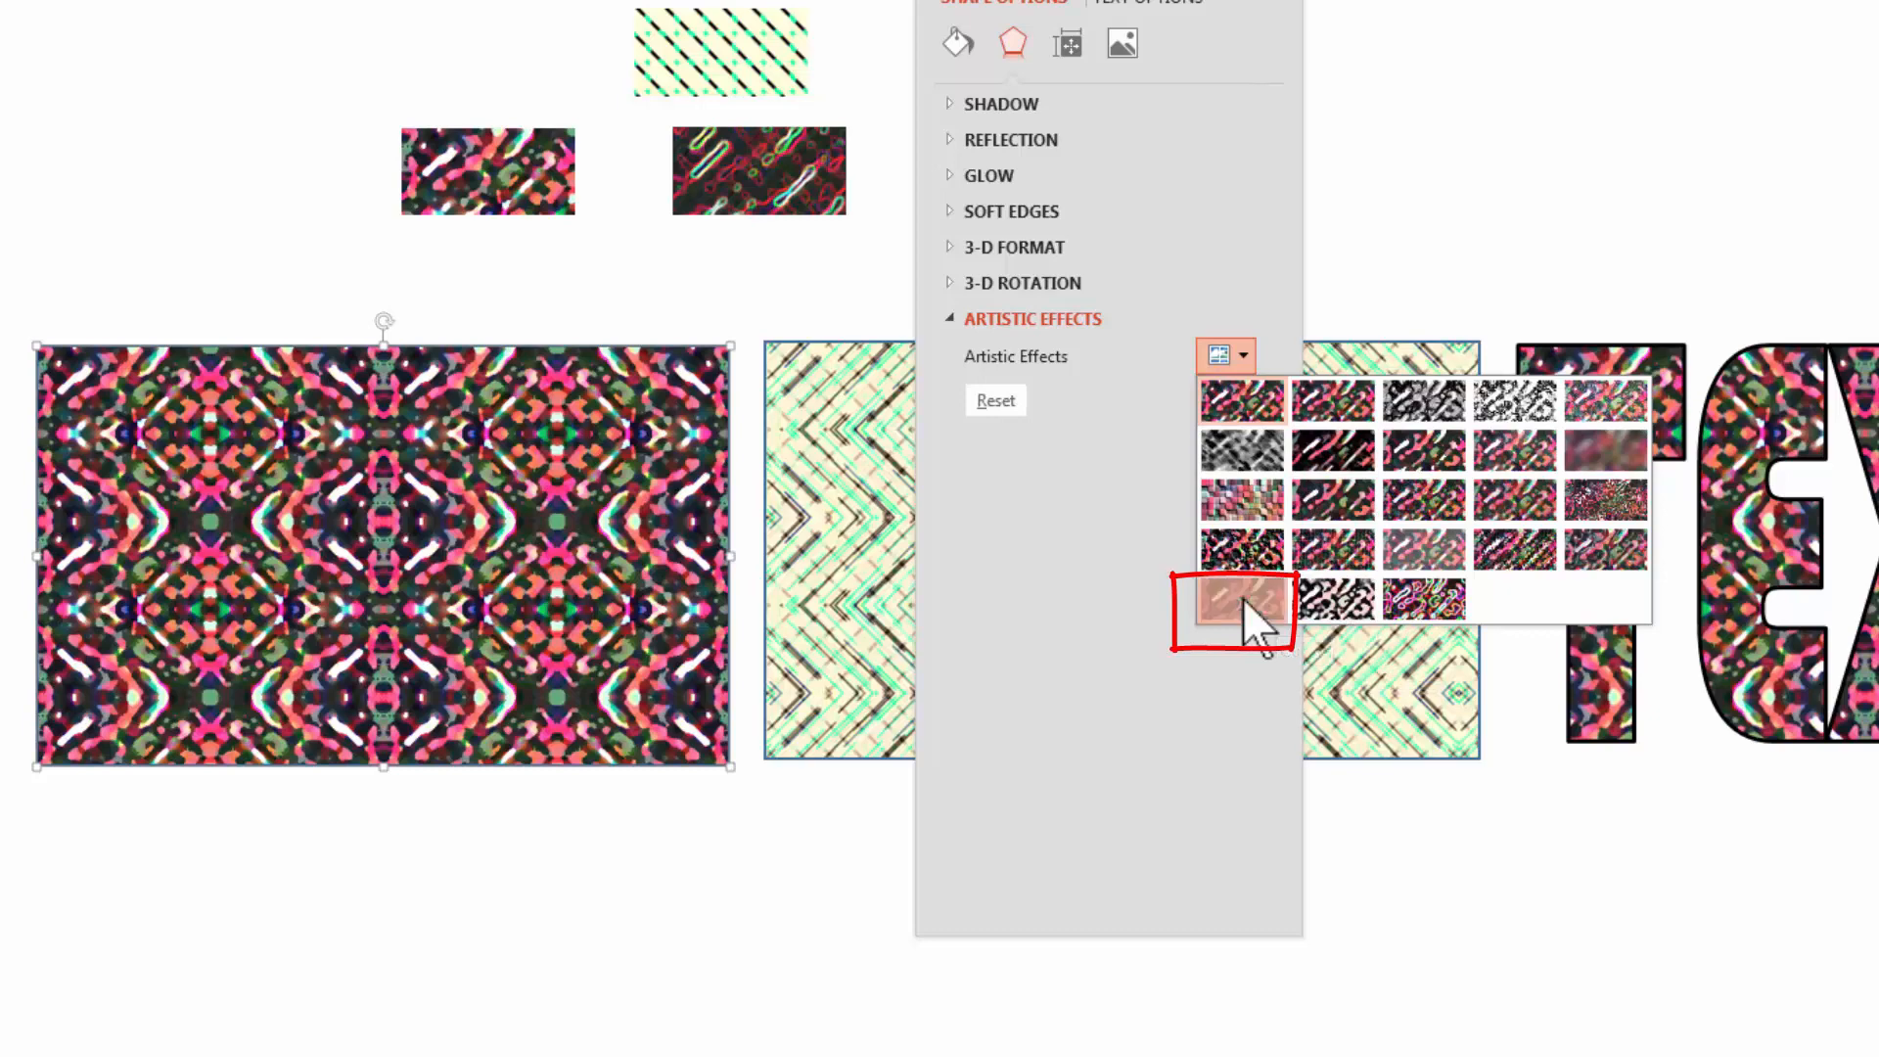
# Apply the Cutout artistic effect to the left rectangle and set its number of shades to 6
pyautogui.click(1243, 597)
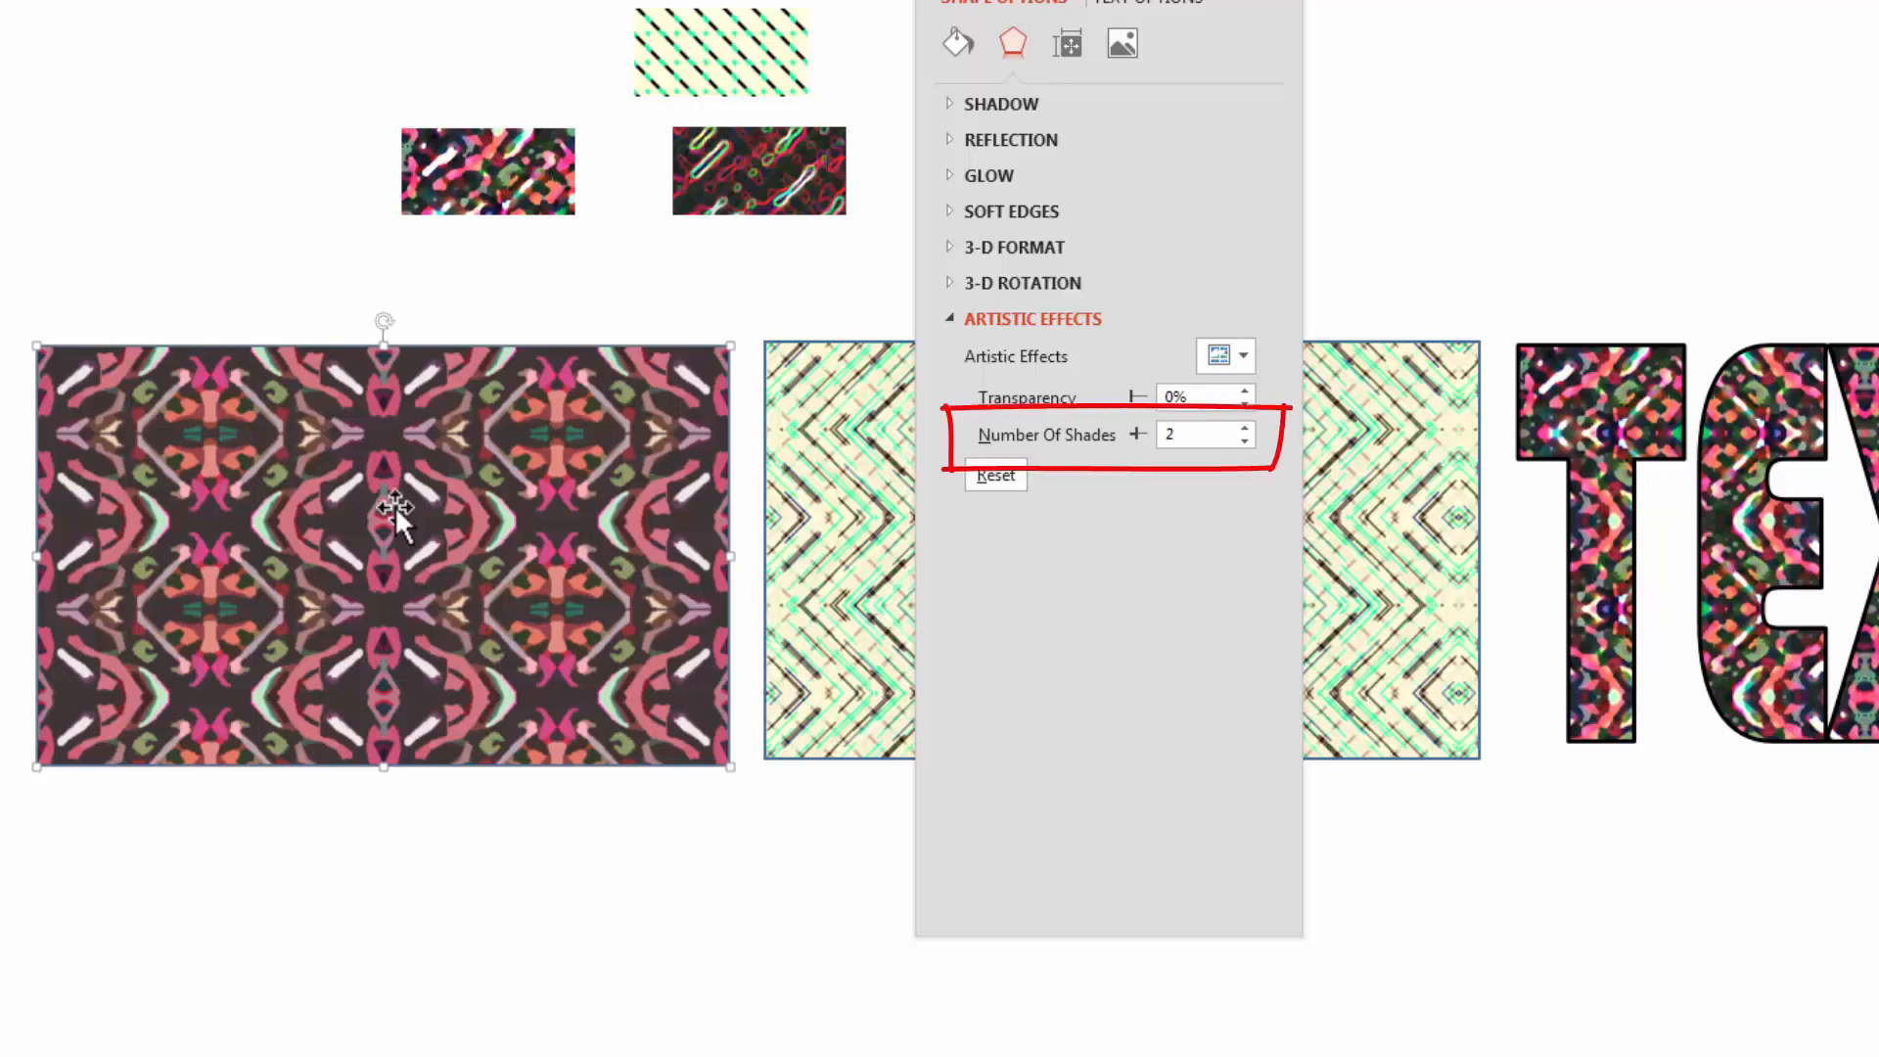
pyautogui.moveTo(1135, 433); pyautogui.dragTo(1160, 433)
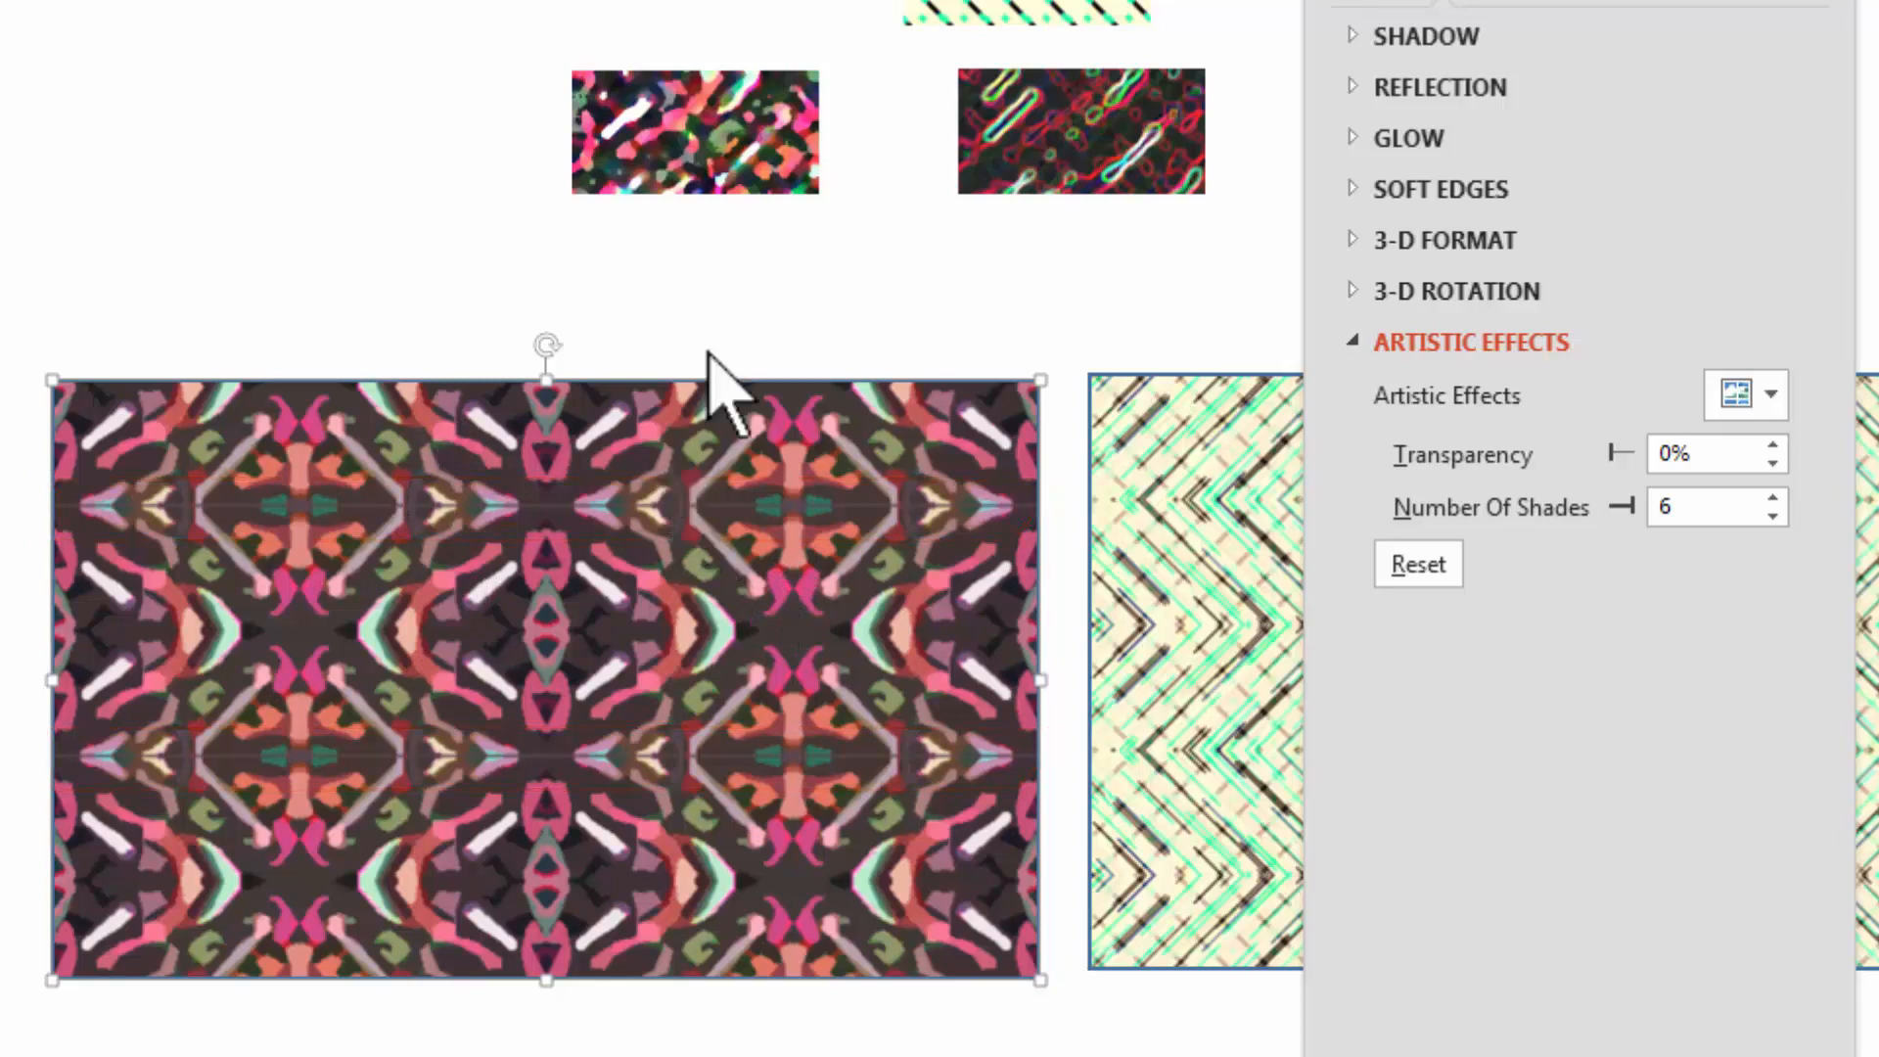
# Crop a thin strip off the bottom edge of the multicolored left tile and copy the cropped tile
pyautogui.click(726, 147)
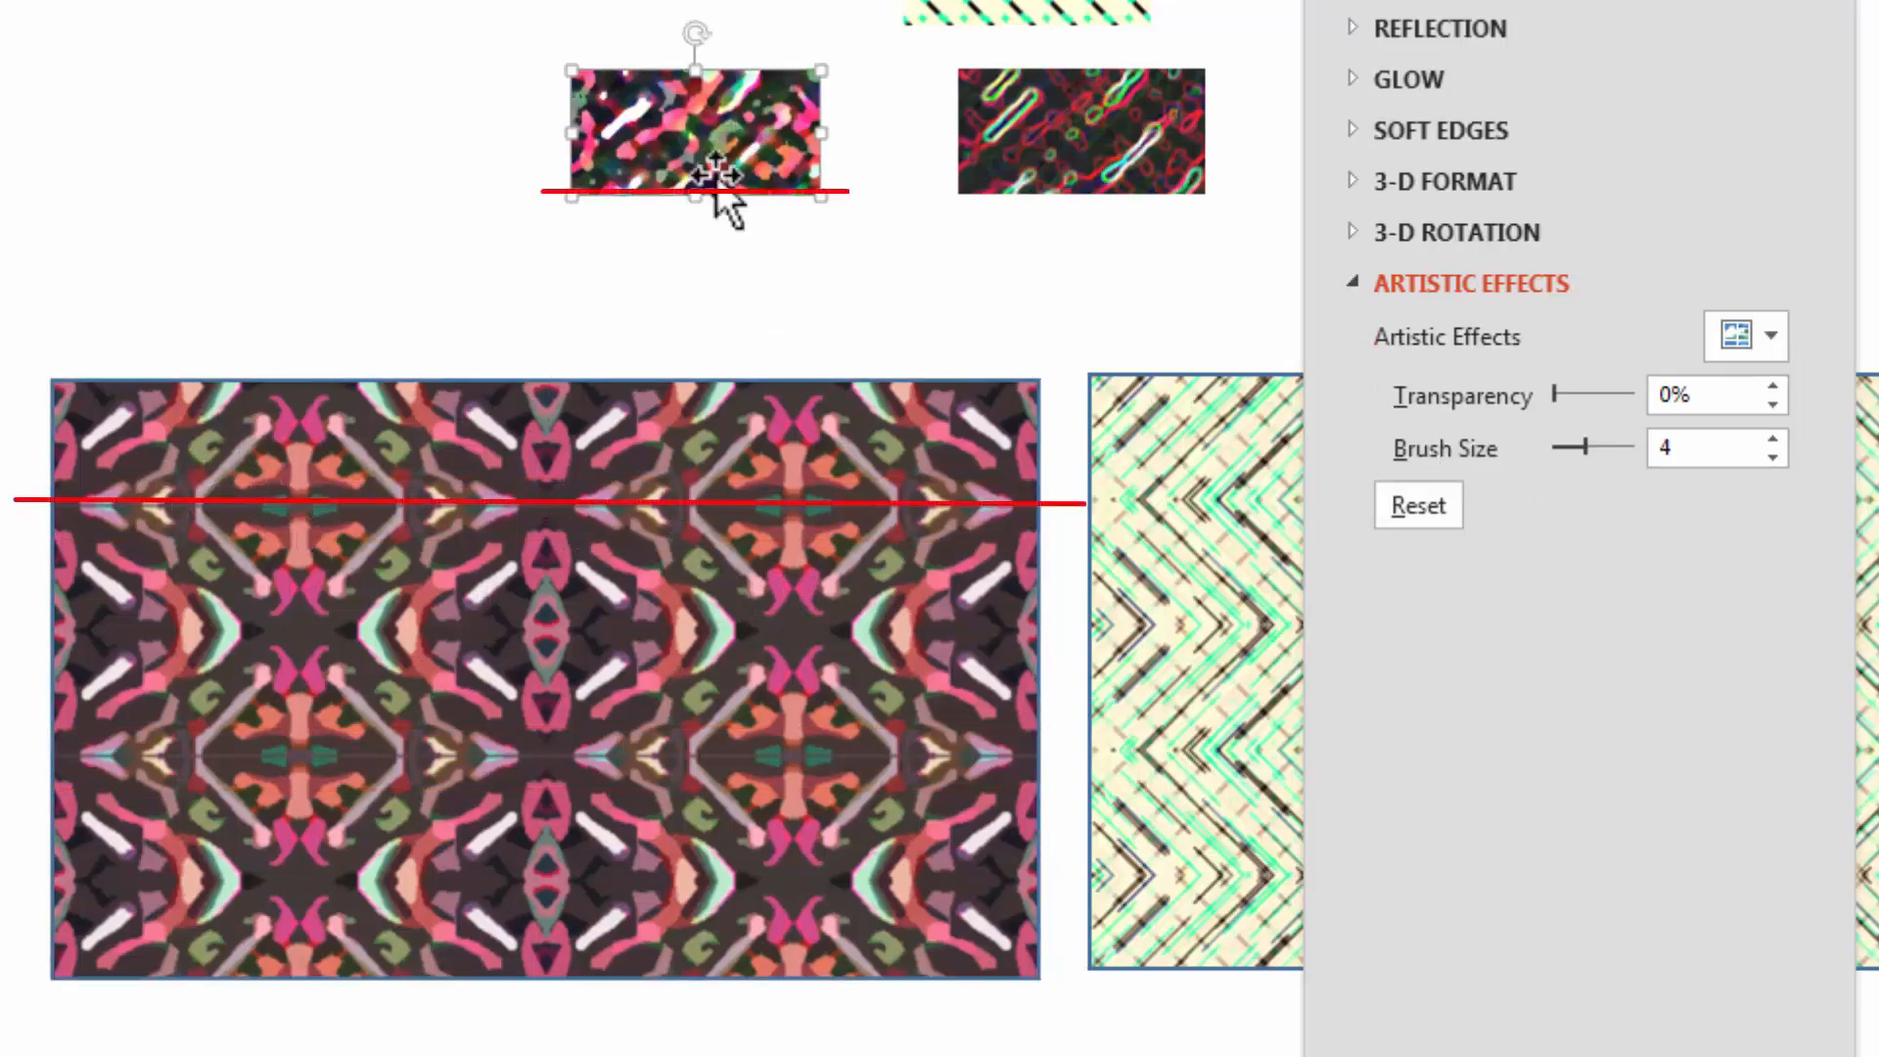
pyautogui.rightClick(732, 121)
pyautogui.click(853, 39)
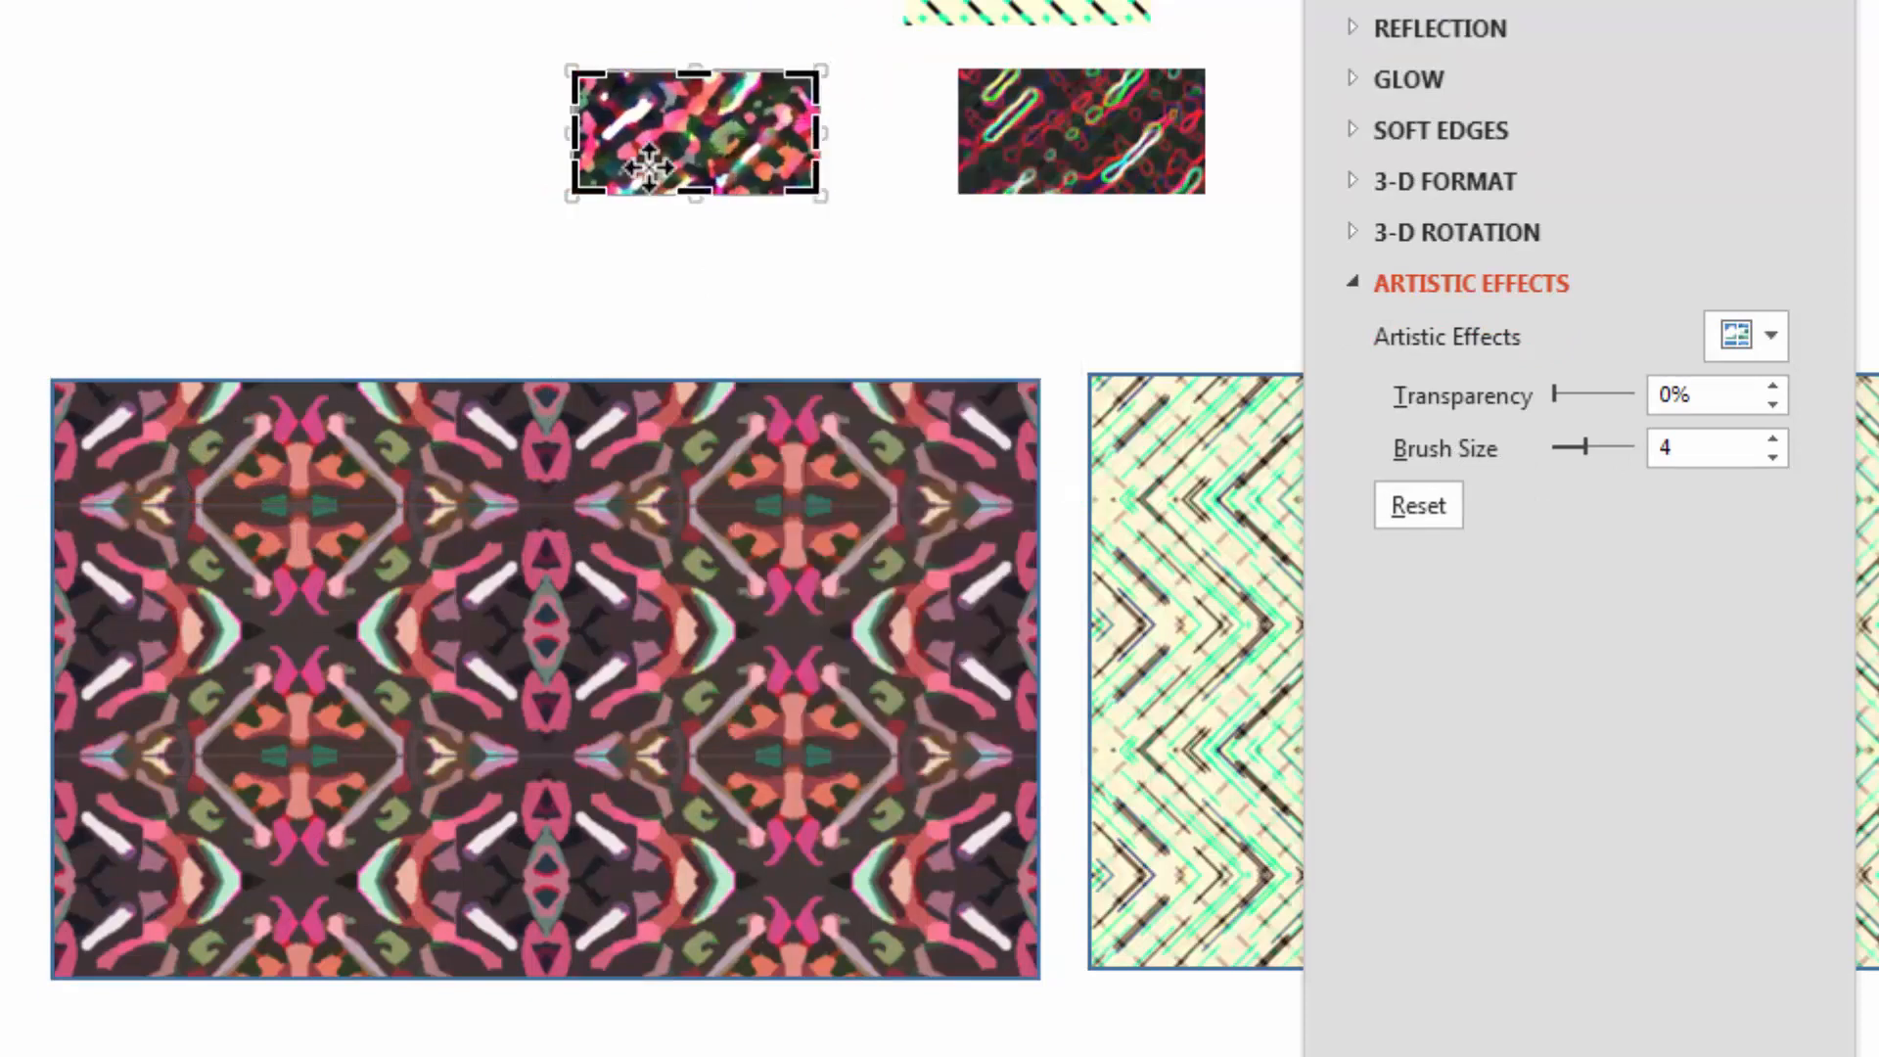
pyautogui.moveTo(698, 196); pyautogui.dragTo(707, 191)
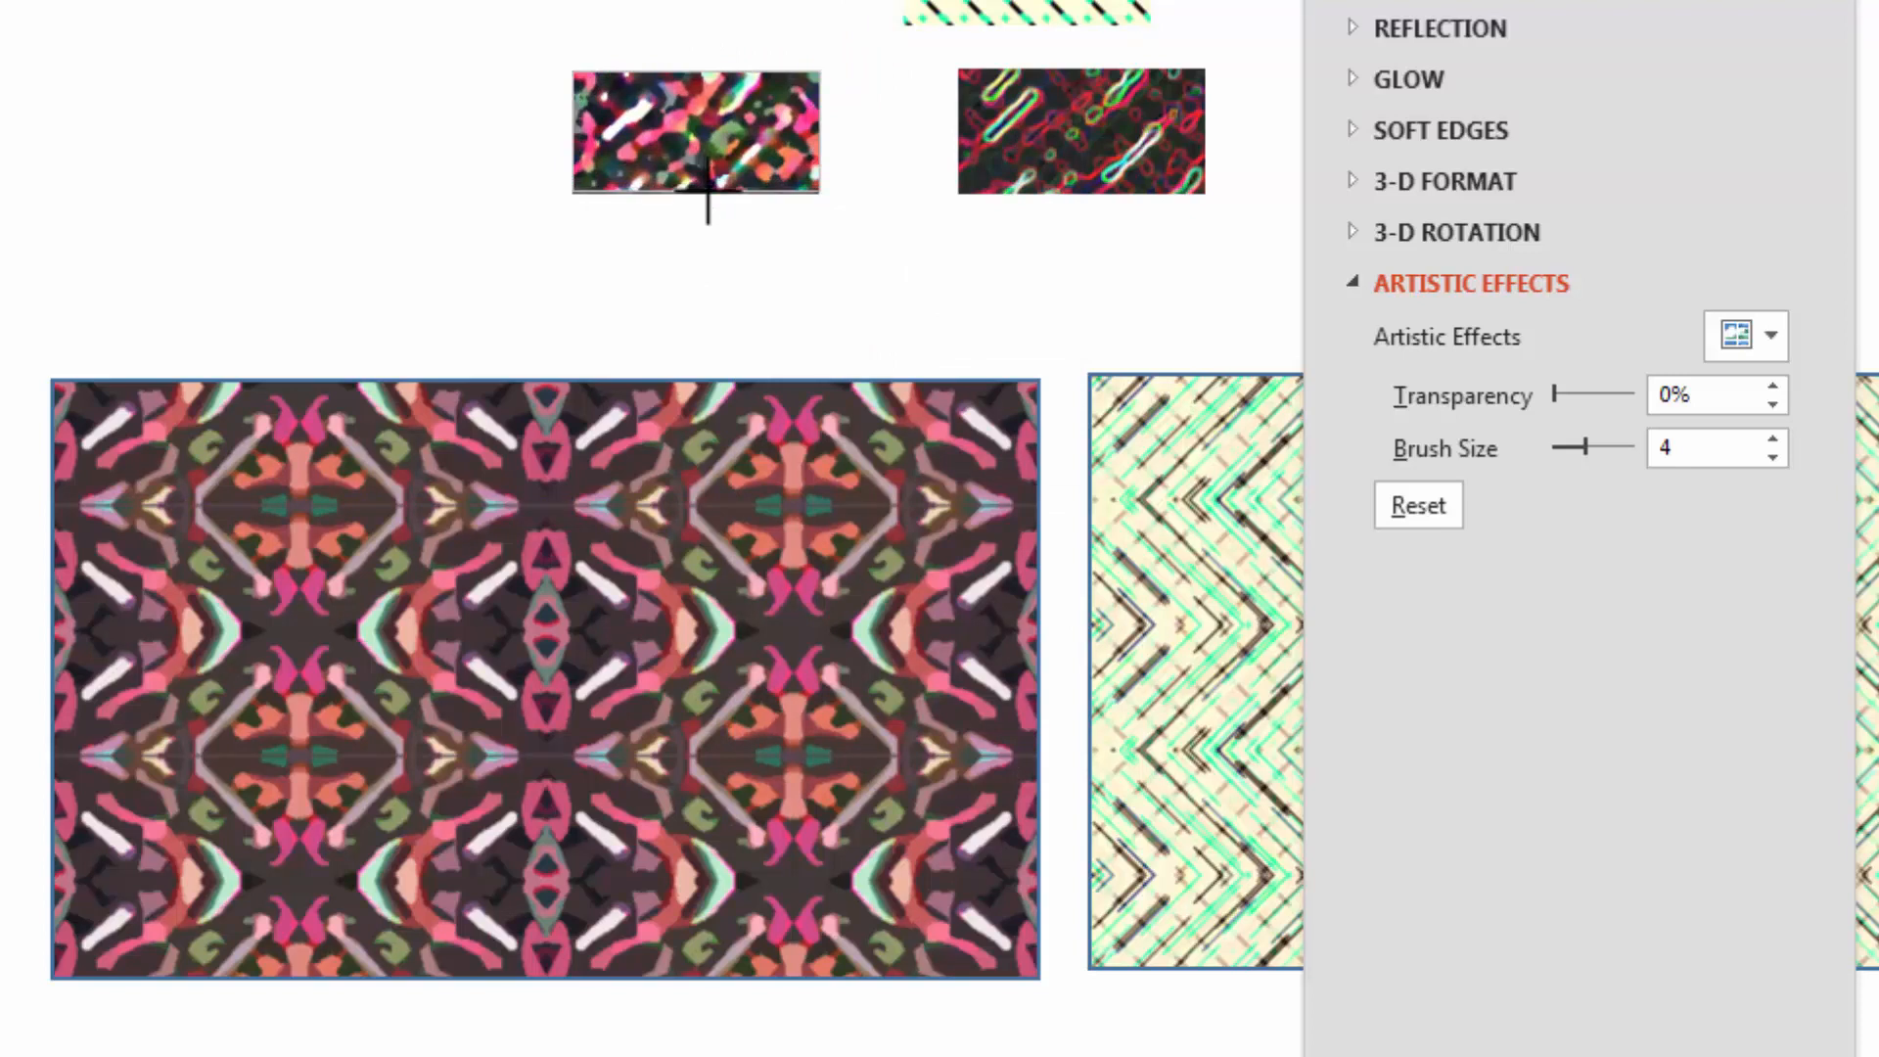
pyautogui.click(617, 327)
pyautogui.click(629, 134)
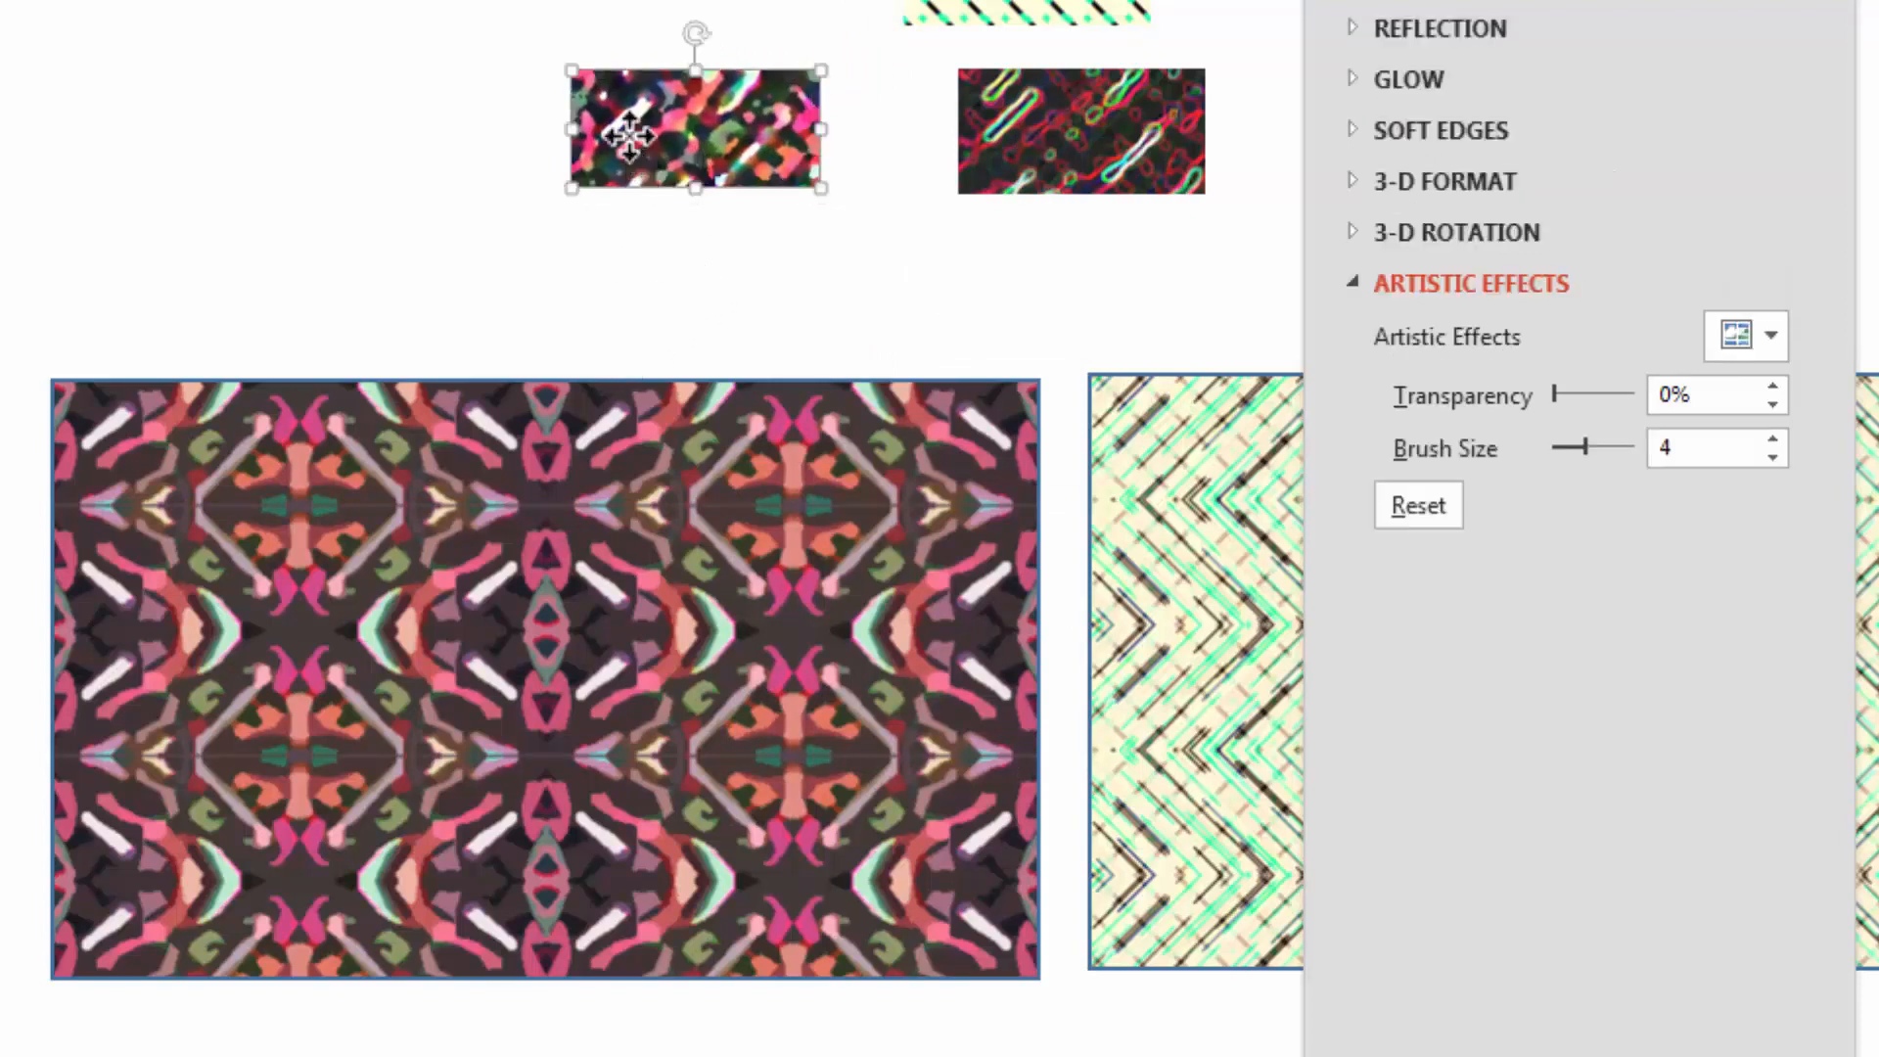
# Replace the left rectangle's fill with the cropped tile from the clipboard and tile it as texture
pyautogui.click(562, 608)
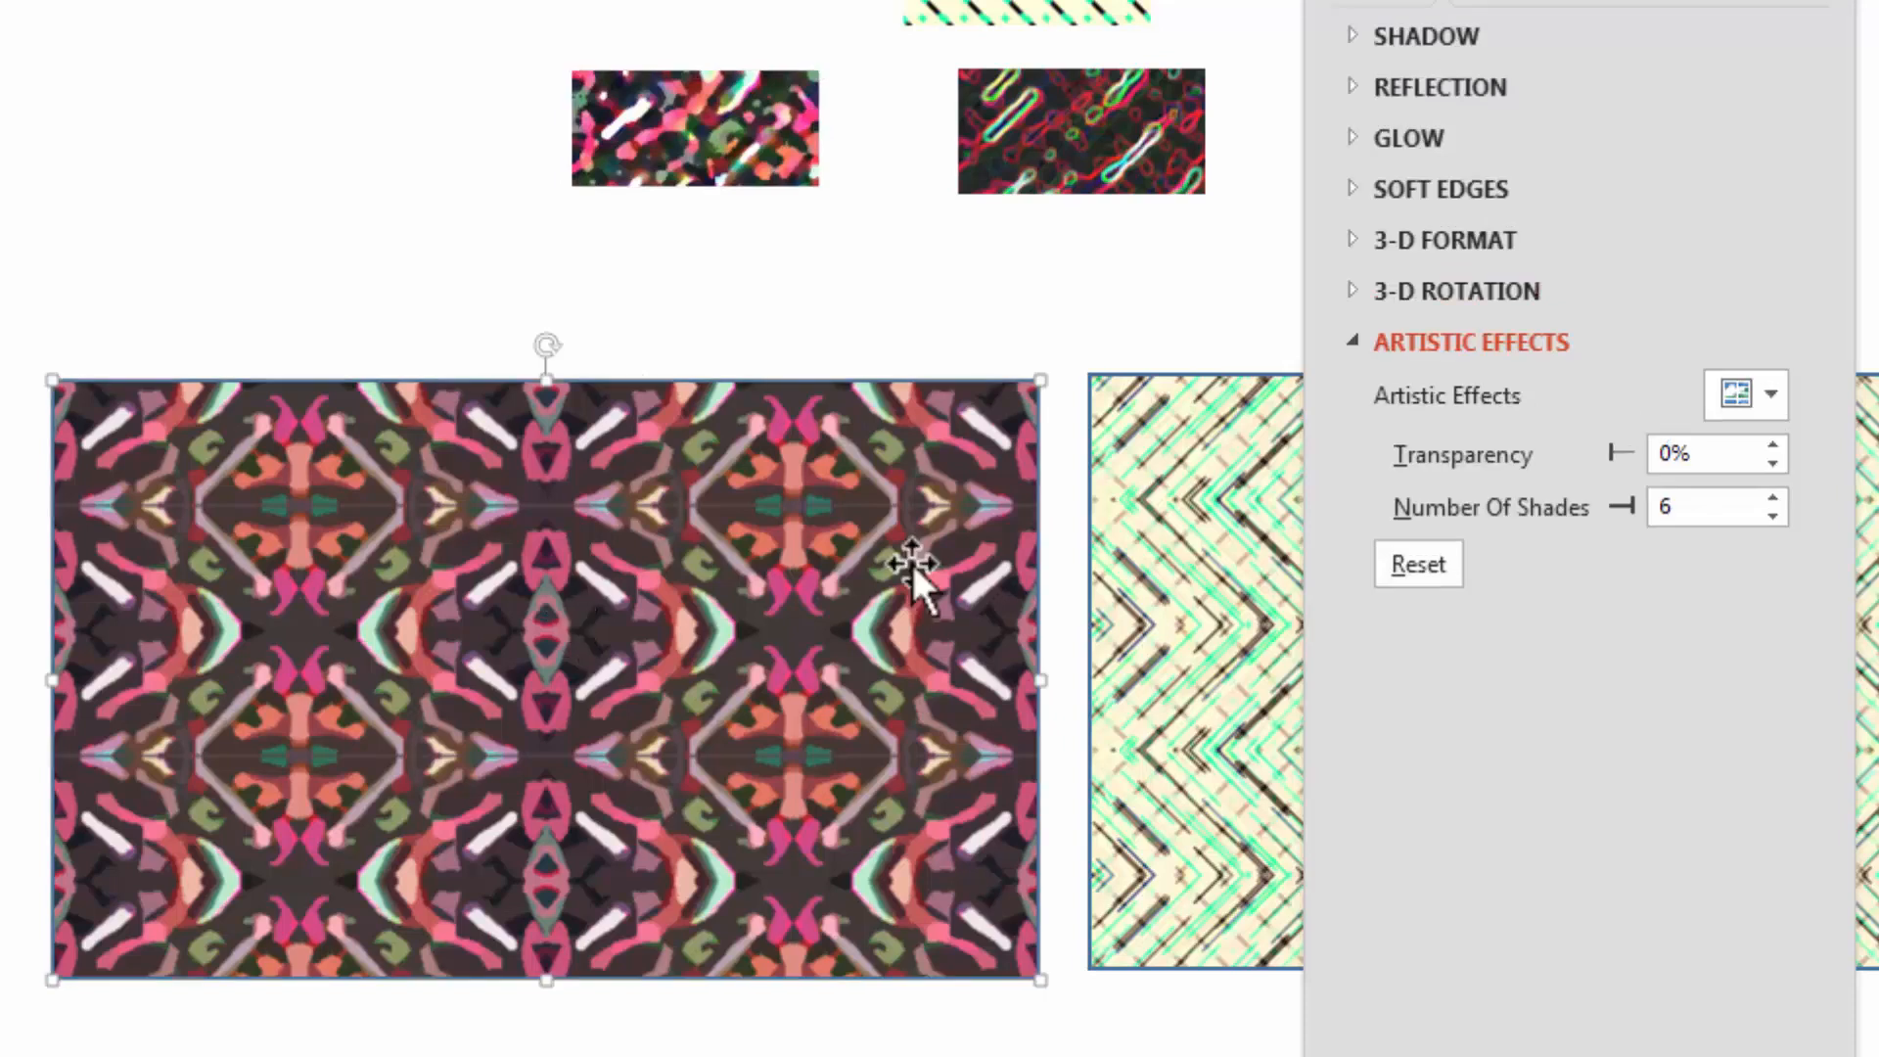
pyautogui.click(1410, 5)
pyautogui.click(1568, 423)
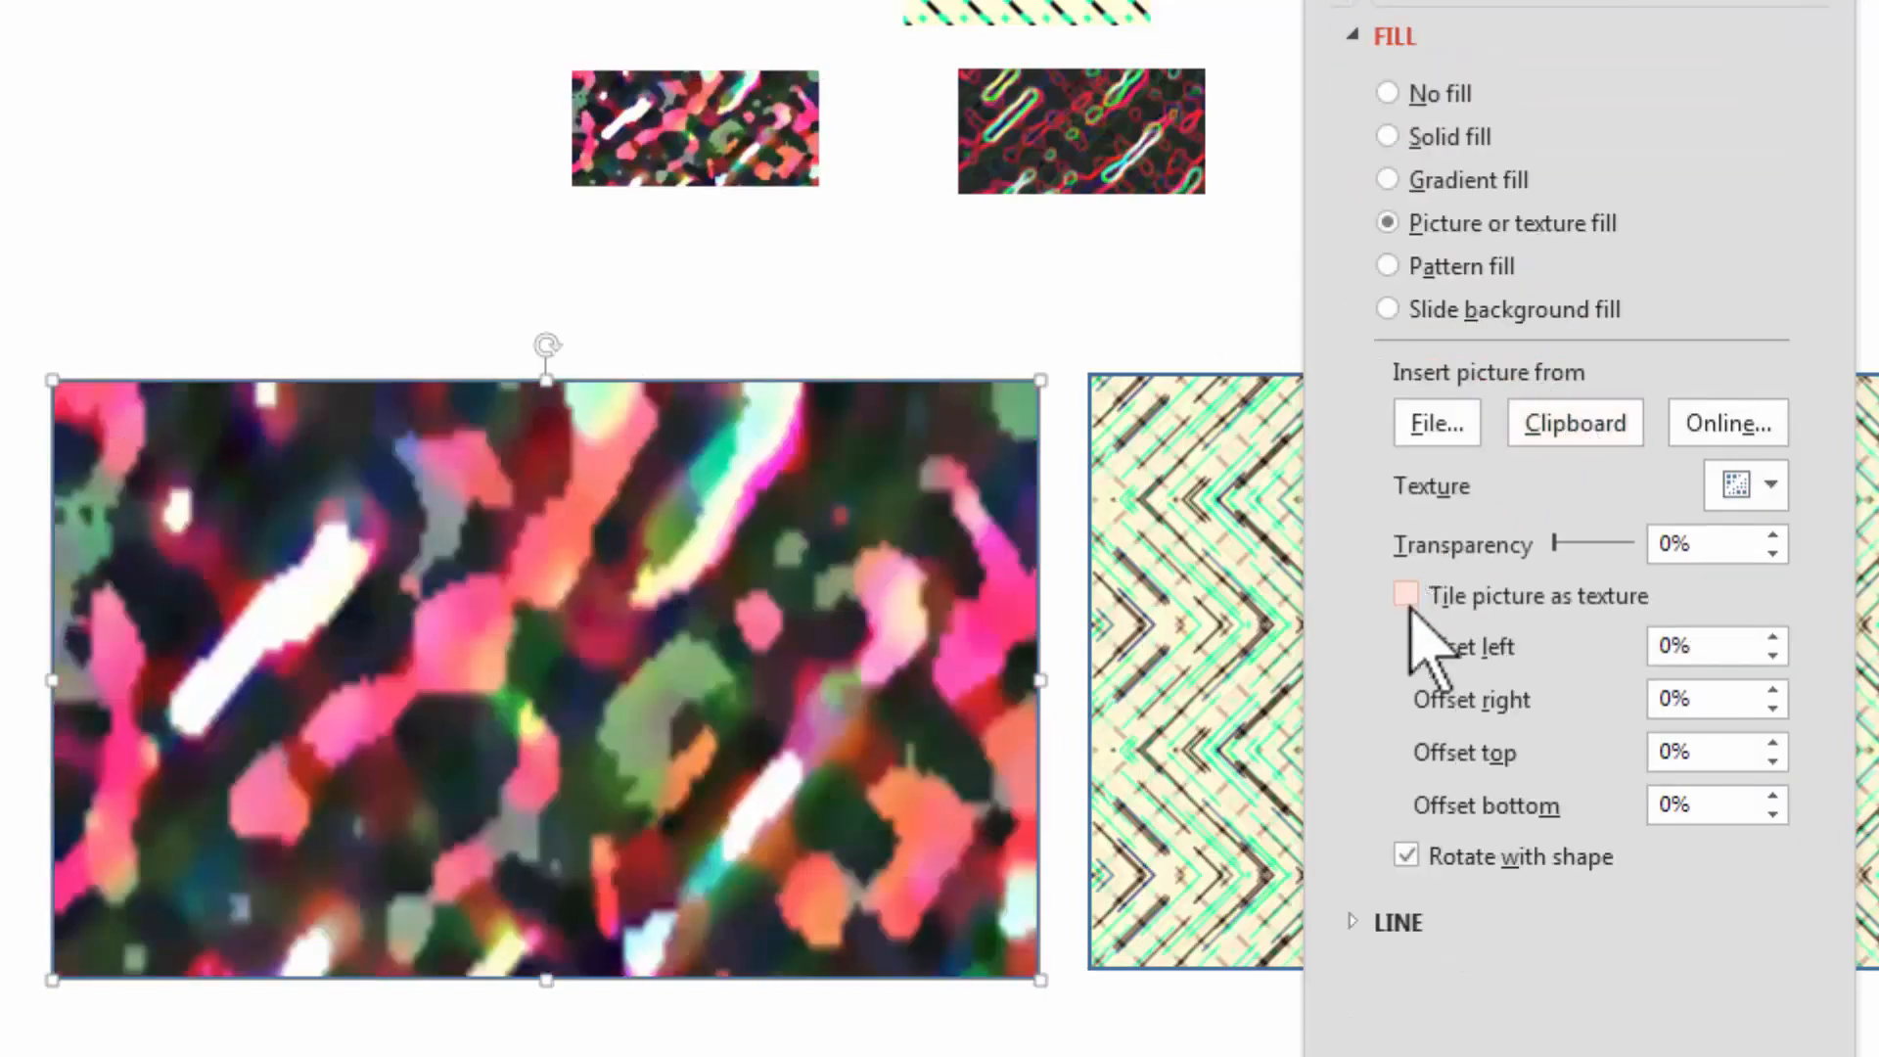
pyautogui.click(1406, 596)
# Reapply the Cutout artistic effect to the left rectangle with its new tiled fill
pyautogui.click(1460, 6)
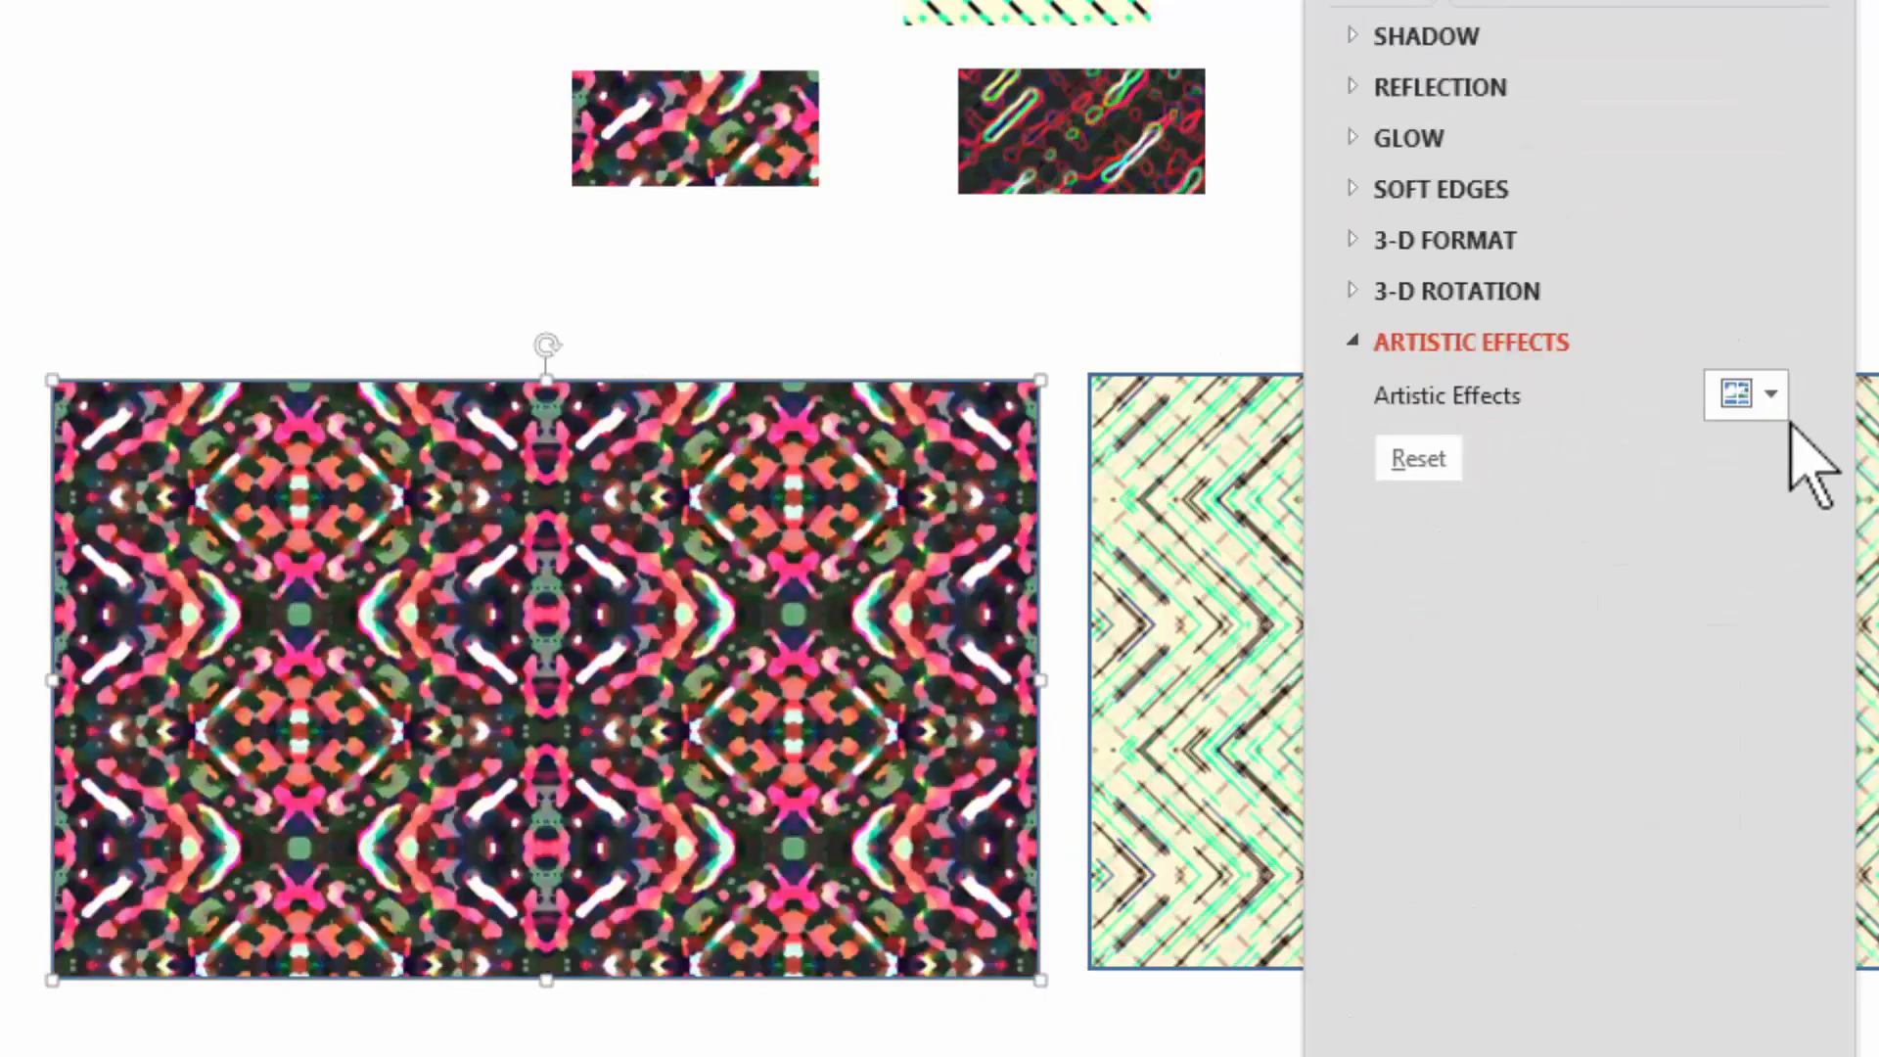
pyautogui.click(1769, 394)
pyautogui.click(1761, 736)
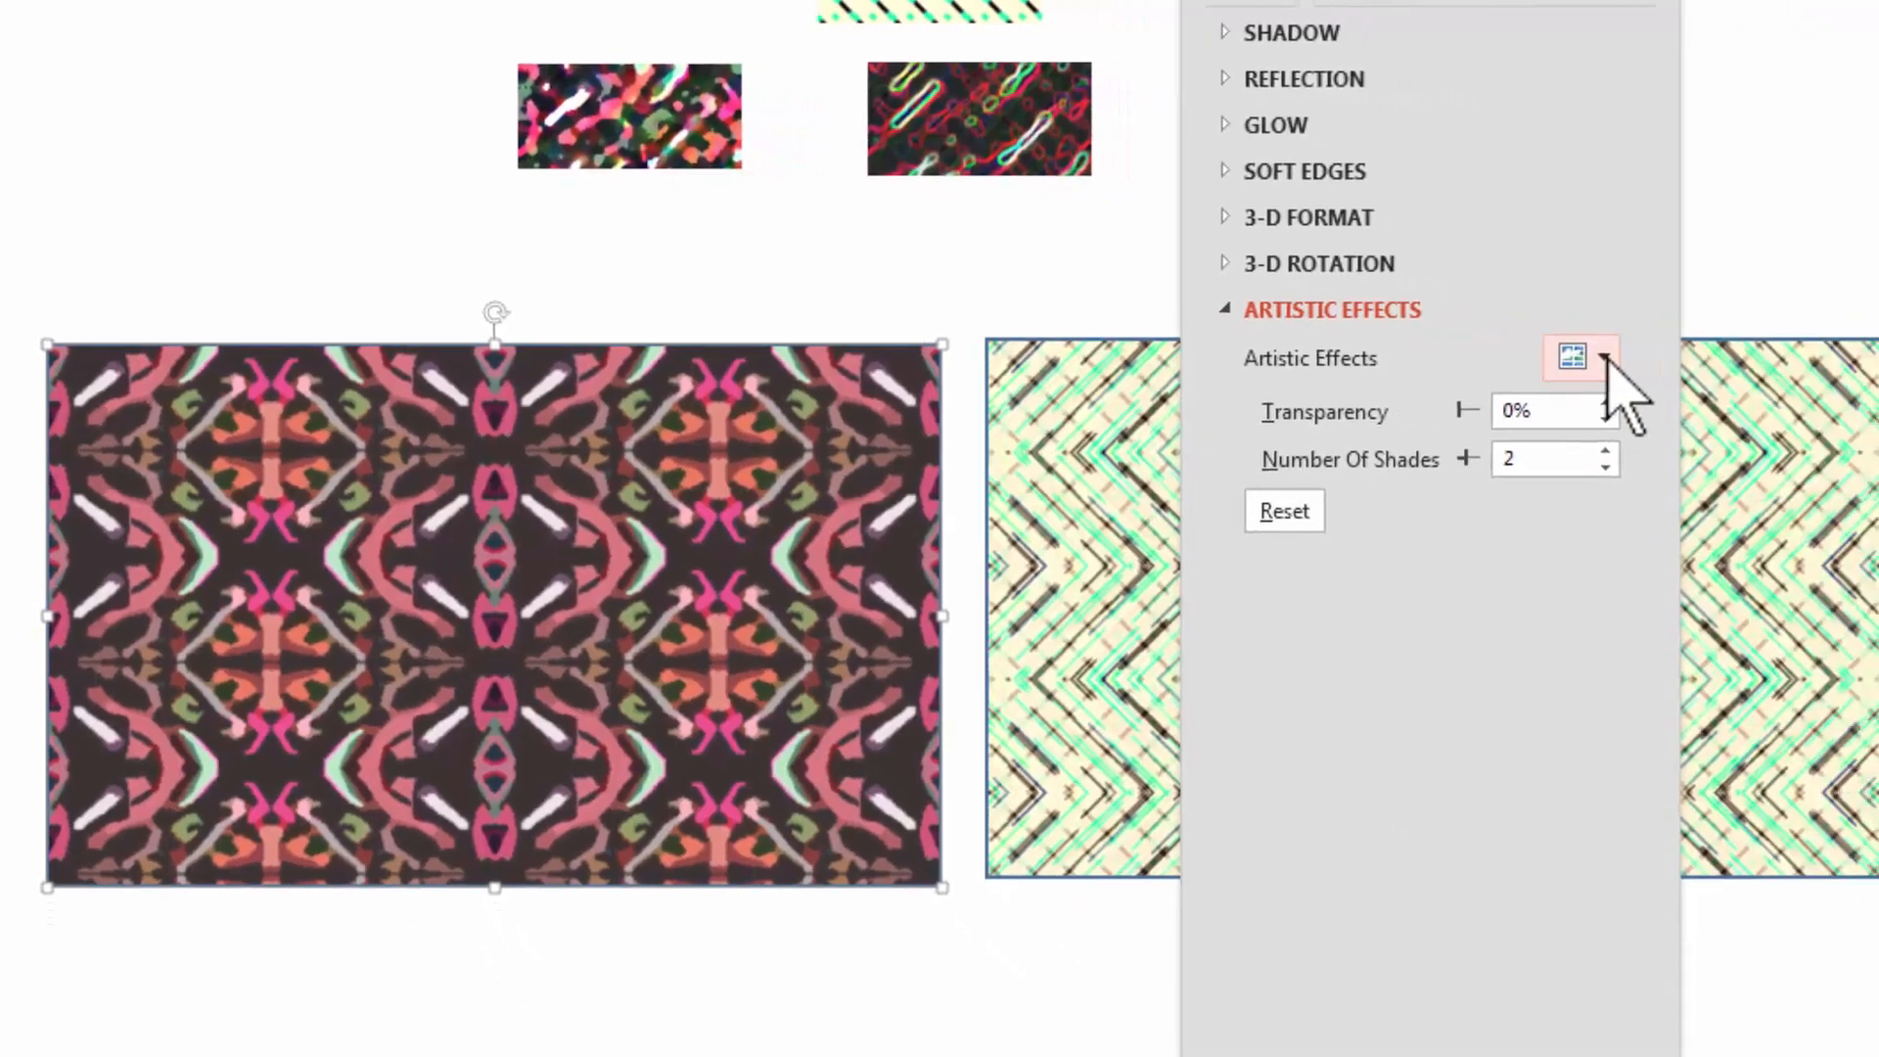
# Apply the Paint Brush effect with brush size 0 to the left rectangle and test the pattern by enlarging and shrinking the shape
pyautogui.click(1605, 359)
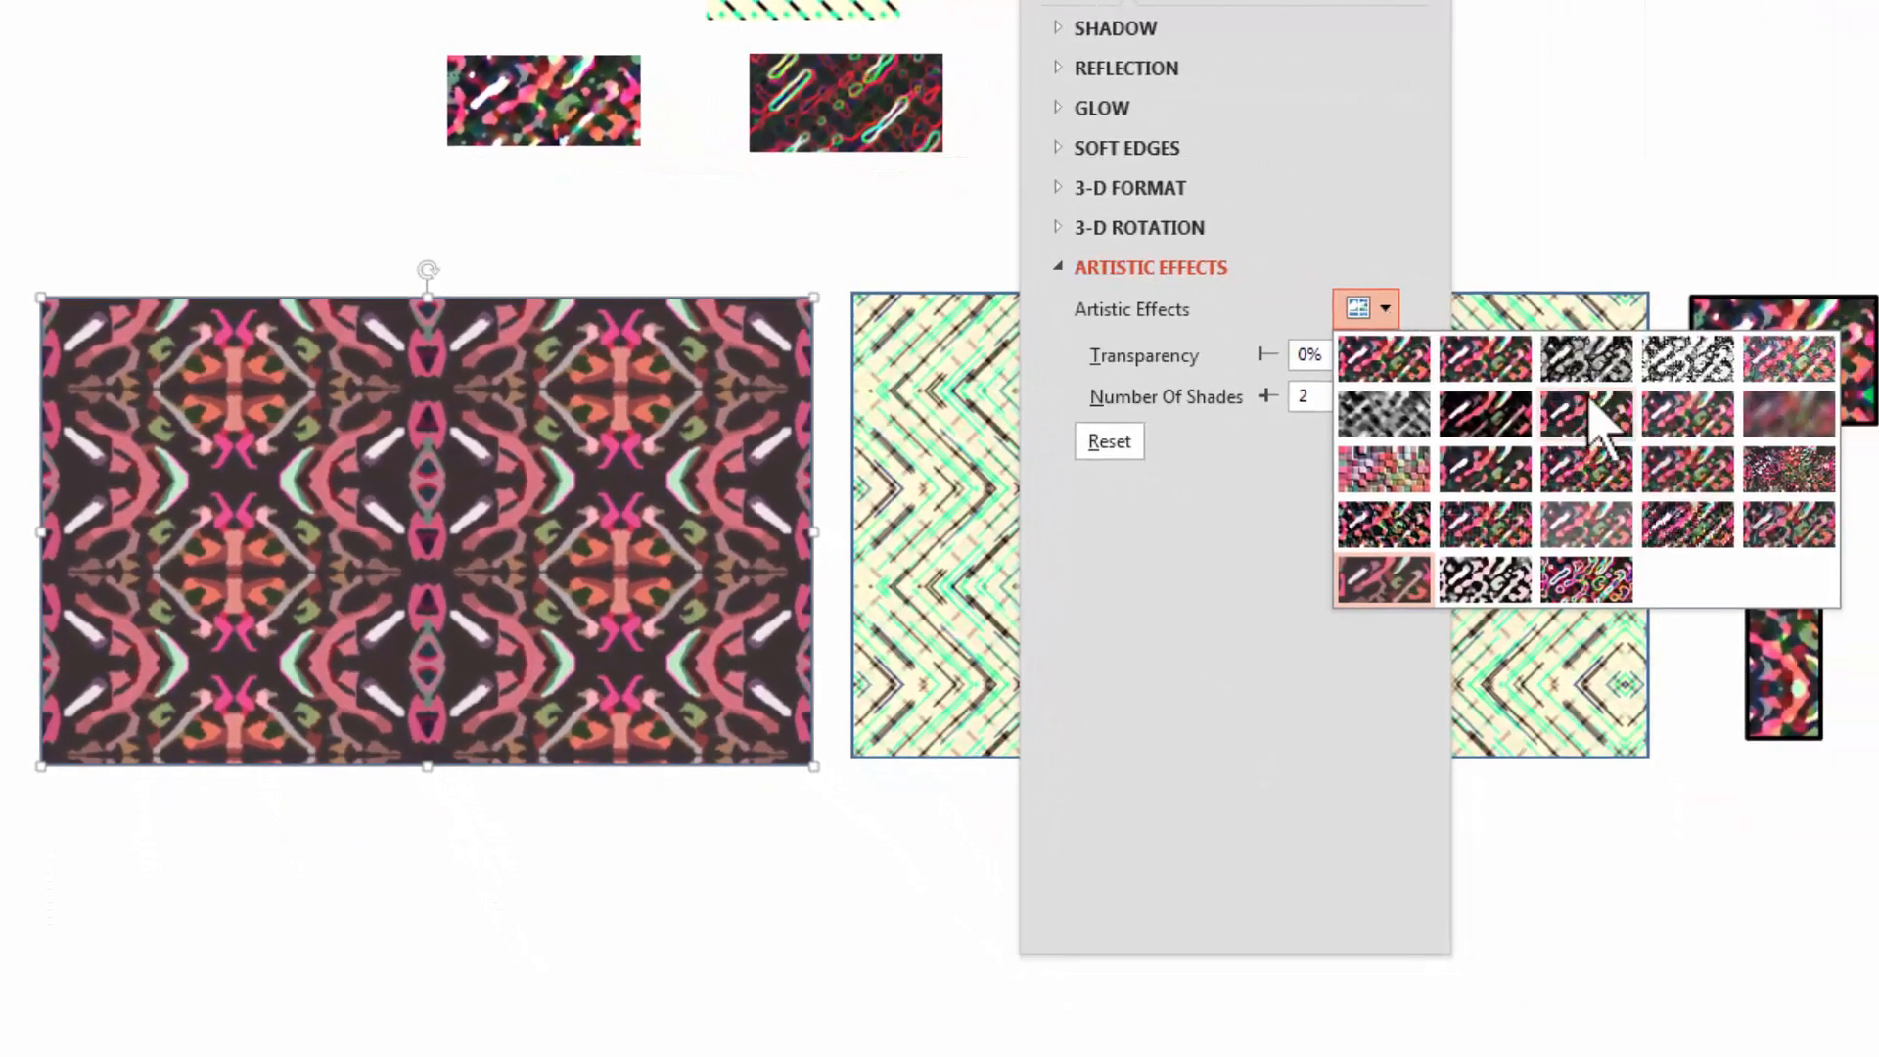
pyautogui.click(1588, 415)
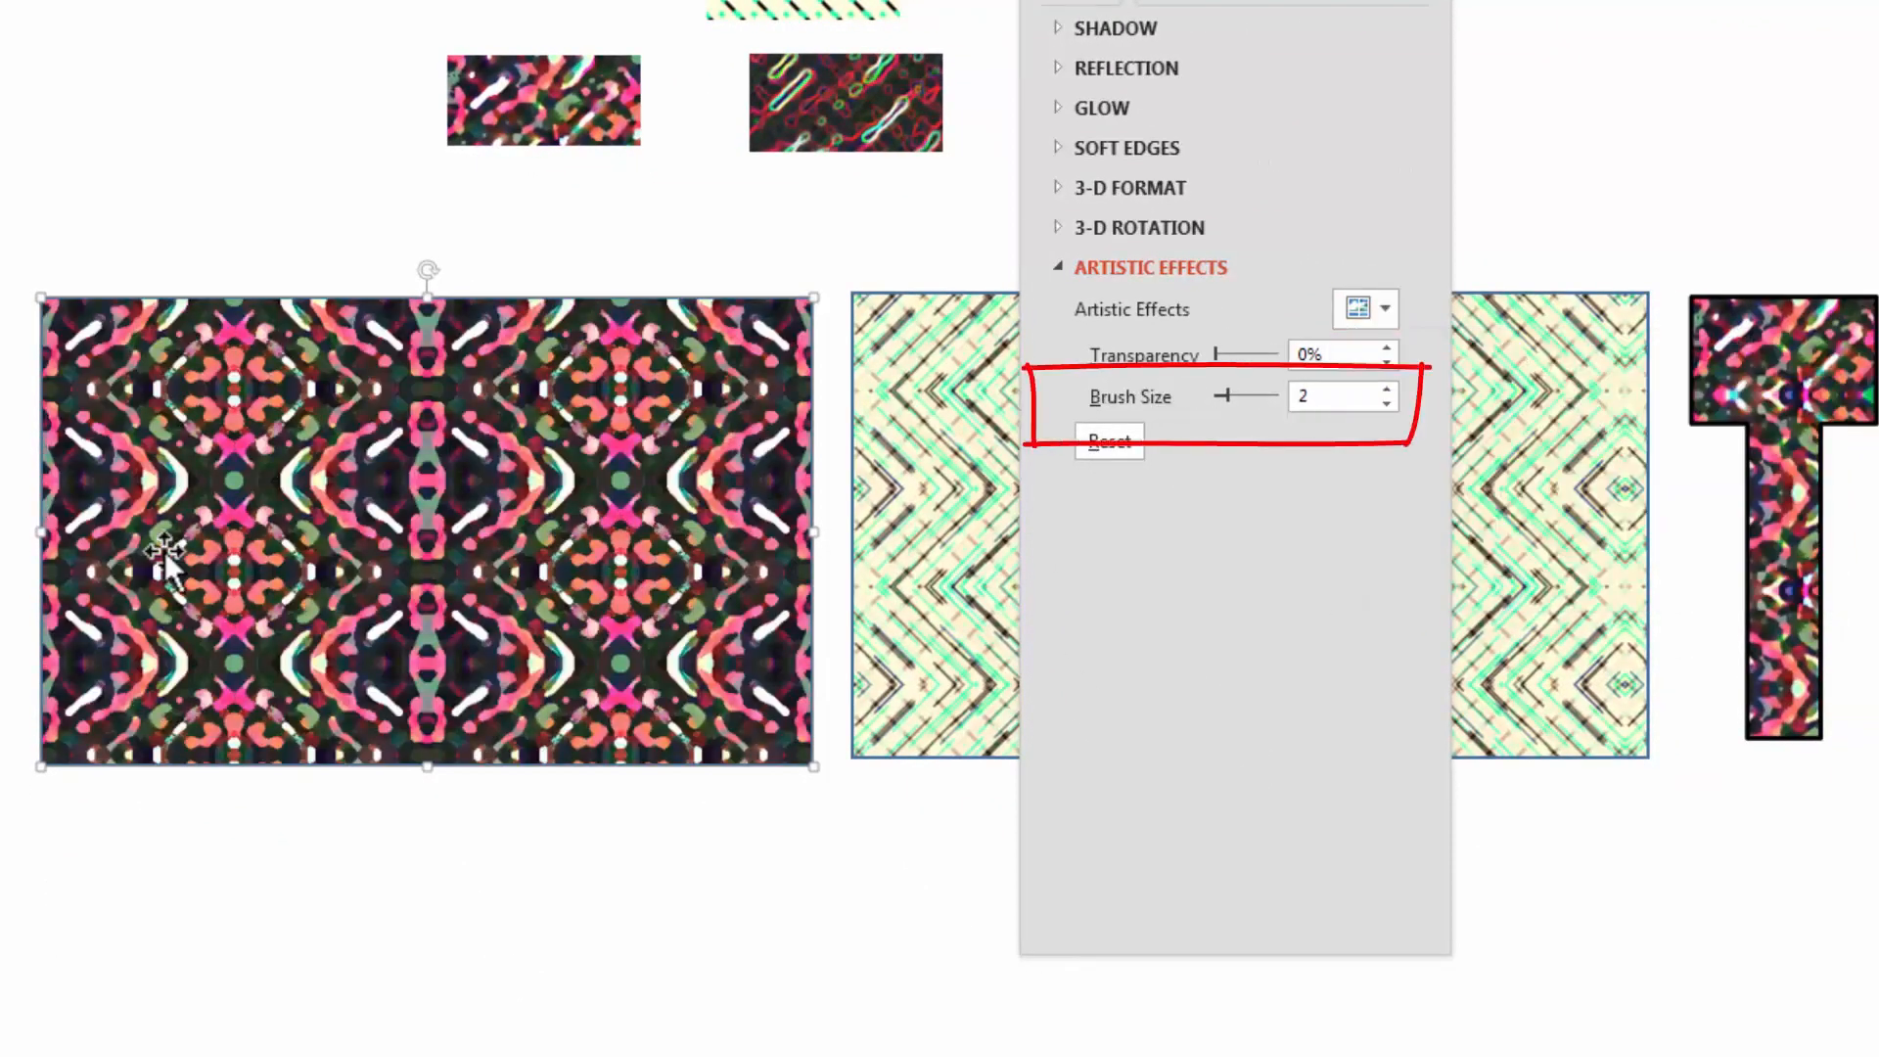
pyautogui.moveTo(1223, 397)
pyautogui.mouseDown()
pyautogui.moveTo(1262, 389)
pyautogui.moveTo(1207, 395)
pyautogui.mouseUp()
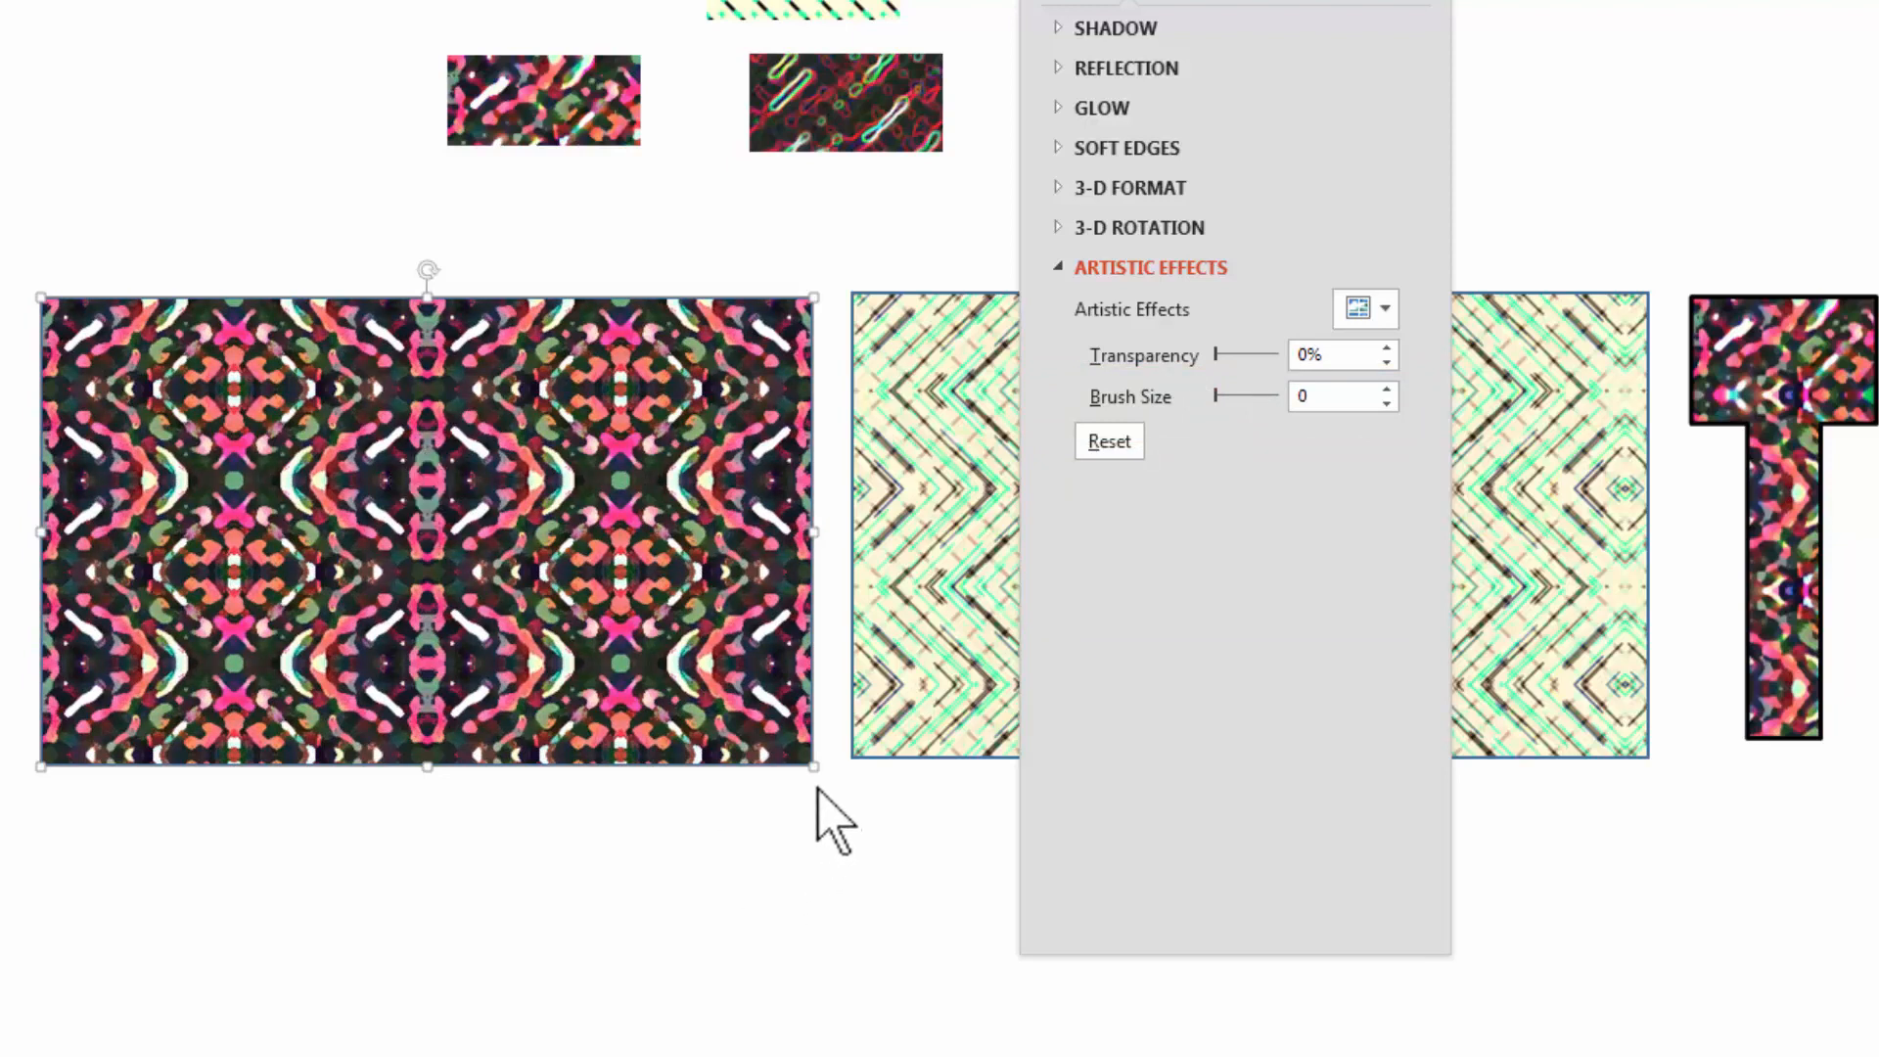
pyautogui.moveTo(820, 778); pyautogui.dragTo(1491, 1056)
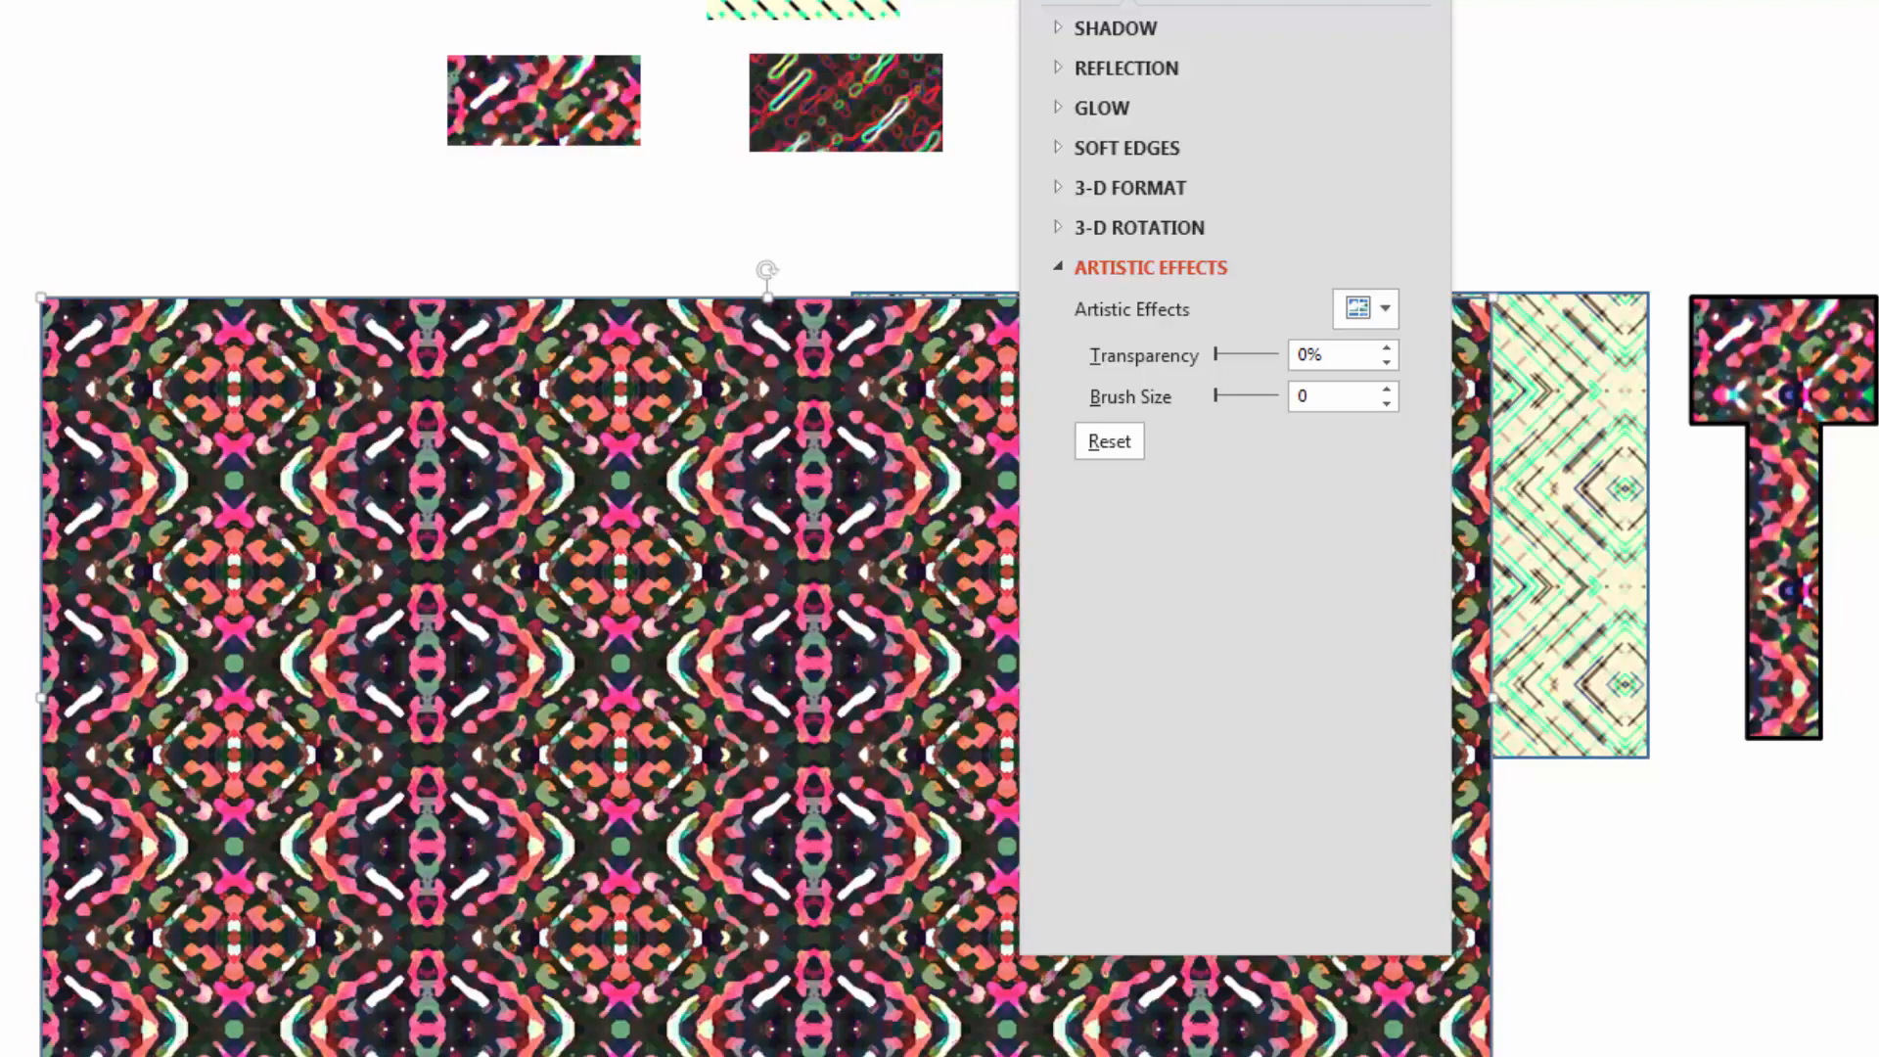
pyautogui.moveTo(1492, 1056); pyautogui.dragTo(839, 758)
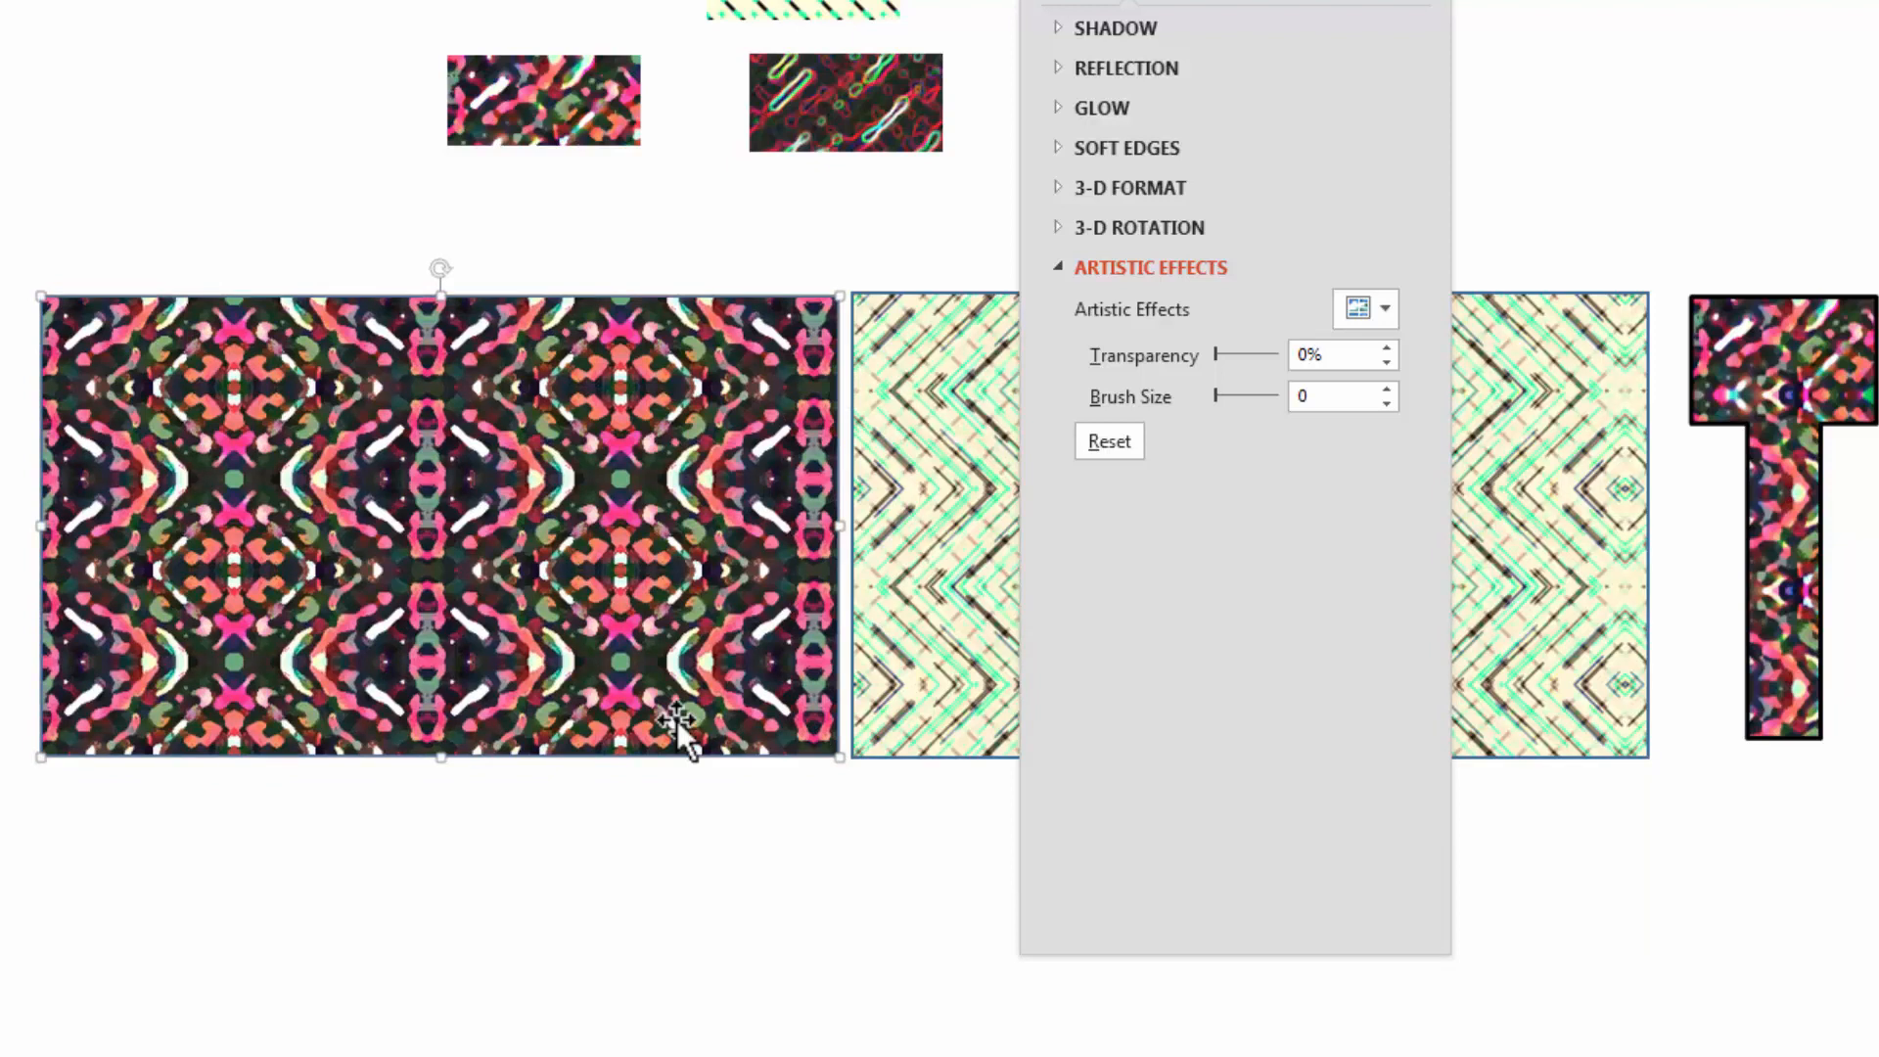
# Paste a copy of the cropped multicolored tile as a picture and place it just beneath the original tile
pyautogui.click(480, 220)
pyautogui.click(519, 117)
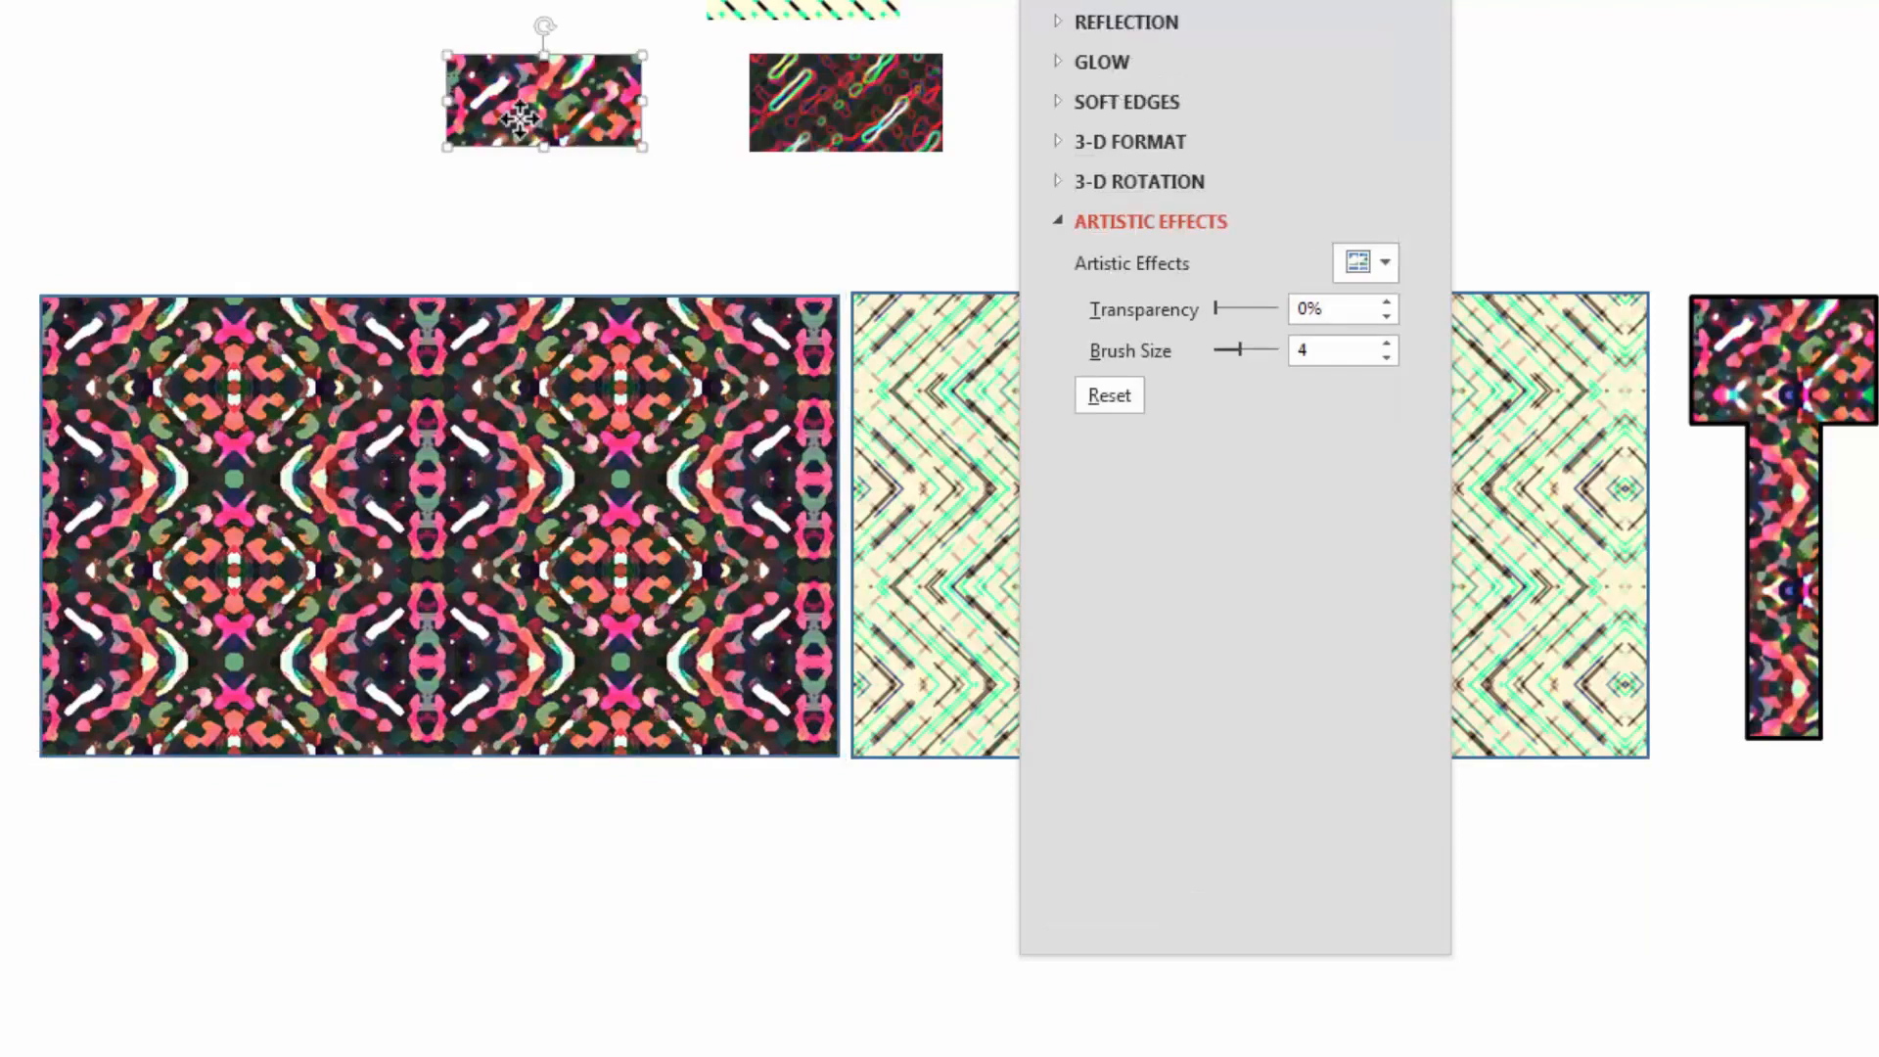
pyautogui.hotkey('ctrl', 'v')
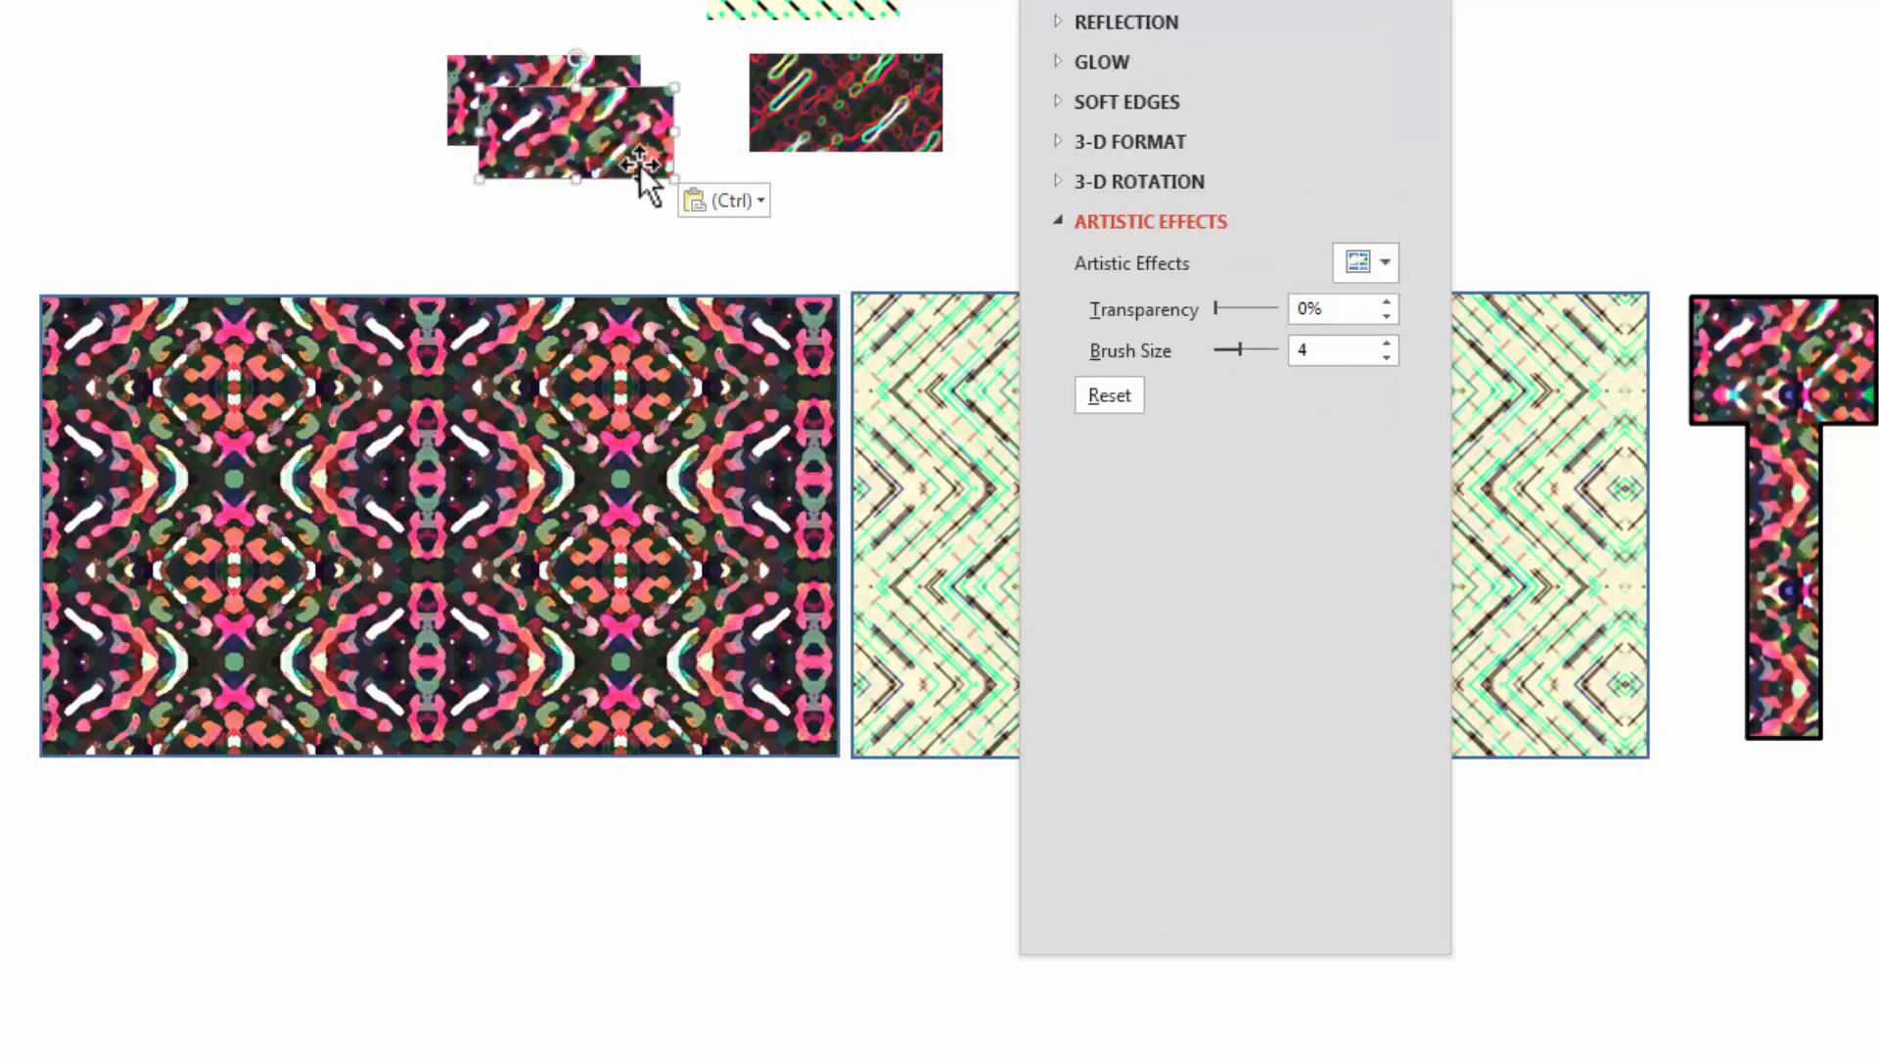
pyautogui.click(759, 200)
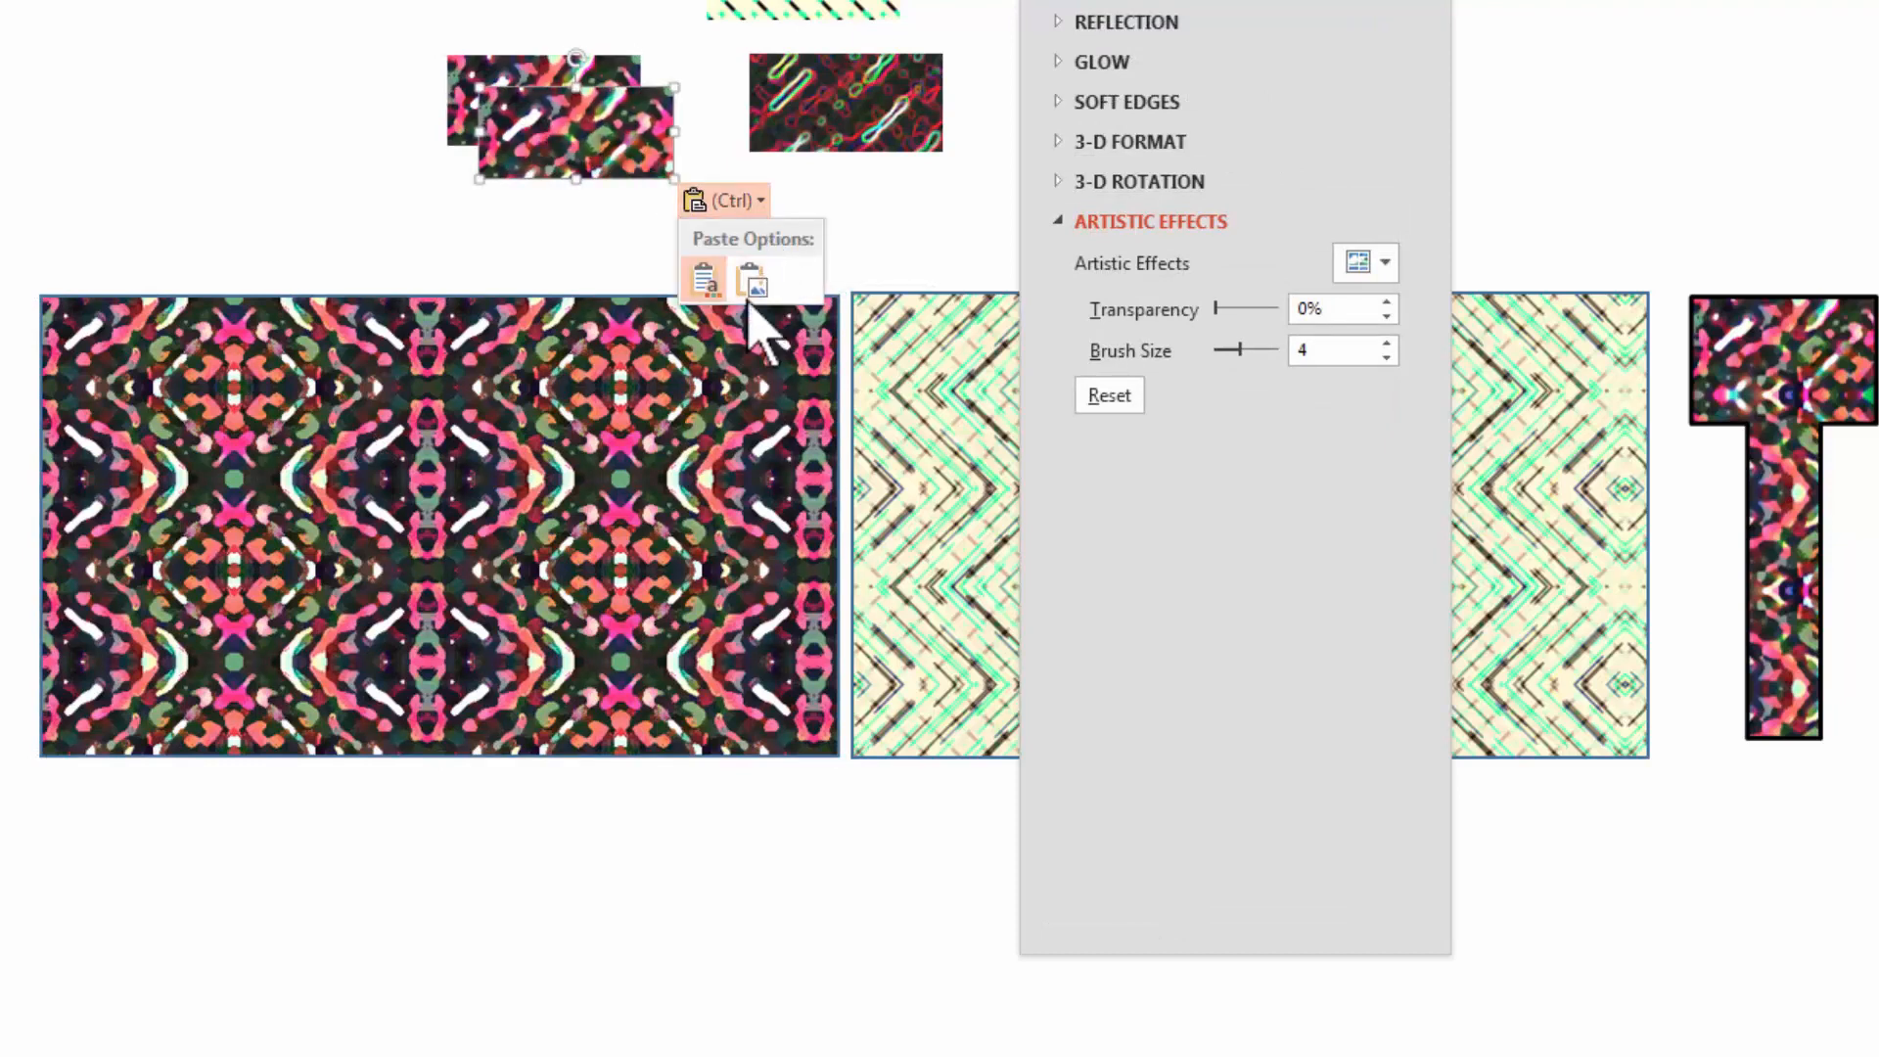
pyautogui.click(752, 282)
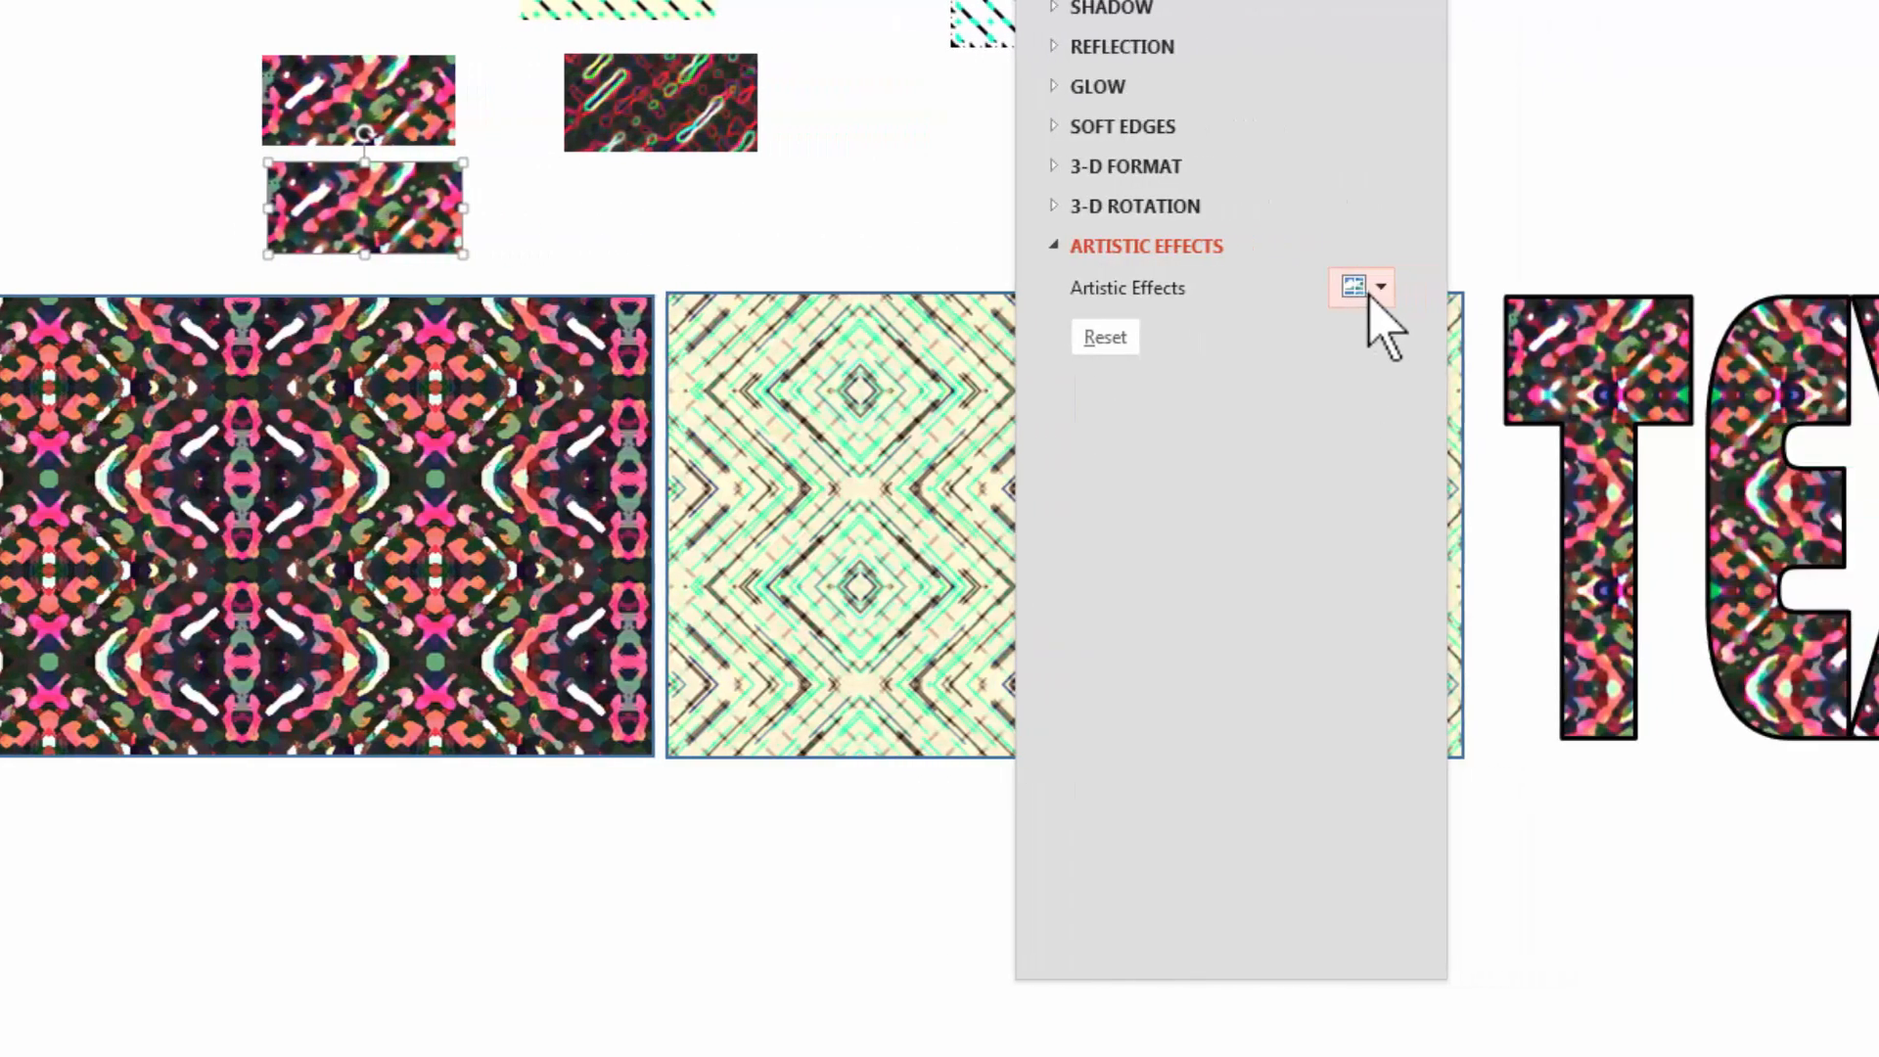
# Apply the Glass artistic effect to the tile copy and fill the left rectangle with it, tiled as texture
pyautogui.click(1373, 290)
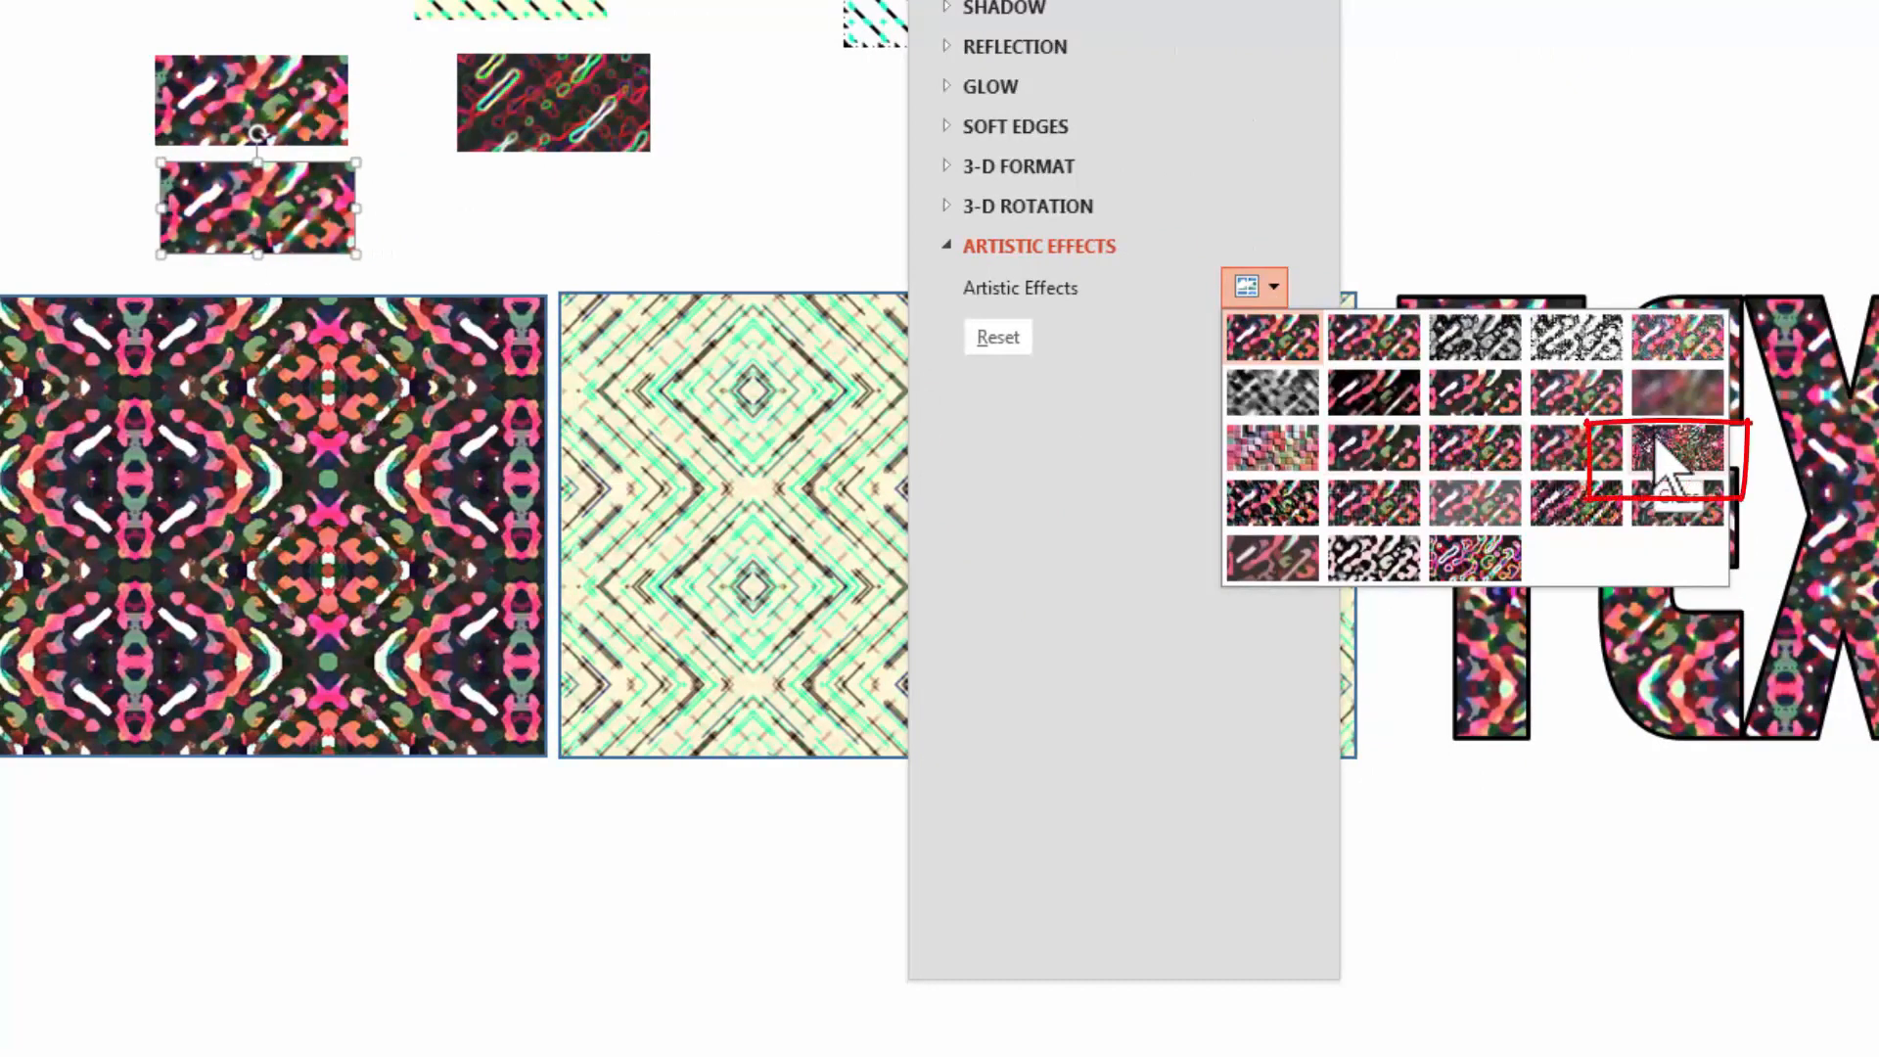
pyautogui.click(1664, 458)
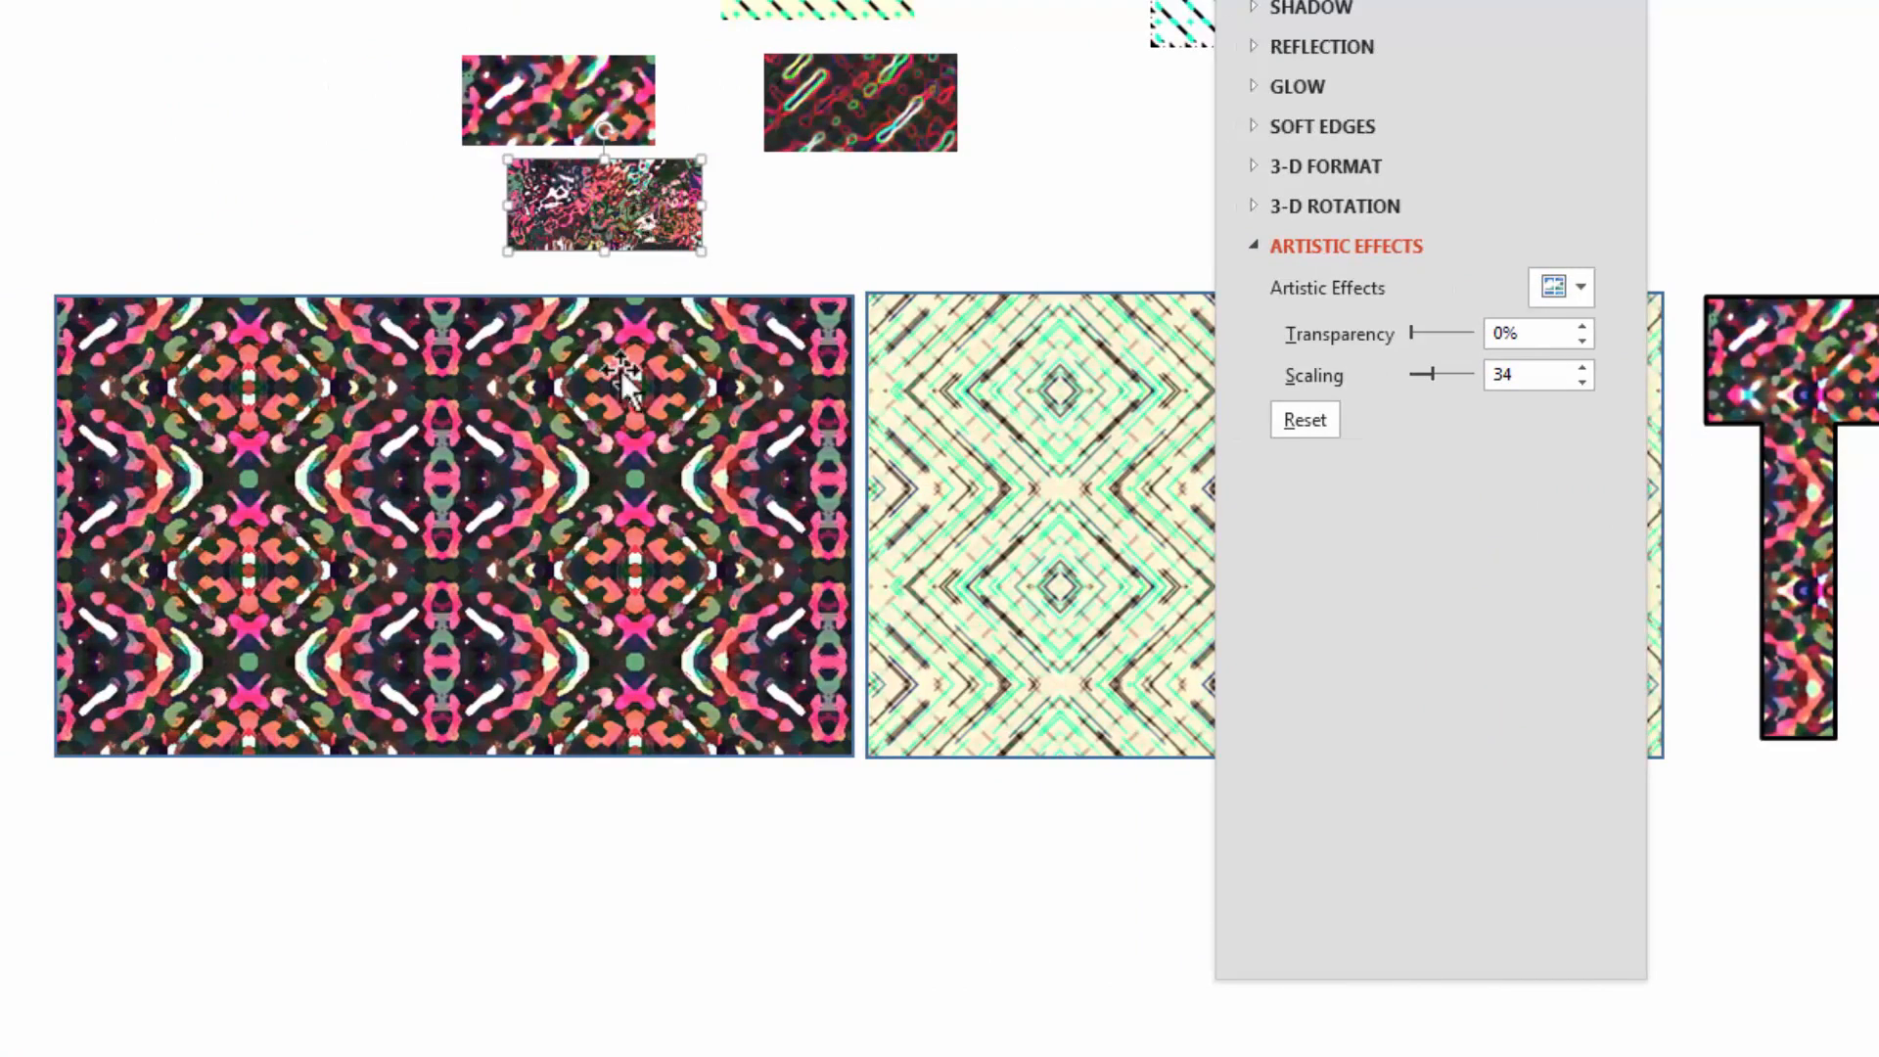
pyautogui.click(594, 528)
pyautogui.click(1262, 4)
pyautogui.click(1427, 356)
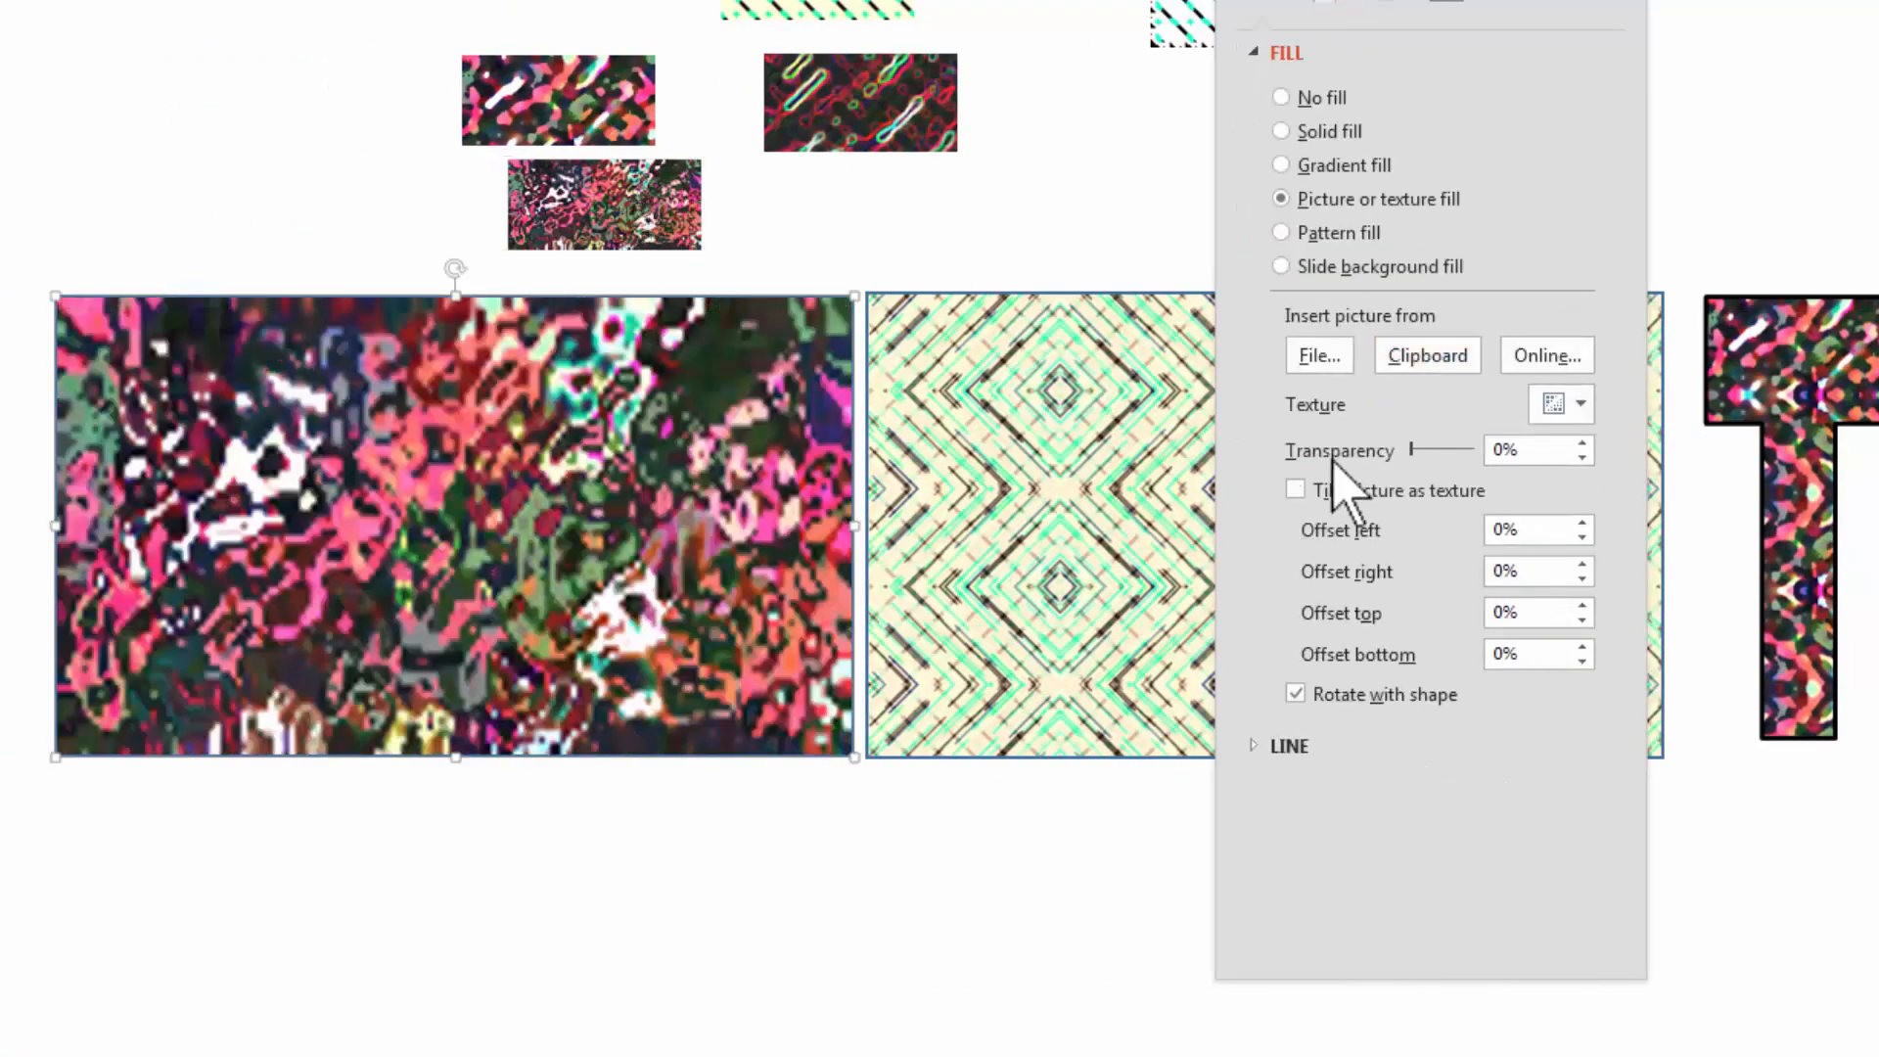
pyautogui.click(1296, 490)
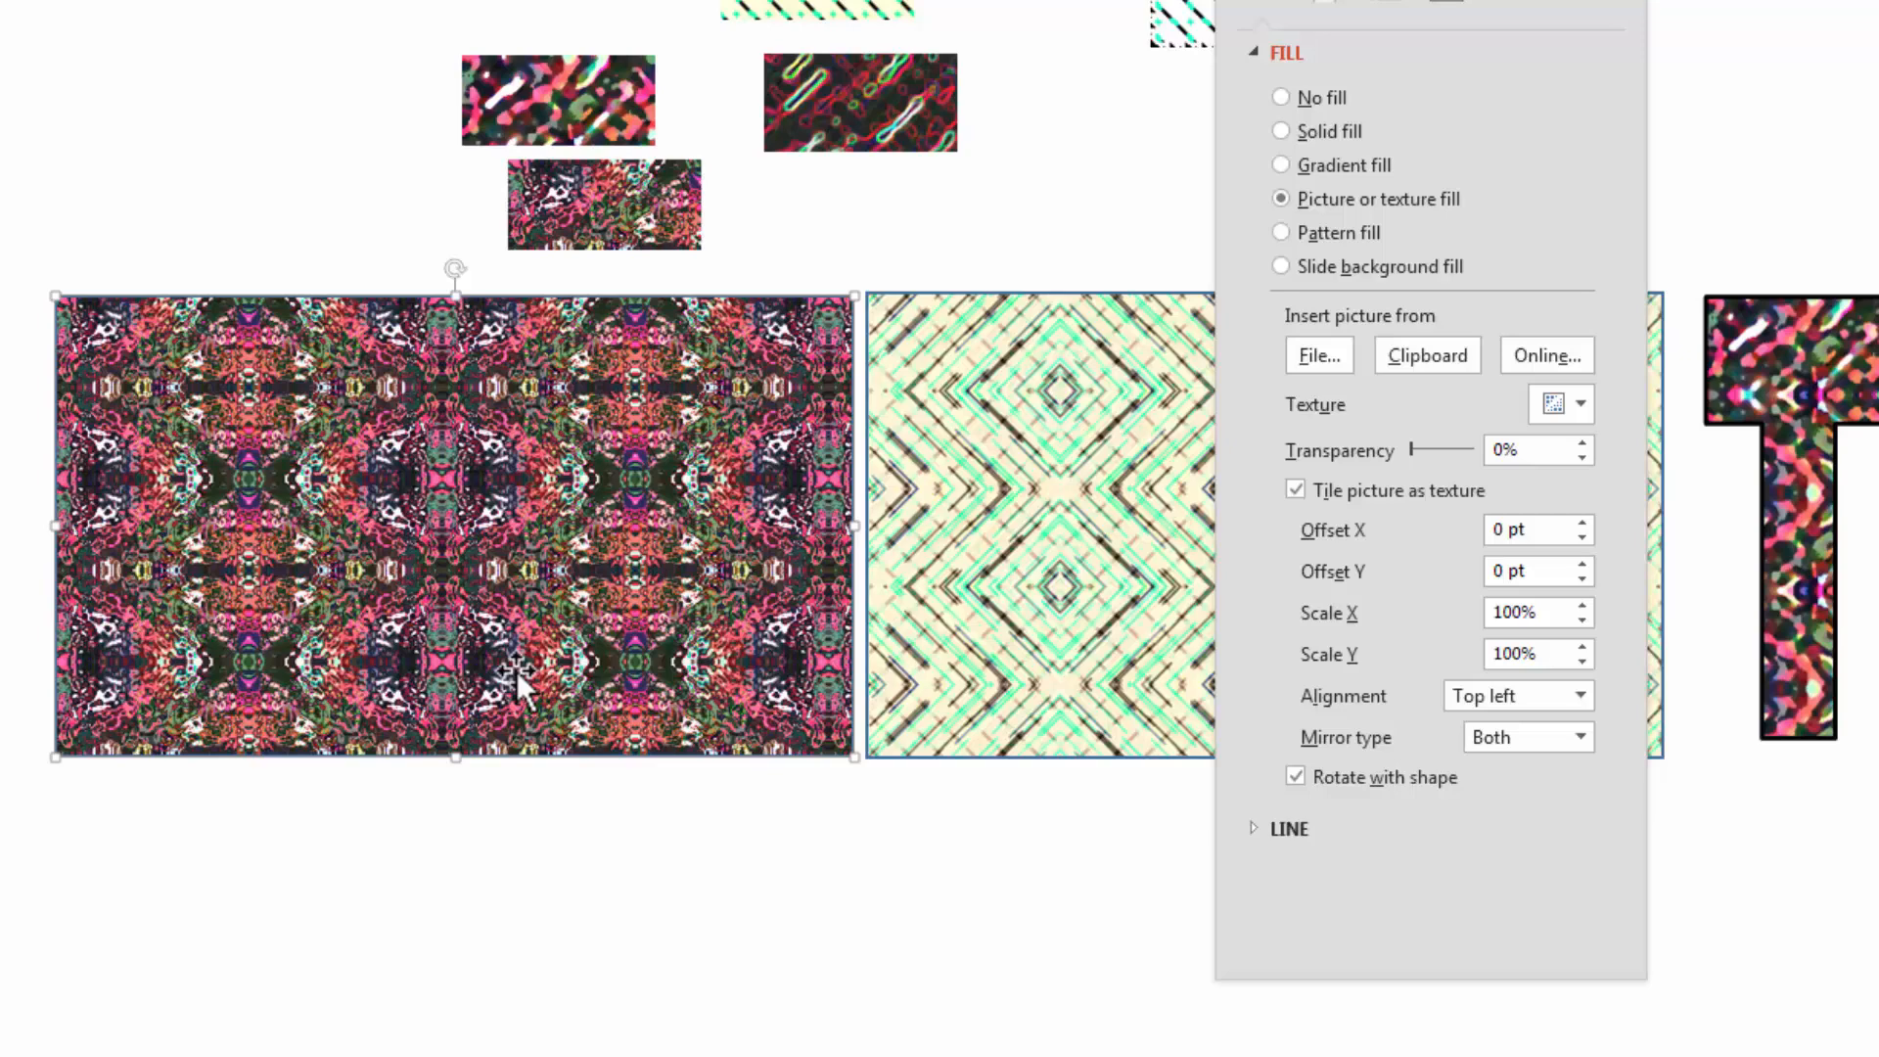
# Move the Glass tile above the other swatches, paste a picture copy of it, and place the copy beside the original multicolored tile
pyautogui.click(613, 210)
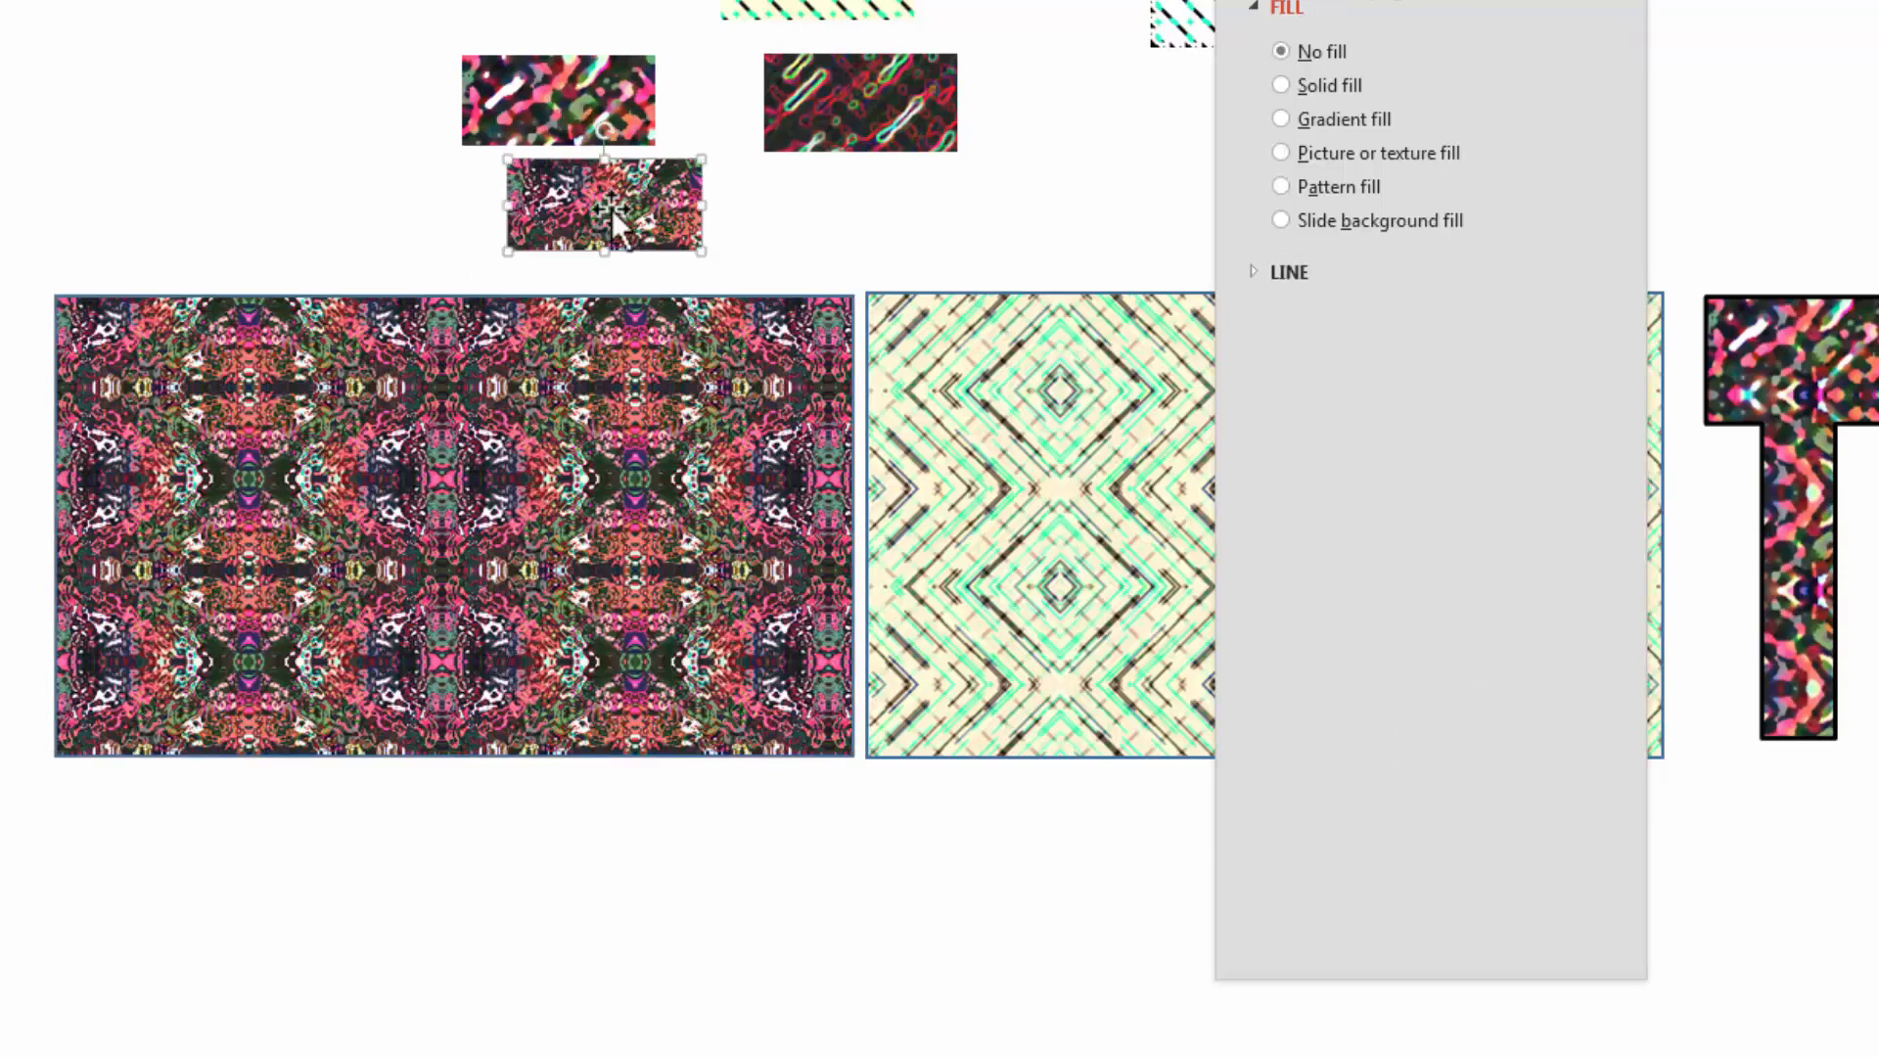
pyautogui.moveTo(613, 209); pyautogui.dragTo(599, 0)
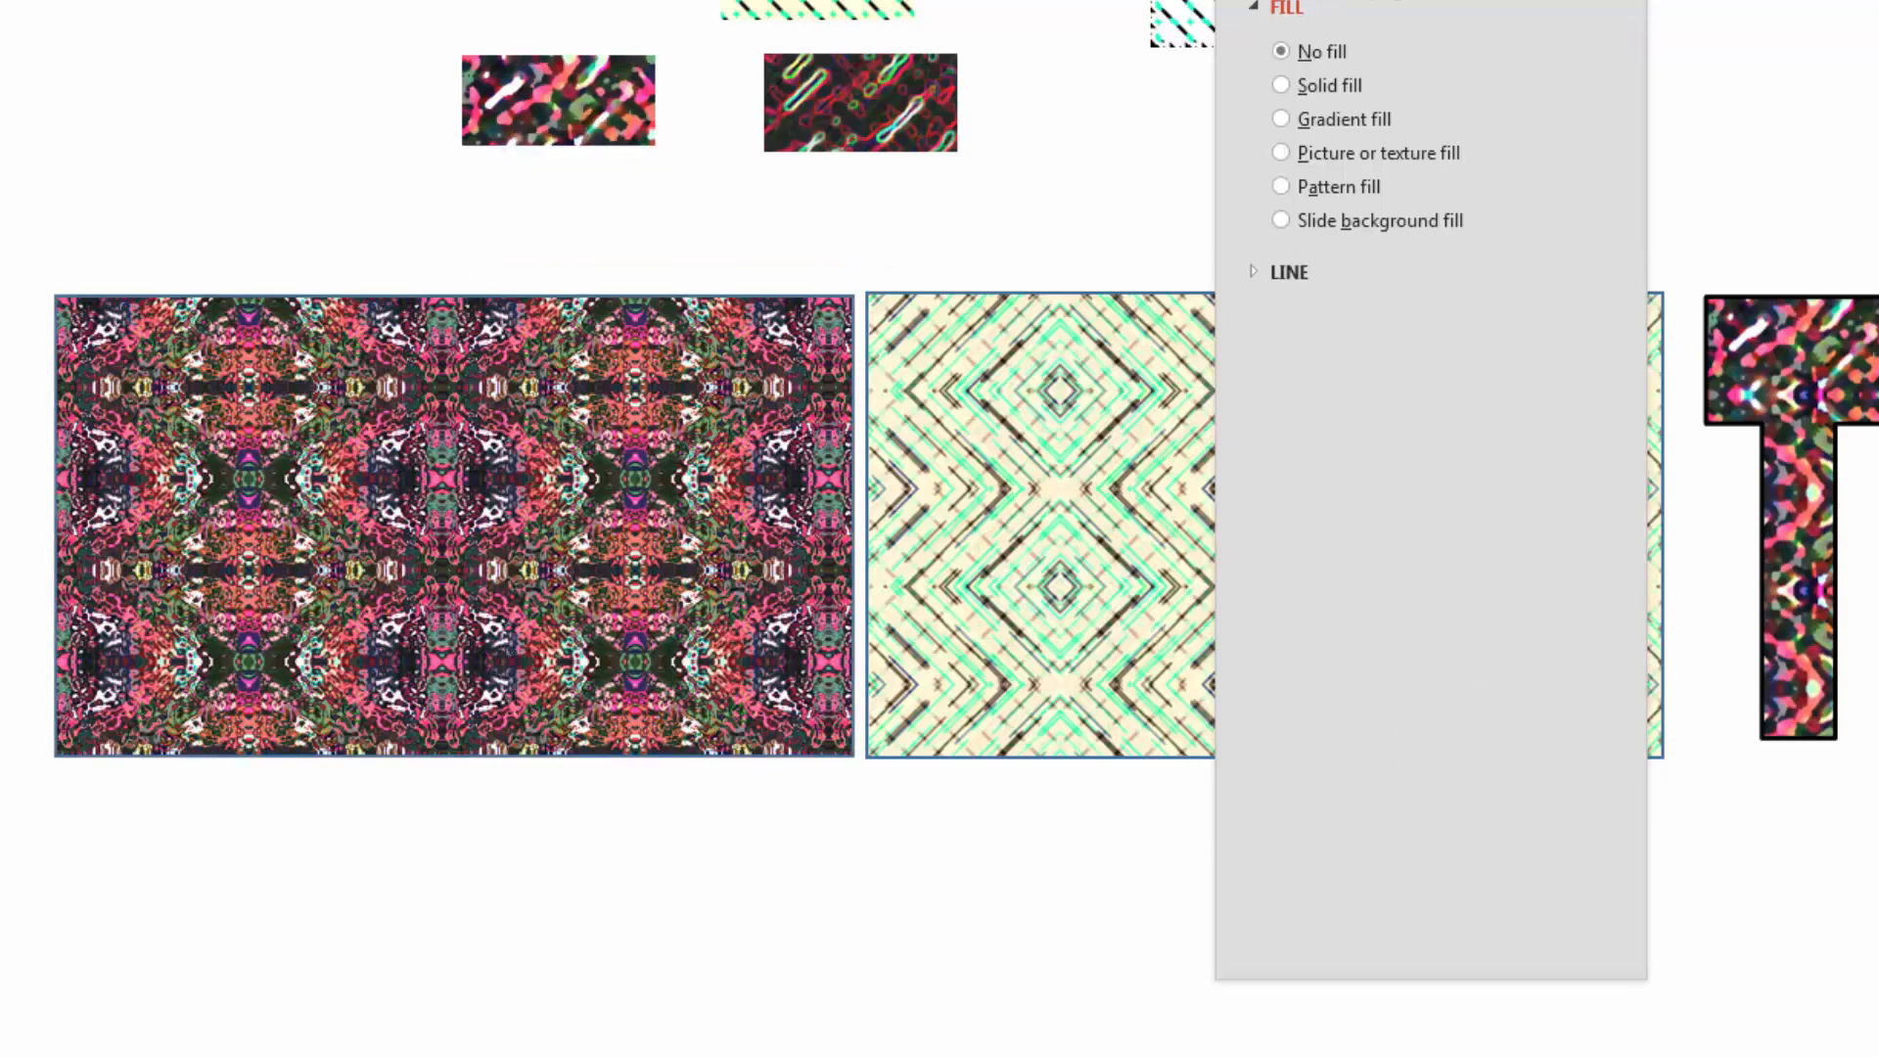
pyautogui.hotkey('ctrl', 'v')
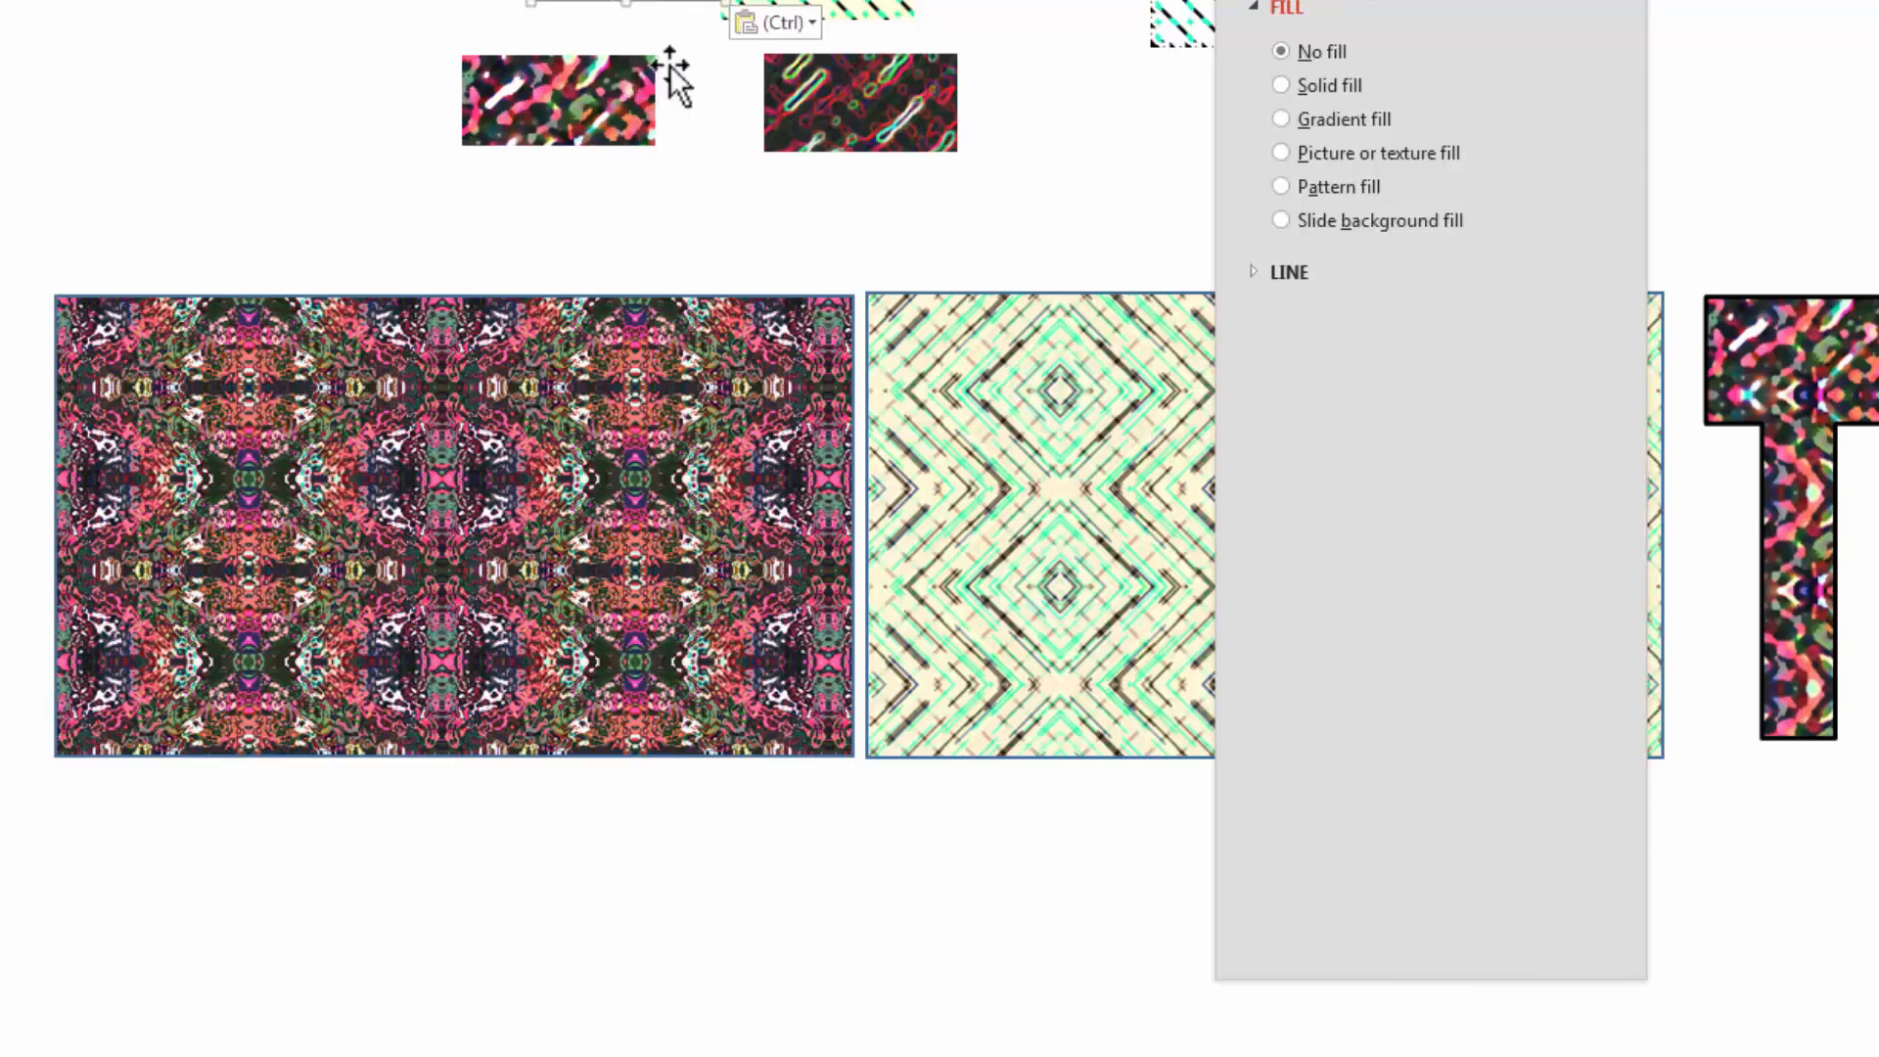
pyautogui.click(780, 21)
pyautogui.click(811, 94)
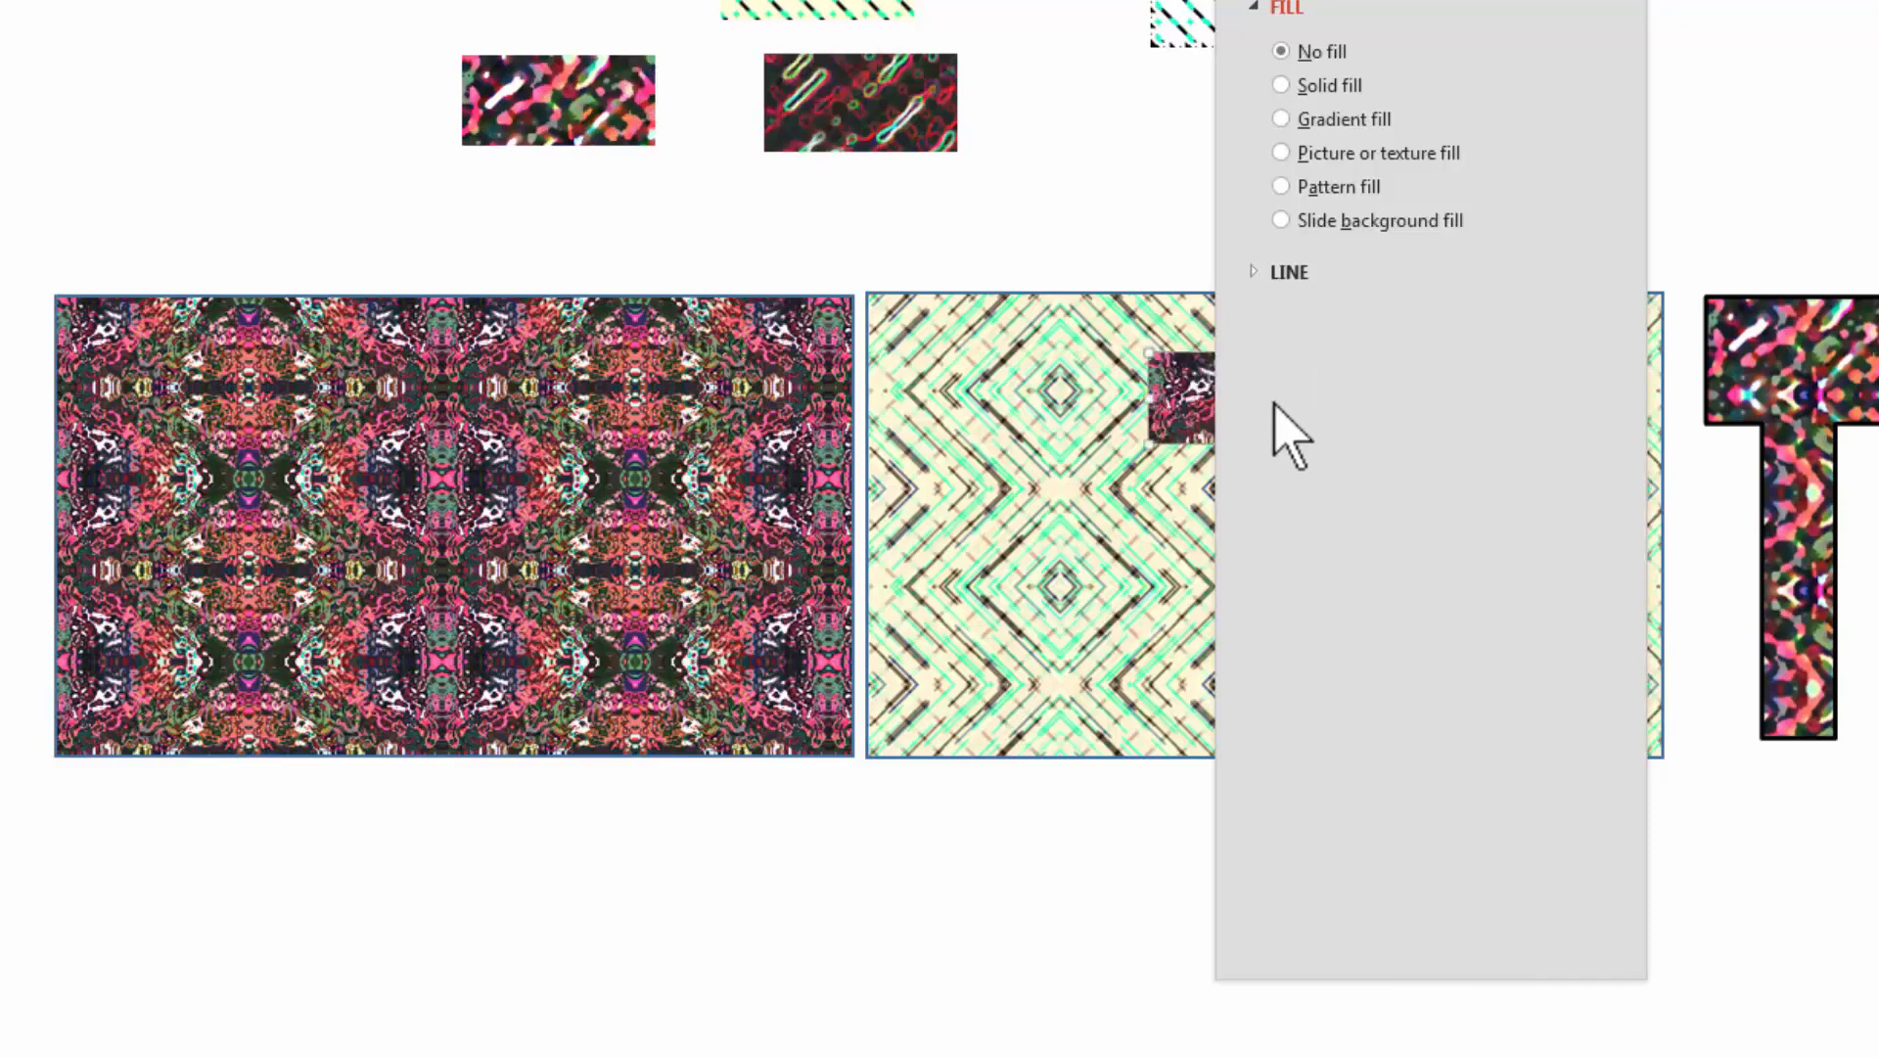
pyautogui.moveTo(1194, 396); pyautogui.dragTo(187, 2)
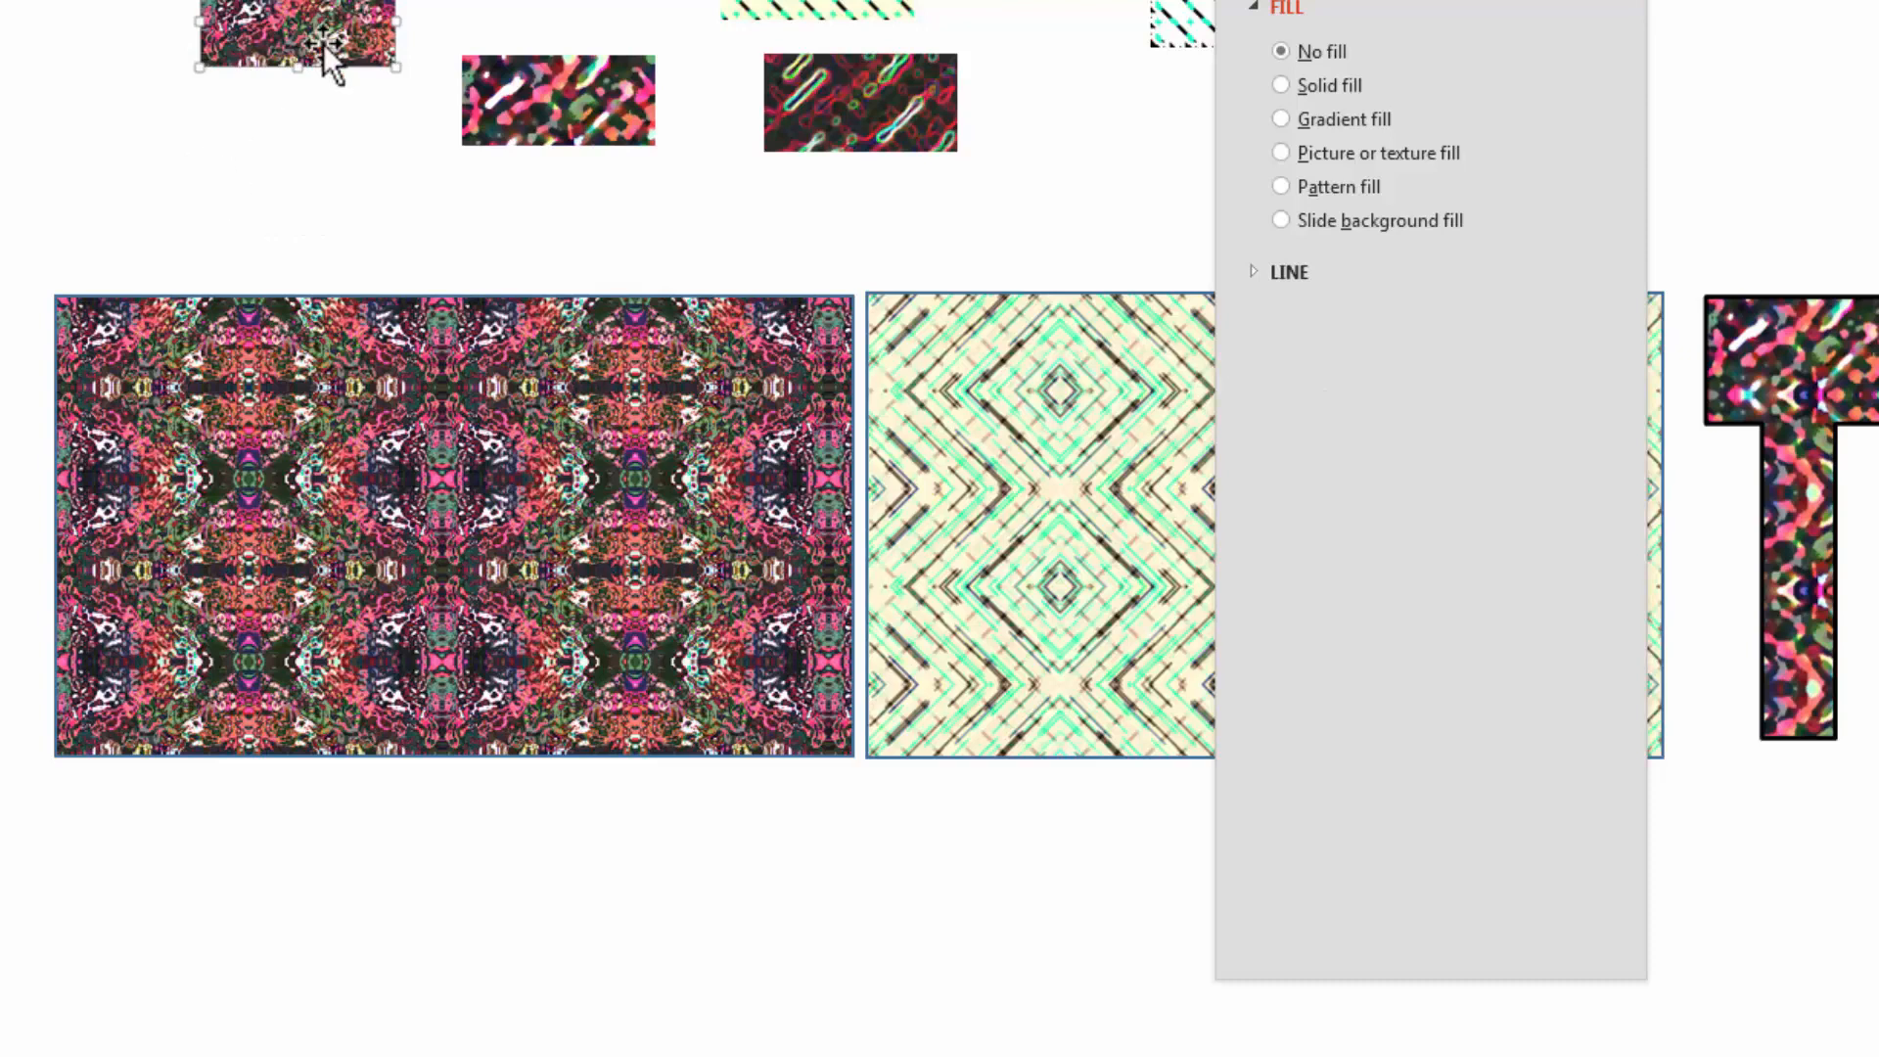
pyautogui.moveTo(326, 59); pyautogui.dragTo(355, 142)
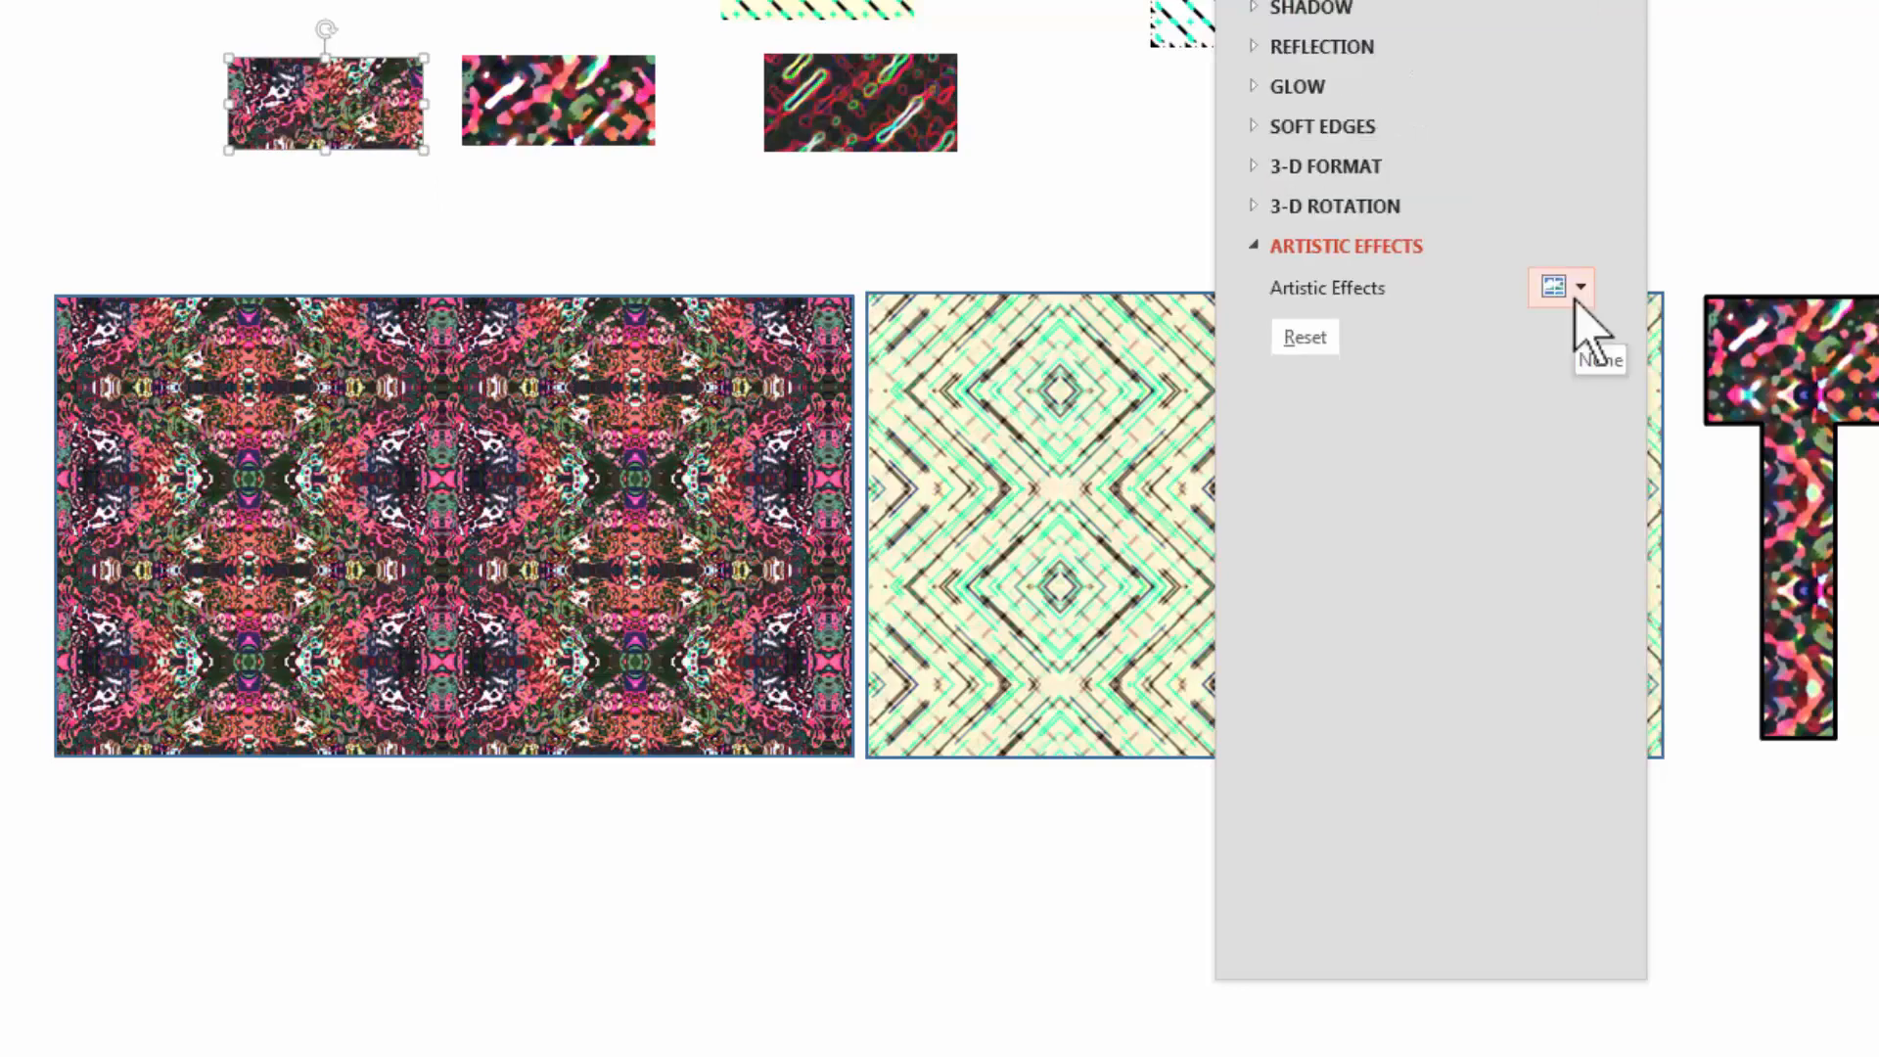
# Place the pasted Glass tile copy beneath the dark glowing-outline swatch and apply the Paint Strokes artistic effect to it
pyautogui.click(370, 270)
pyautogui.click(358, 115)
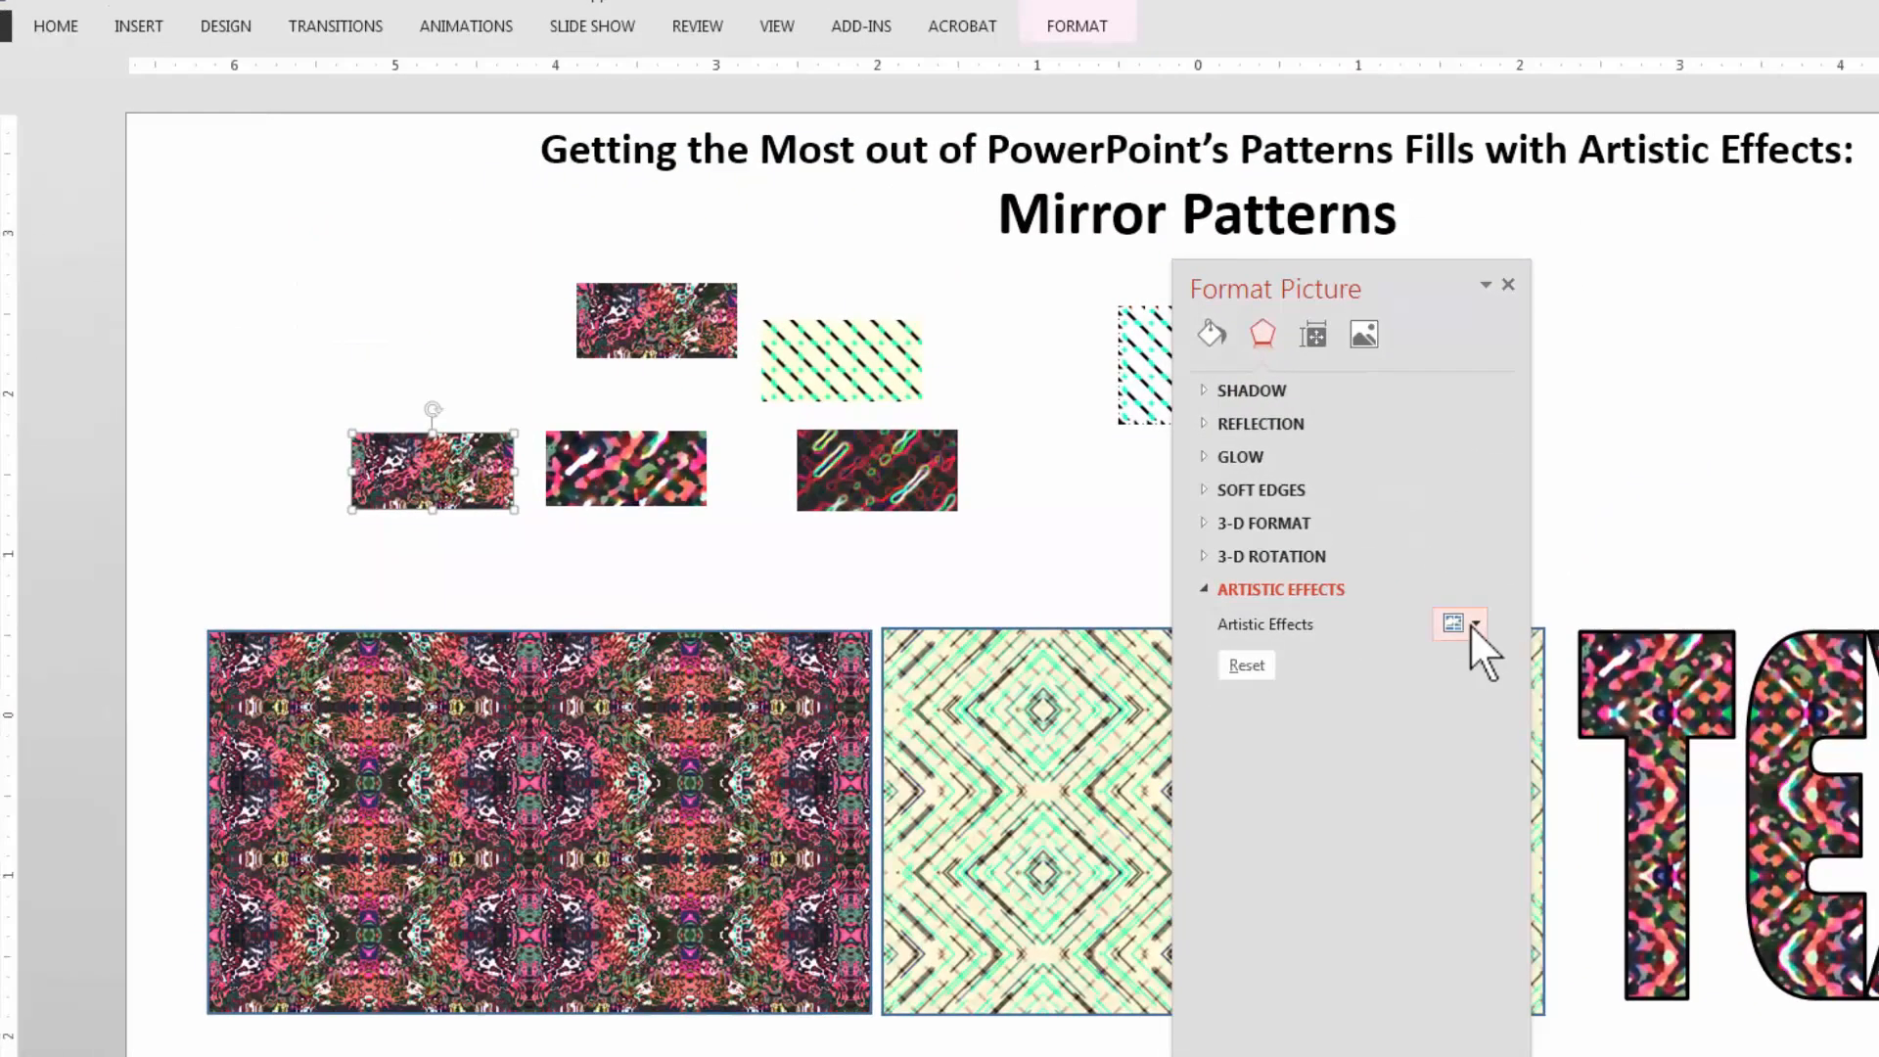
pyautogui.click(1472, 626)
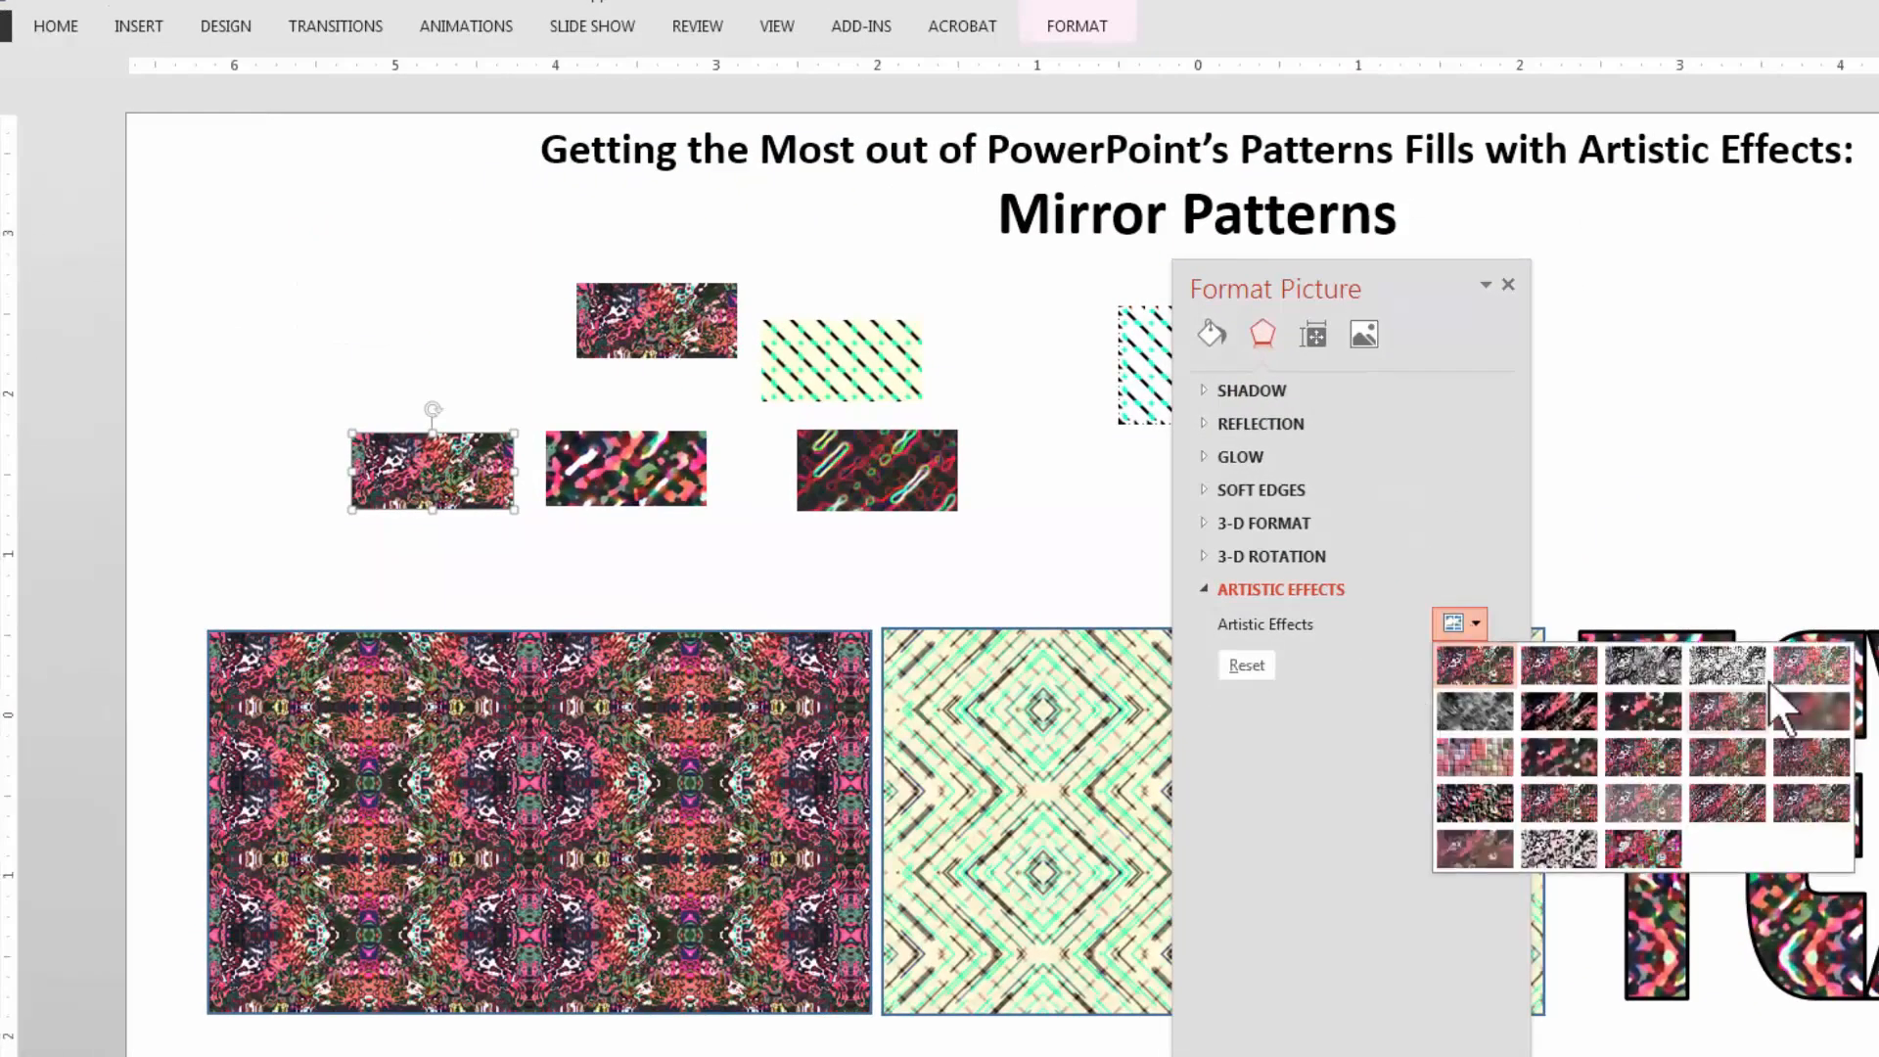
pyautogui.click(490, 510)
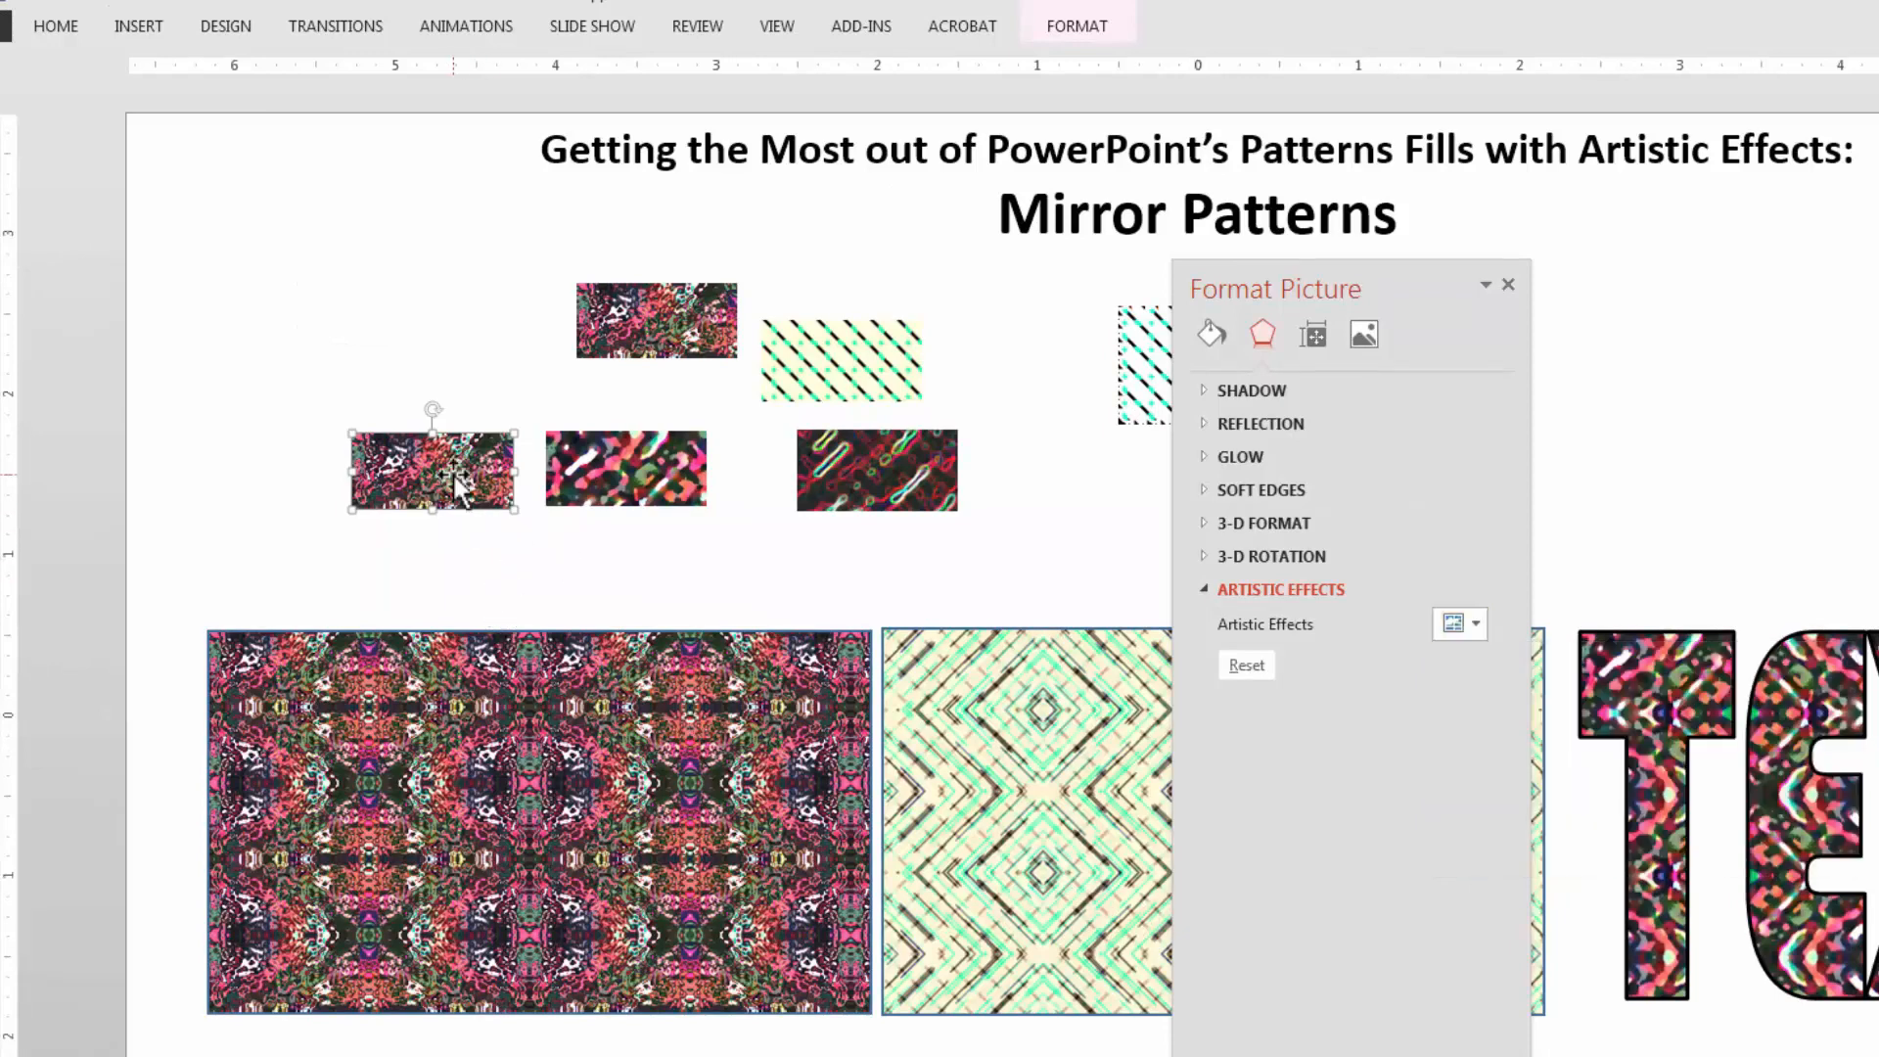
pyautogui.moveTo(501, 463); pyautogui.dragTo(898, 563)
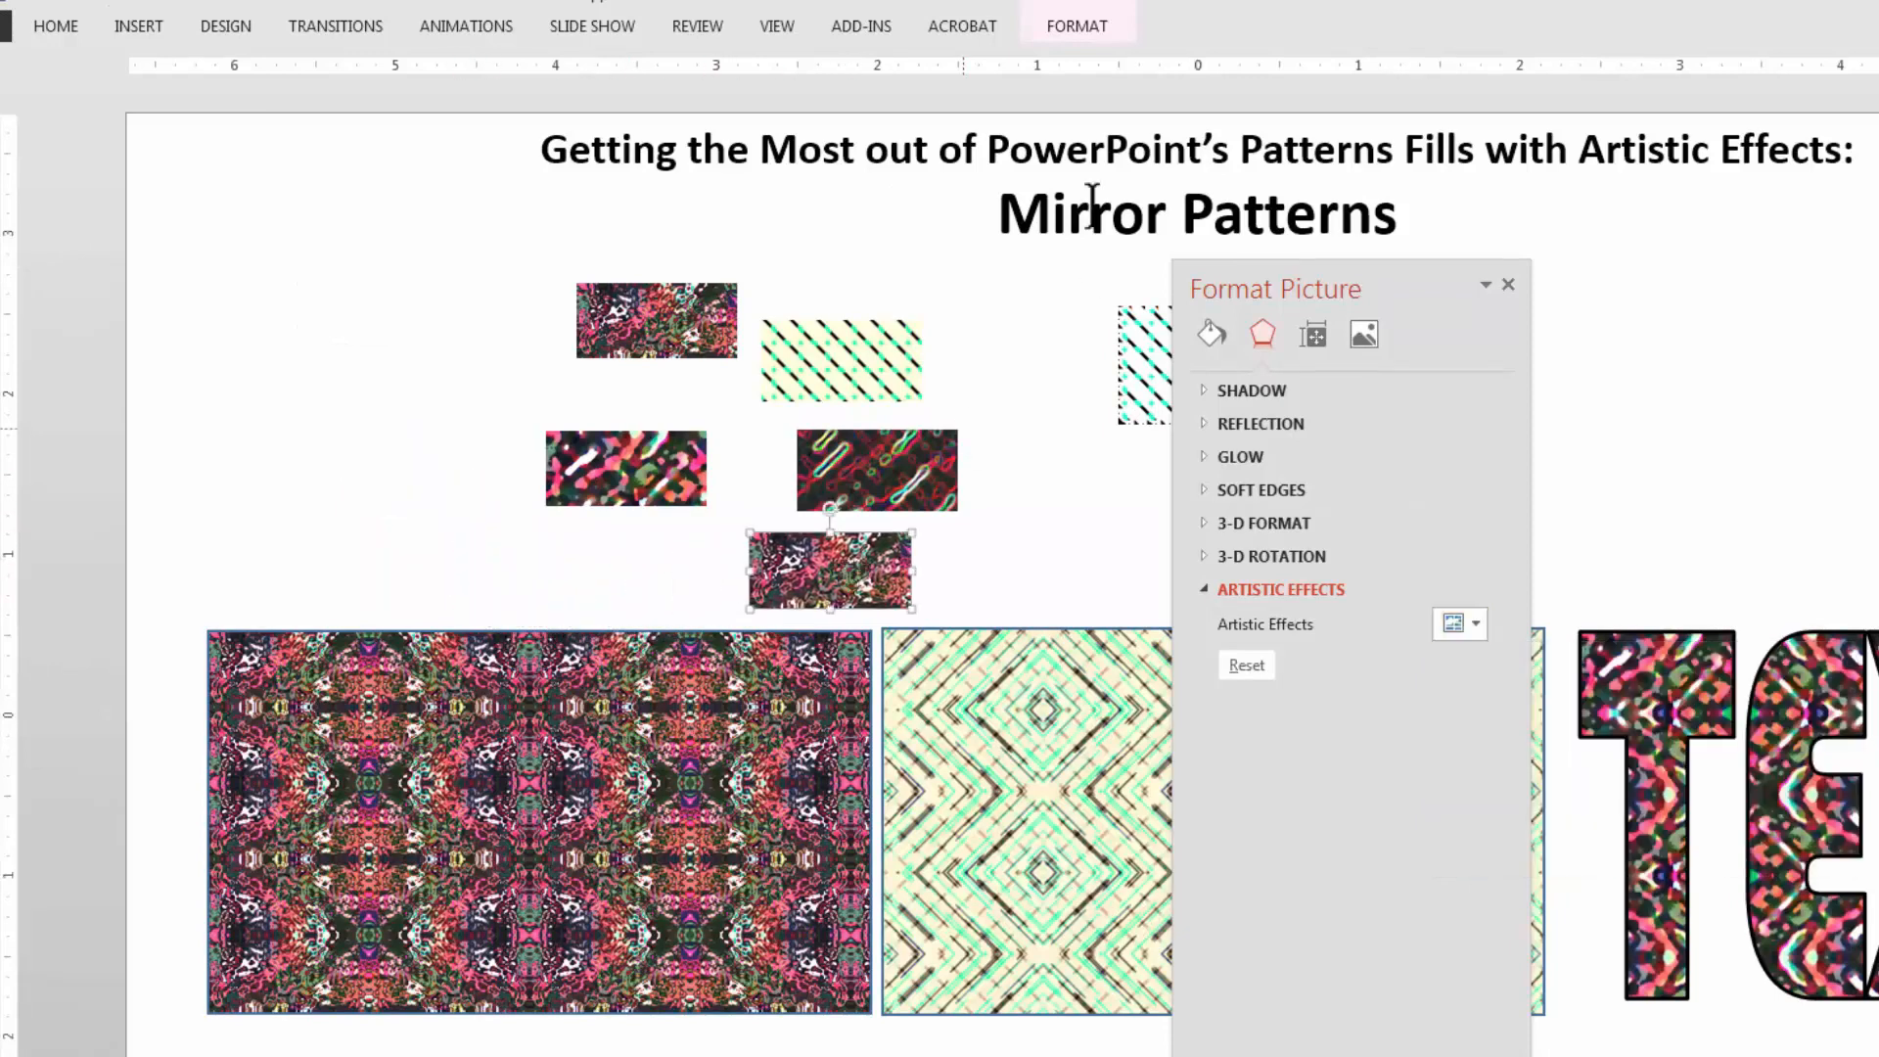
pyautogui.click(1082, 28)
pyautogui.click(193, 93)
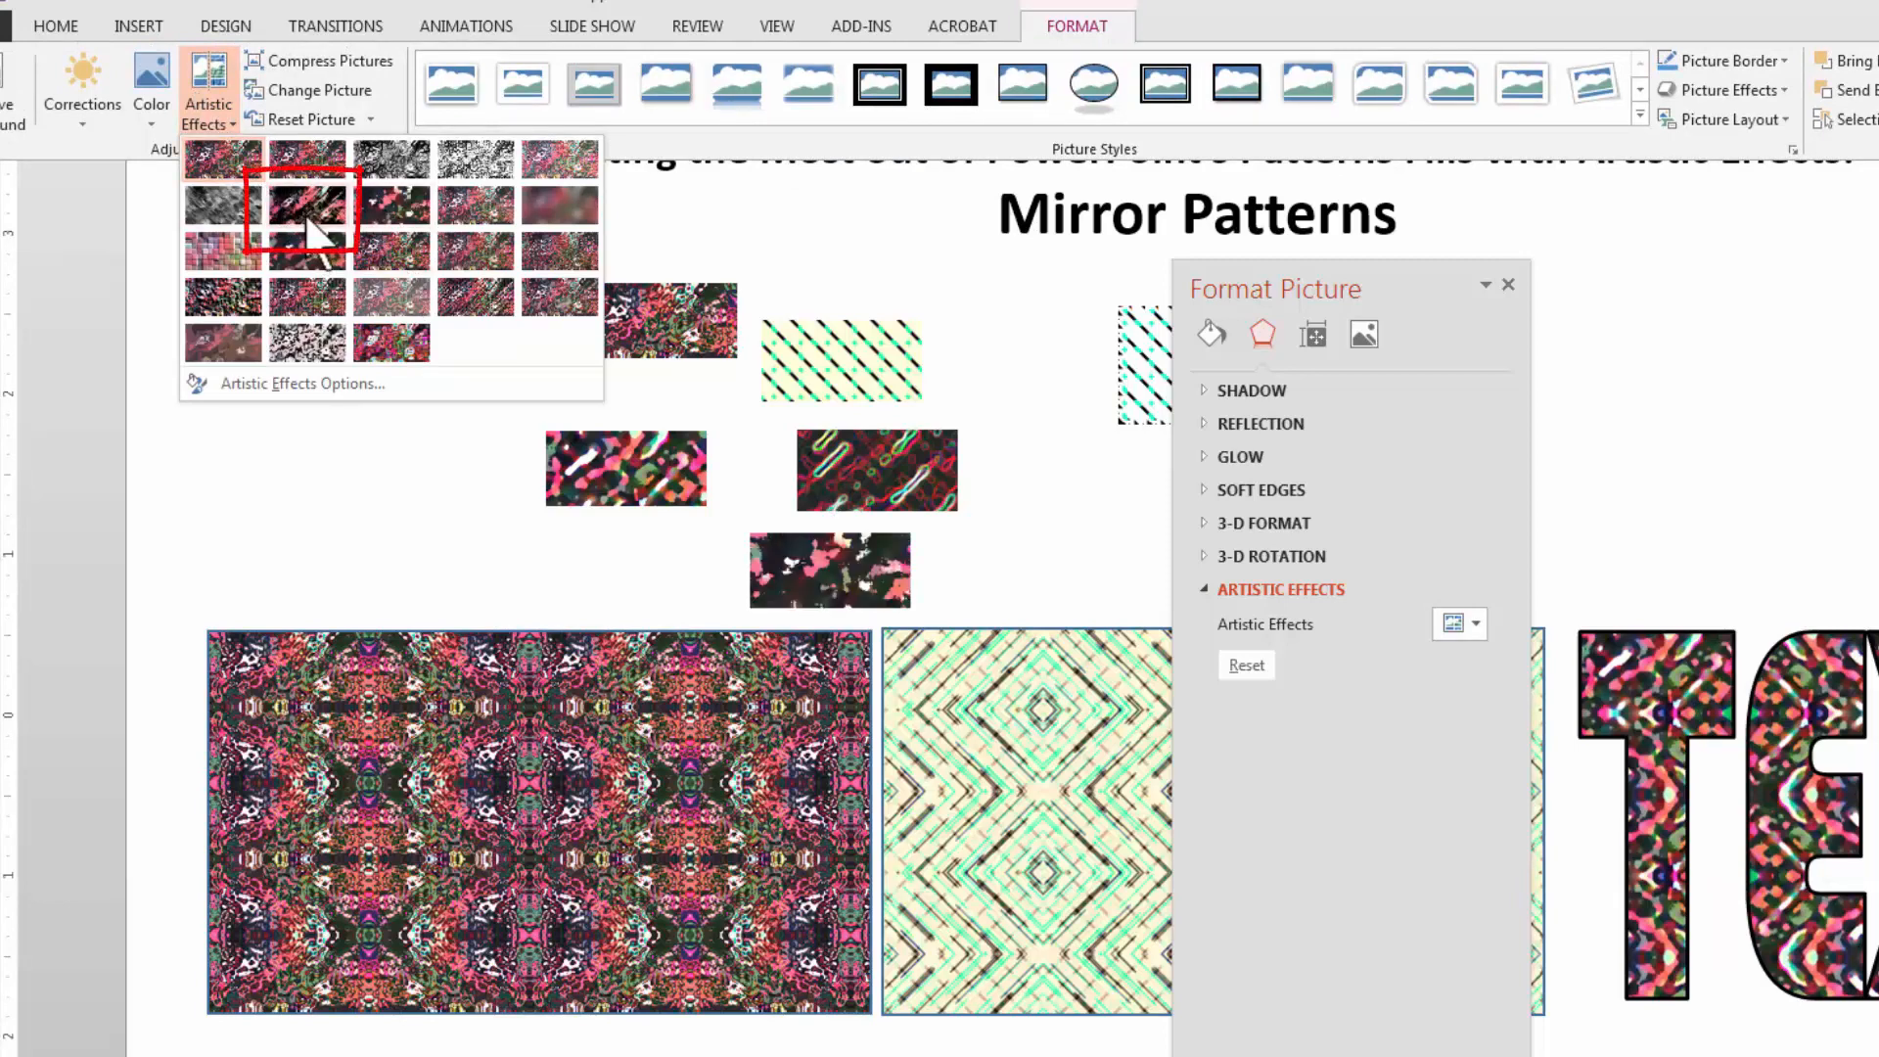
pyautogui.click(310, 206)
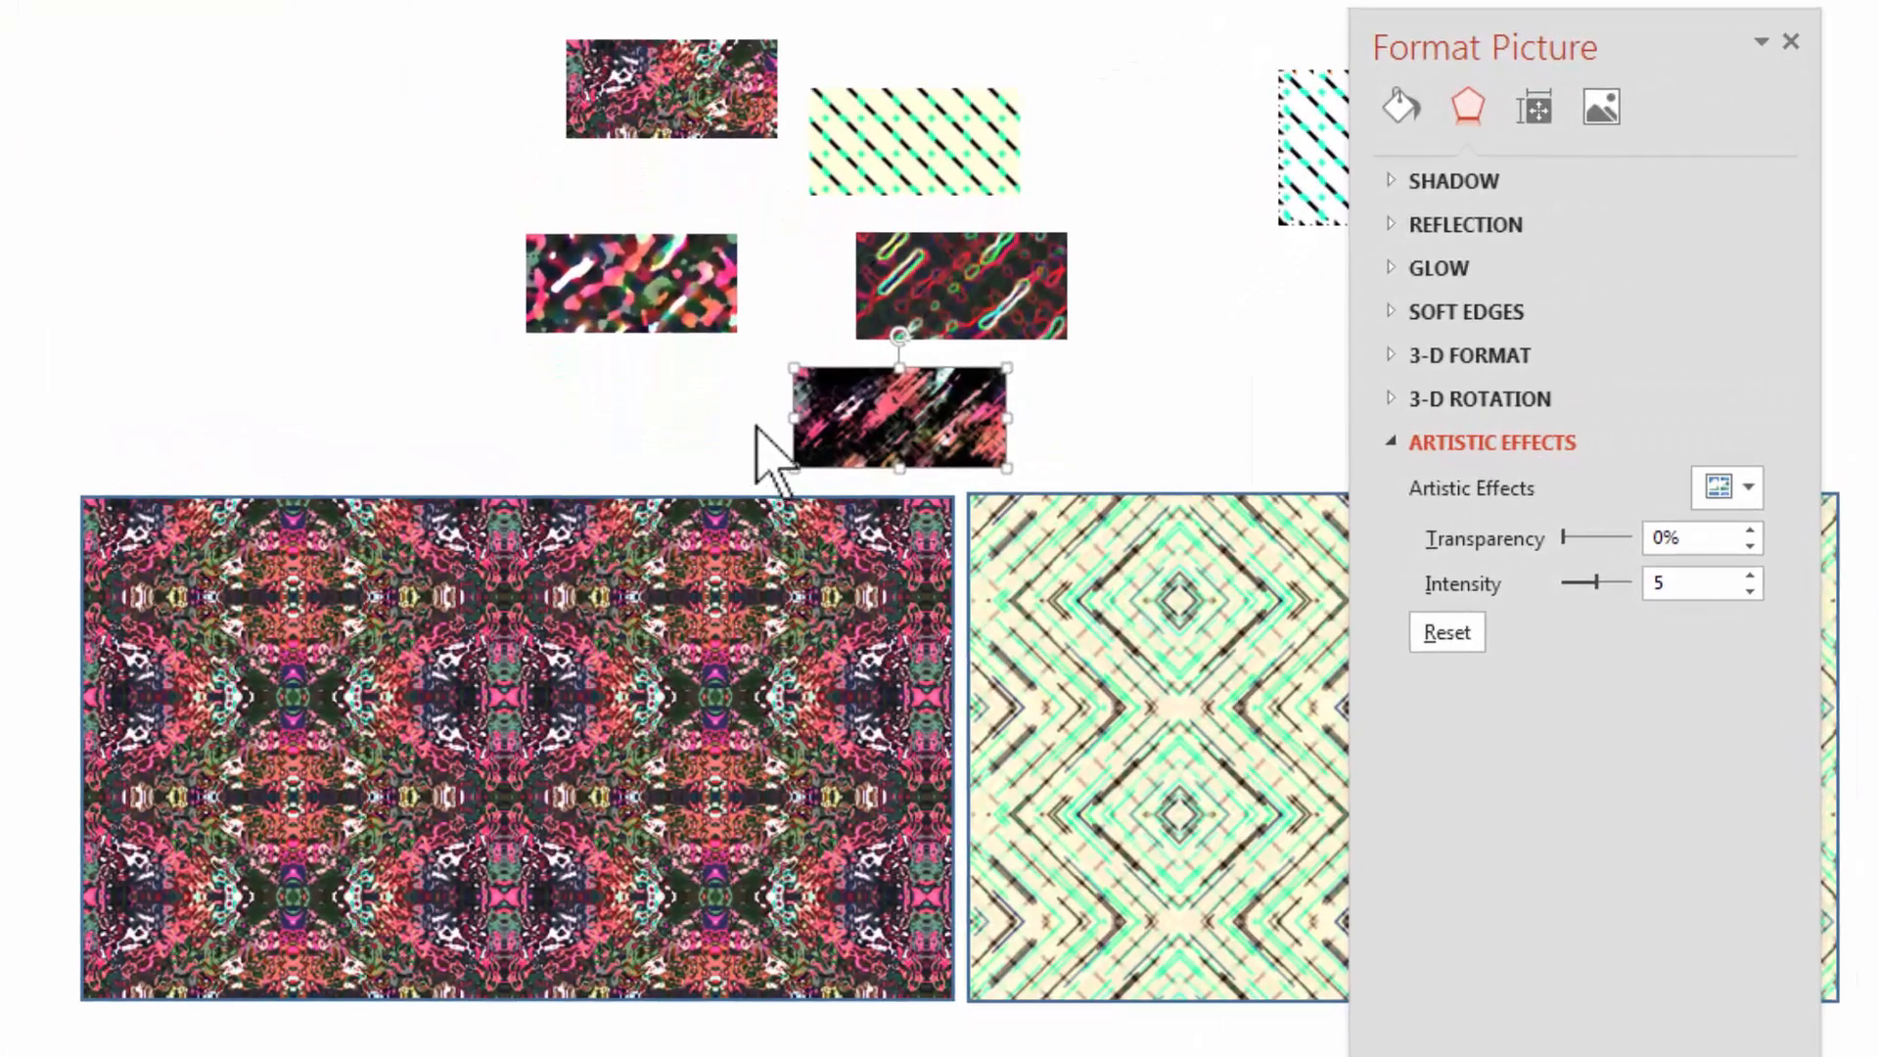
# Move the Paint Strokes tile to the empty area above the left rectangle and set its effect intensity to 0
pyautogui.moveTo(796, 525); pyautogui.dragTo(751, 549)
pyautogui.moveTo(786, 423); pyautogui.dragTo(277, 360)
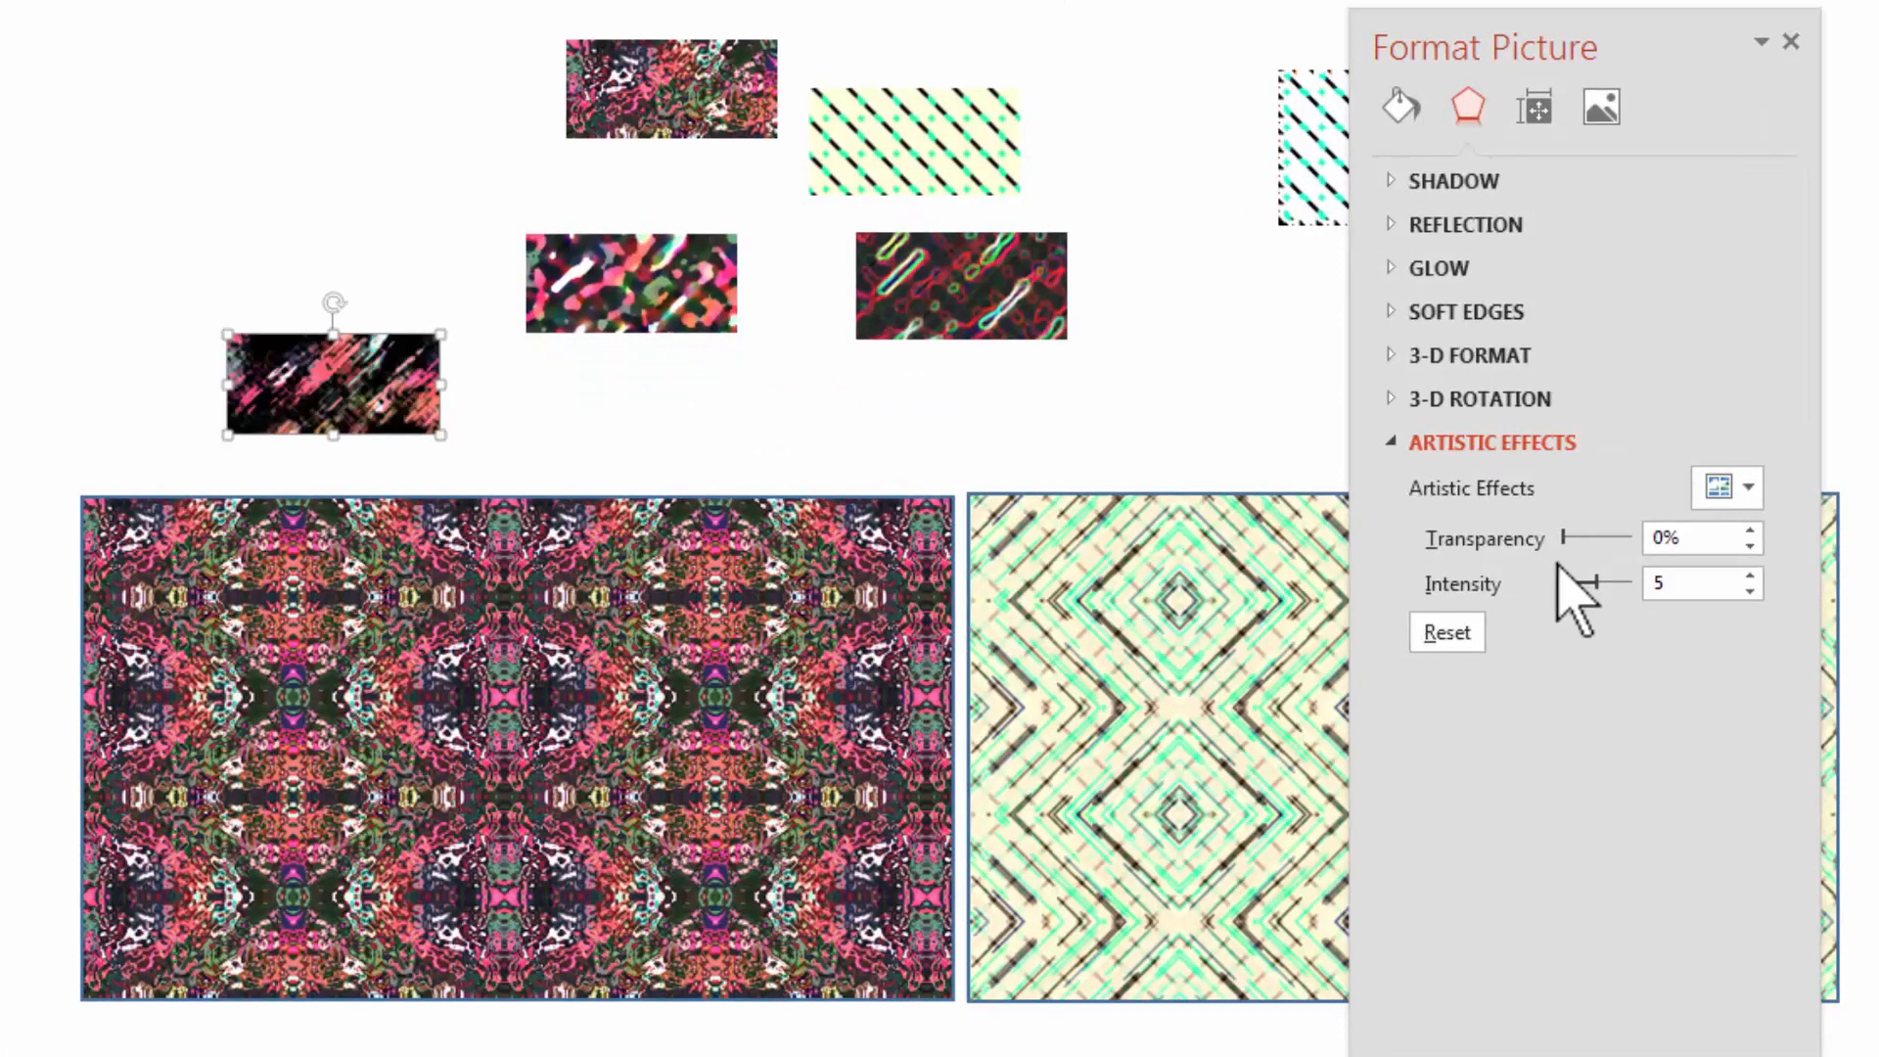
pyautogui.moveTo(1595, 583); pyautogui.dragTo(1552, 576)
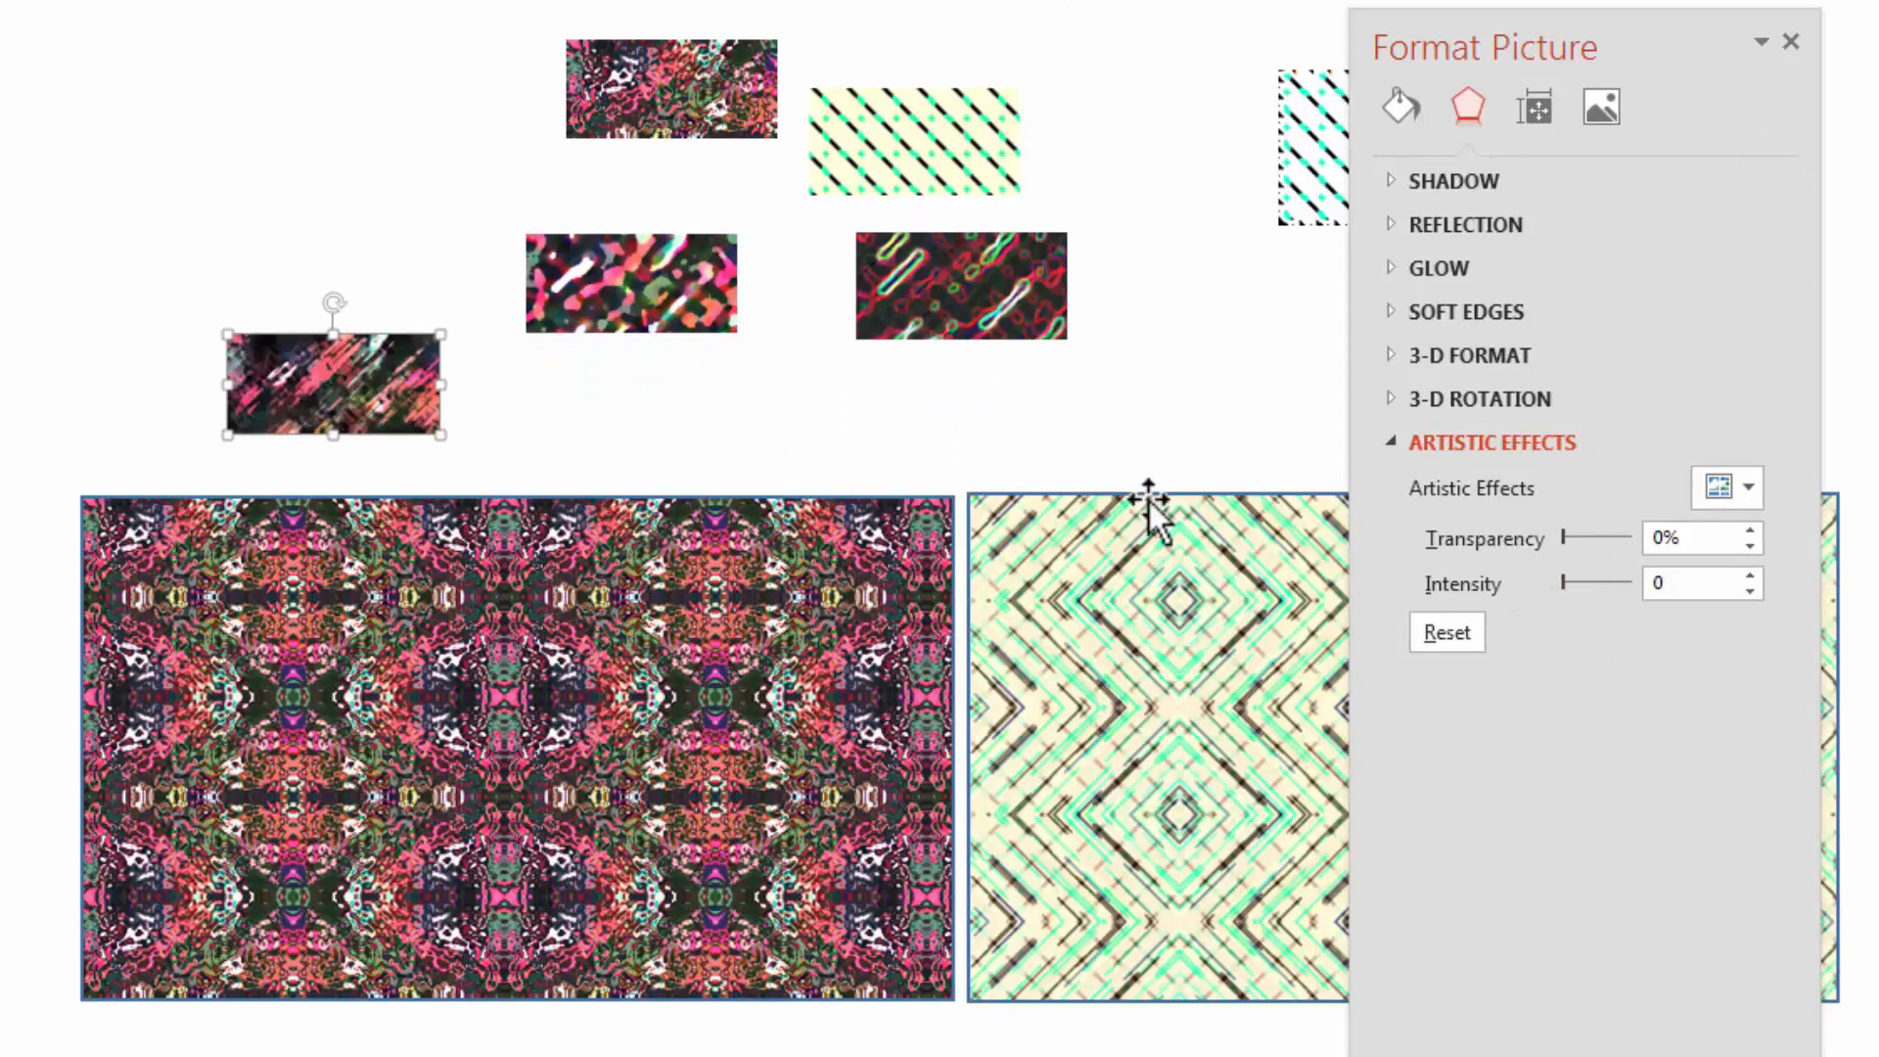
pyautogui.moveTo(345, 379); pyautogui.dragTo(375, 372)
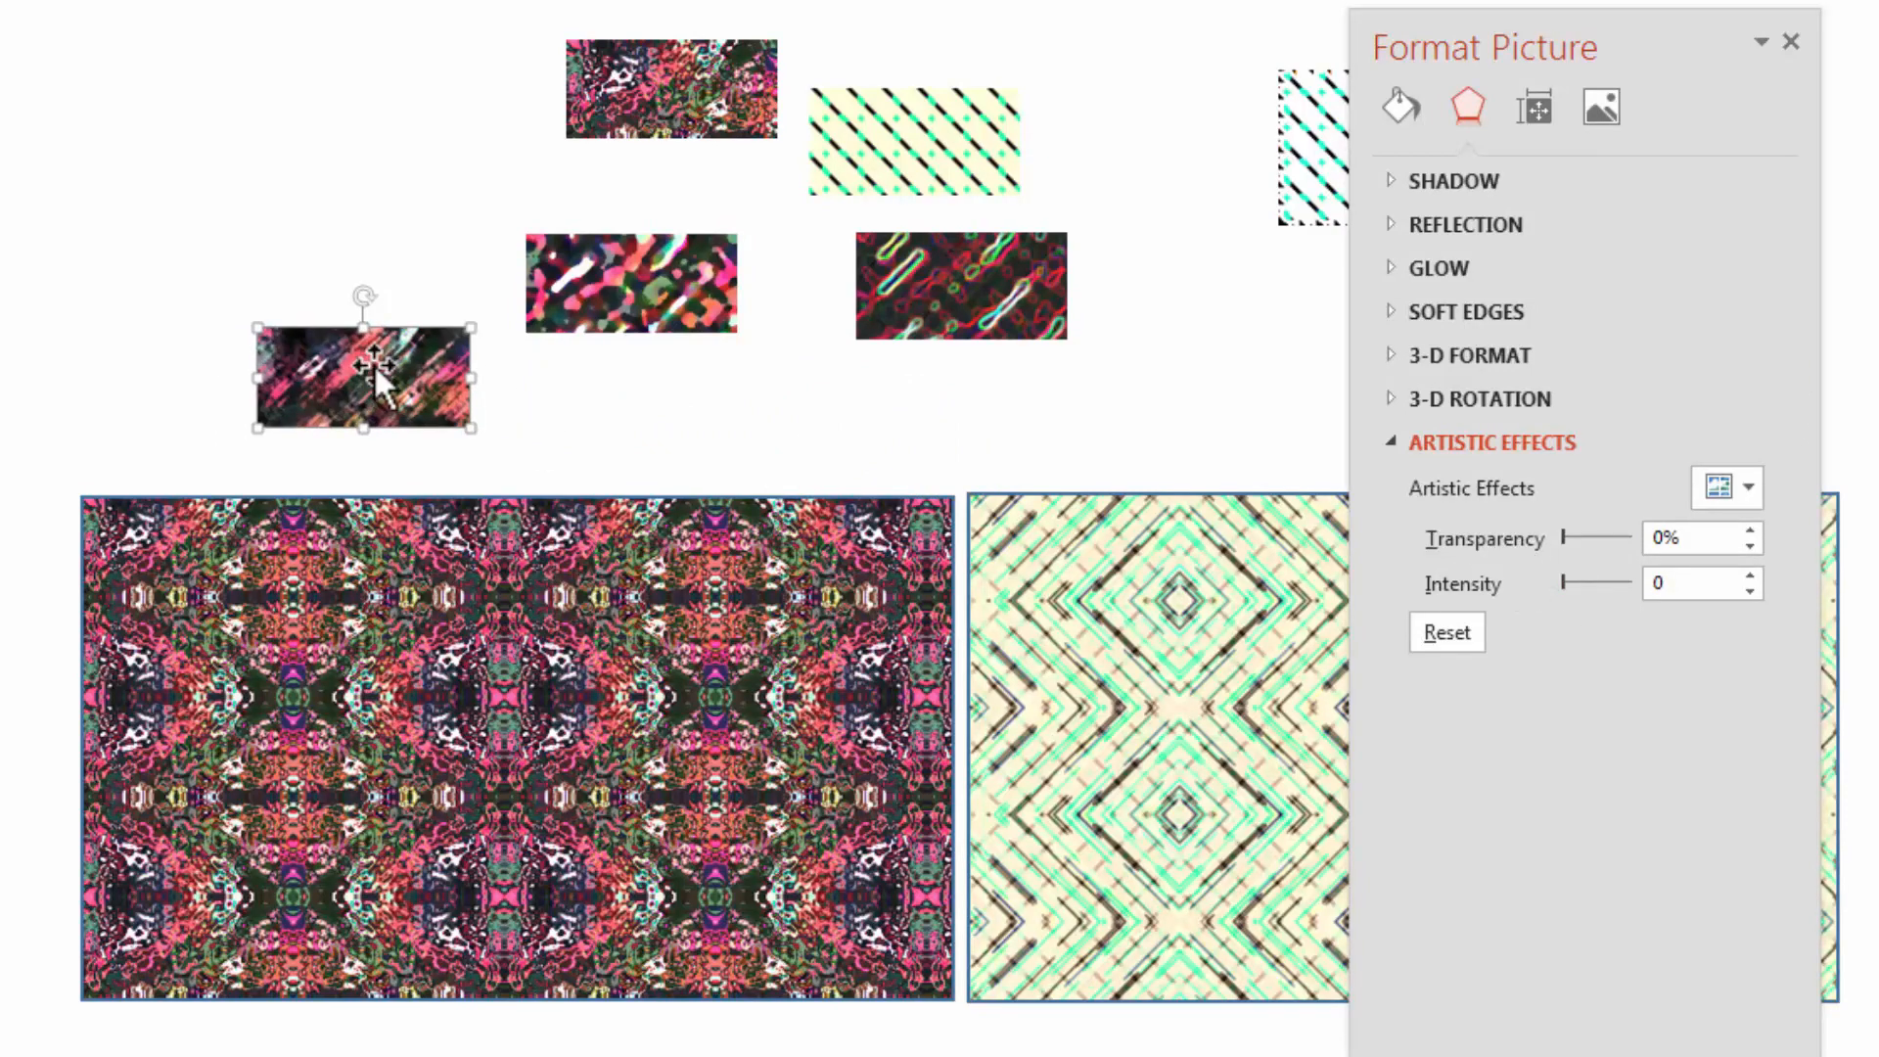
# Replace the left rectangle's fill with the Paint Strokes tile from the clipboard and tile it as texture
pyautogui.click(449, 784)
pyautogui.click(1403, 159)
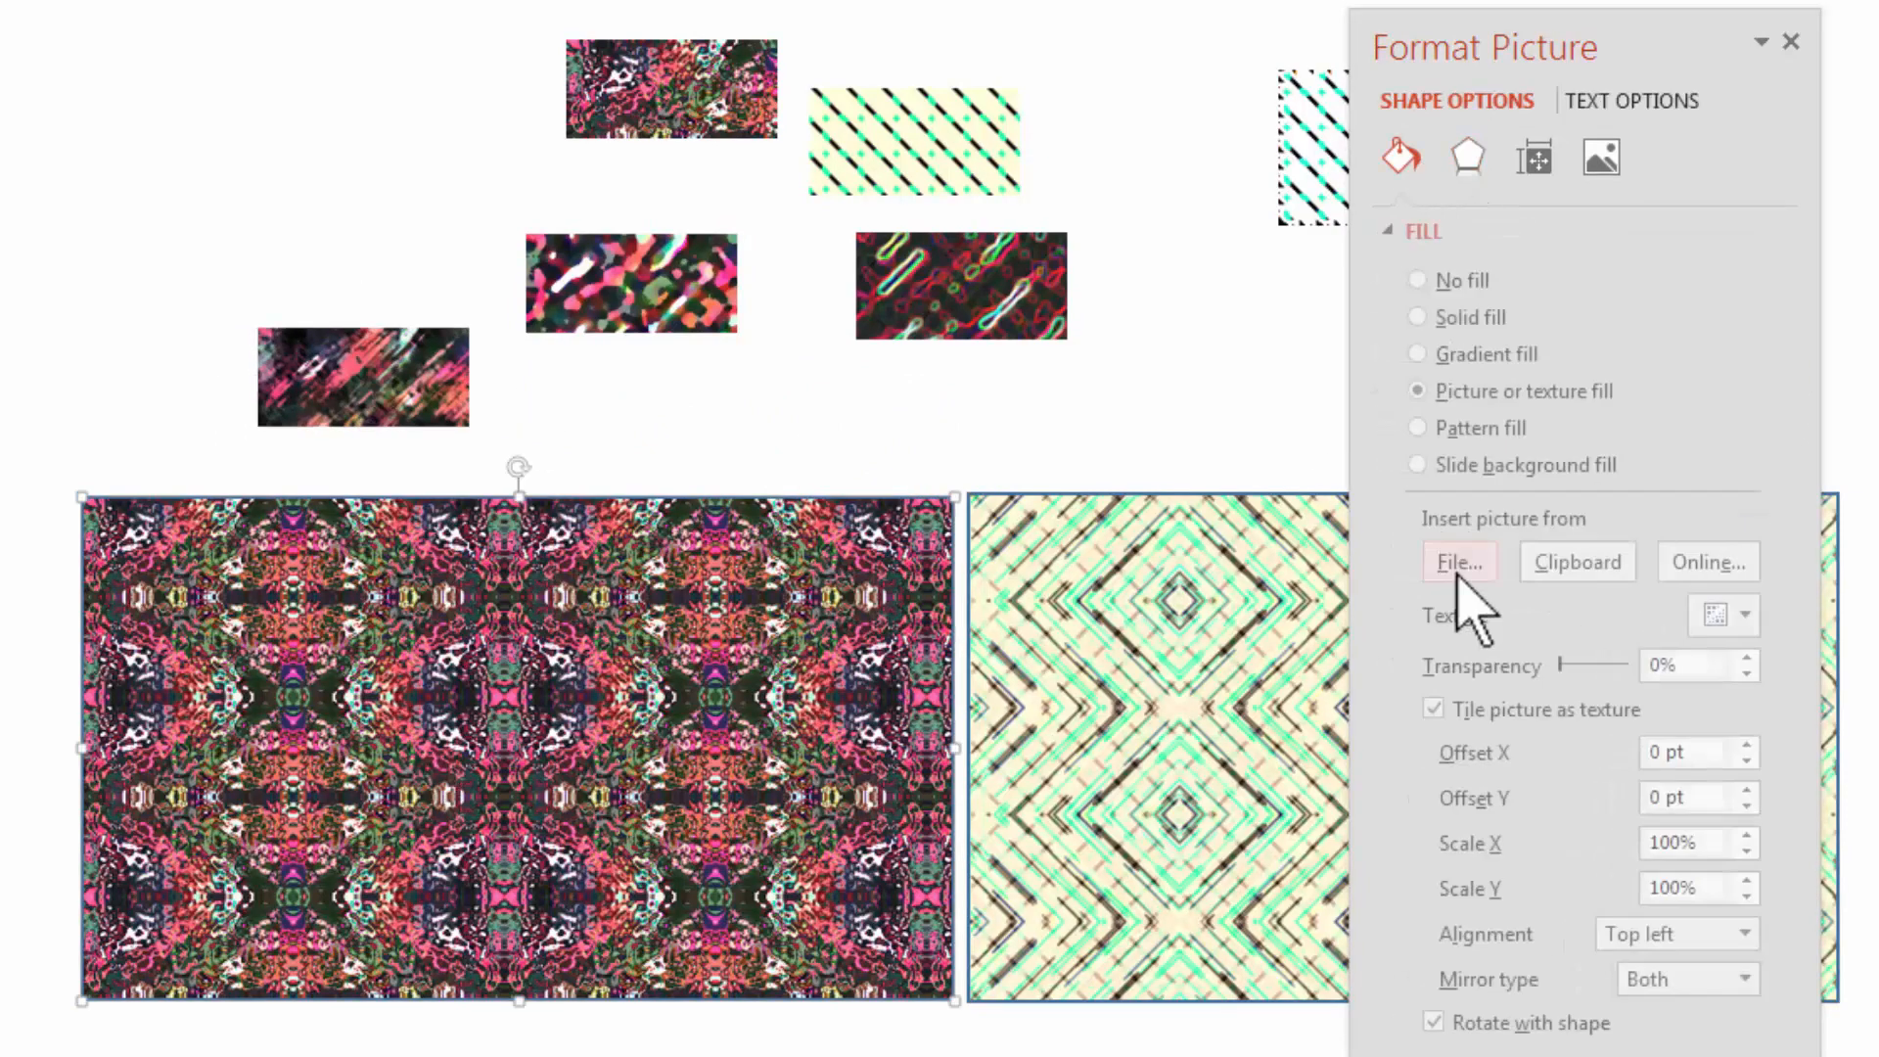
pyautogui.click(1578, 561)
pyautogui.click(1435, 710)
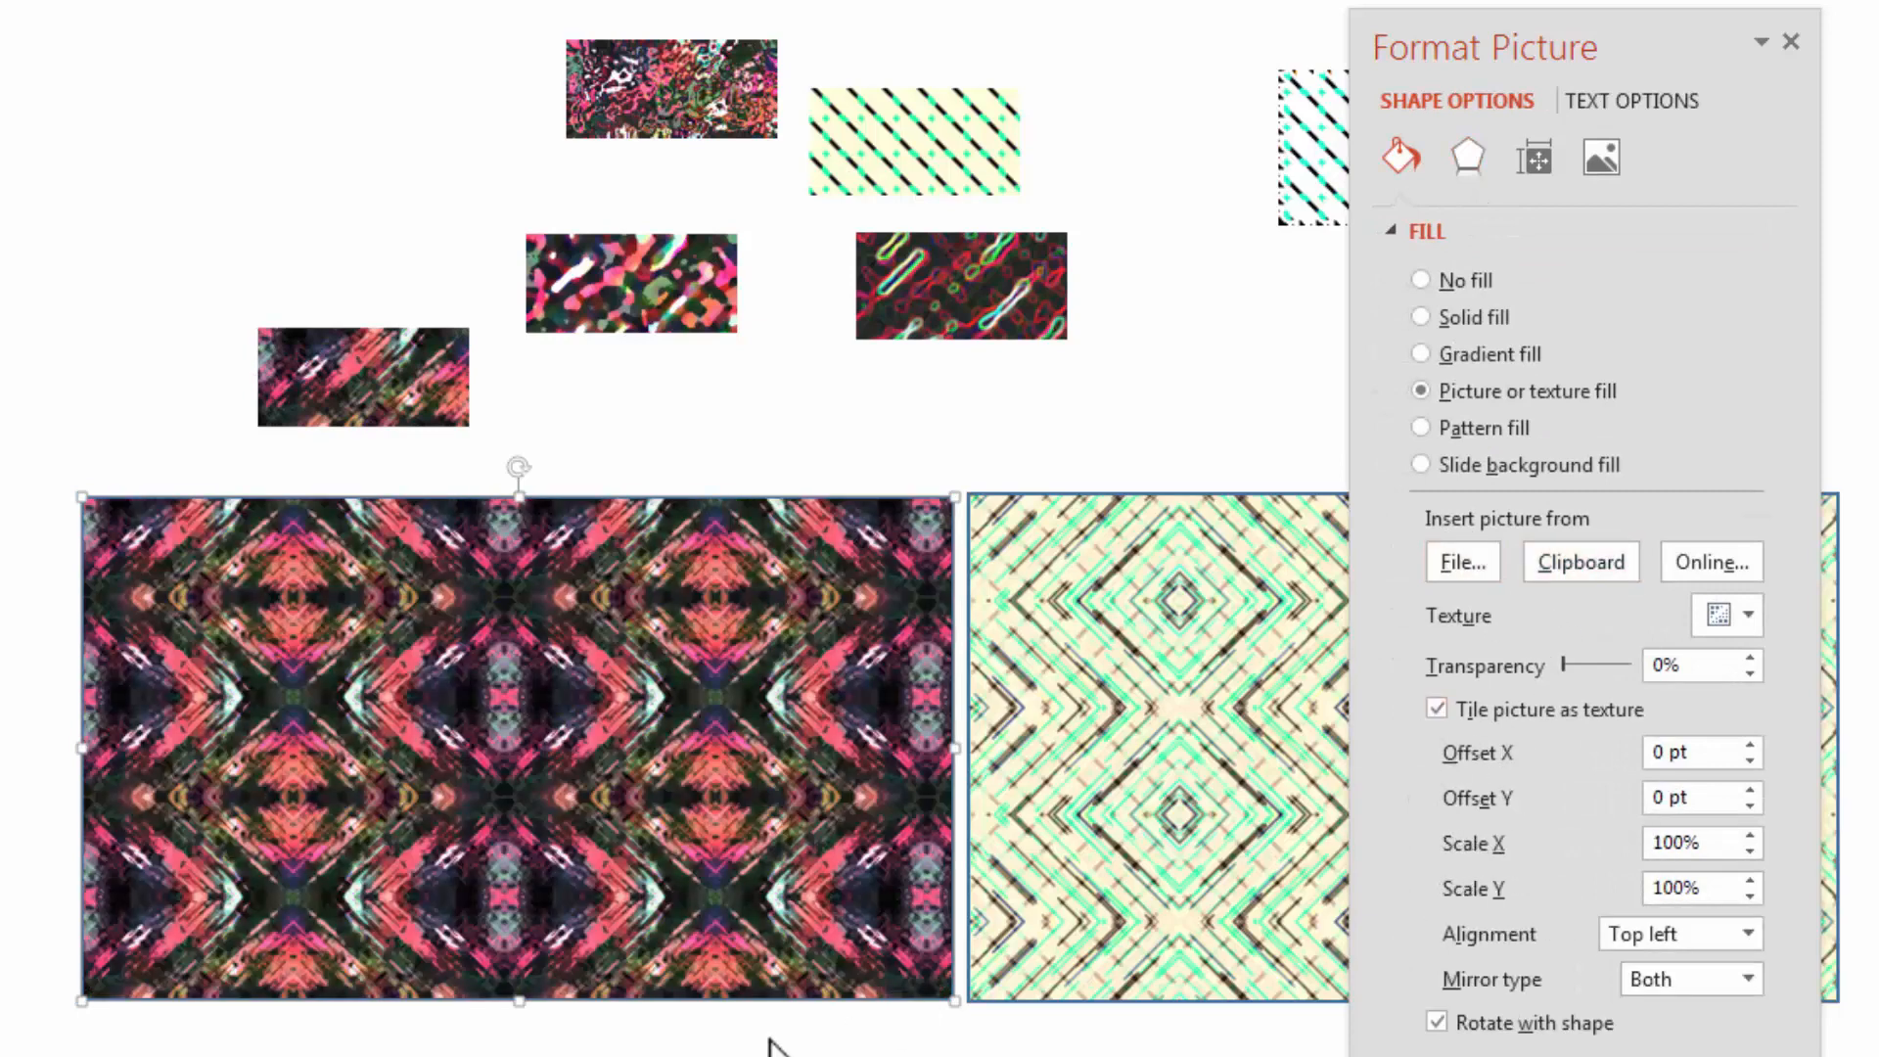
# Change the small tile's artistic effect from Paint Strokes to Paint Brush with brush size 0
pyautogui.moveTo(403, 419); pyautogui.dragTo(417, 370)
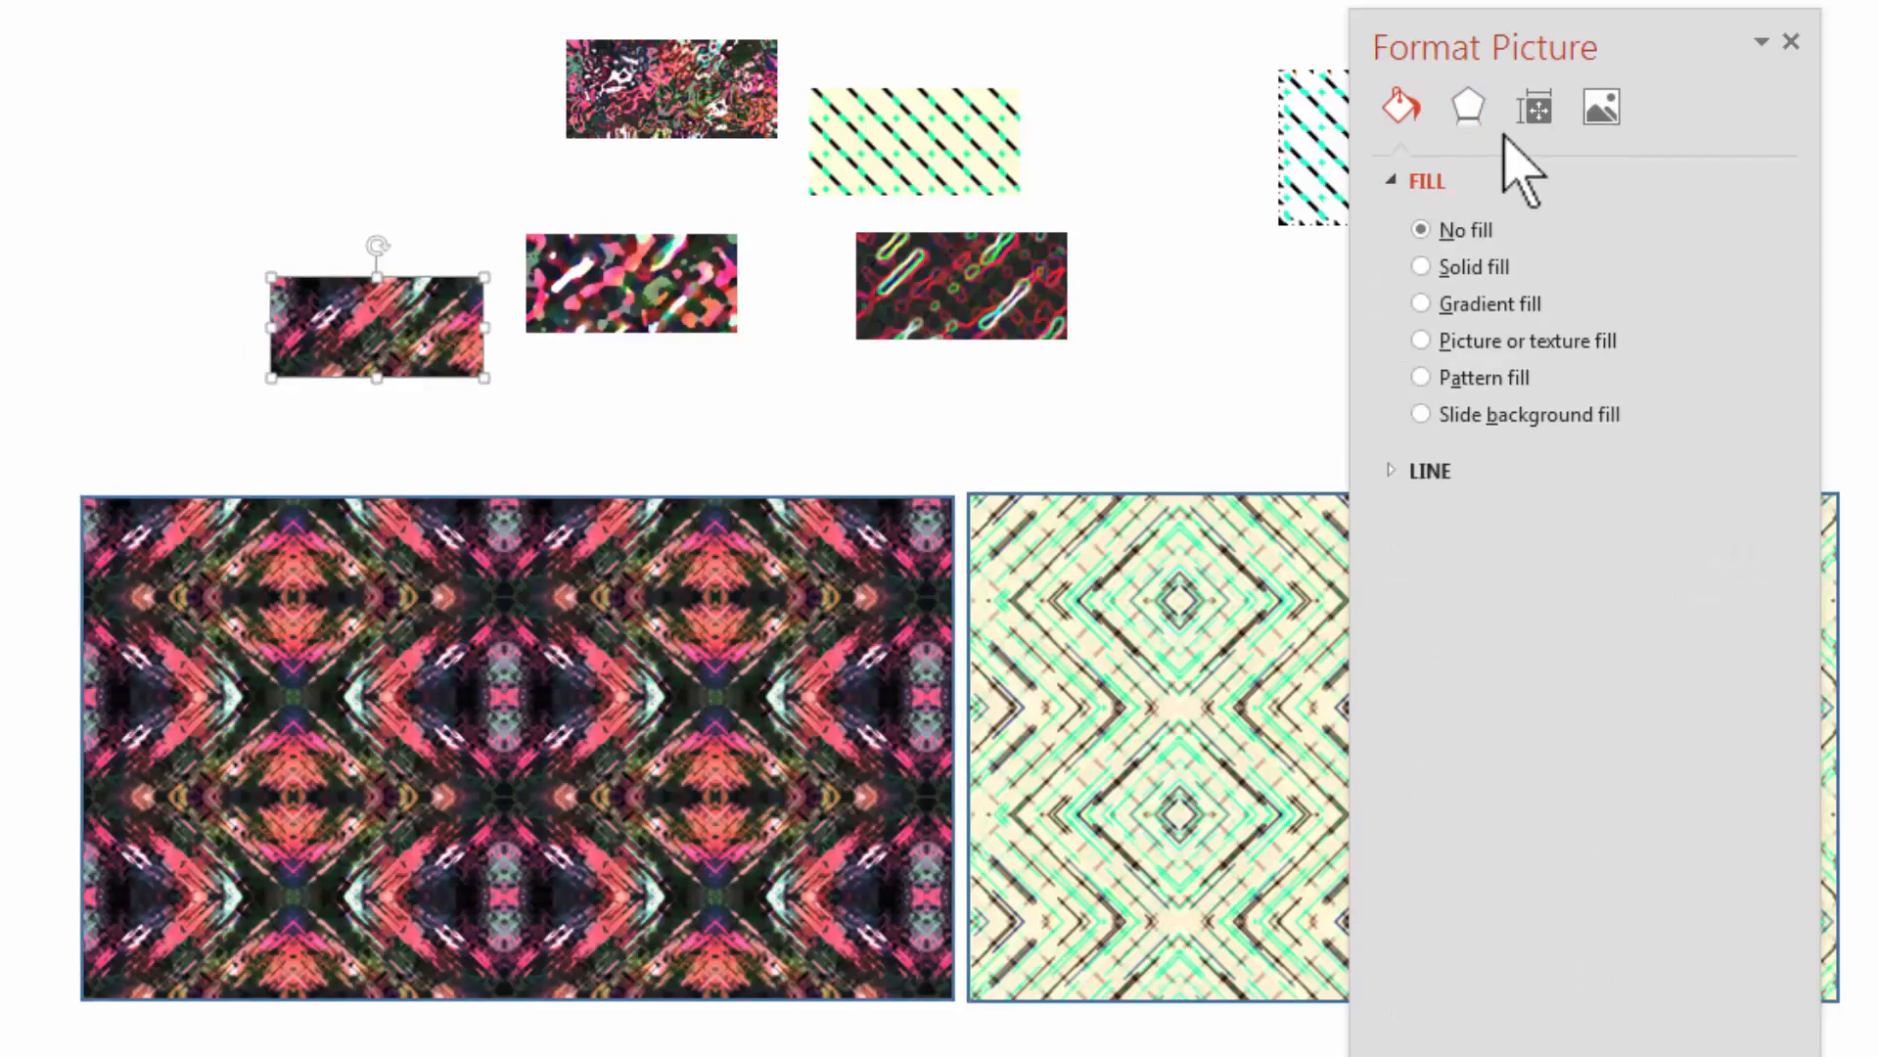
pyautogui.moveTo(1501, 19); pyautogui.dragTo(1229, 0)
pyautogui.click(1196, 27)
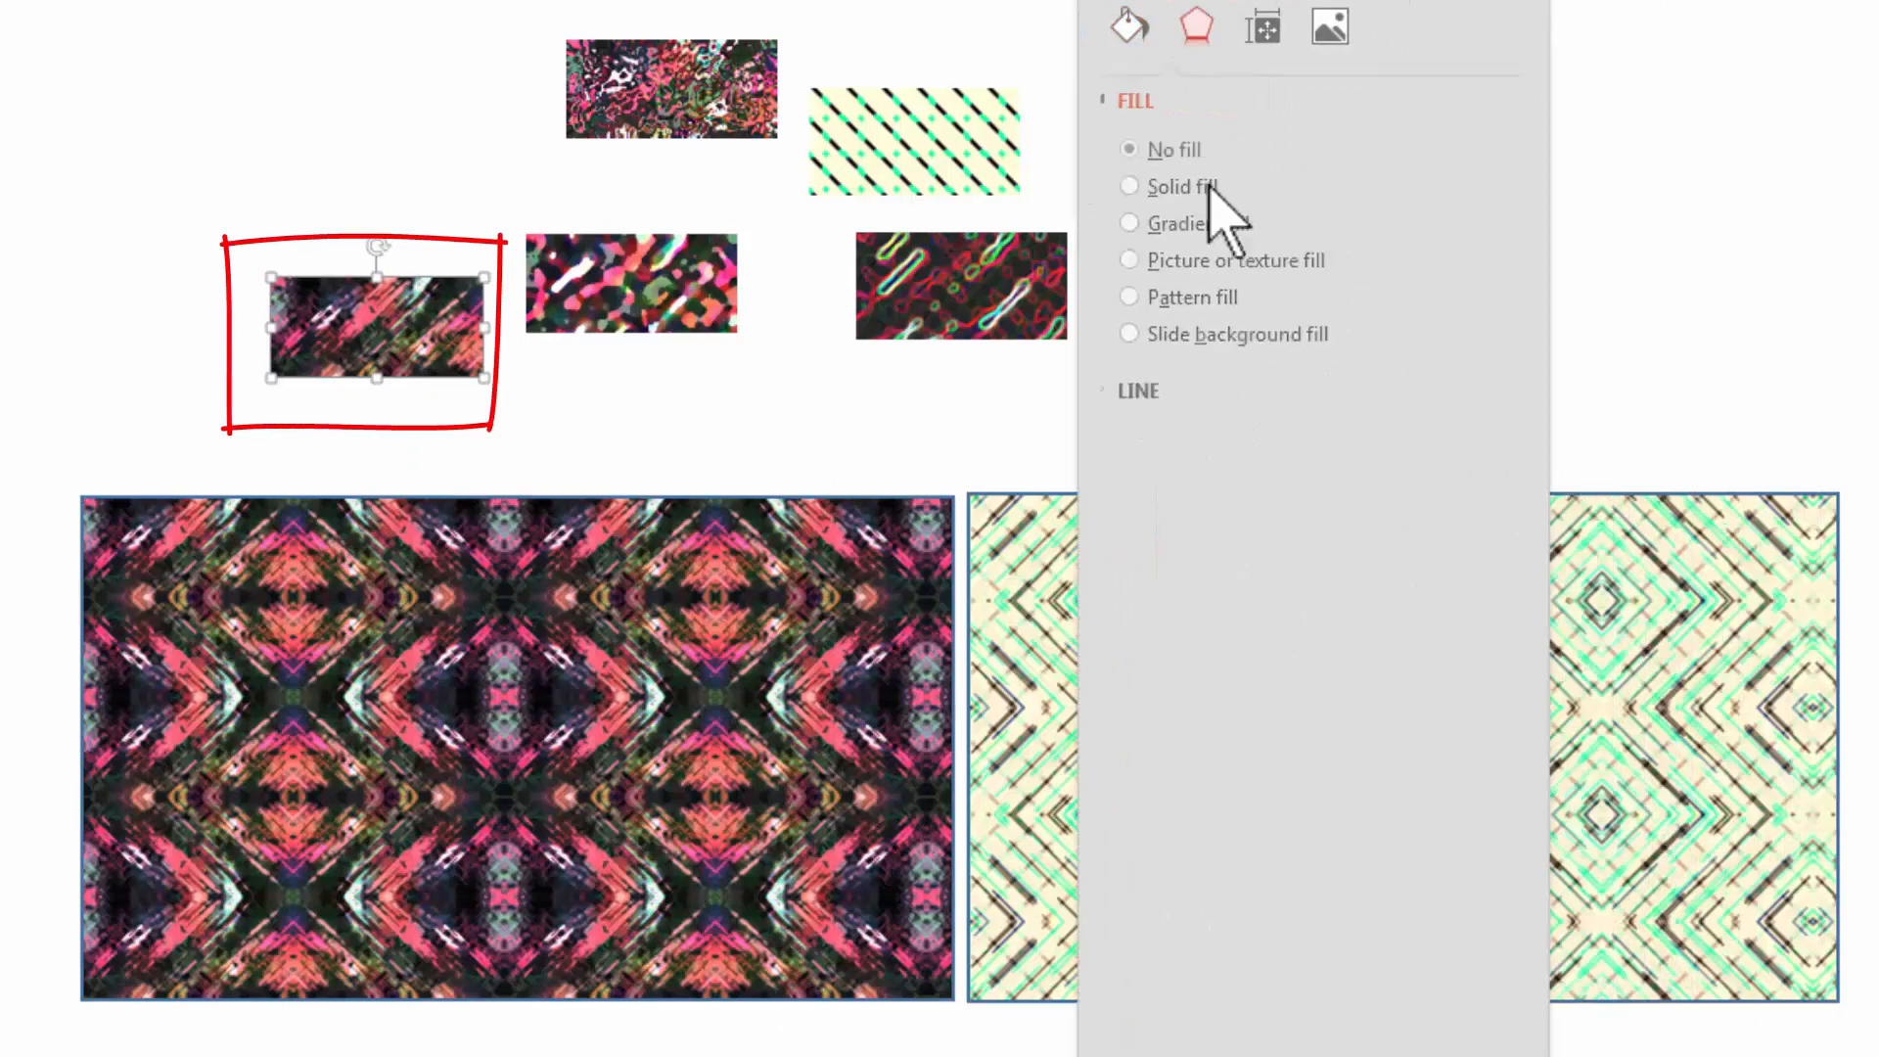
pyautogui.click(1475, 410)
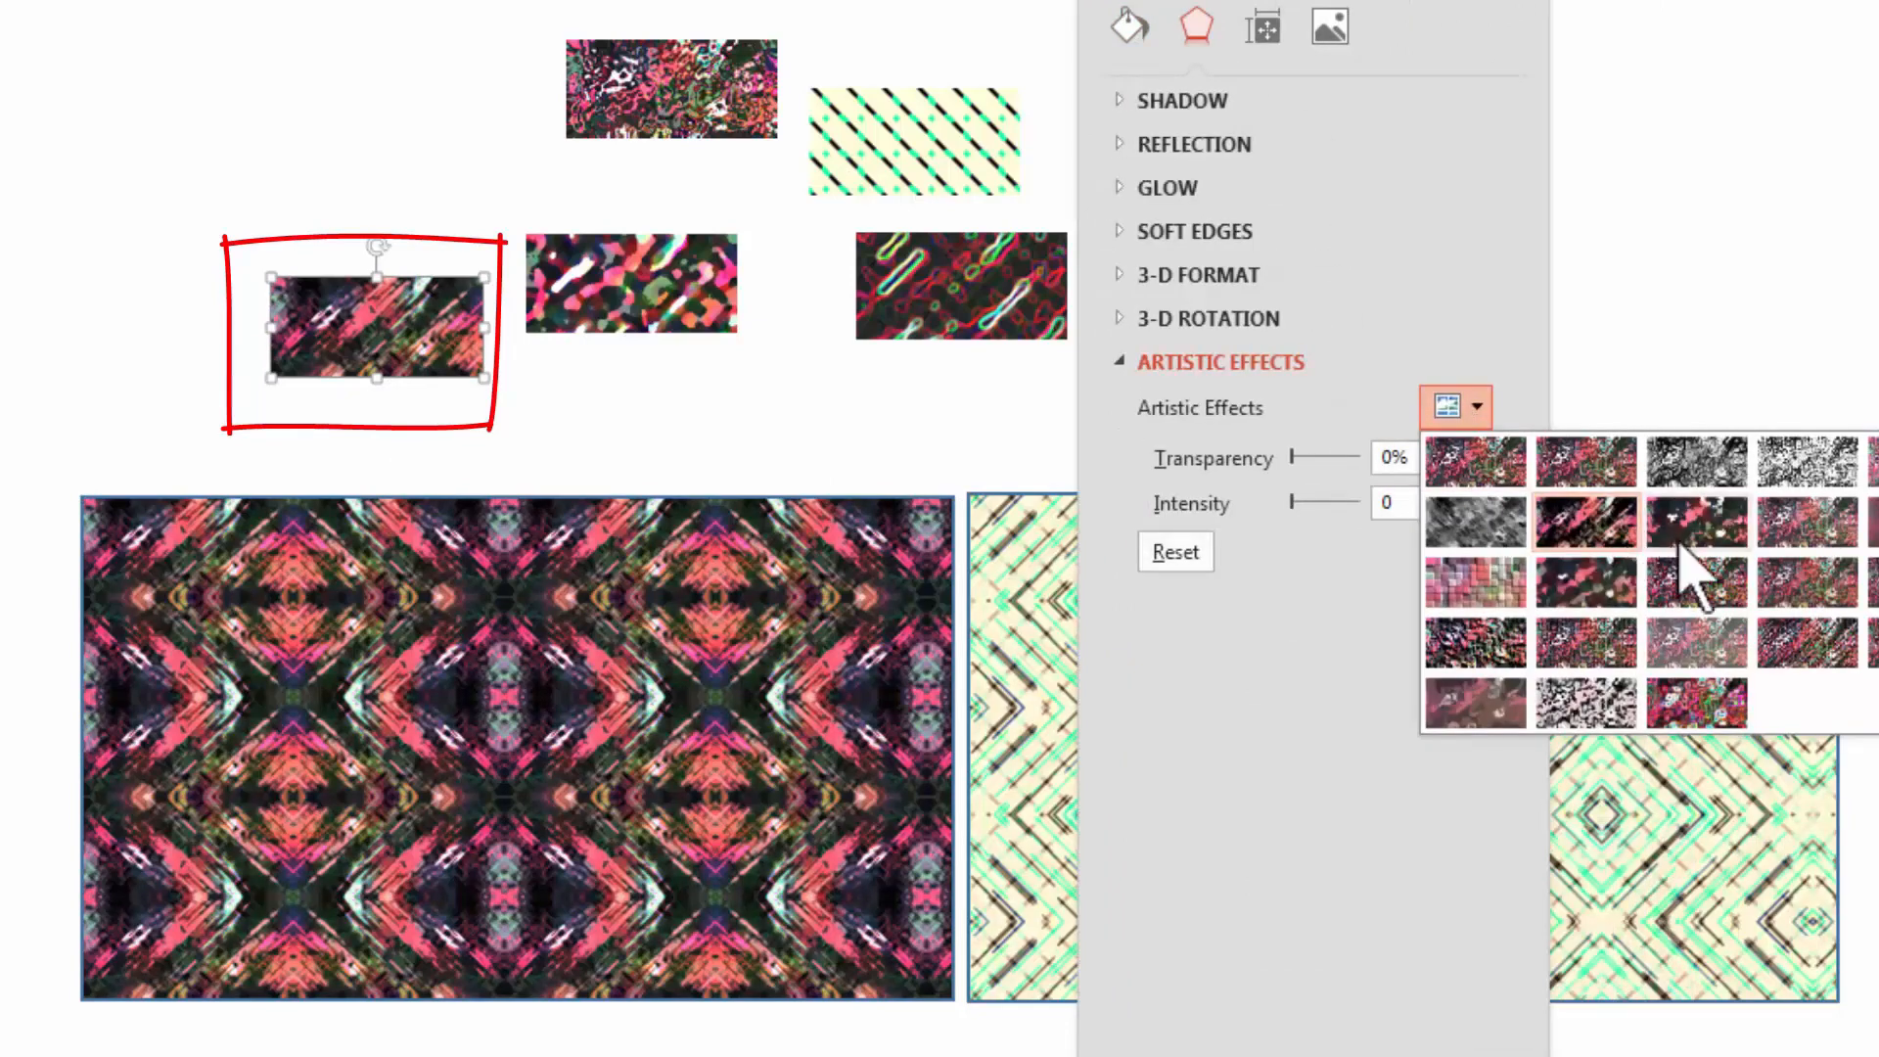
pyautogui.click(1724, 533)
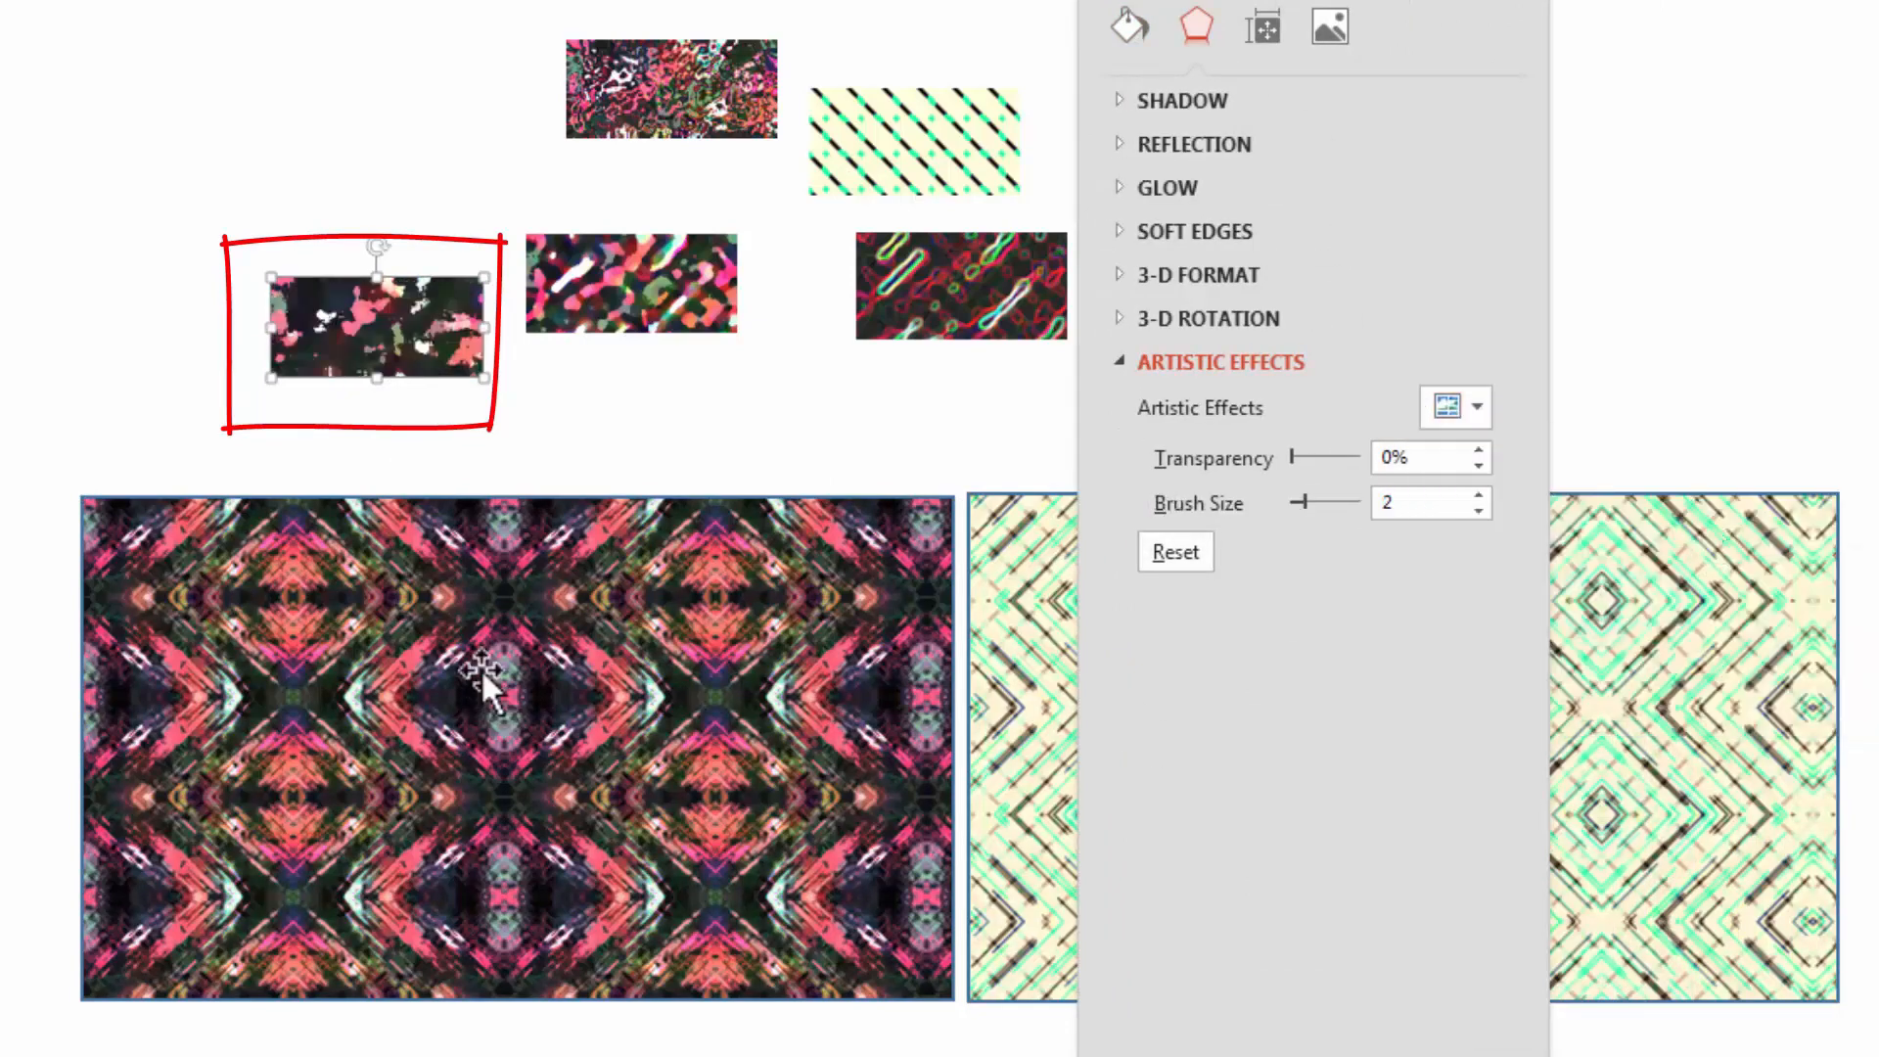
pyautogui.moveTo(1305, 502)
pyautogui.mouseDown()
pyautogui.moveTo(1353, 493)
pyautogui.moveTo(1265, 497)
pyautogui.mouseUp()
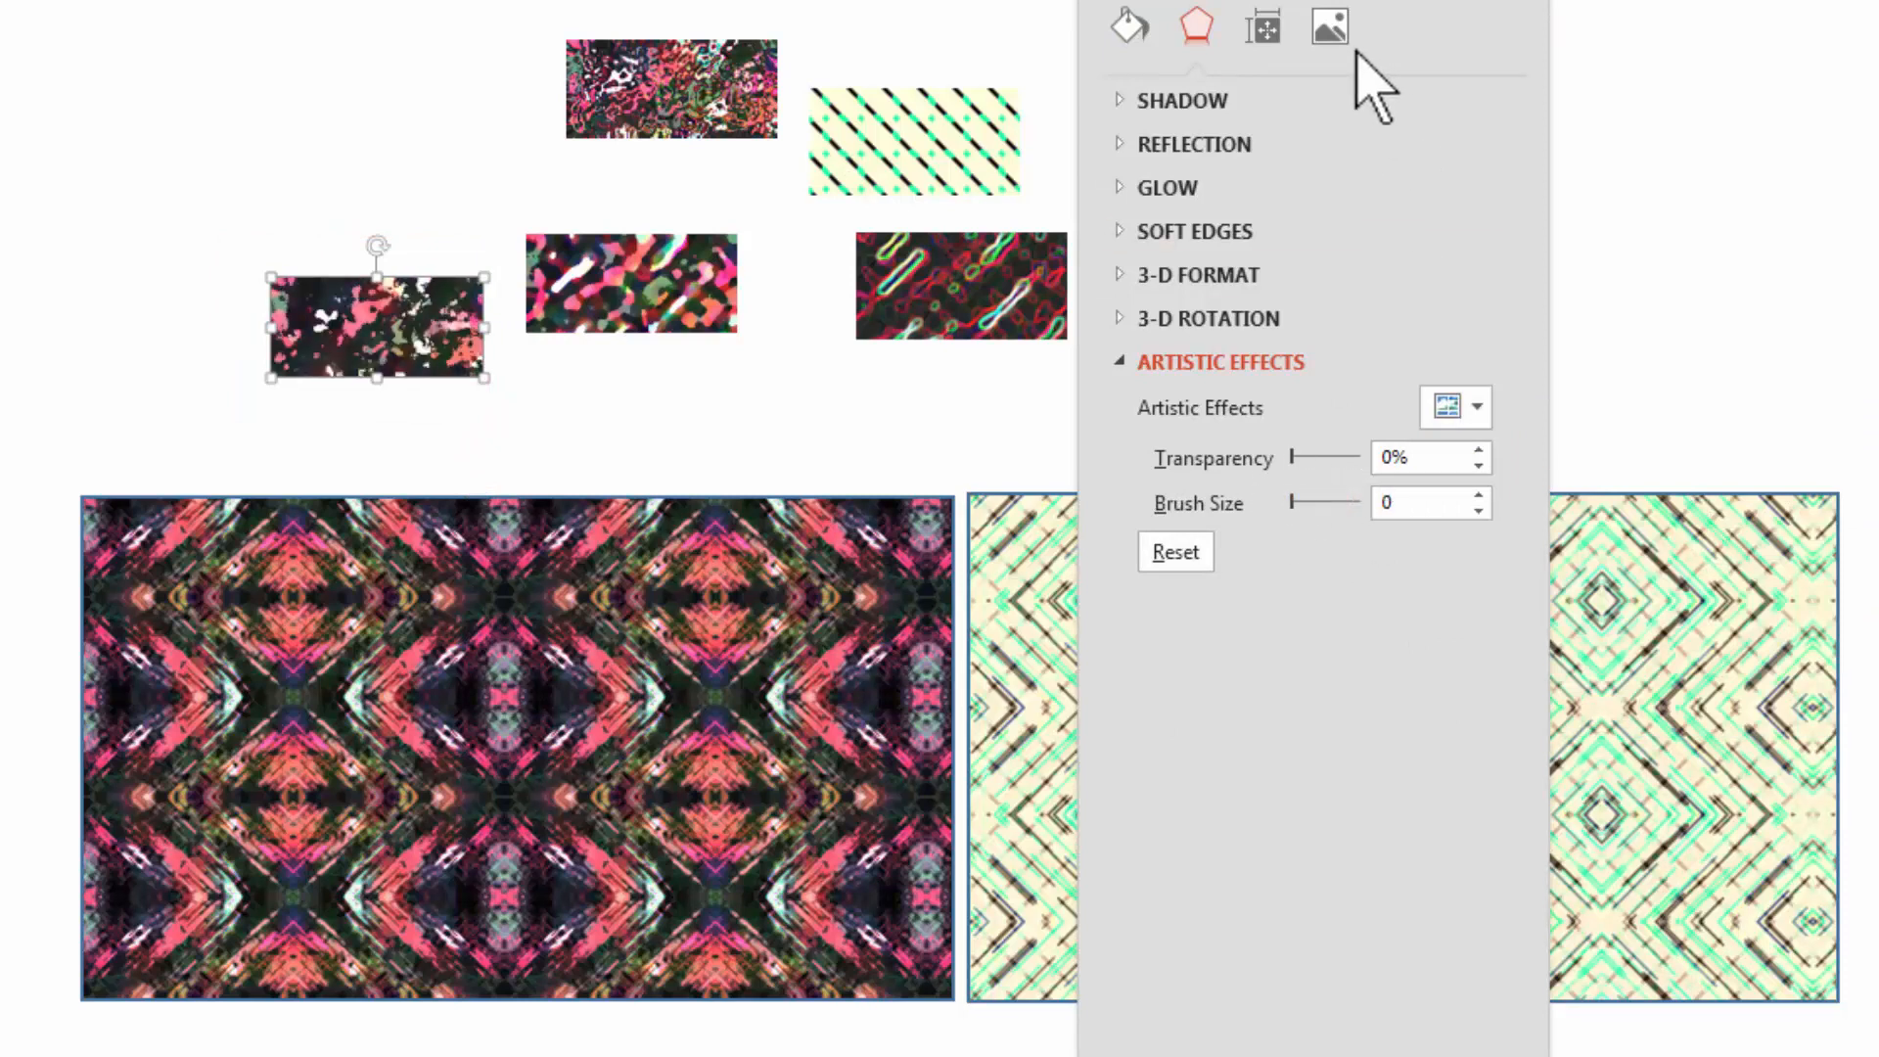
# Recolor the Paint Brush tile by setting its brightness to 27% and its color temperature to 2,680
pyautogui.click(1331, 27)
pyautogui.moveTo(1313, 367); pyautogui.dragTo(1326, 367)
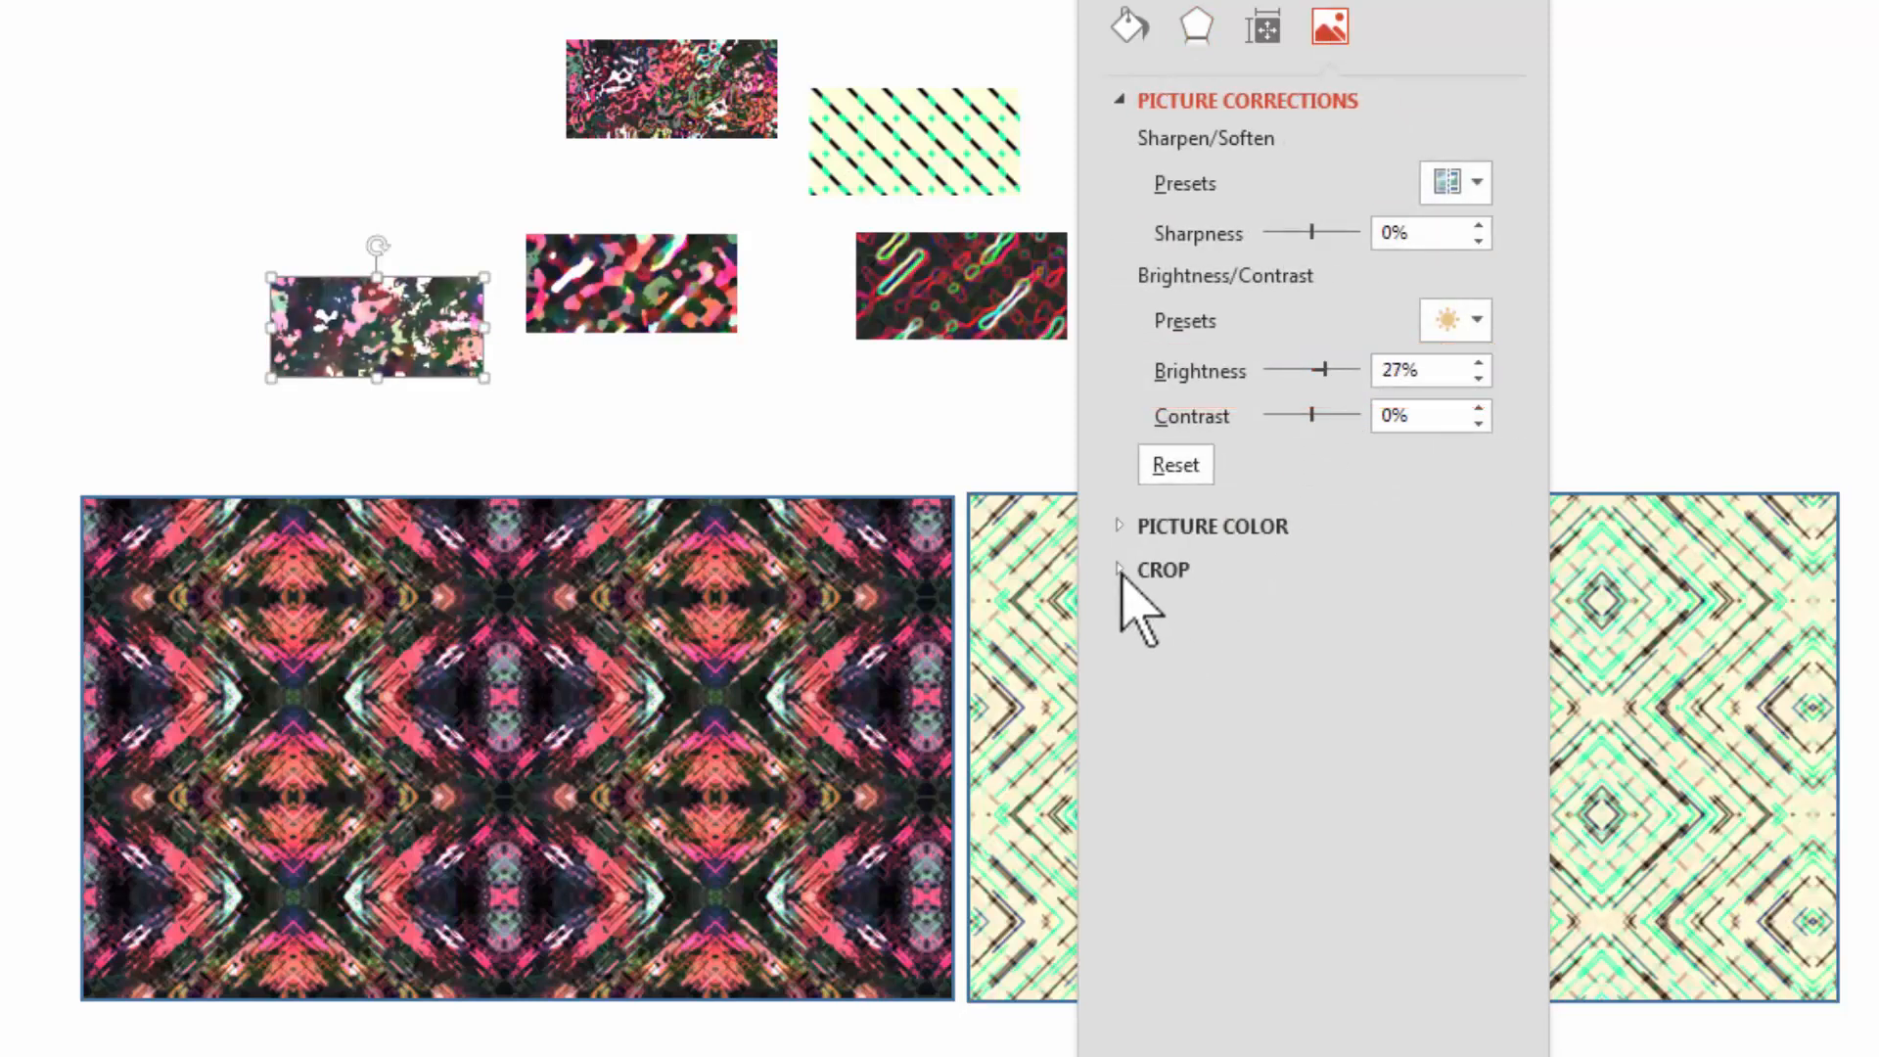
pyautogui.click(1126, 533)
pyautogui.moveTo(1322, 796)
pyautogui.mouseDown()
pyautogui.moveTo(1351, 795)
pyautogui.moveTo(1283, 795)
pyautogui.moveTo(1372, 796)
pyautogui.moveTo(1286, 808)
pyautogui.mouseUp()
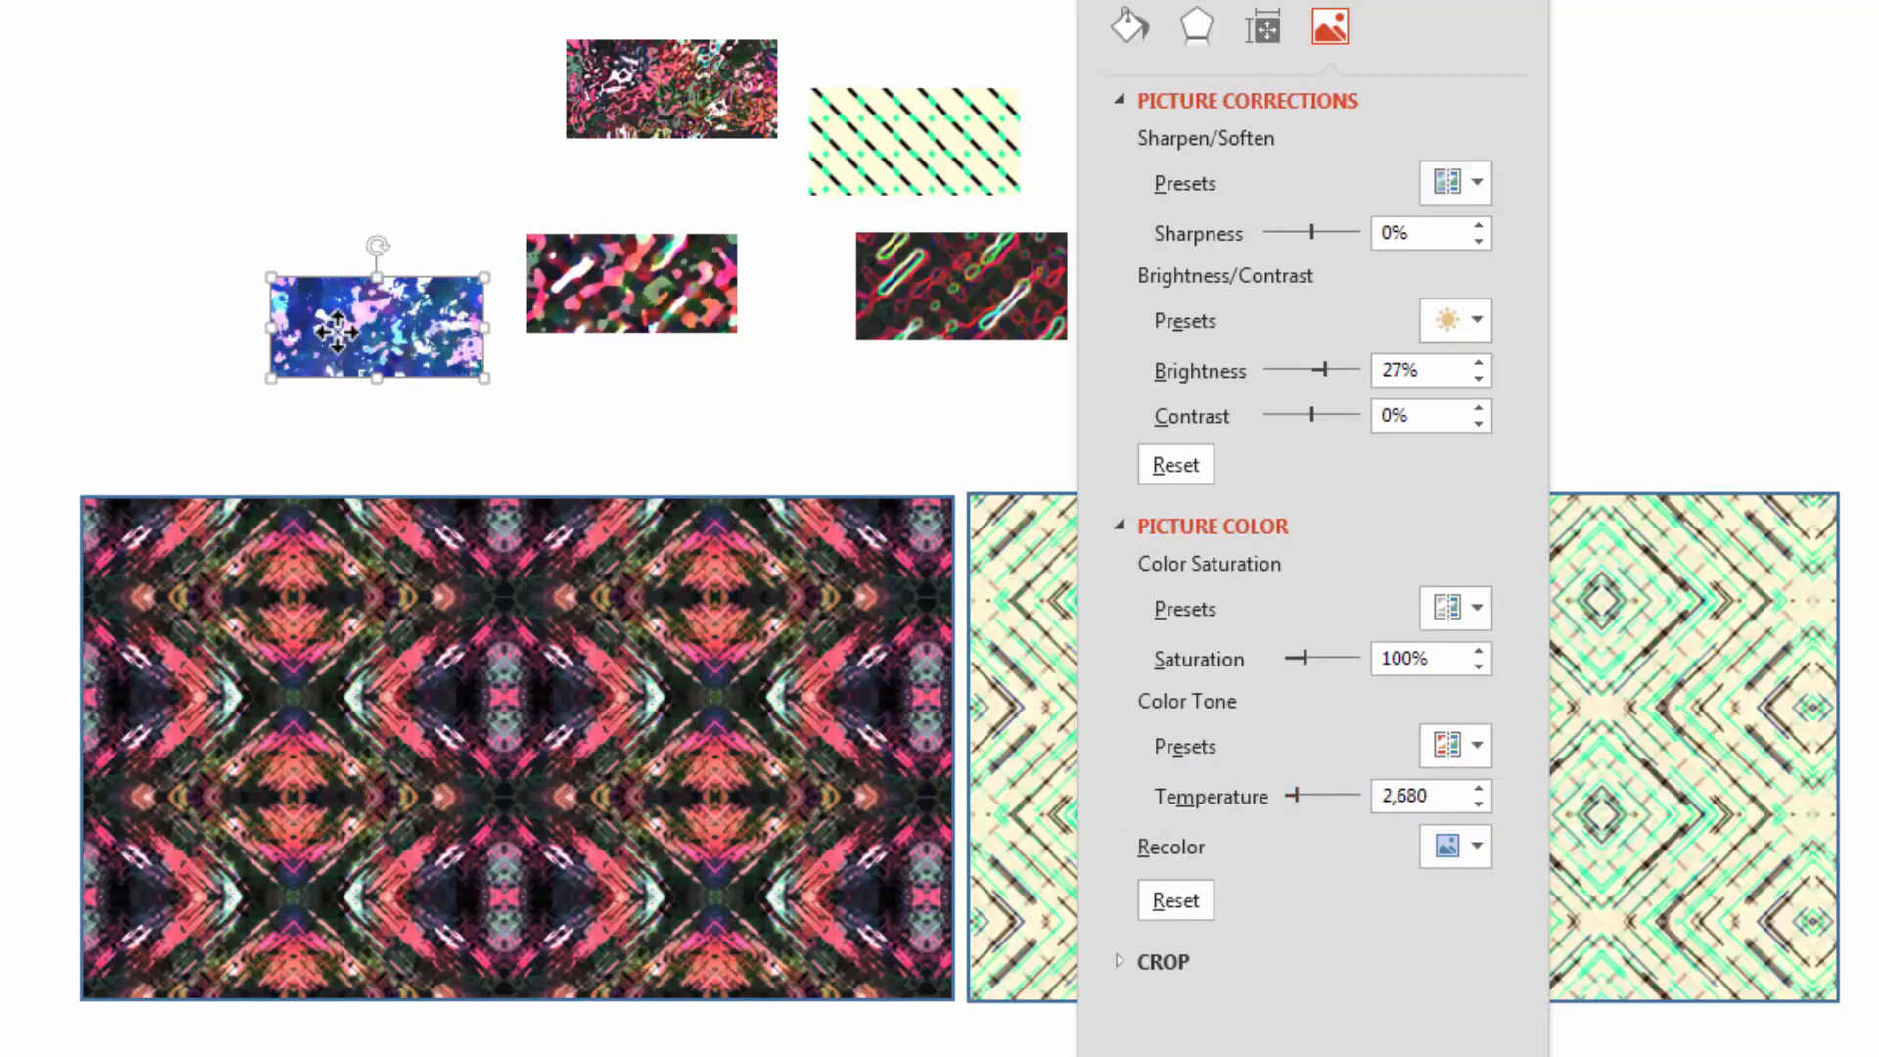
# Fill the left rectangle with the blue recolored tile from the clipboard and tile it as texture
pyautogui.click(575, 591)
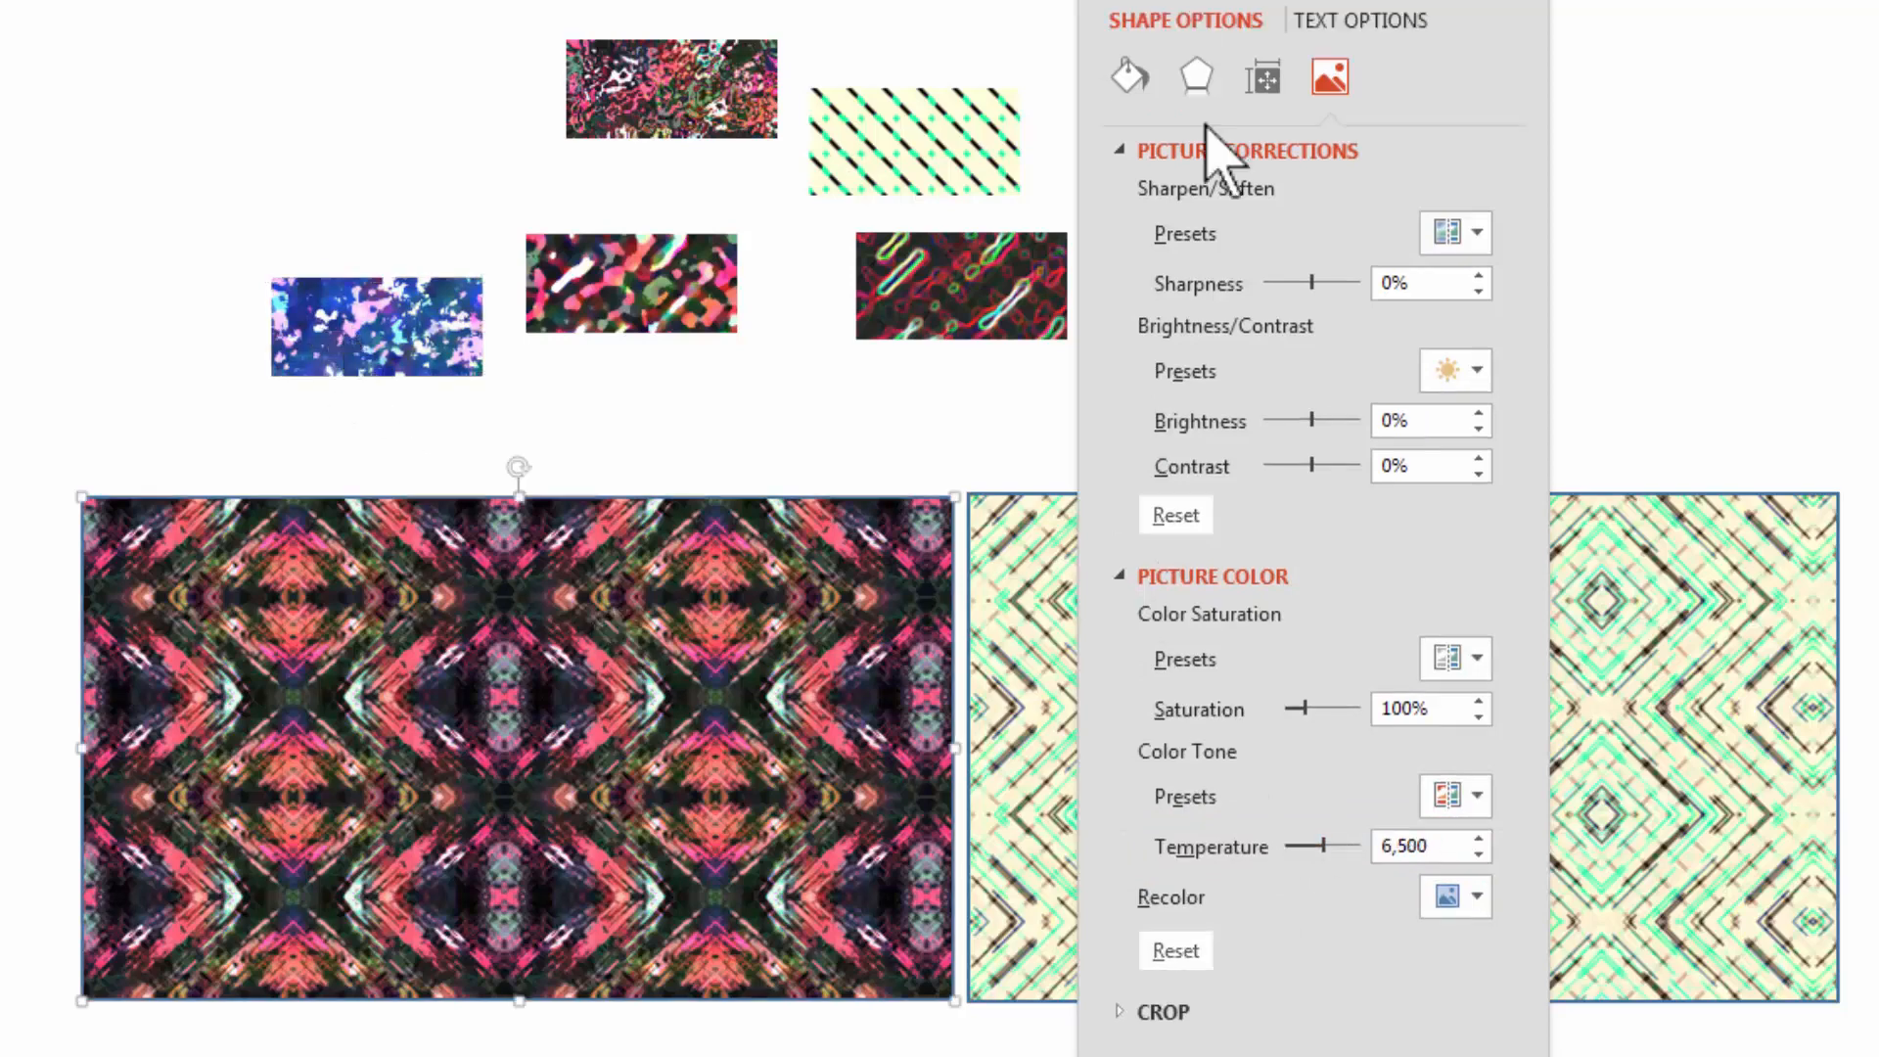
pyautogui.click(1131, 76)
pyautogui.click(1301, 483)
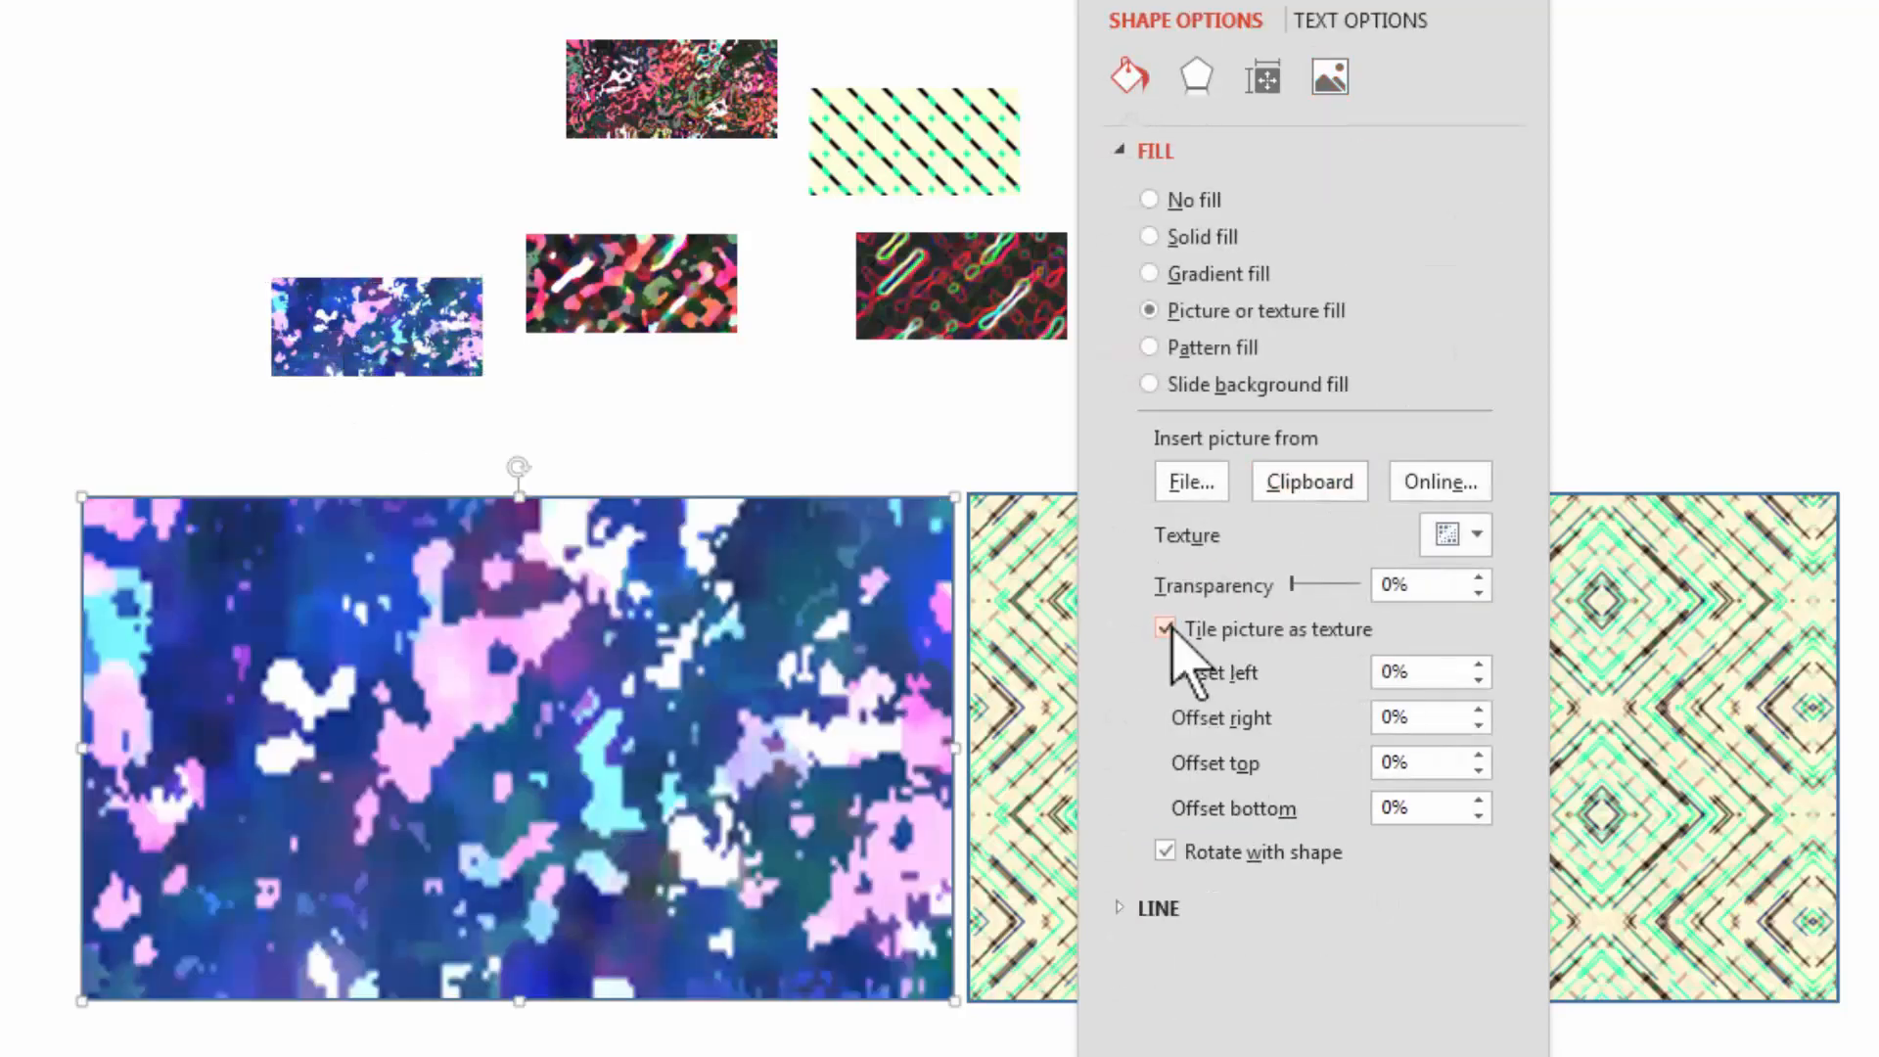
pyautogui.click(1164, 628)
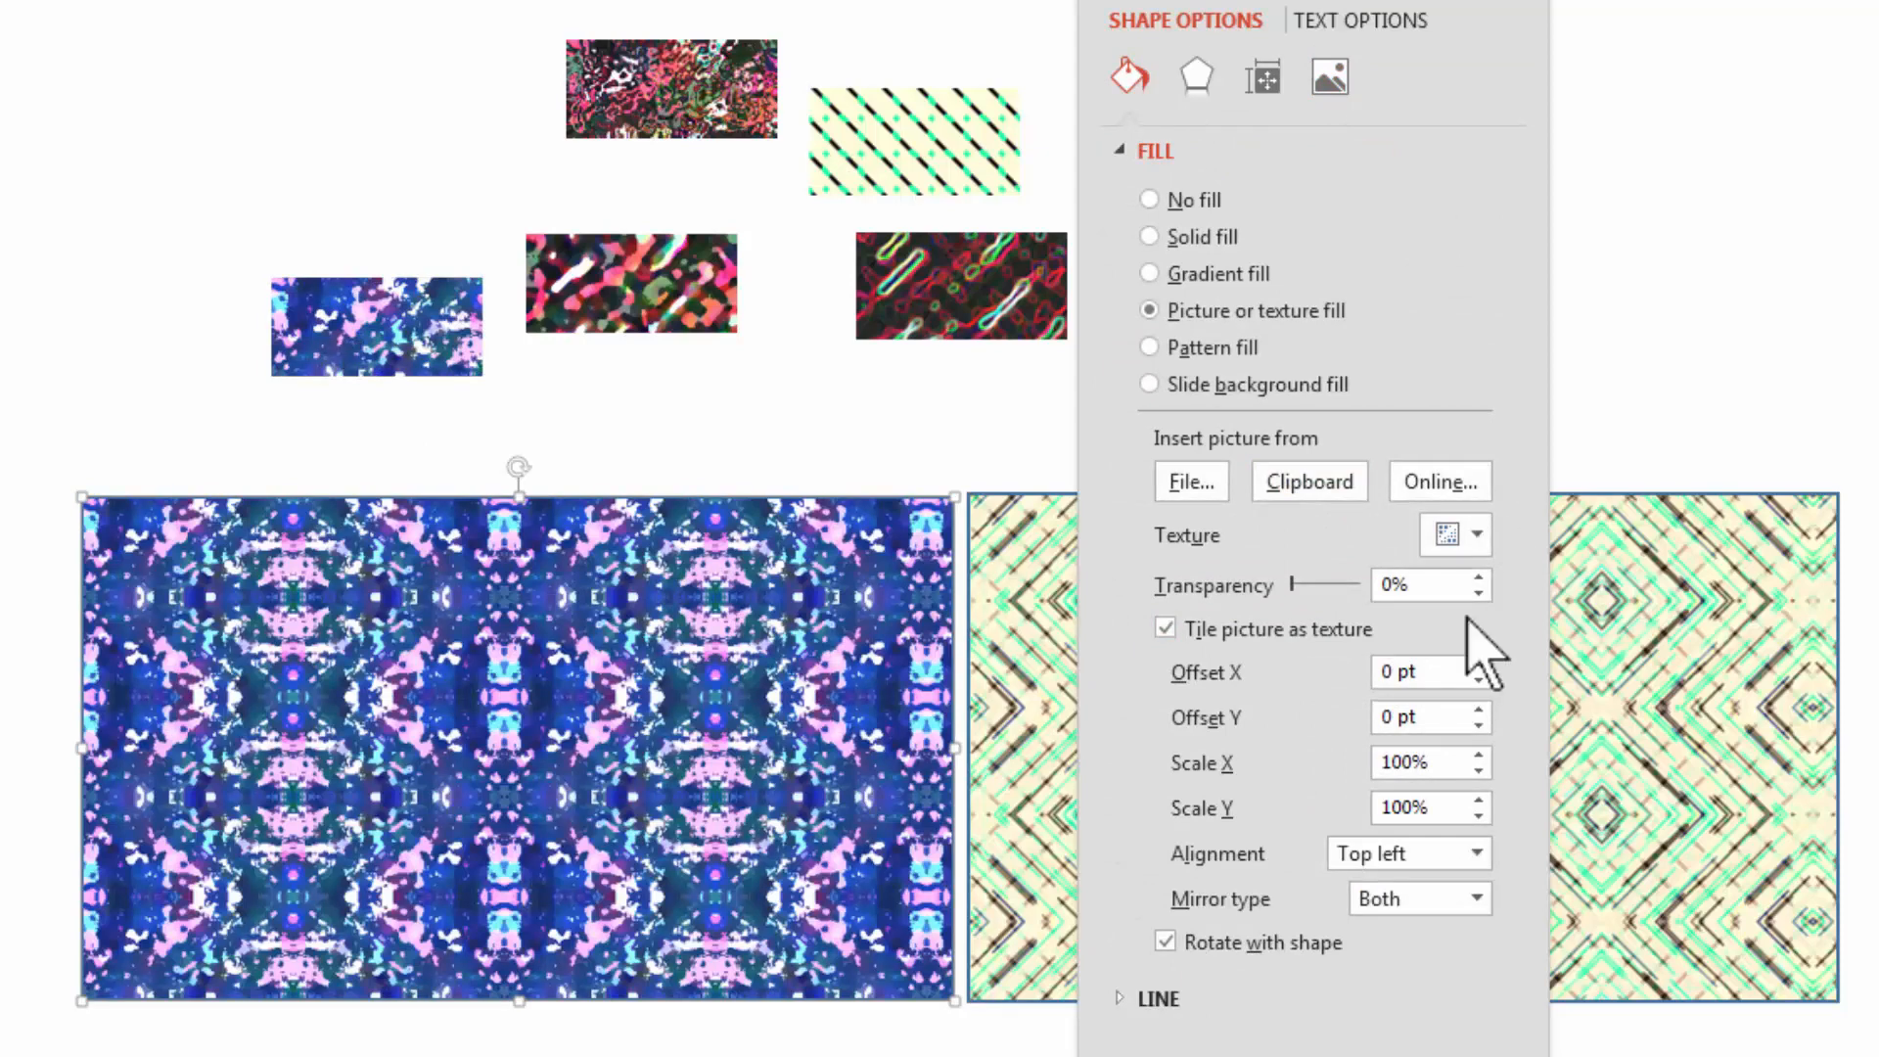
# Apply the Watercolor Sponge artistic effect with brush size 0 to the left rectangle and bring up the effect choices again
pyautogui.click(1196, 79)
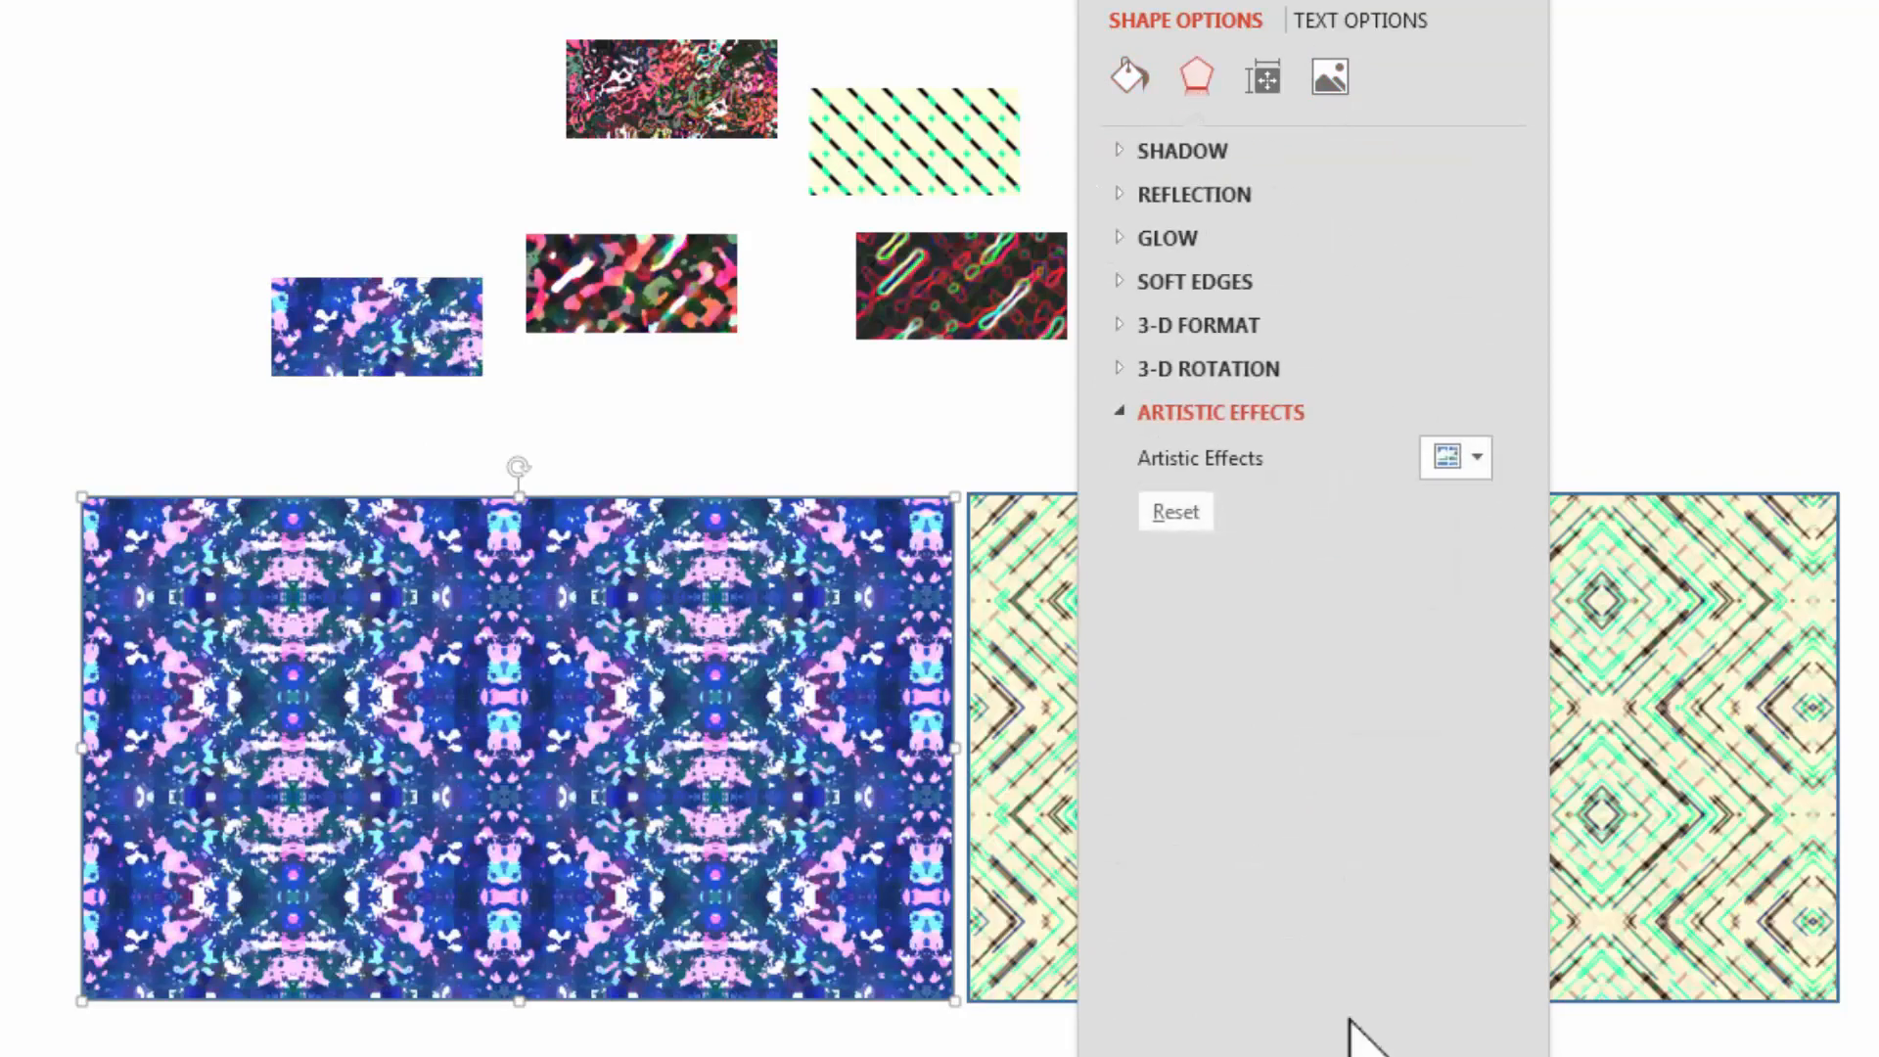
pyautogui.click(1475, 458)
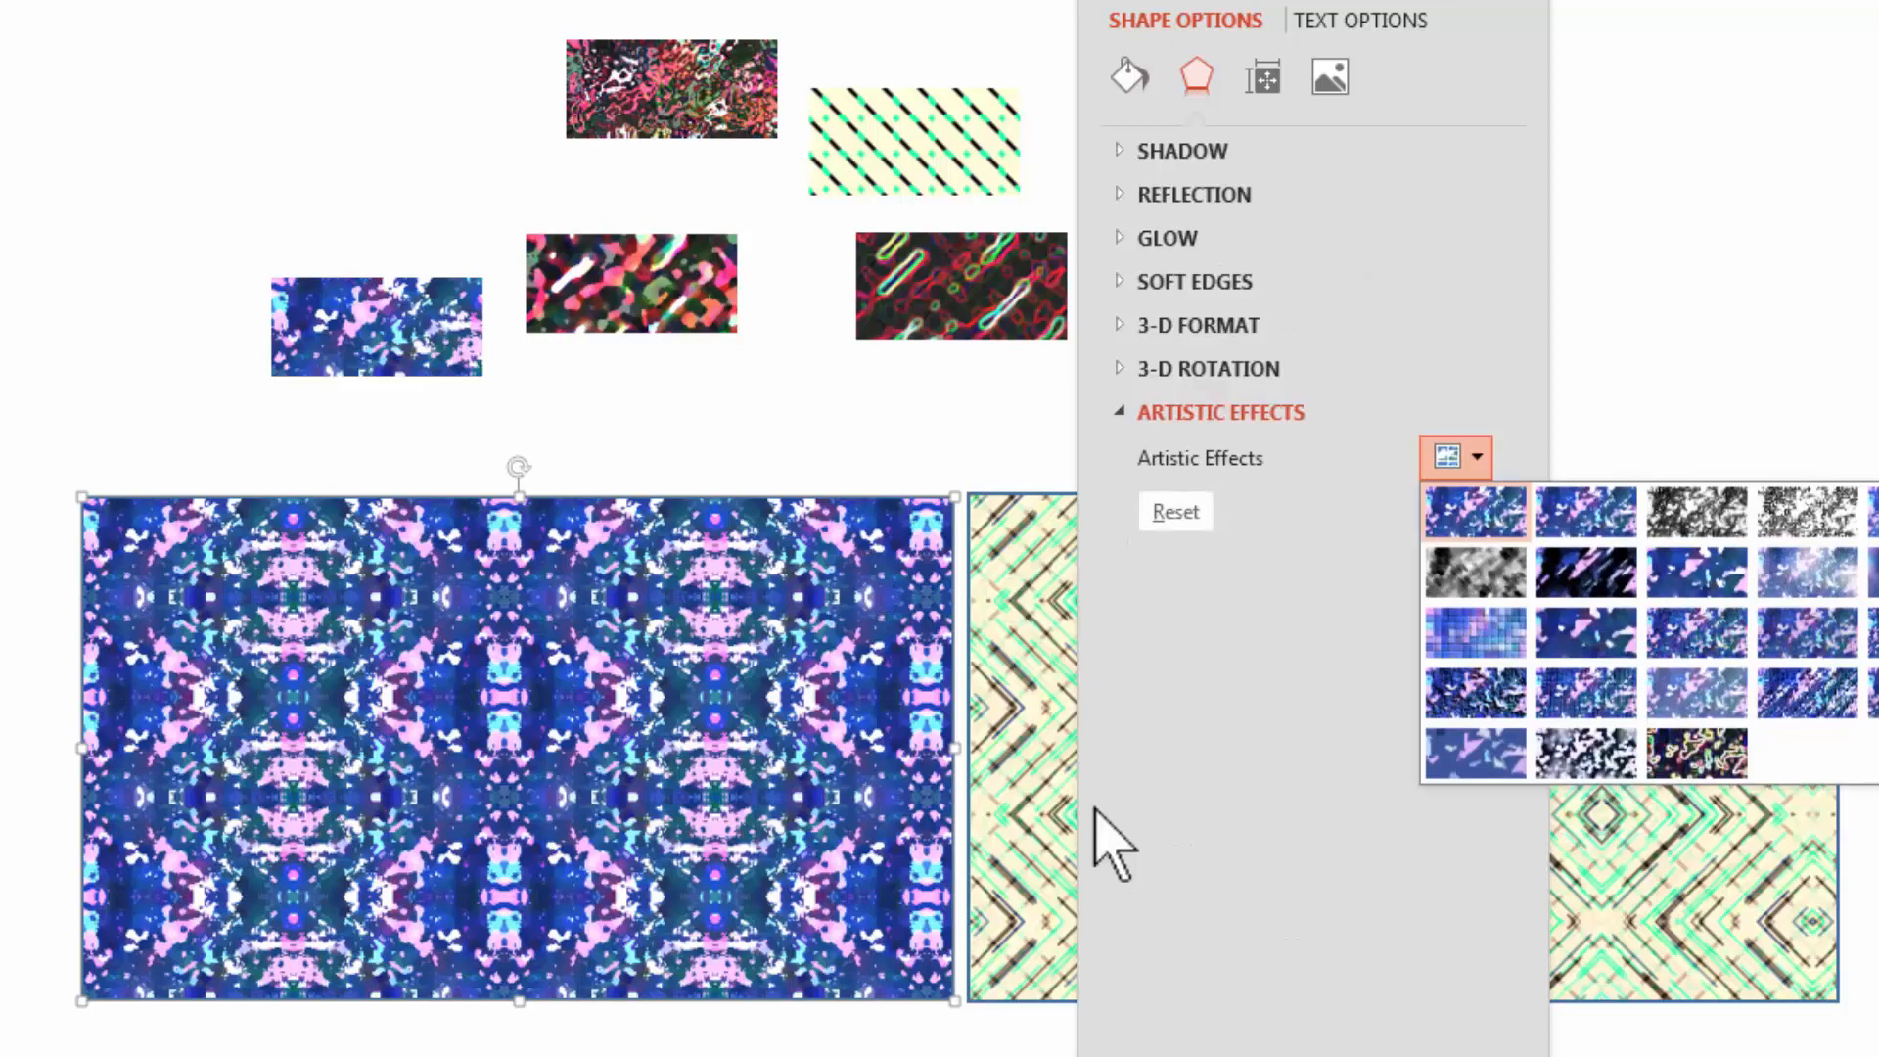
pyautogui.click(1601, 641)
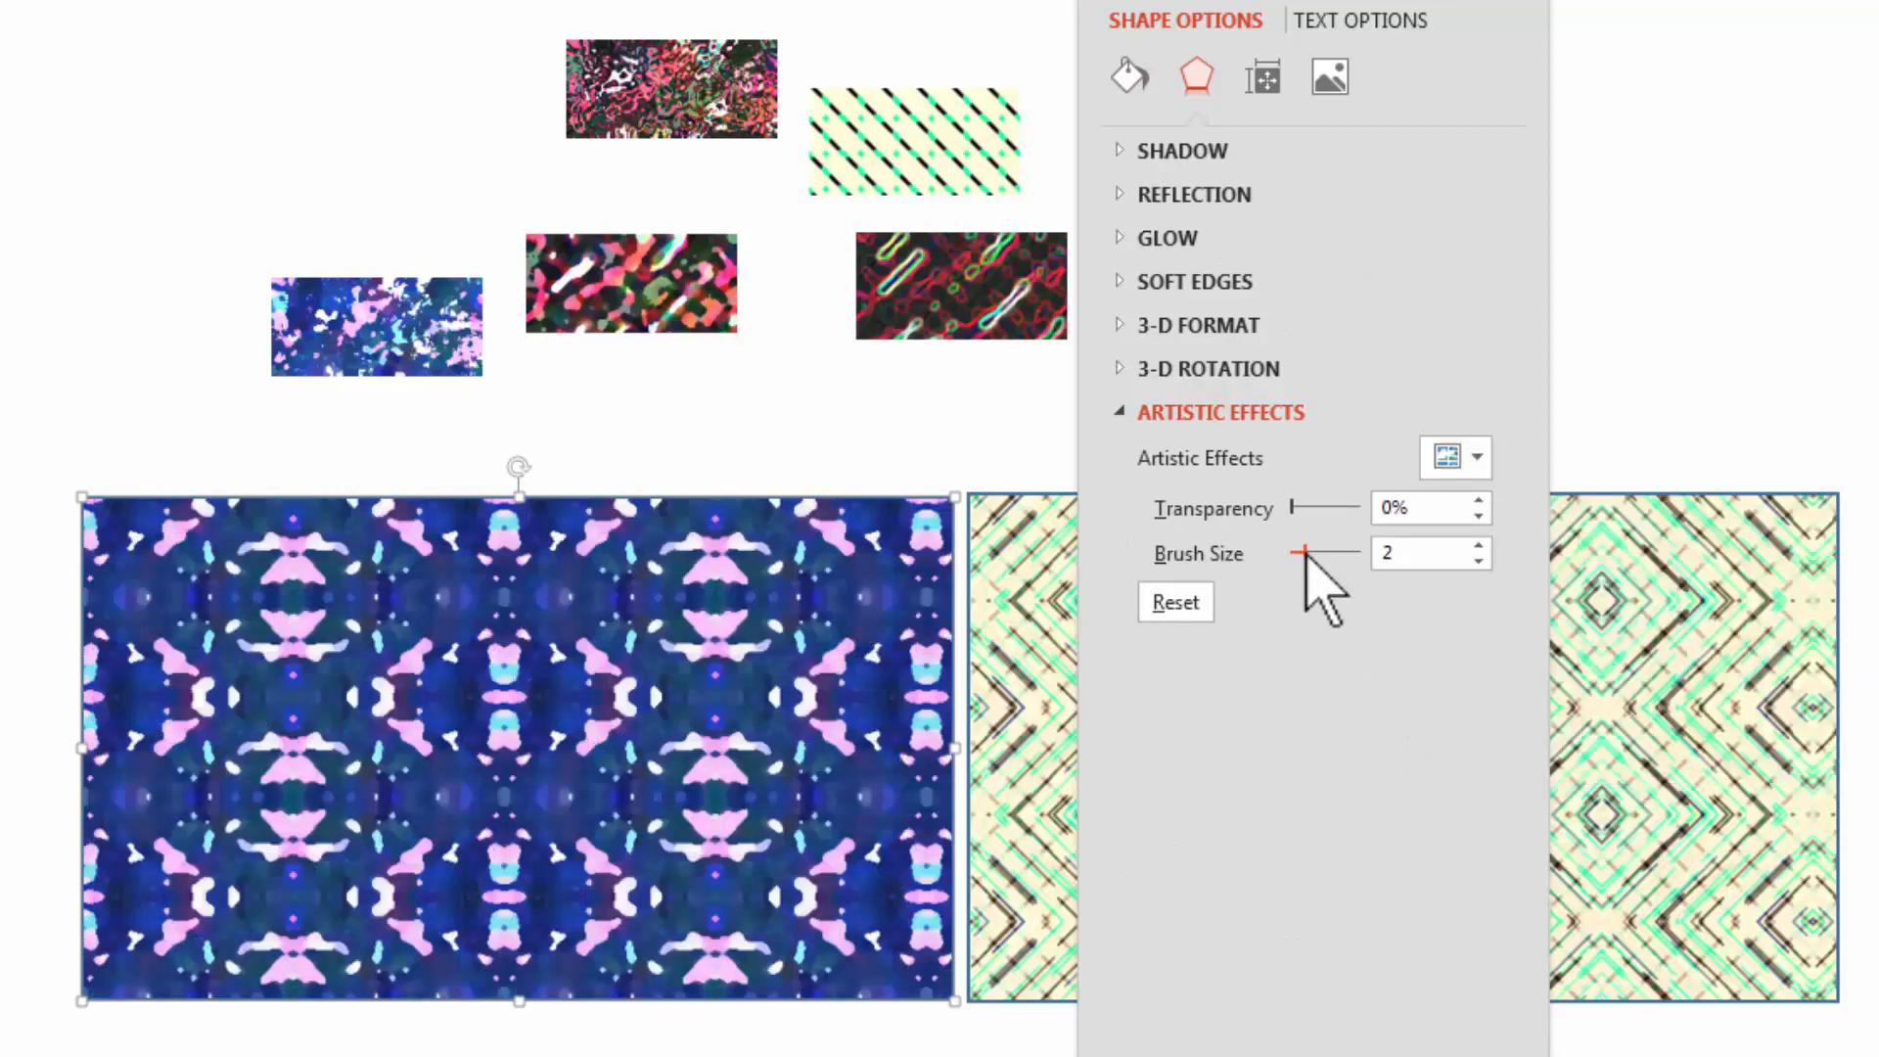
pyautogui.moveTo(1300, 553); pyautogui.dragTo(1196, 560)
pyautogui.click(1476, 458)
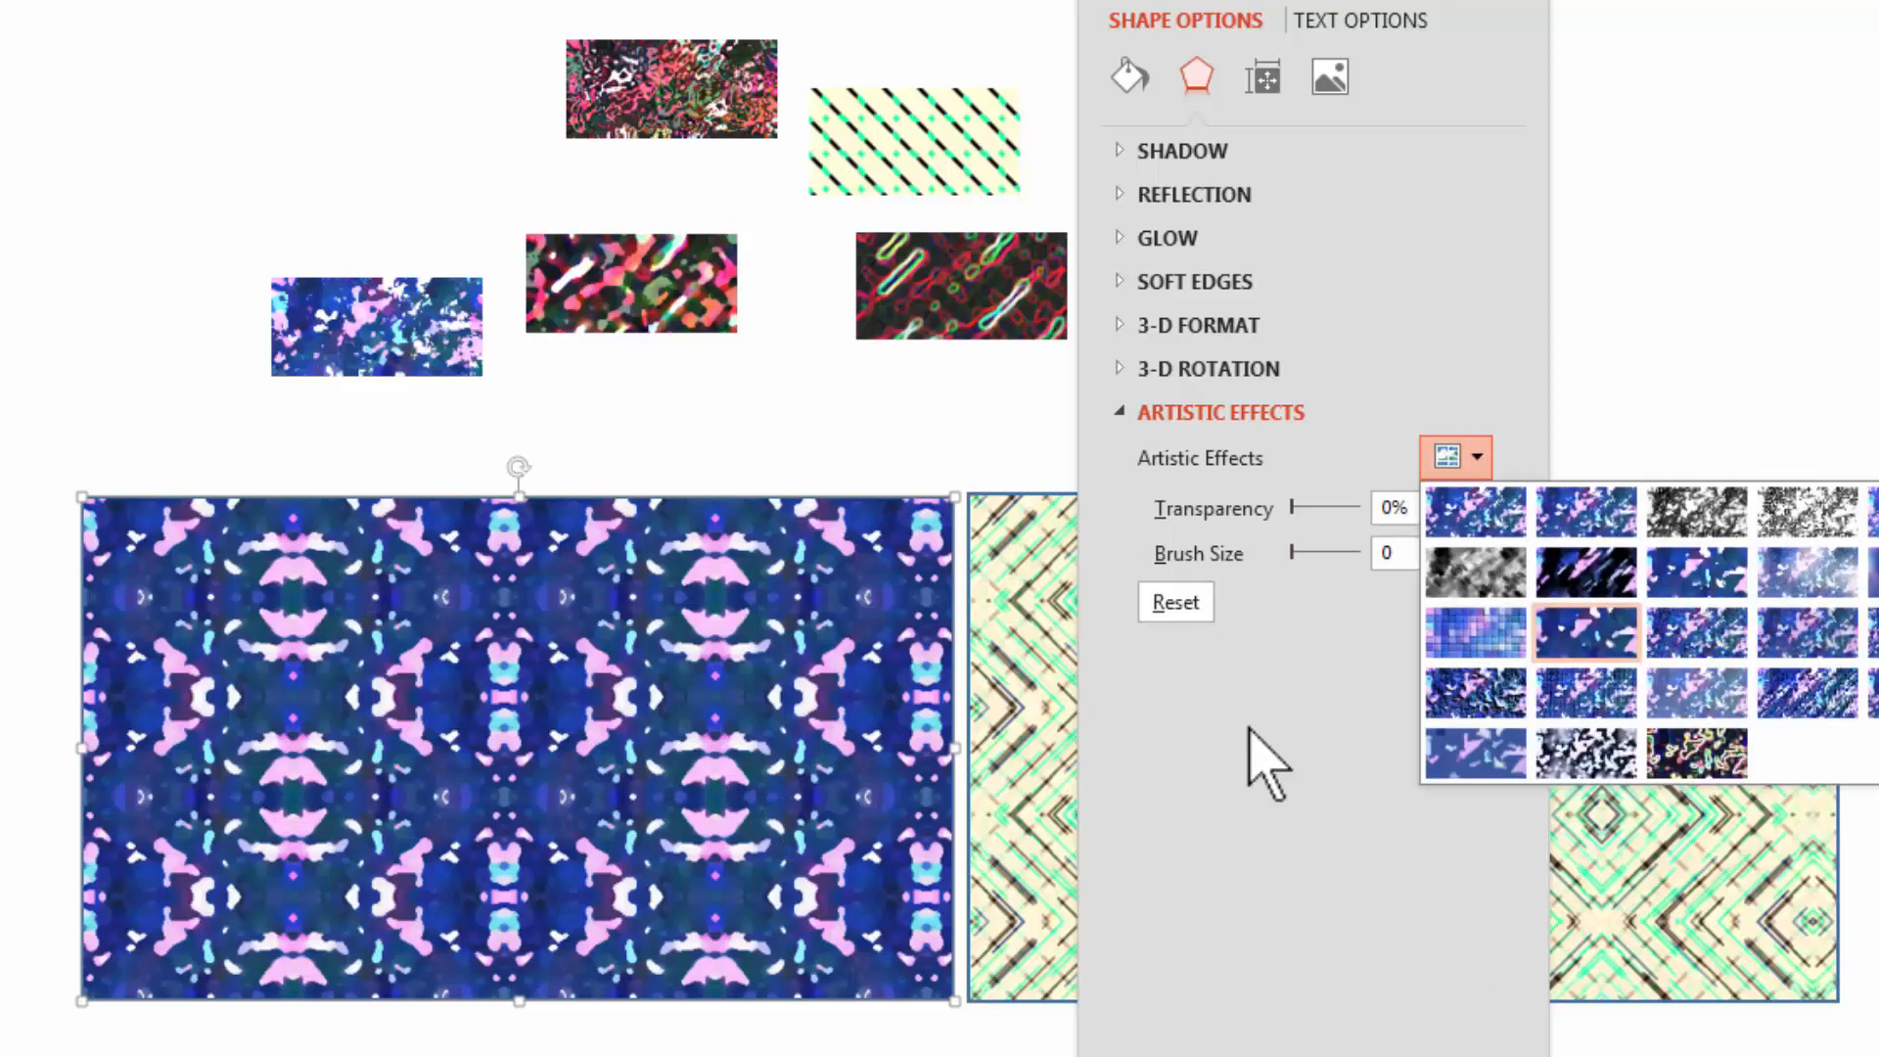
# Change the left rectangle's artistic effect to Cutout with 6 shades and set its color temperature to 11,500
pyautogui.click(1485, 756)
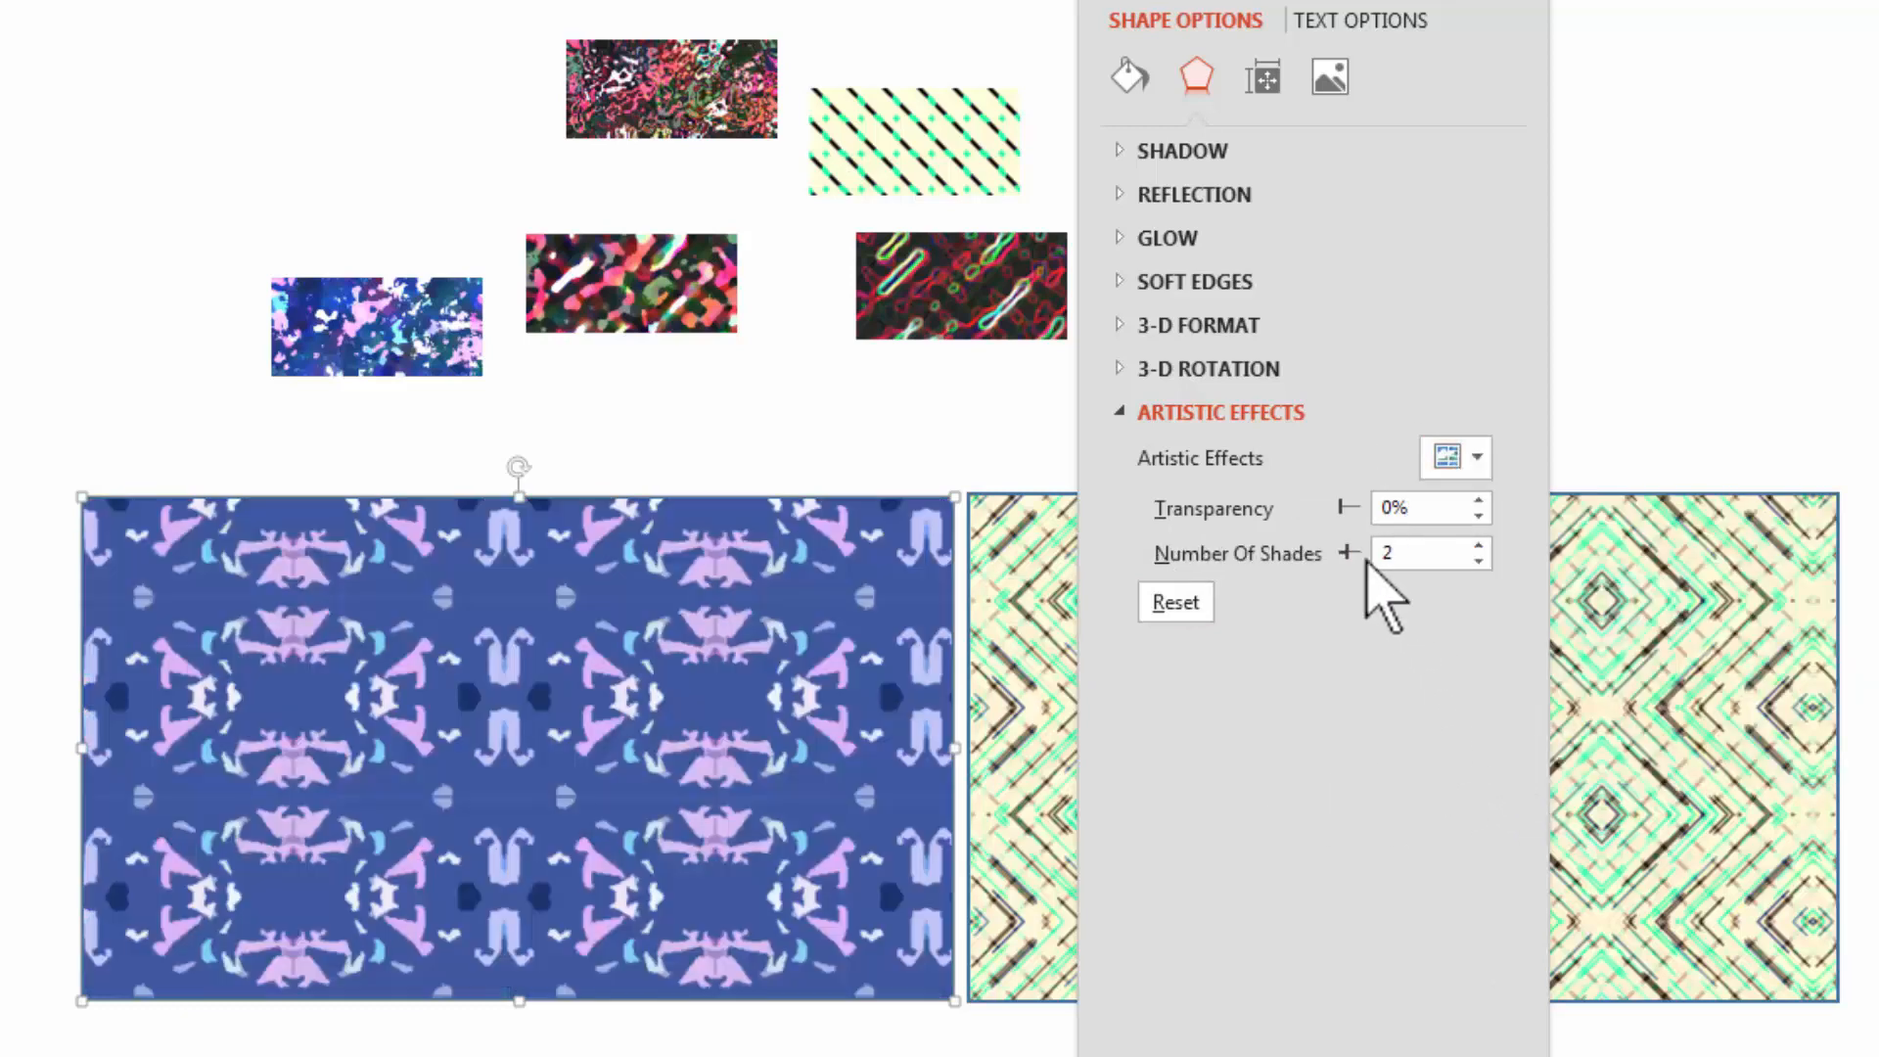
pyautogui.moveTo(1349, 553); pyautogui.dragTo(1544, 595)
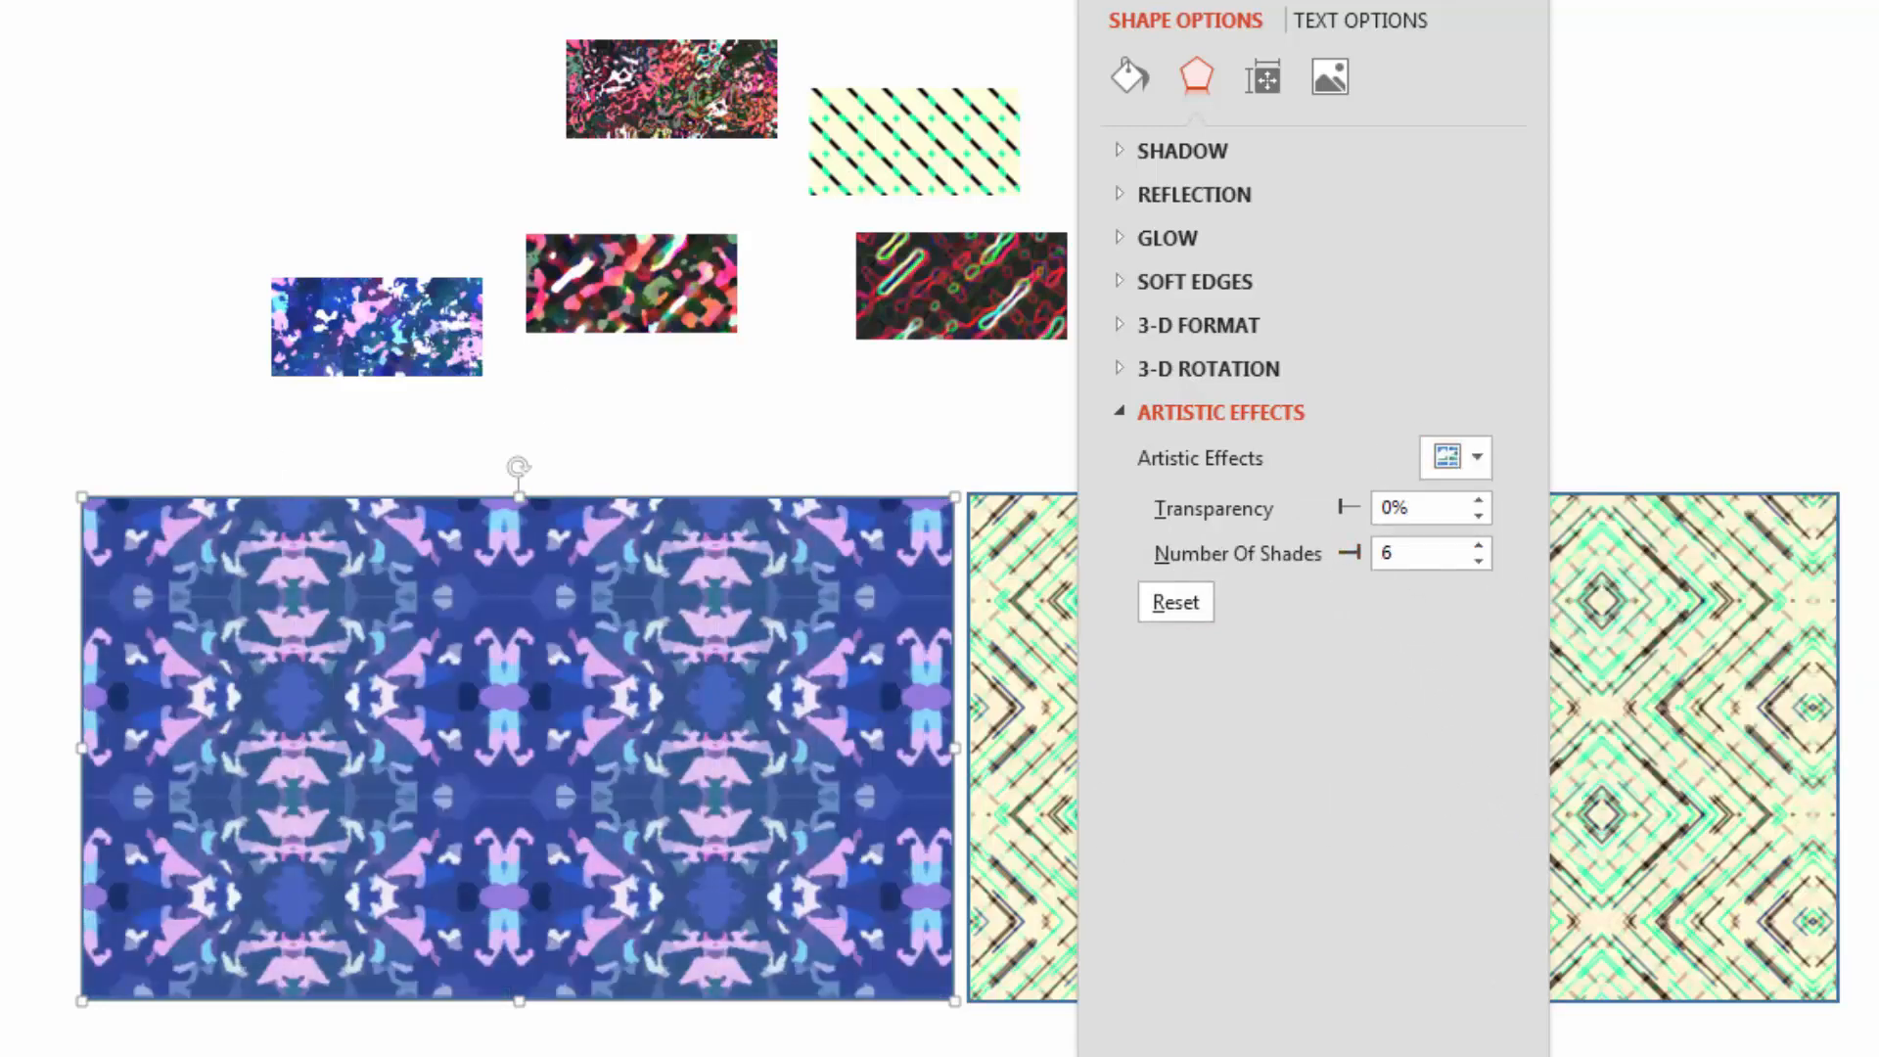
pyautogui.click(1330, 77)
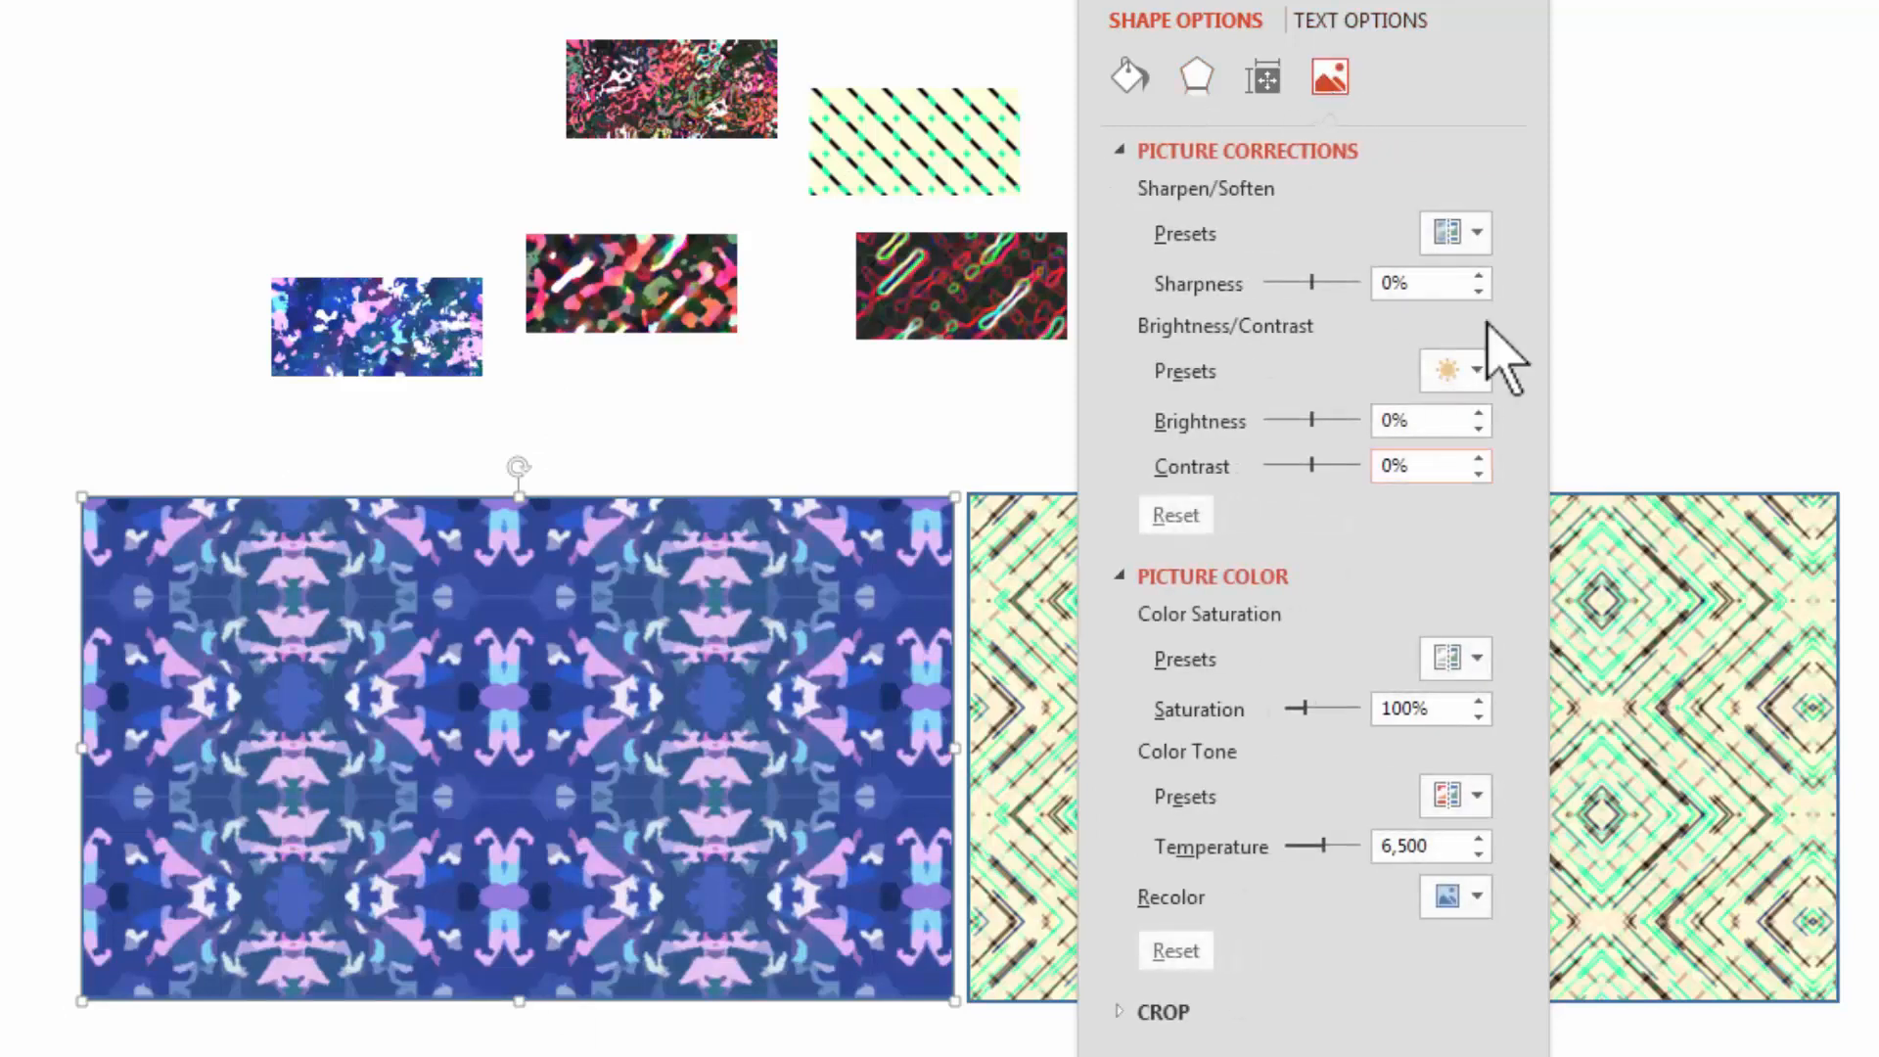
pyautogui.moveTo(1325, 844); pyautogui.dragTo(1355, 845)
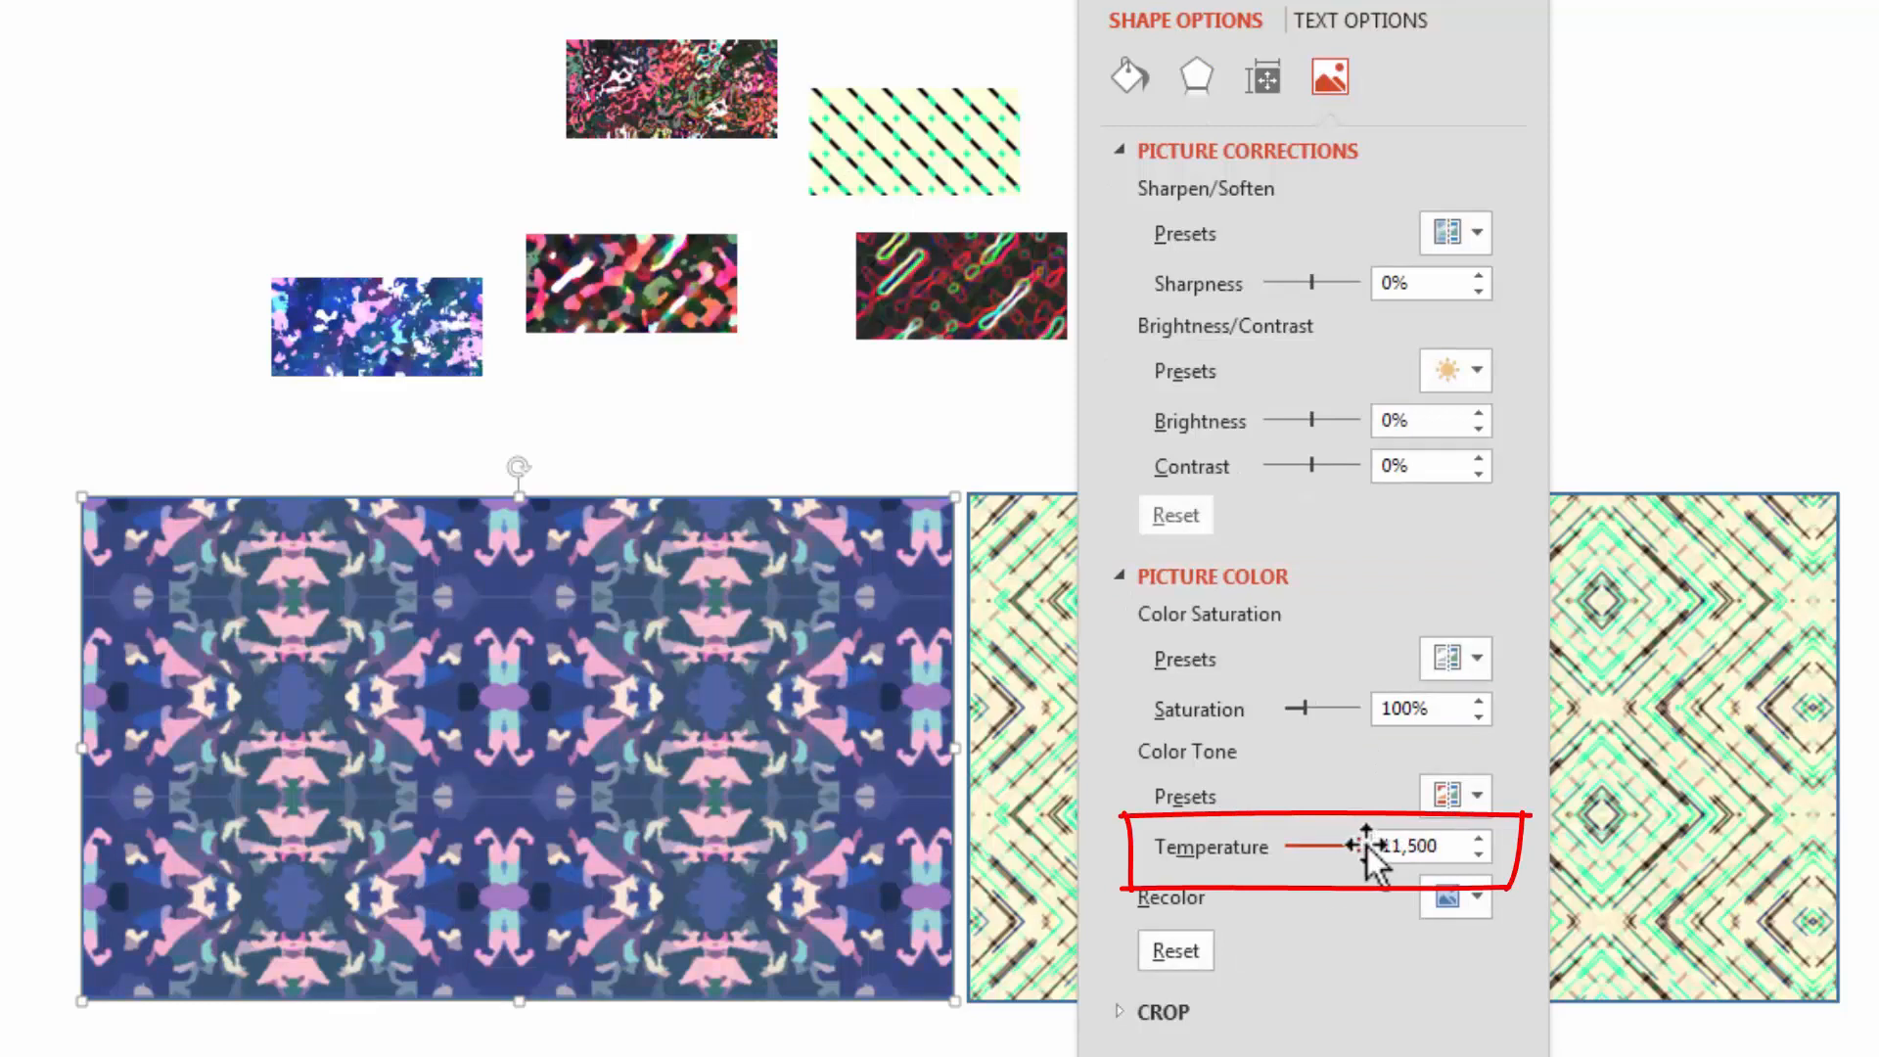
# Change the small blue tile's artistic effect to Cutout and set its number of shades to 6
pyautogui.click(379, 356)
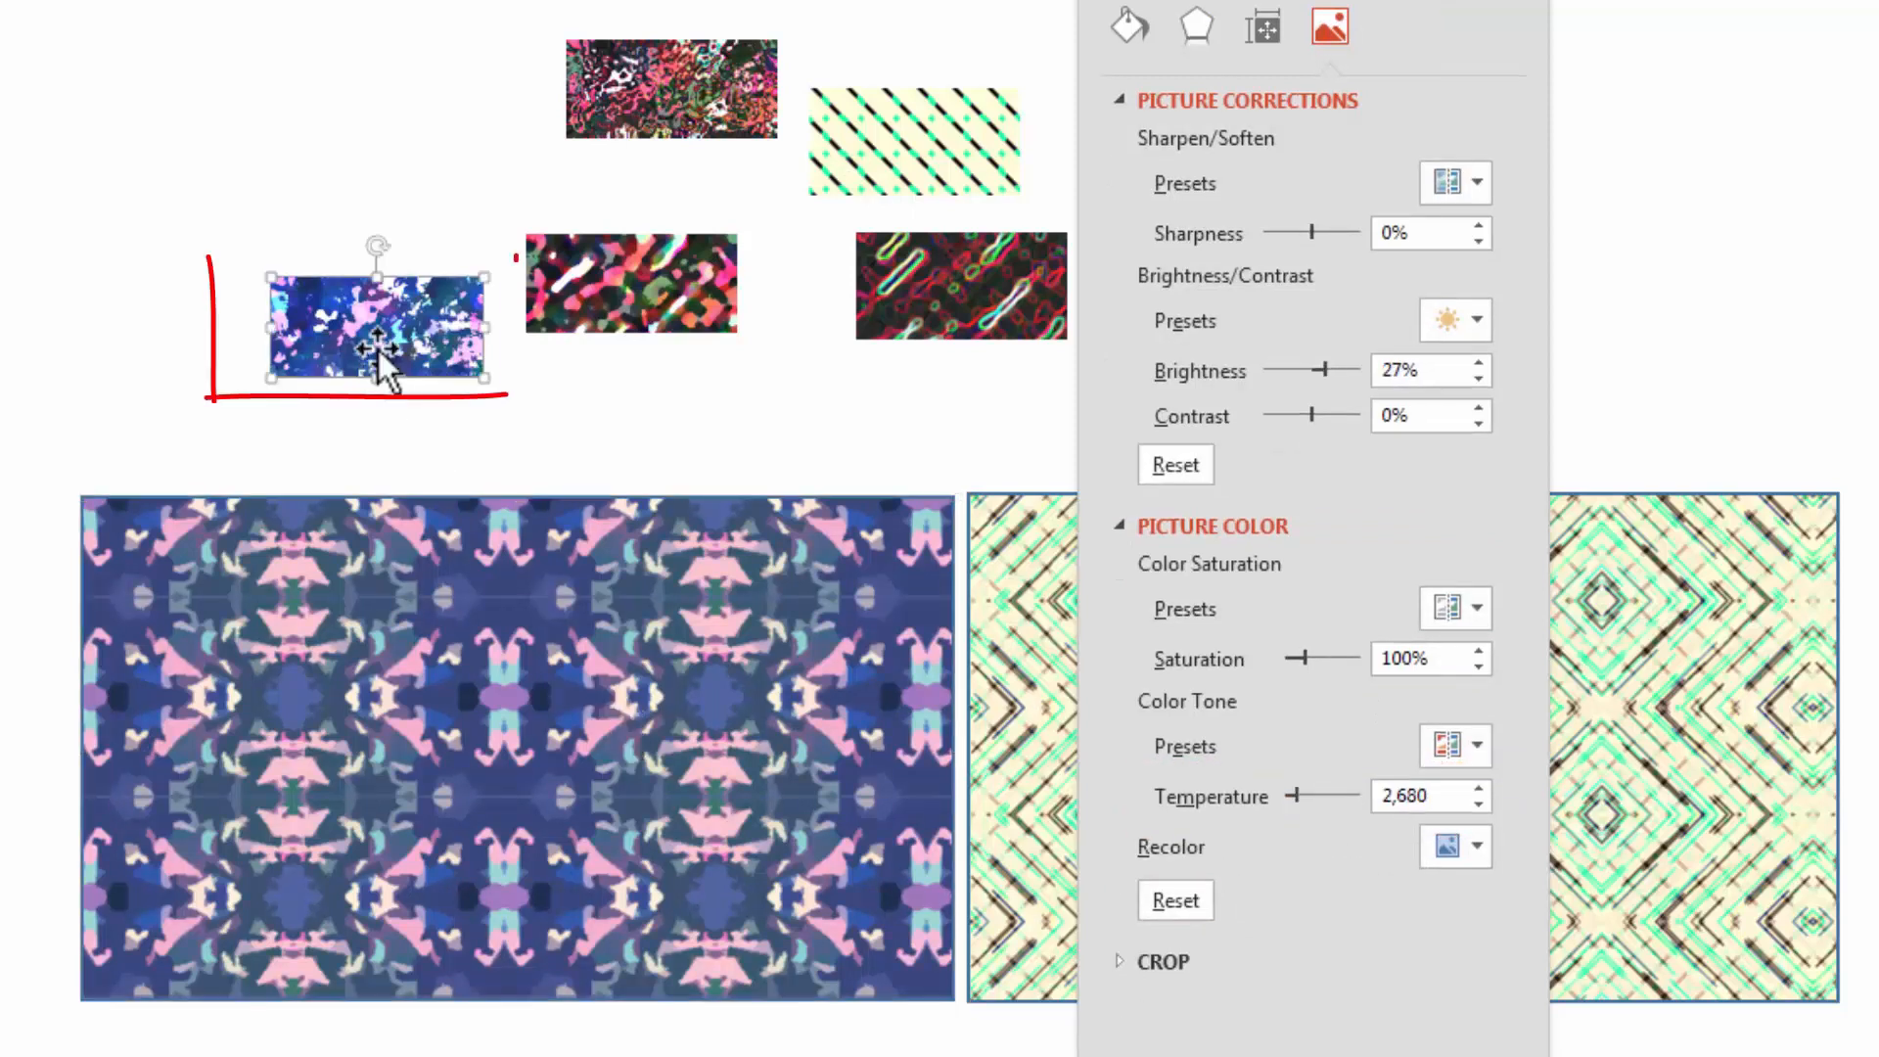
pyautogui.click(1198, 30)
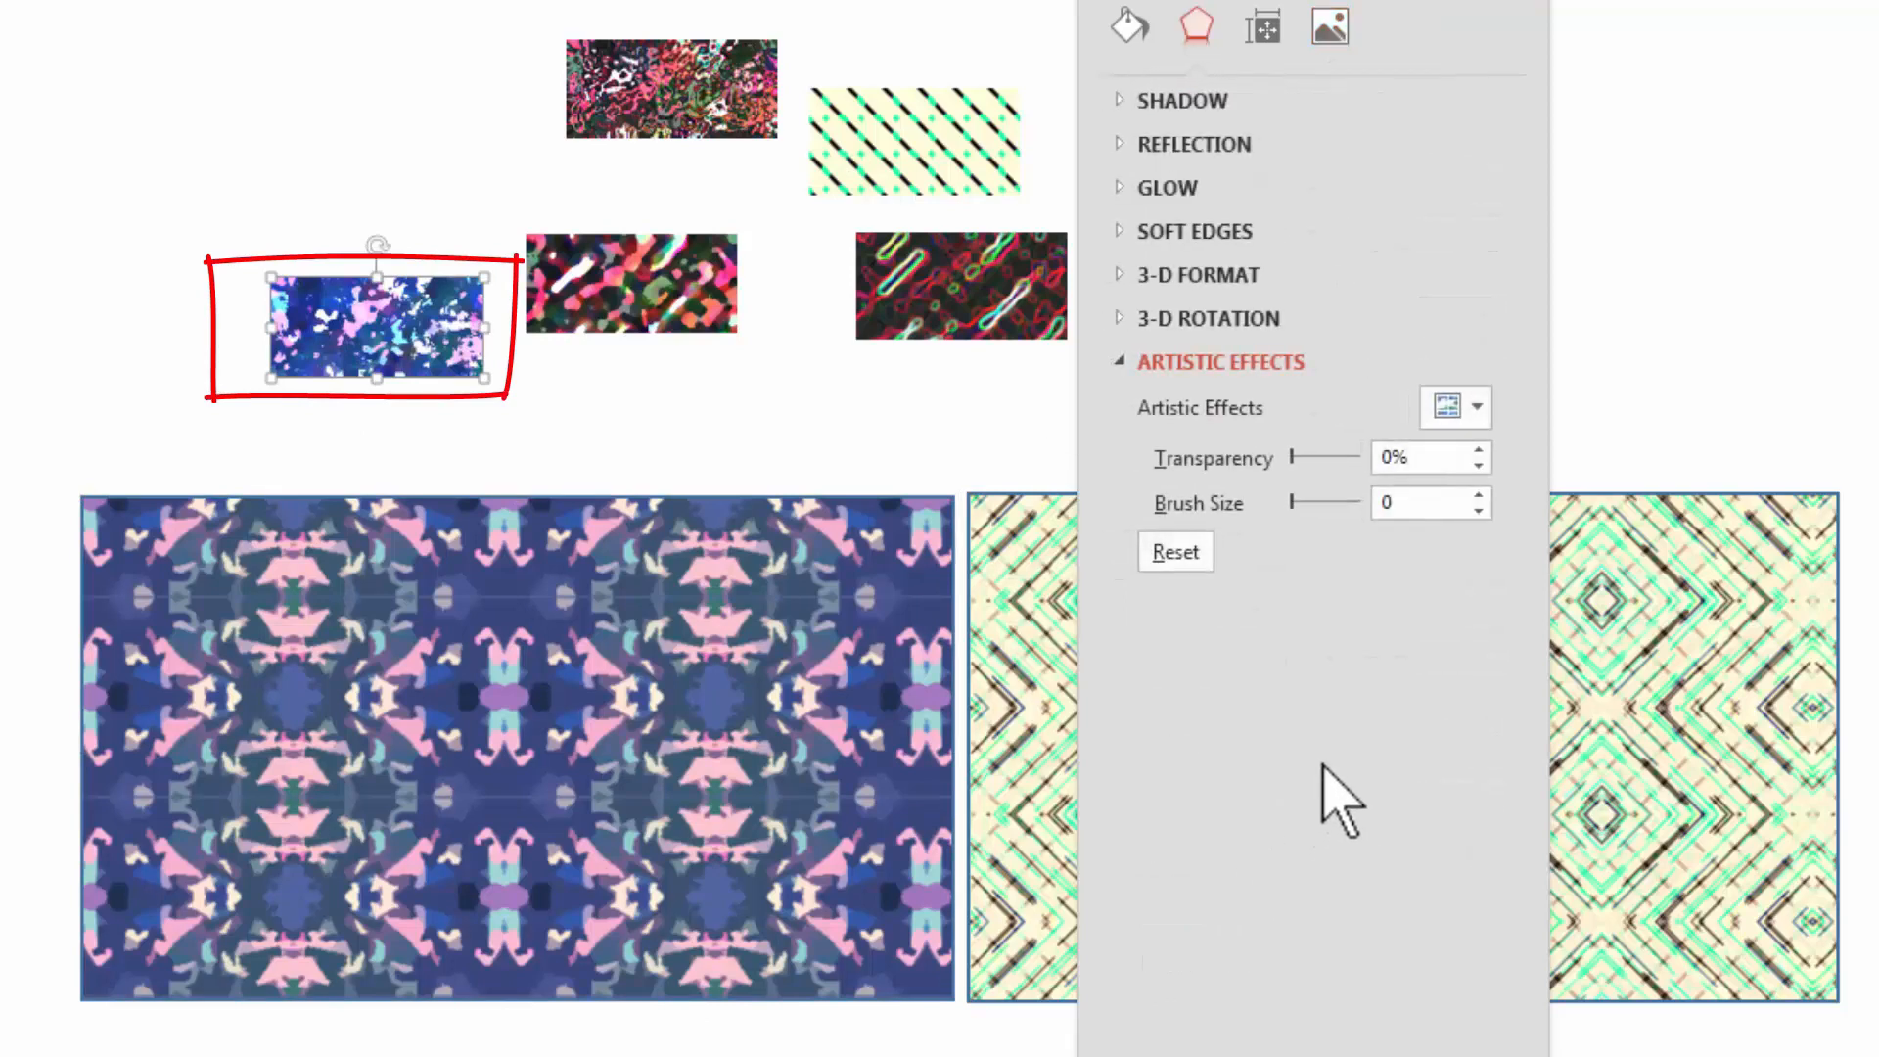
pyautogui.click(1477, 407)
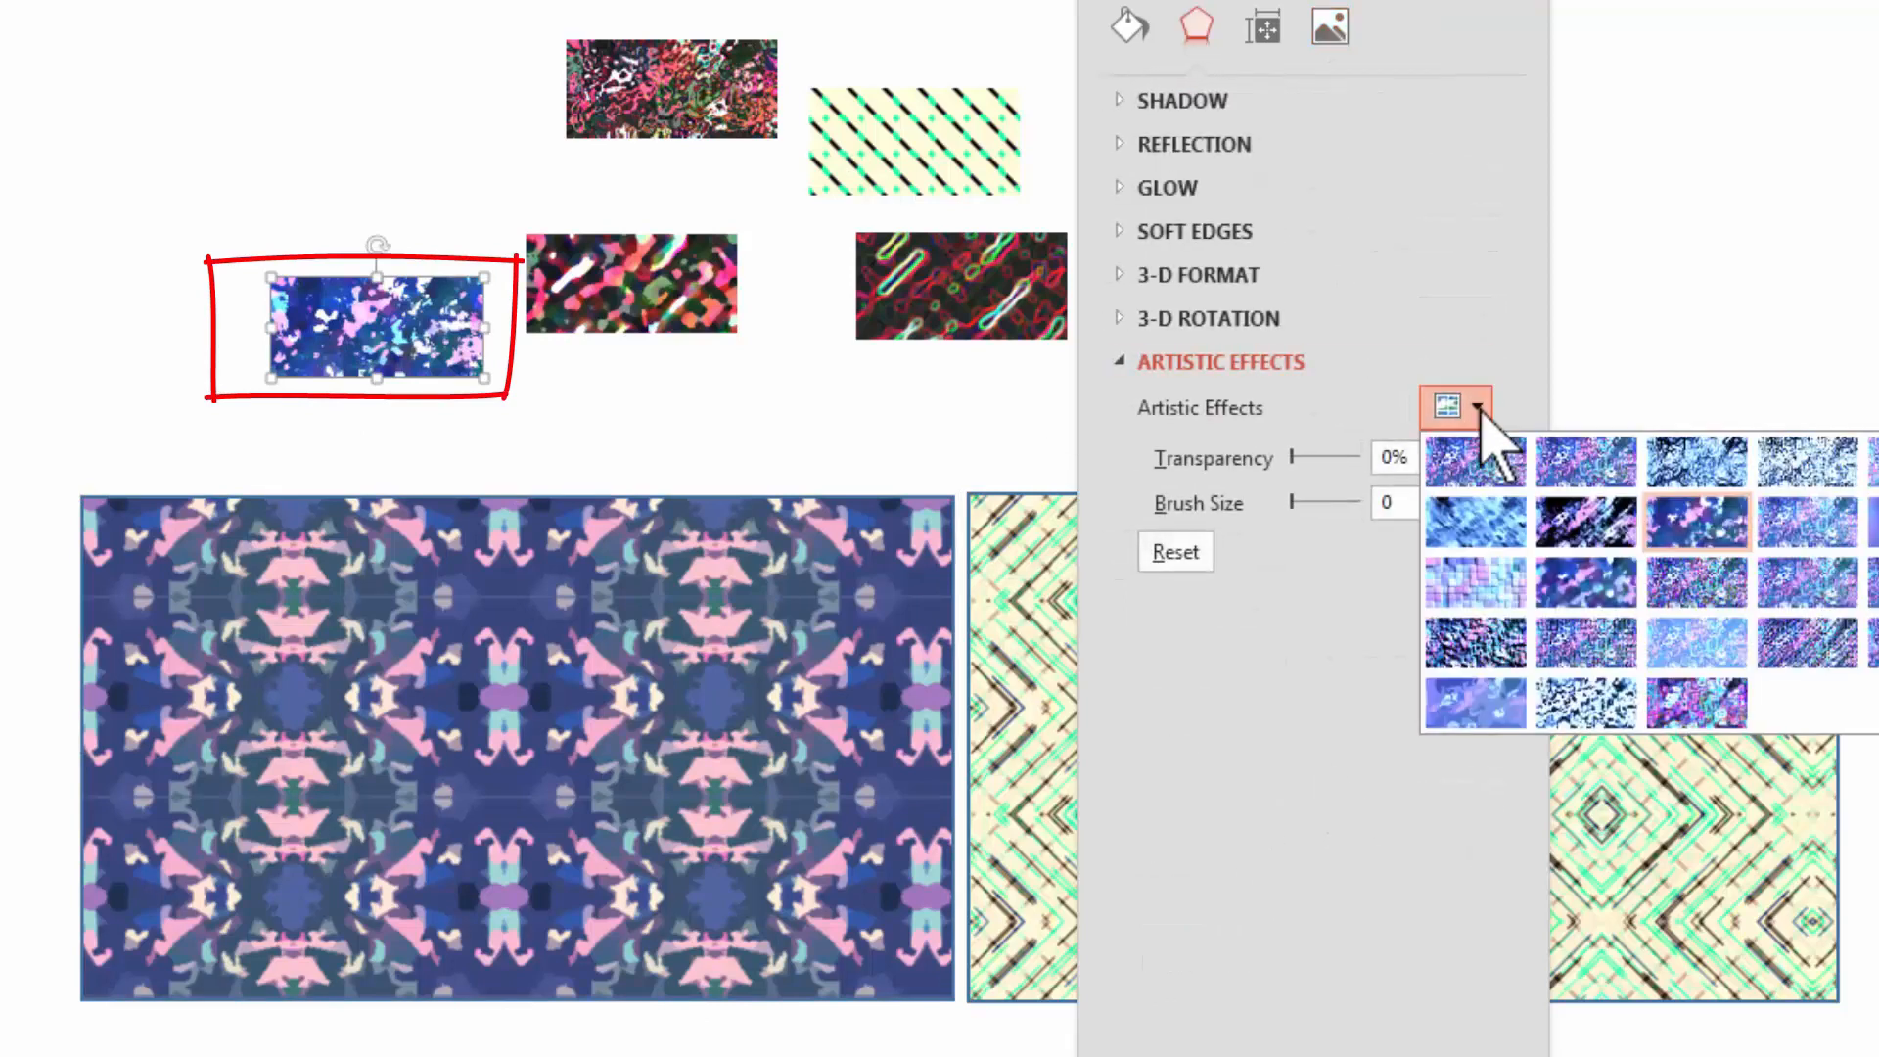
pyautogui.click(1498, 720)
pyautogui.moveTo(1346, 502); pyautogui.dragTo(1447, 499)
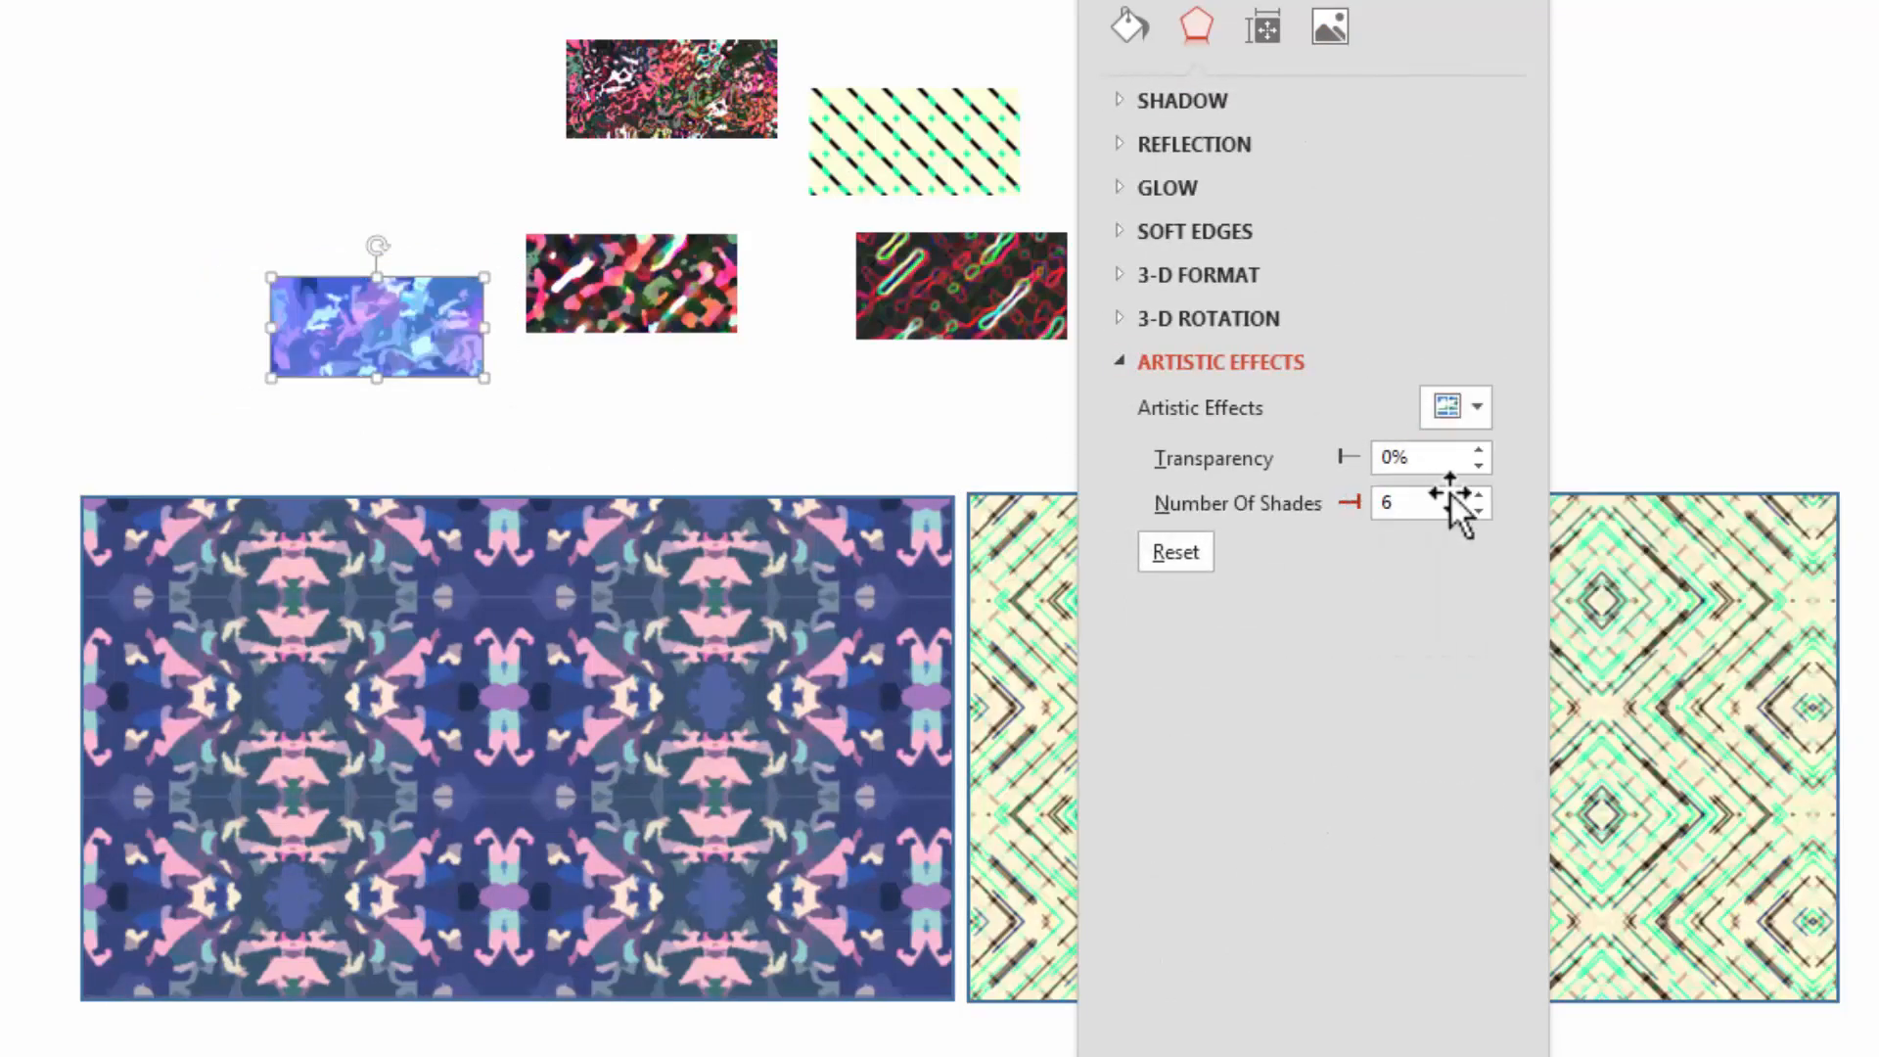
# Copy the blue Cutout tile, paste it back as a flattened picture, and place the copy just above the left rectangle
pyautogui.click(629, 457)
pyautogui.click(394, 321)
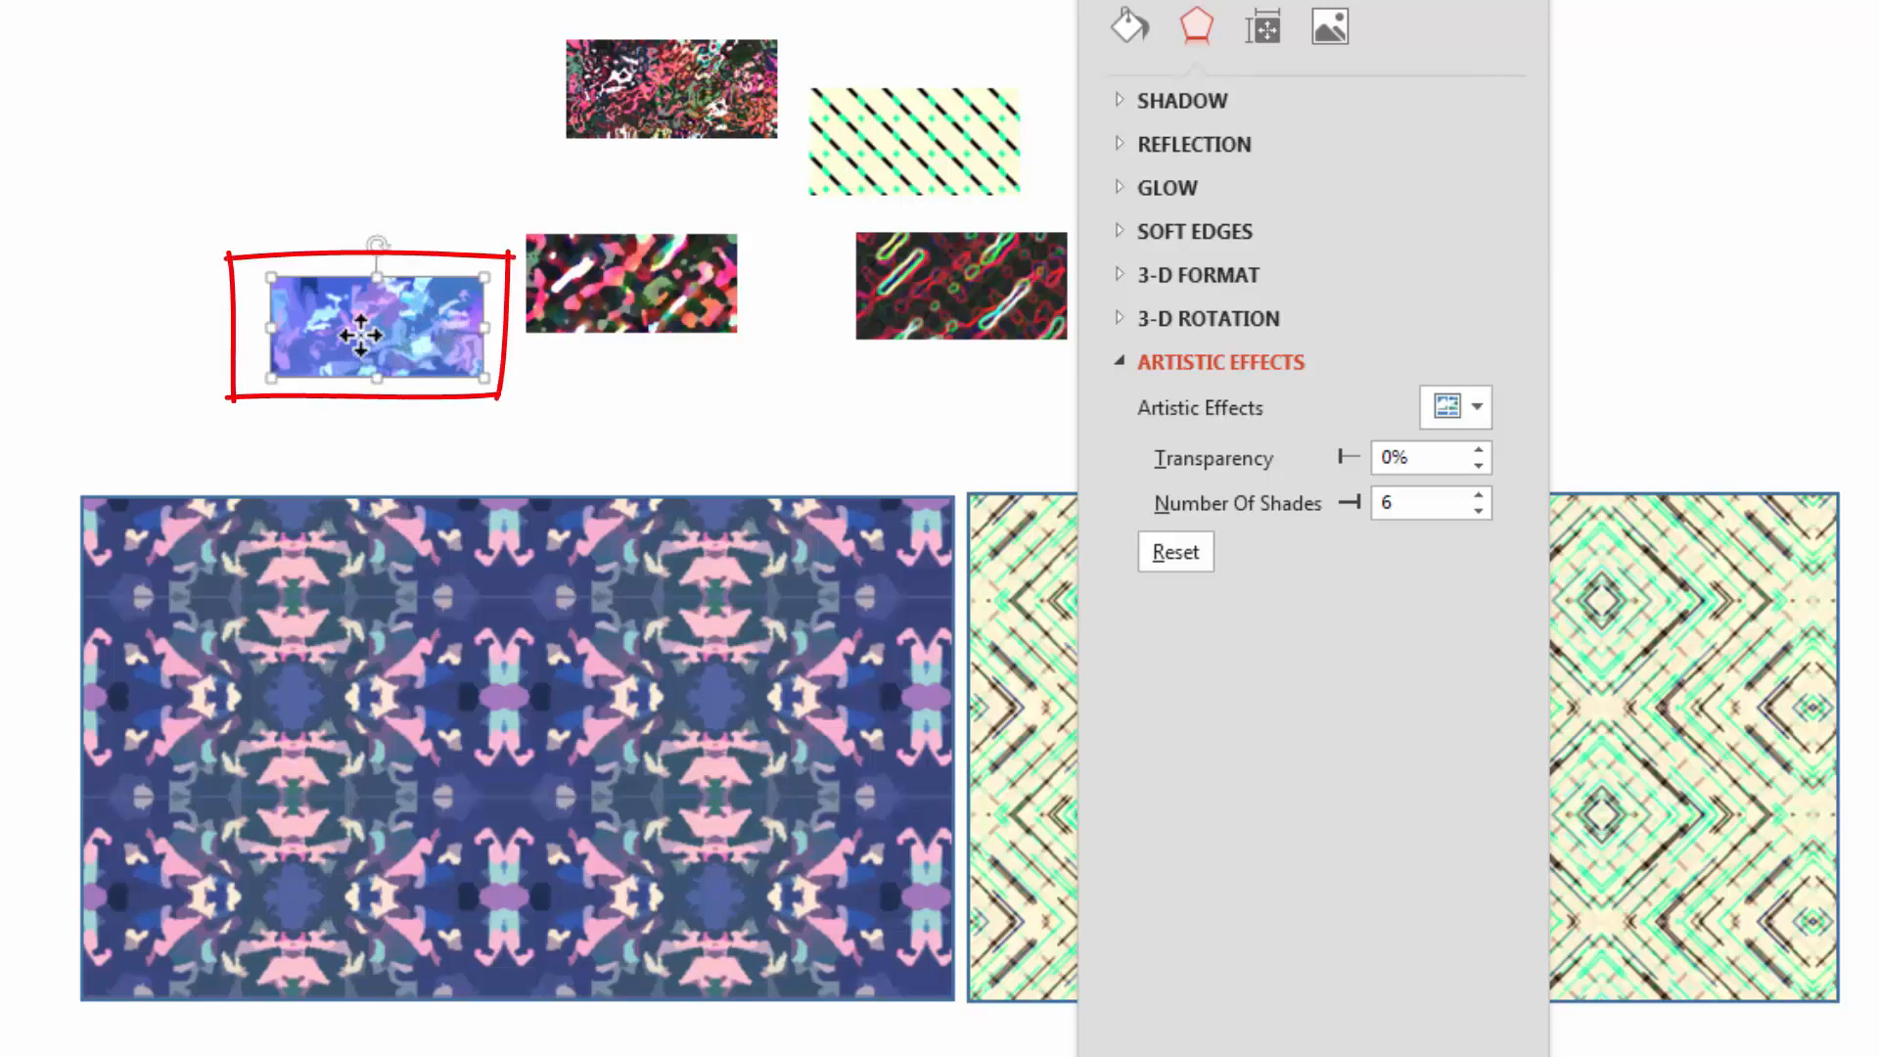
pyautogui.hotkey('ctrl', 'v')
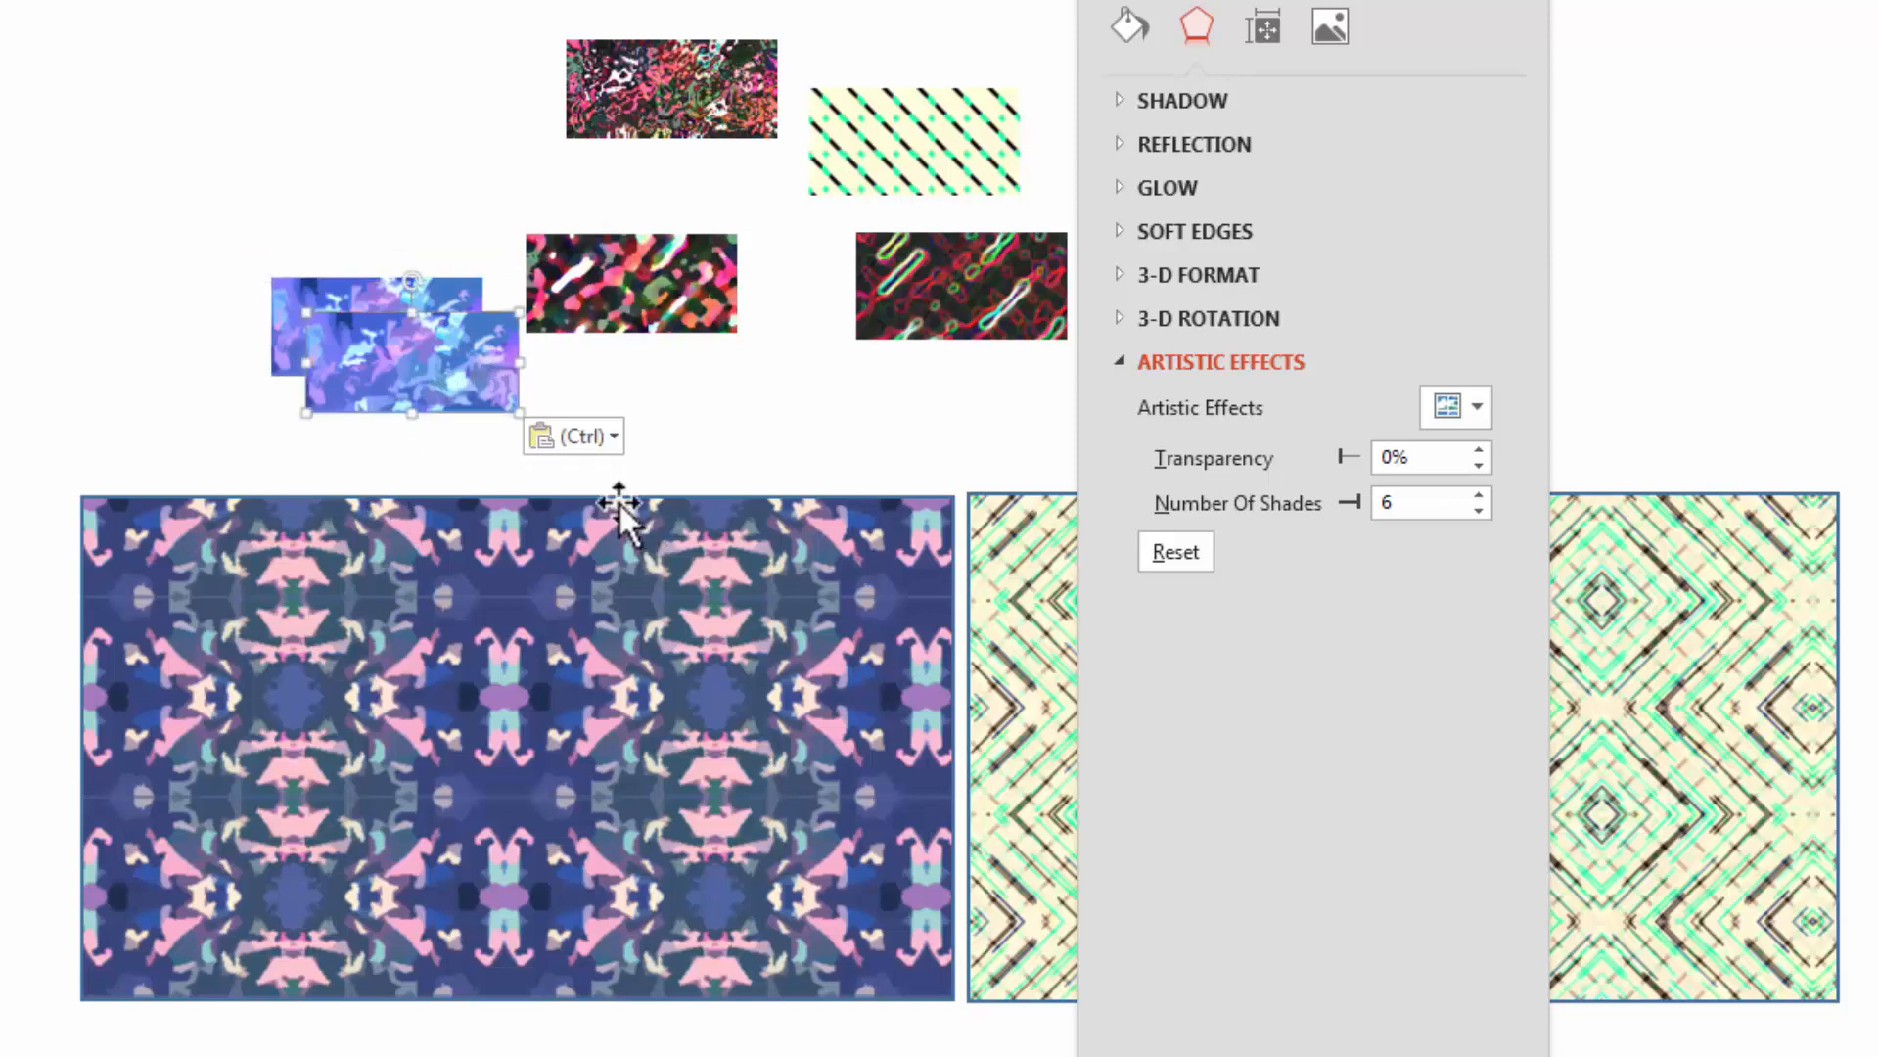
pyautogui.click(612, 437)
pyautogui.click(604, 511)
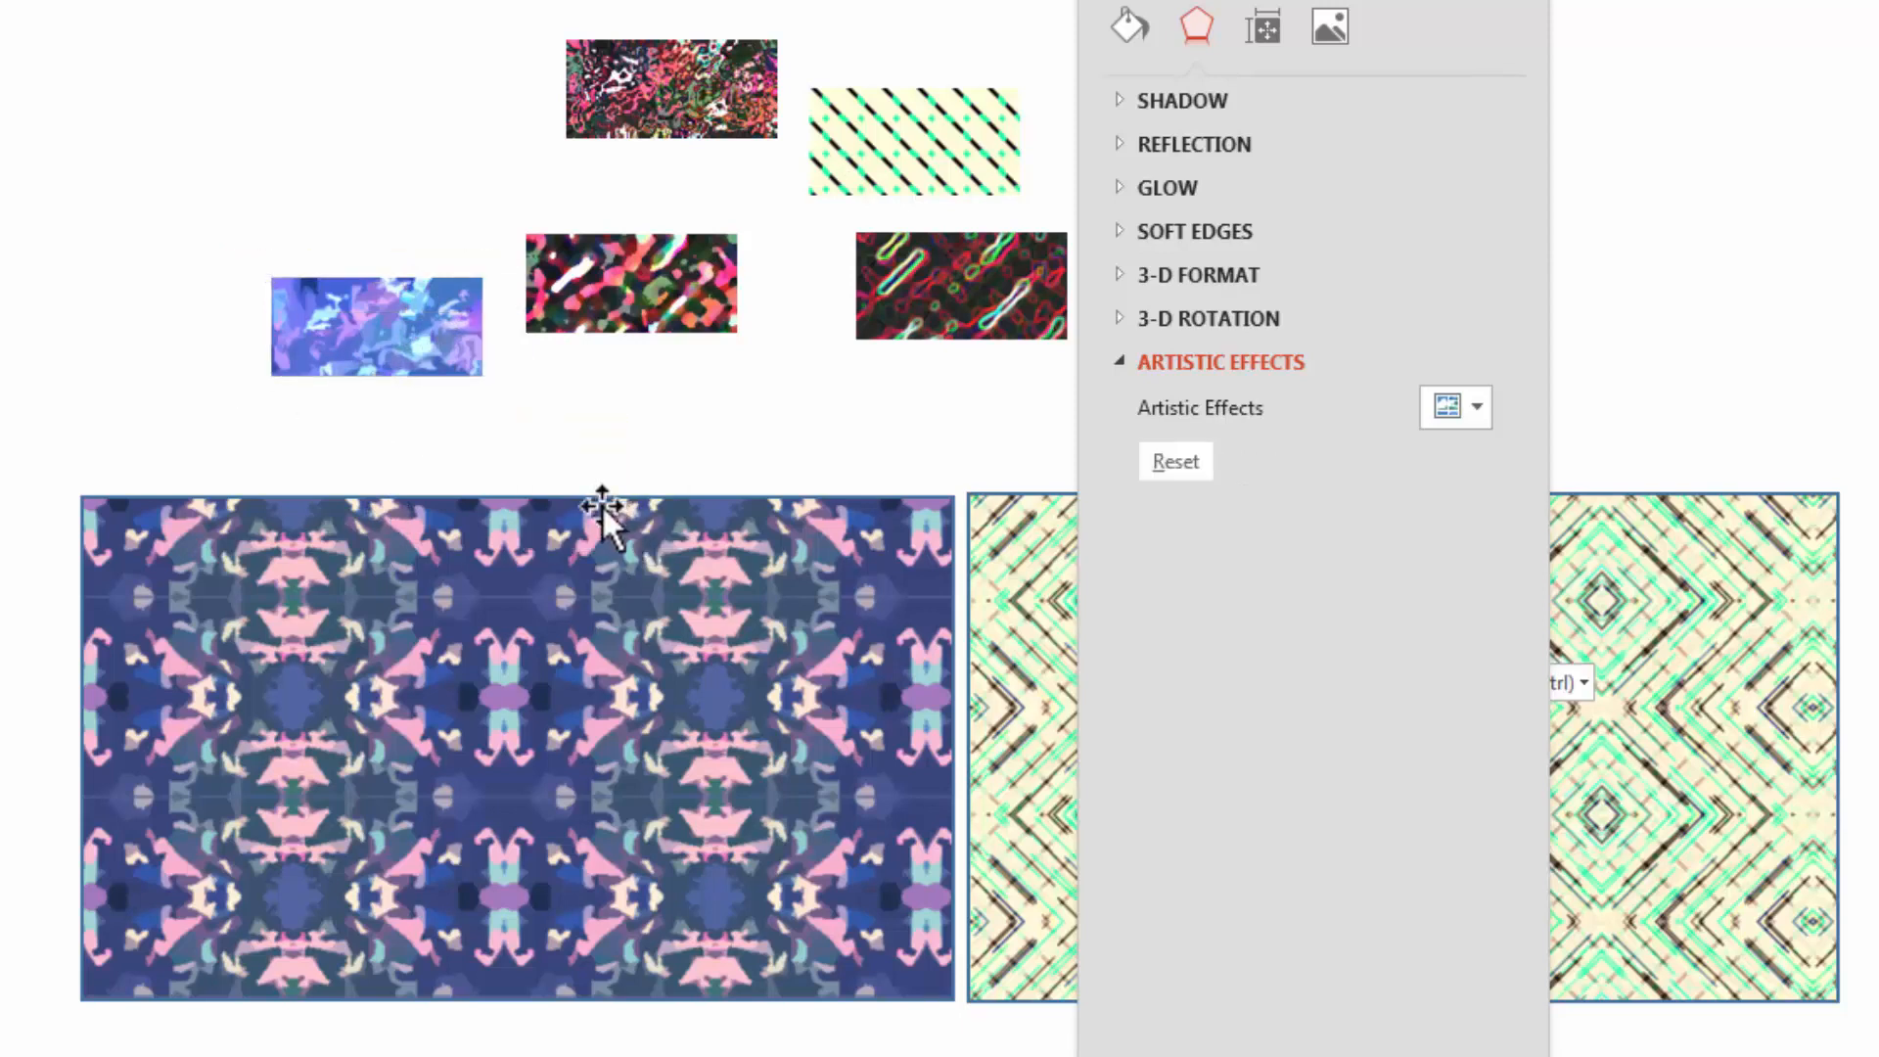
pyautogui.moveTo(1199, 0); pyautogui.dragTo(1681, 10)
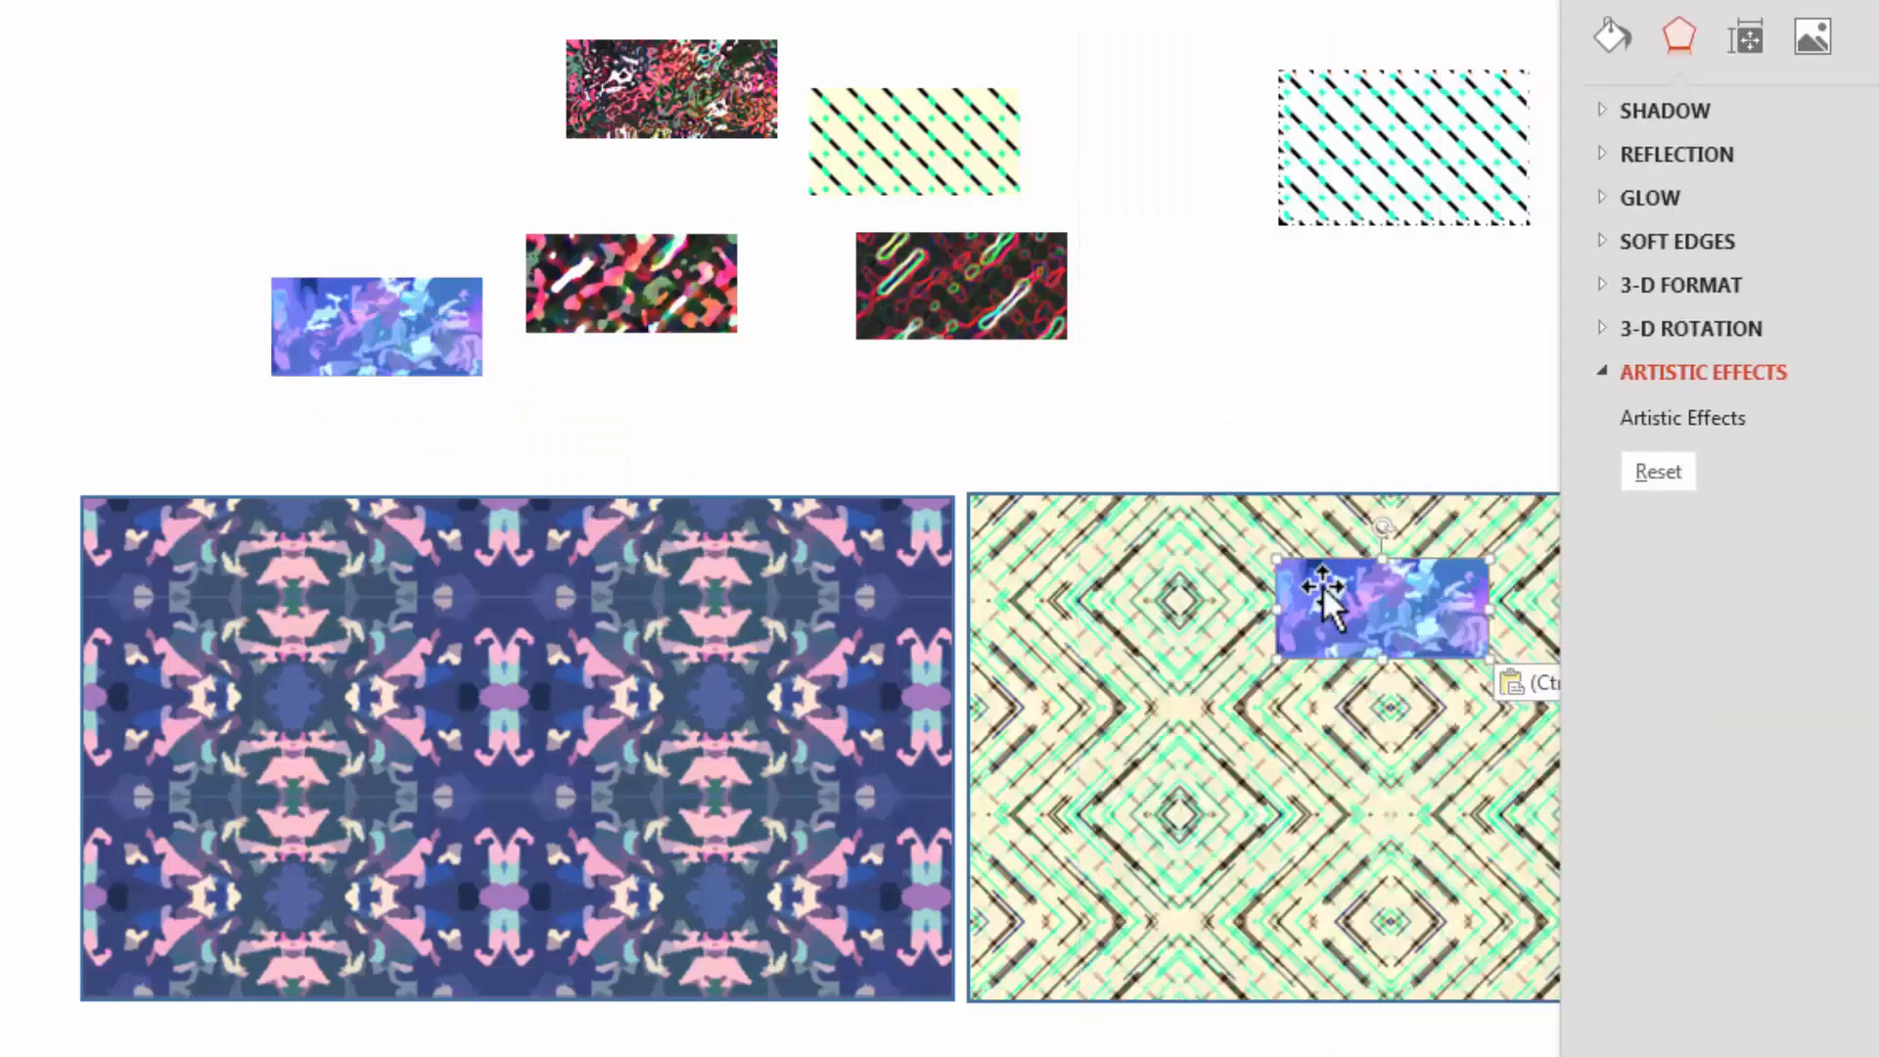
pyautogui.moveTo(1338, 626); pyautogui.dragTo(613, 436)
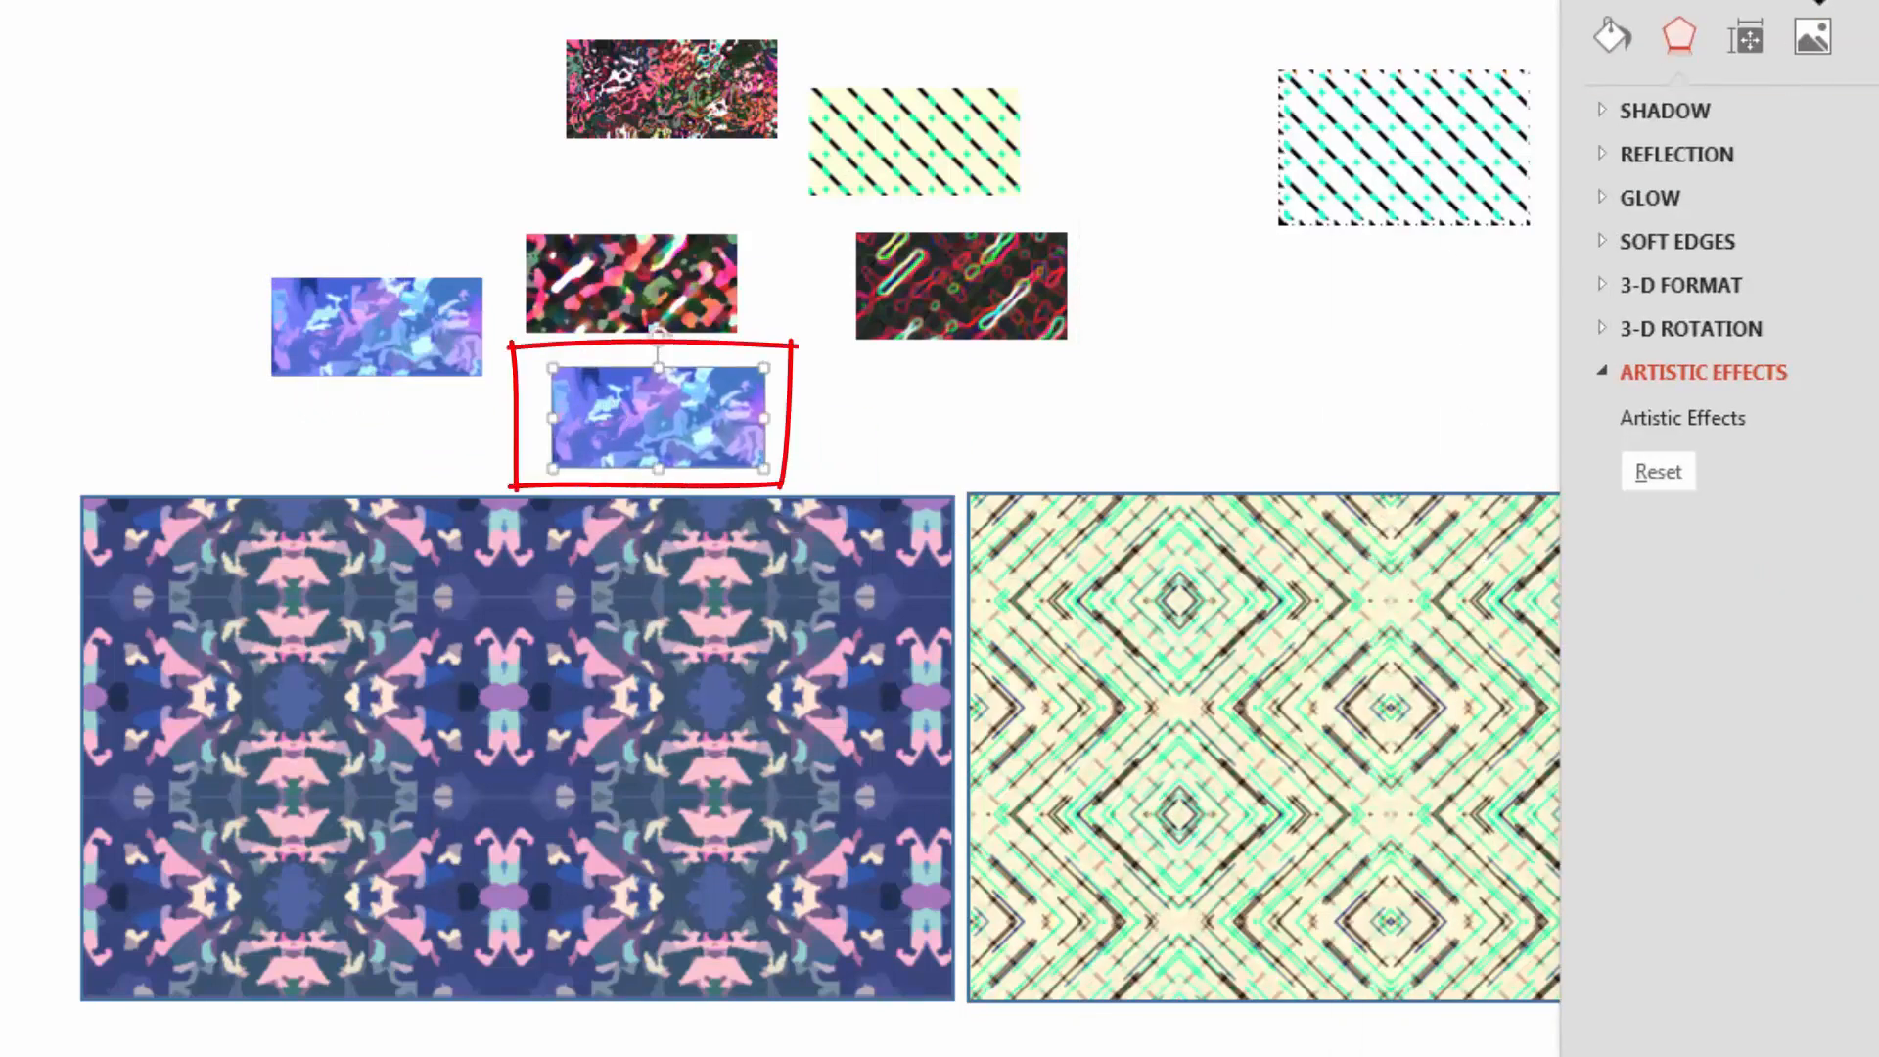
# Apply the Cement artistic effect to the pasted tile, try crack spacing 100, and settle on crack spacing 0
pyautogui.moveTo(1819, 5); pyautogui.dragTo(1274, 0)
pyautogui.click(1388, 440)
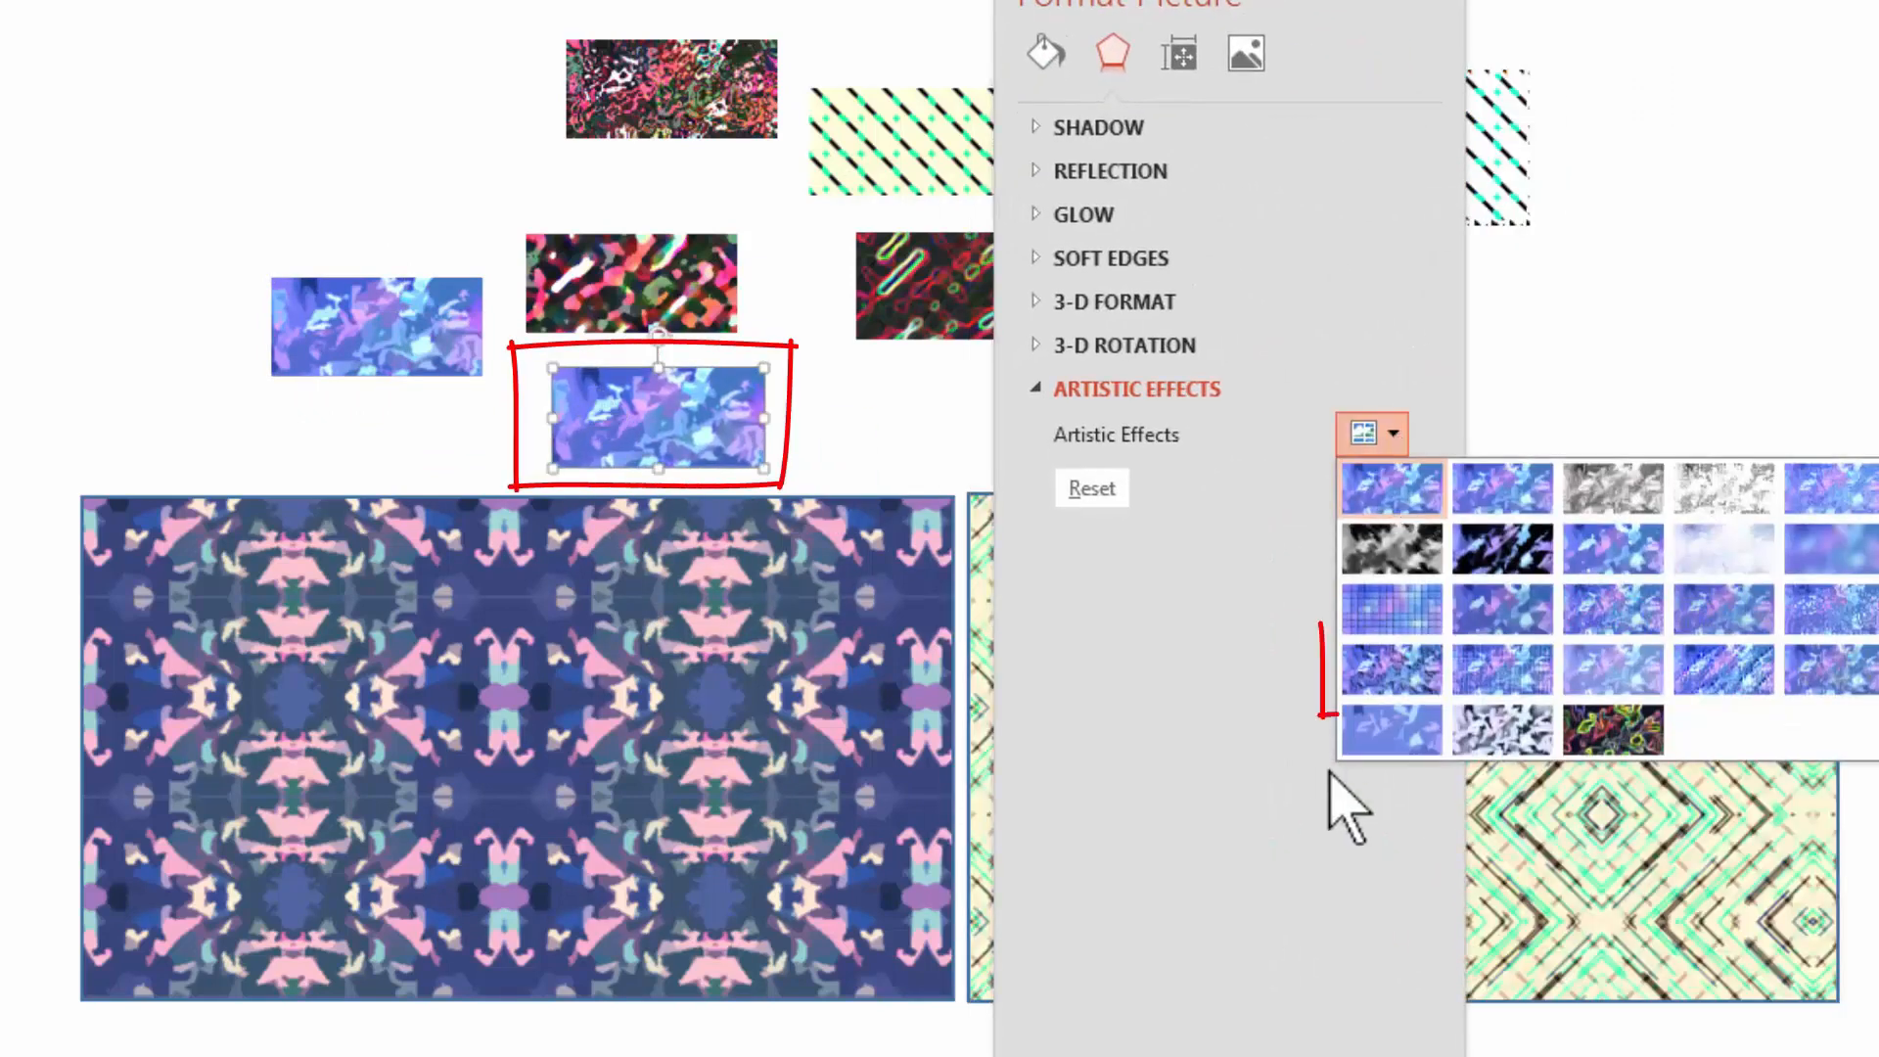
pyautogui.click(1375, 675)
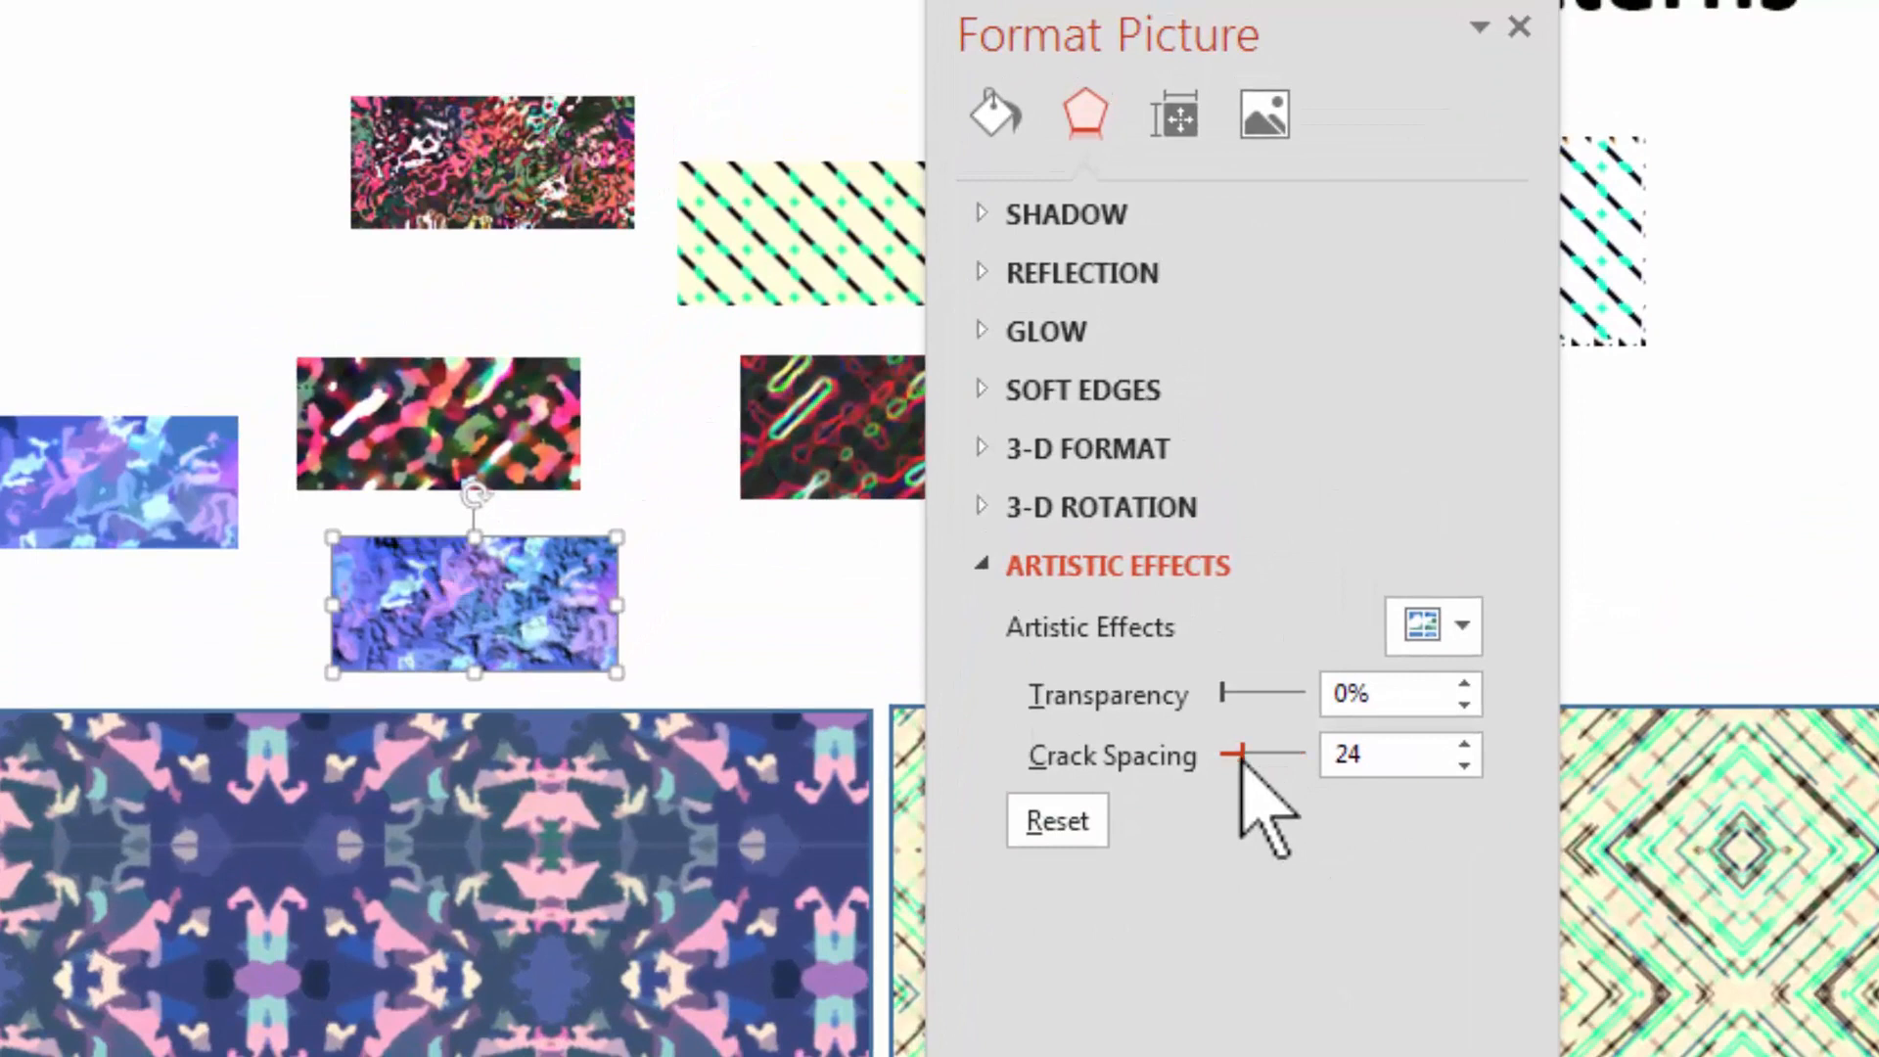
pyautogui.moveTo(1240, 754)
pyautogui.mouseDown()
pyautogui.moveTo(1222, 753)
pyautogui.moveTo(1305, 754)
pyautogui.mouseUp()
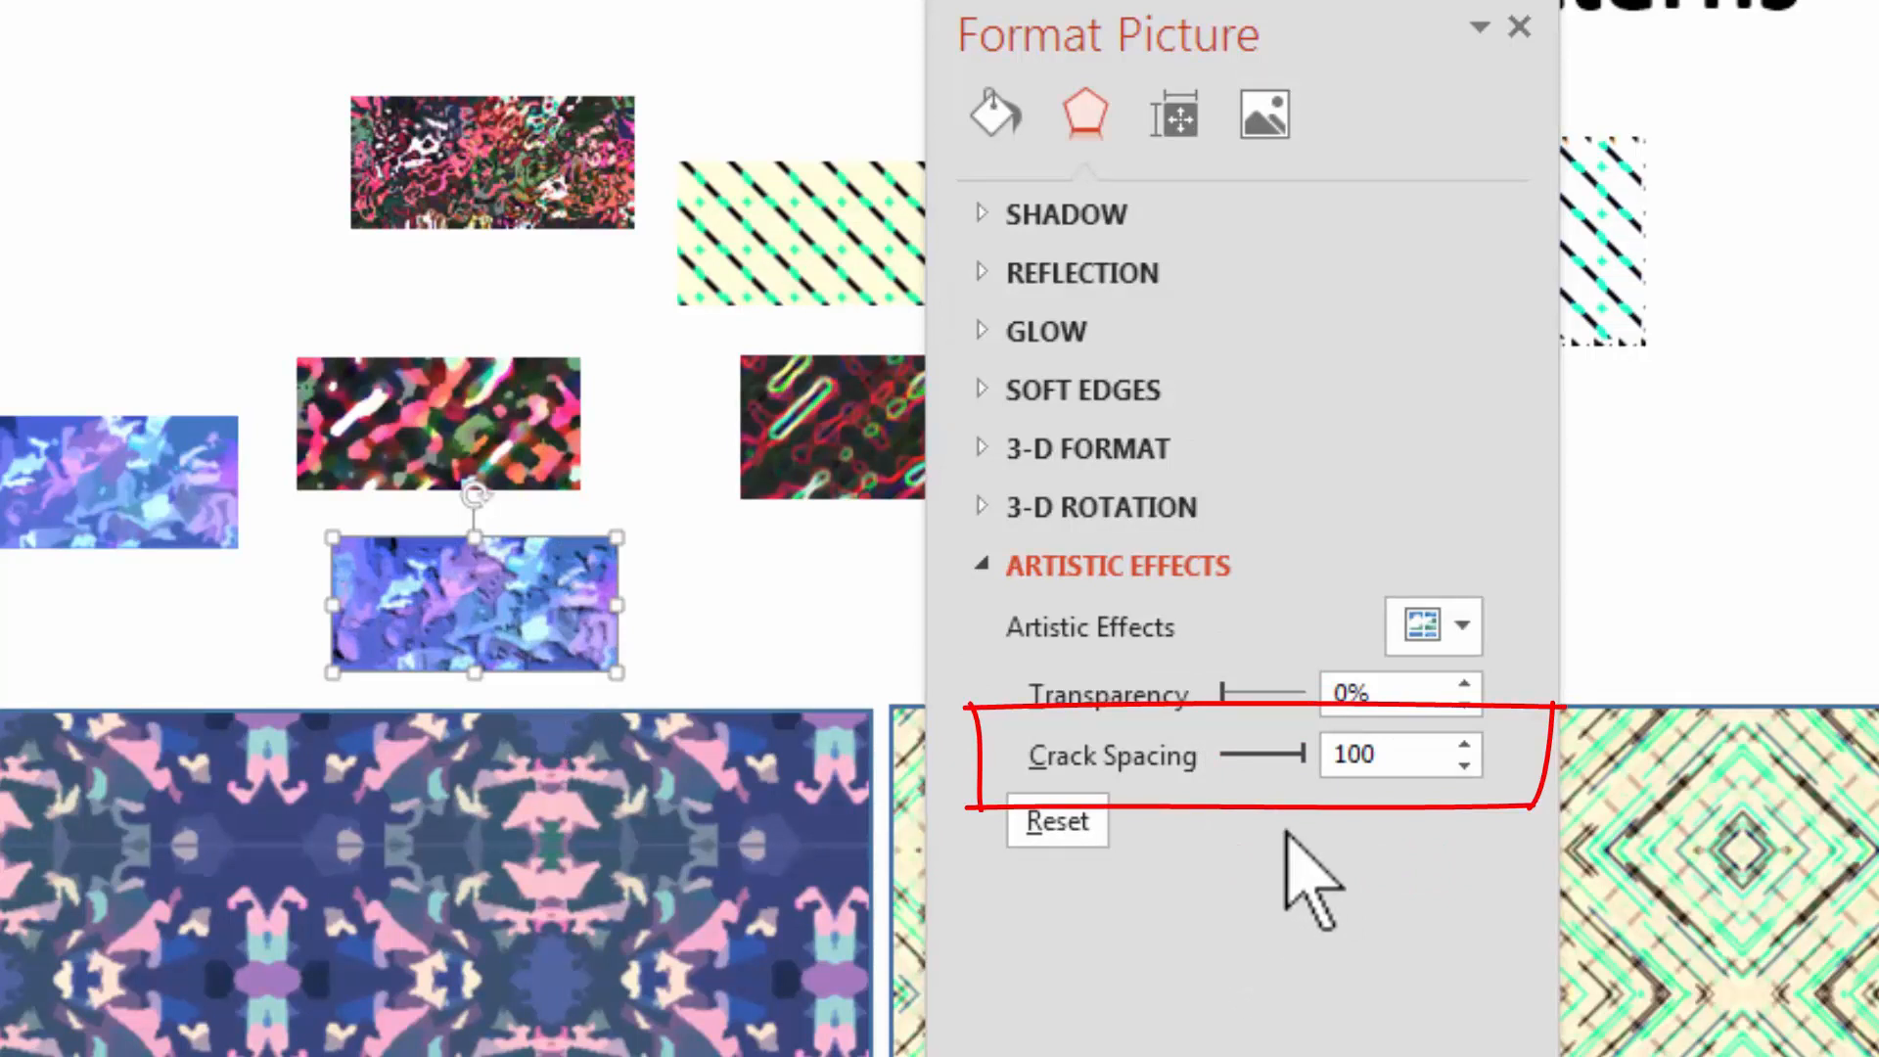
pyautogui.moveTo(1304, 754); pyautogui.dragTo(1223, 753)
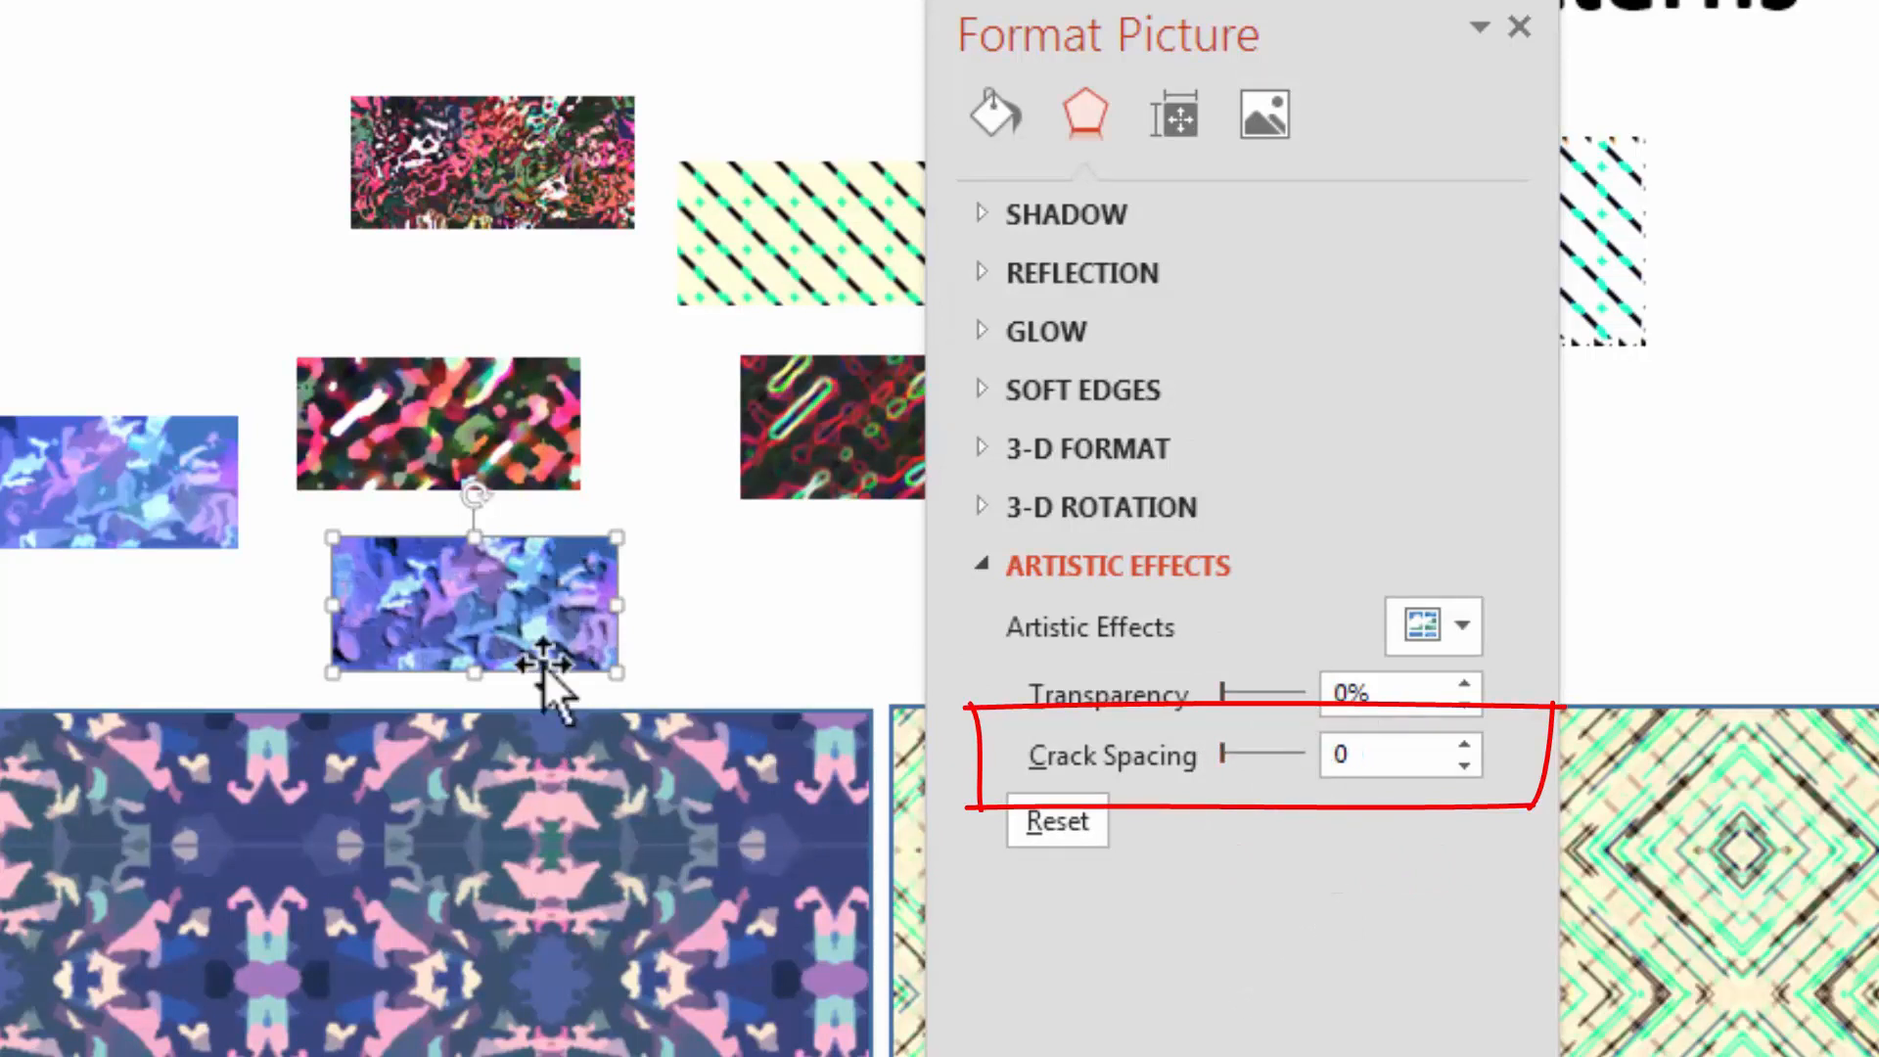
pyautogui.moveTo(391, 628); pyautogui.dragTo(396, 628)
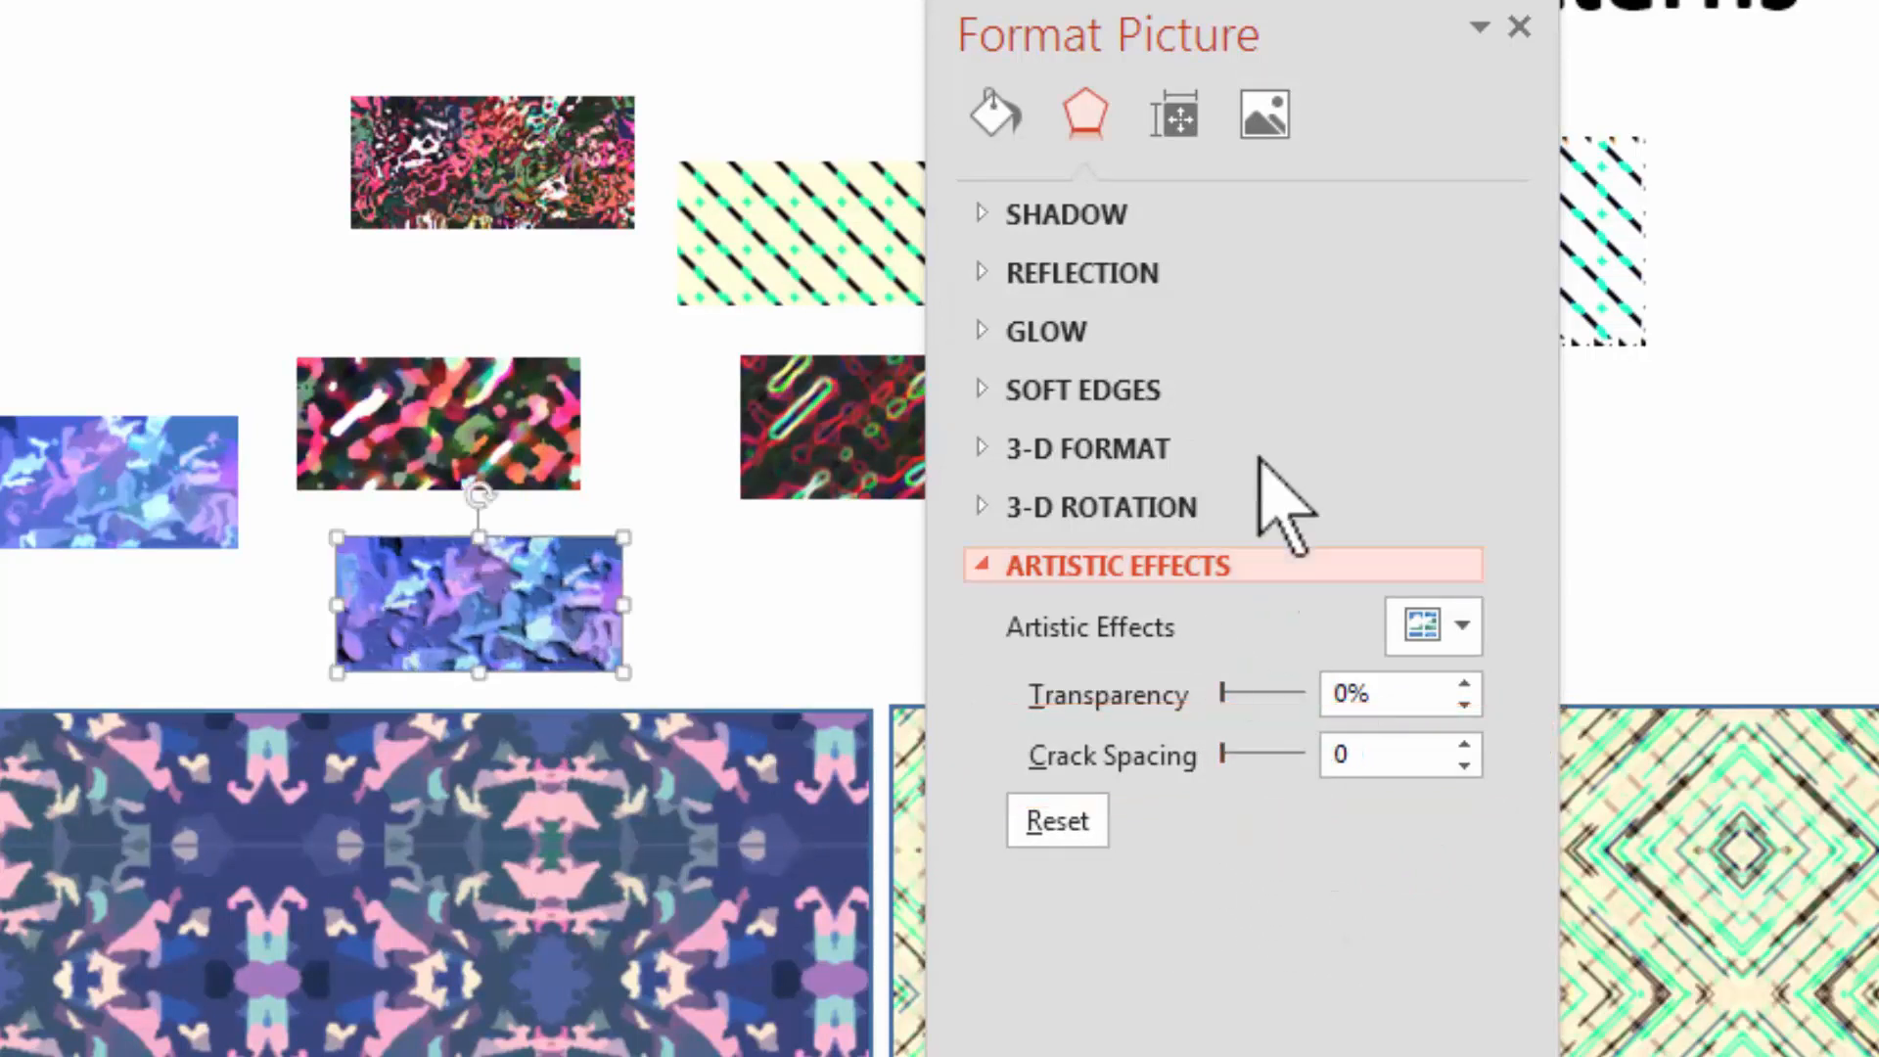
# Adjust the Cement tile to sharpness 39%, color temperature 10,224 and contrast 12%
pyautogui.click(1258, 119)
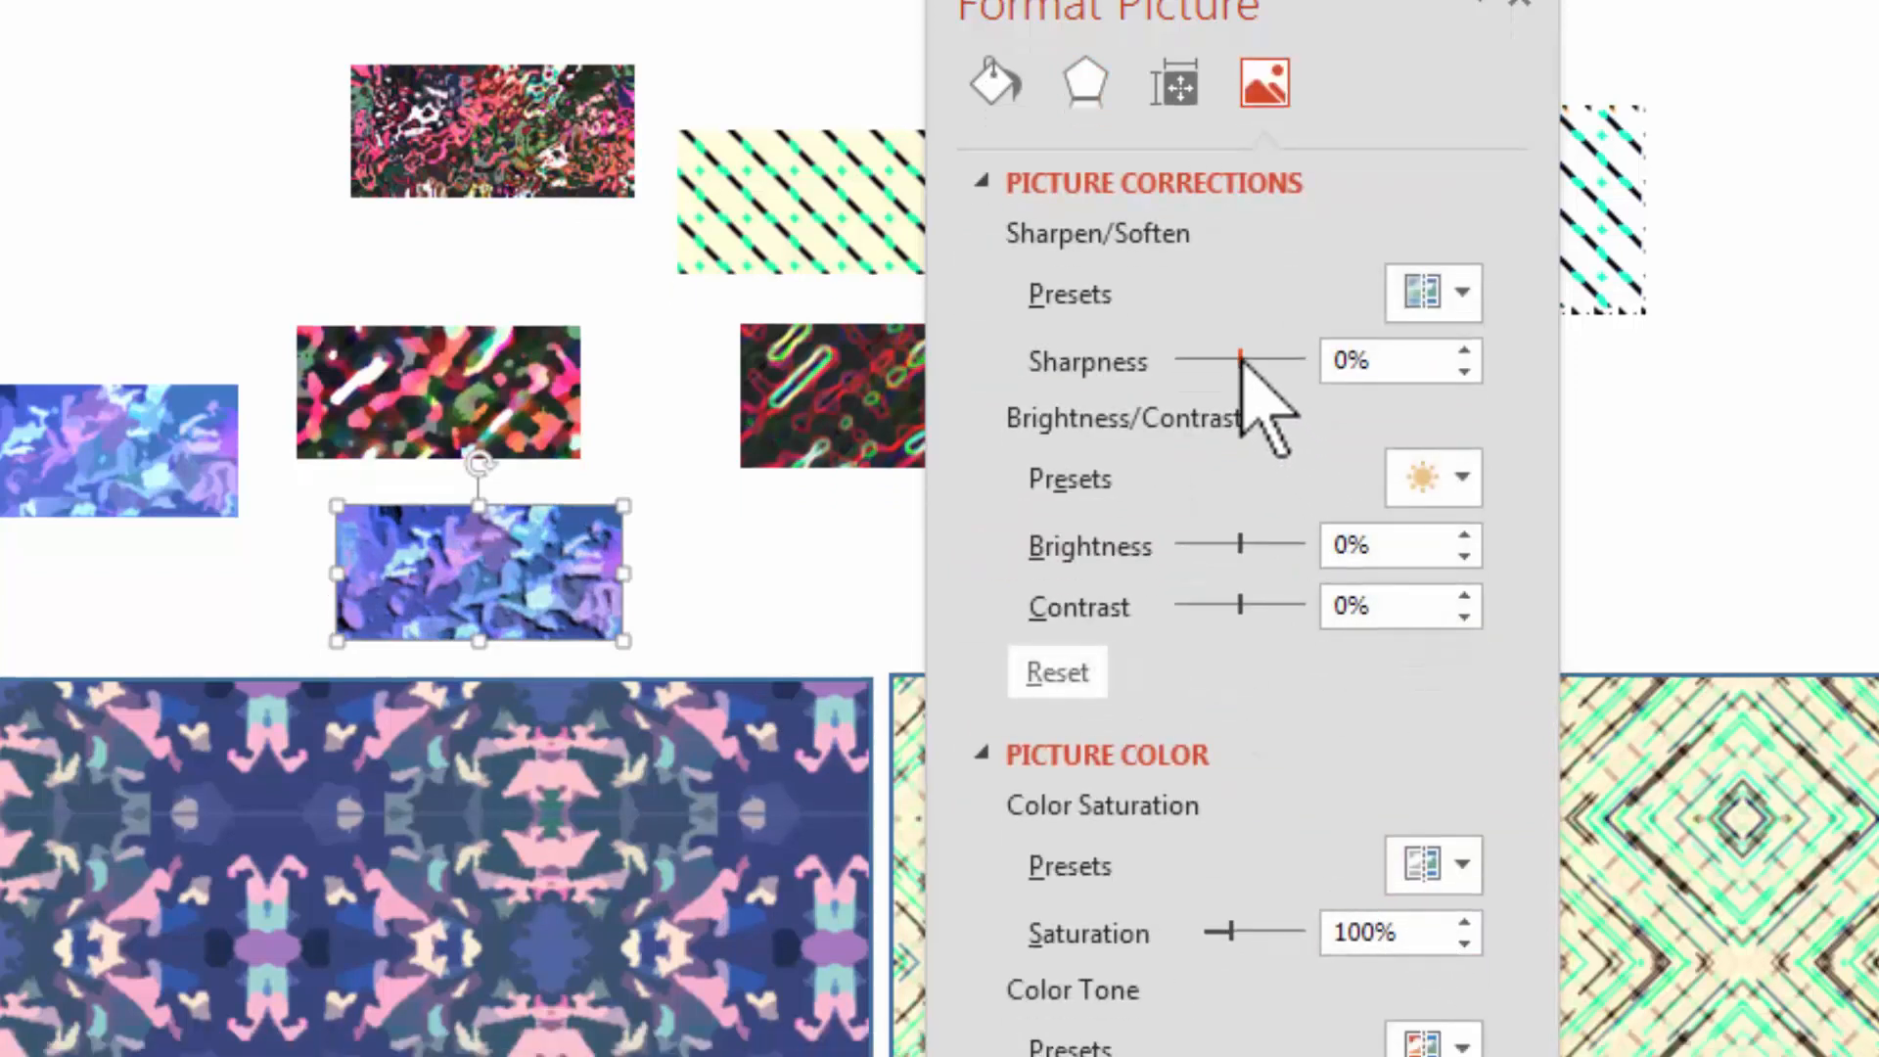
pyautogui.moveTo(1240, 390); pyautogui.dragTo(1267, 391)
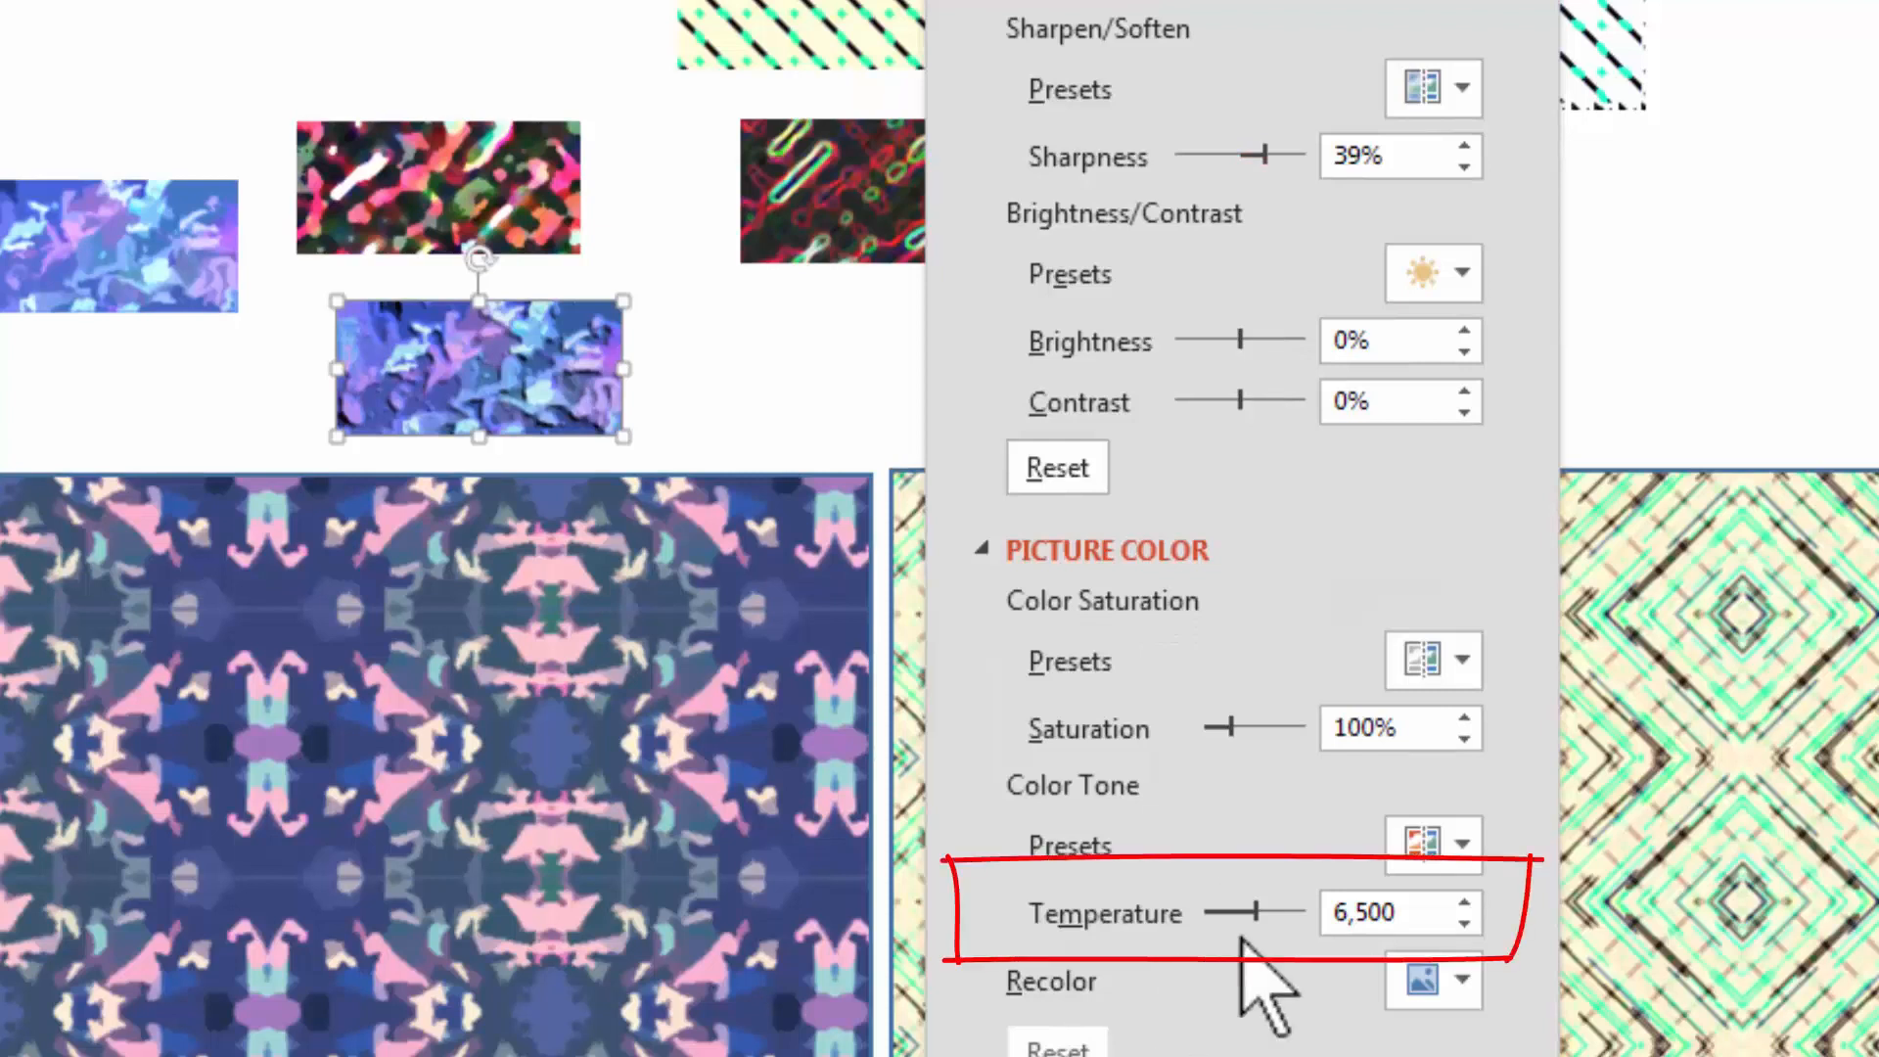
pyautogui.moveTo(1256, 913); pyautogui.dragTo(1290, 910)
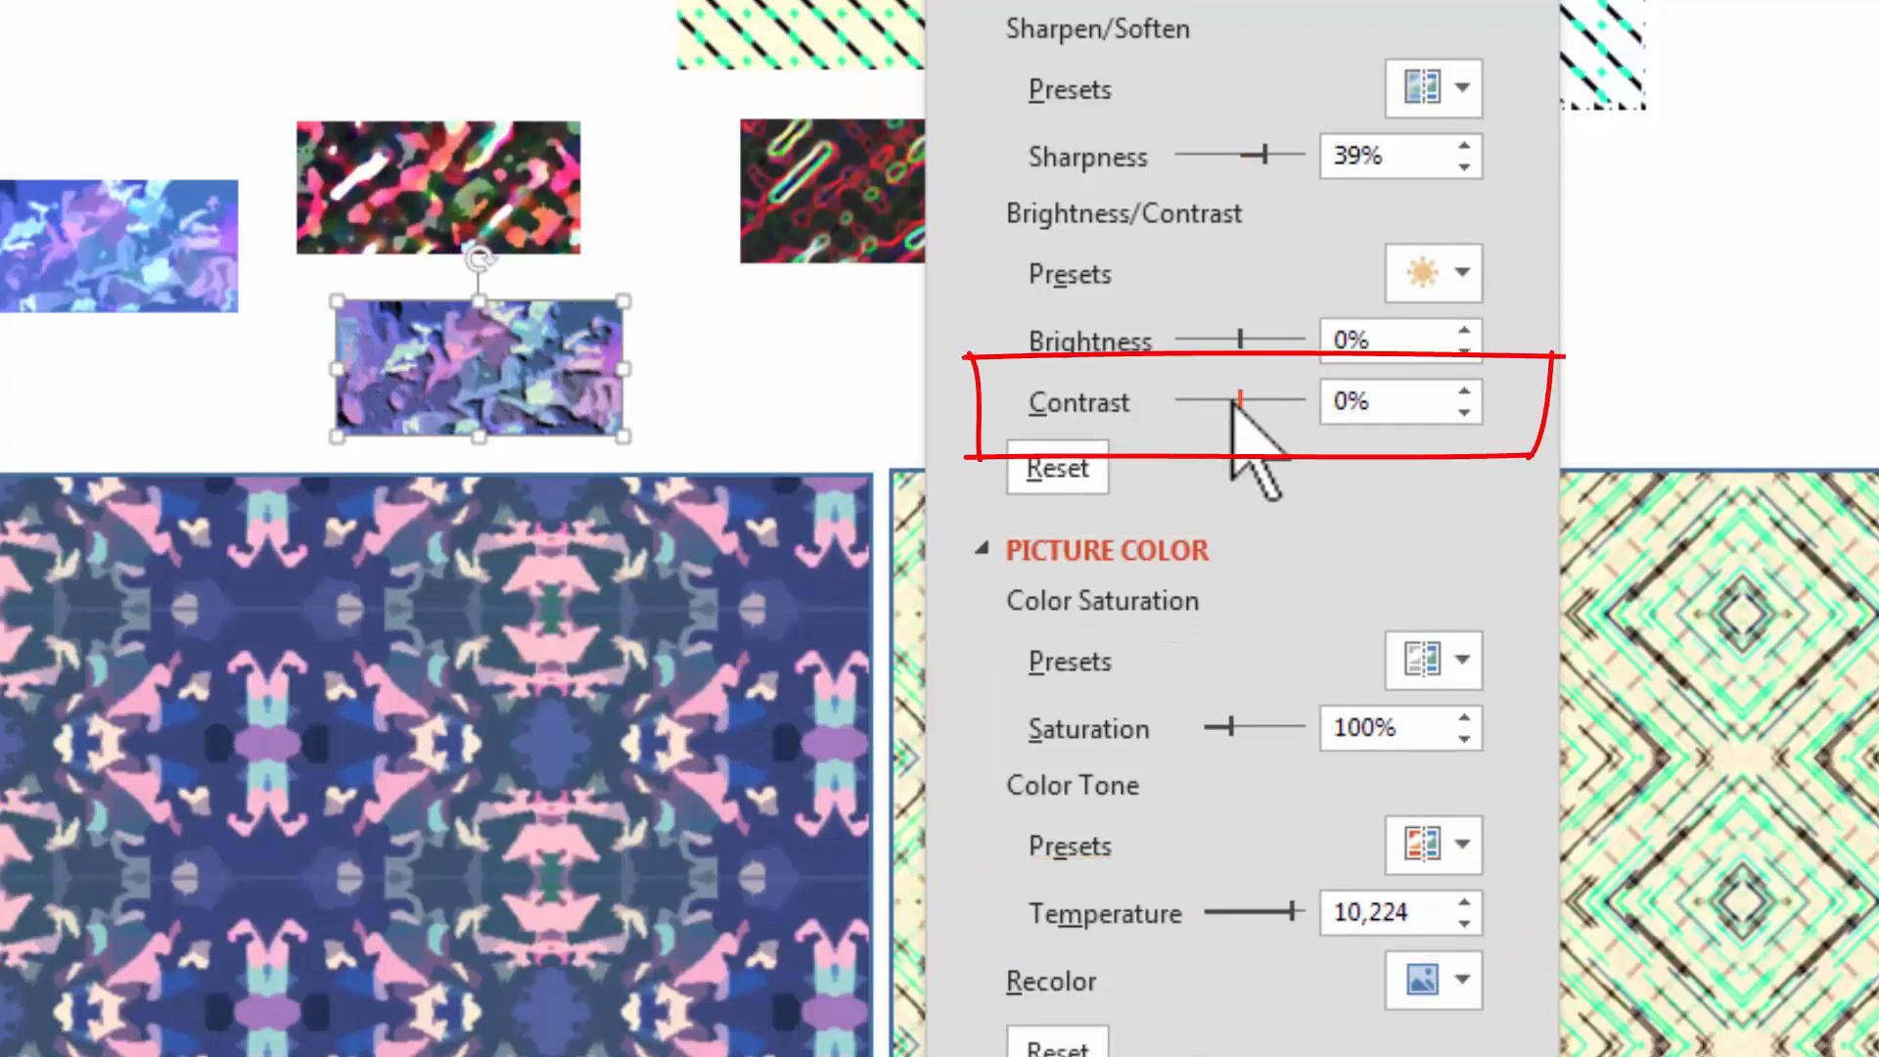
pyautogui.moveTo(1238, 400); pyautogui.dragTo(1249, 400)
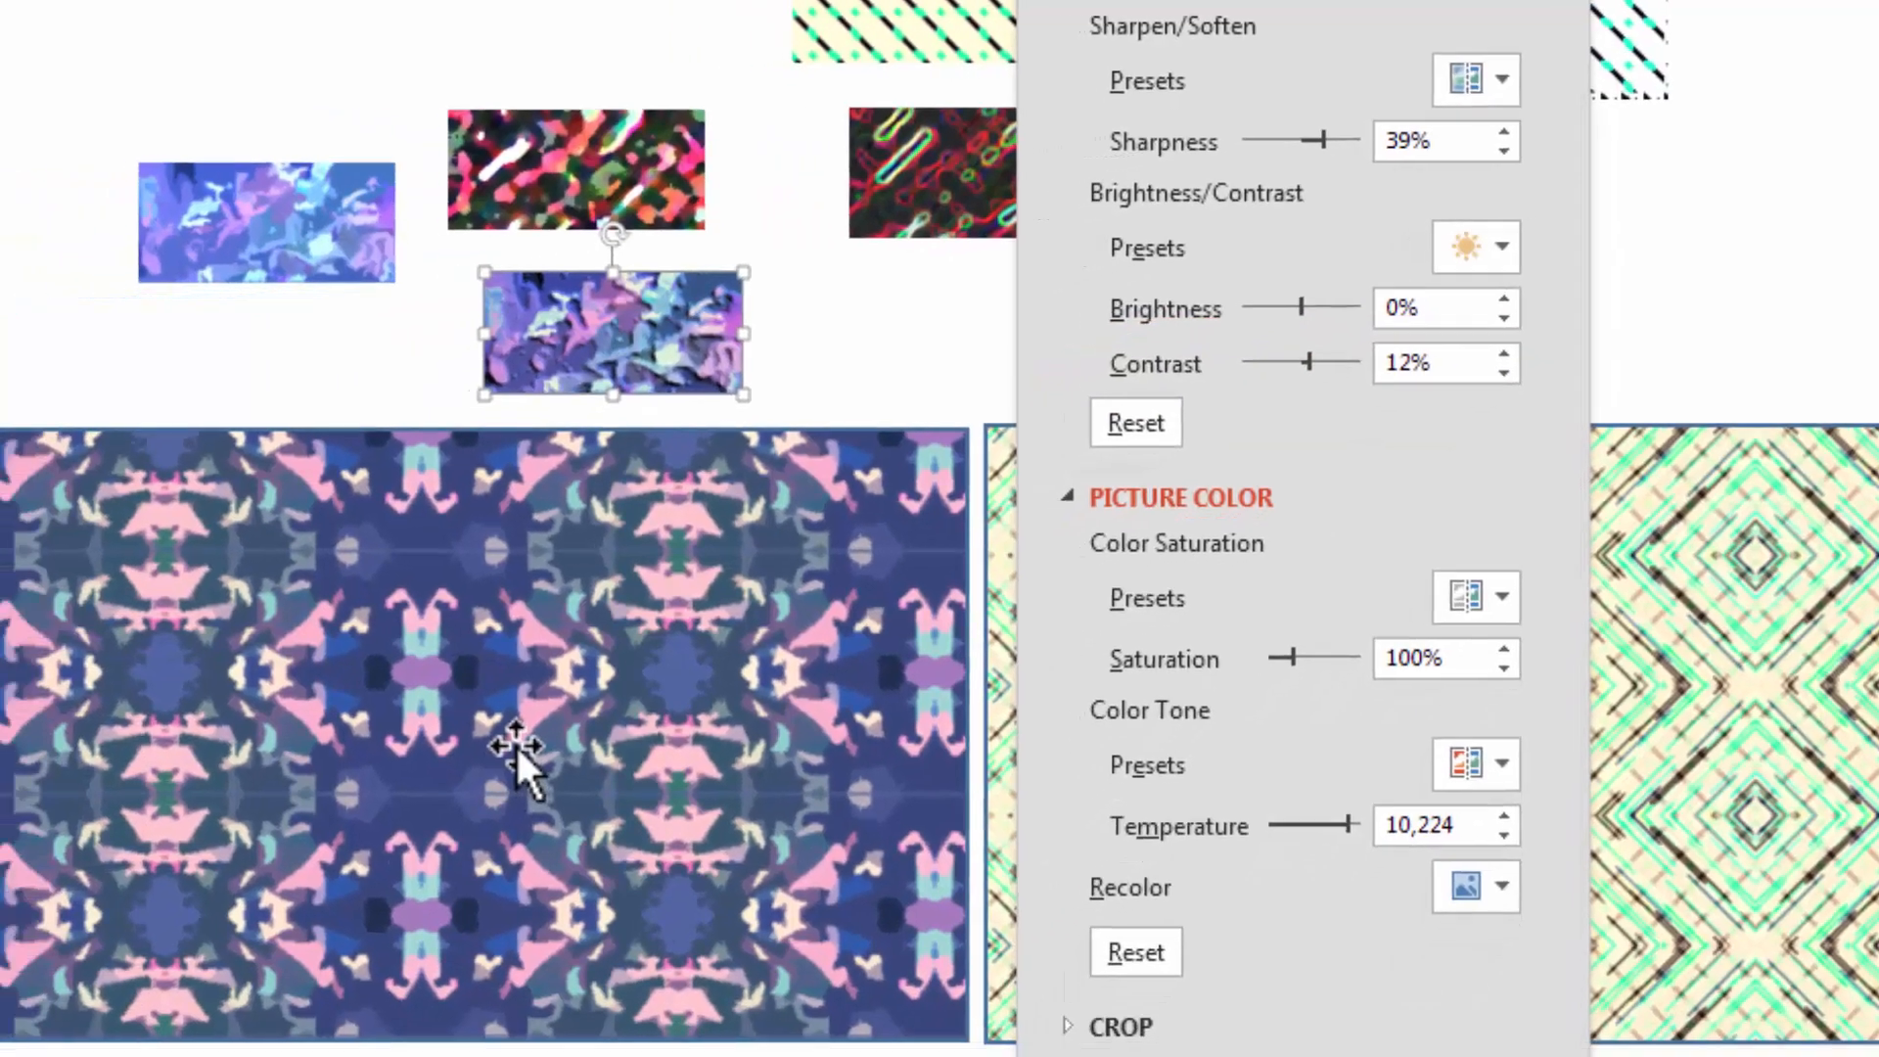
# Fill the left rectangle with the Cement tile from the clipboard and tile it as texture
pyautogui.click(372, 827)
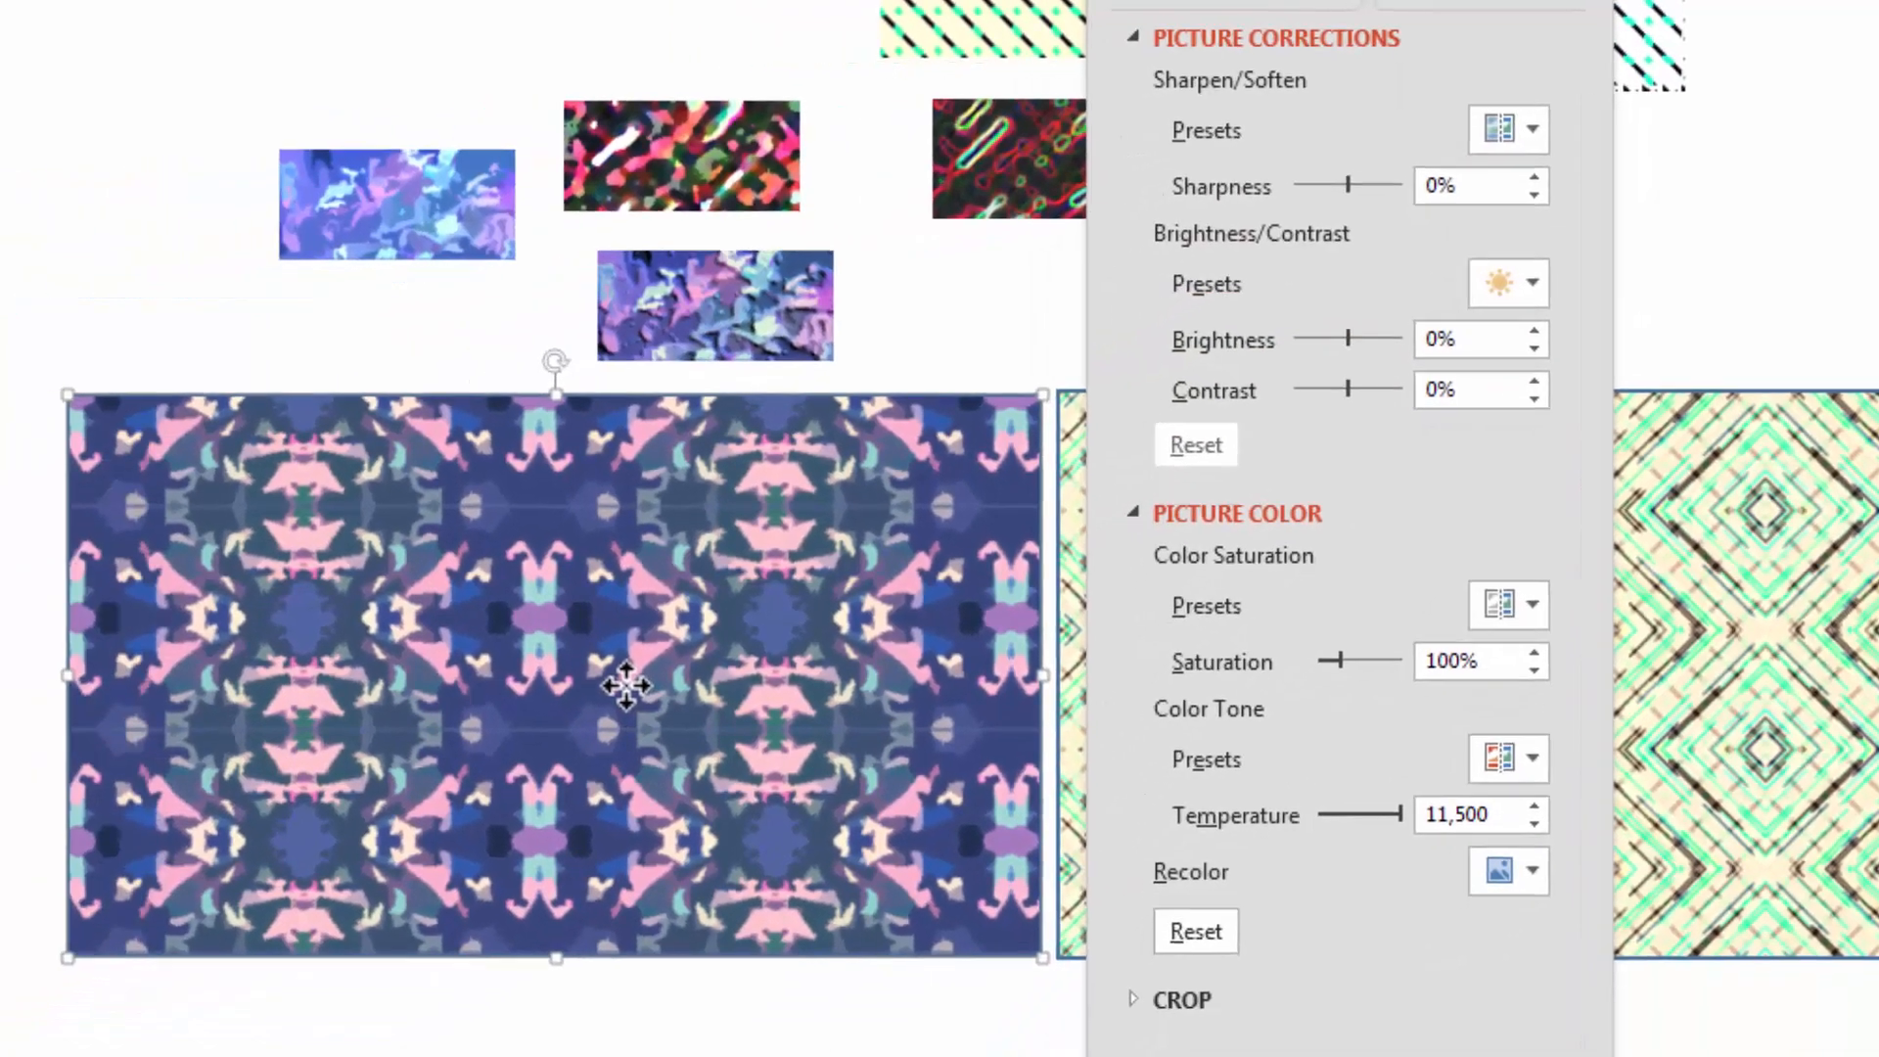
pyautogui.click(1158, 8)
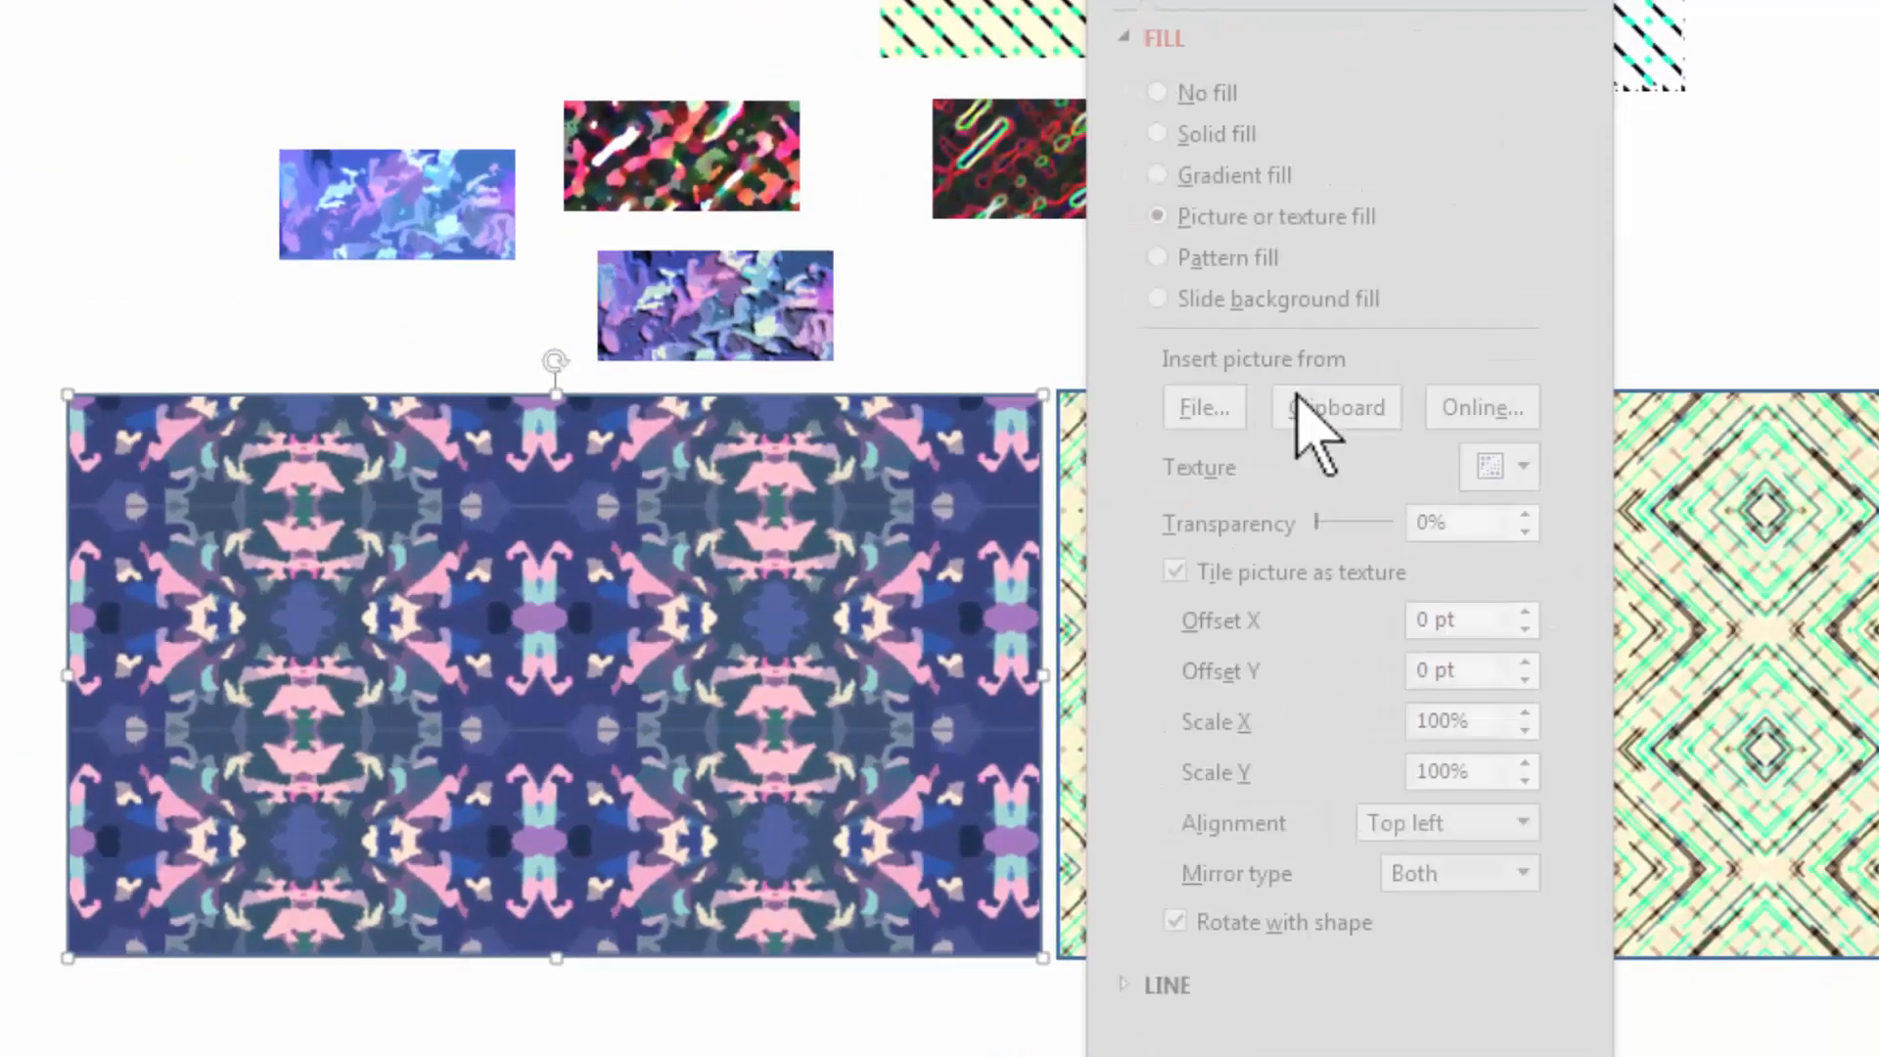
pyautogui.click(1334, 408)
pyautogui.click(1184, 572)
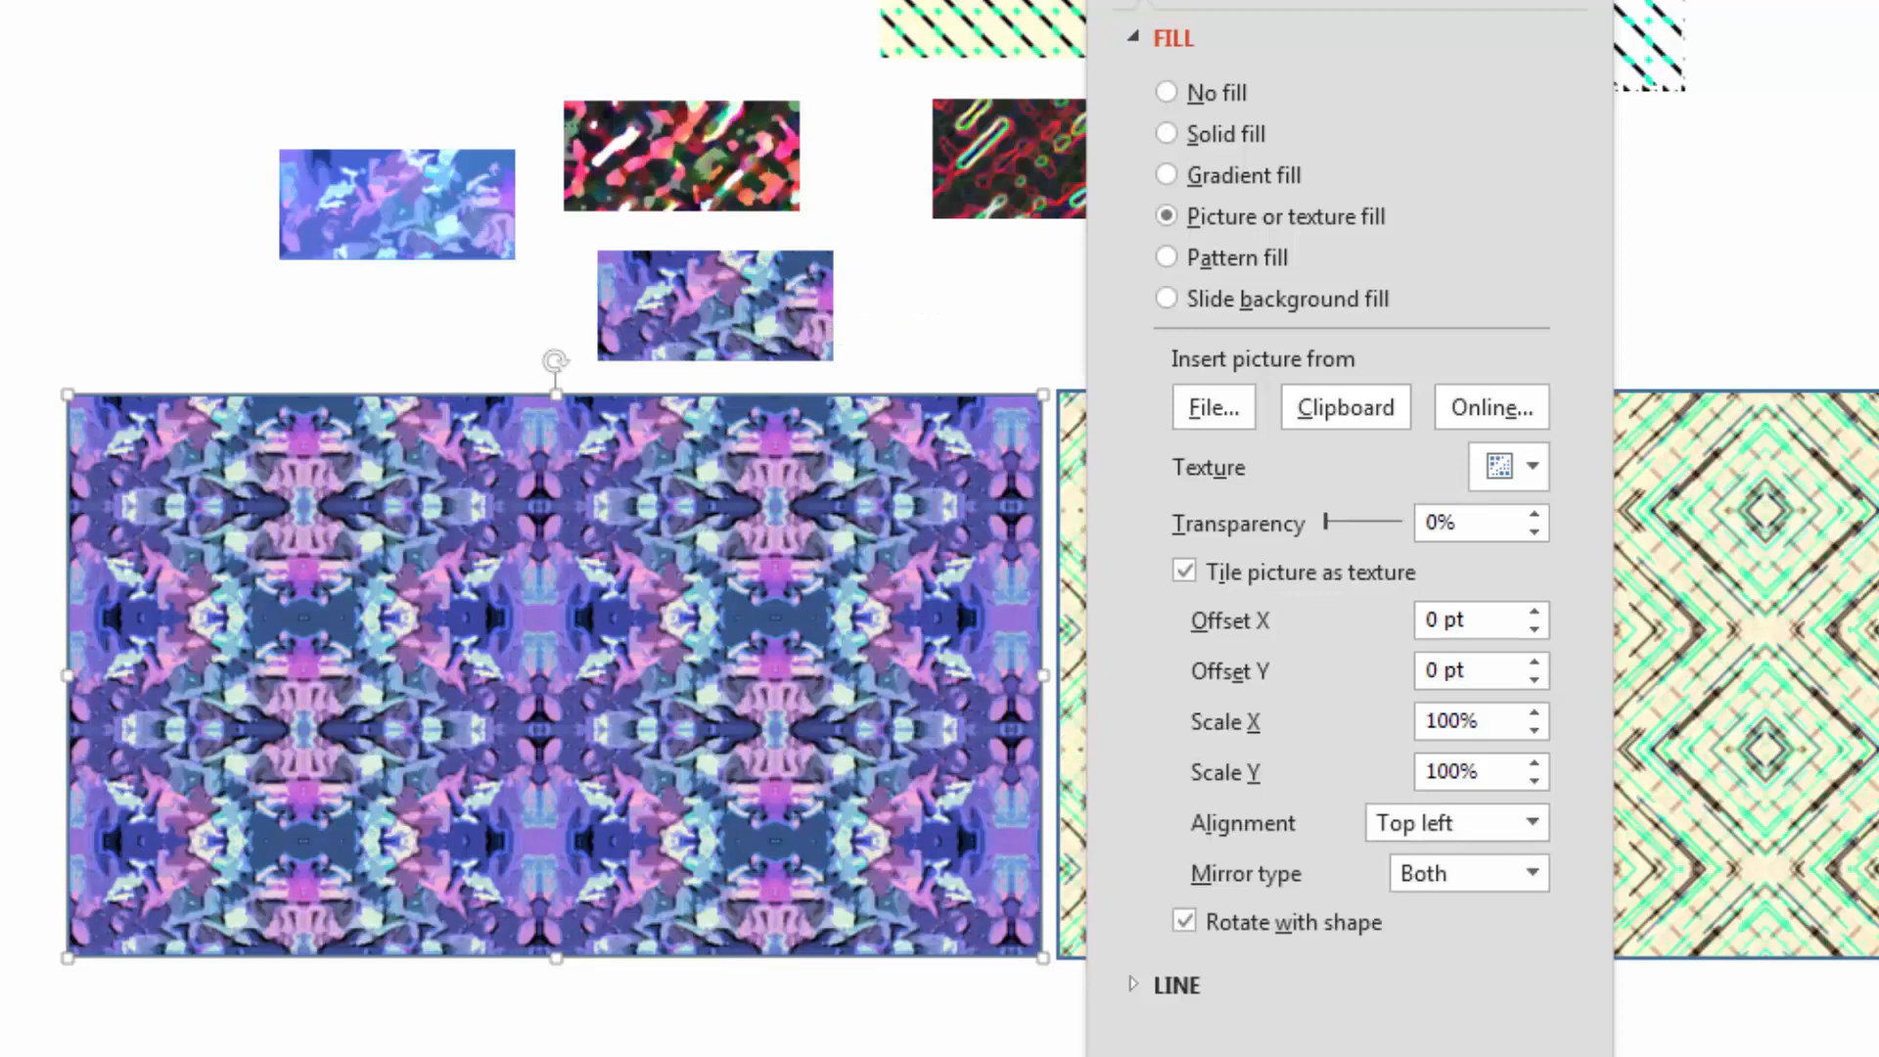
# Fill the word TEXT with the Cement tile from the clipboard and tile the picture as texture
pyautogui.click(642, 314)
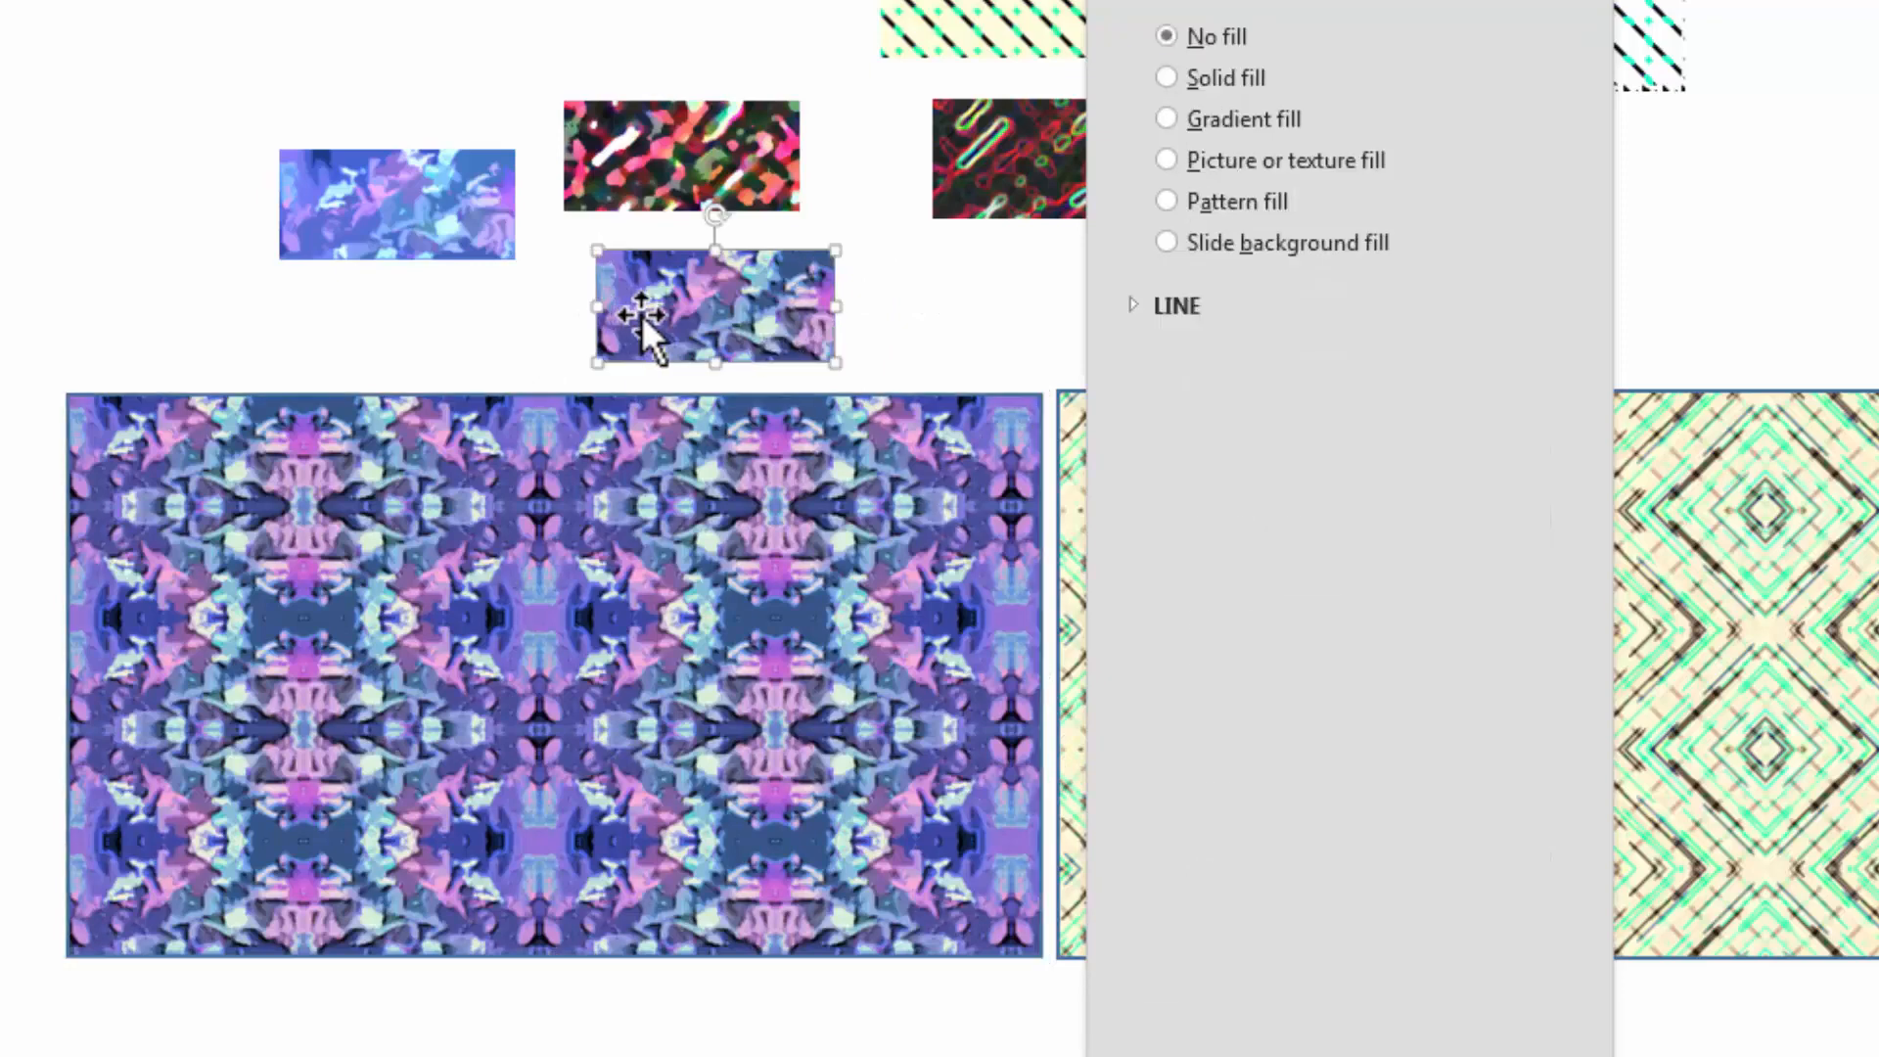
pyautogui.click(1683, 577)
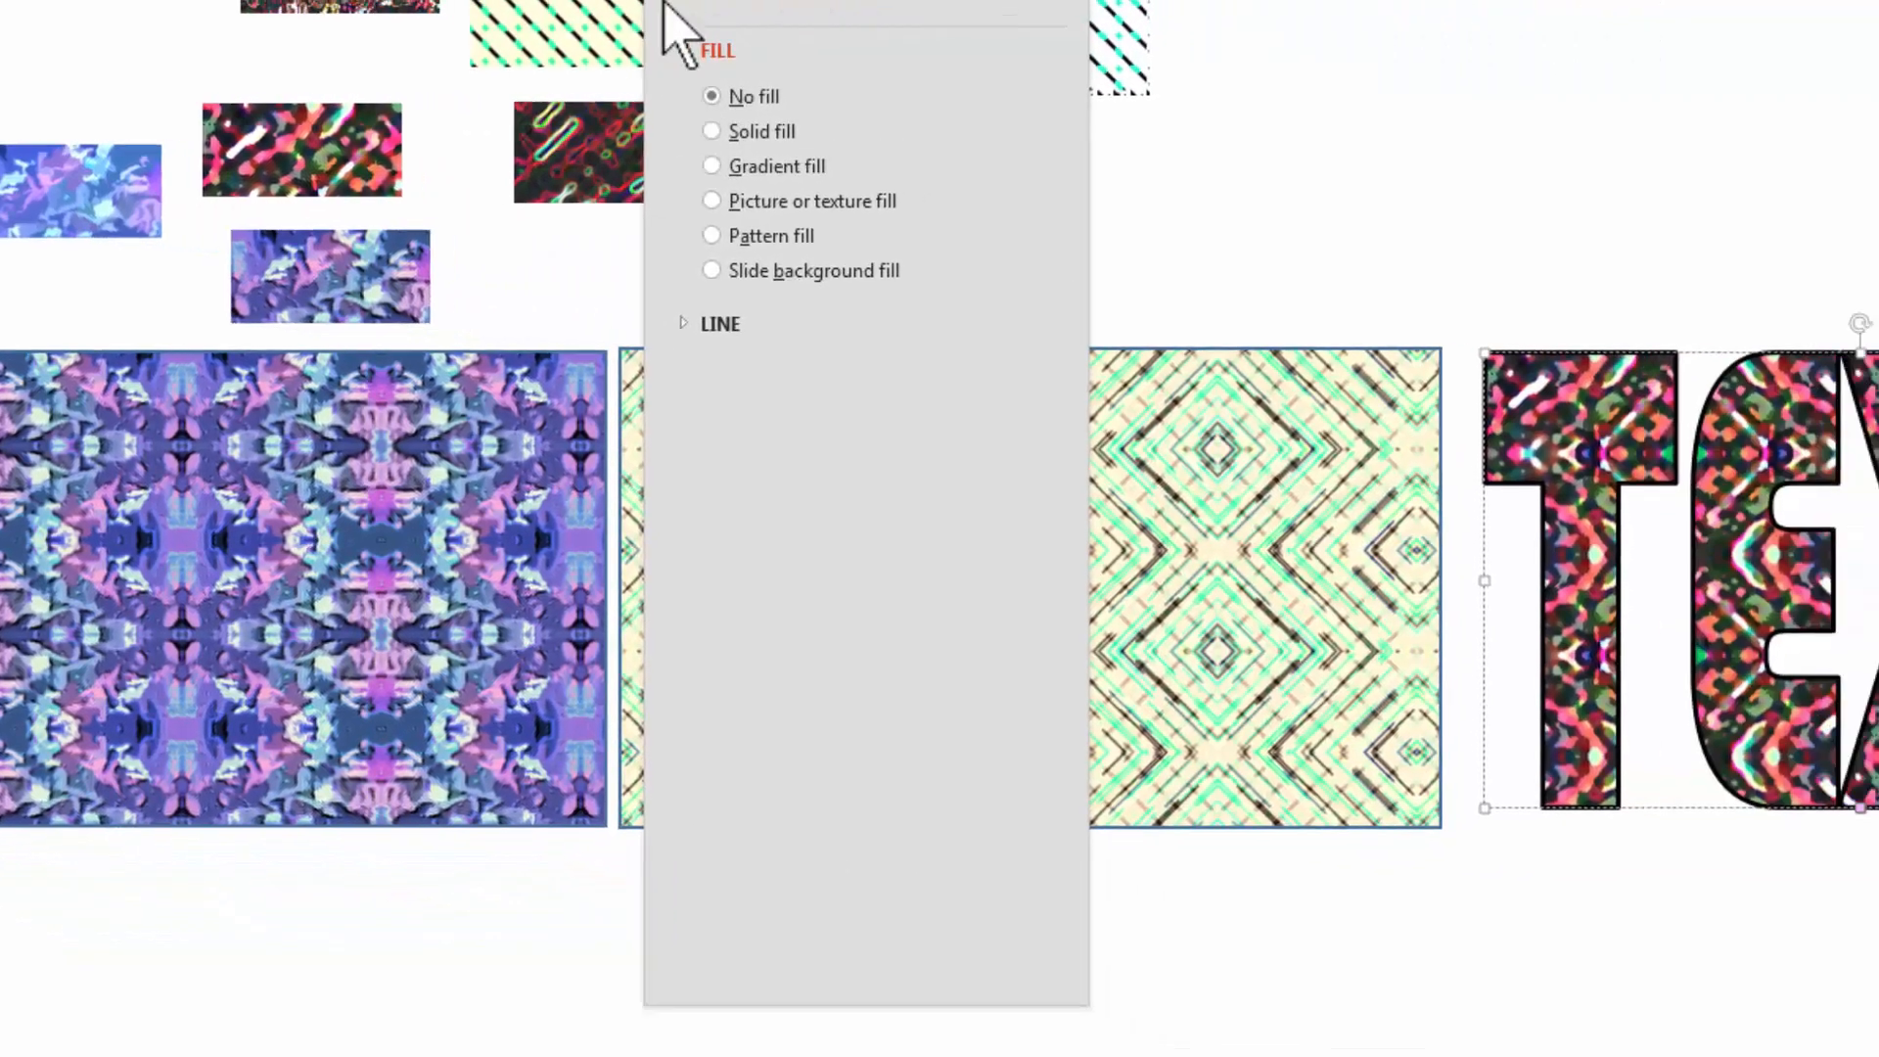
pyautogui.click(666, 3)
pyautogui.click(469, 4)
pyautogui.click(646, 306)
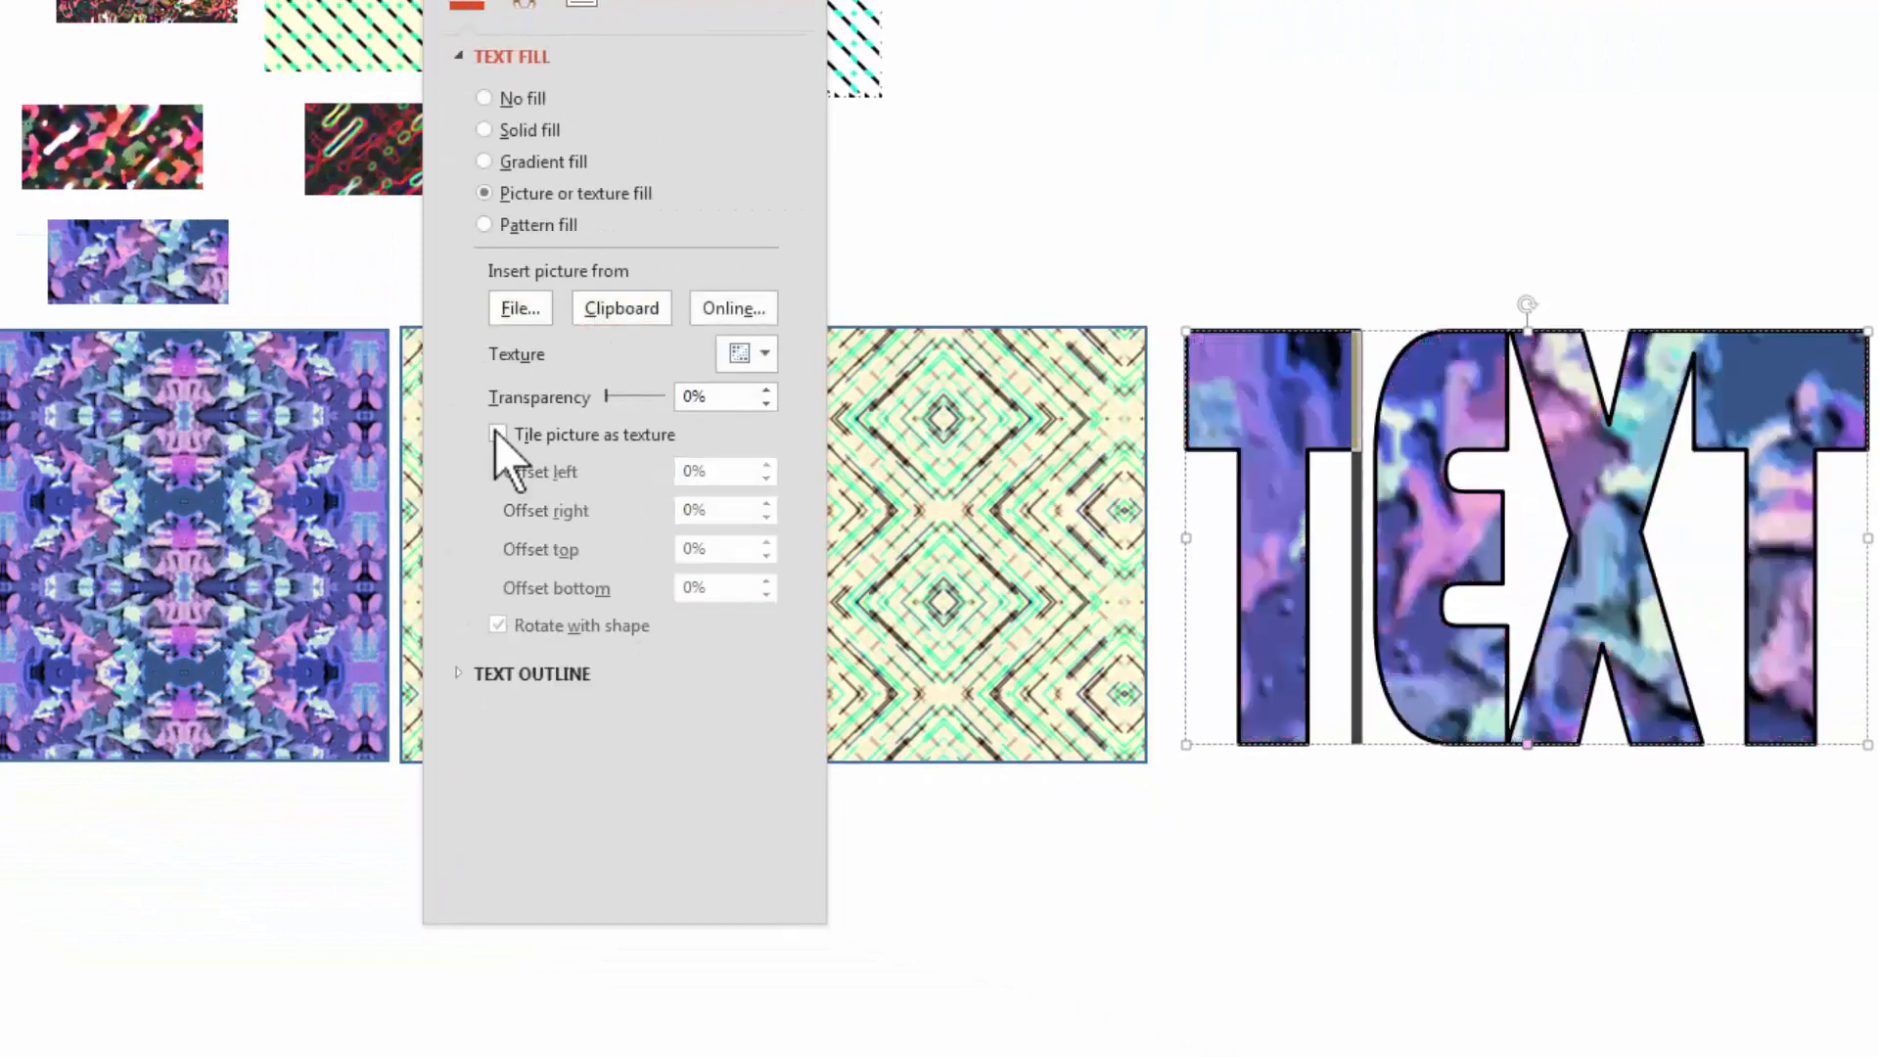
pyautogui.click(496, 432)
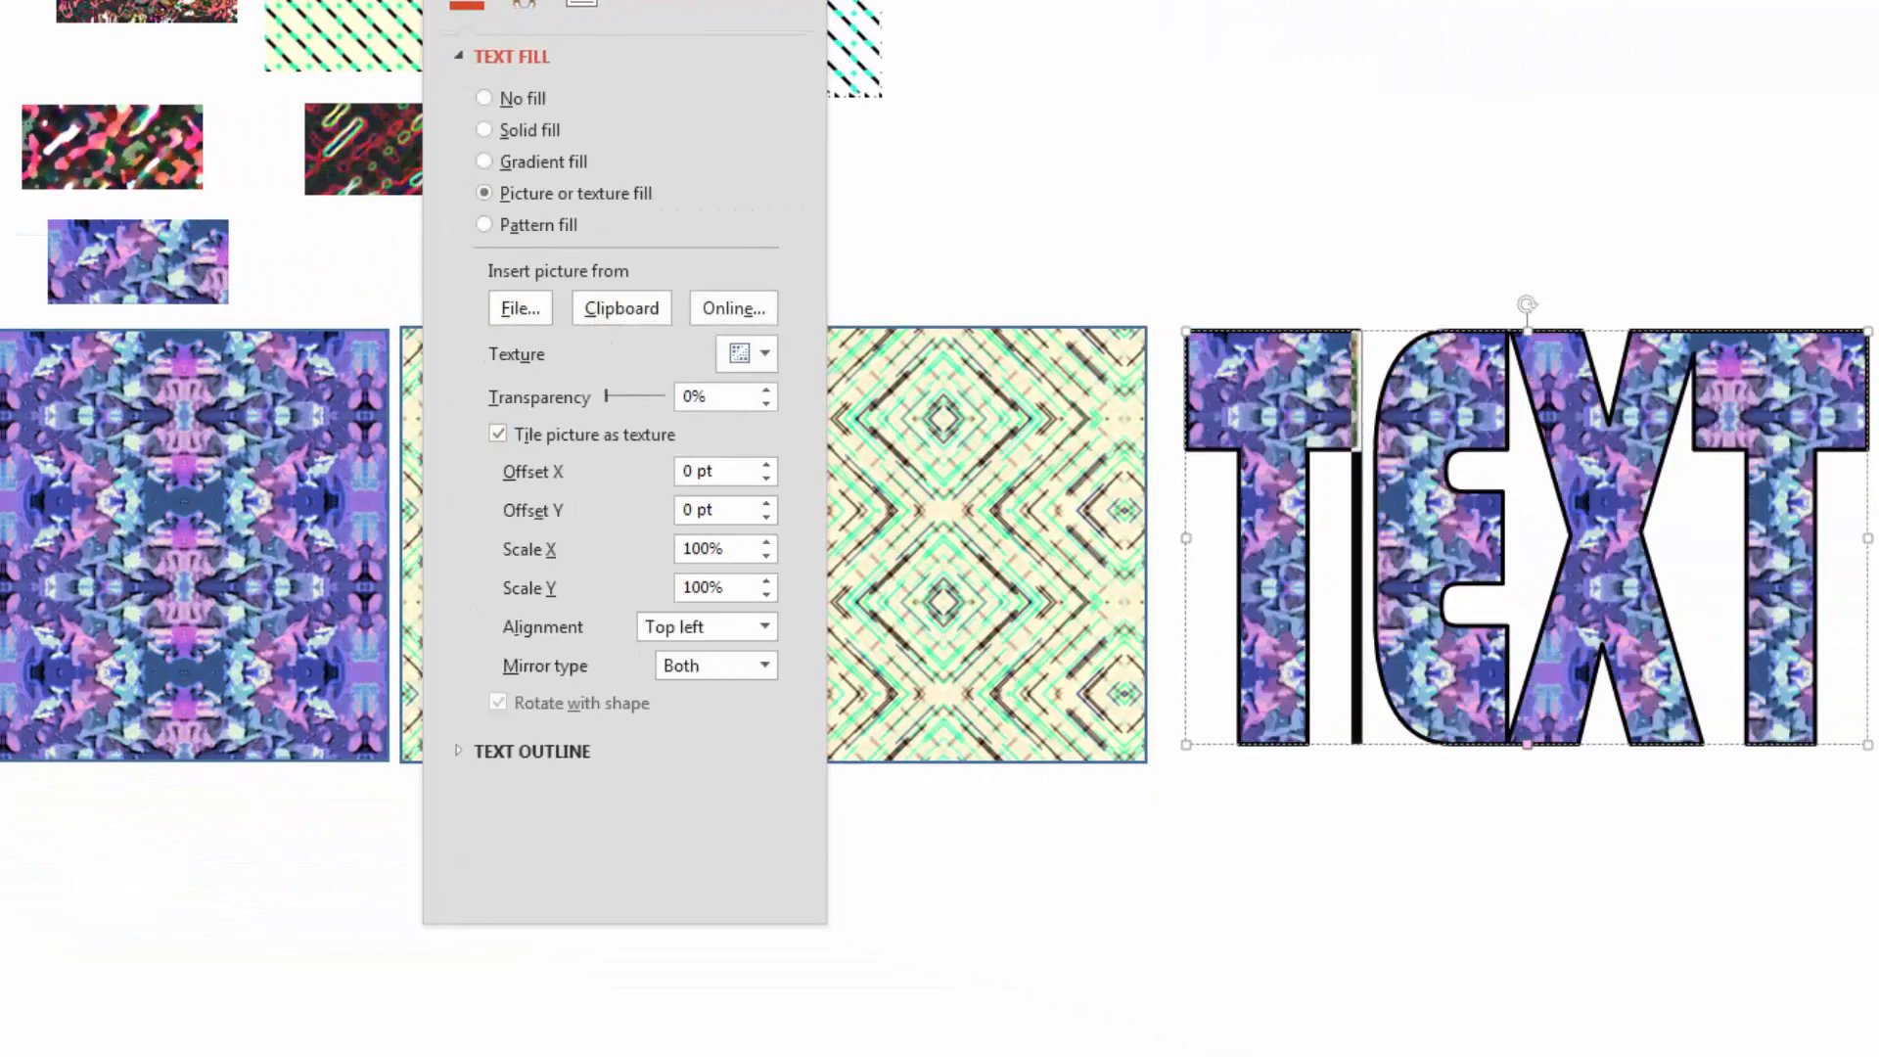
# Move the Cement tile above the light blue Cutout tile and rotate it a quarter turn counterclockwise
pyautogui.moveTo(587, 1); pyautogui.dragTo(1119, 0)
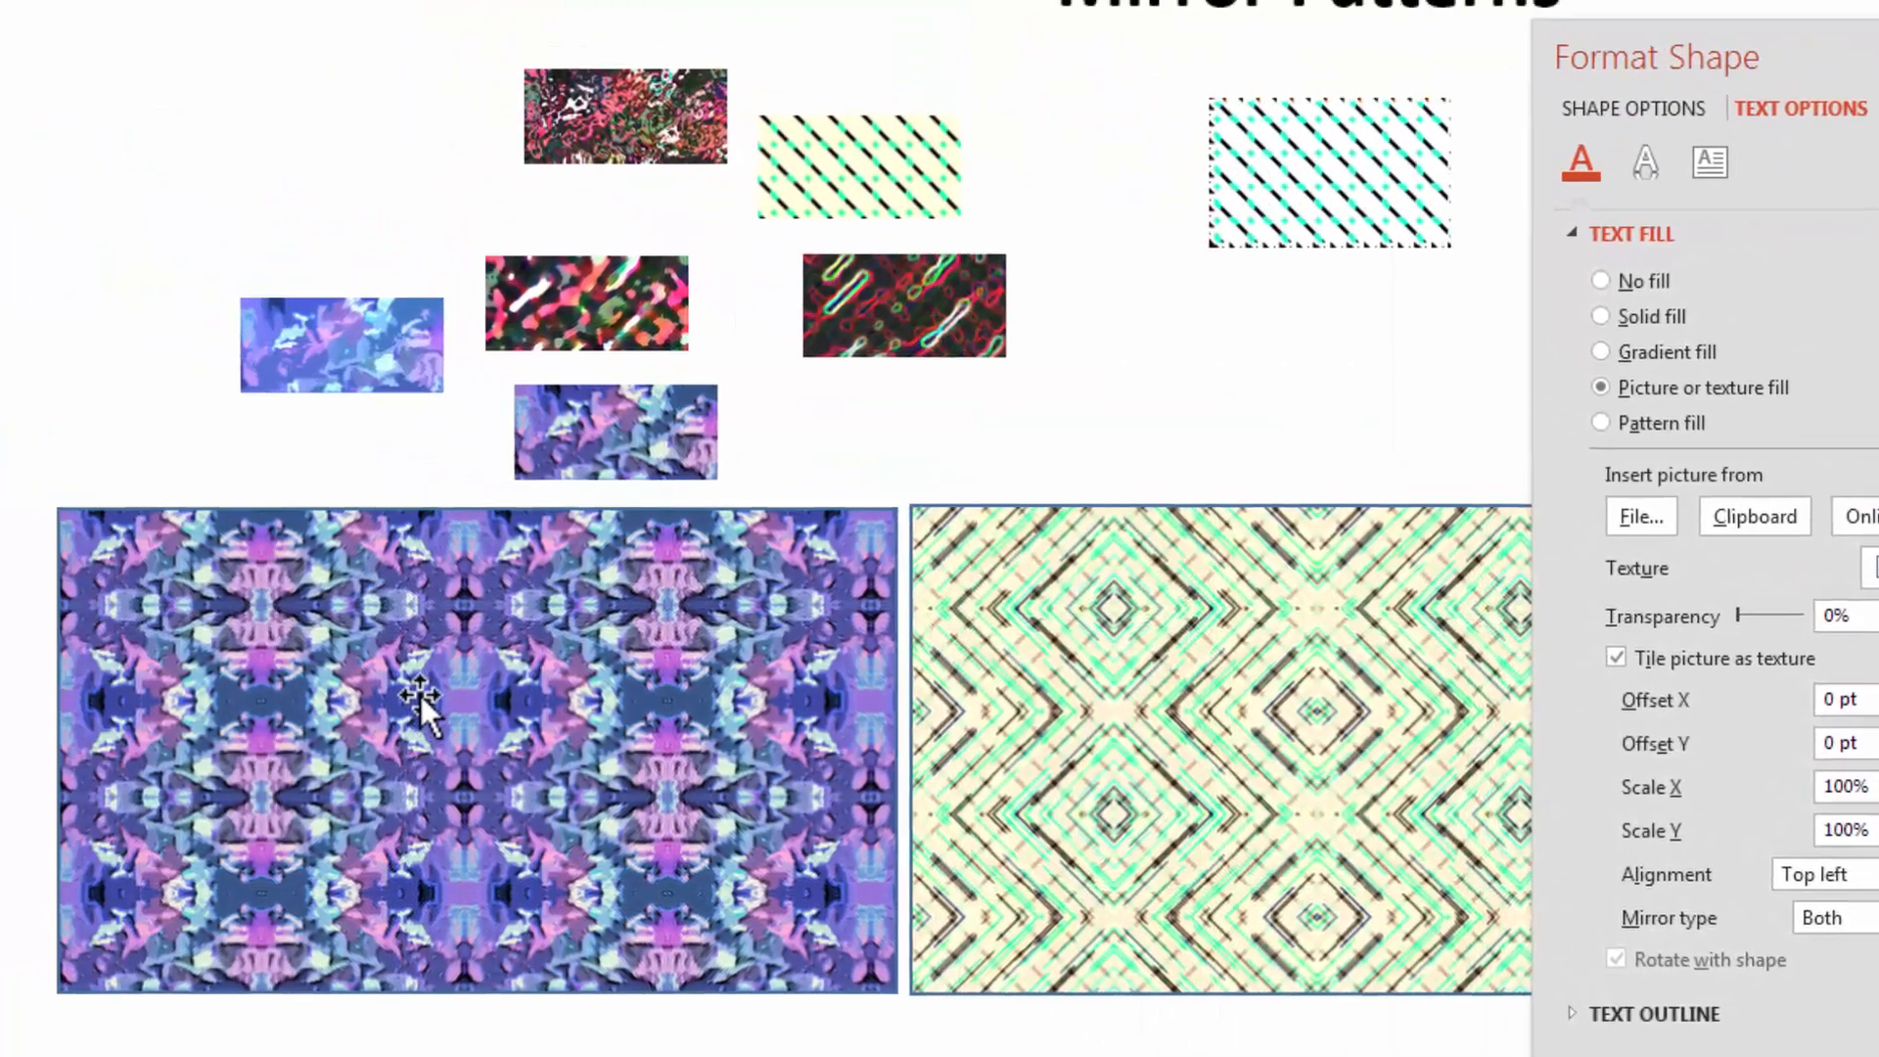
pyautogui.click(559, 451)
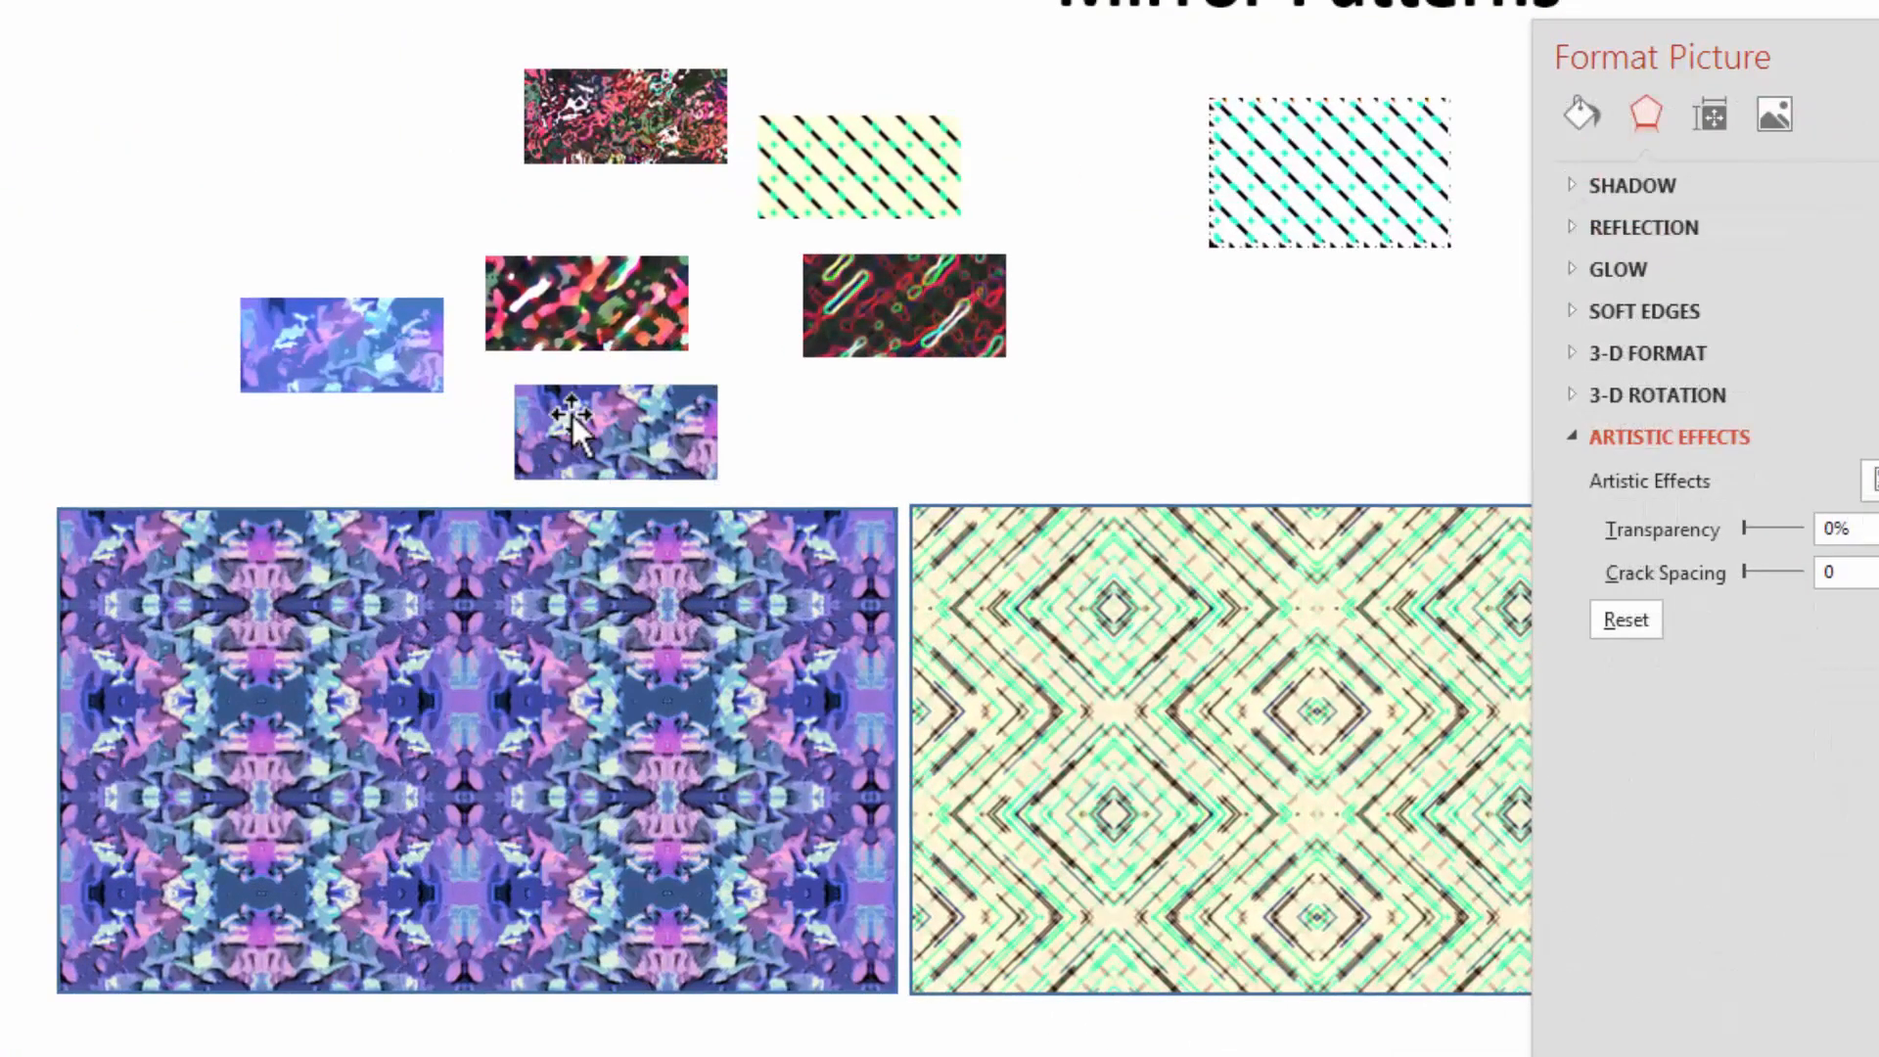
pyautogui.moveTo(553, 421); pyautogui.dragTo(300, 158)
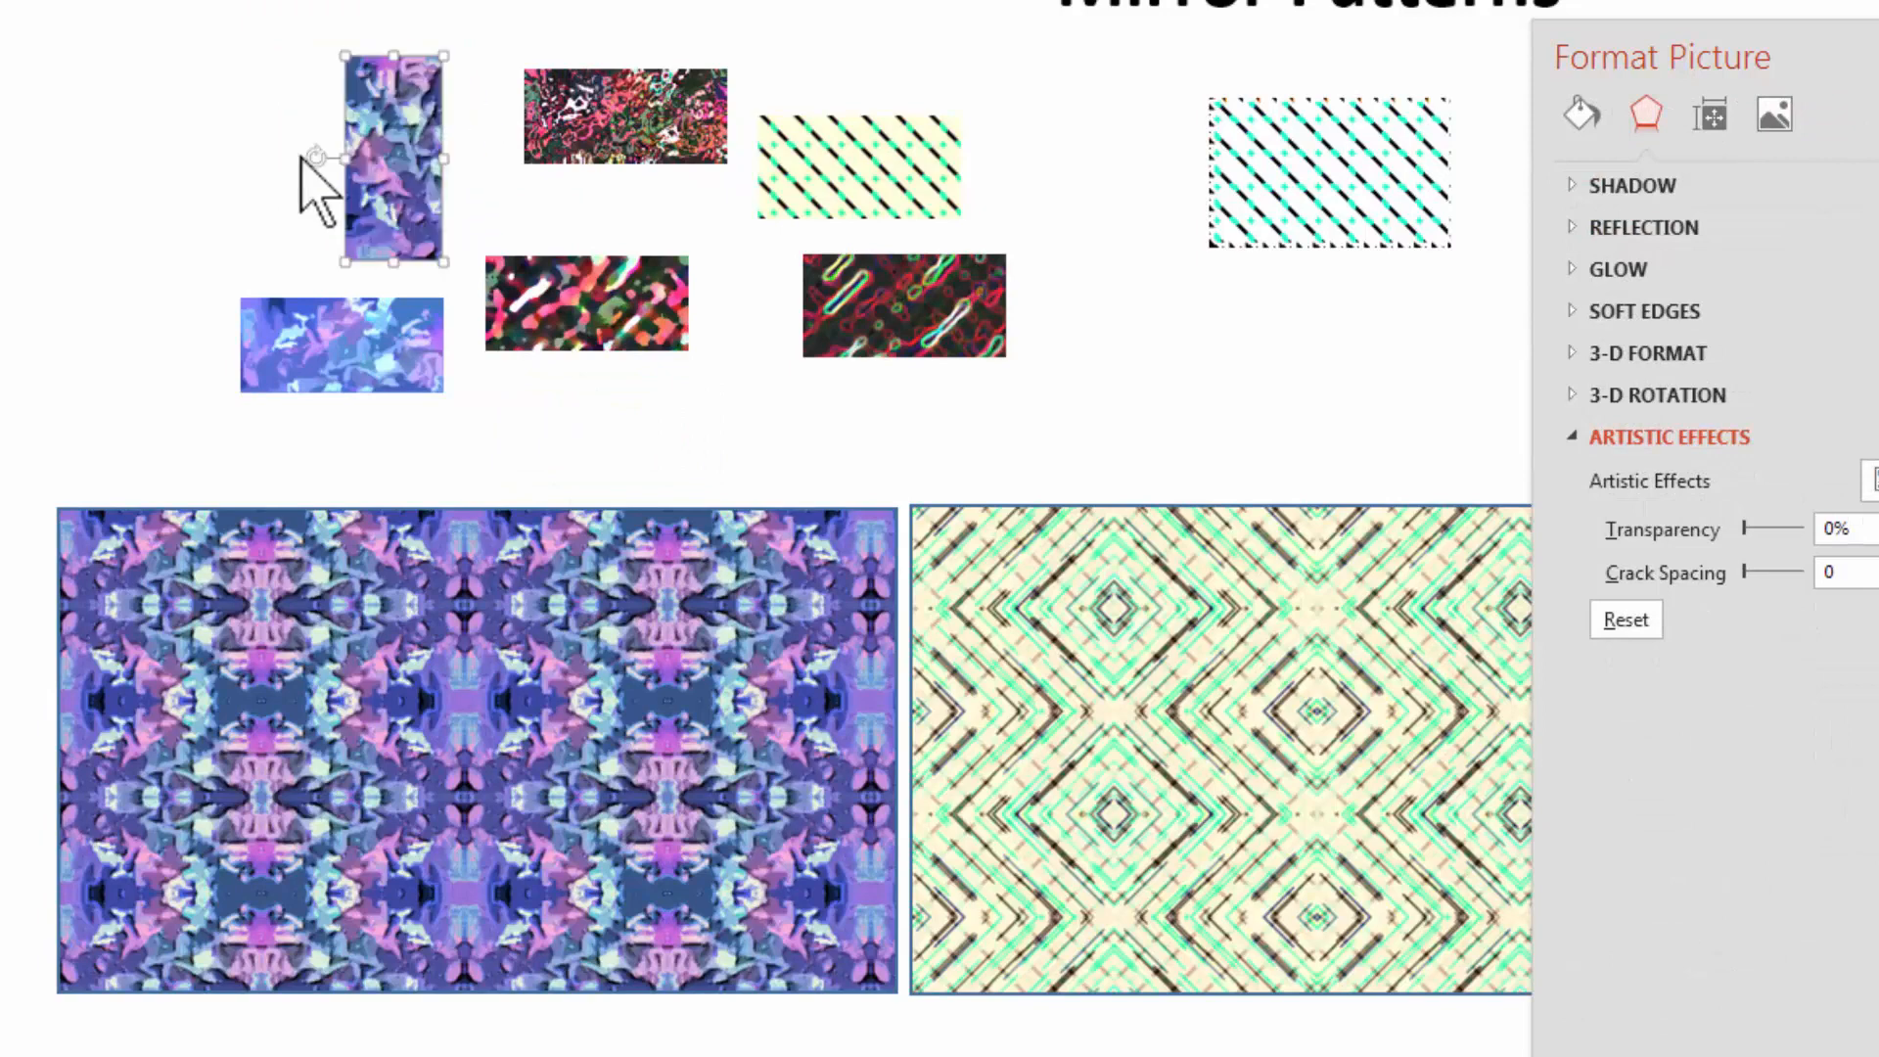
# Refill the left rectangle with the rotated Cement tile from the clipboard, tiled as texture
pyautogui.click(311, 586)
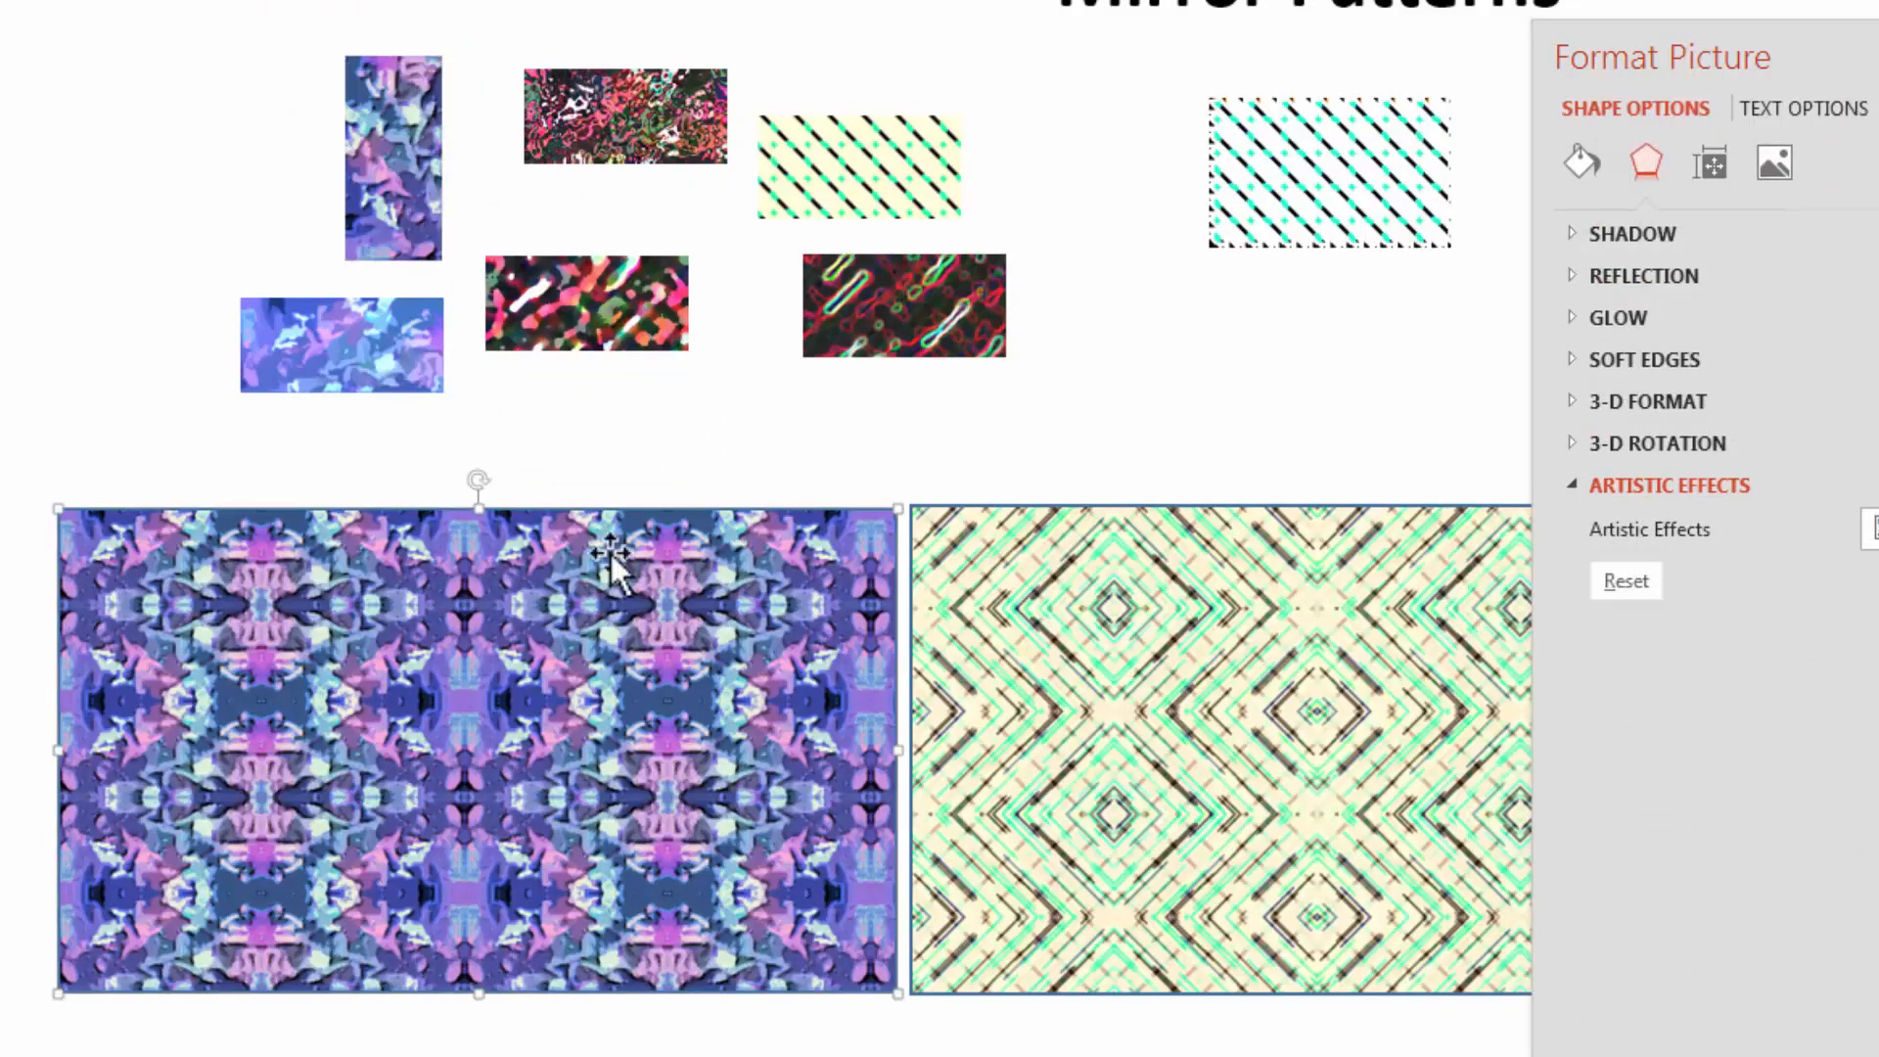
pyautogui.click(1582, 162)
pyautogui.click(1616, 693)
pyautogui.click(1616, 694)
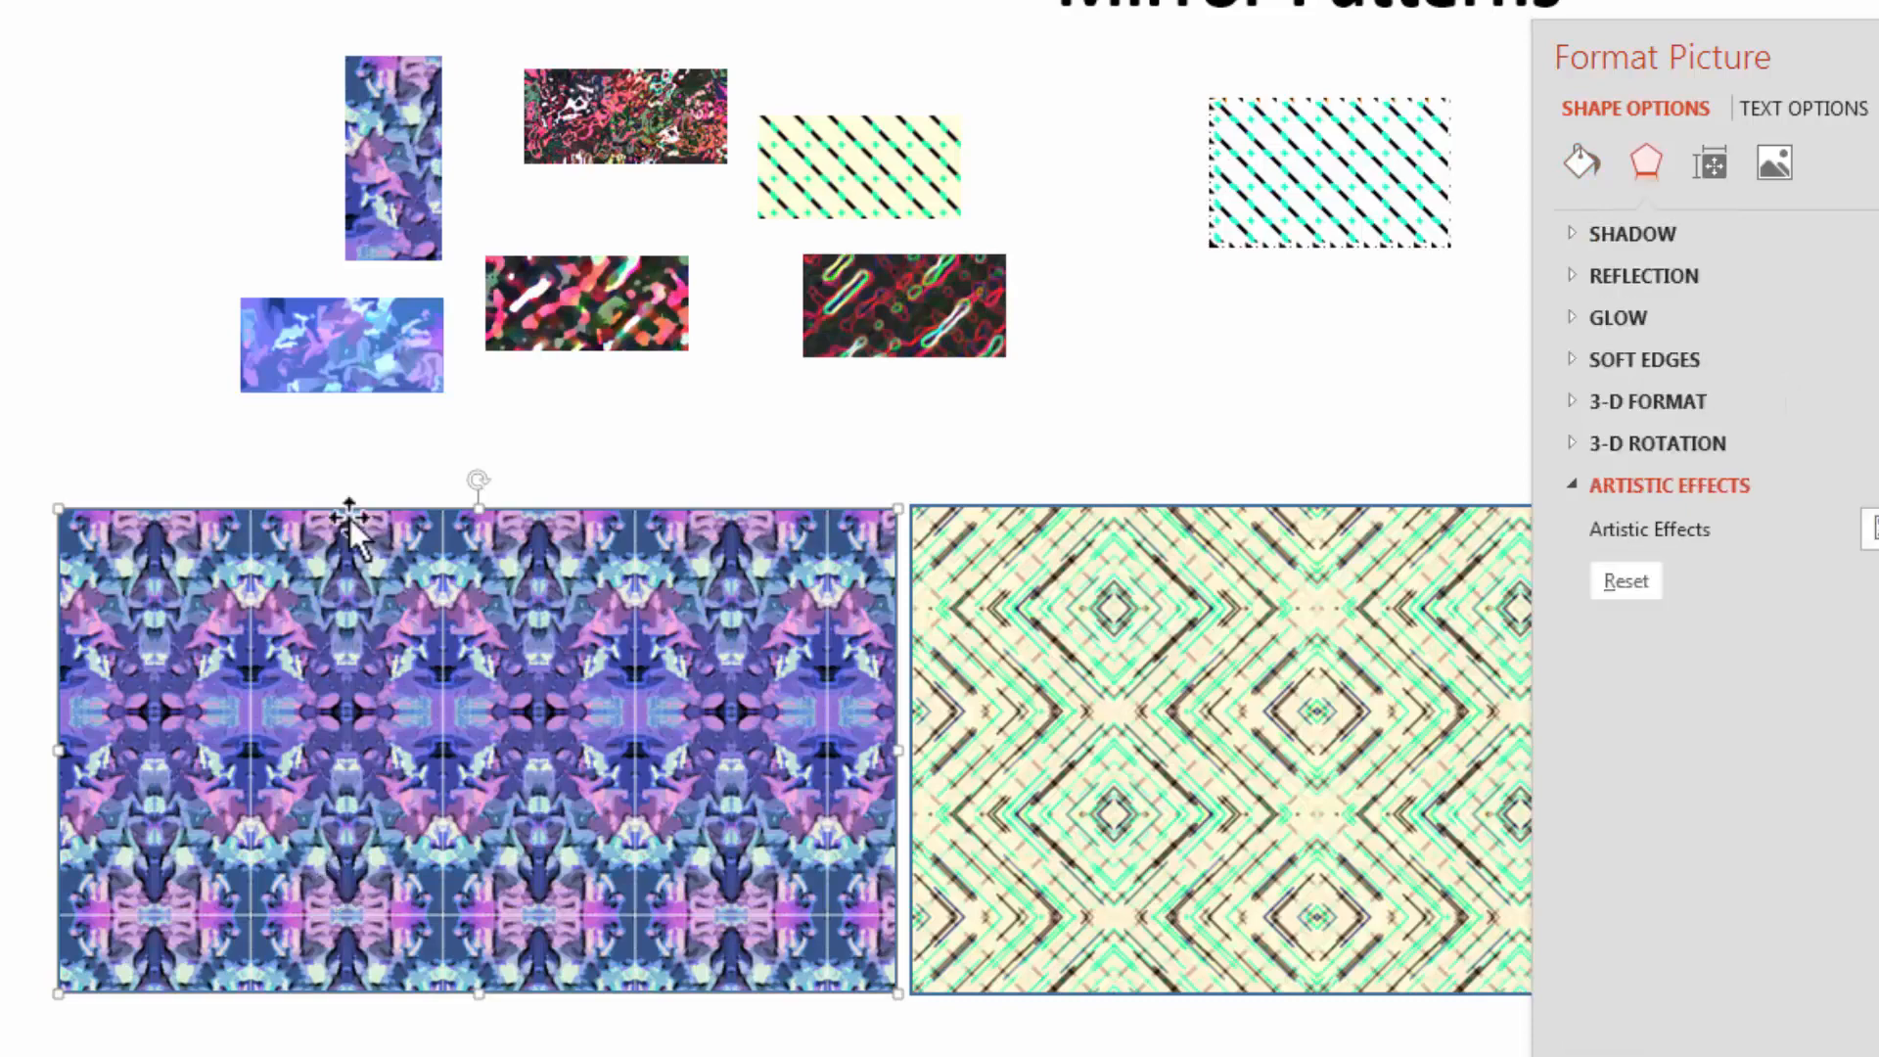
# Copy the light blue Cutout tile, paste it back as a picture, and place the copy just below the red and black tiles
pyautogui.click(349, 361)
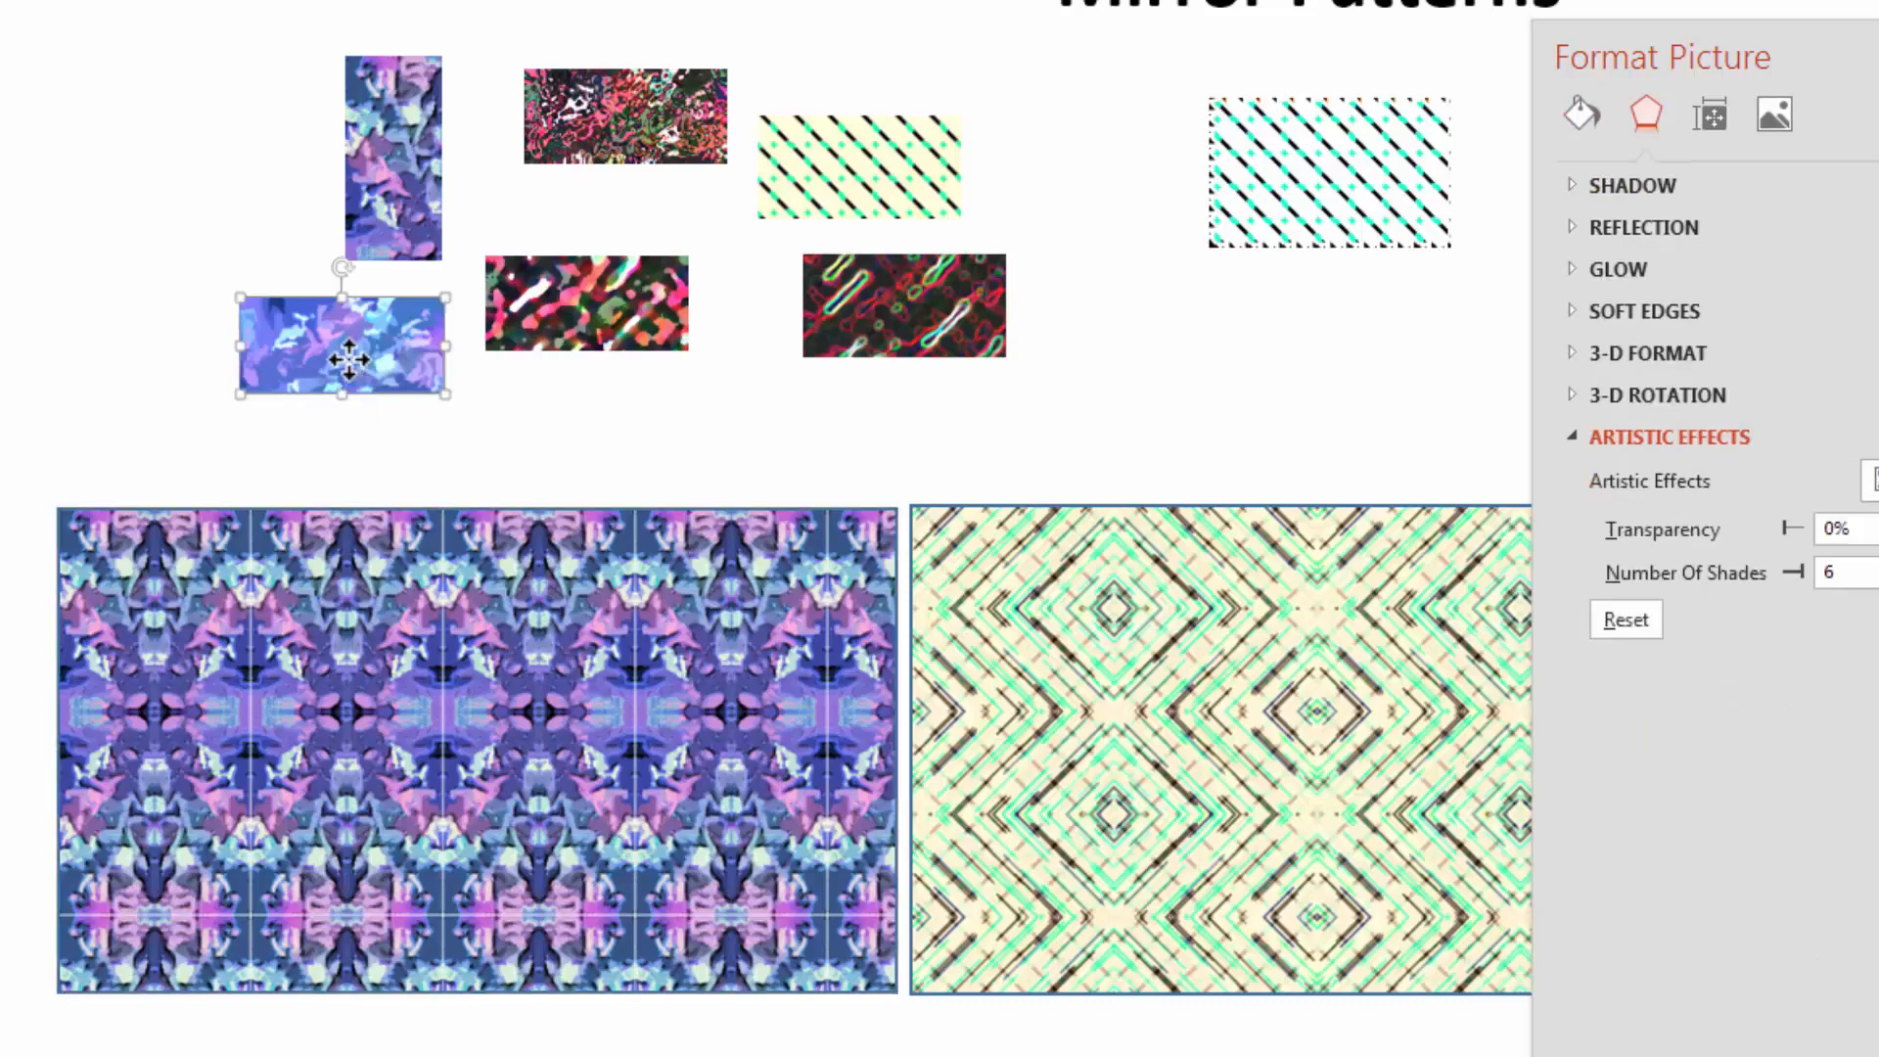
pyautogui.hotkey('ctrl', 'v')
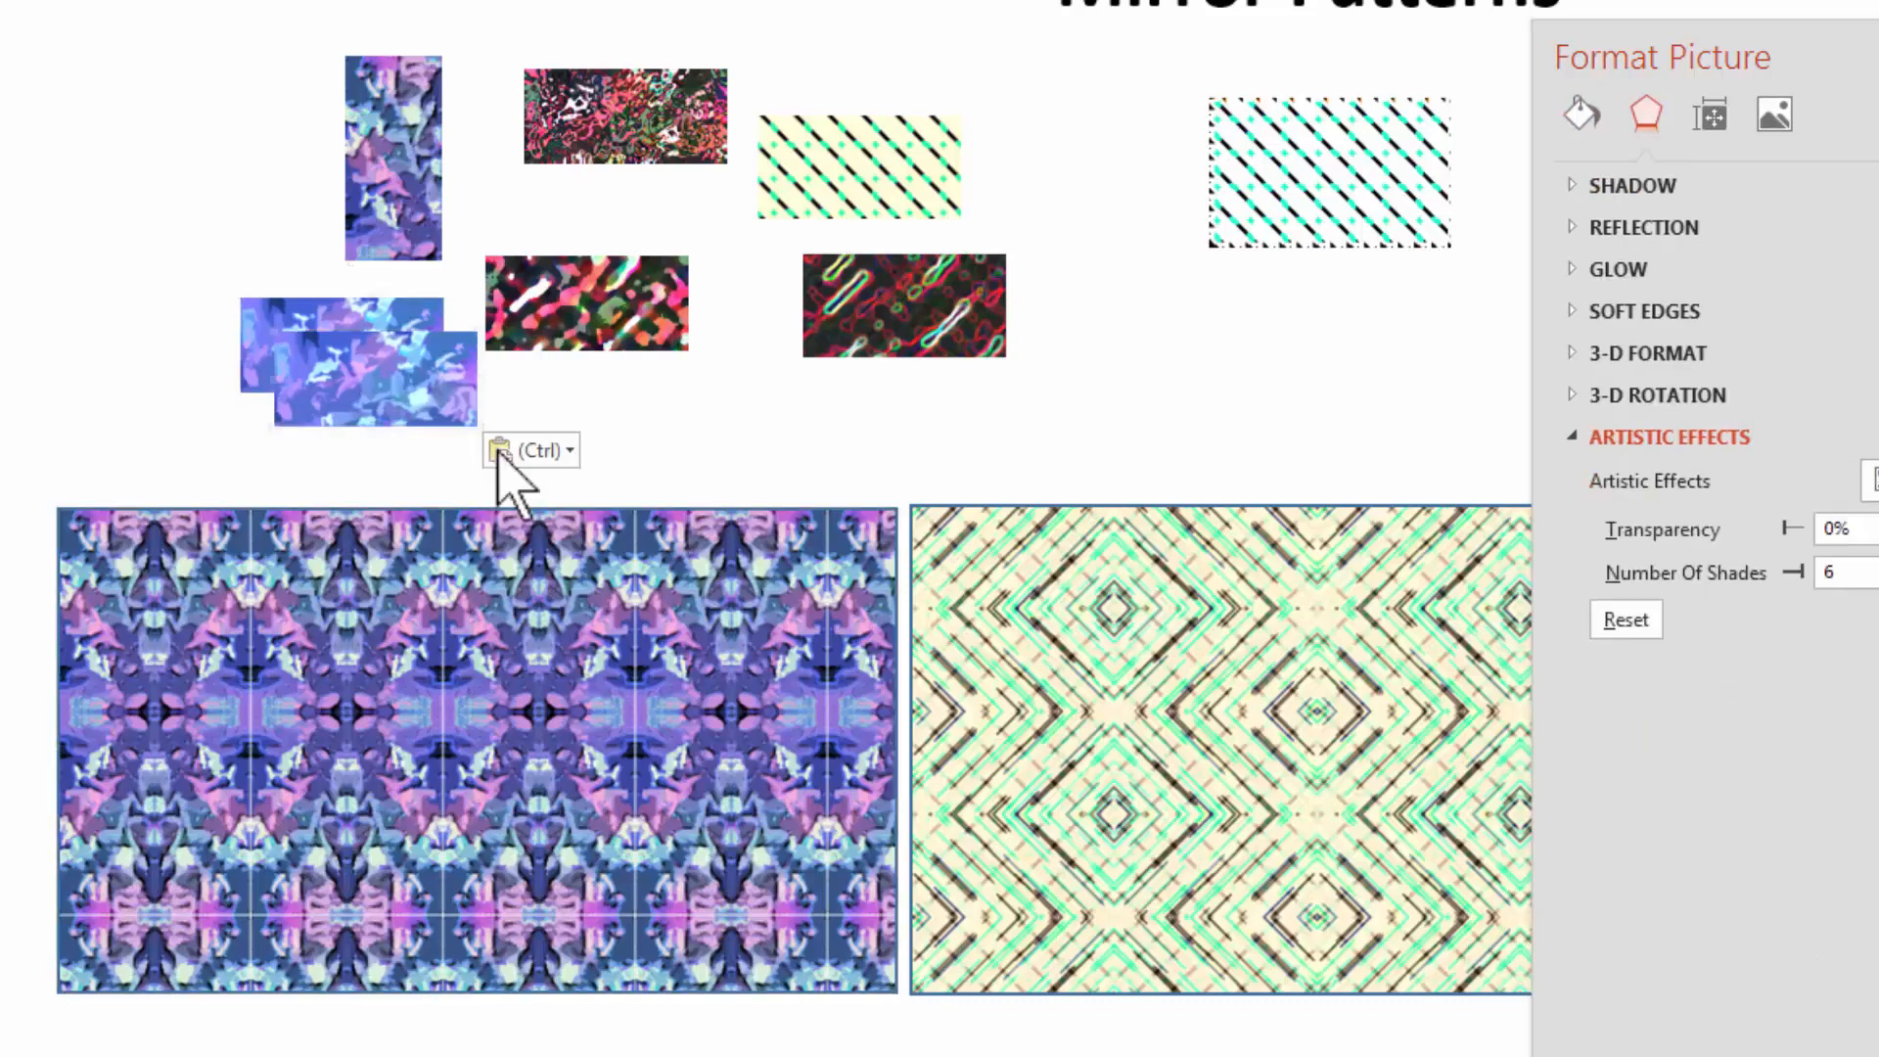
pyautogui.click(570, 452)
pyautogui.click(562, 530)
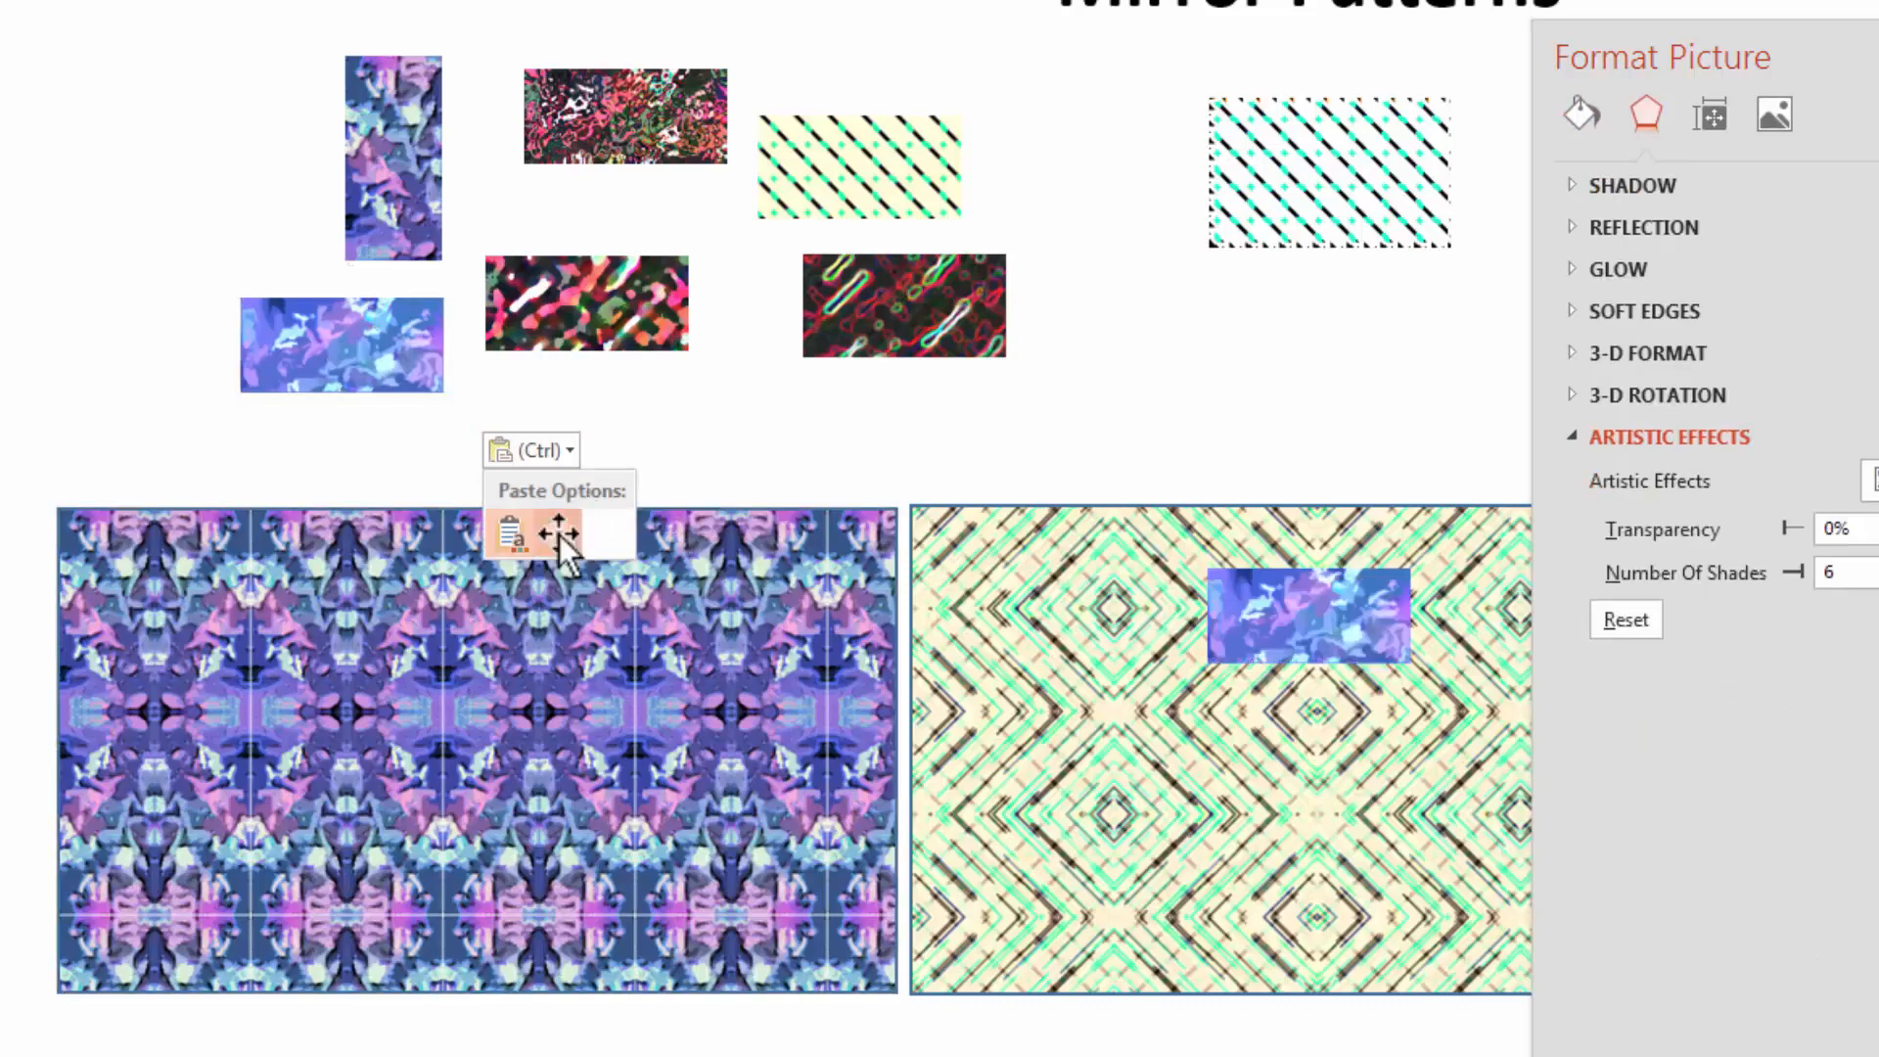
pyautogui.moveTo(1294, 630); pyautogui.dragTo(662, 433)
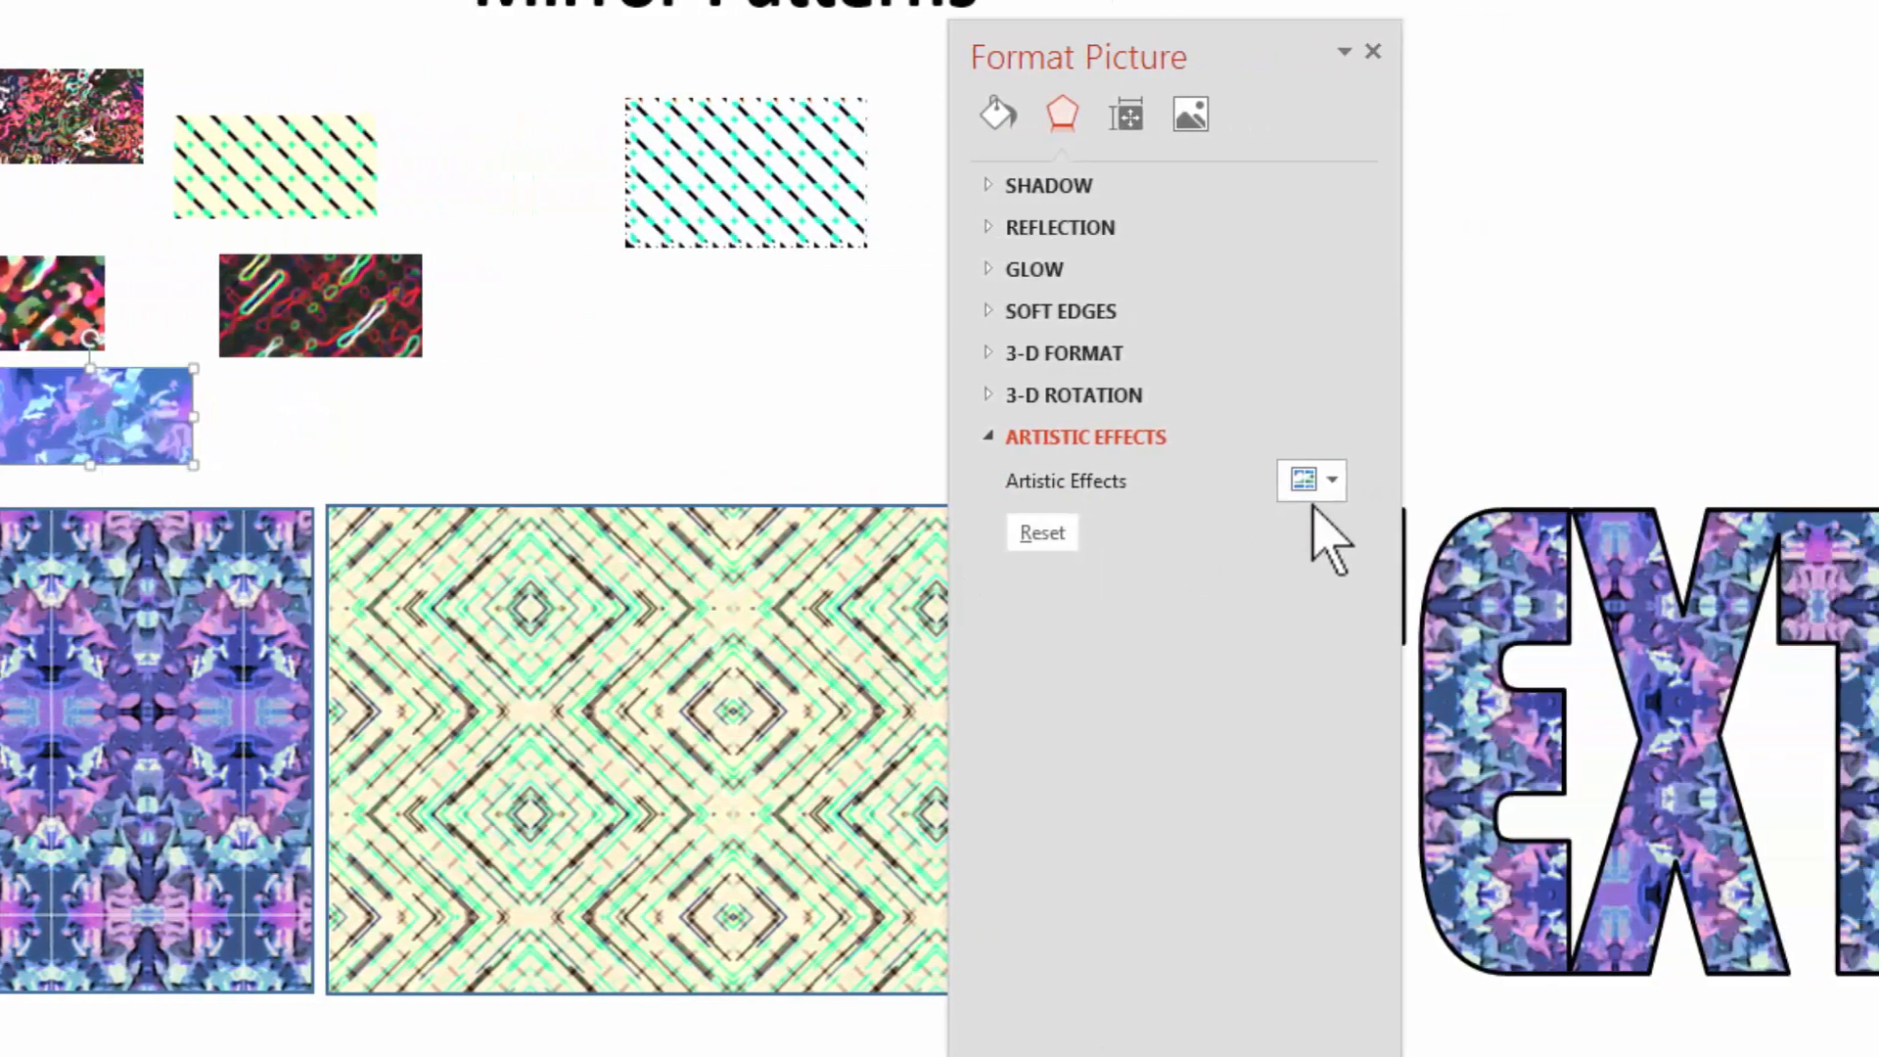
# Apply the Glow Edges artistic effect to the pasted blue tile and set its smoothness to 4
pyautogui.click(1871, 480)
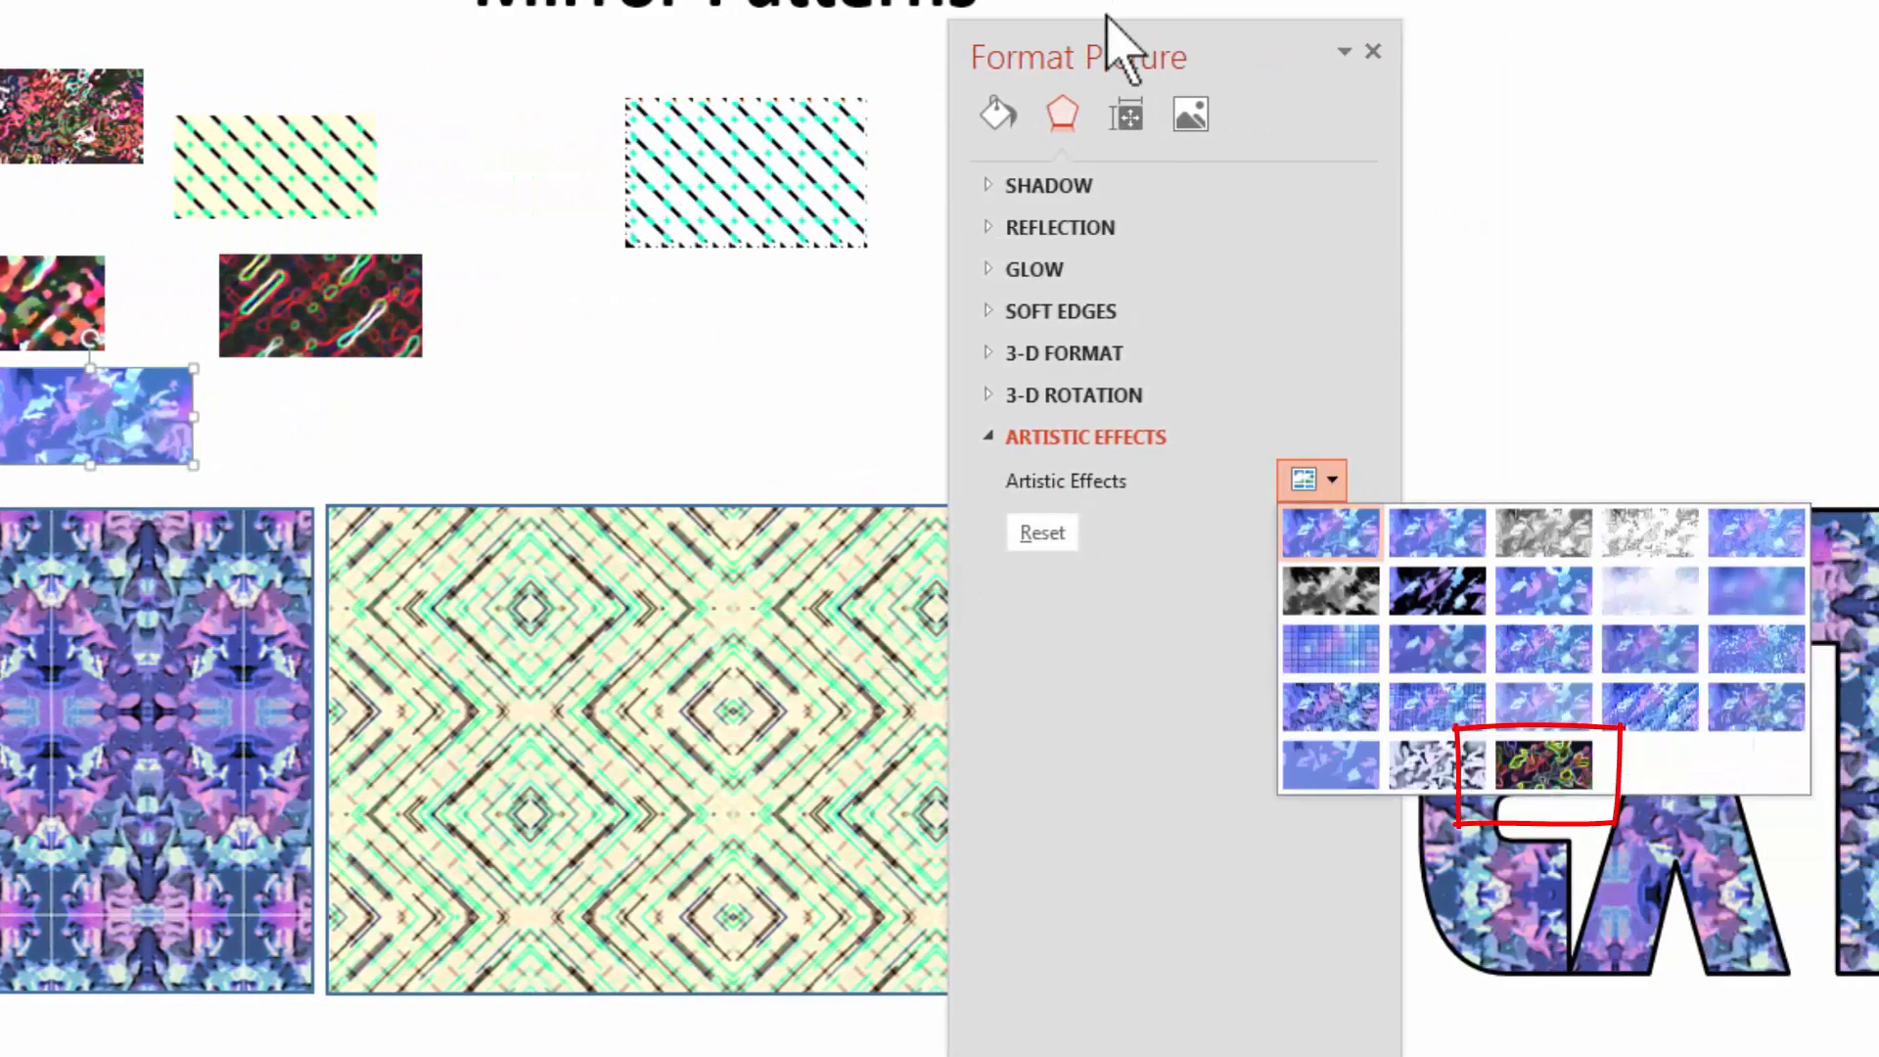
pyautogui.click(1536, 773)
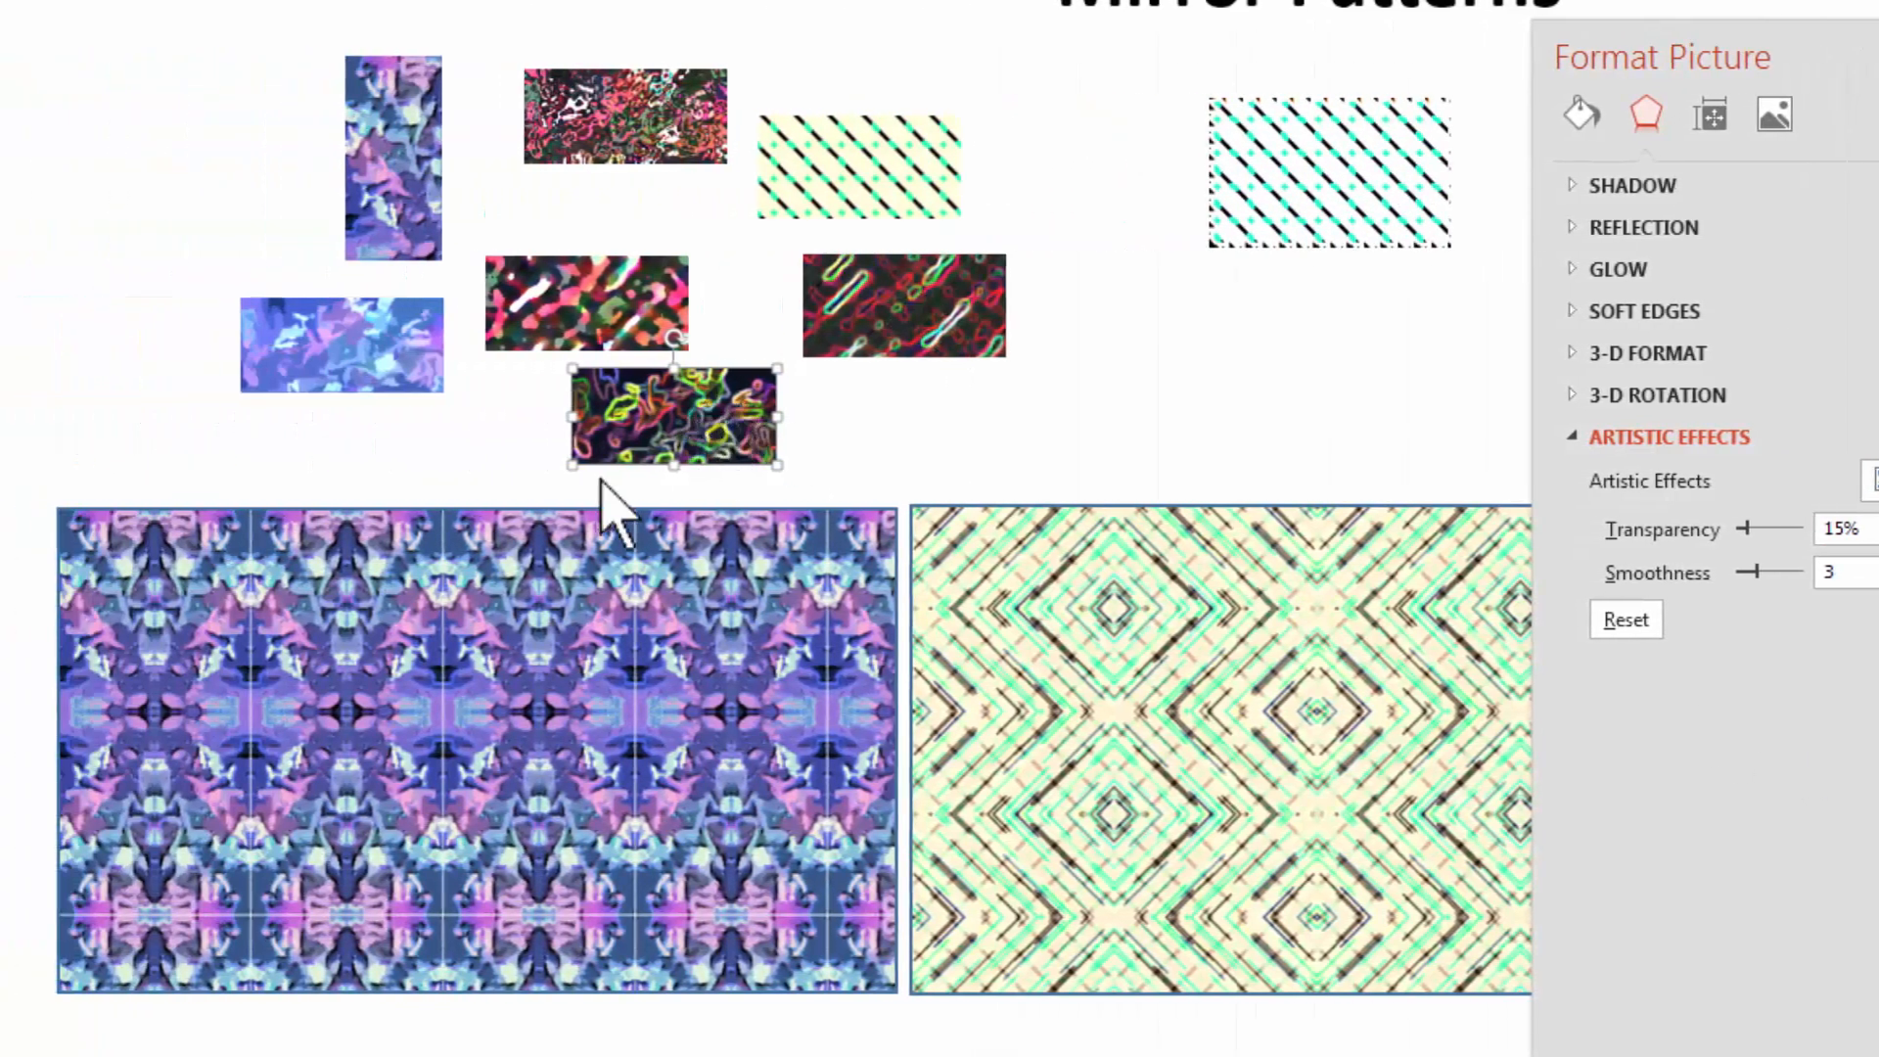
pyautogui.moveTo(1611, 50); pyautogui.dragTo(1155, 26)
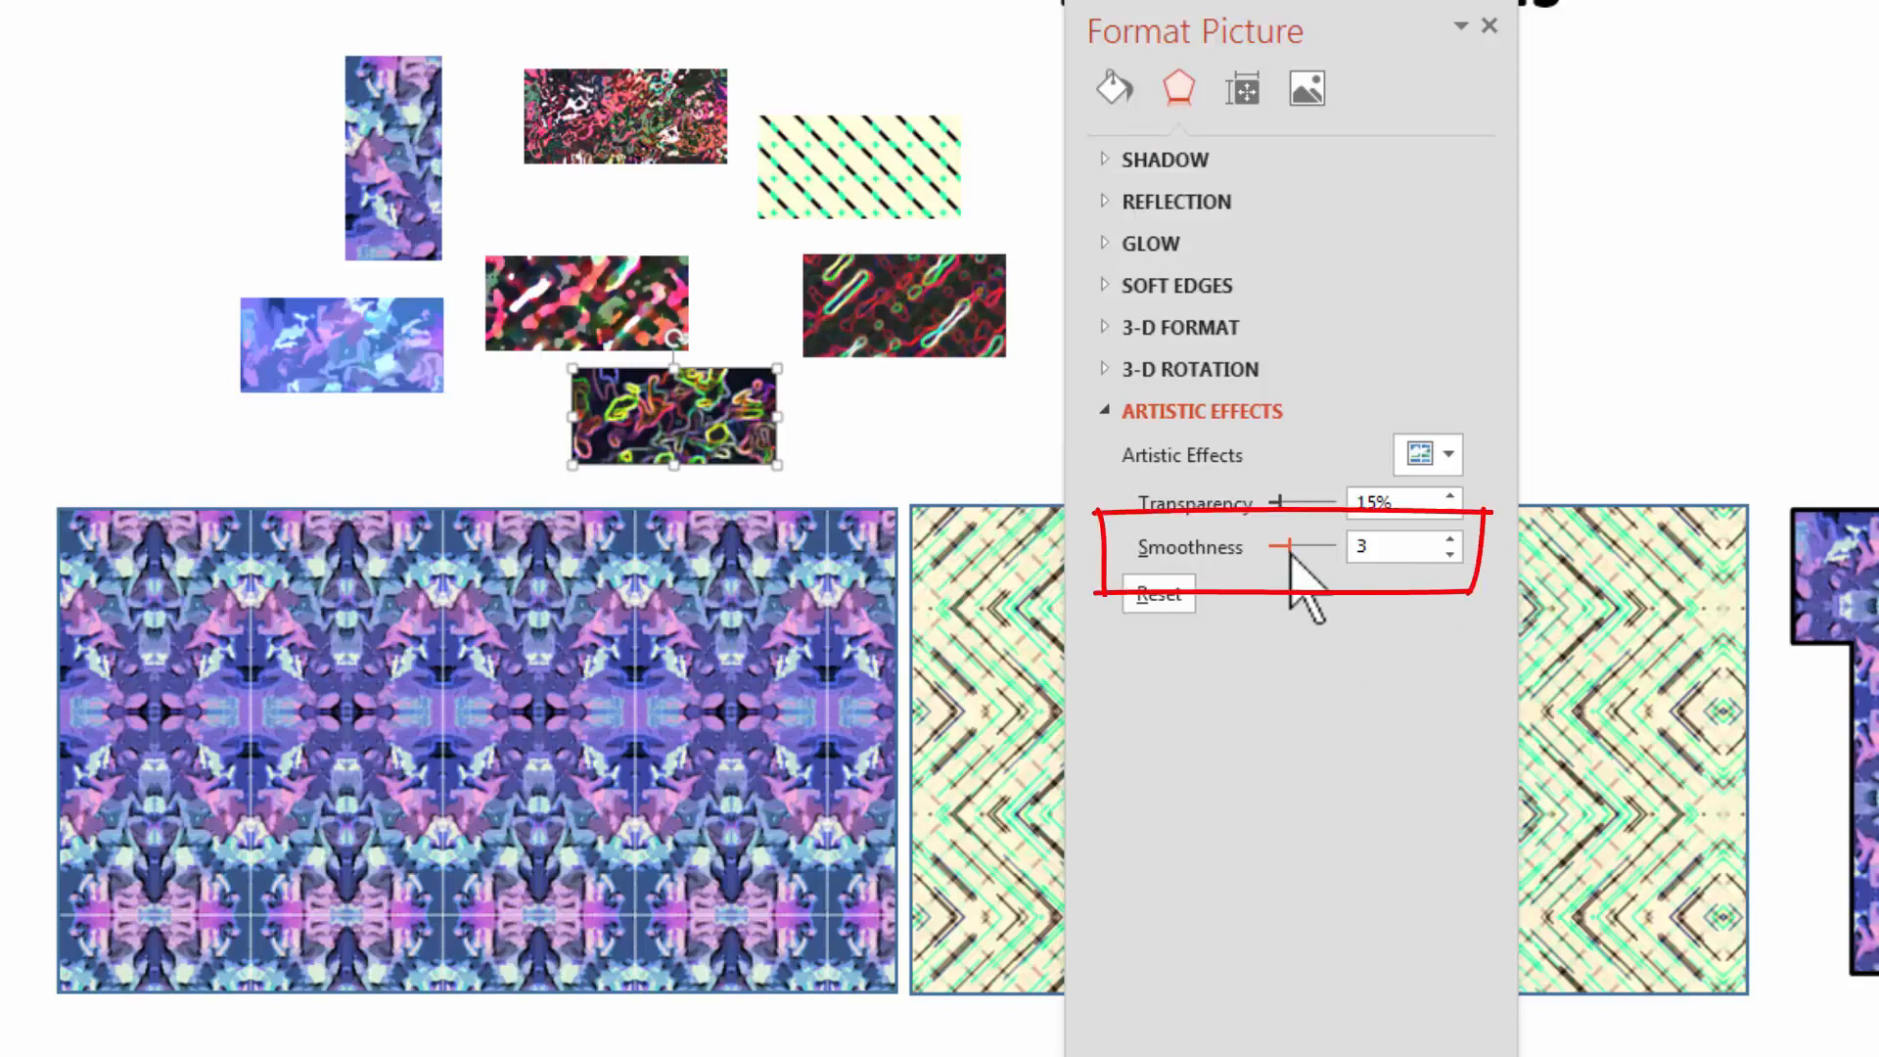
pyautogui.moveTo(1313, 548)
pyautogui.mouseDown()
pyautogui.moveTo(1296, 548)
pyautogui.moveTo(1329, 548)
pyautogui.moveTo(1280, 548)
pyautogui.moveTo(1303, 548)
pyautogui.mouseUp()
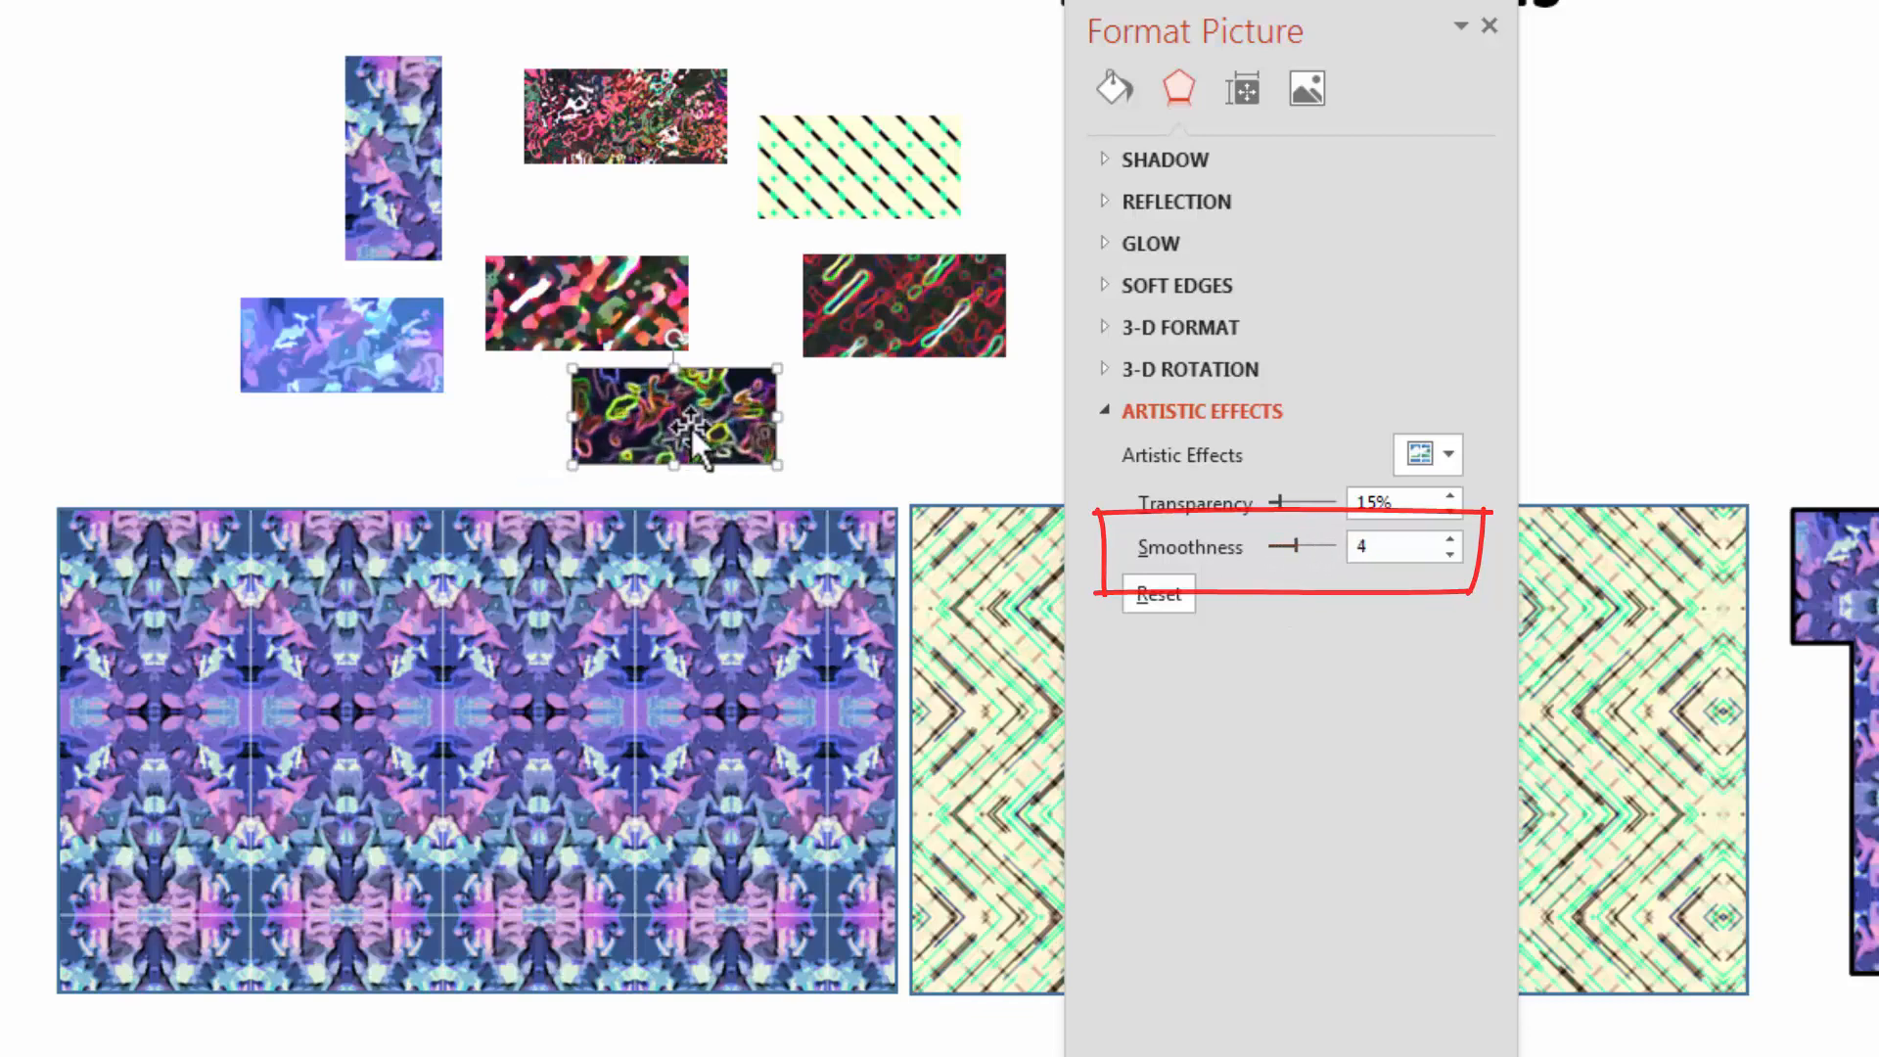
# Shift the Glow Edges tile slightly right and set its brightness to 24% and contrast to 33%
pyautogui.moveTo(690, 424); pyautogui.dragTo(728, 425)
pyautogui.click(1306, 89)
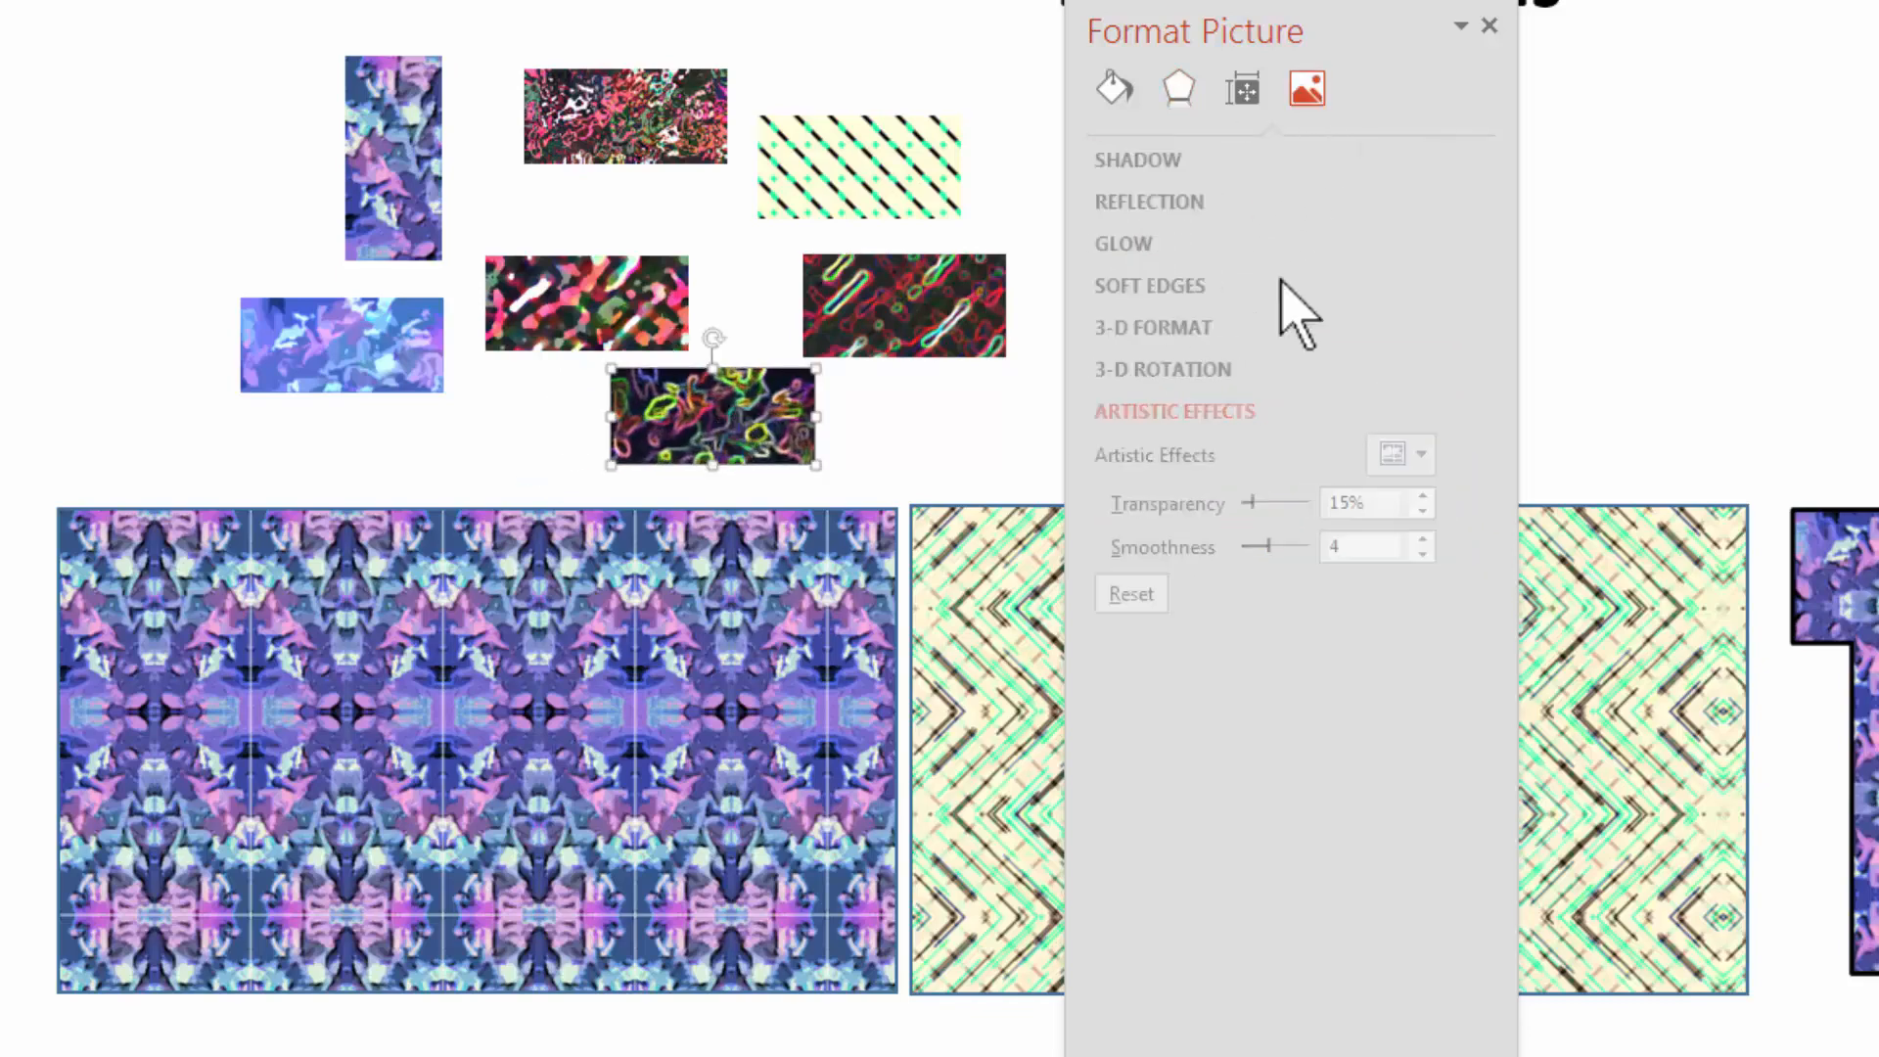
pyautogui.moveTo(1292, 419); pyautogui.dragTo(1299, 462)
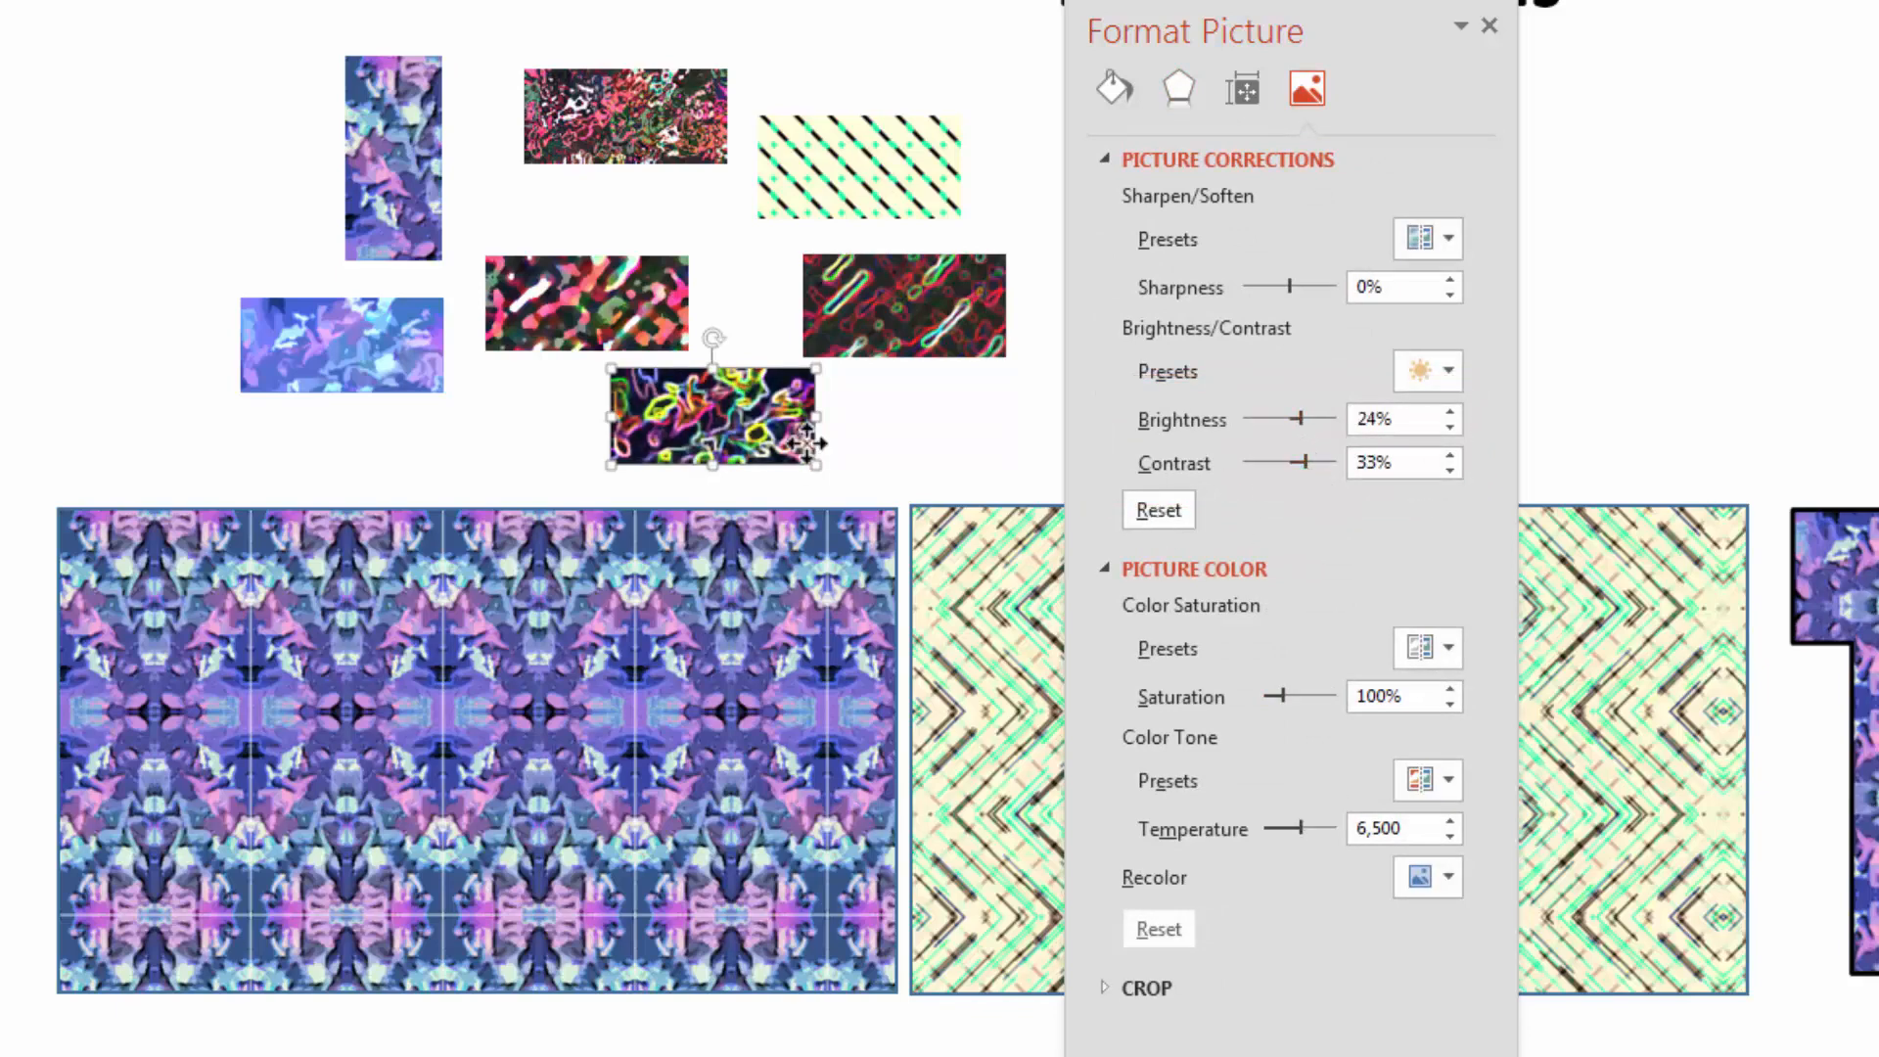
# Fill the right rectangle with the Glow Edges tile from the clipboard as a tiled picture with mirroring
pyautogui.moveTo(1272, 23); pyautogui.dragTo(1749, 73)
pyautogui.click(1255, 669)
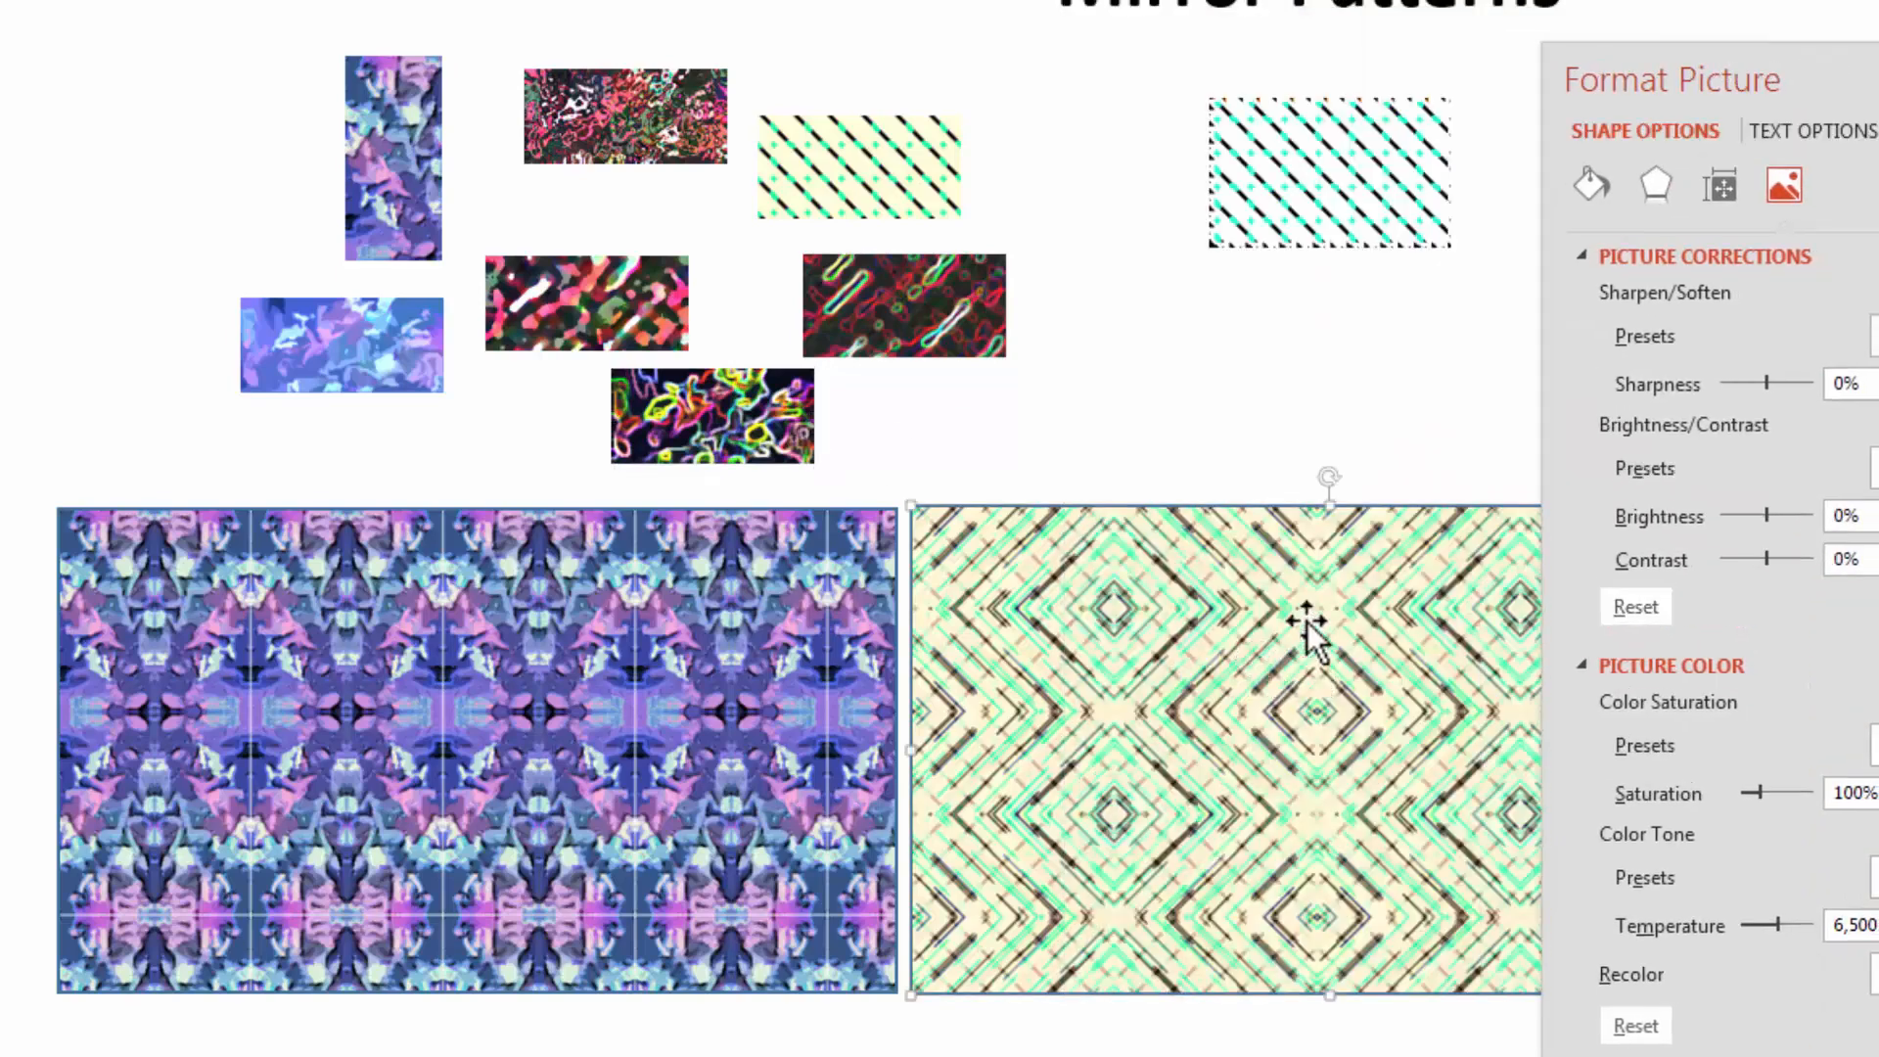
pyautogui.click(1592, 184)
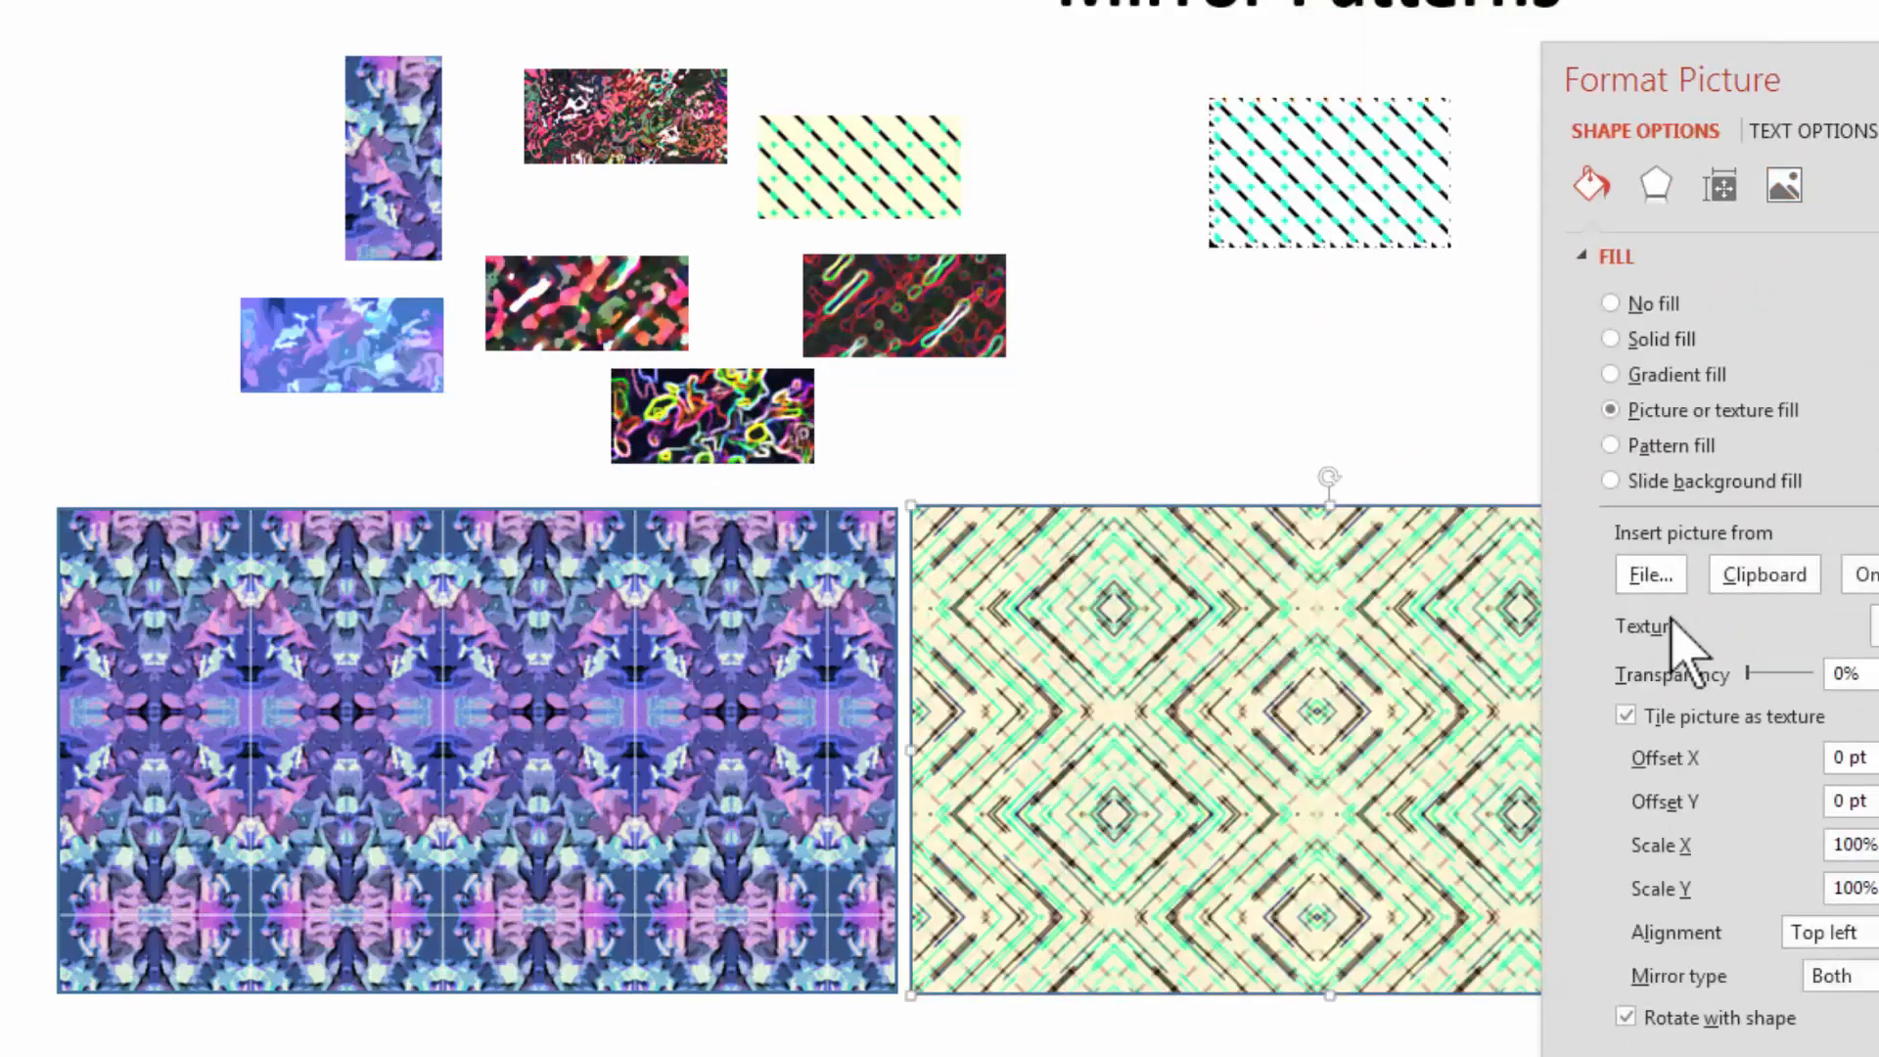
pyautogui.click(1765, 574)
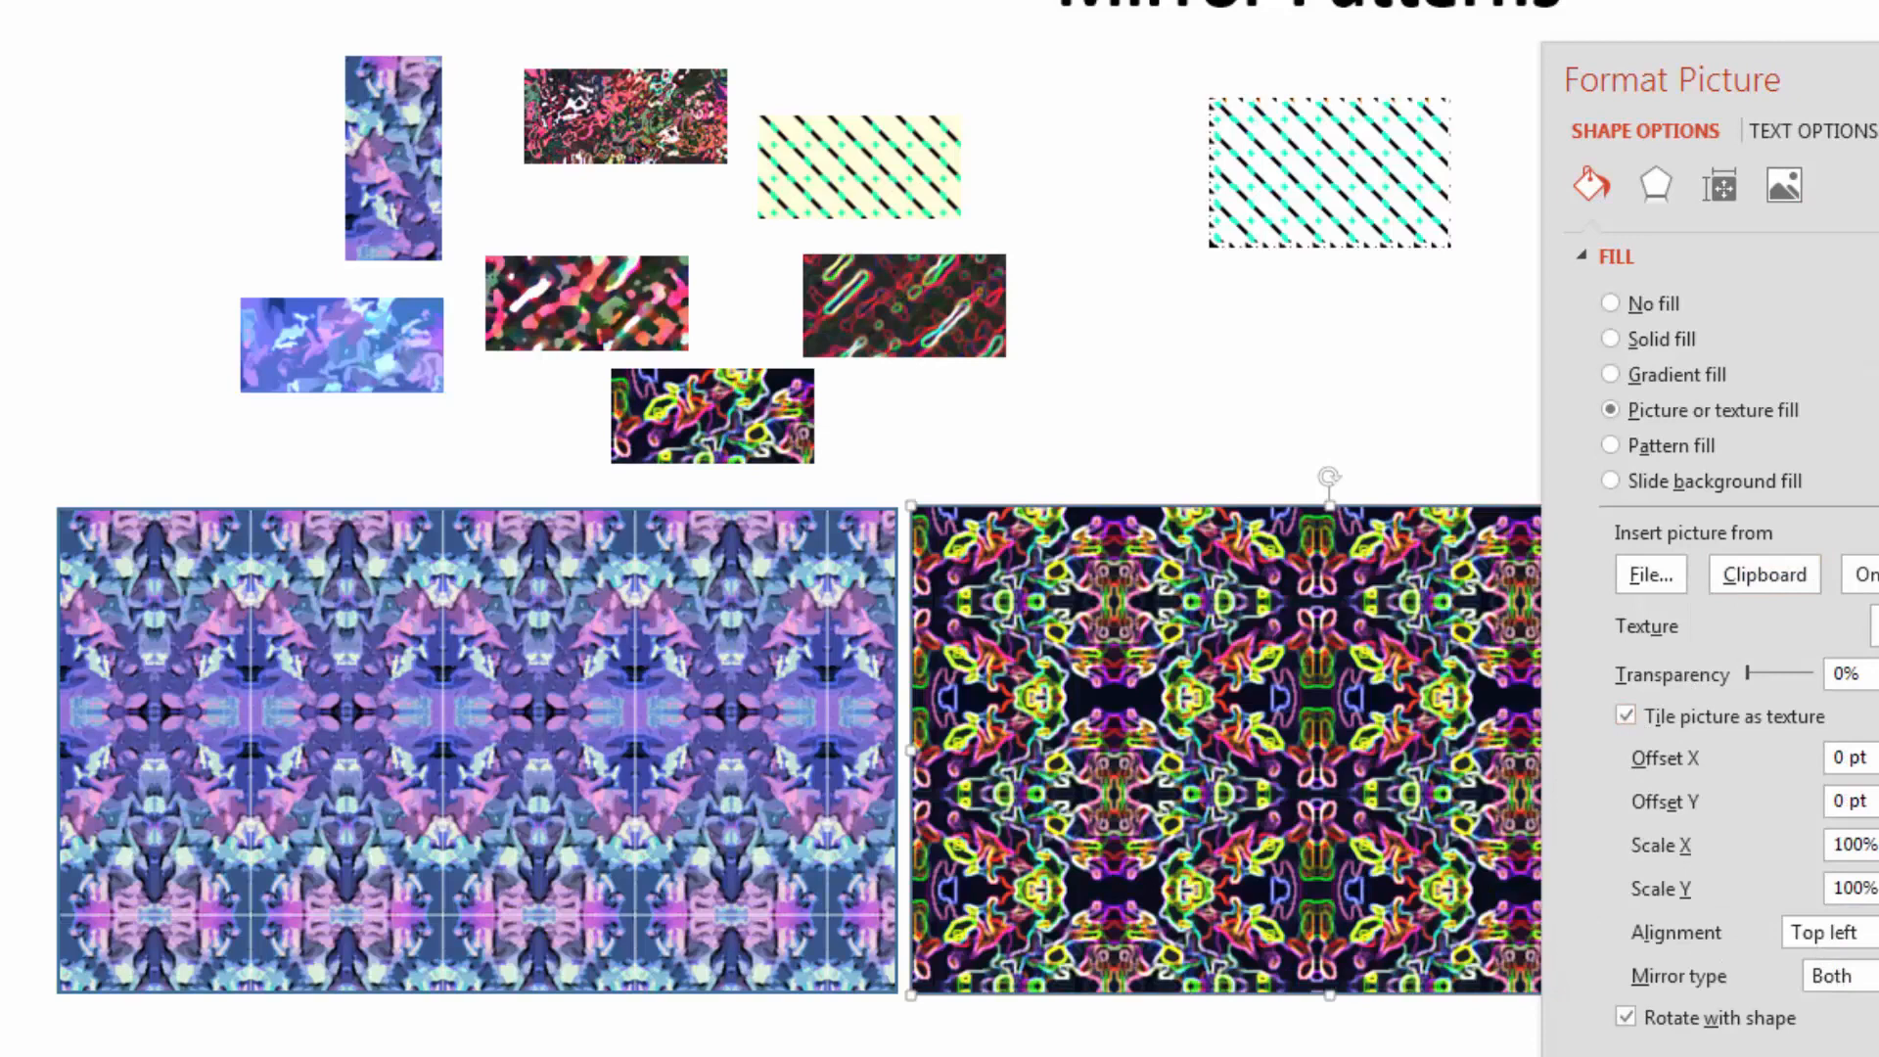
pyautogui.moveTo(1840, 79); pyautogui.dragTo(1878, 48)
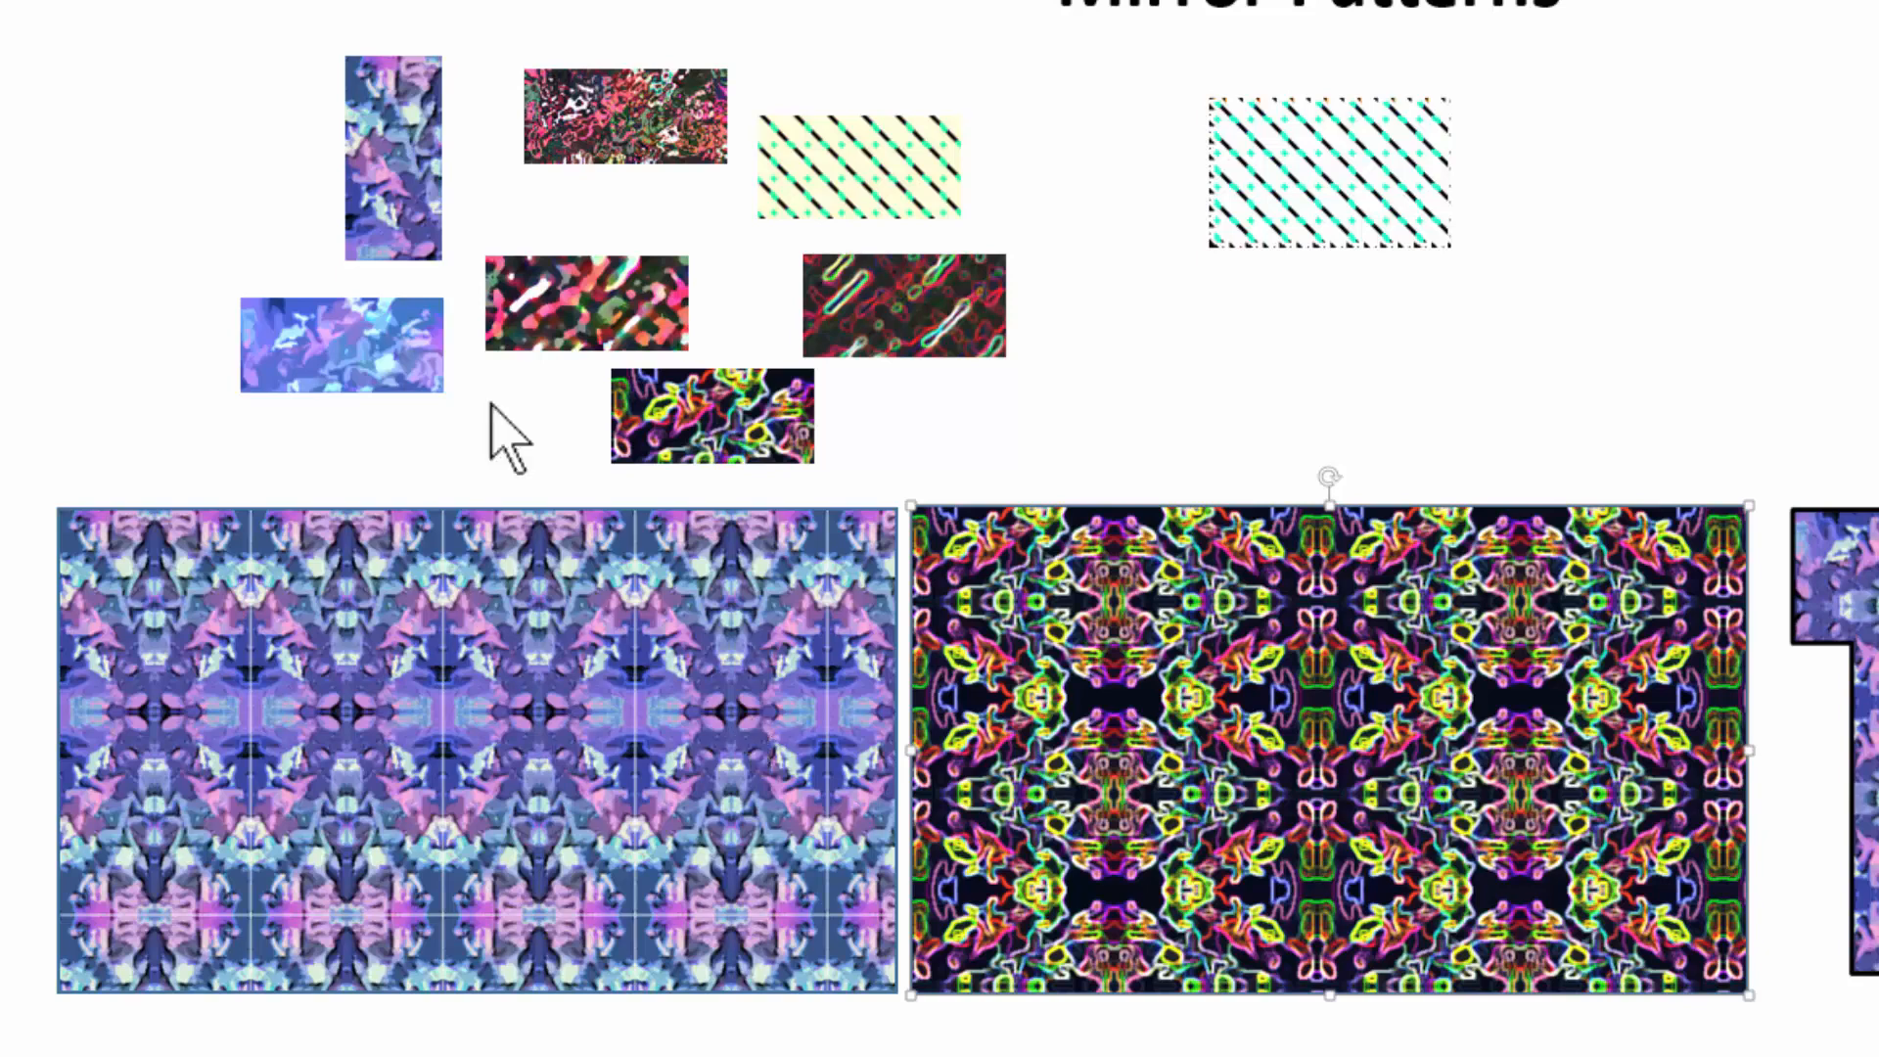
# Copy the Glow Edges tile, paste it back as a picture, and place the copy below the green and black striped tile
pyautogui.click(751, 455)
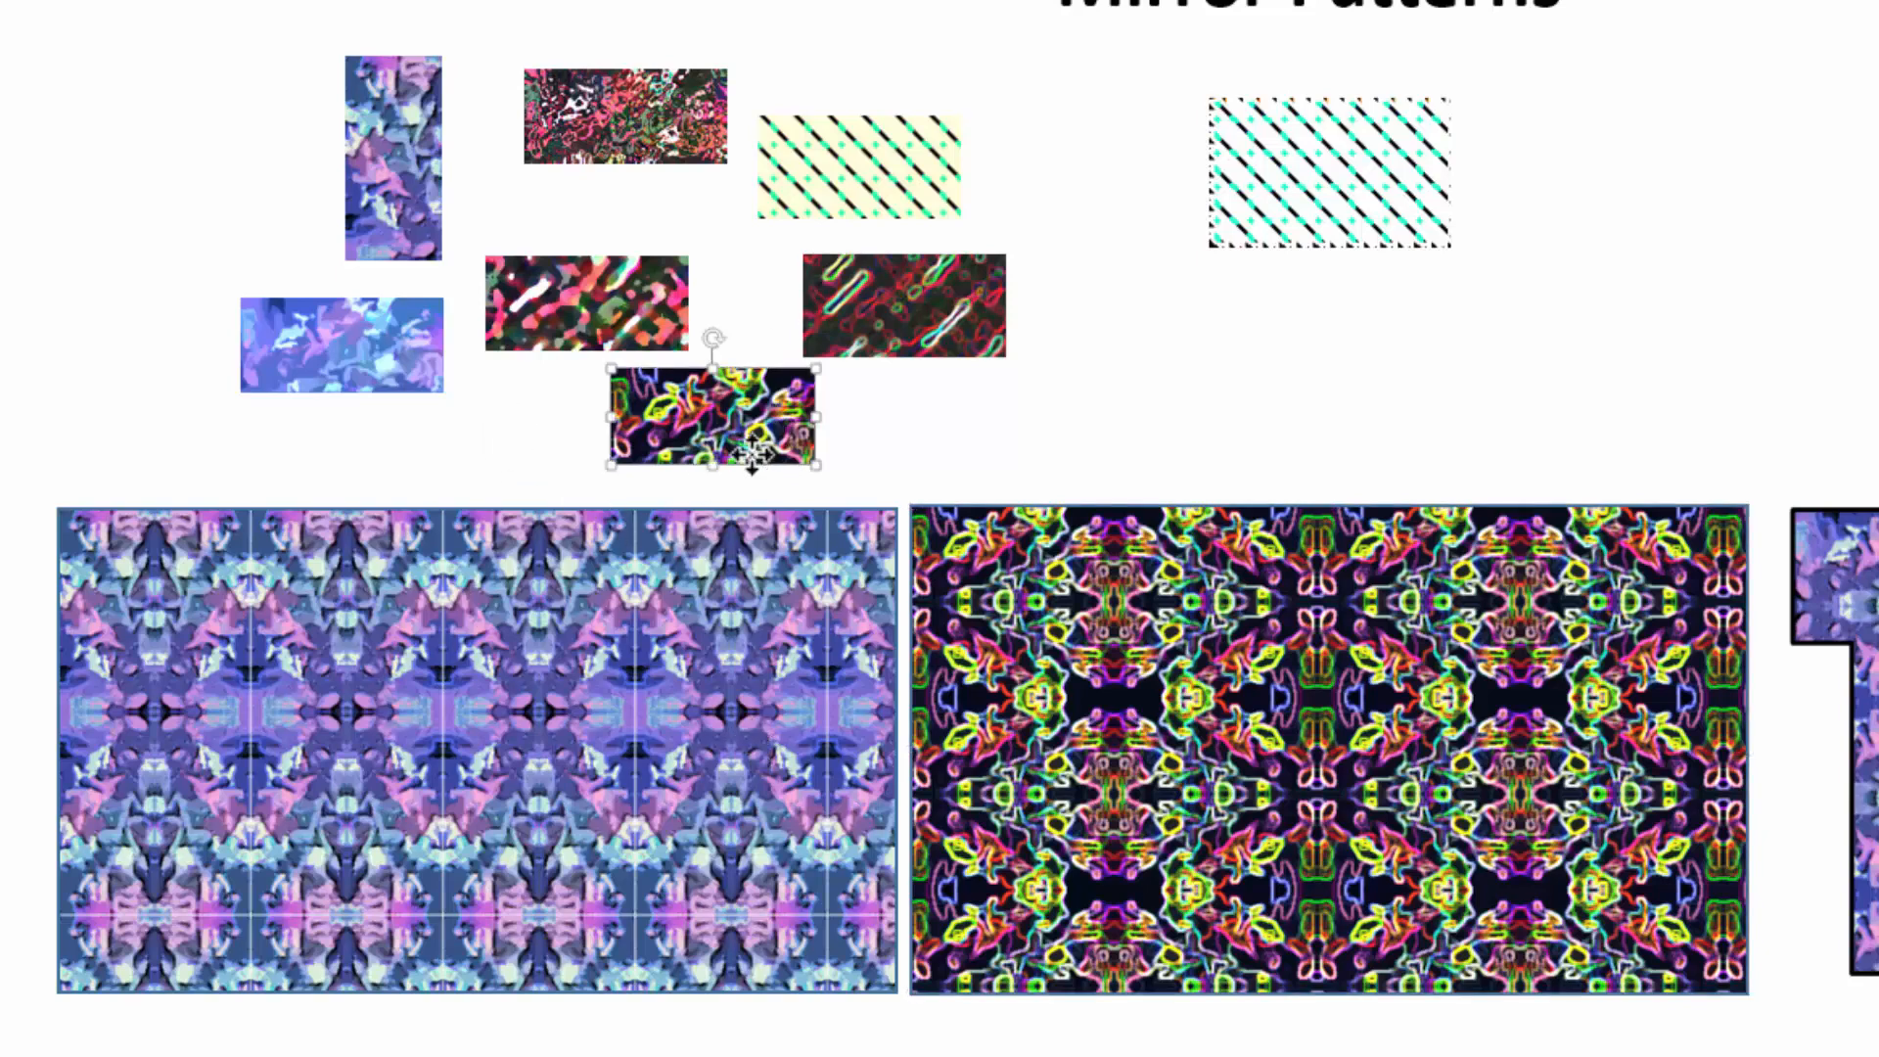
pyautogui.hotkey('ctrl', 'v')
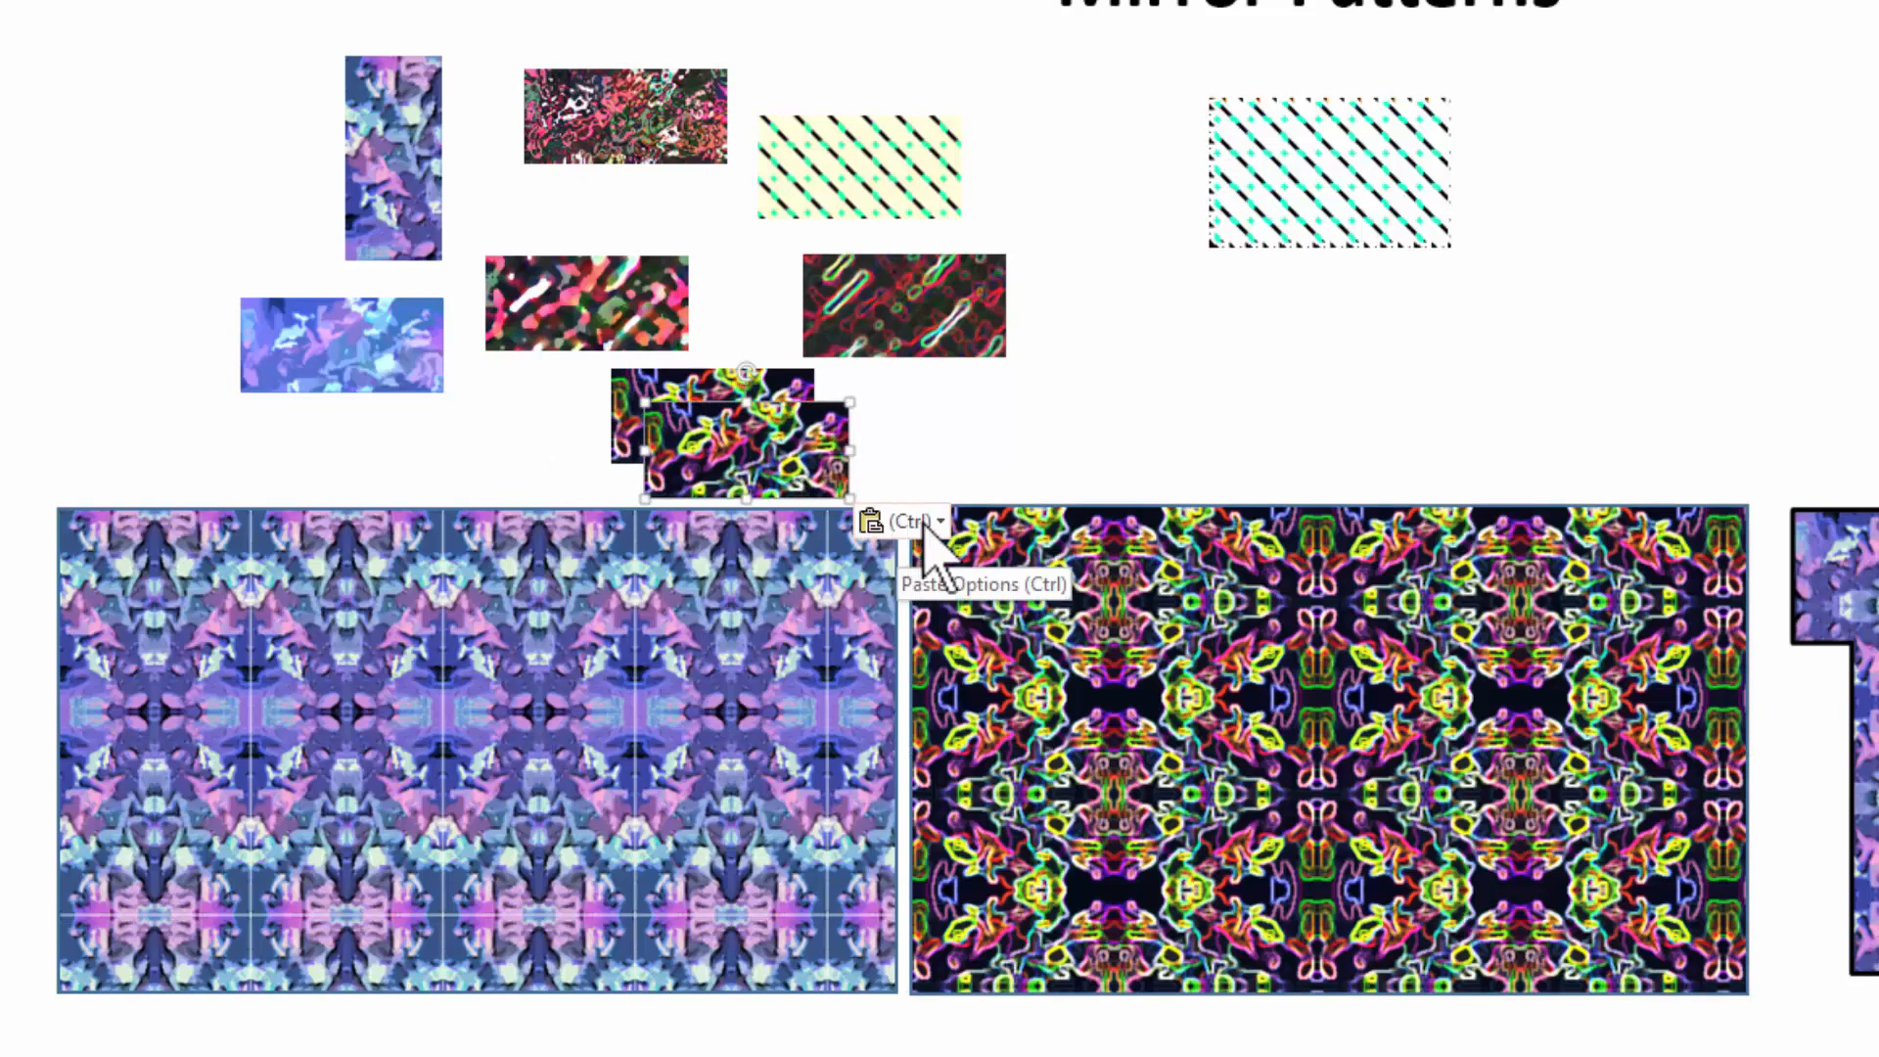
pyautogui.click(930, 524)
pyautogui.click(916, 586)
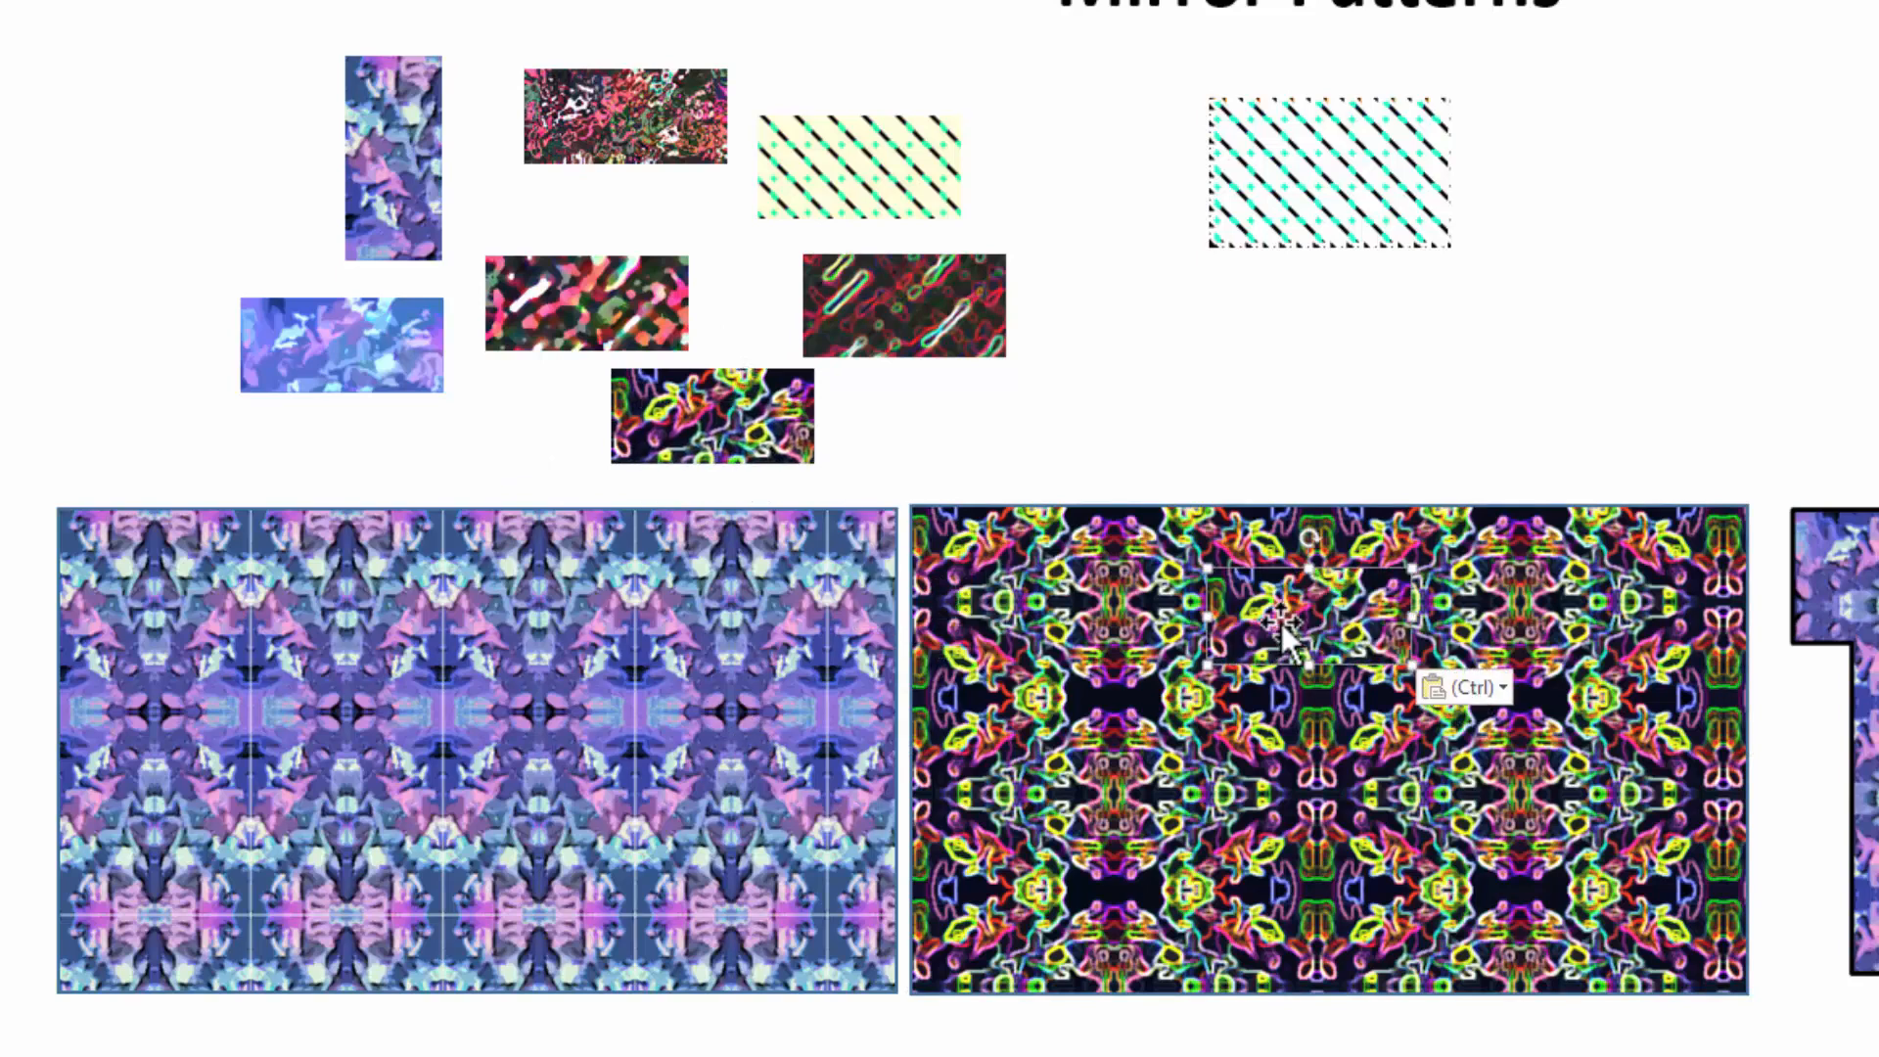
pyautogui.moveTo(1262, 603); pyautogui.dragTo(1127, 310)
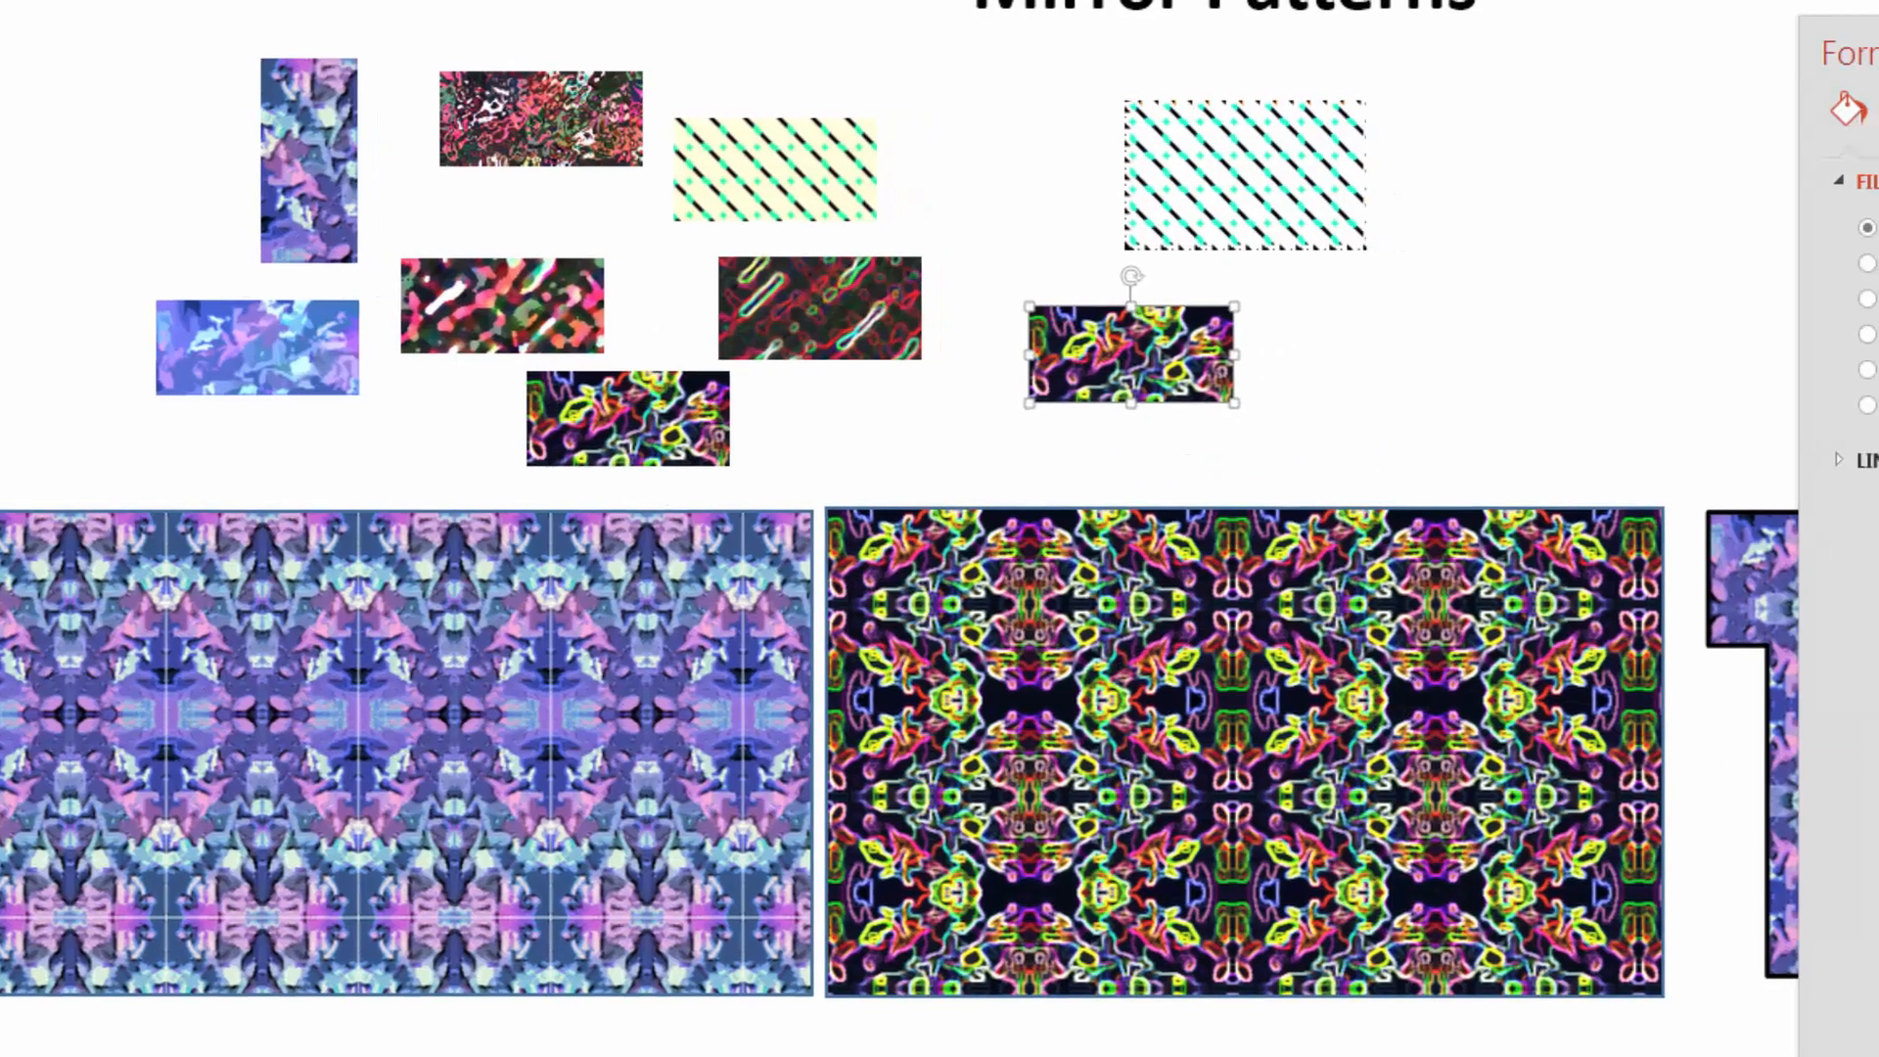
# Apply the Paint Brush artistic effect to the new neon tile and set its brush size to 0
pyautogui.moveTo(1859, 46); pyautogui.dragTo(1310, 6)
pyautogui.click(1072, 61)
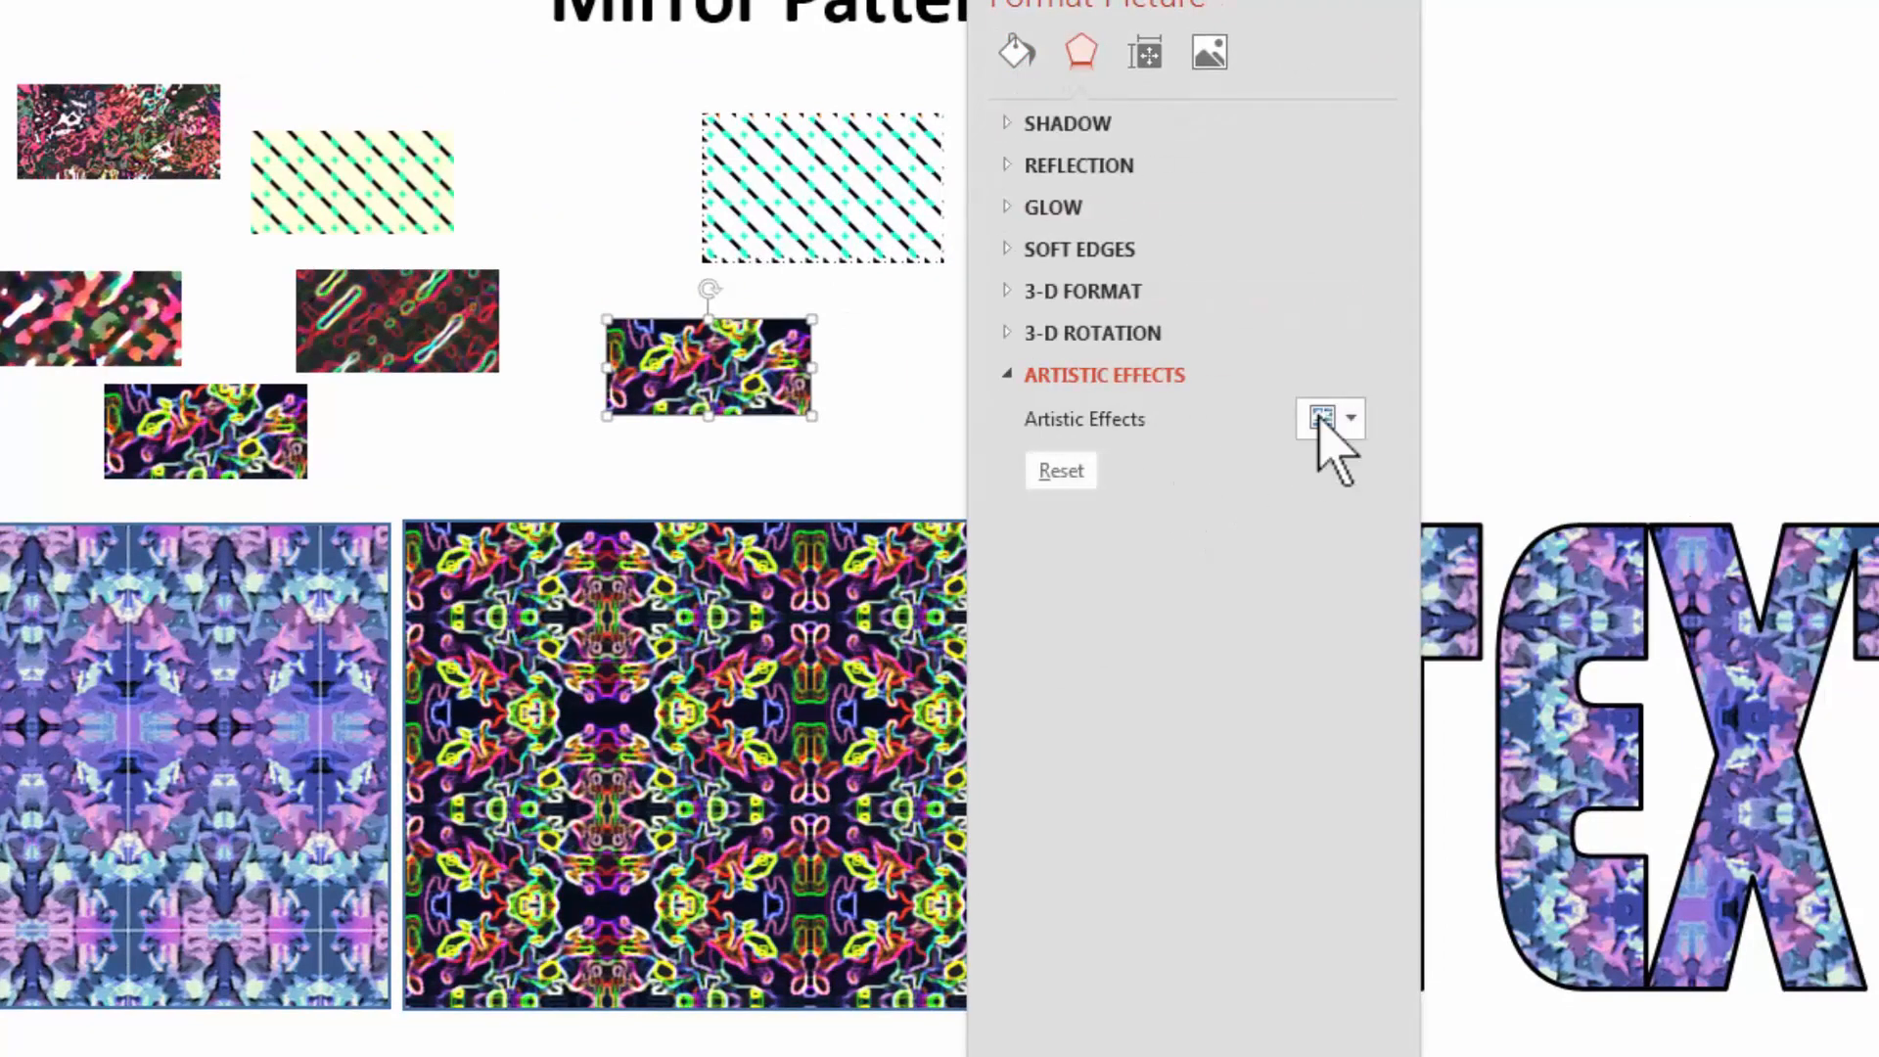
pyautogui.click(1331, 418)
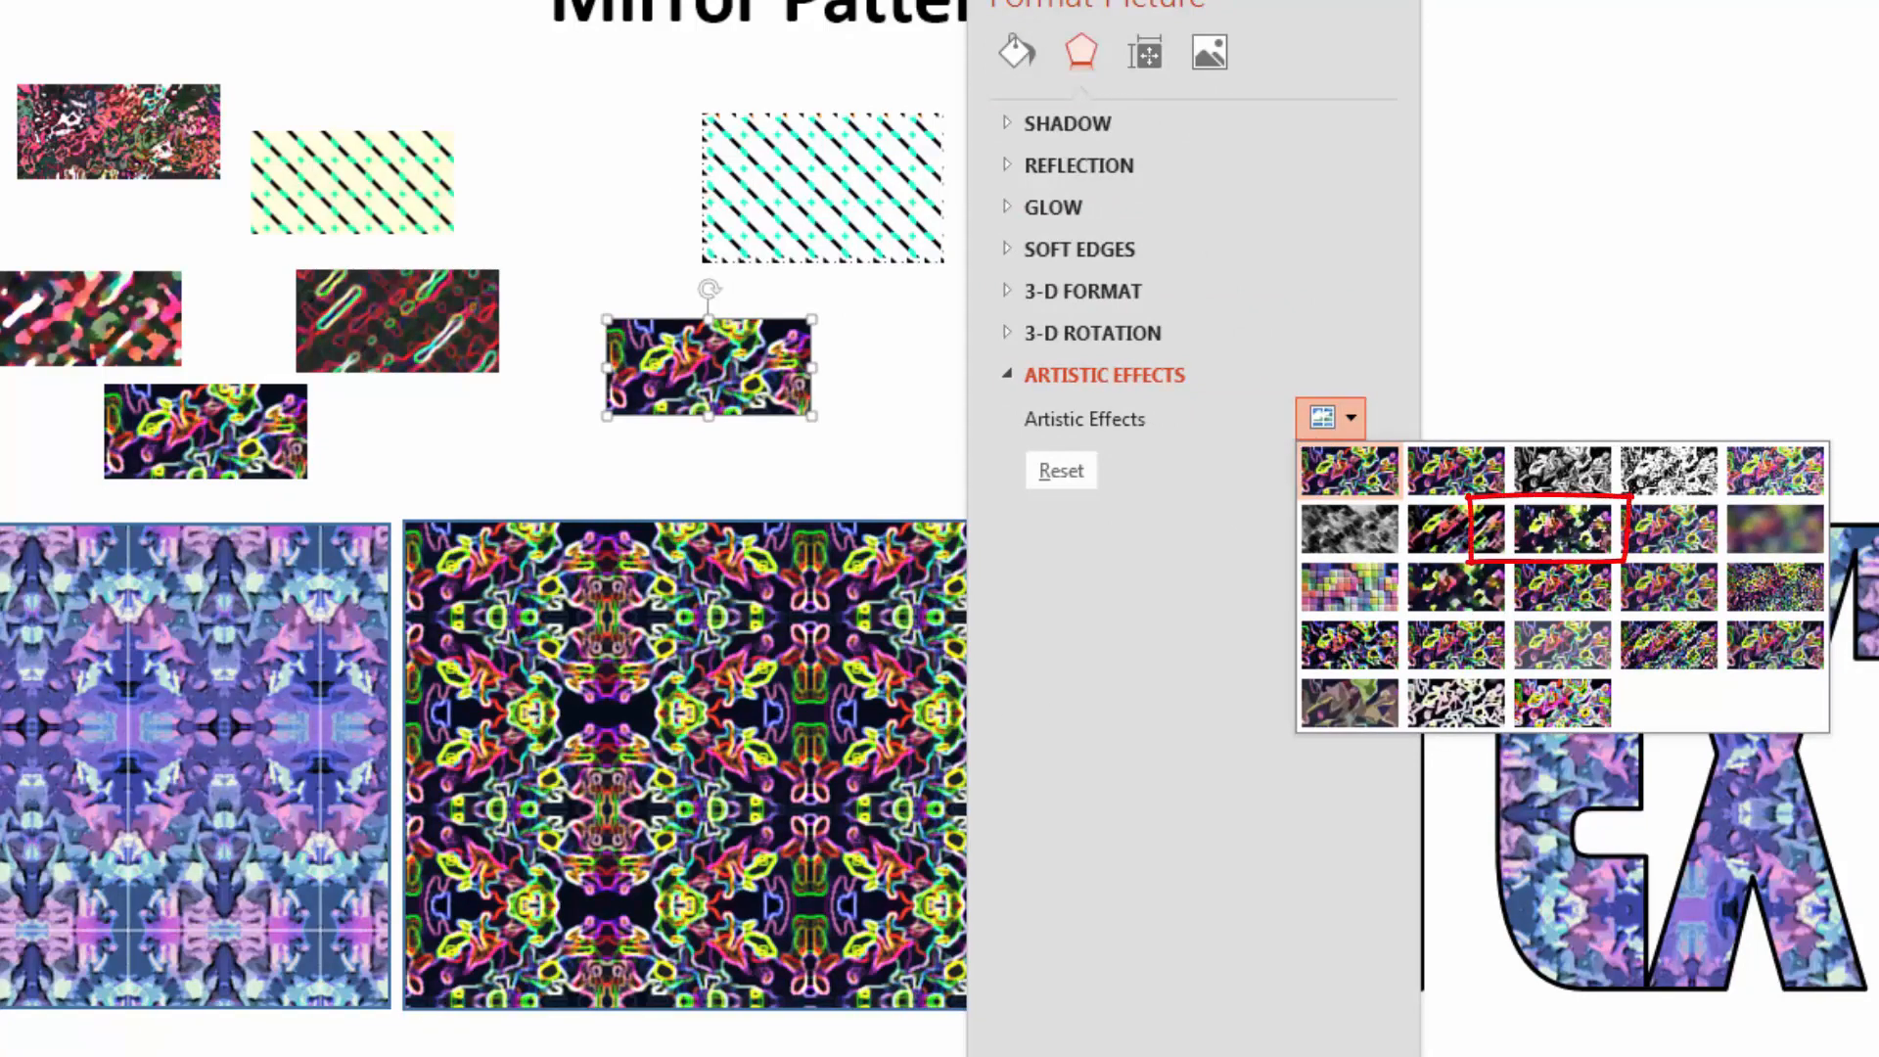
pyautogui.click(1558, 538)
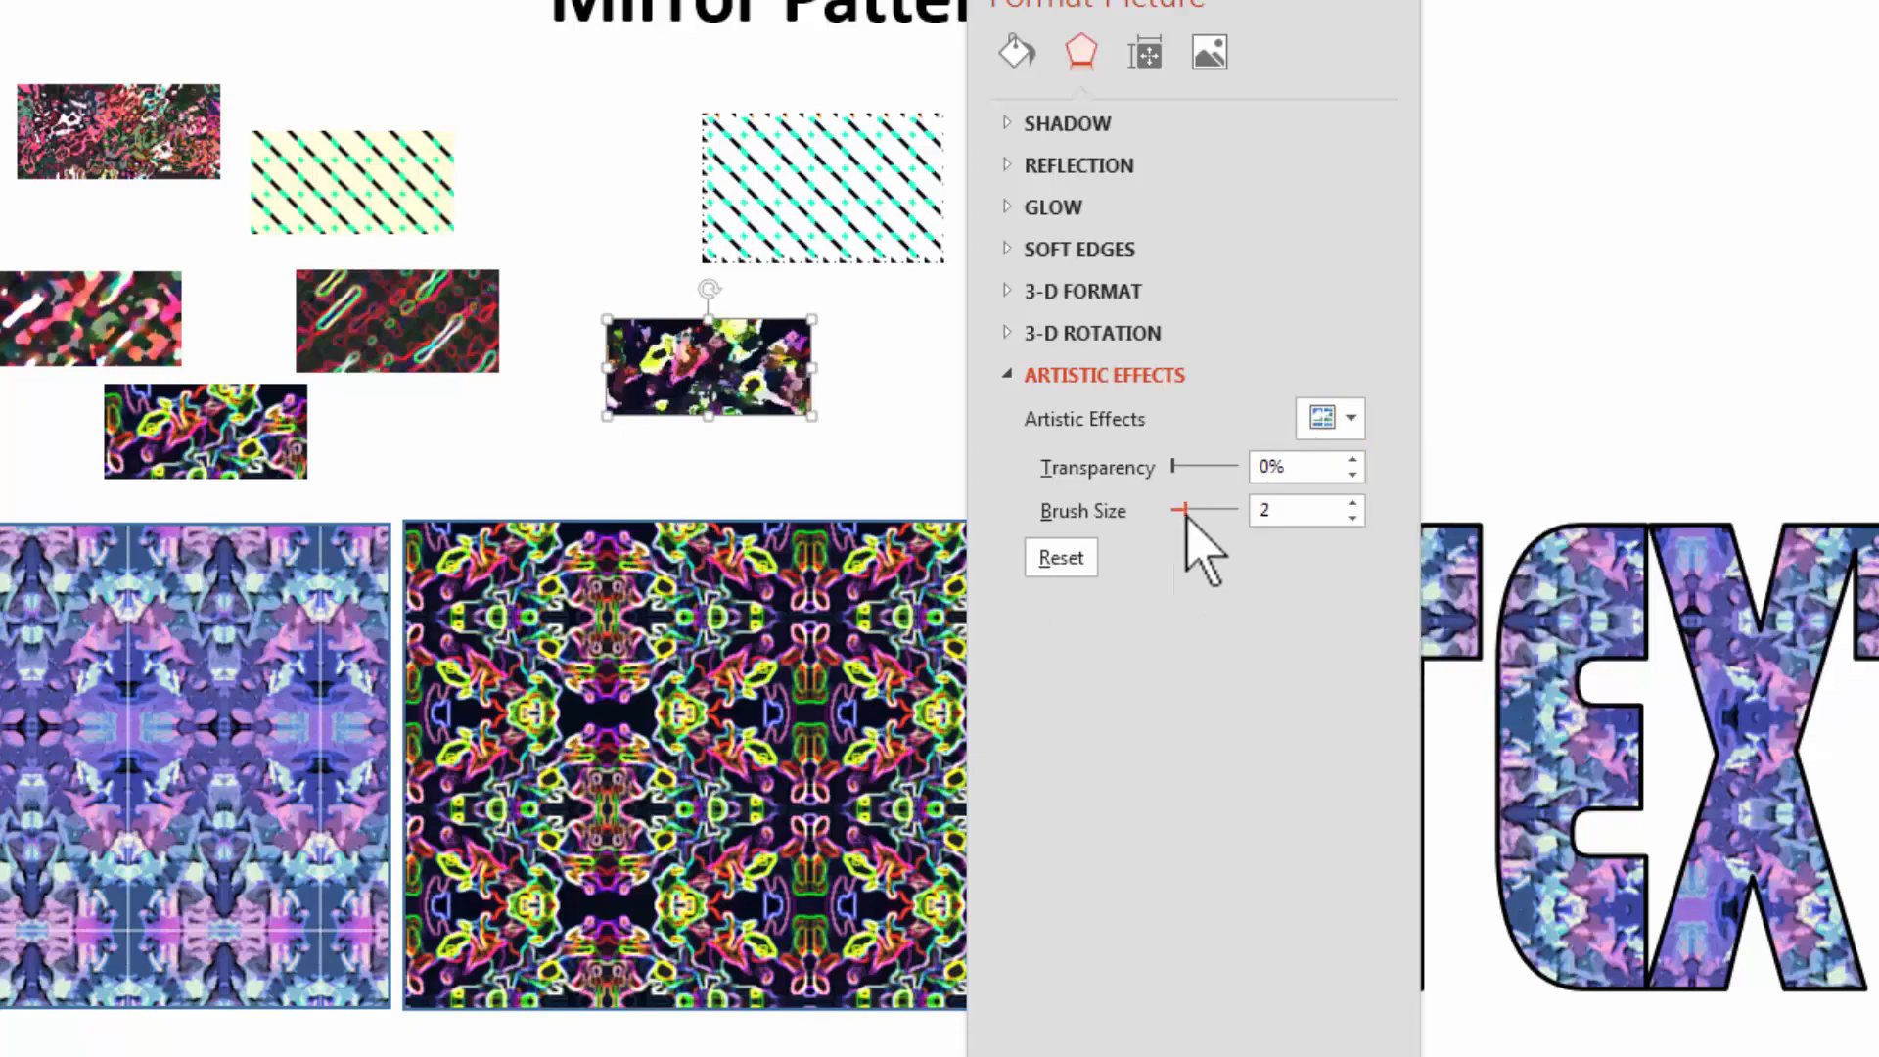
pyautogui.moveTo(1187, 519); pyautogui.dragTo(1155, 520)
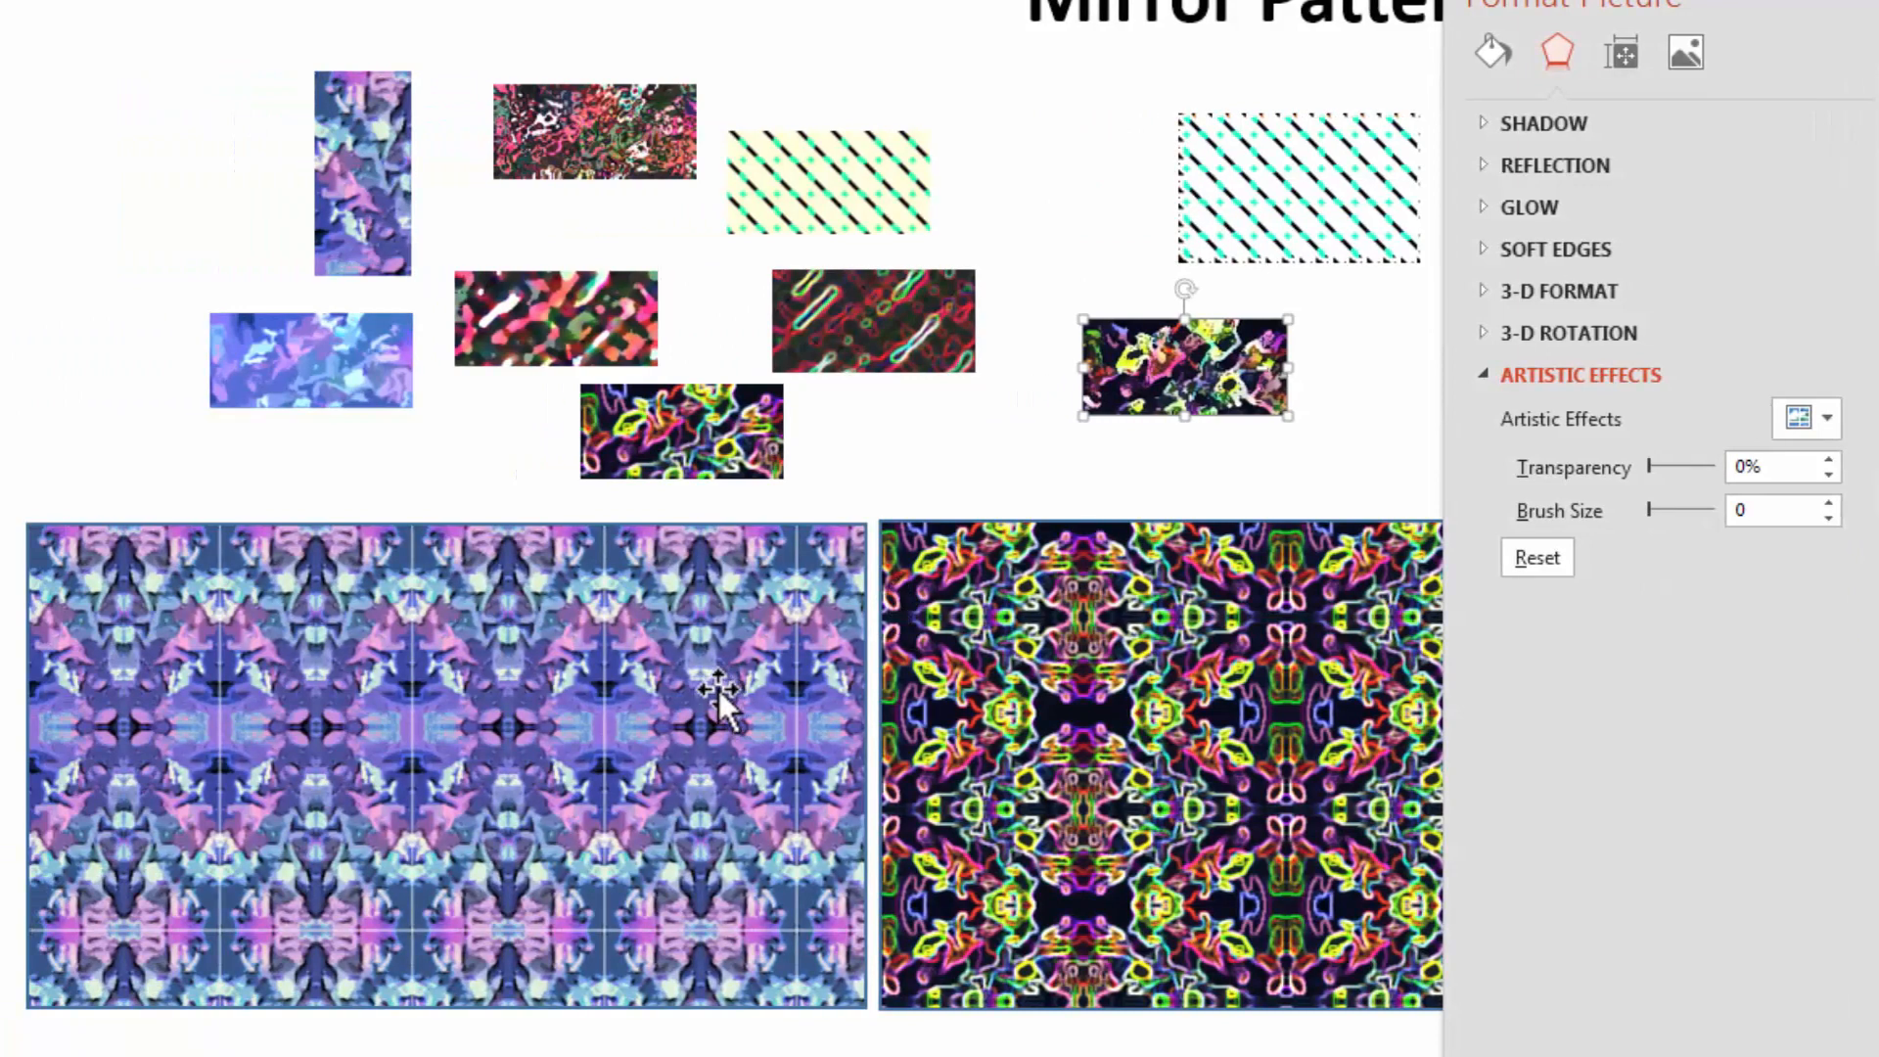
# Fill the left rectangle with the Paint Brush tile from the clipboard and tile the picture as texture
pyautogui.click(719, 695)
pyautogui.click(1492, 102)
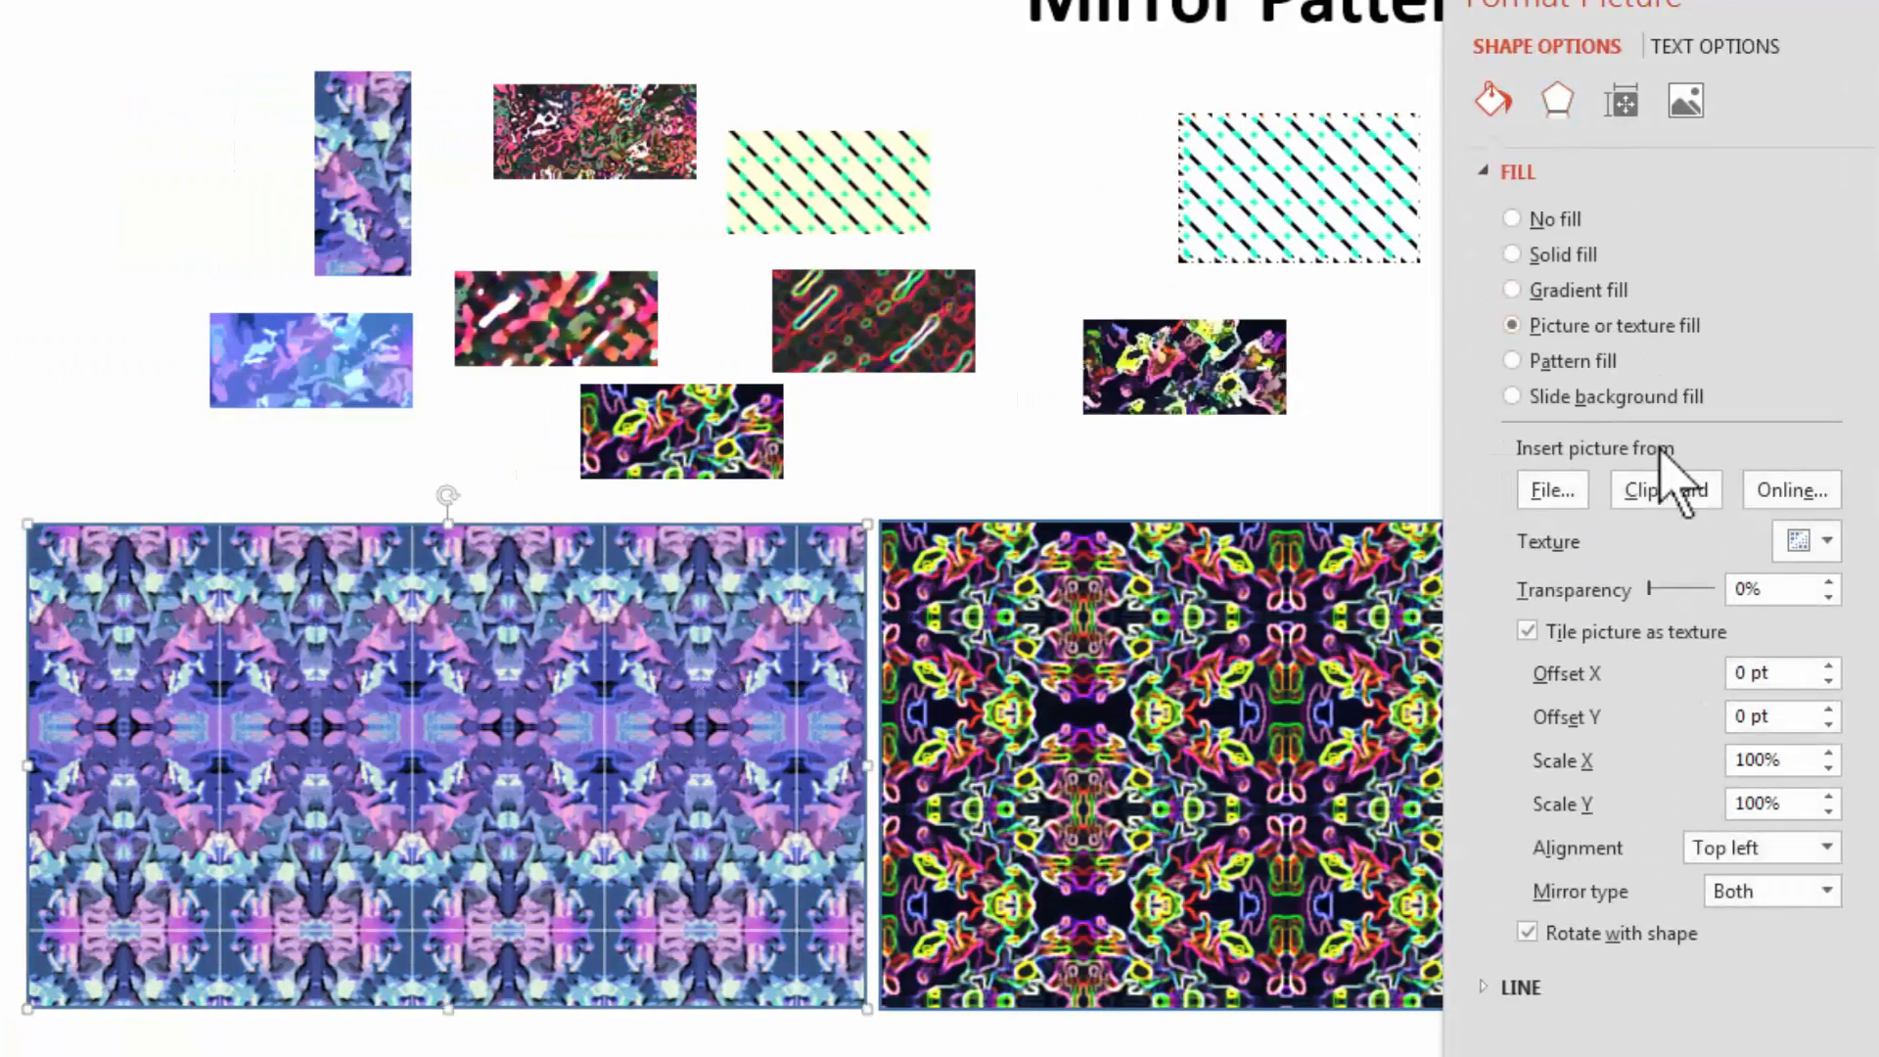
pyautogui.click(1667, 489)
pyautogui.click(1527, 632)
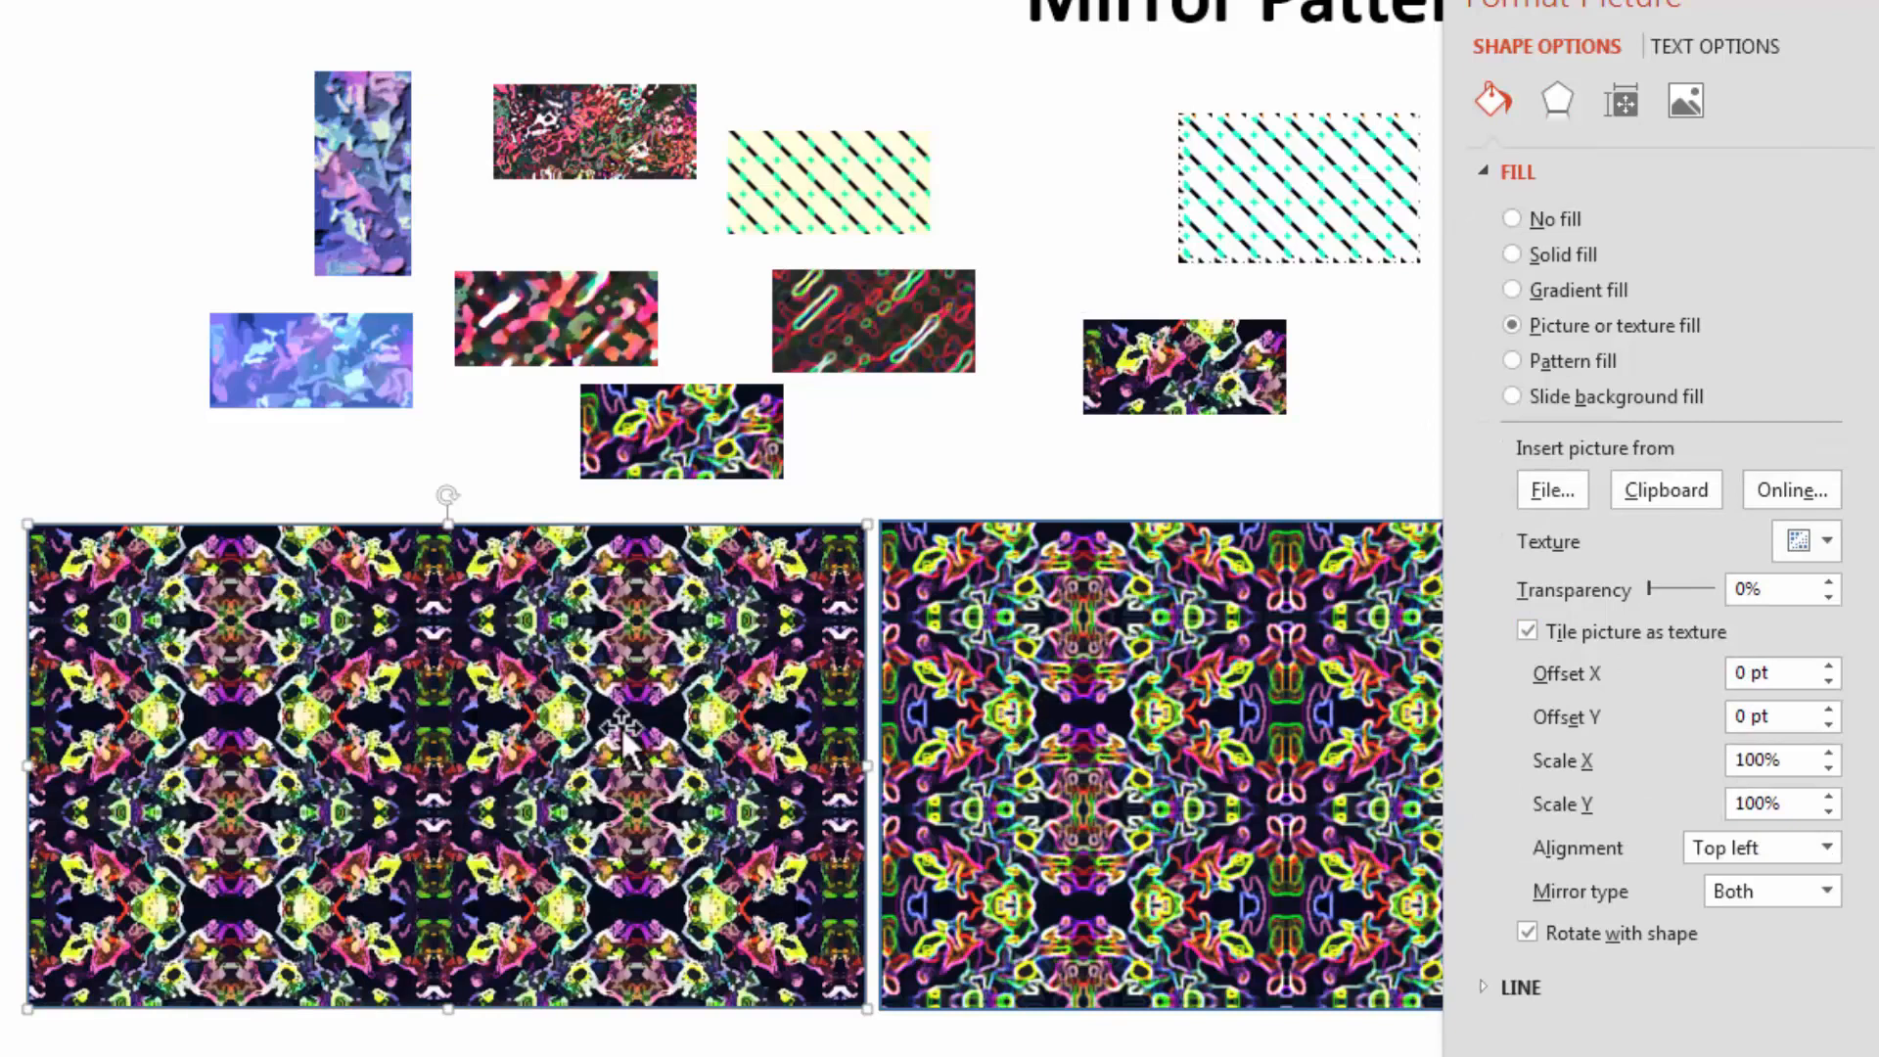
# Try the Paint Strokes artistic effect at intensity 0 on the left rectangle's fill
pyautogui.click(1558, 100)
pyautogui.click(1361, 607)
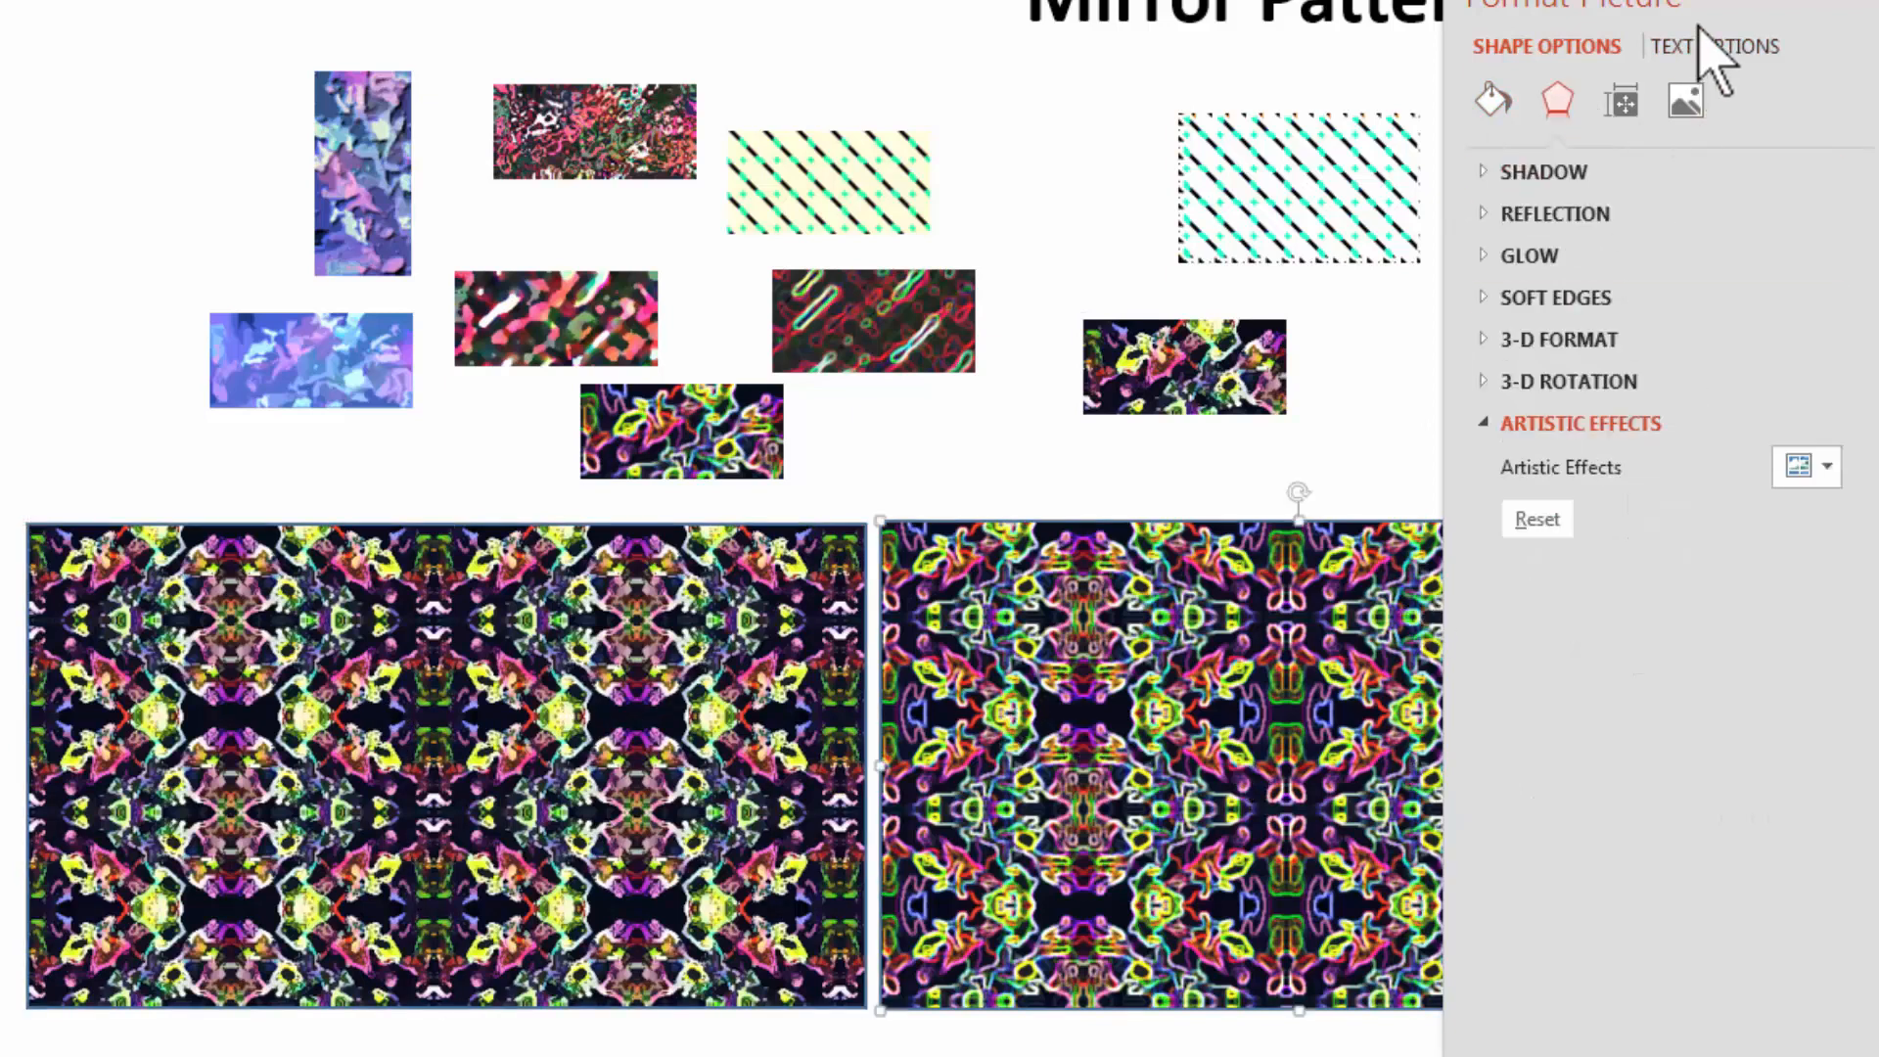
pyautogui.moveTo(1807, 25); pyautogui.dragTo(1272, 0)
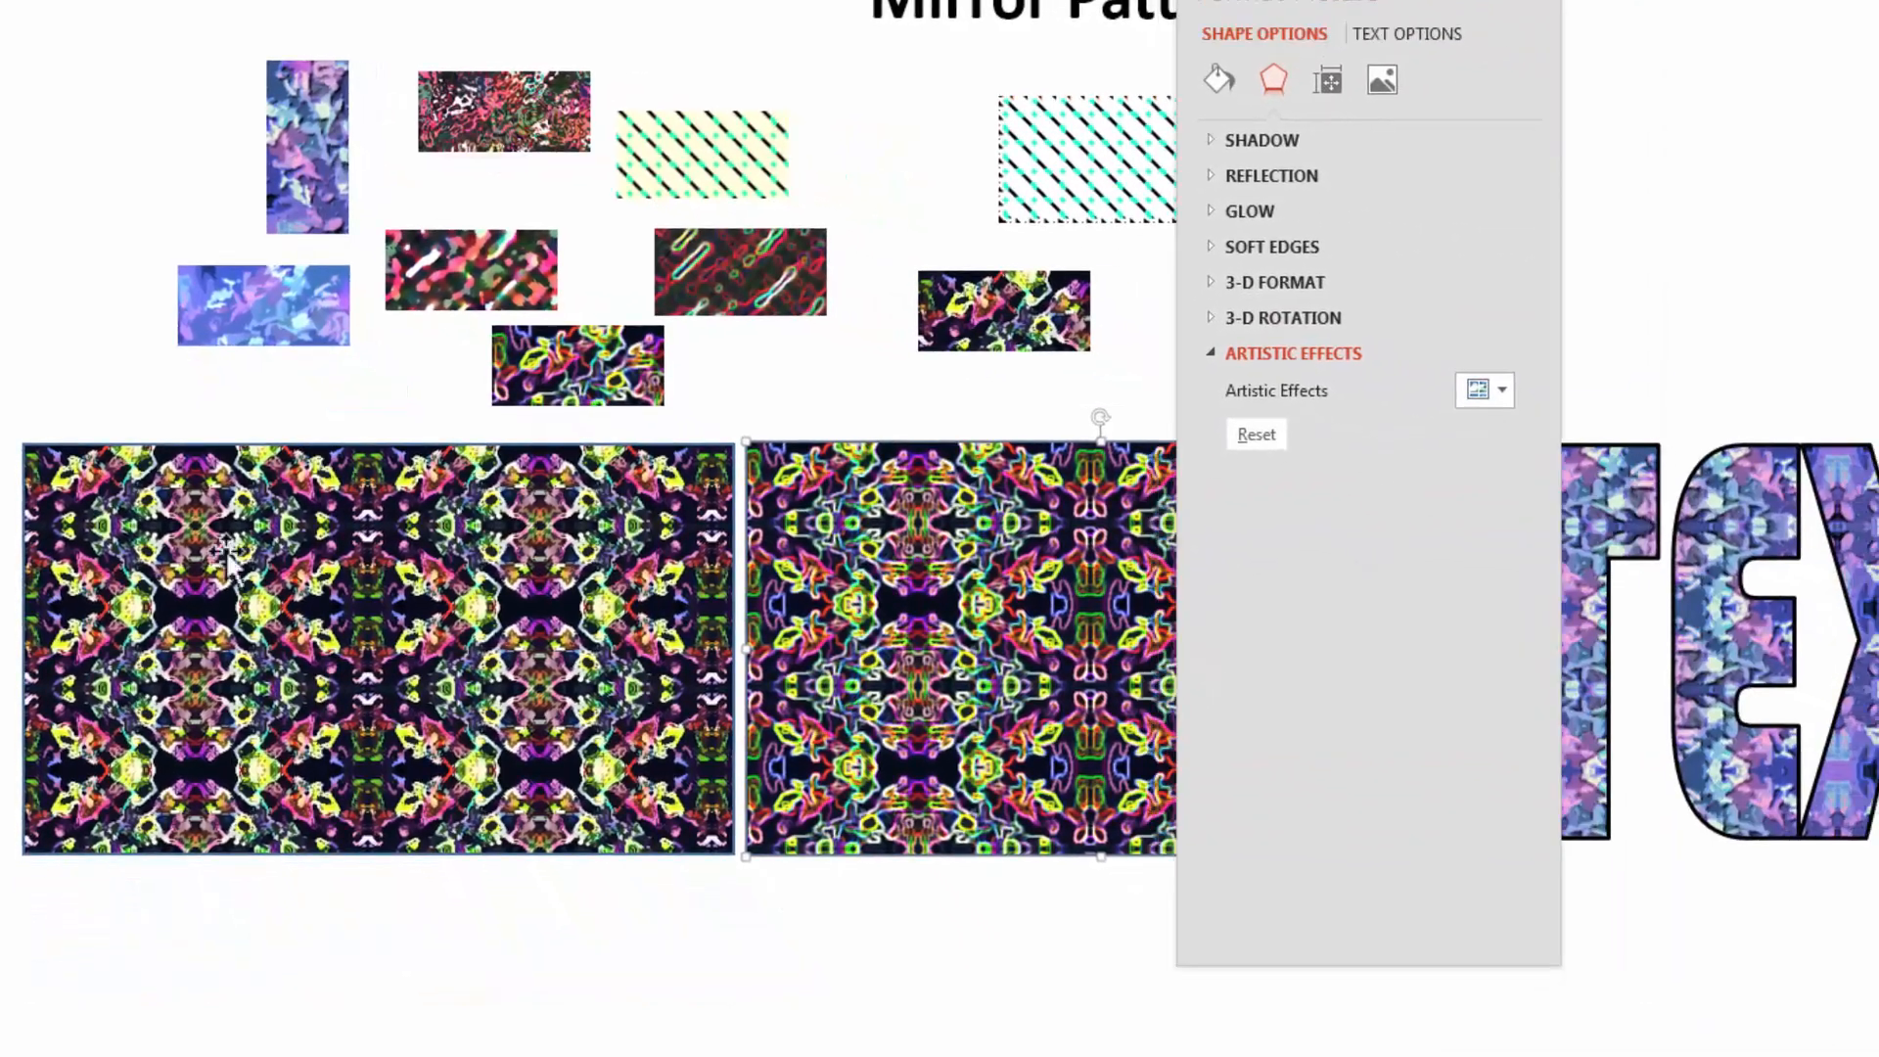
pyautogui.click(279, 626)
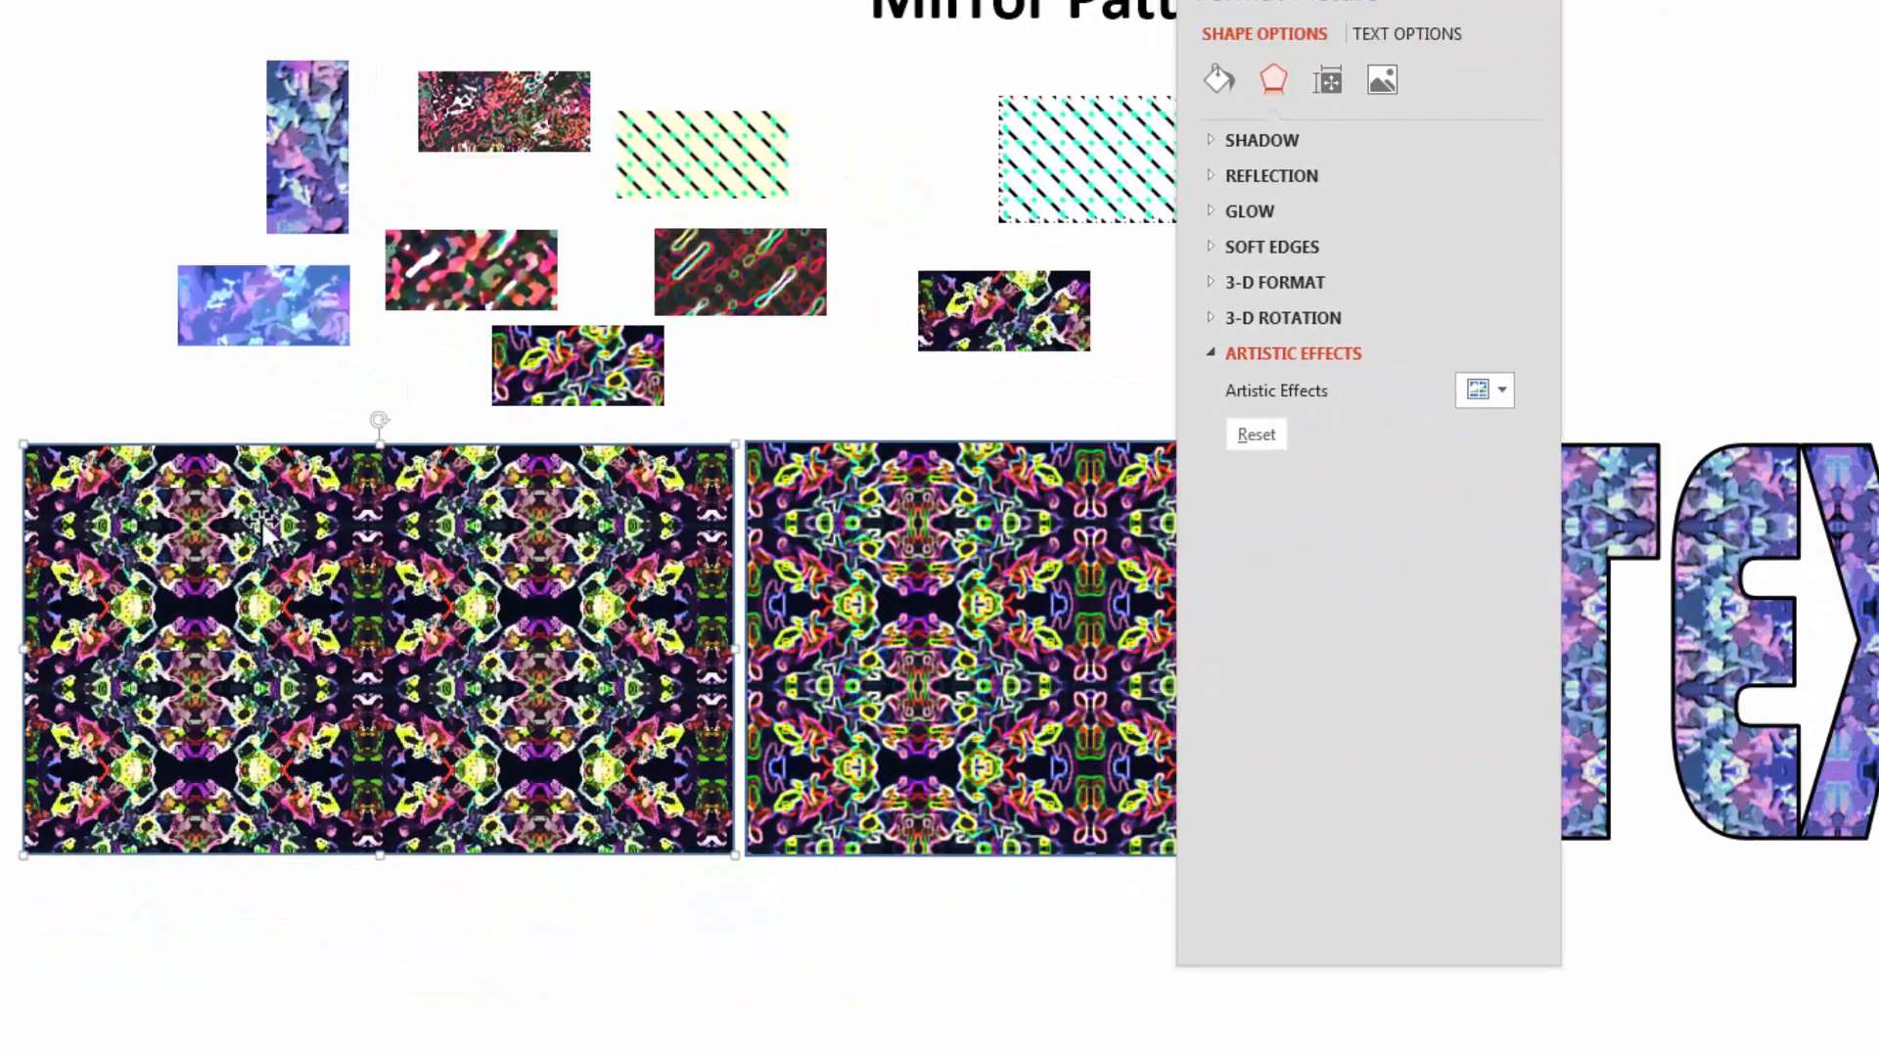
pyautogui.click(1500, 397)
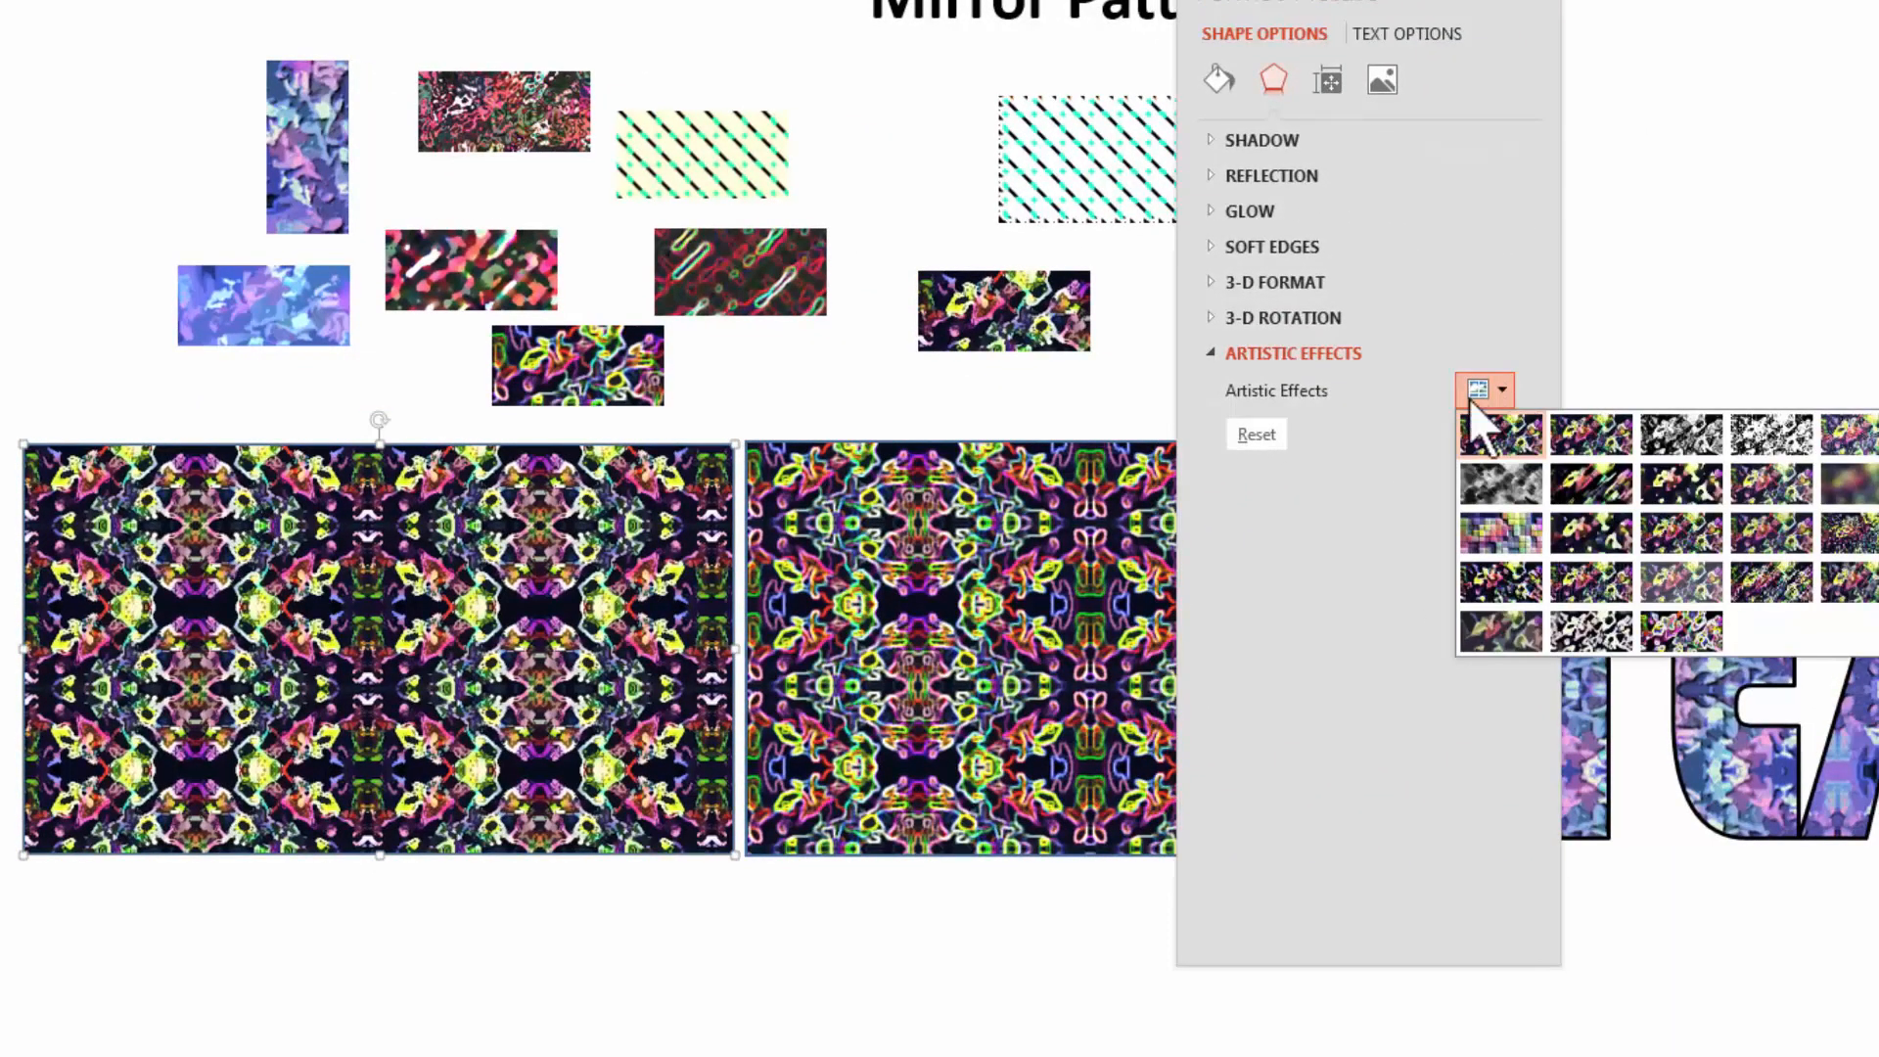
pyautogui.click(1588, 487)
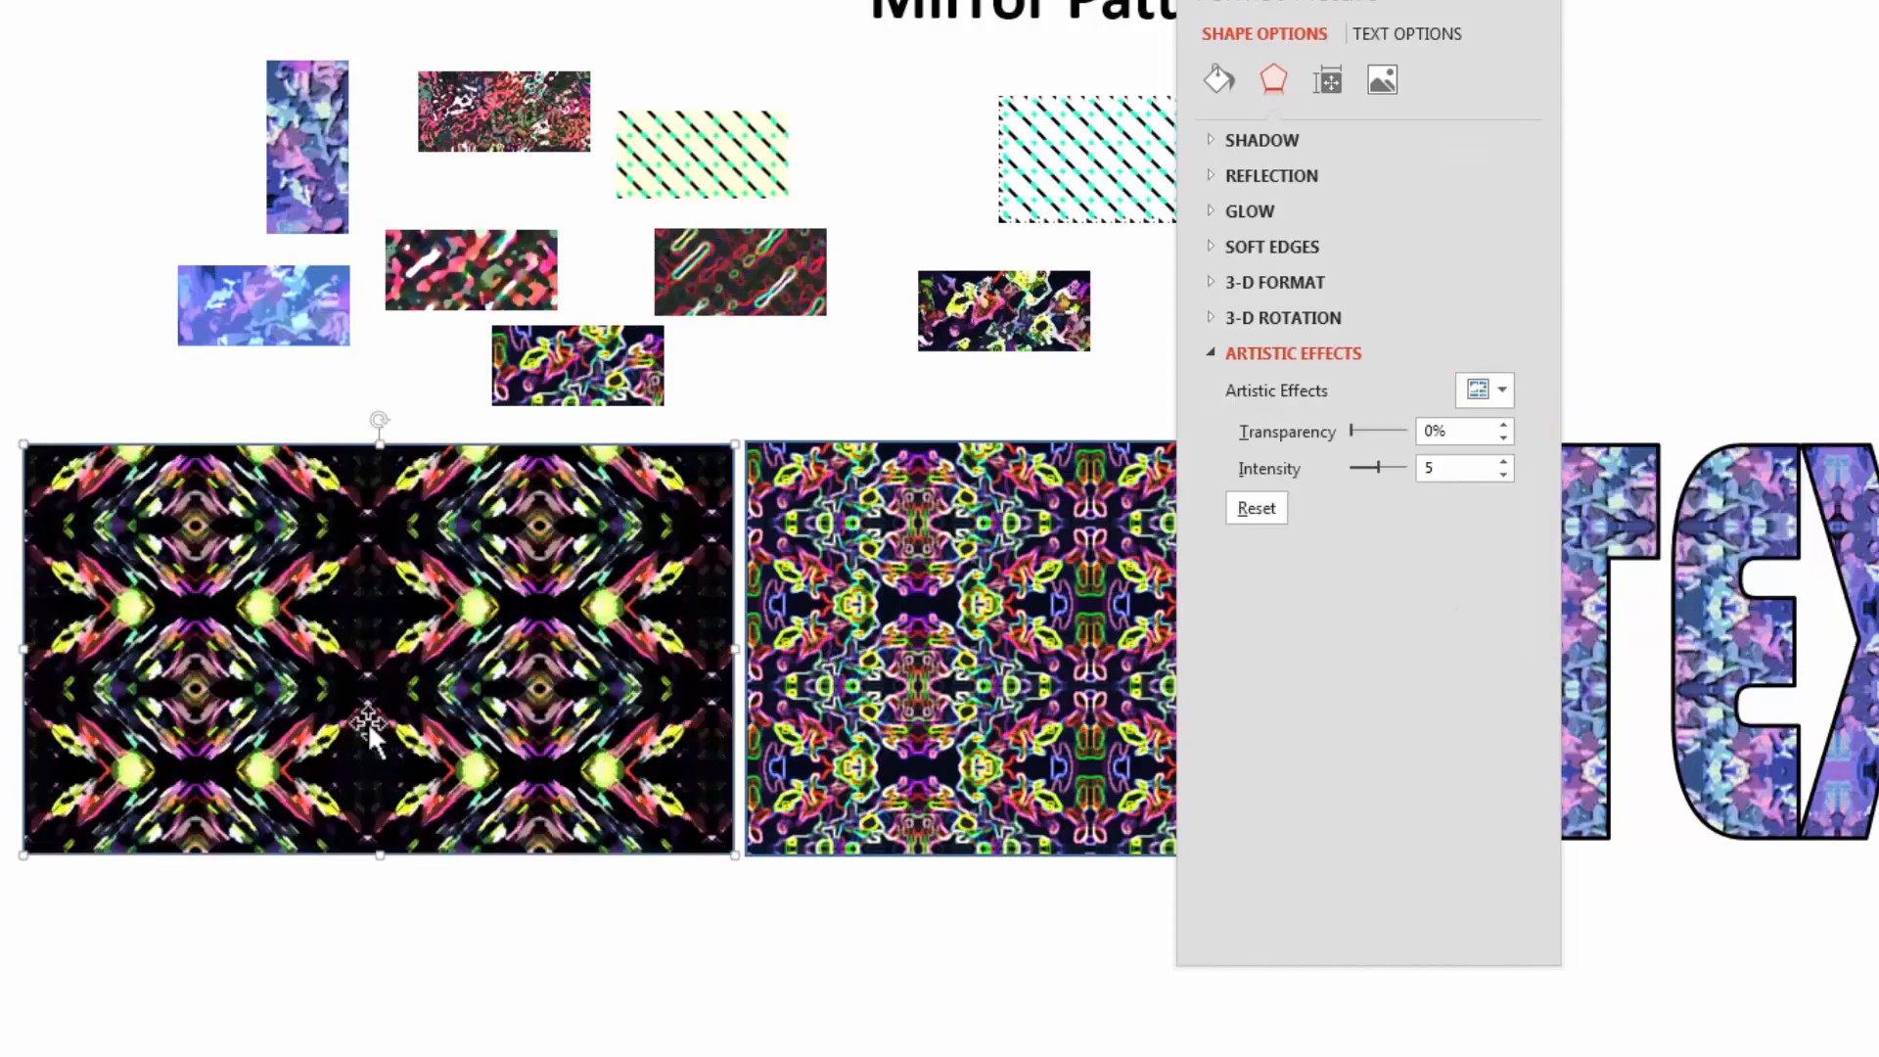
pyautogui.moveTo(1376, 467); pyautogui.dragTo(1297, 488)
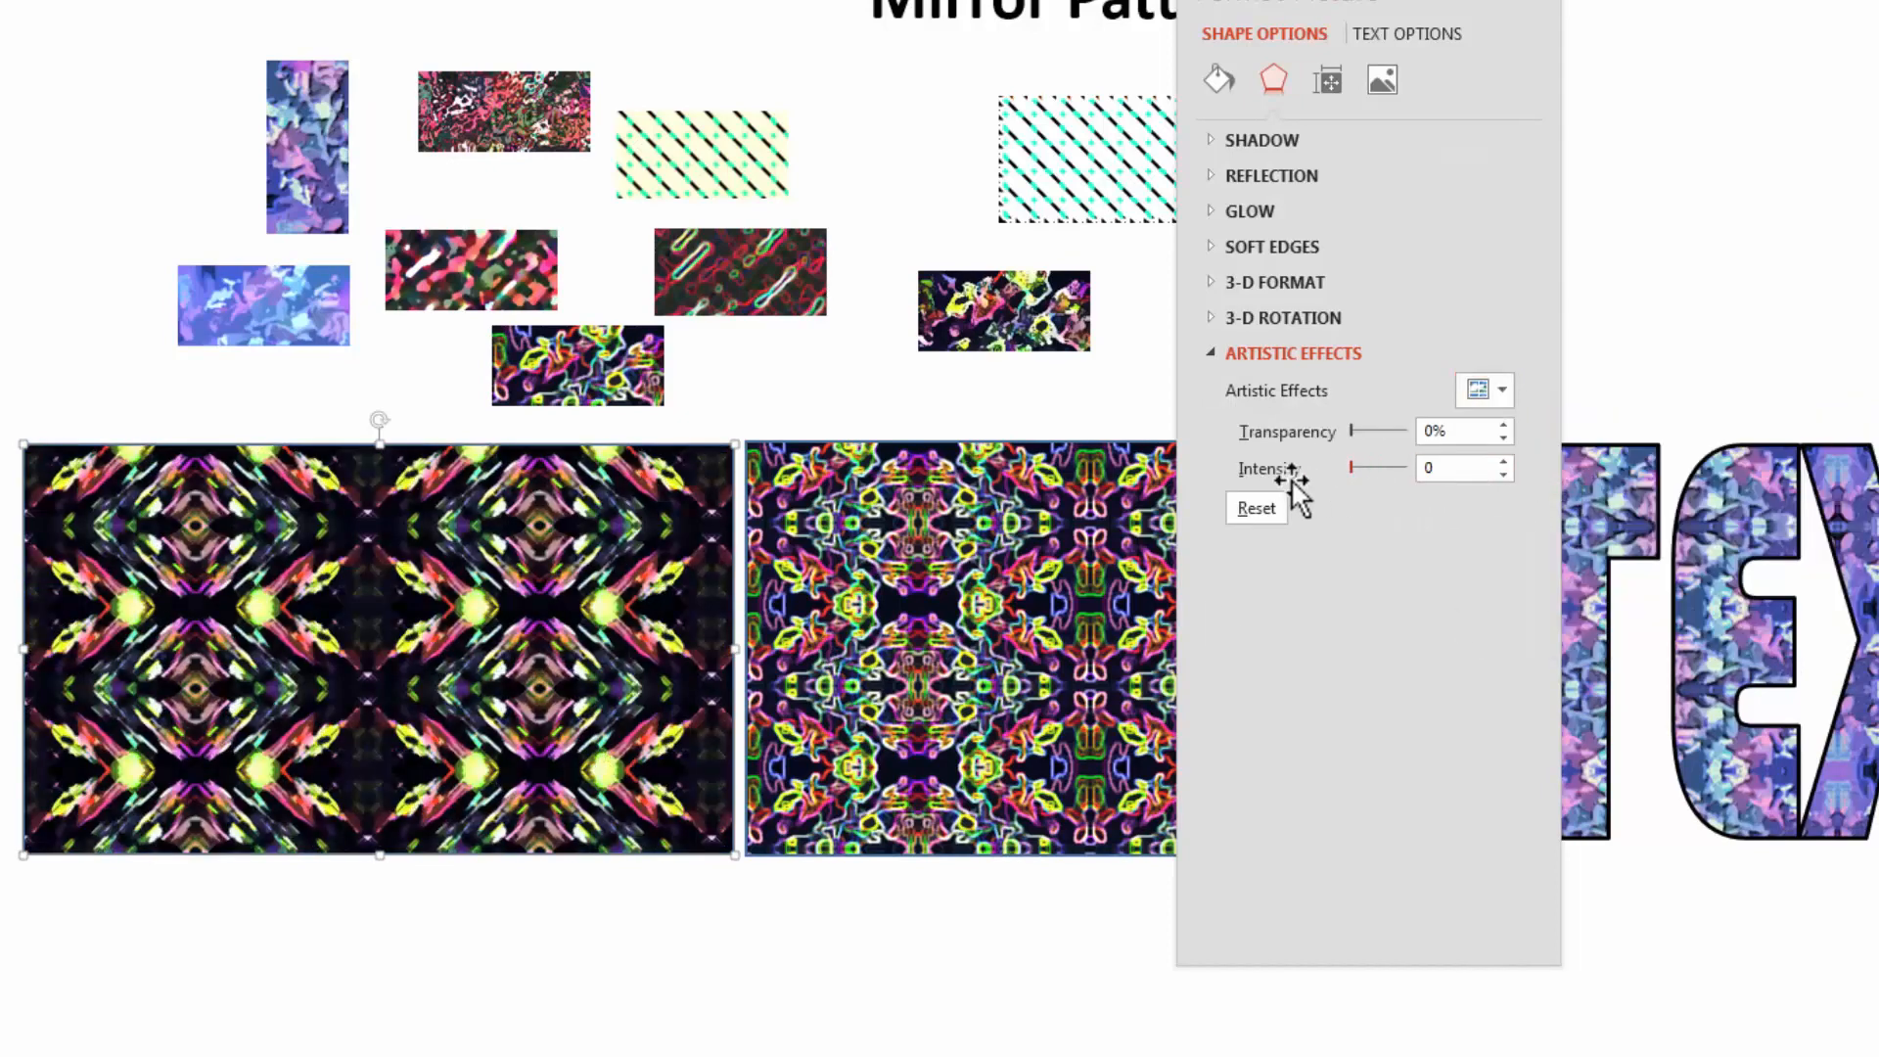
# Apply the Watercolor Sponge artistic effect to the left rectangle's tiled fill
pyautogui.click(1486, 399)
pyautogui.click(1564, 530)
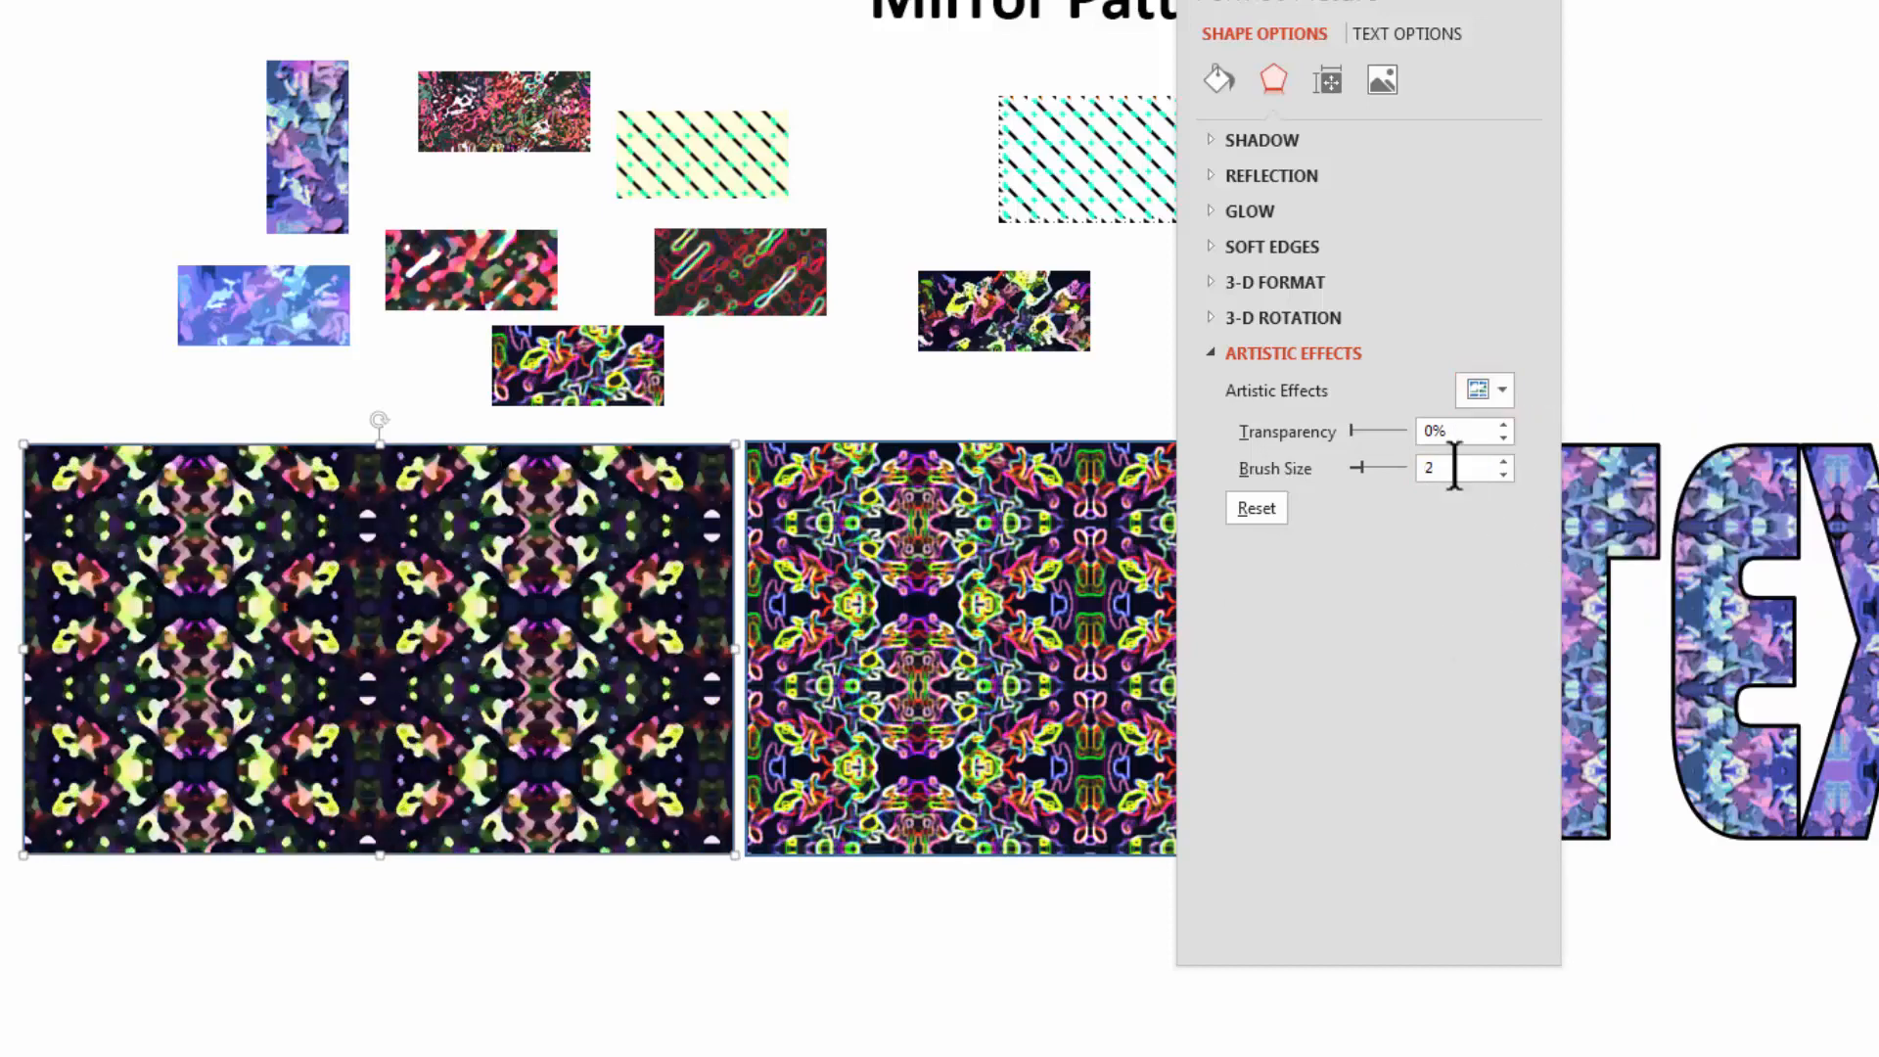